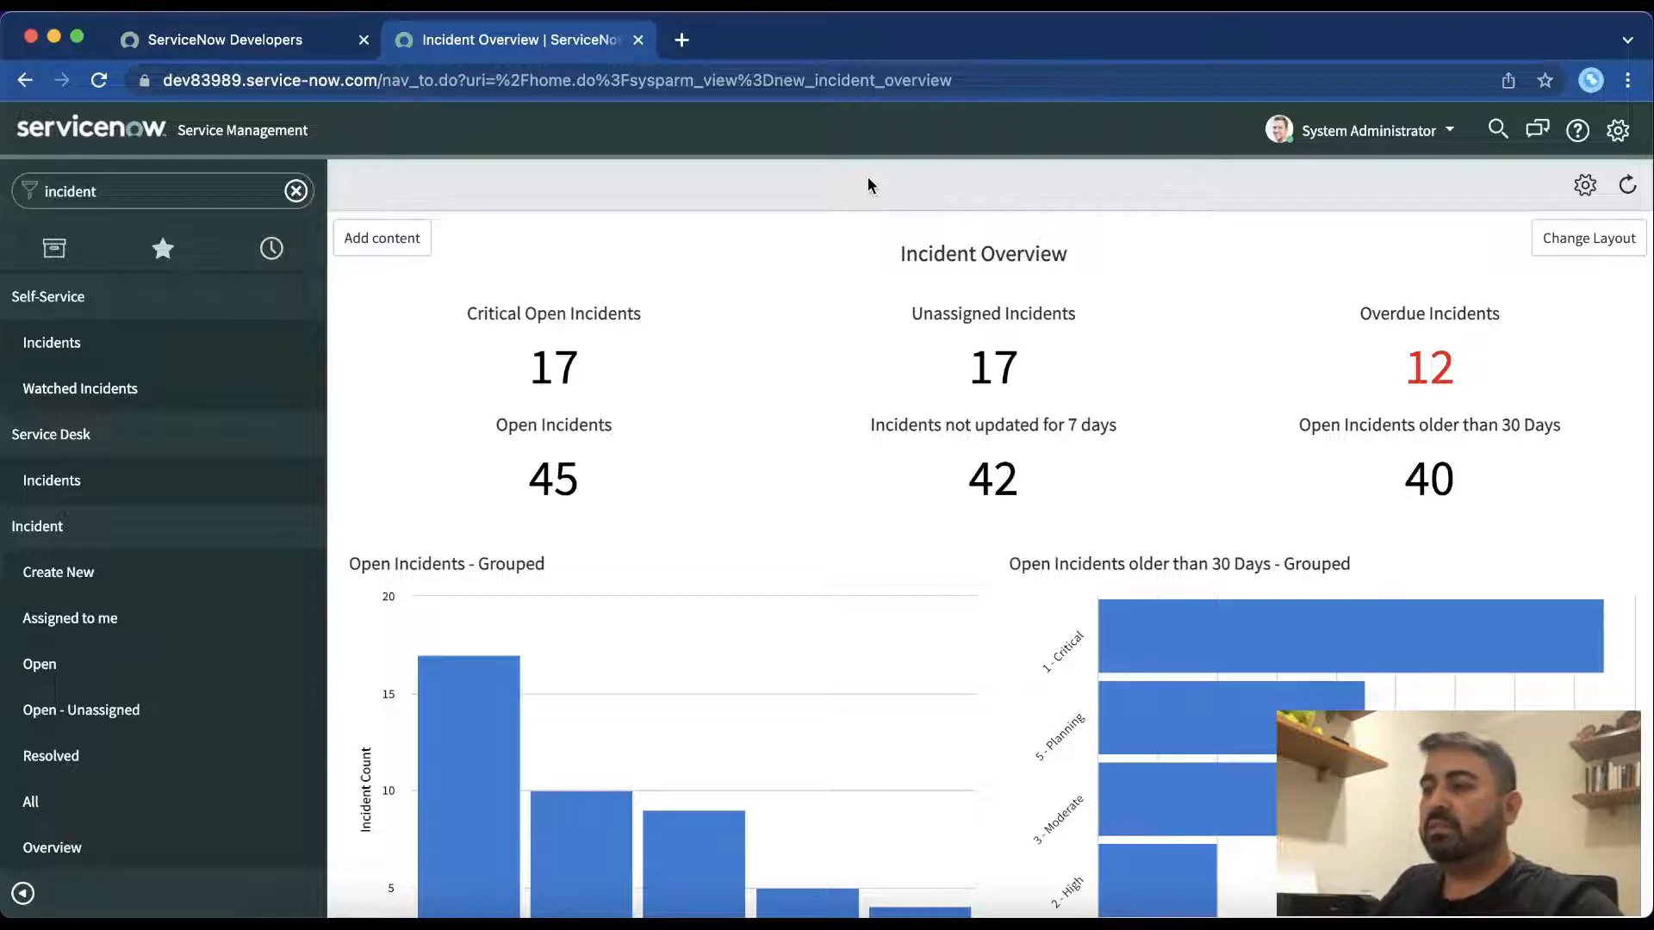
{"action": "scroll", "coordinate": [853, 414], "scroll_direction": "down", "scroll_amount": 3}
{"action": "scroll", "coordinate": [853, 415], "scroll_direction": "up", "scroll_amount": 3}
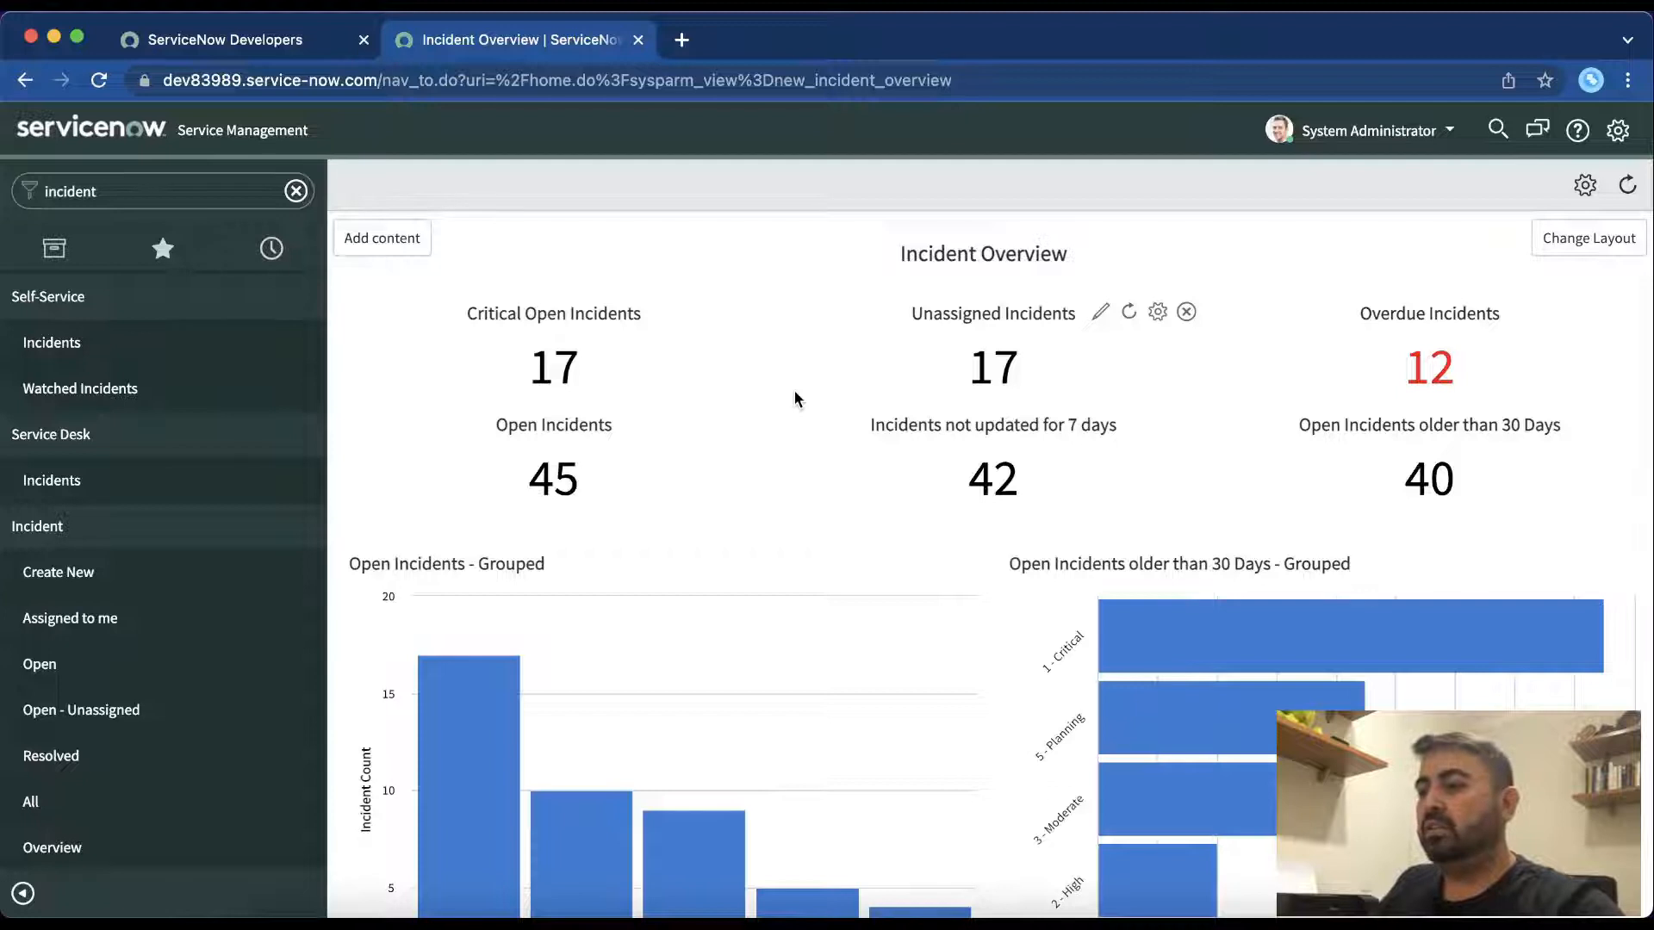
{"action": "scroll", "coordinate": [769, 446], "scroll_direction": "down", "scroll_amount": 1}
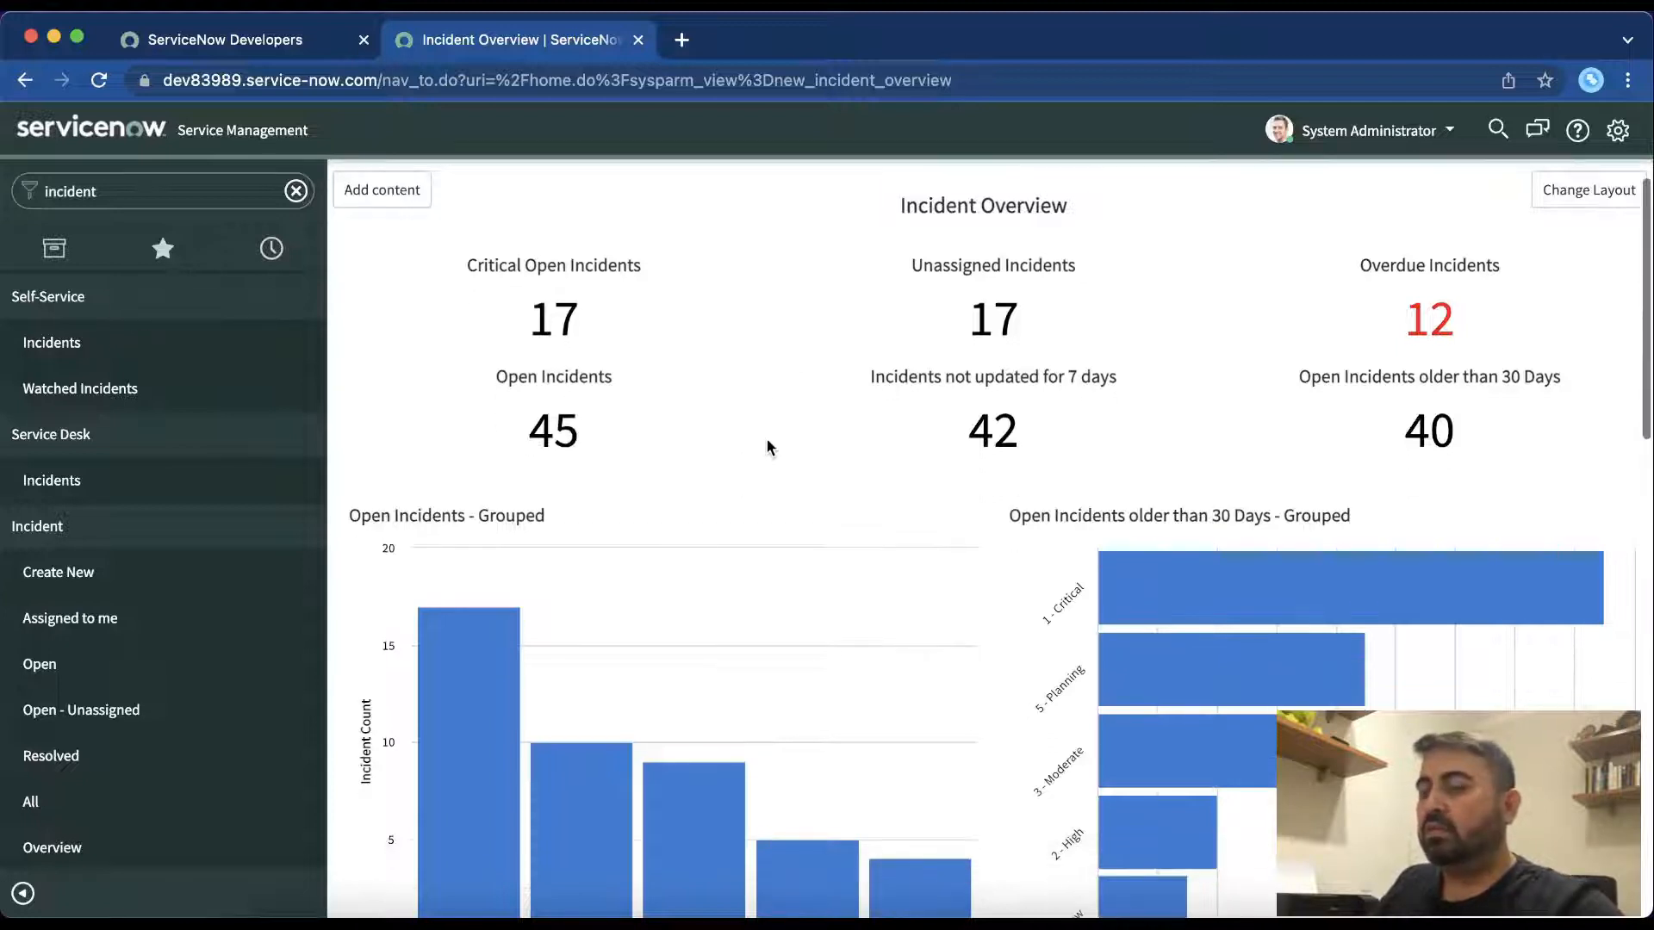
{"action": "scroll", "coordinate": [784, 416], "scroll_direction": "up", "scroll_amount": 1}
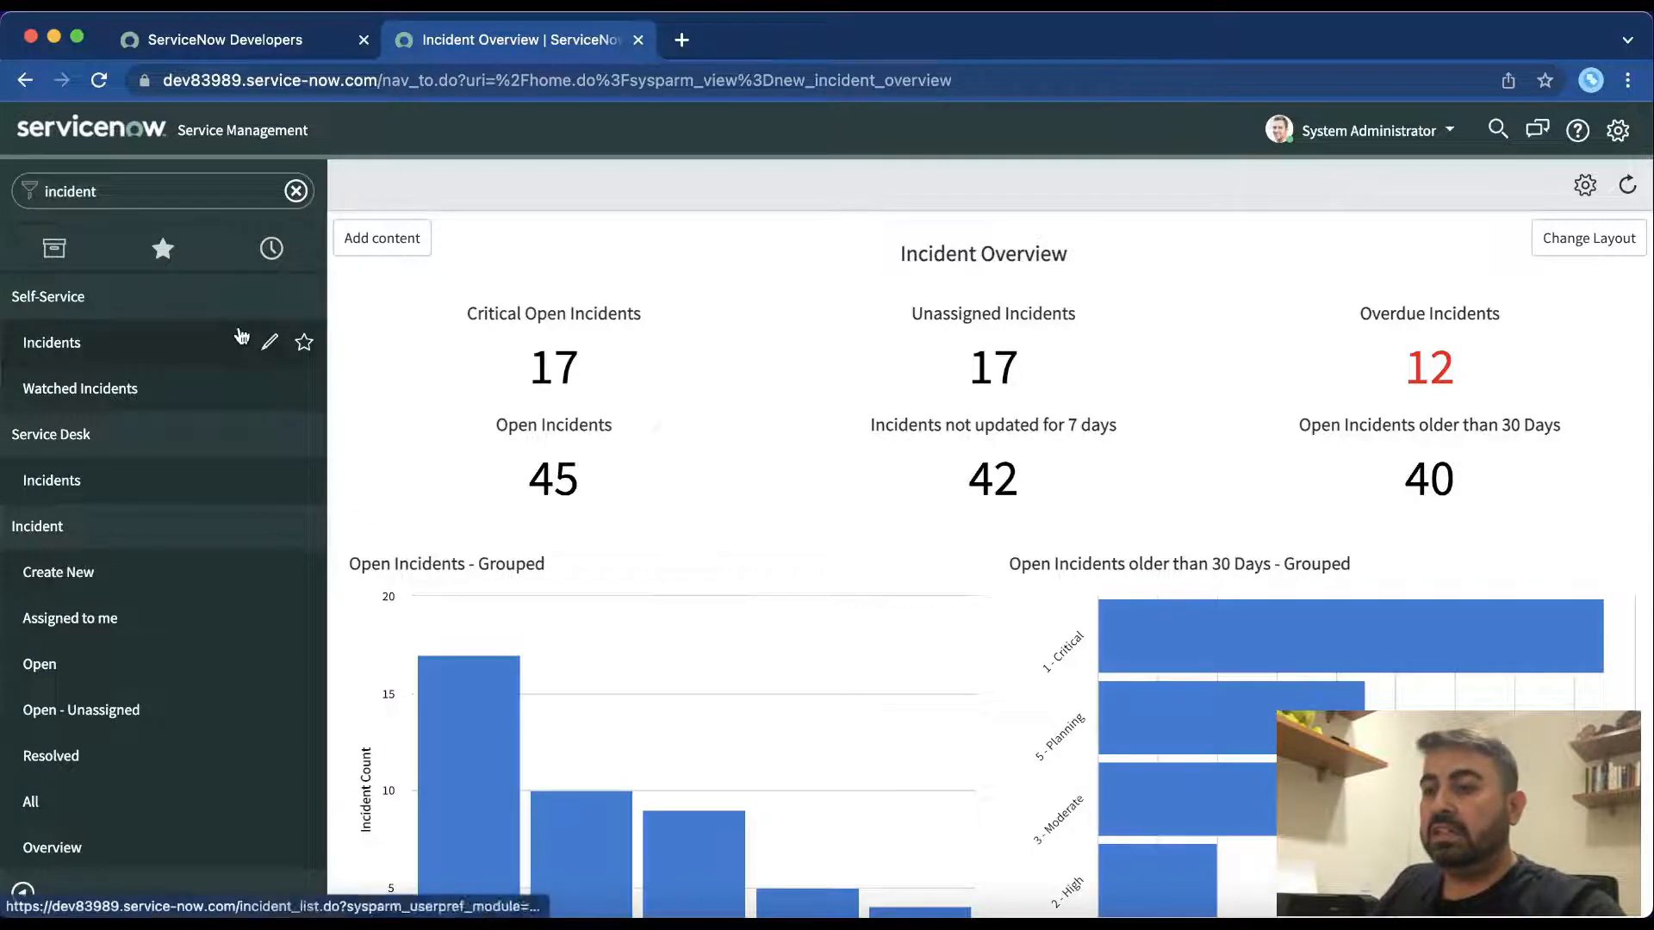
{"action": "scroll", "coordinate": [143, 564], "scroll_direction": "down", "scroll_amount": 1}
{"action": "scroll", "coordinate": [146, 564], "scroll_direction": "up", "scroll_amount": 1}
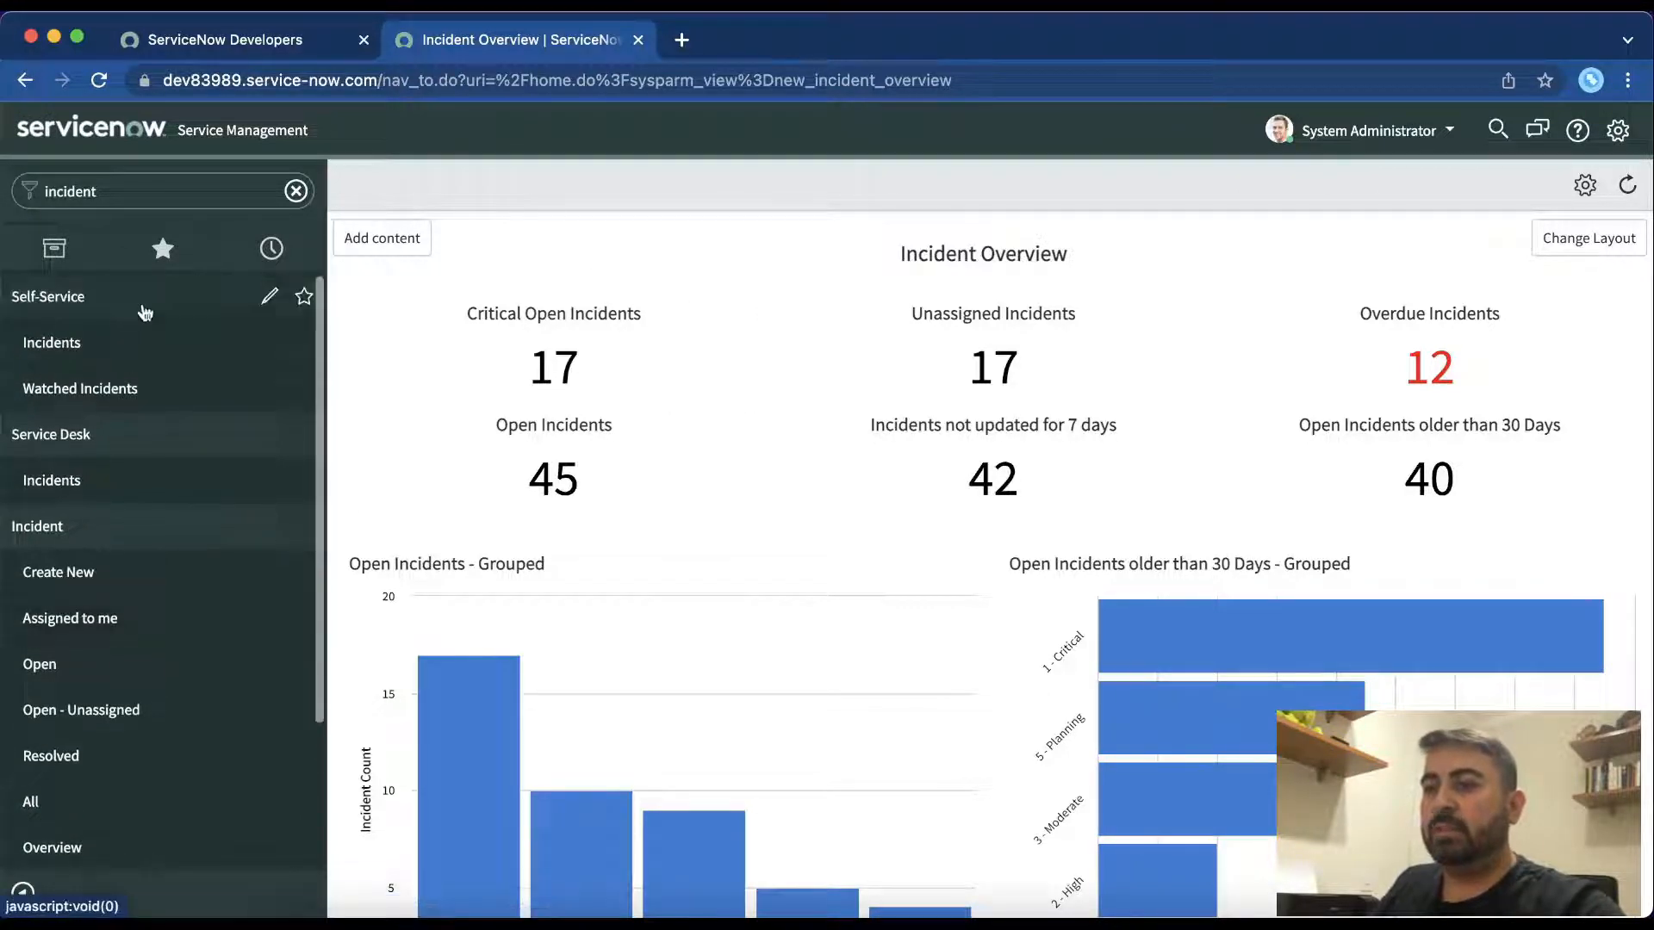
Step: Filter the navigator for "portal" and open Service Portal Home
{"action": "double_click", "coordinate": [120, 191]}
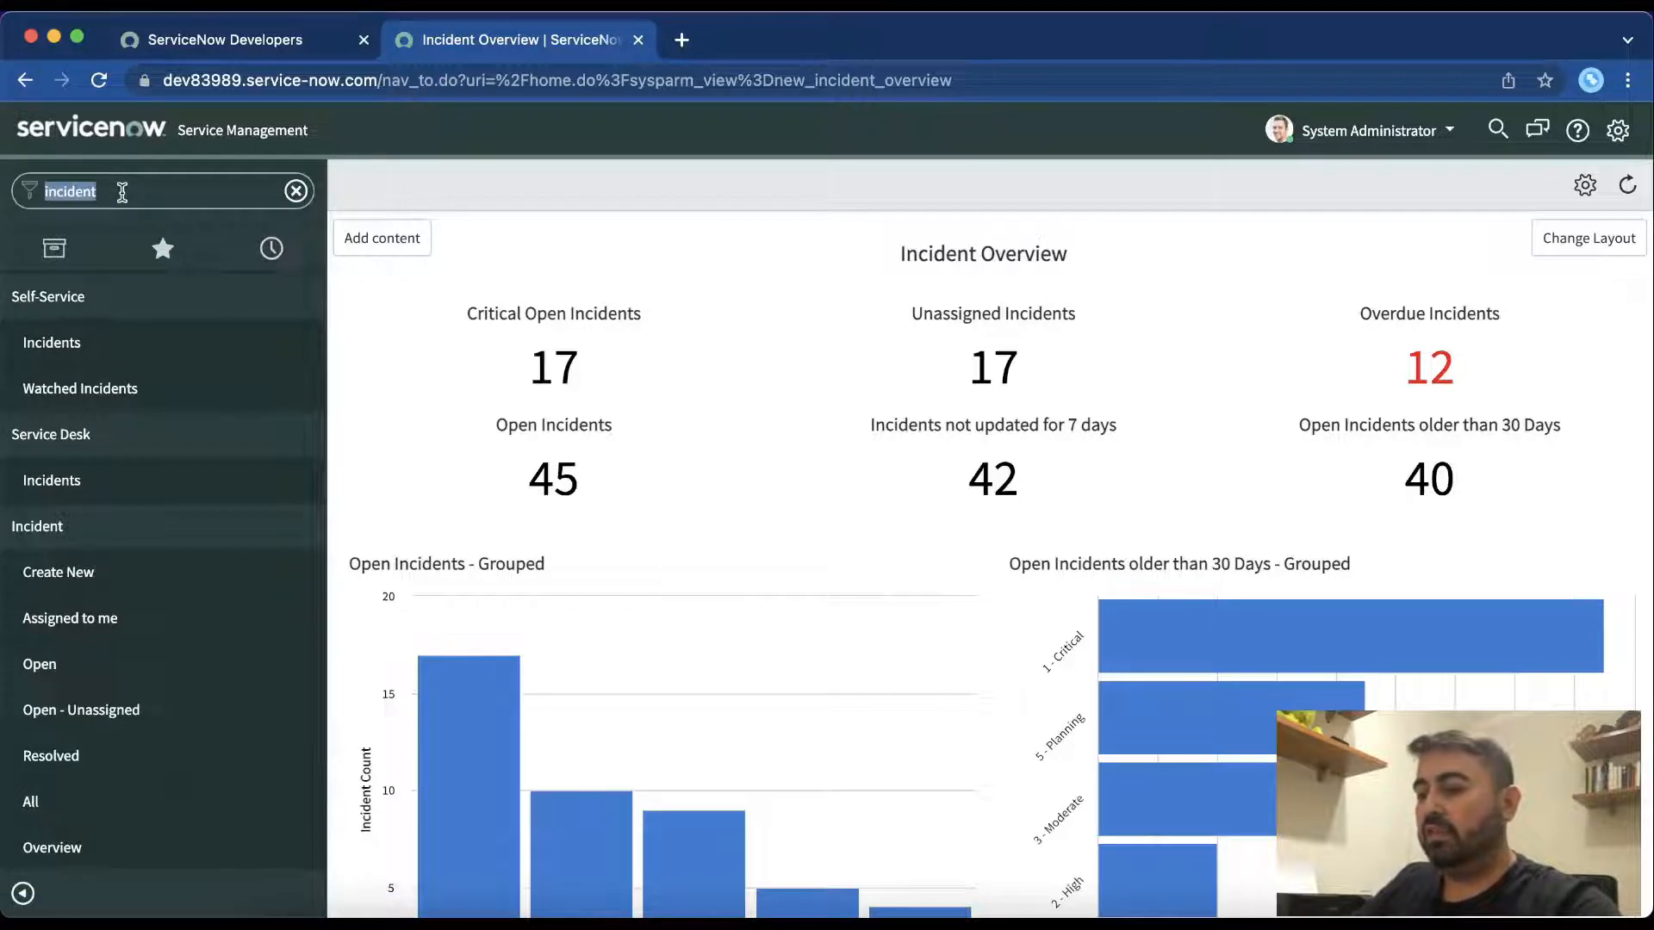
{"action": "type", "text": "portal"}
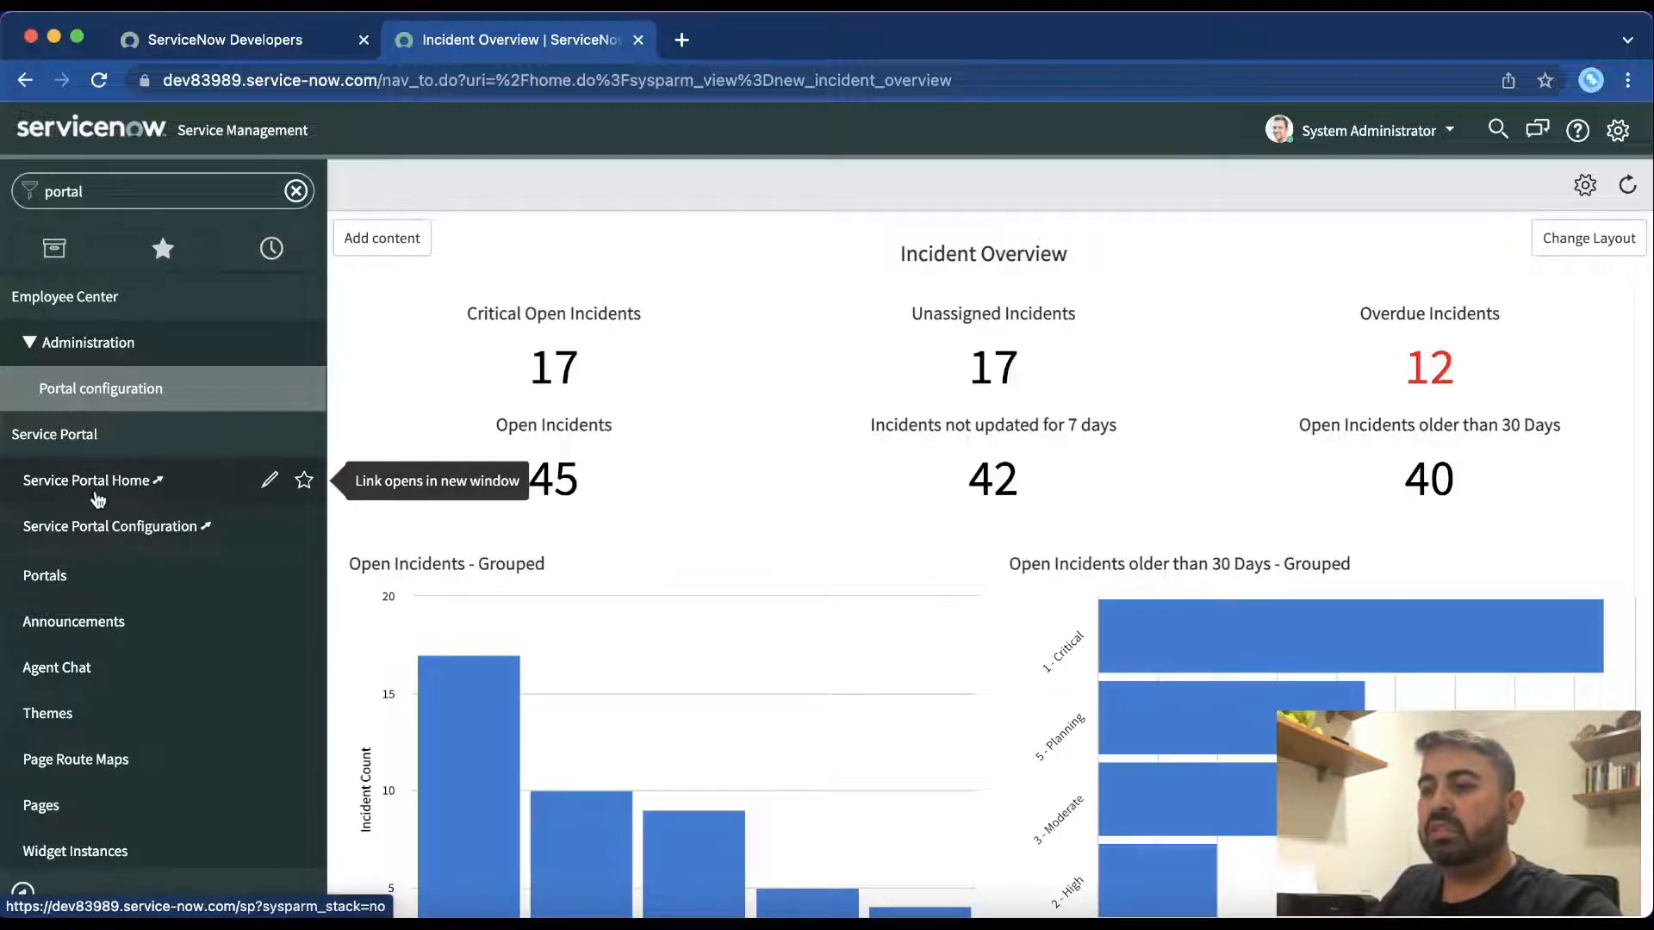
{"action": "left_click", "coordinate": [151, 485]}
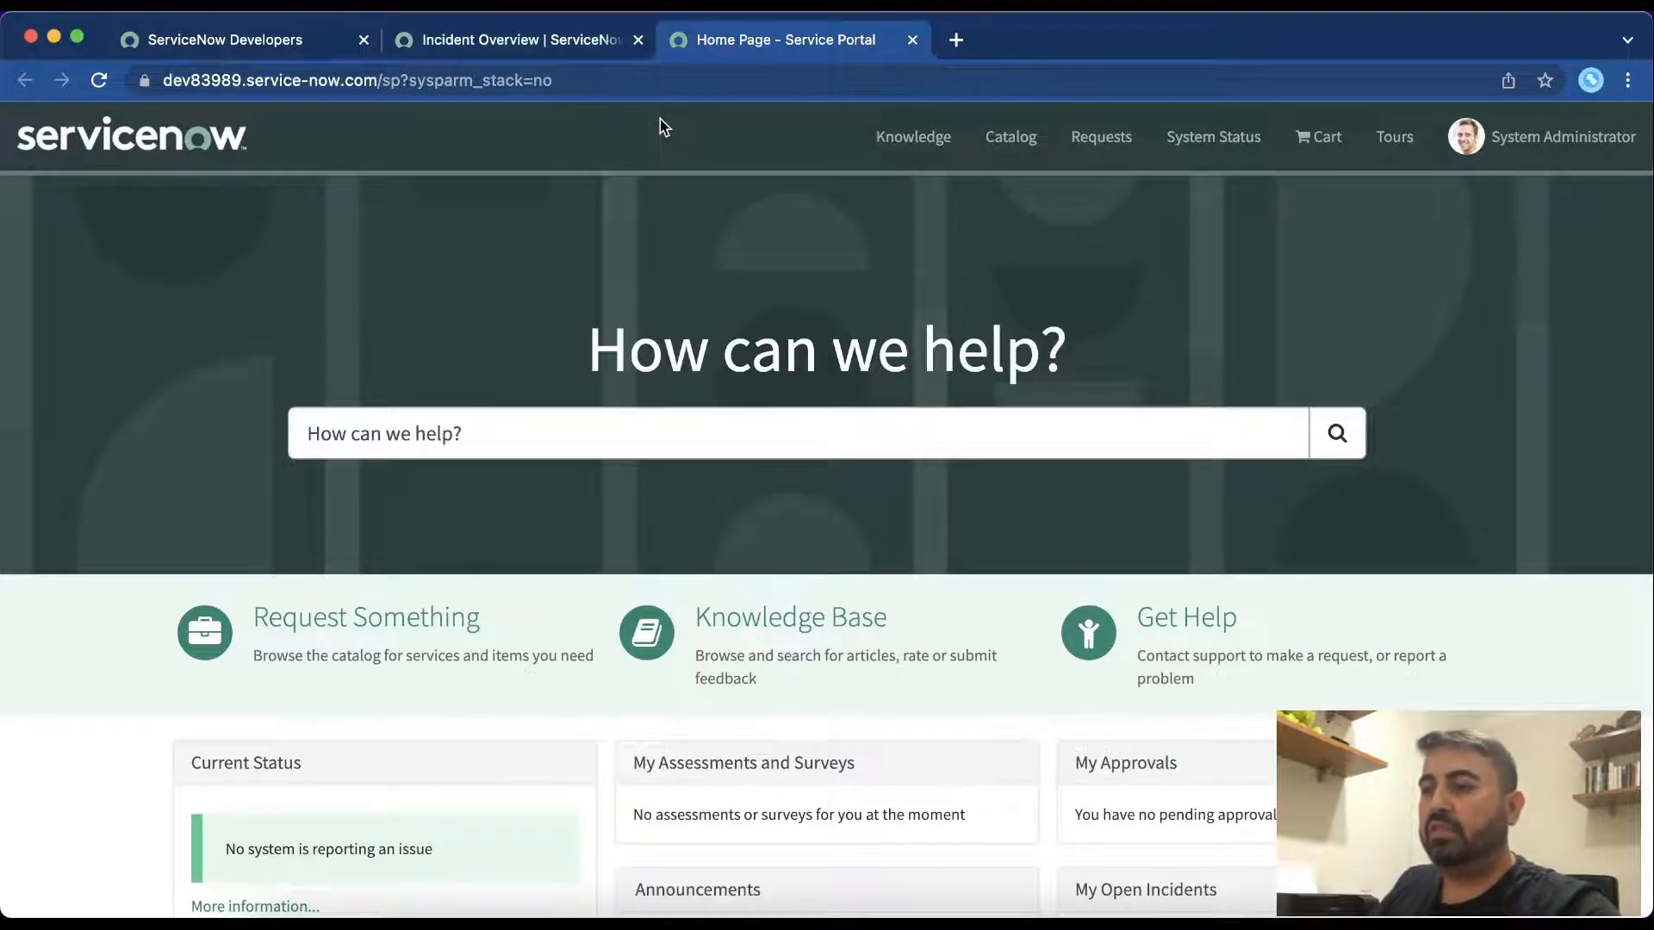
Step: Remove "?sysparm_stack=no" from the portal address and load the URL ending in /sp
{"action": "left_click", "coordinate": [379, 80]}
{"action": "left_click", "coordinate": [379, 80]}
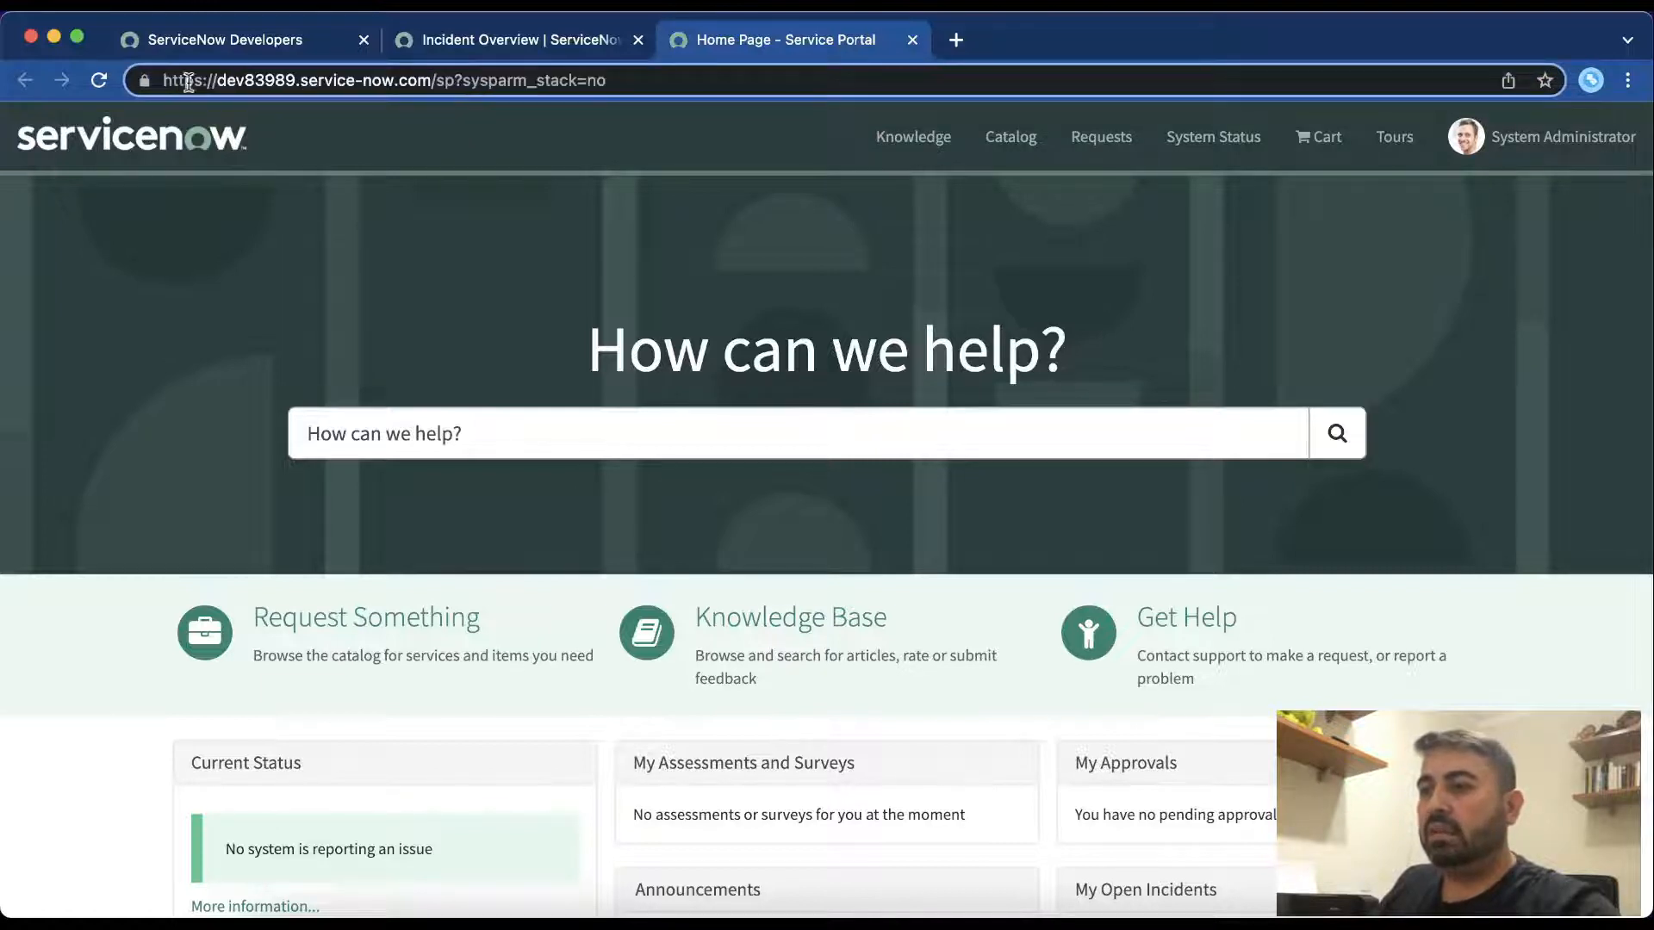
{"action": "left_click", "coordinate": [434, 80]}
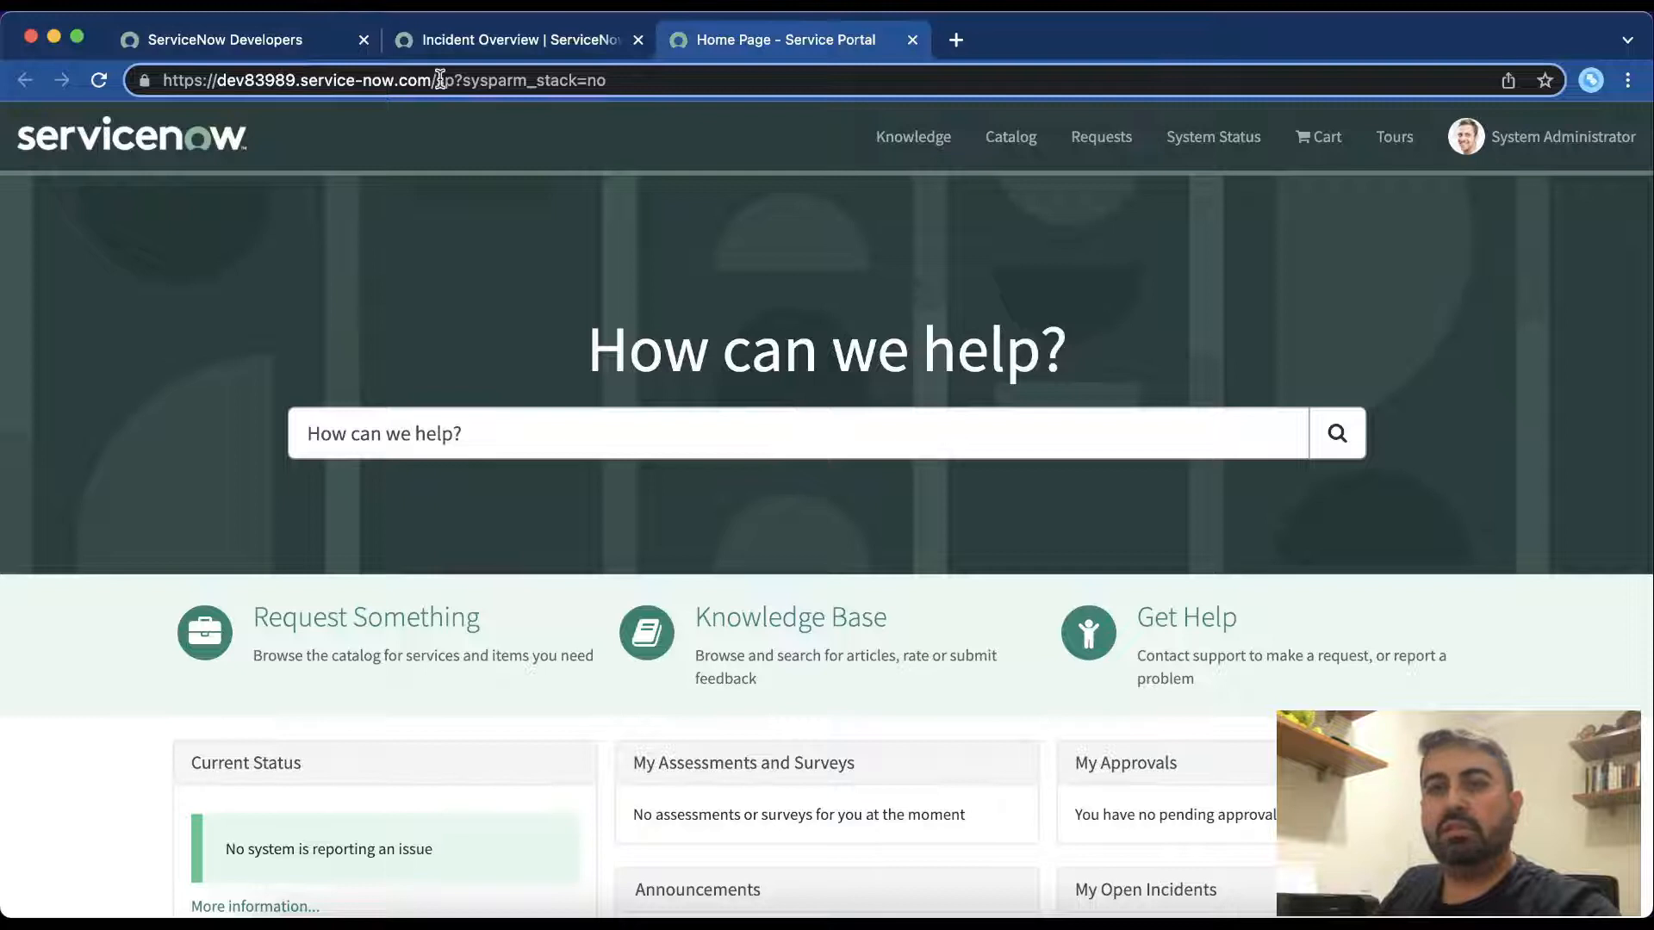
{"action": "left_click", "coordinate": [488, 47]}
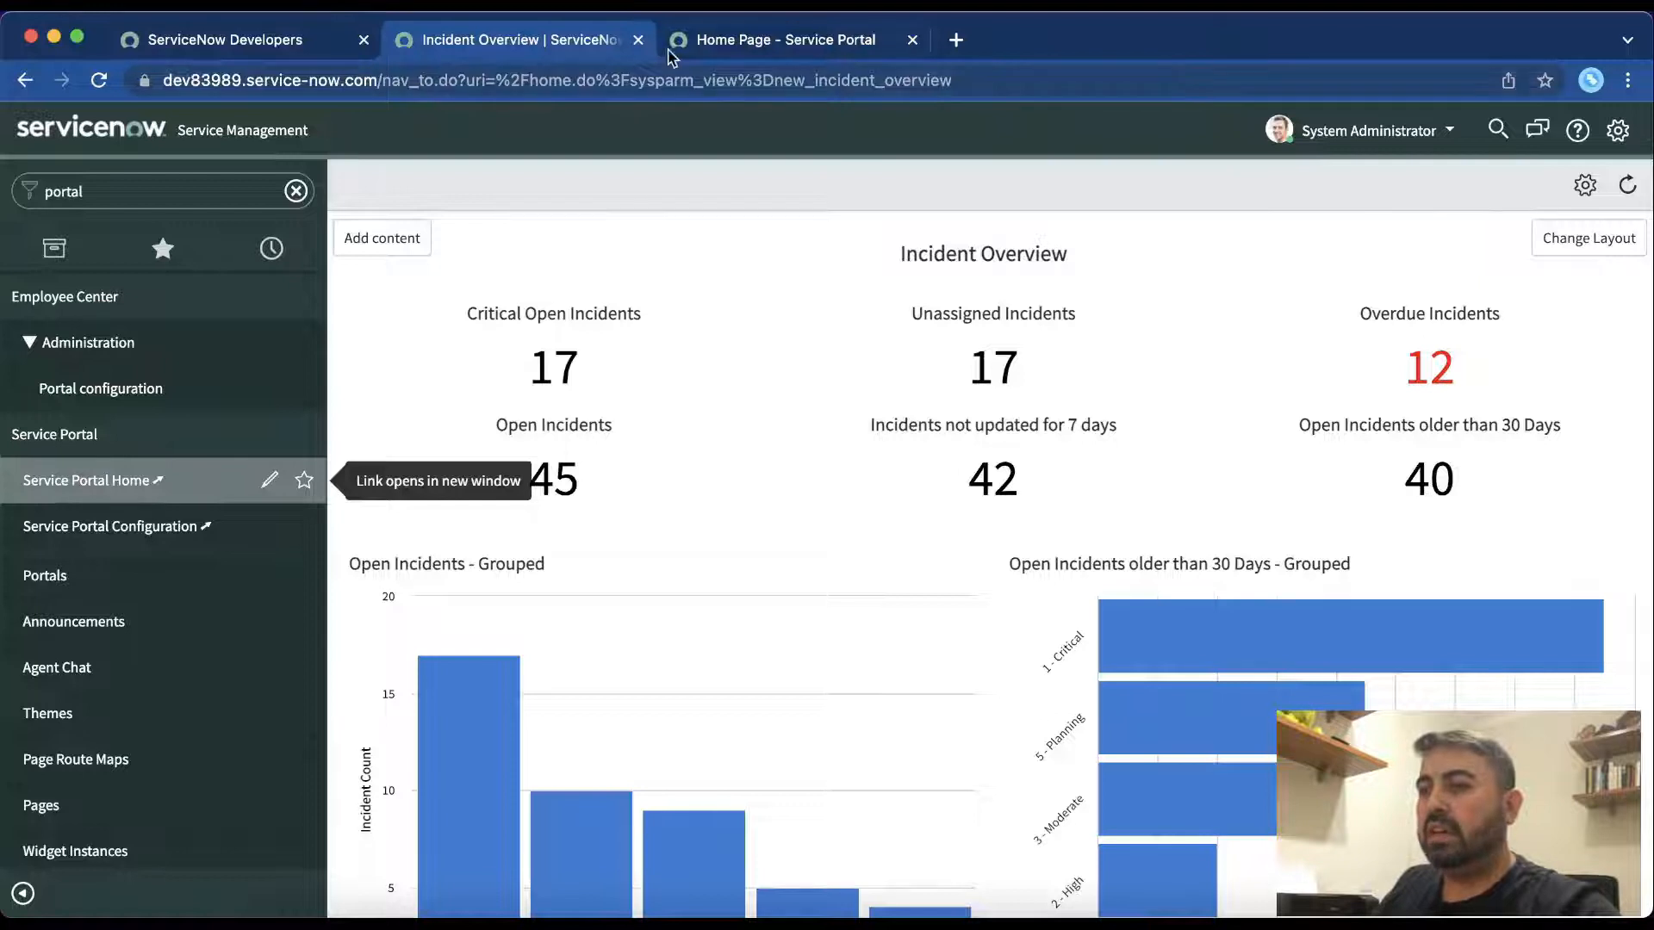
{"action": "left_click", "coordinate": [700, 46]}
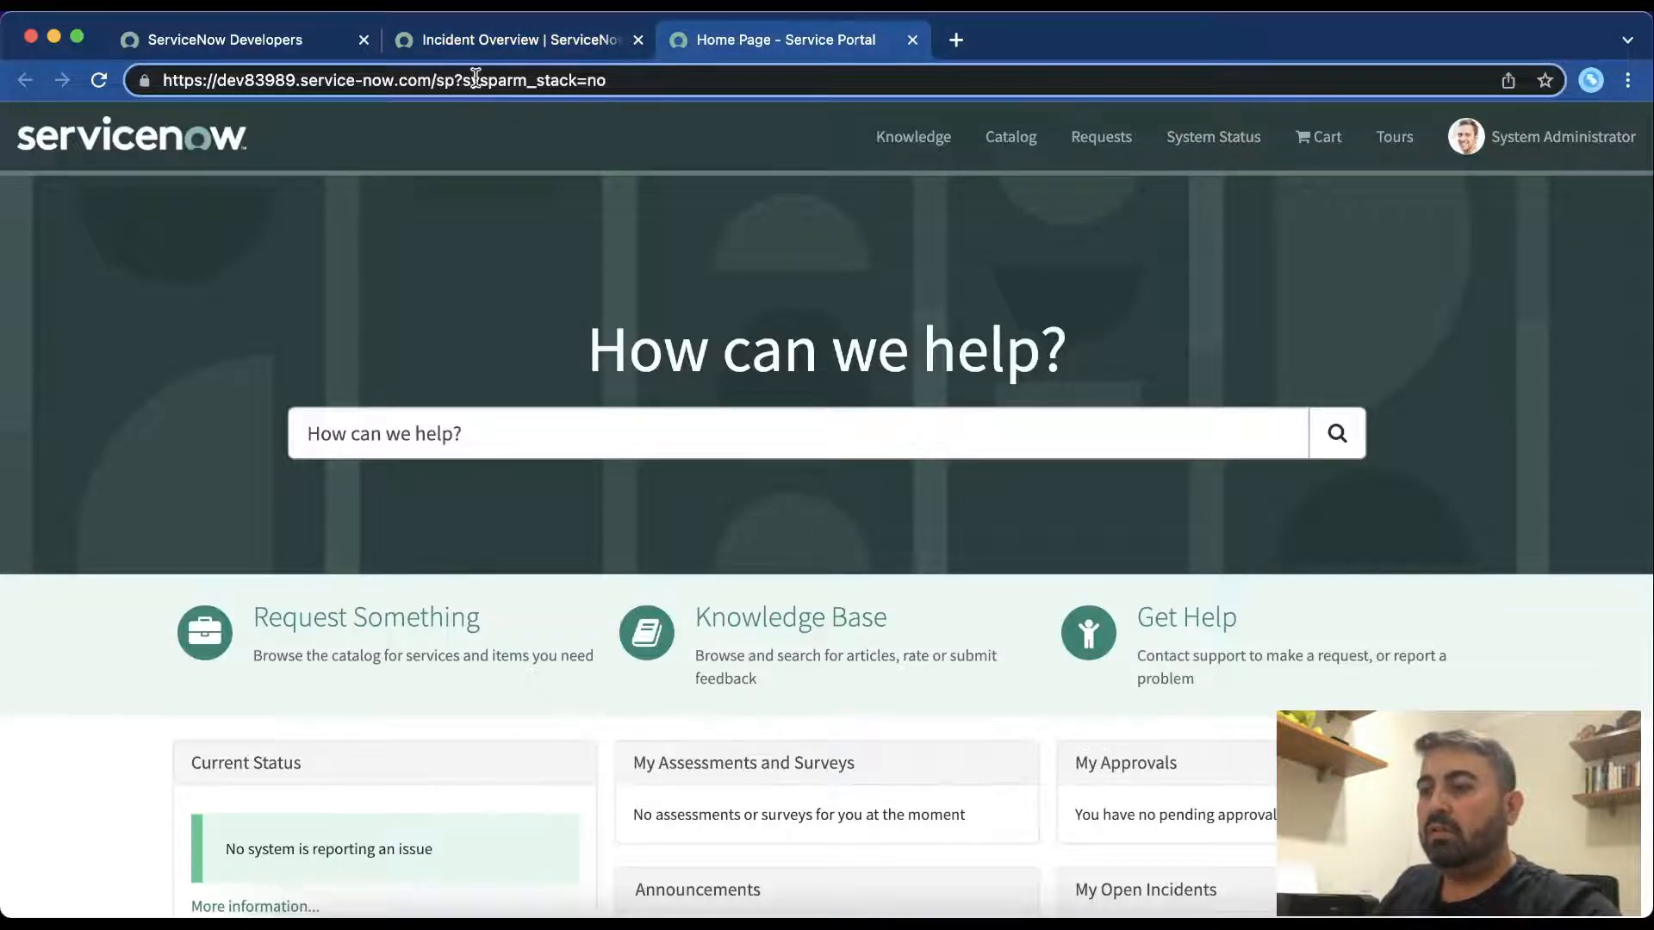
{"action": "left_click_drag", "start_coordinate": [455, 80], "coordinate": [694, 80]}
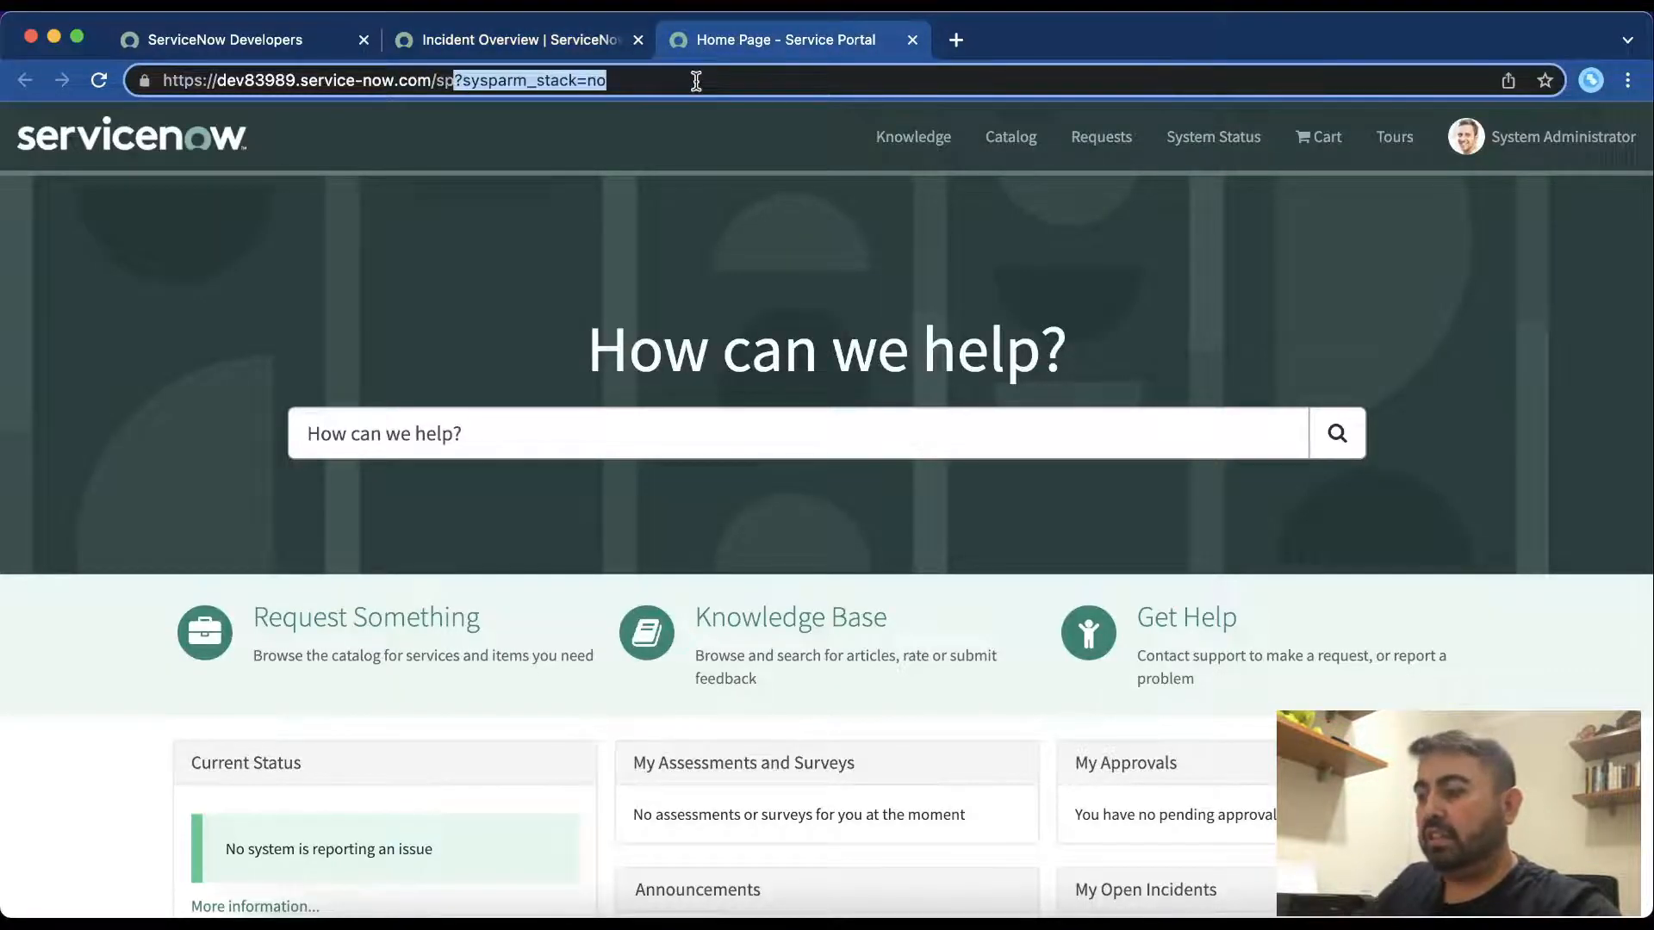
{"action": "key", "text": "BackSpace"}
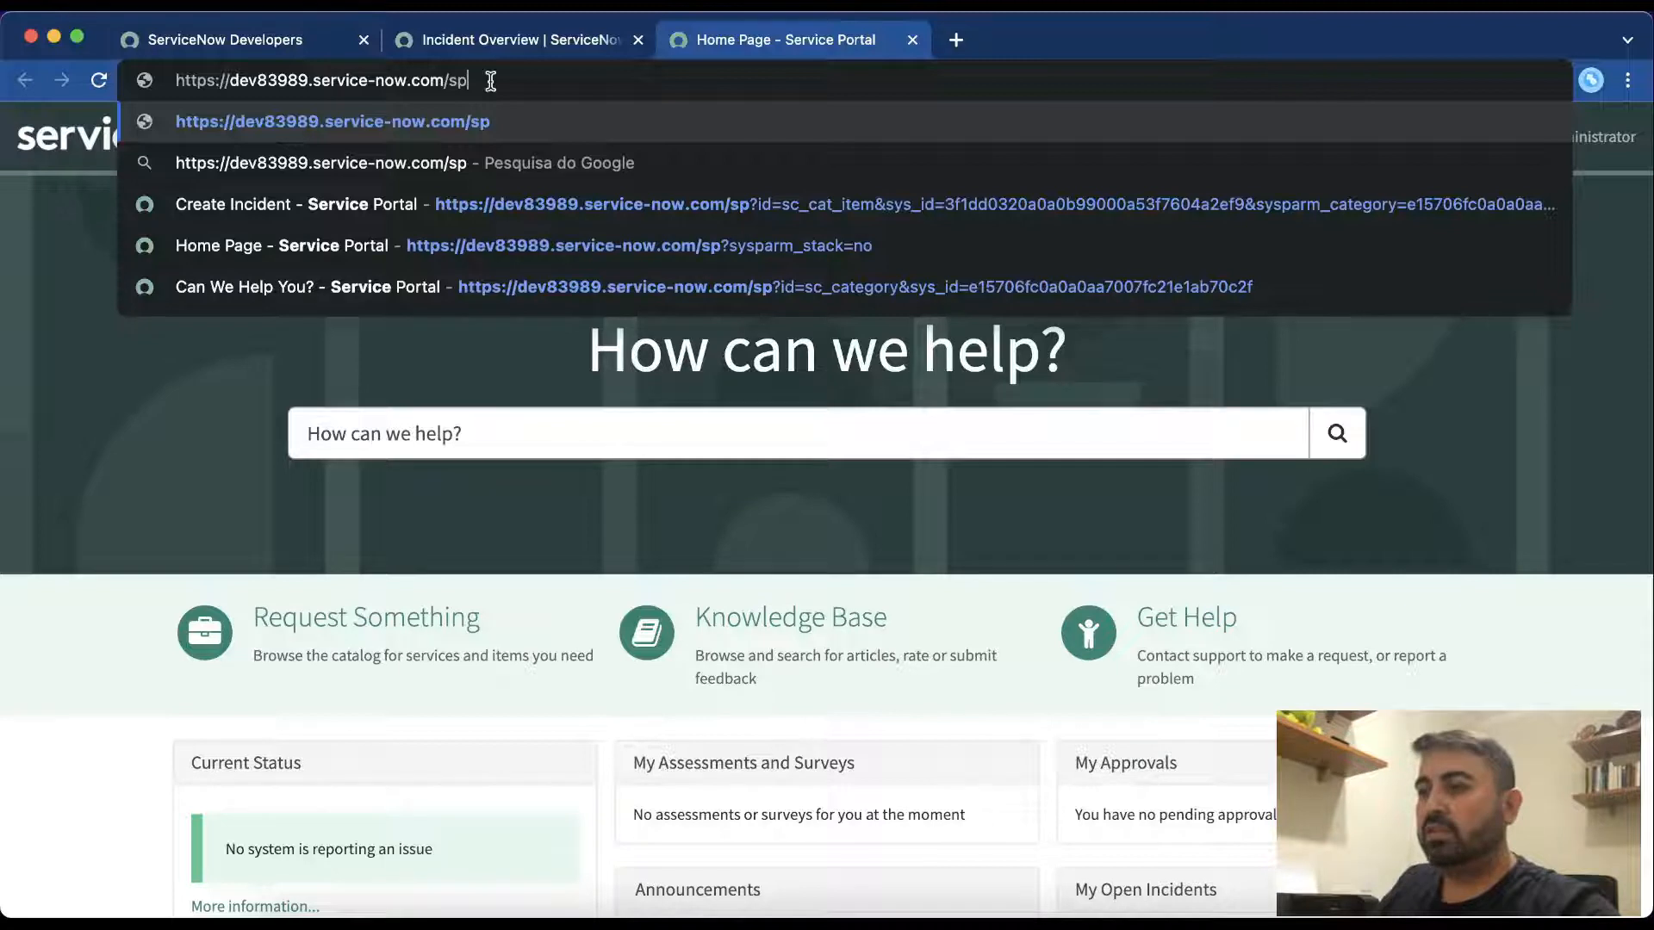
{"action": "key", "text": "Return"}
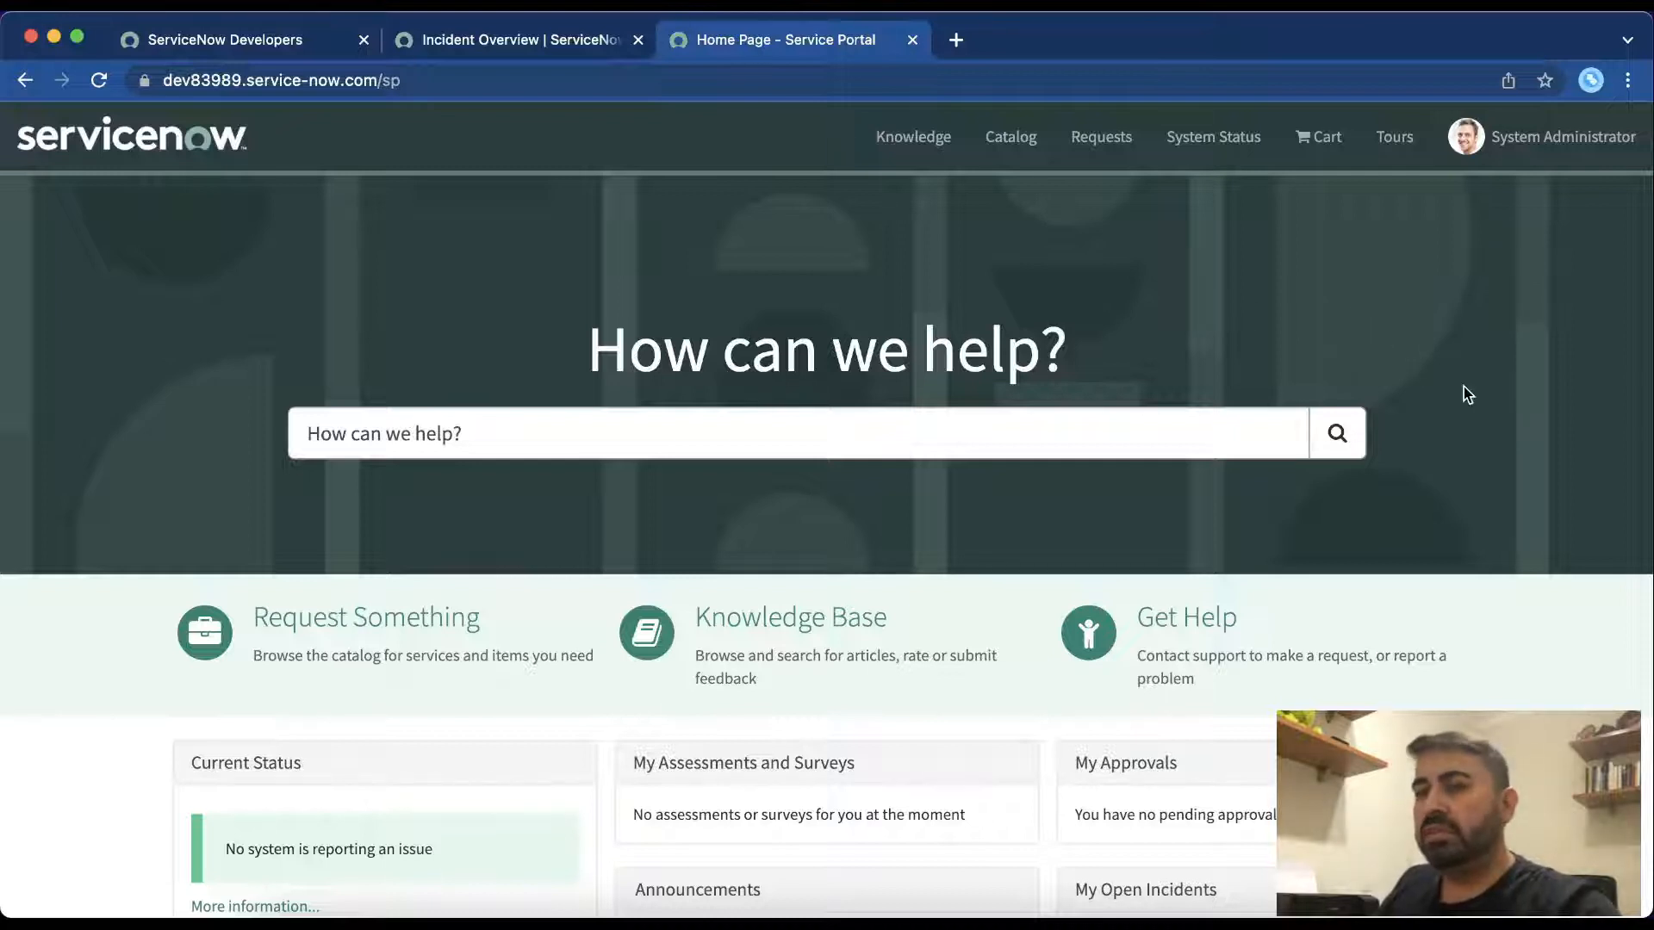
{"action": "scroll", "coordinate": [1436, 483], "scroll_direction": "down", "scroll_amount": 1}
{"action": "scroll", "coordinate": [1435, 483], "scroll_direction": "up", "scroll_amount": 1}
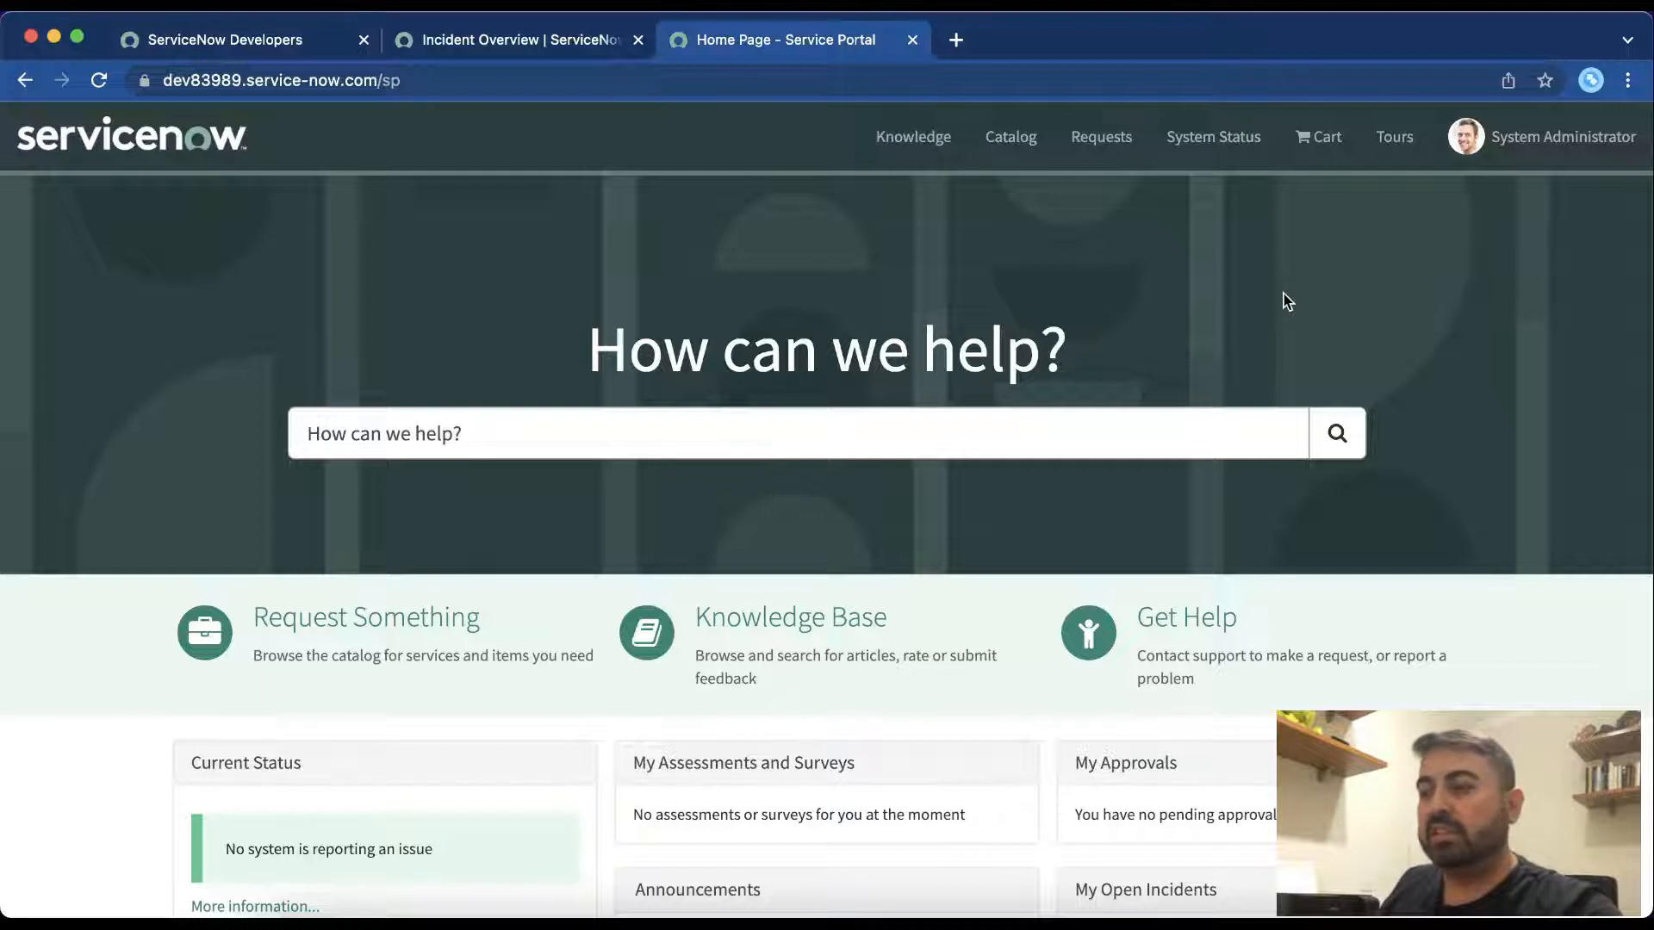
{"action": "left_click", "coordinate": [513, 40]}
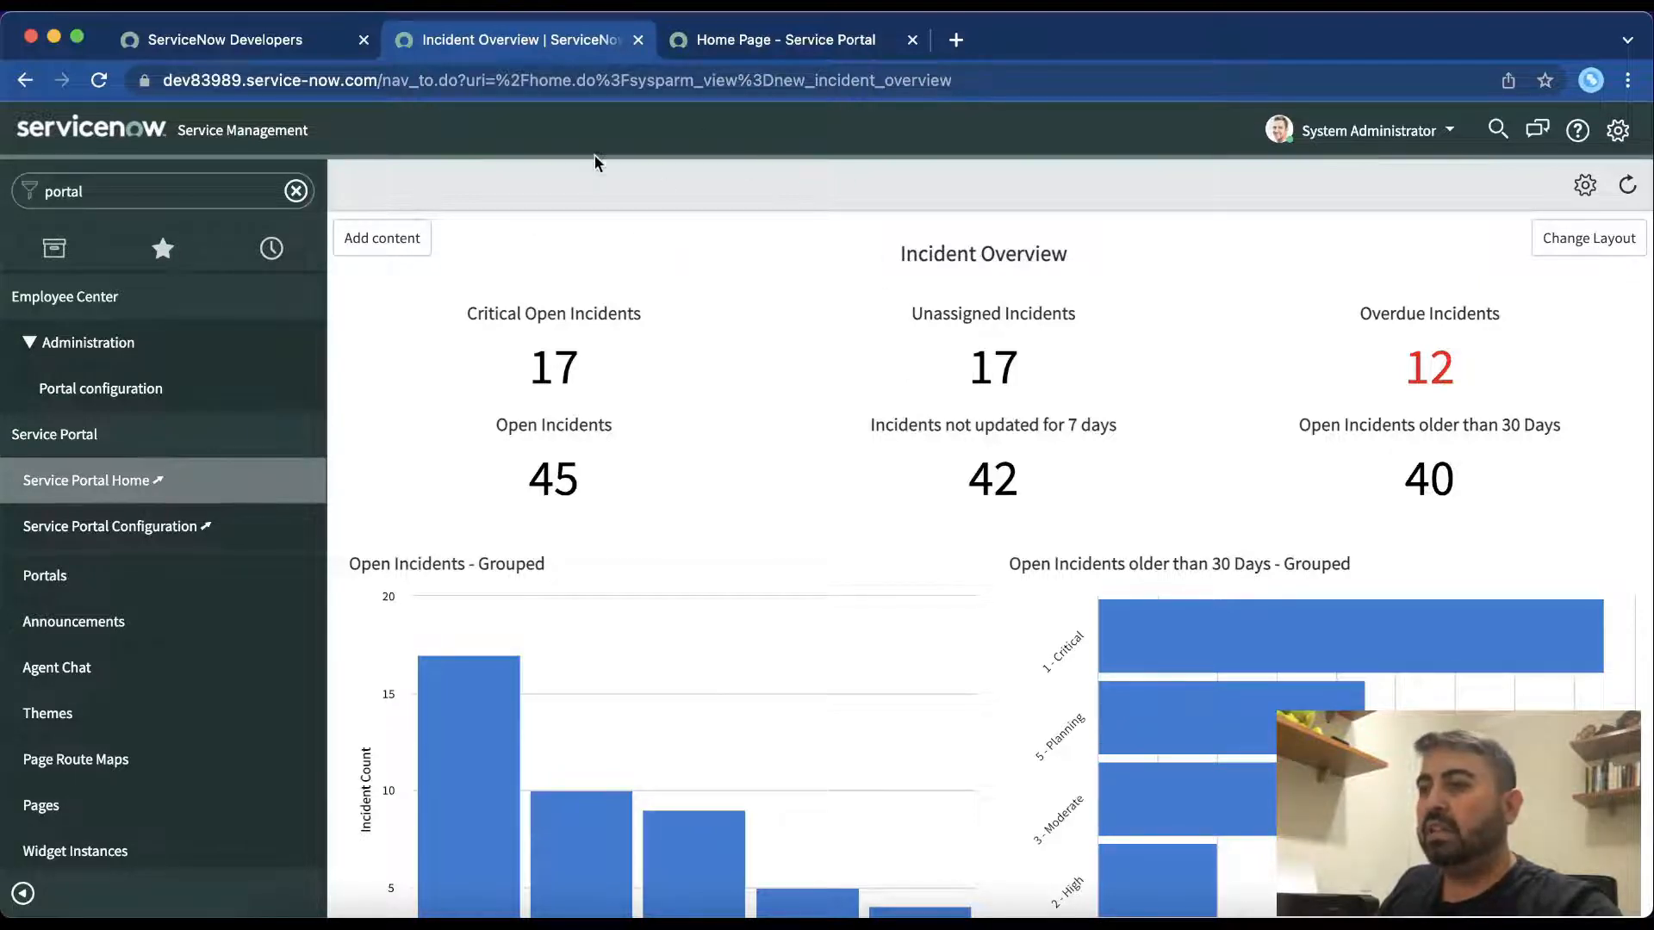
{"action": "left_click", "coordinate": [767, 39]}
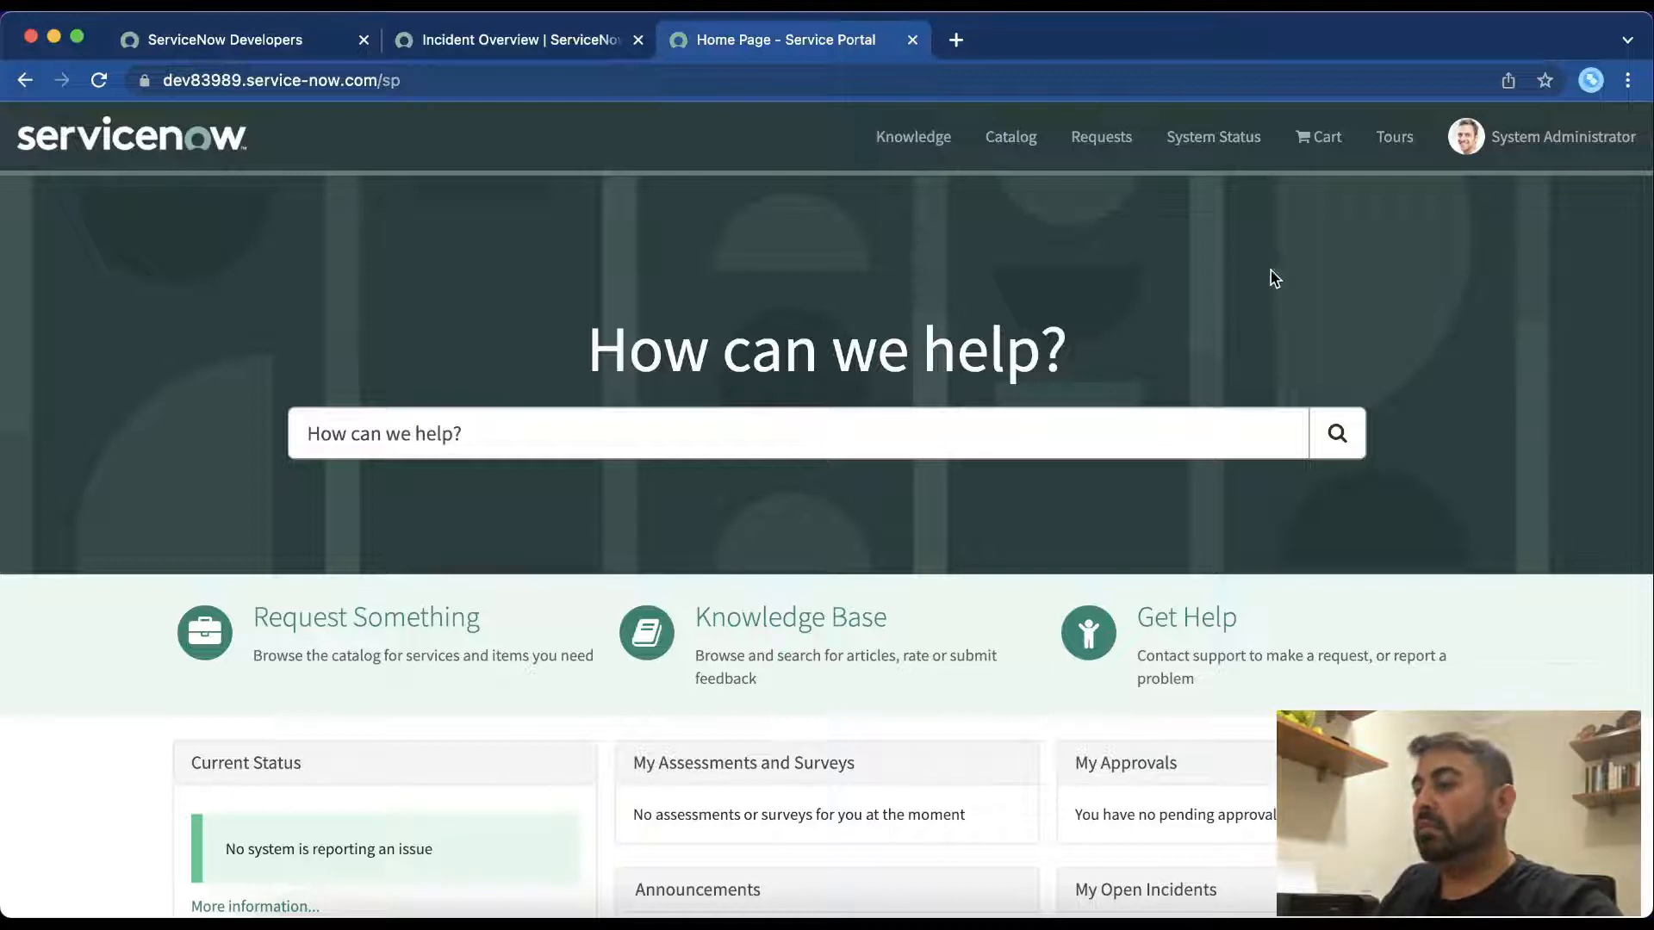
{"action": "scroll", "coordinate": [1444, 377], "scroll_direction": "down", "scroll_amount": 1}
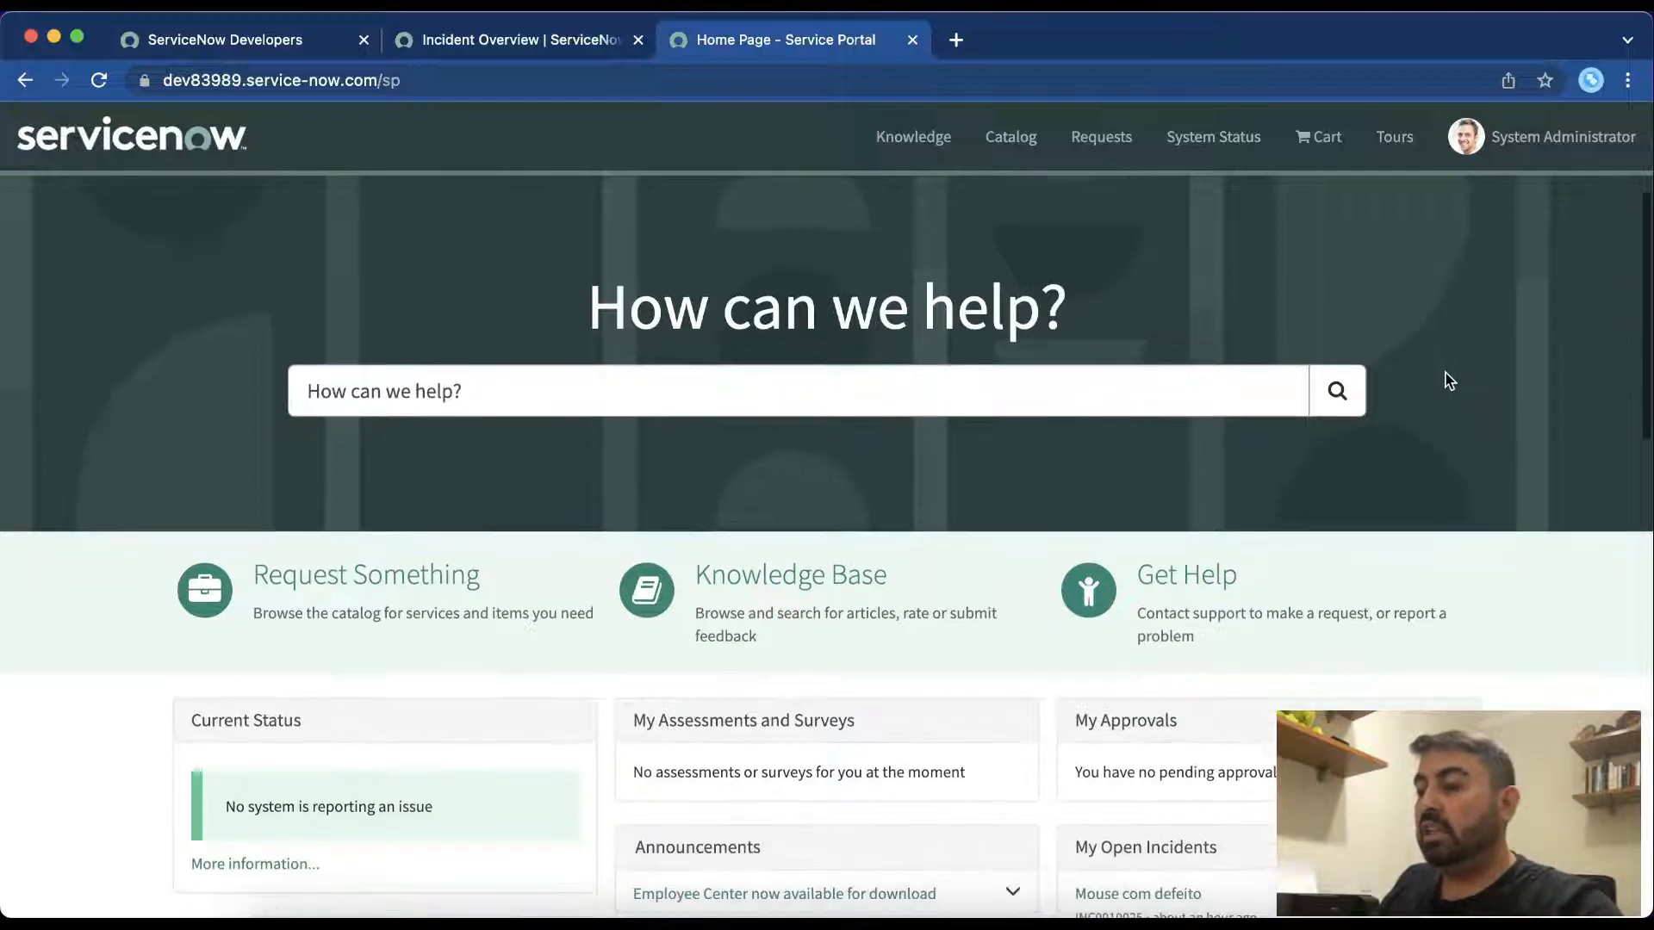
{"action": "scroll", "coordinate": [1384, 347], "scroll_direction": "up", "scroll_amount": 1}
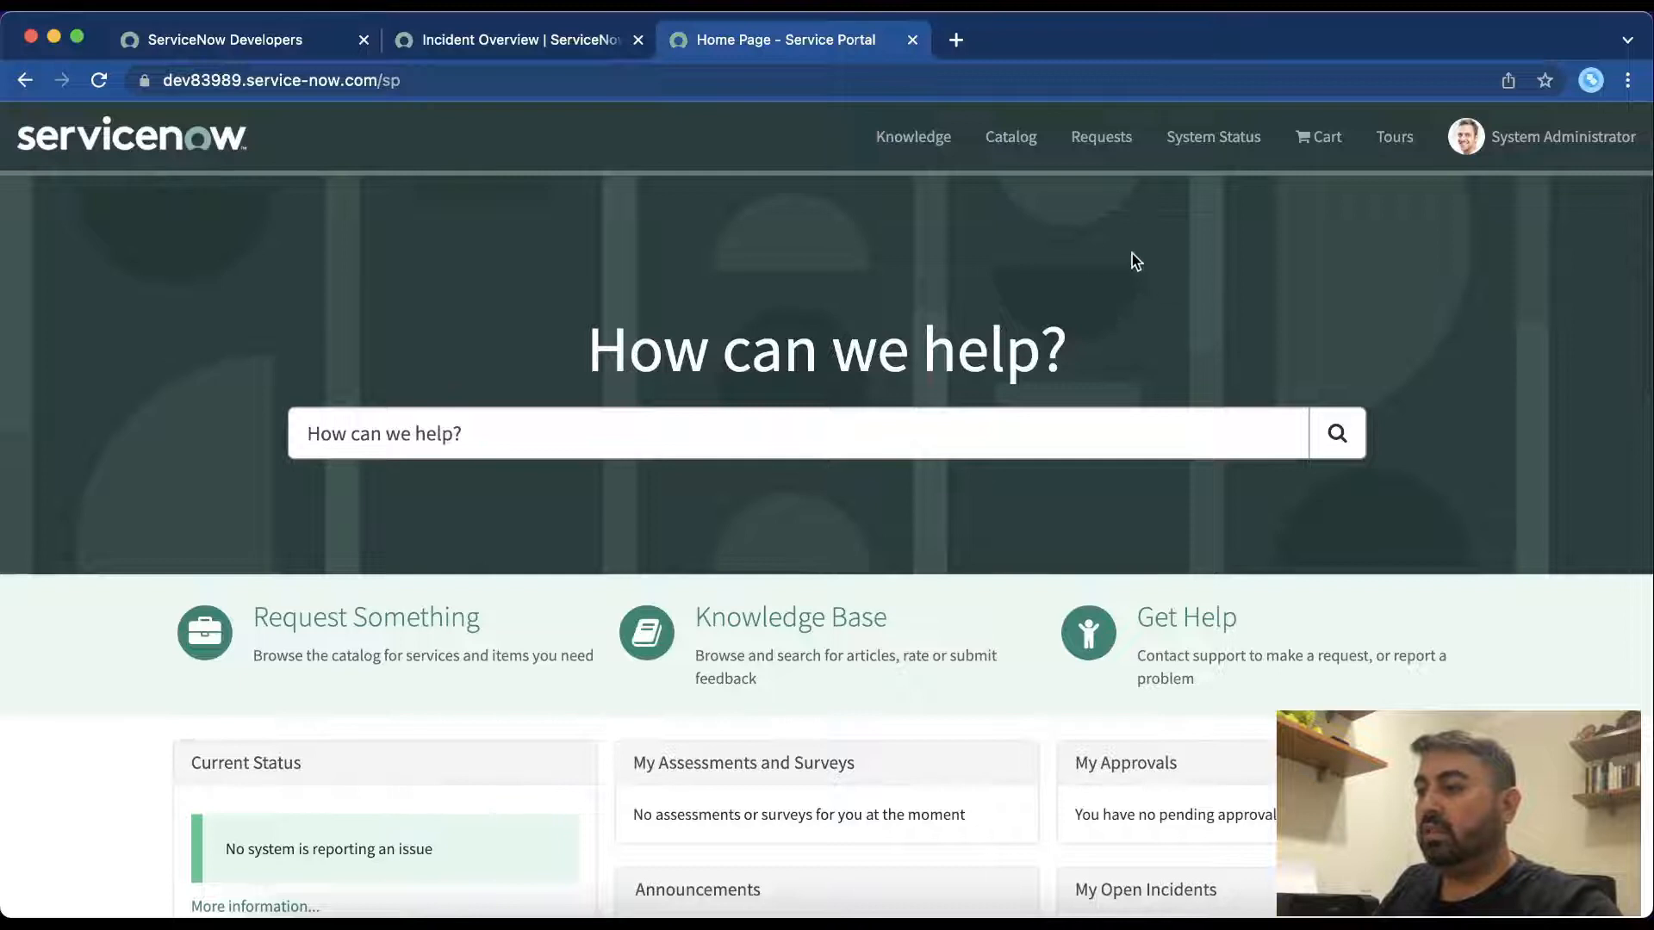
Step: View the portal's service catalog by categories and return to the portal home page
{"action": "left_click", "coordinate": [1023, 155]}
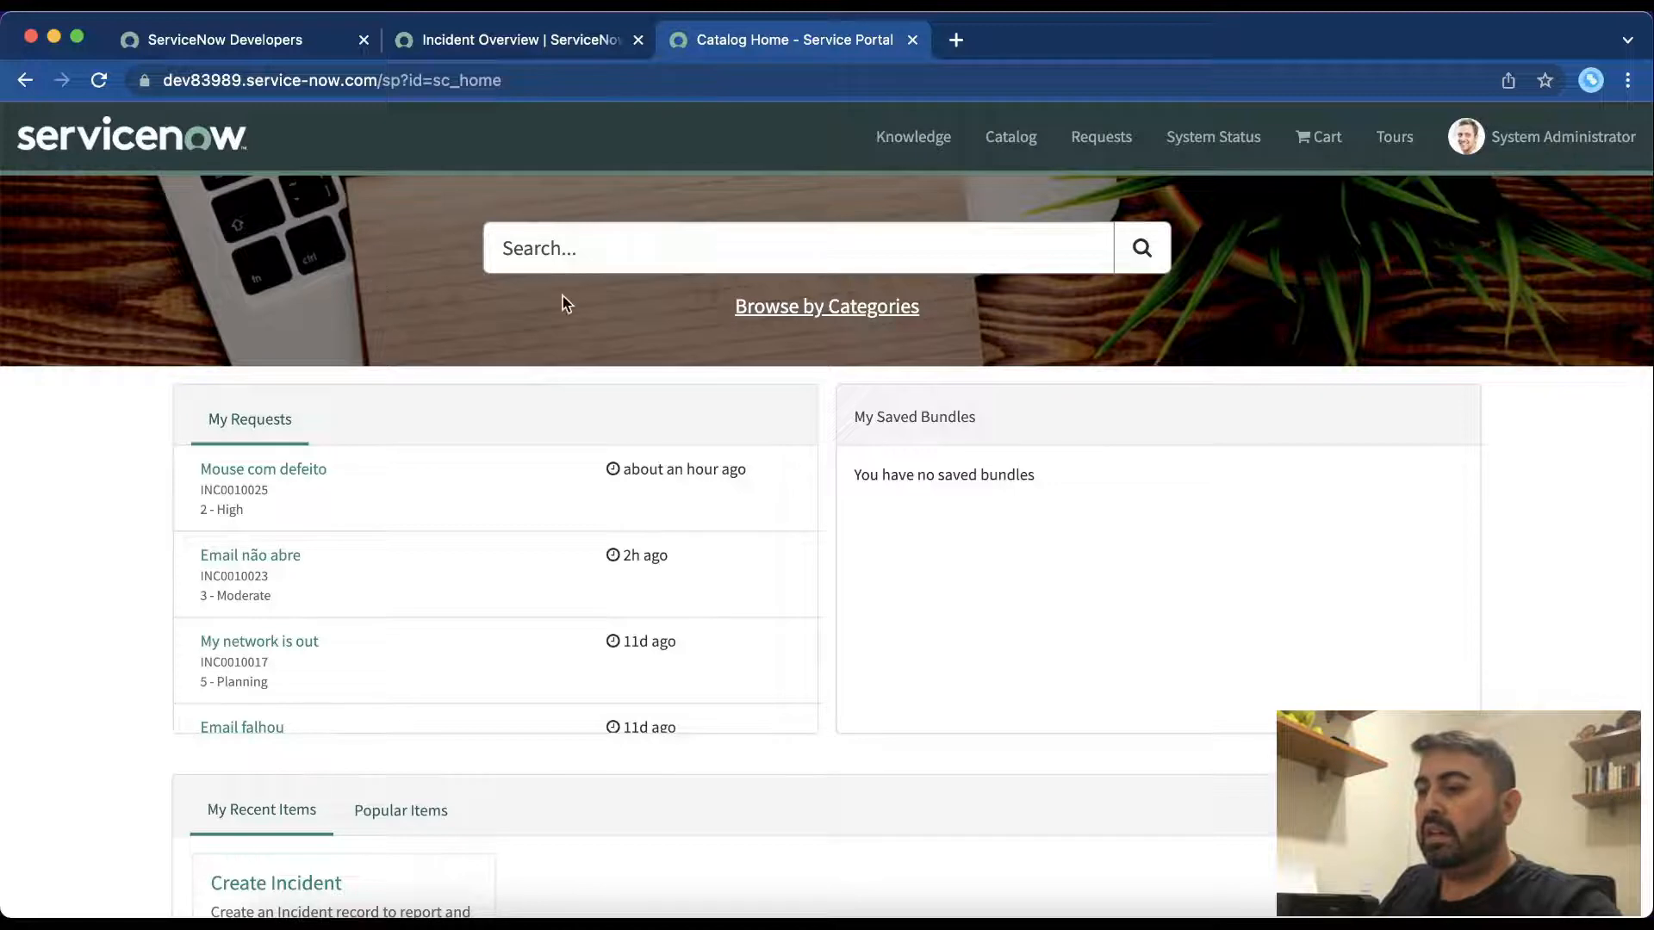
{"action": "left_click", "coordinate": [832, 315]}
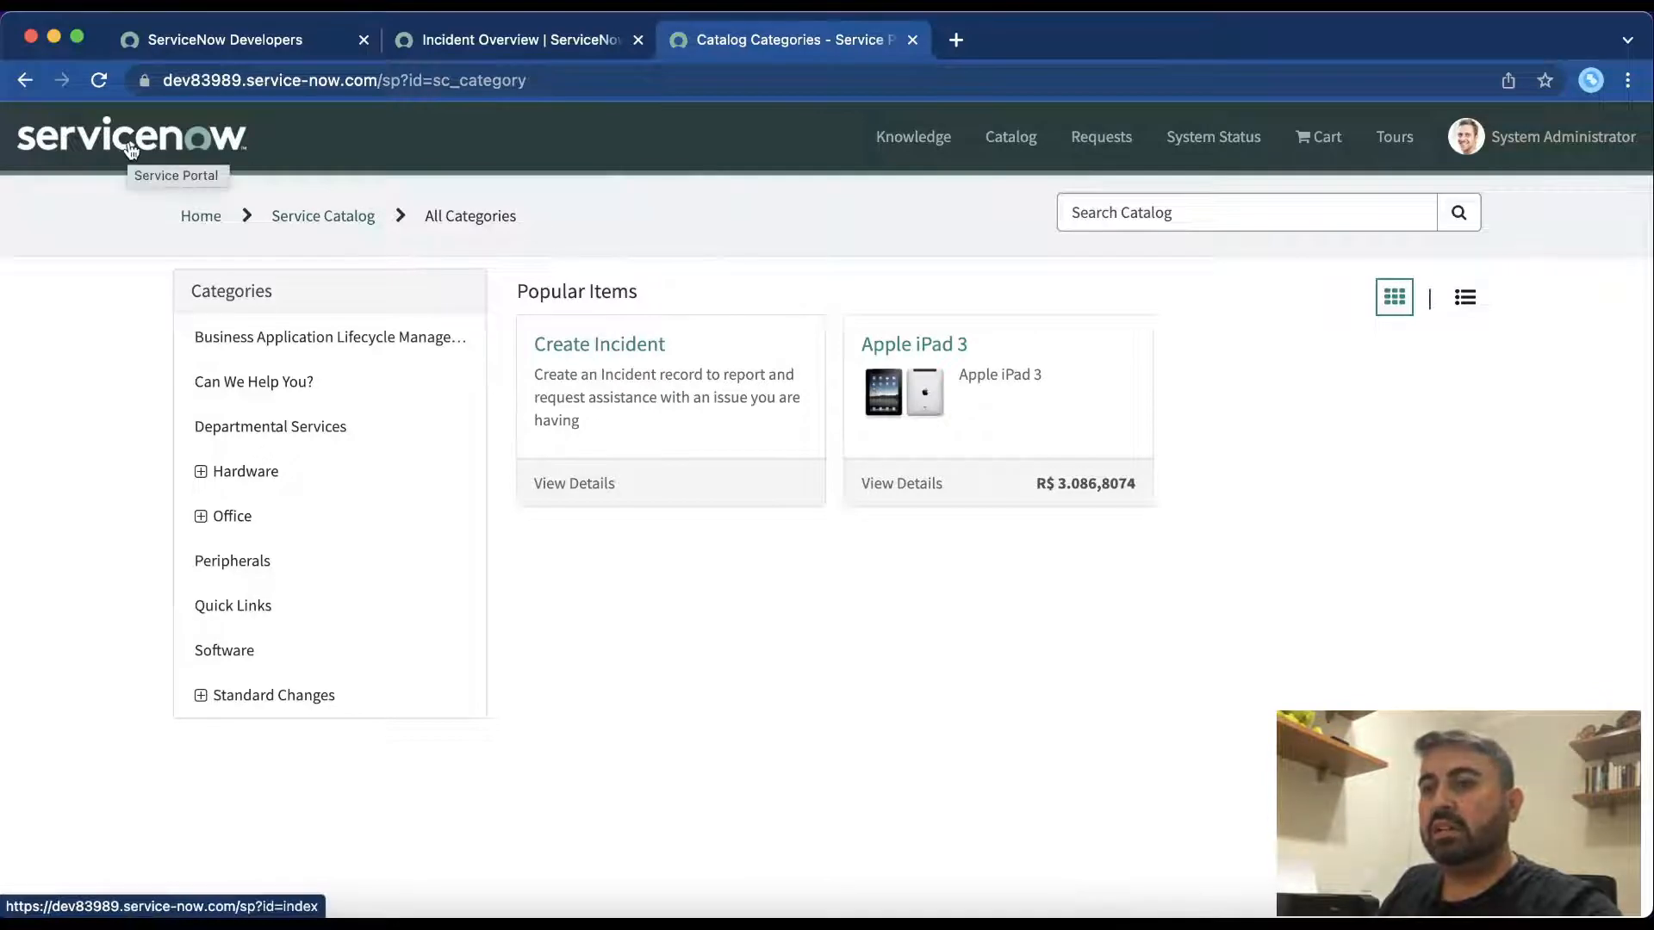
{"action": "left_click", "coordinate": [203, 226]}
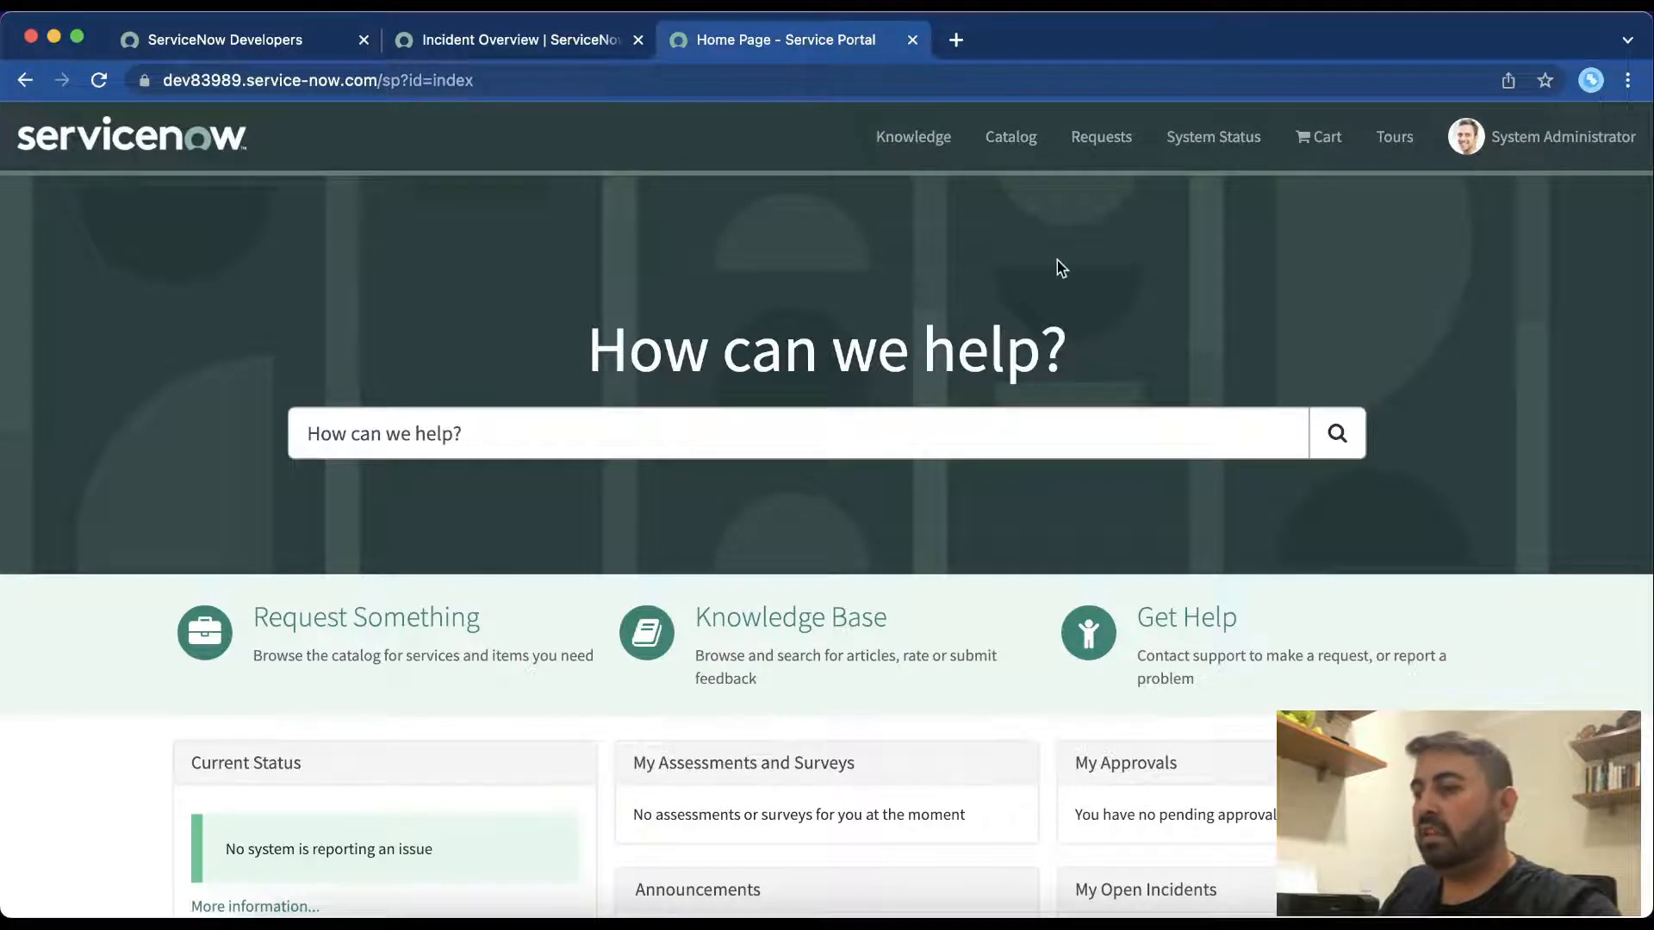
Step: Open the Create Incident item from the portal's Get Help category
{"action": "left_click", "coordinate": [1201, 628]}
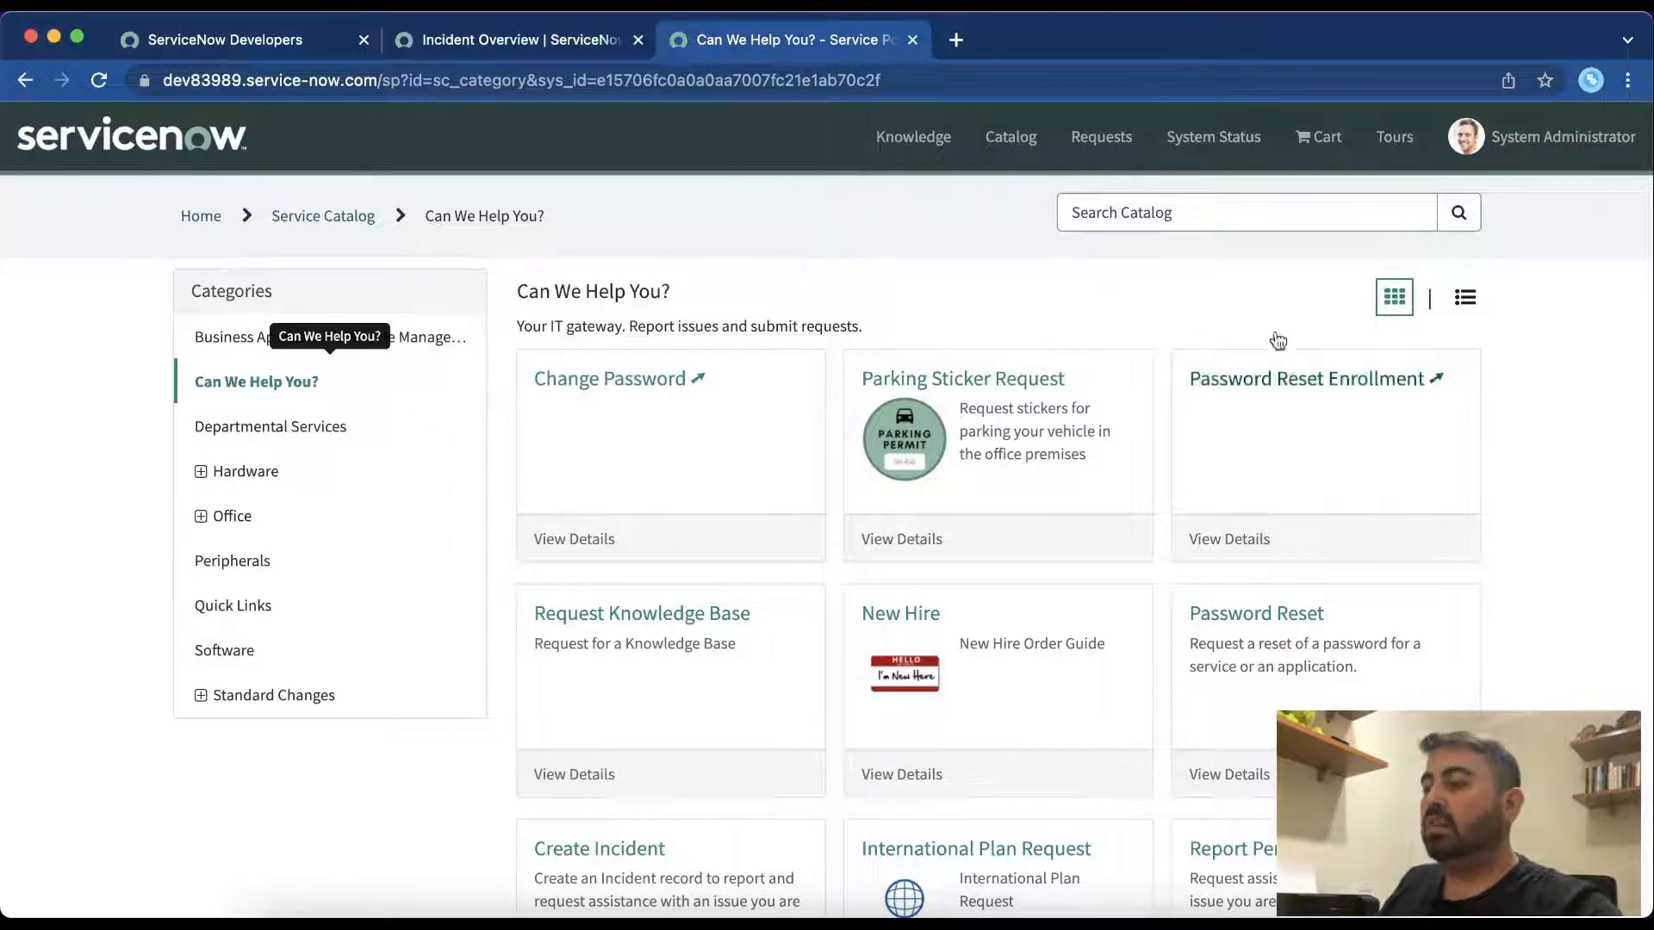
{"action": "scroll", "coordinate": [1527, 586], "scroll_direction": "down", "scroll_amount": 1}
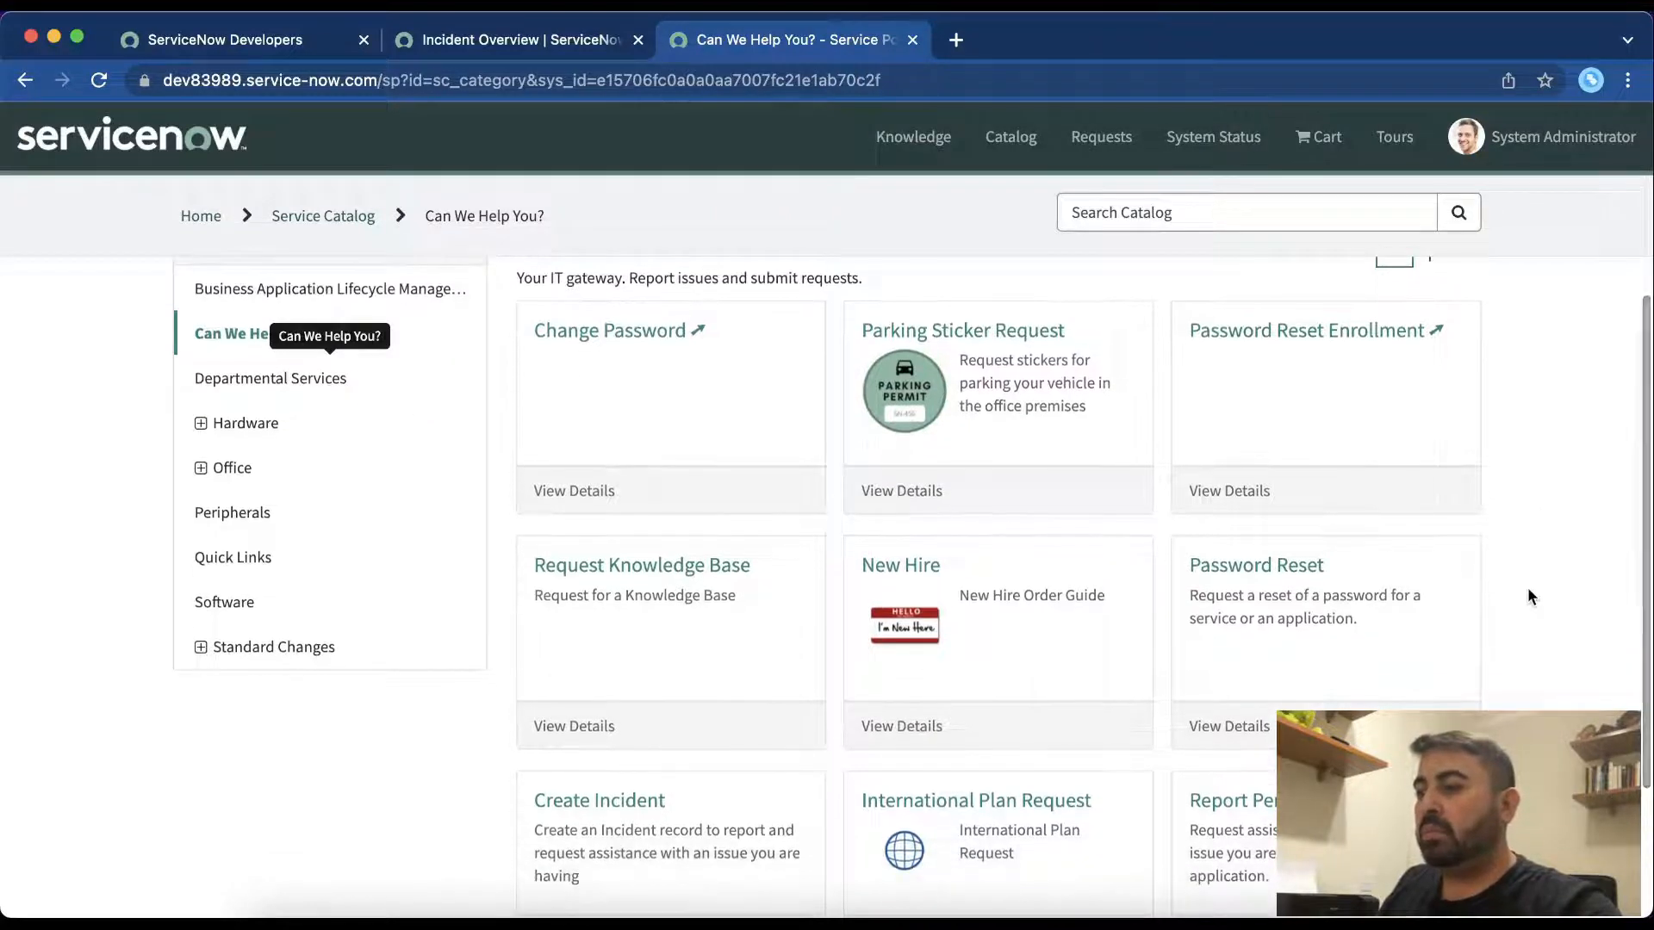
{"action": "scroll", "coordinate": [1527, 596], "scroll_direction": "down", "scroll_amount": 4}
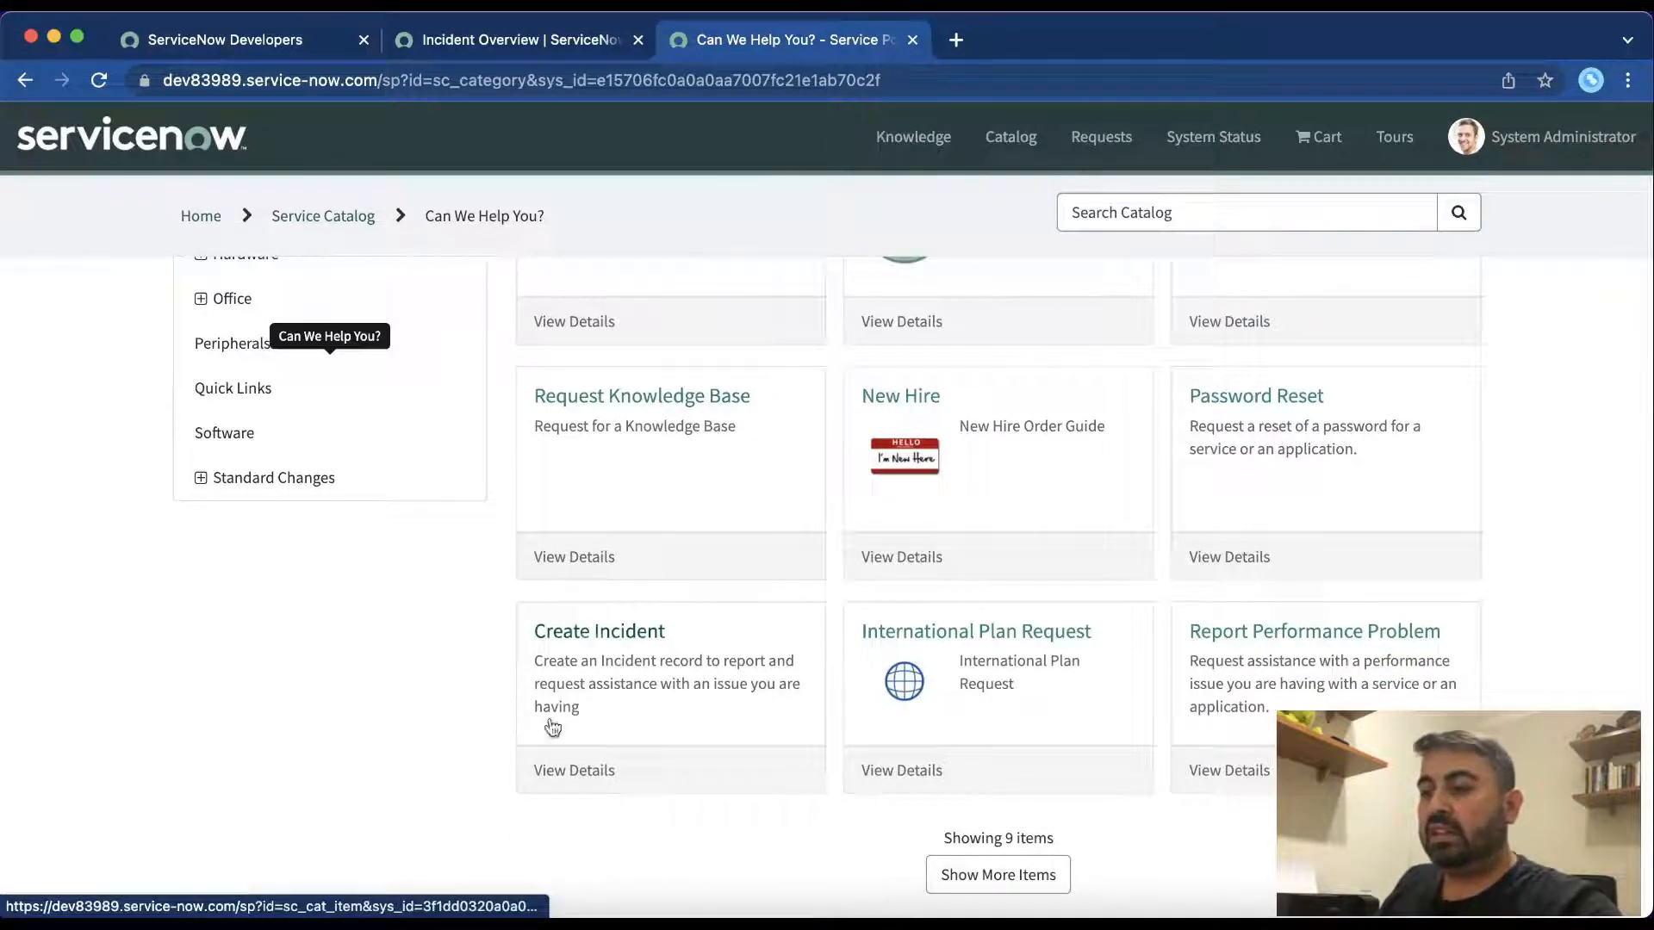
{"action": "left_click", "coordinate": [648, 644]}
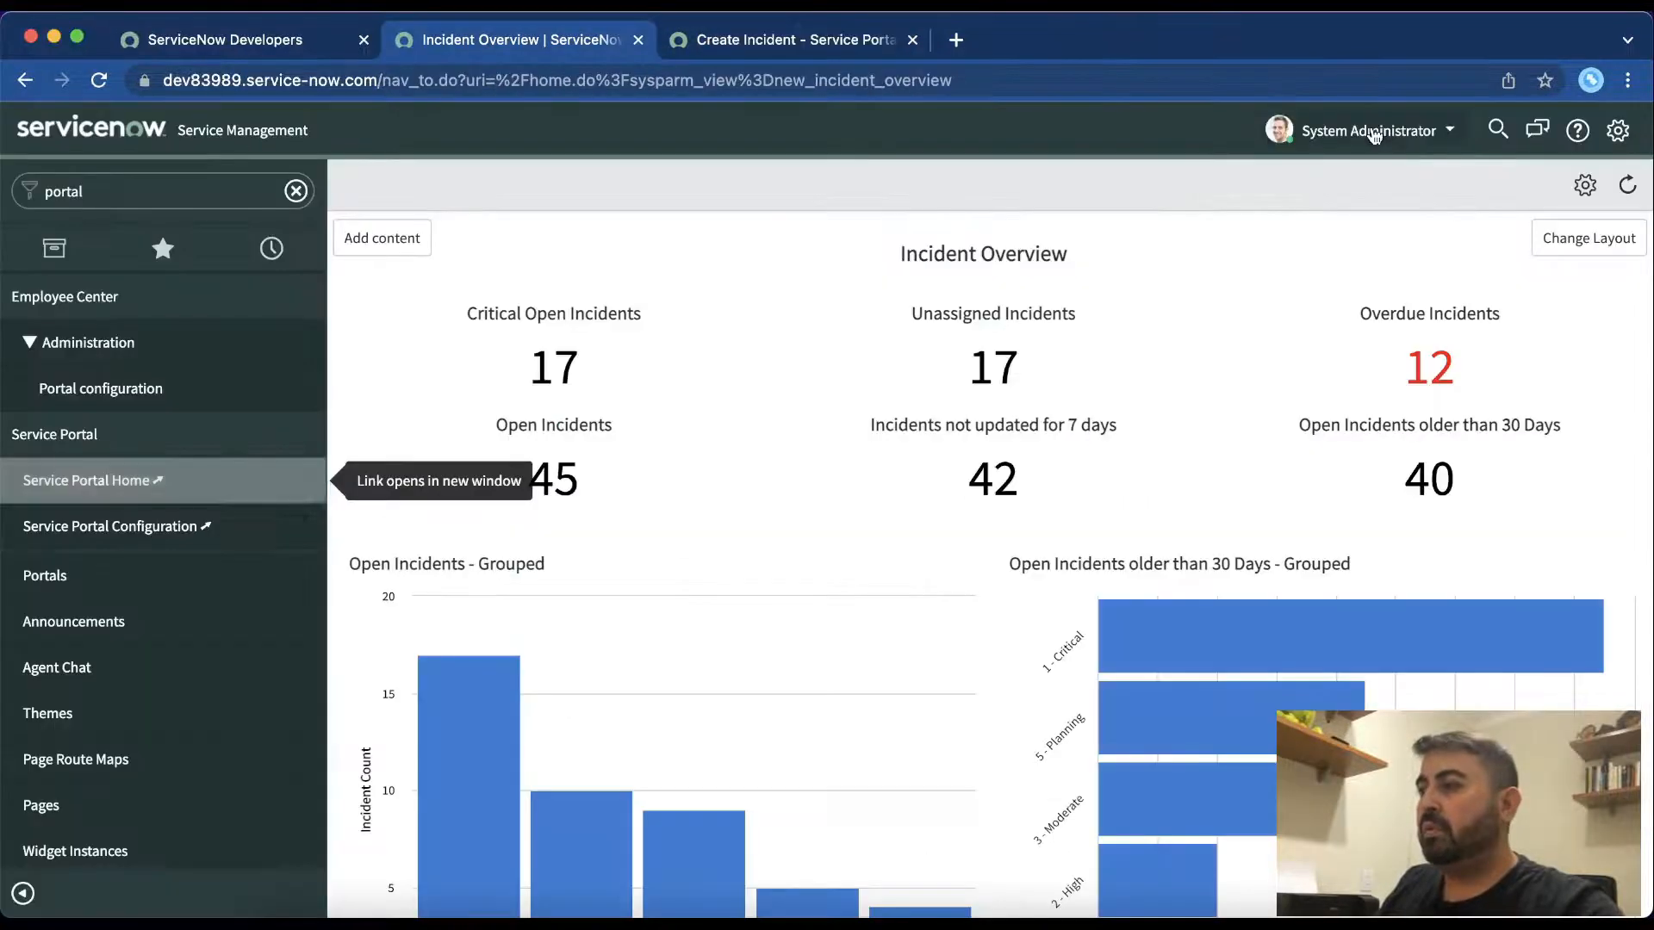
Step: Impersonate the employee user listed second among the recent impersonations in the Incident Overview session
{"action": "left_click", "coordinate": [1374, 136]}
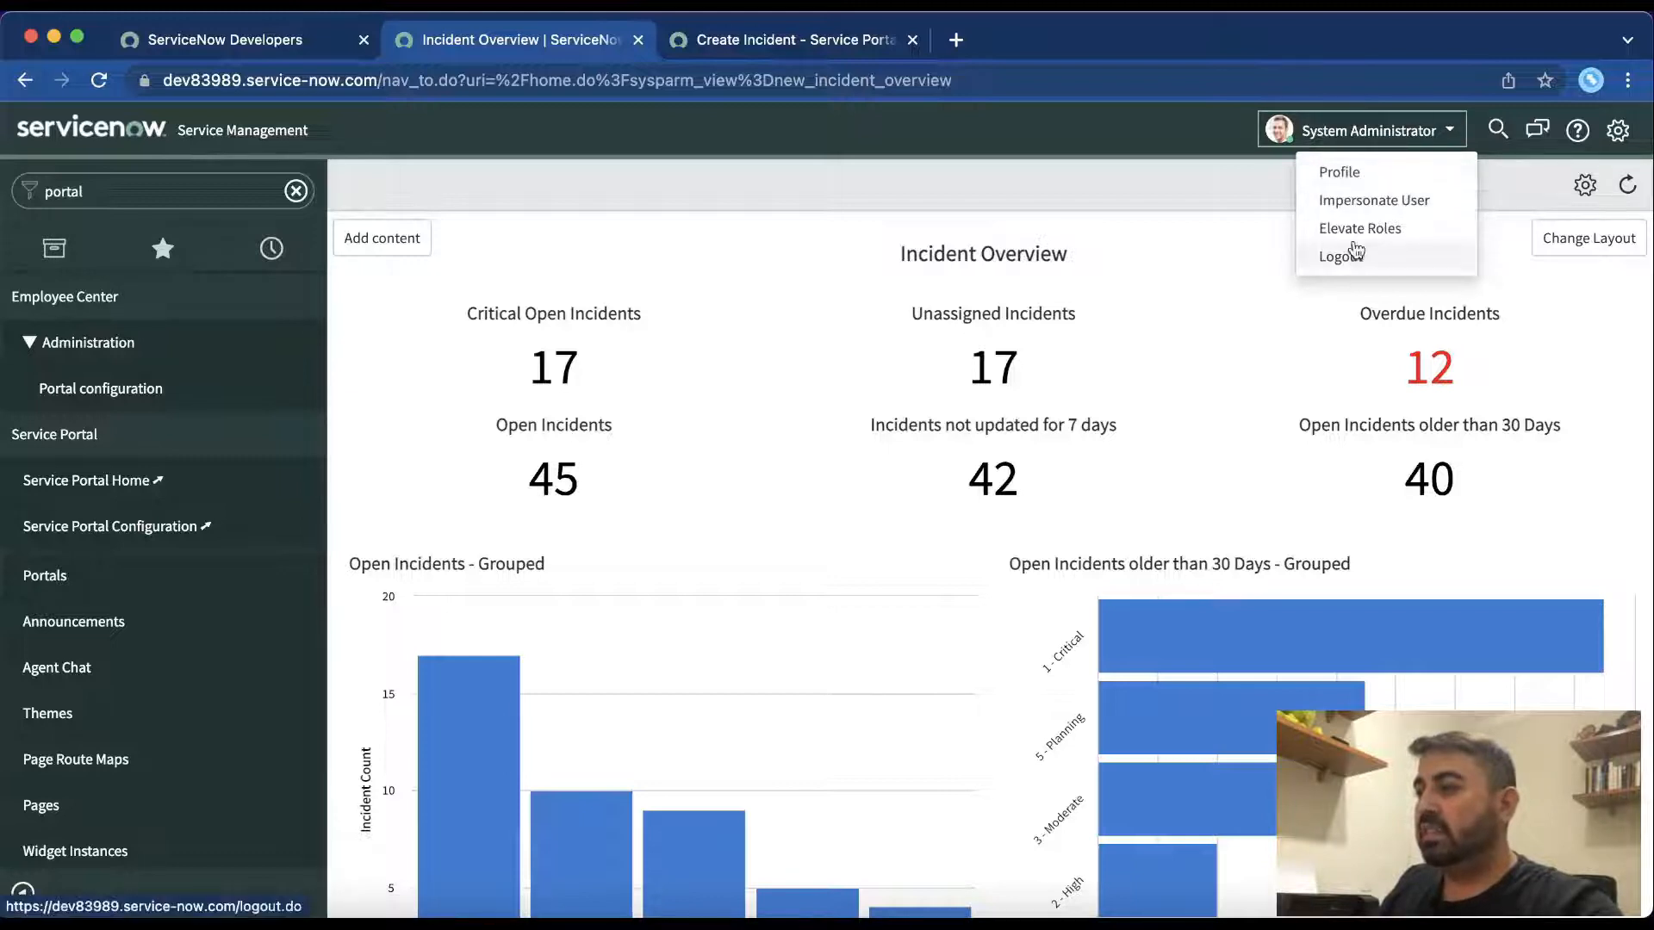
{"action": "left_click", "coordinate": [1365, 208]}
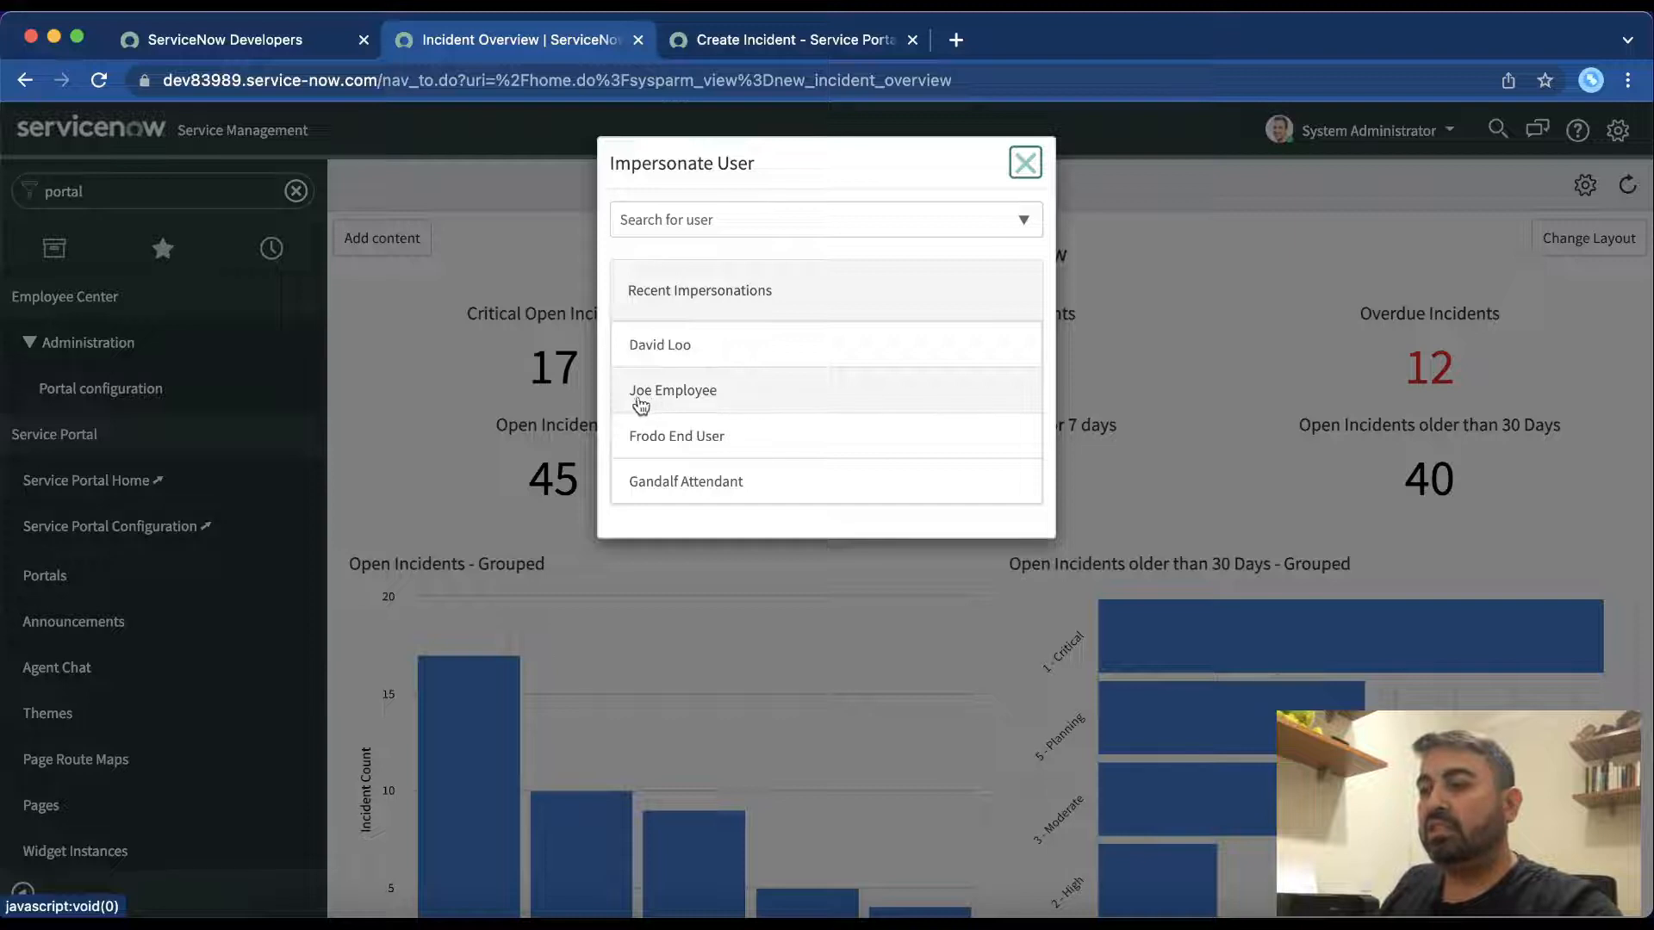
{"action": "left_click", "coordinate": [733, 402]}
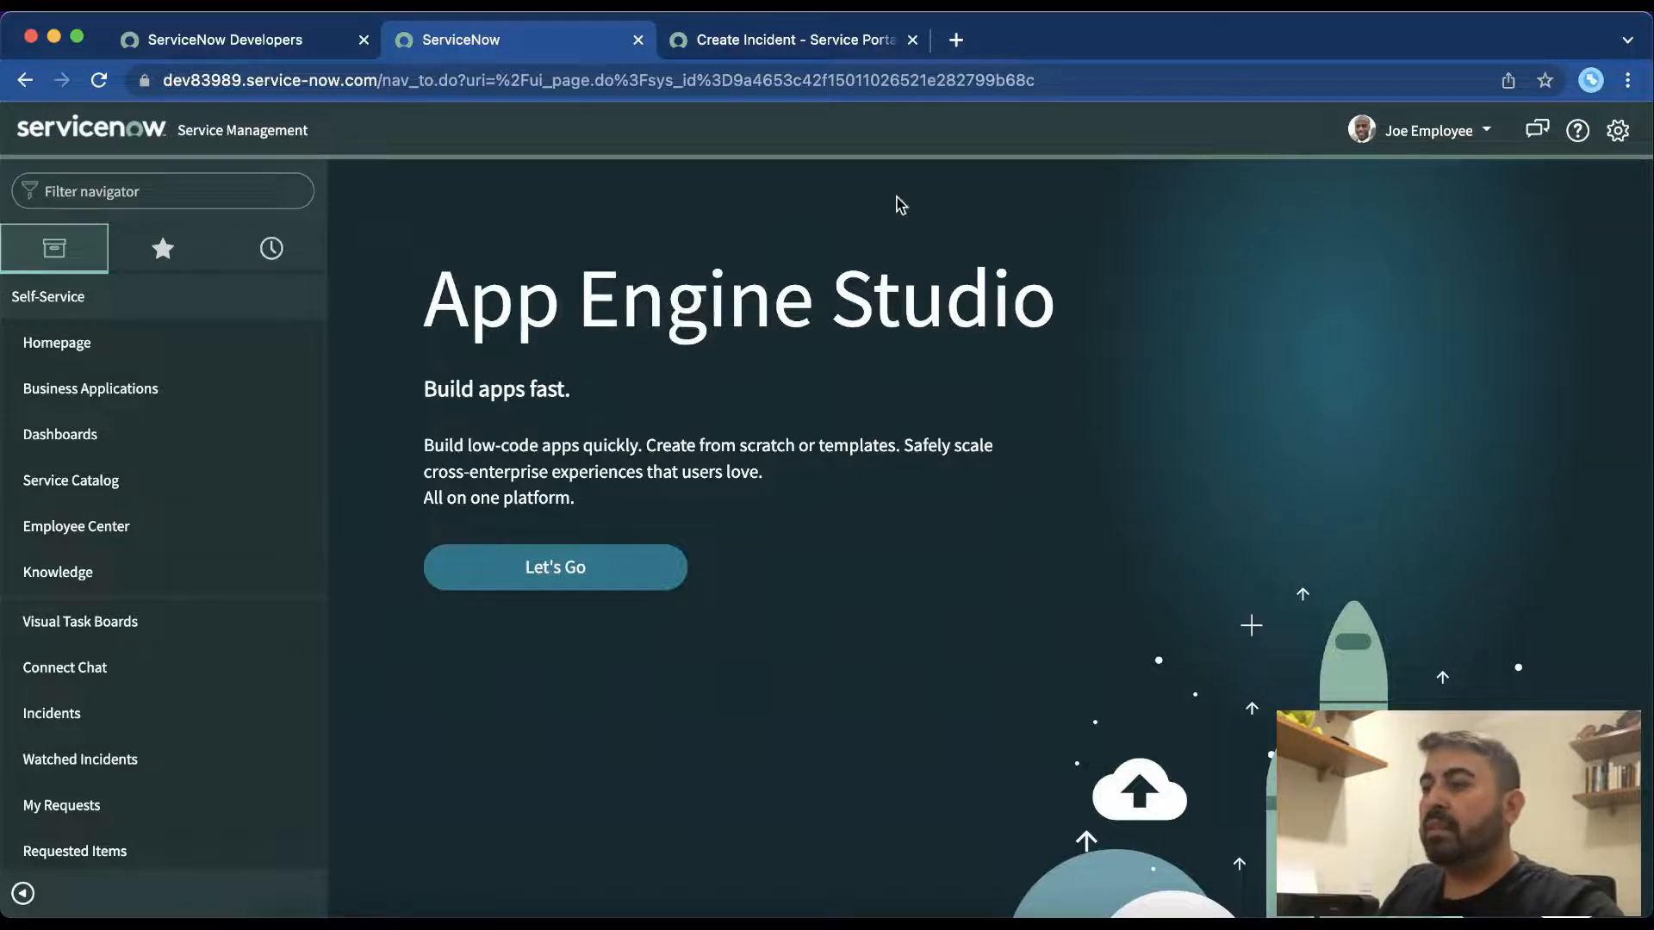
Step: Fill in the portal's Create Incident form with urgency "2 - Medium" and the issue description "Falha no email"
{"action": "left_click", "coordinate": [788, 40]}
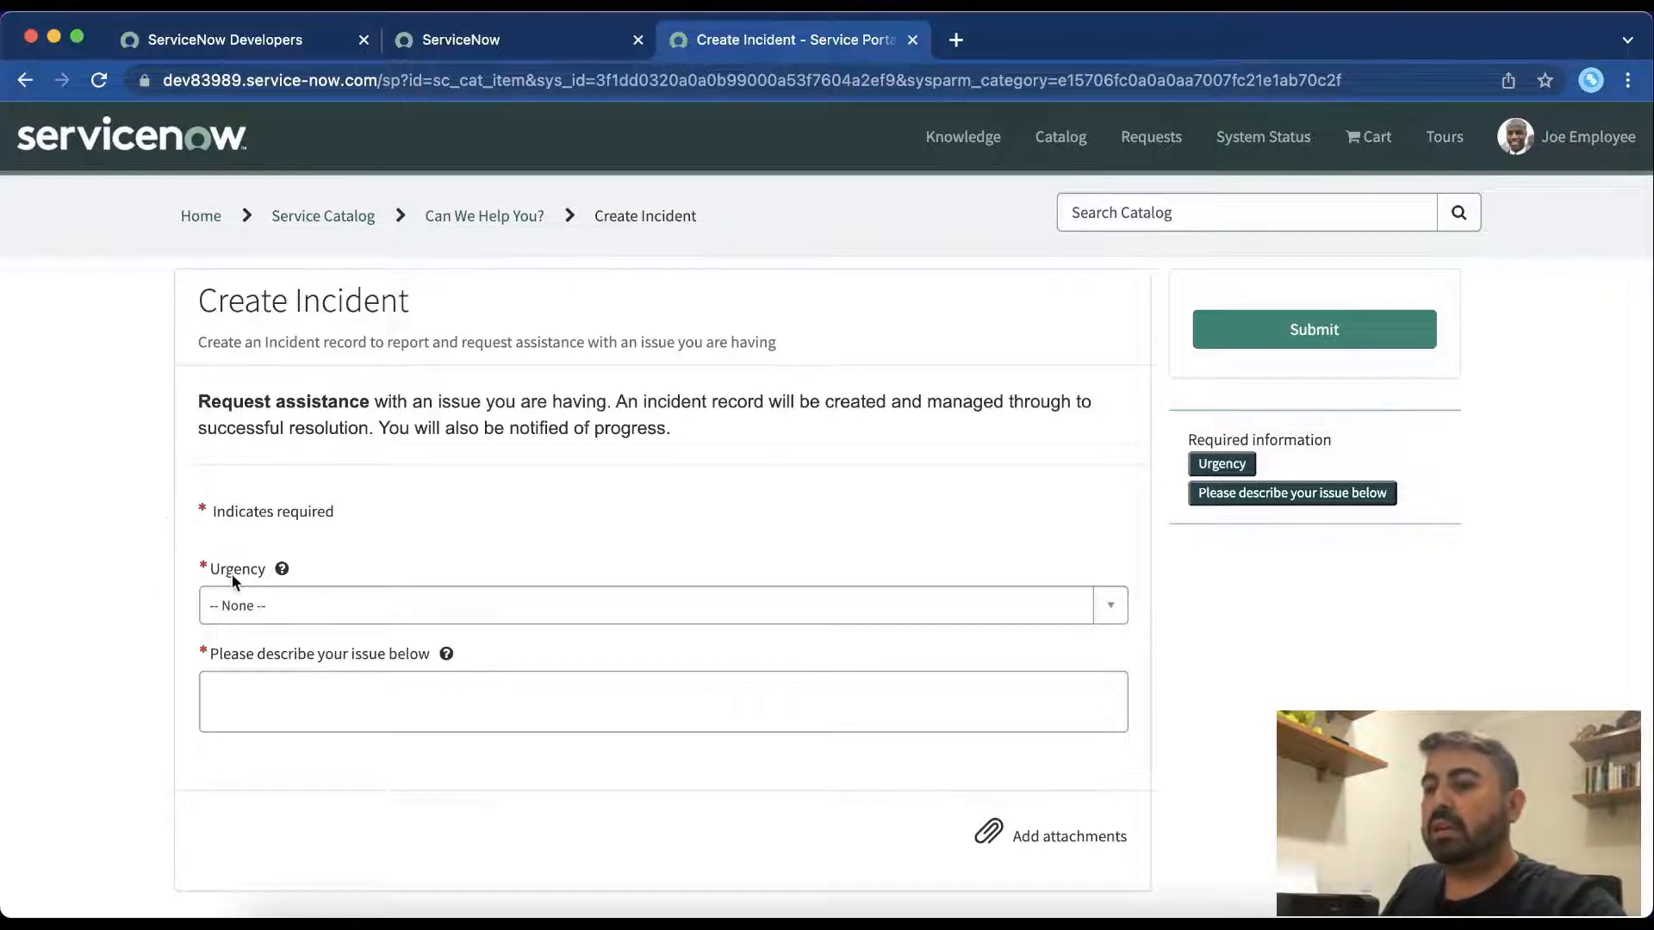
{"action": "left_click", "coordinate": [290, 609]}
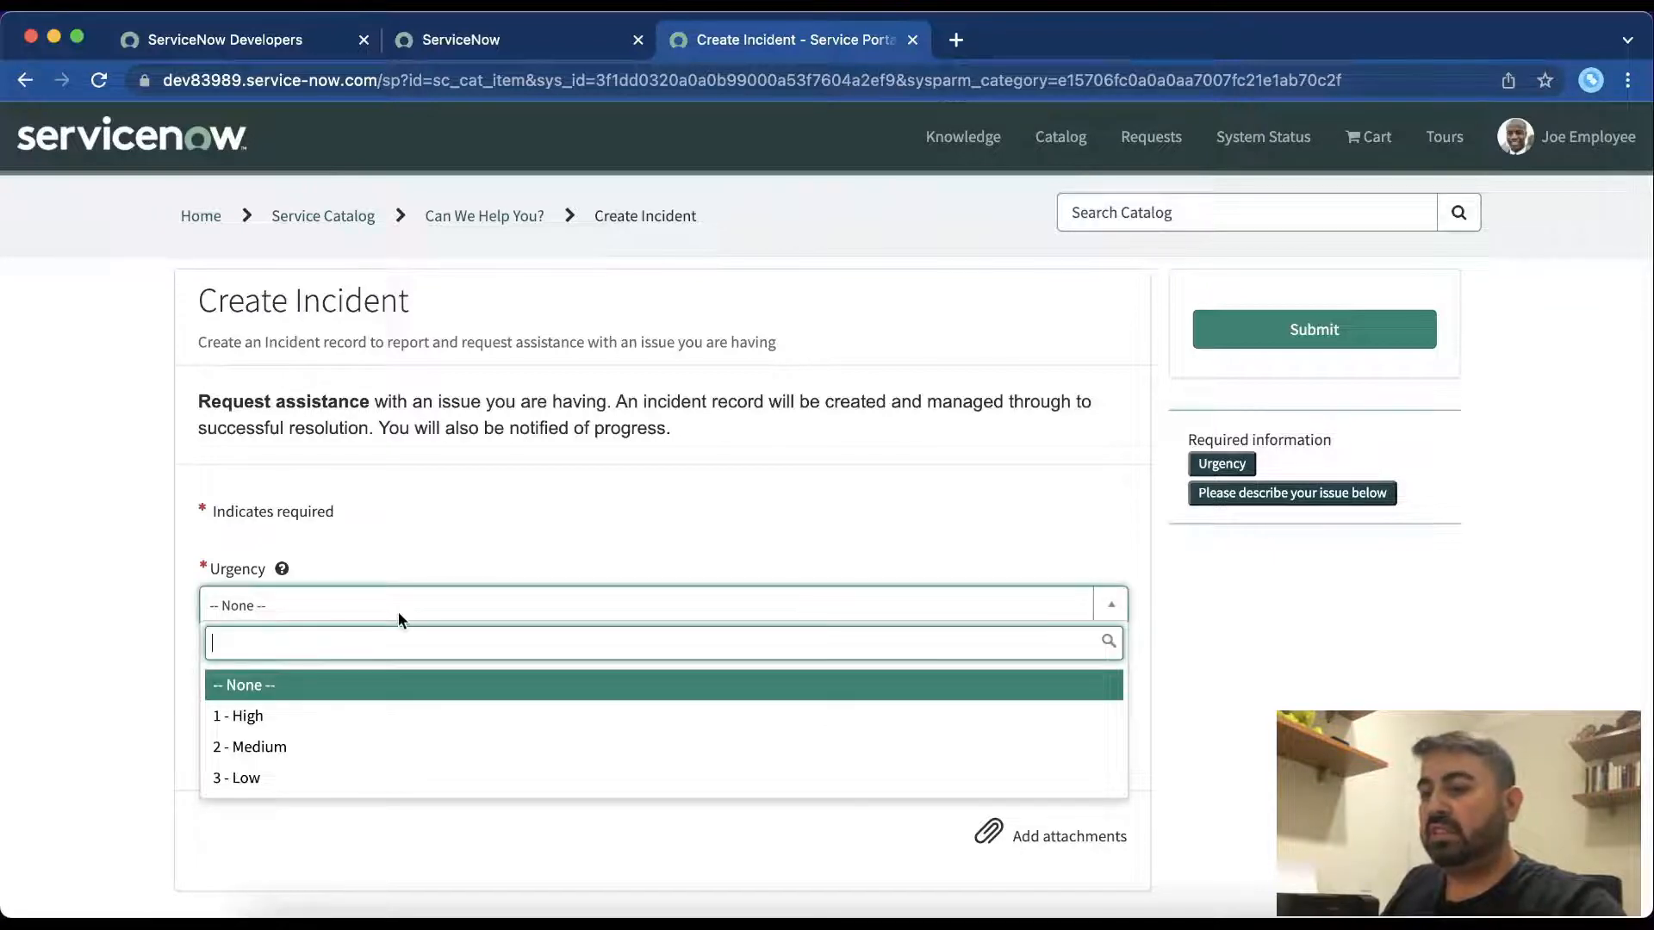
{"action": "left_click", "coordinate": [350, 748]}
{"action": "left_click", "coordinate": [396, 701]}
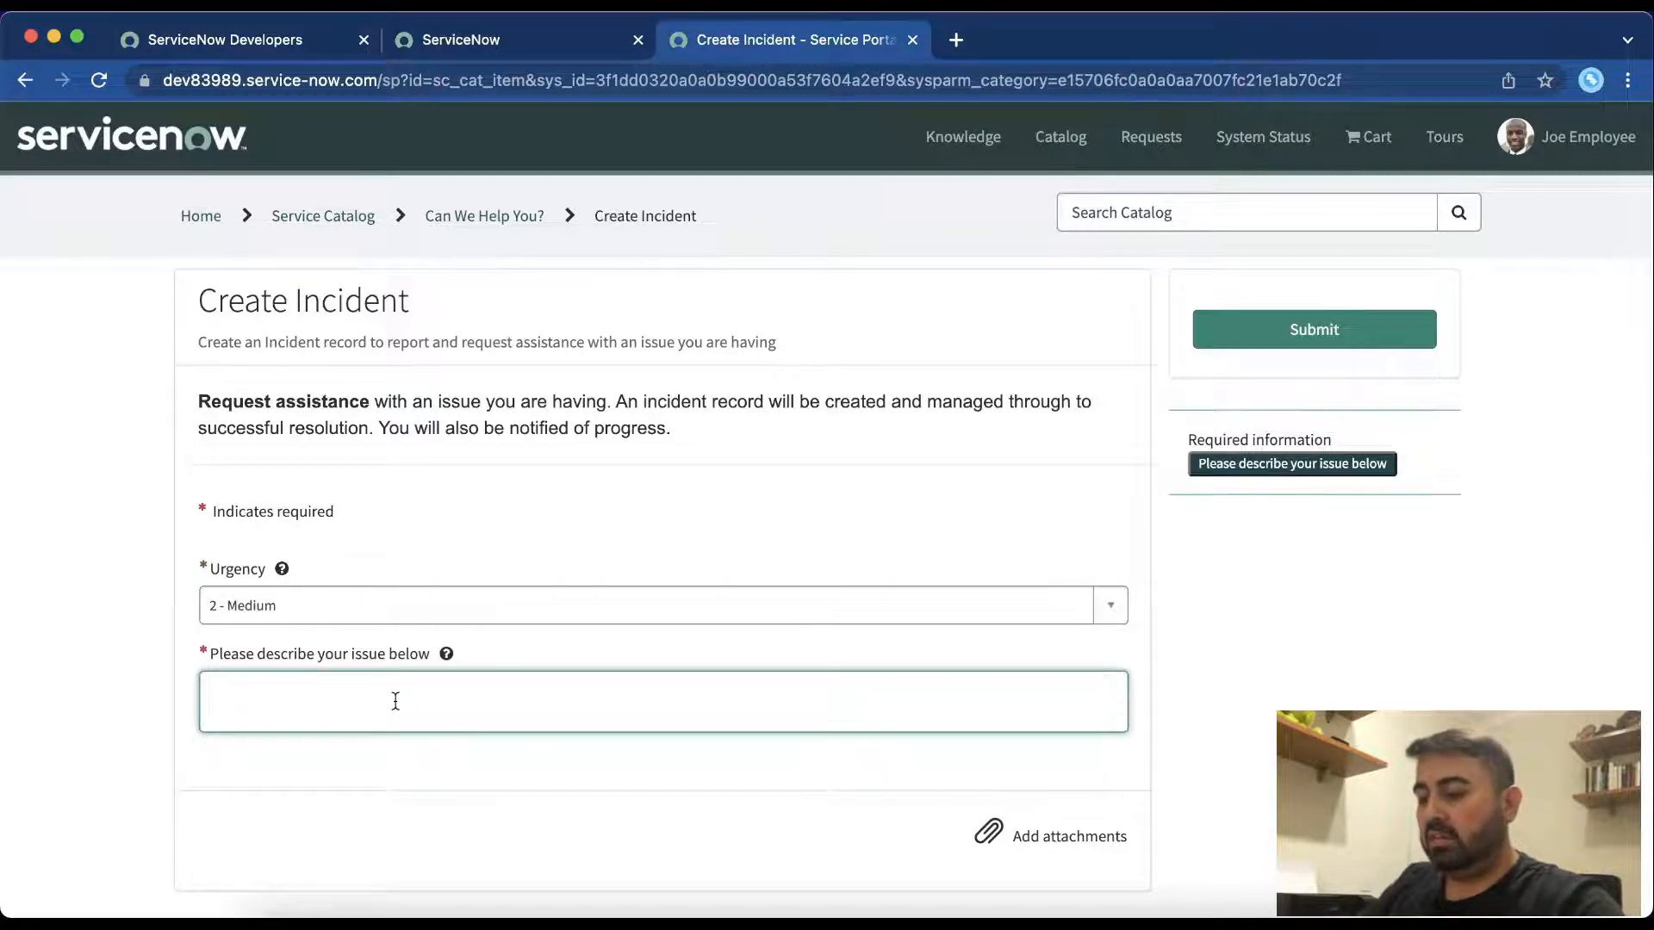
{"action": "type", "text": "Falha"}
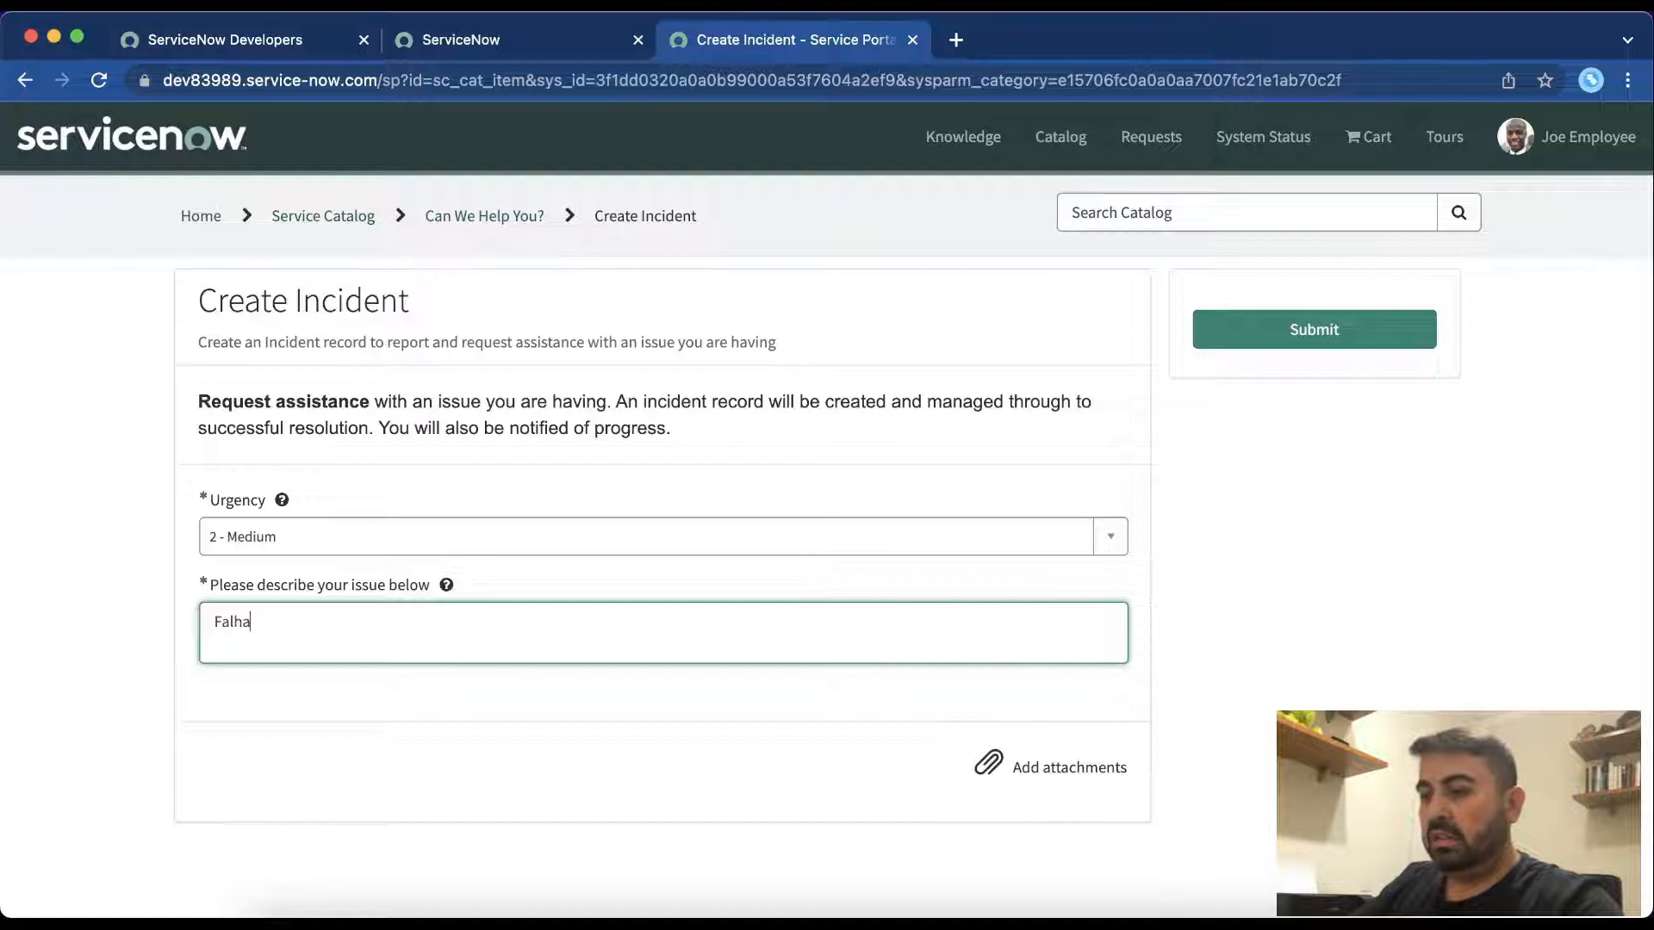
{"action": "type", "text": " no email"}
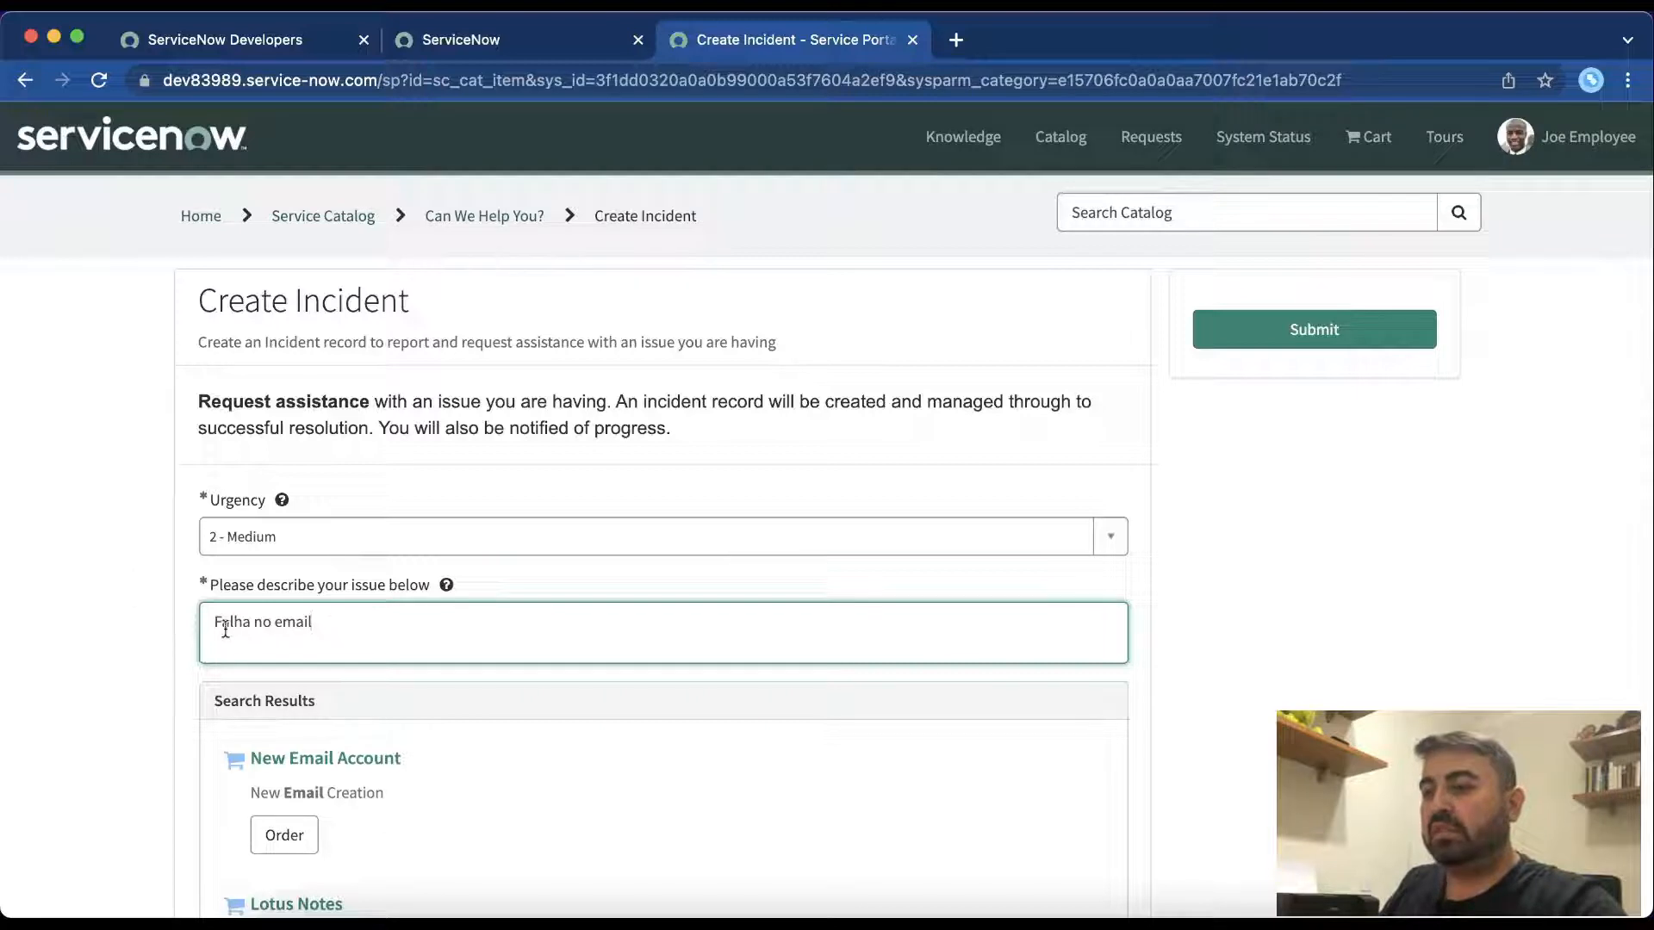
{"action": "left_click_drag", "start_coordinate": [212, 622], "coordinate": [354, 623]}
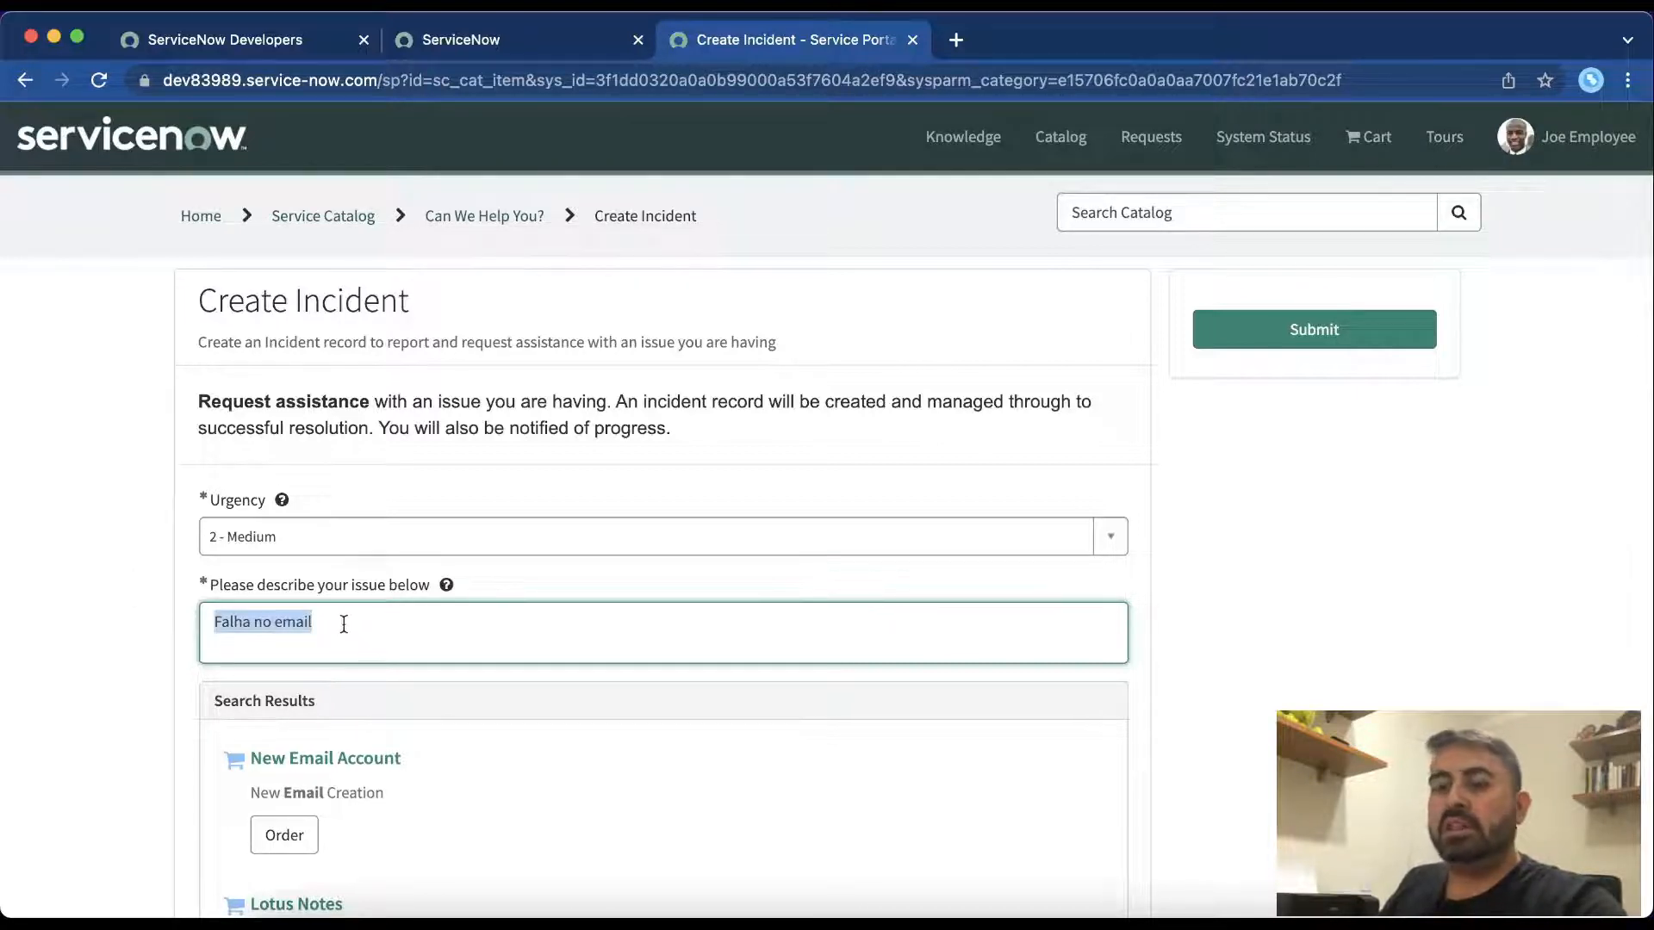
Step: Review the catalog items and knowledge articles suggested for the issue description in the Create Incident form
{"action": "left_click", "coordinate": [349, 623]}
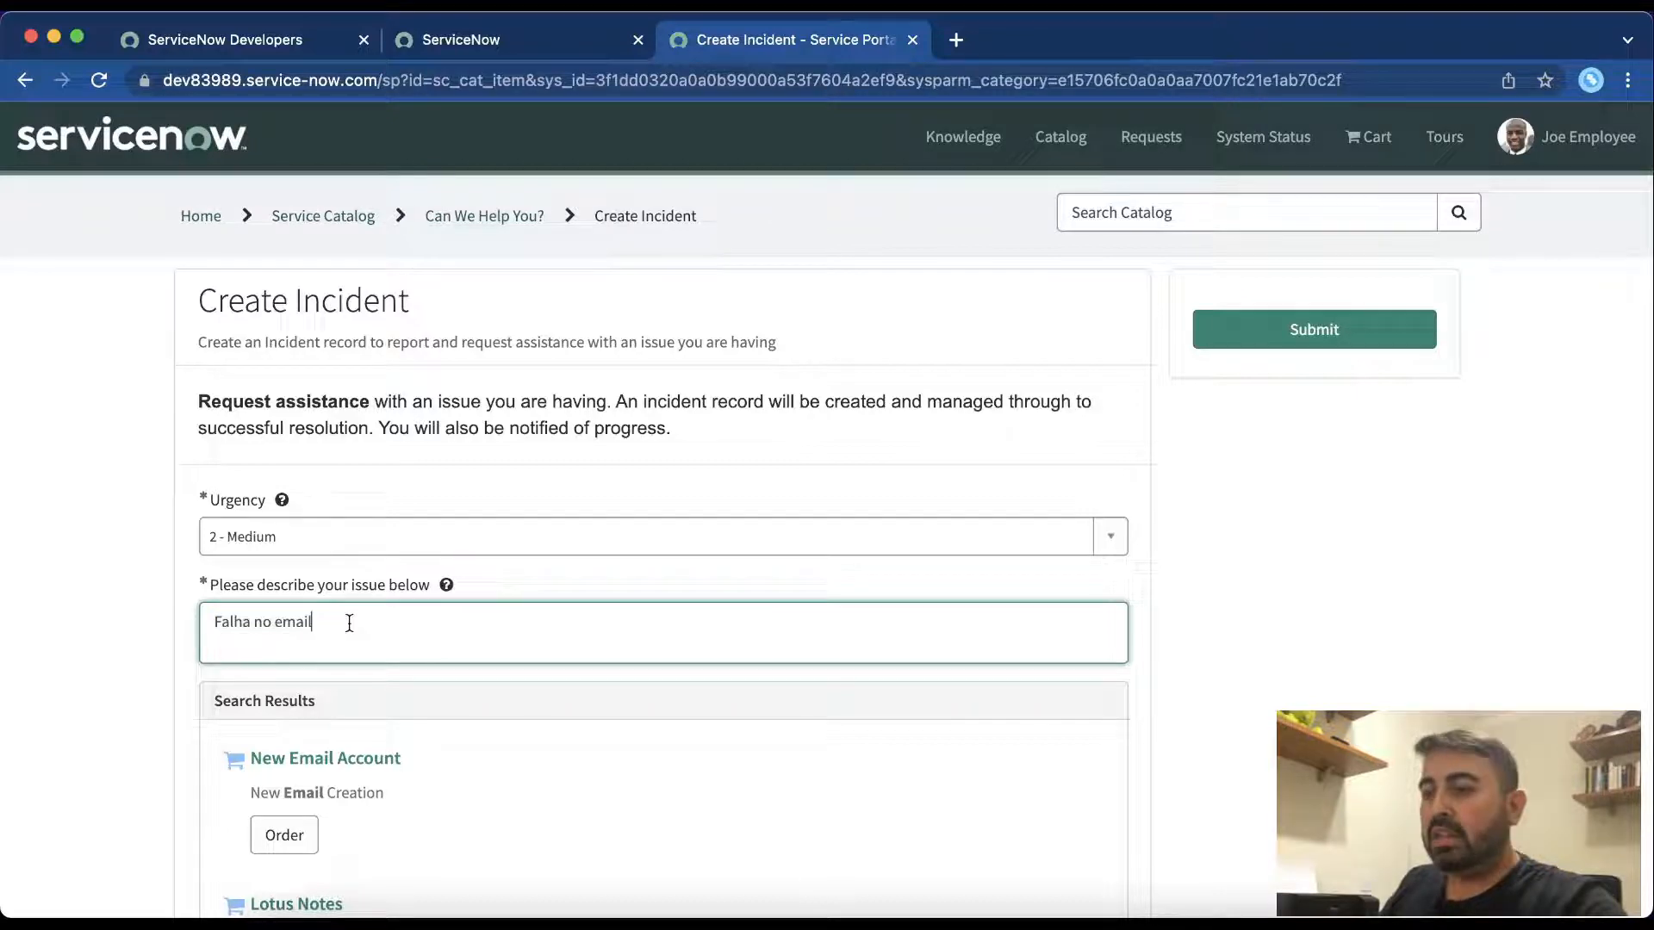
{"action": "scroll", "coordinate": [74, 669], "scroll_direction": "down", "scroll_amount": 4}
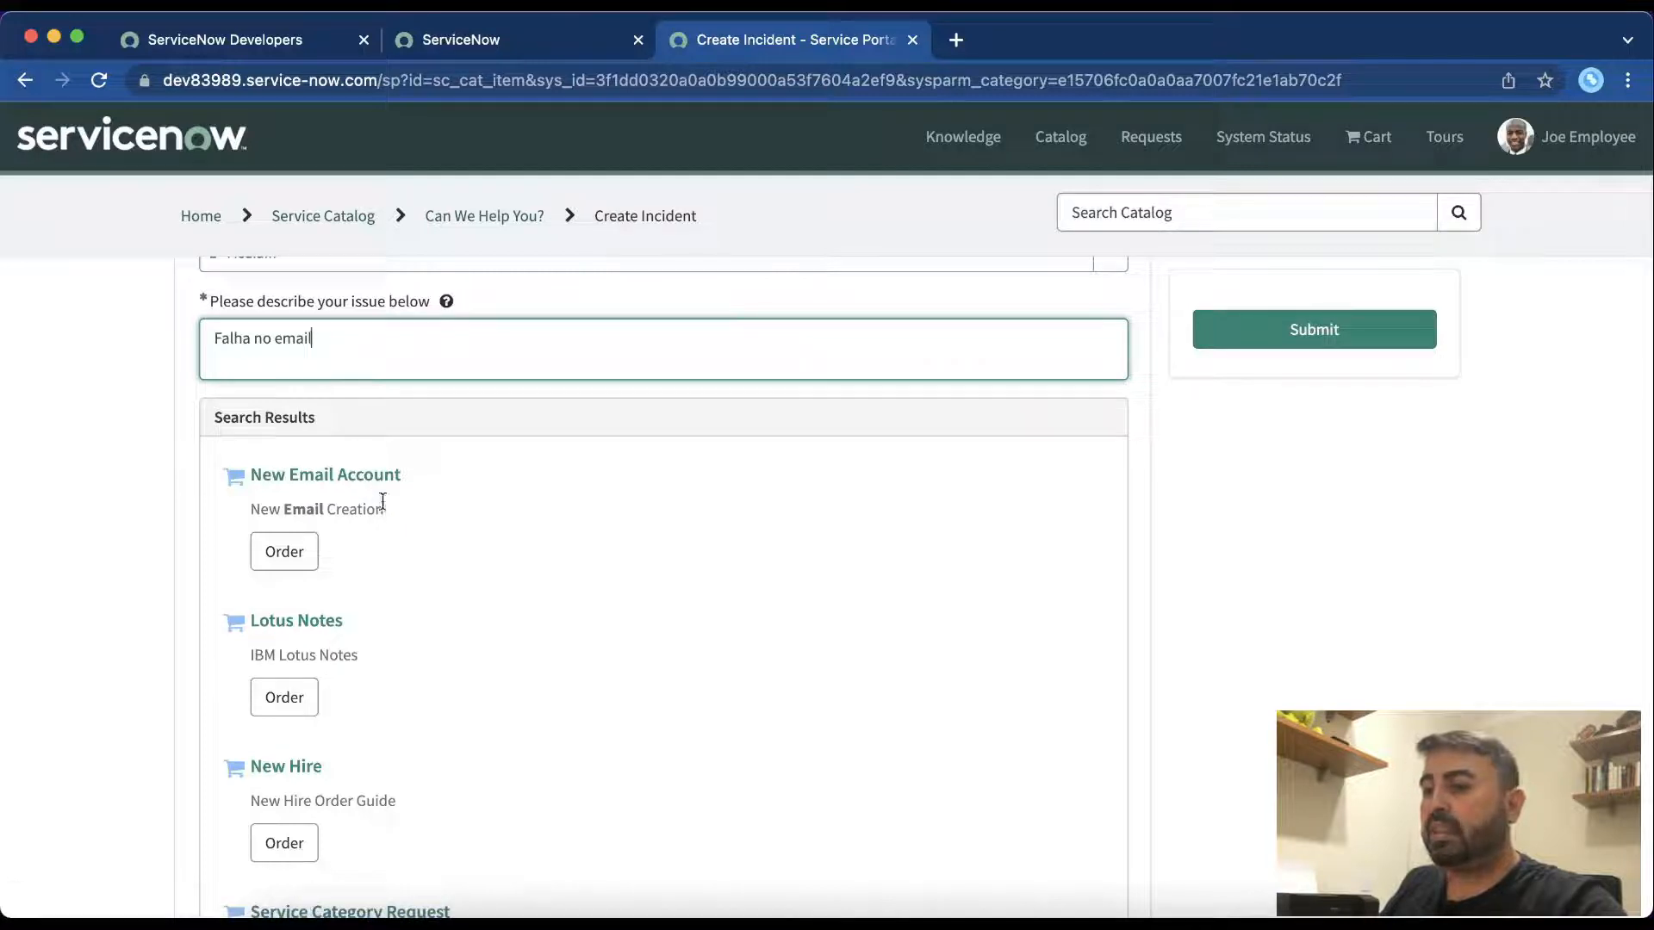
{"action": "scroll", "coordinate": [409, 644], "scroll_direction": "down", "scroll_amount": 2}
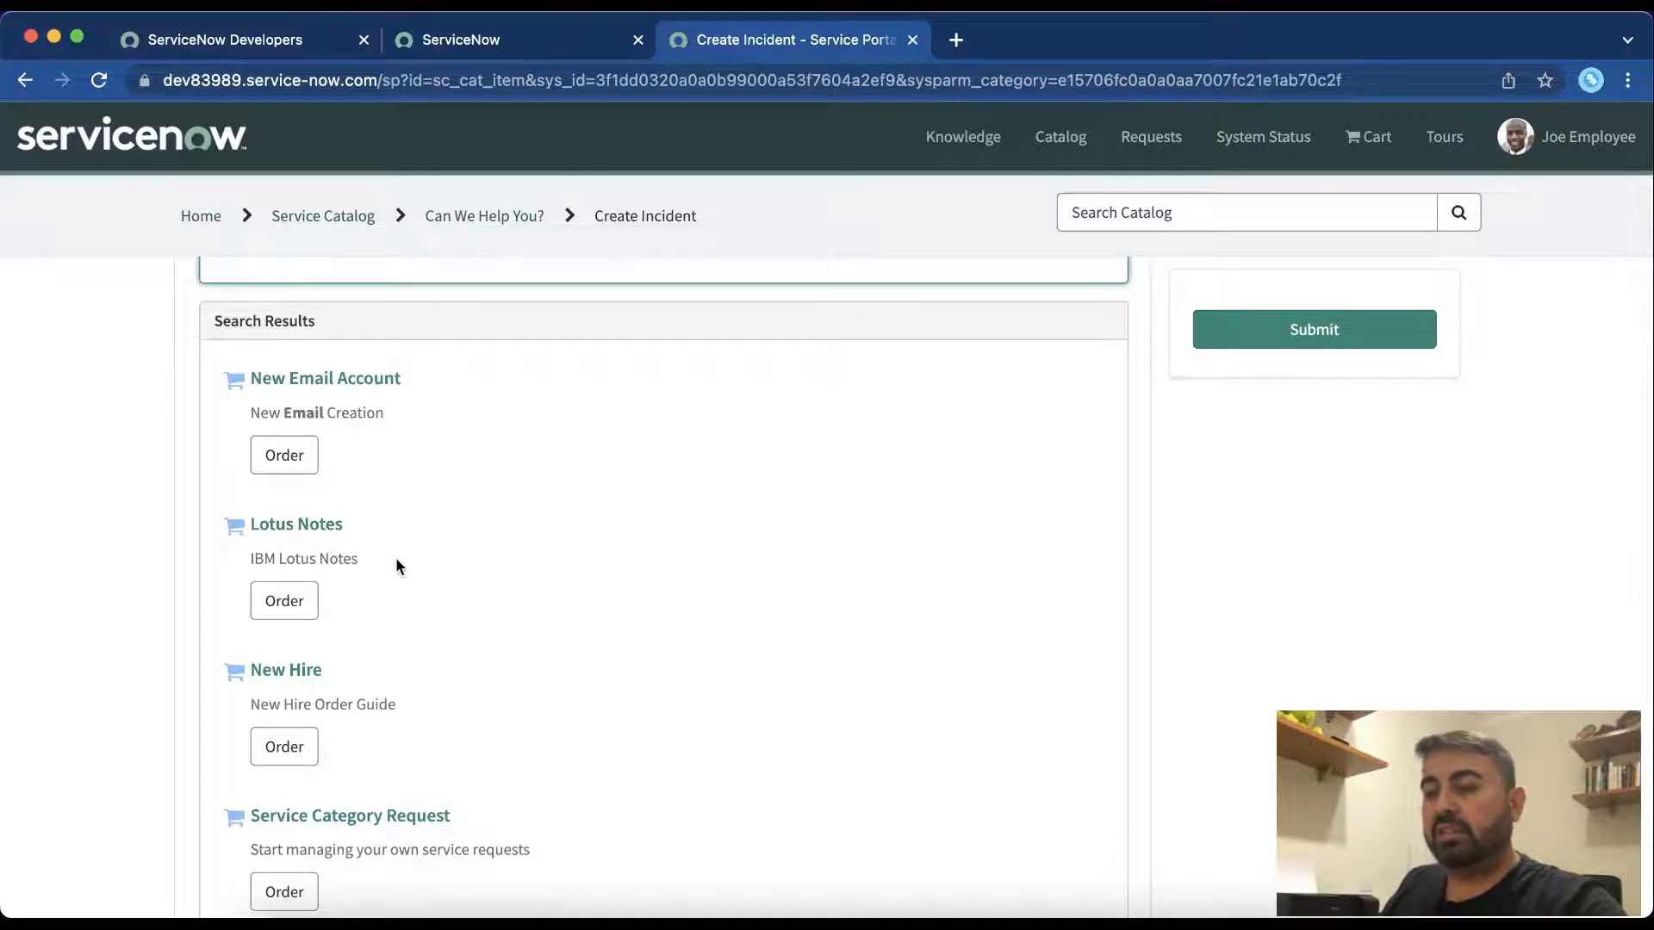
{"action": "scroll", "coordinate": [398, 594], "scroll_direction": "down", "scroll_amount": 4}
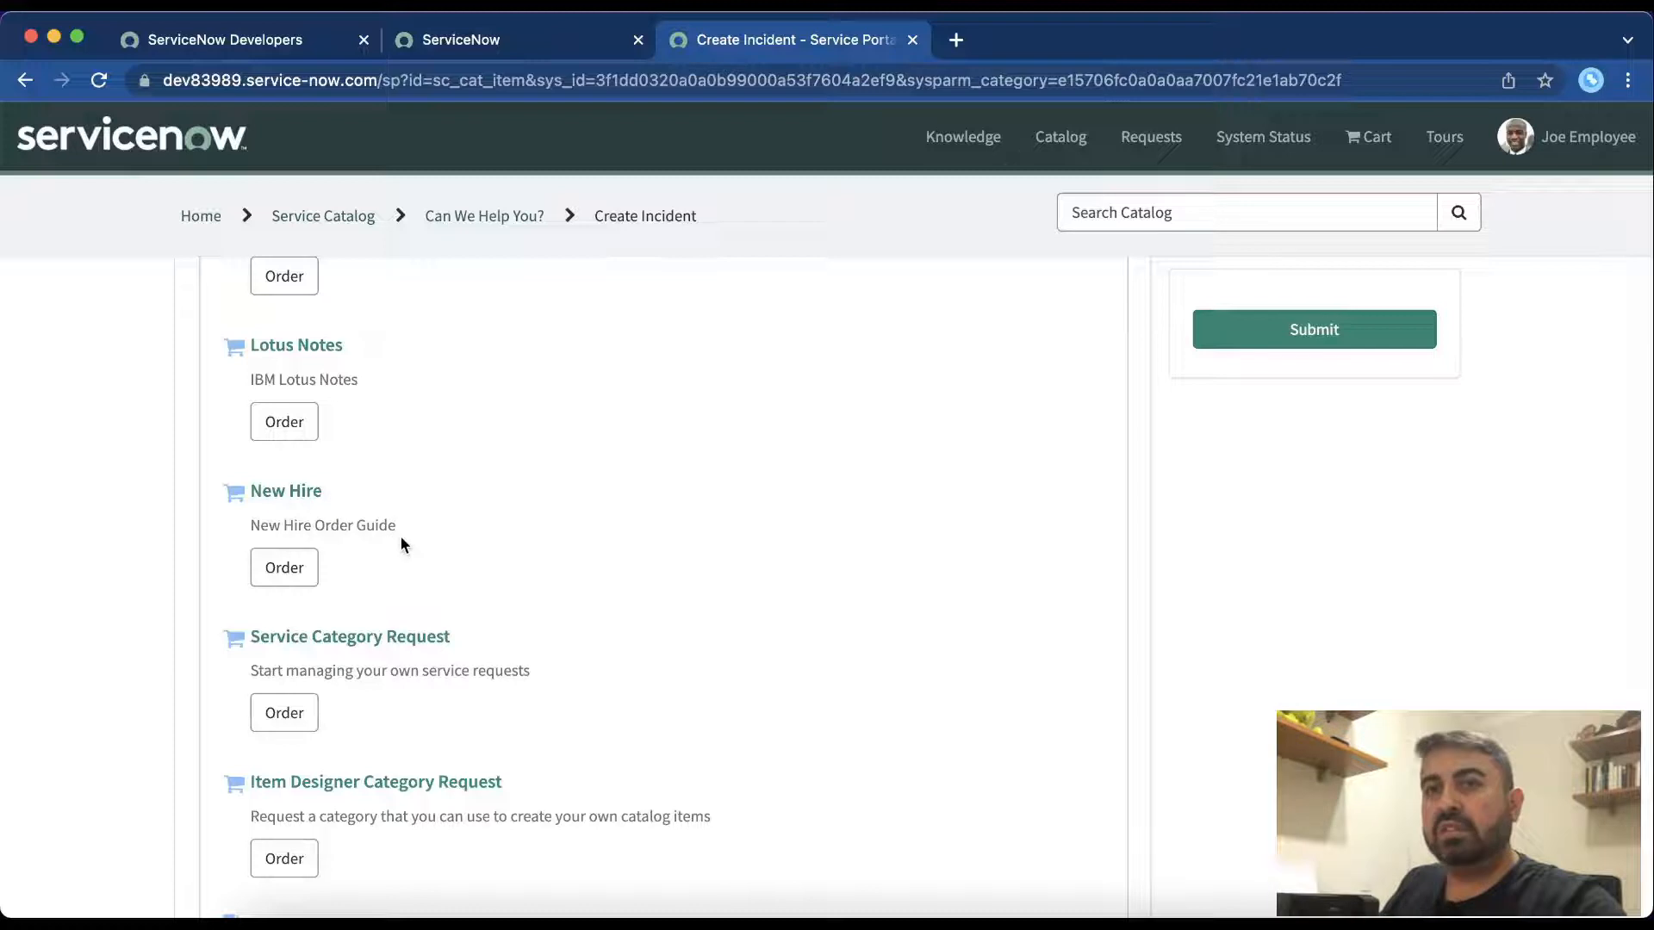
{"action": "scroll", "coordinate": [401, 538], "scroll_direction": "down", "scroll_amount": 3}
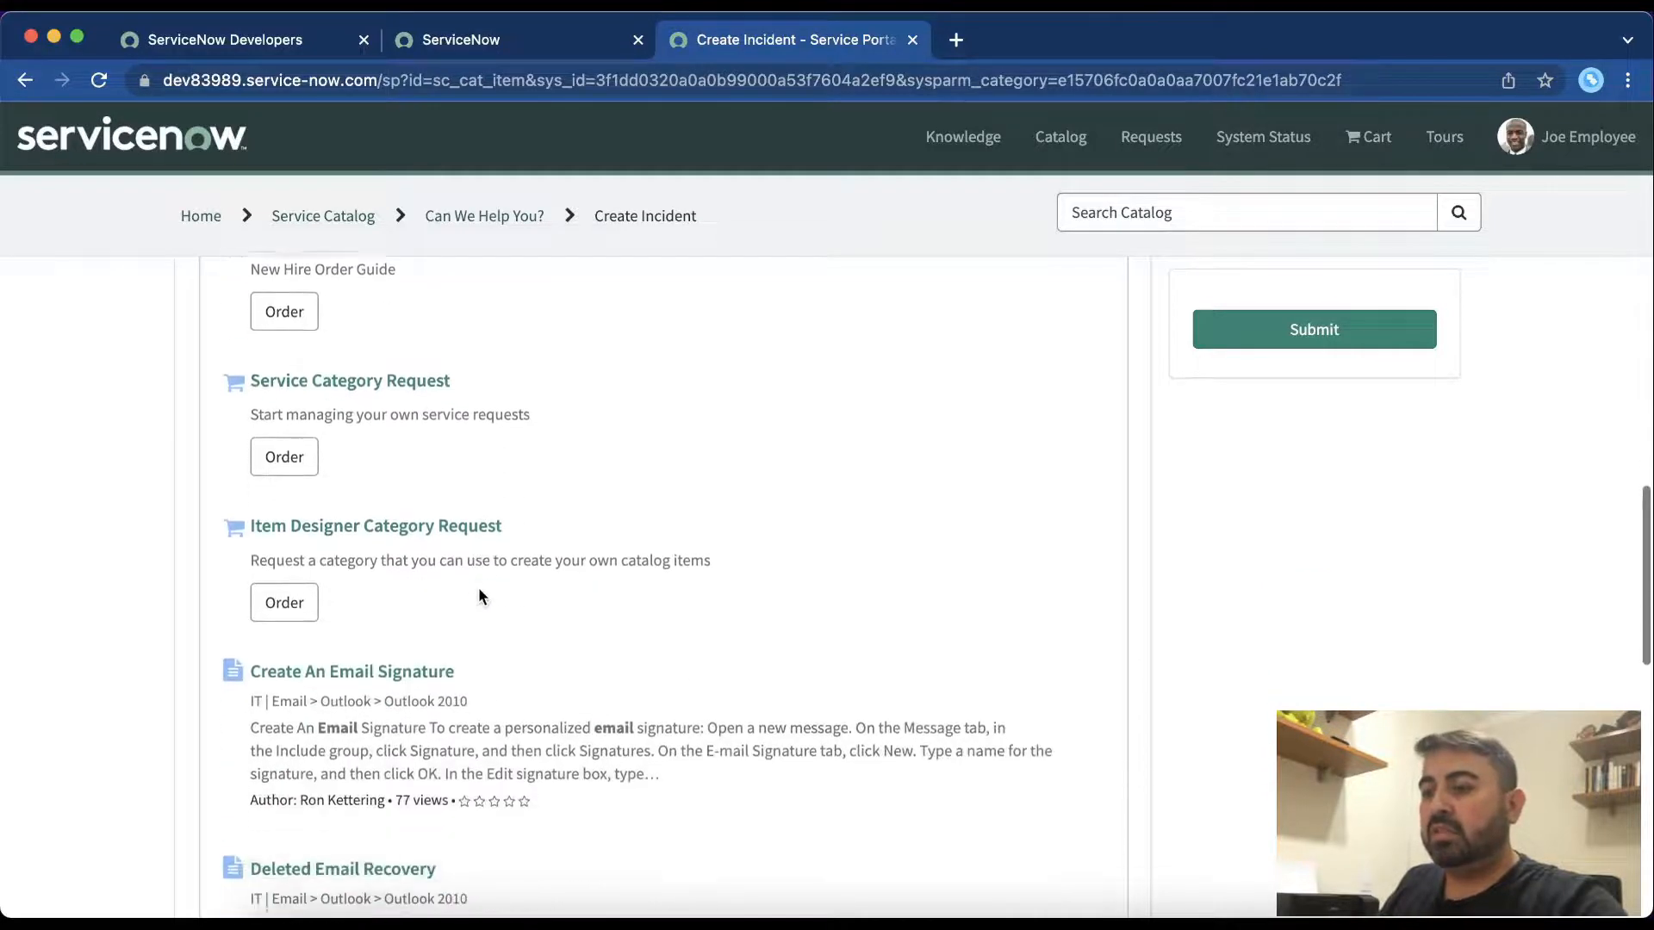
{"action": "scroll", "coordinate": [479, 591], "scroll_direction": "down", "scroll_amount": 2}
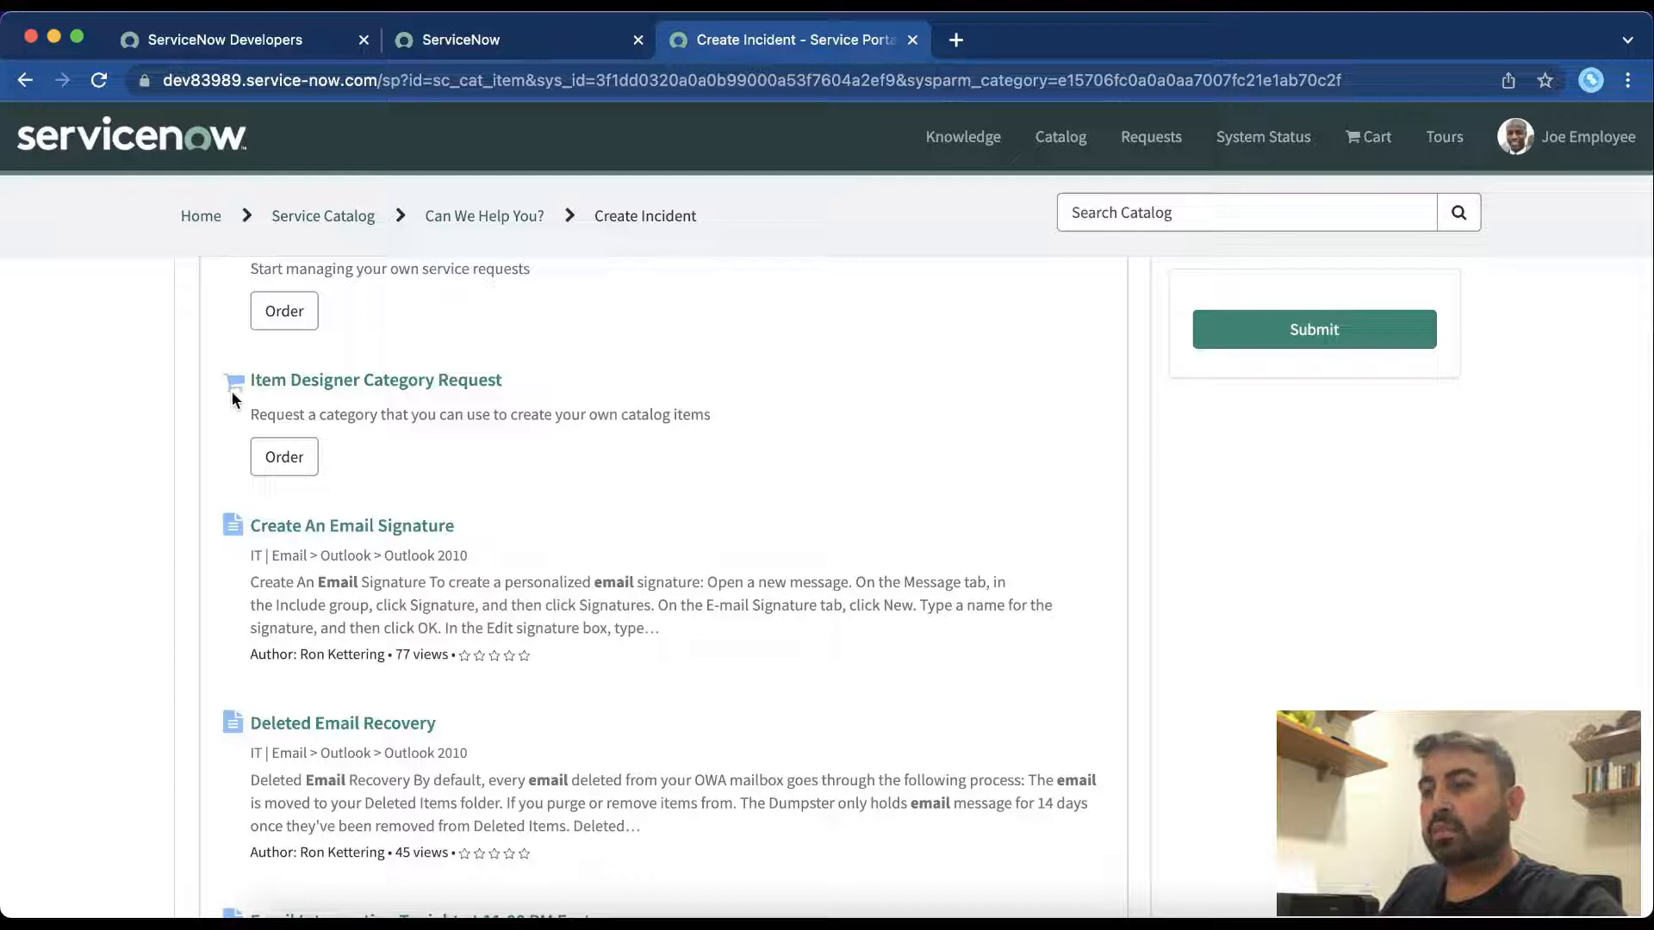
{"action": "scroll", "coordinate": [548, 516], "scroll_direction": "down", "scroll_amount": 2}
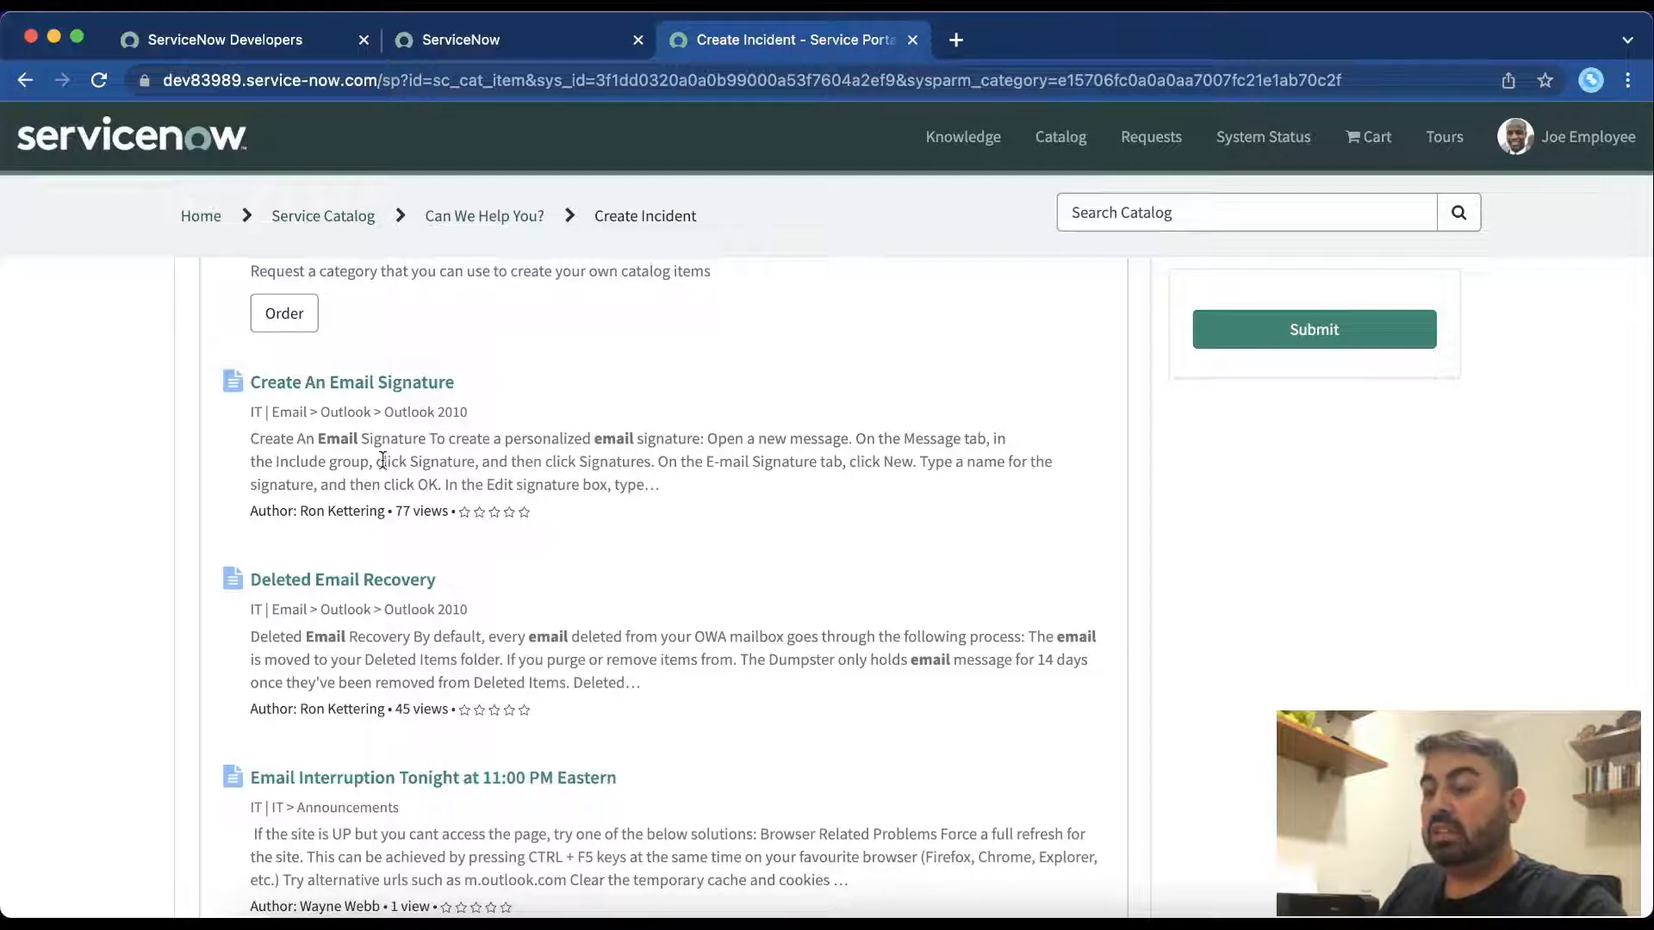
{"action": "scroll", "coordinate": [384, 460], "scroll_direction": "up", "scroll_amount": 1}
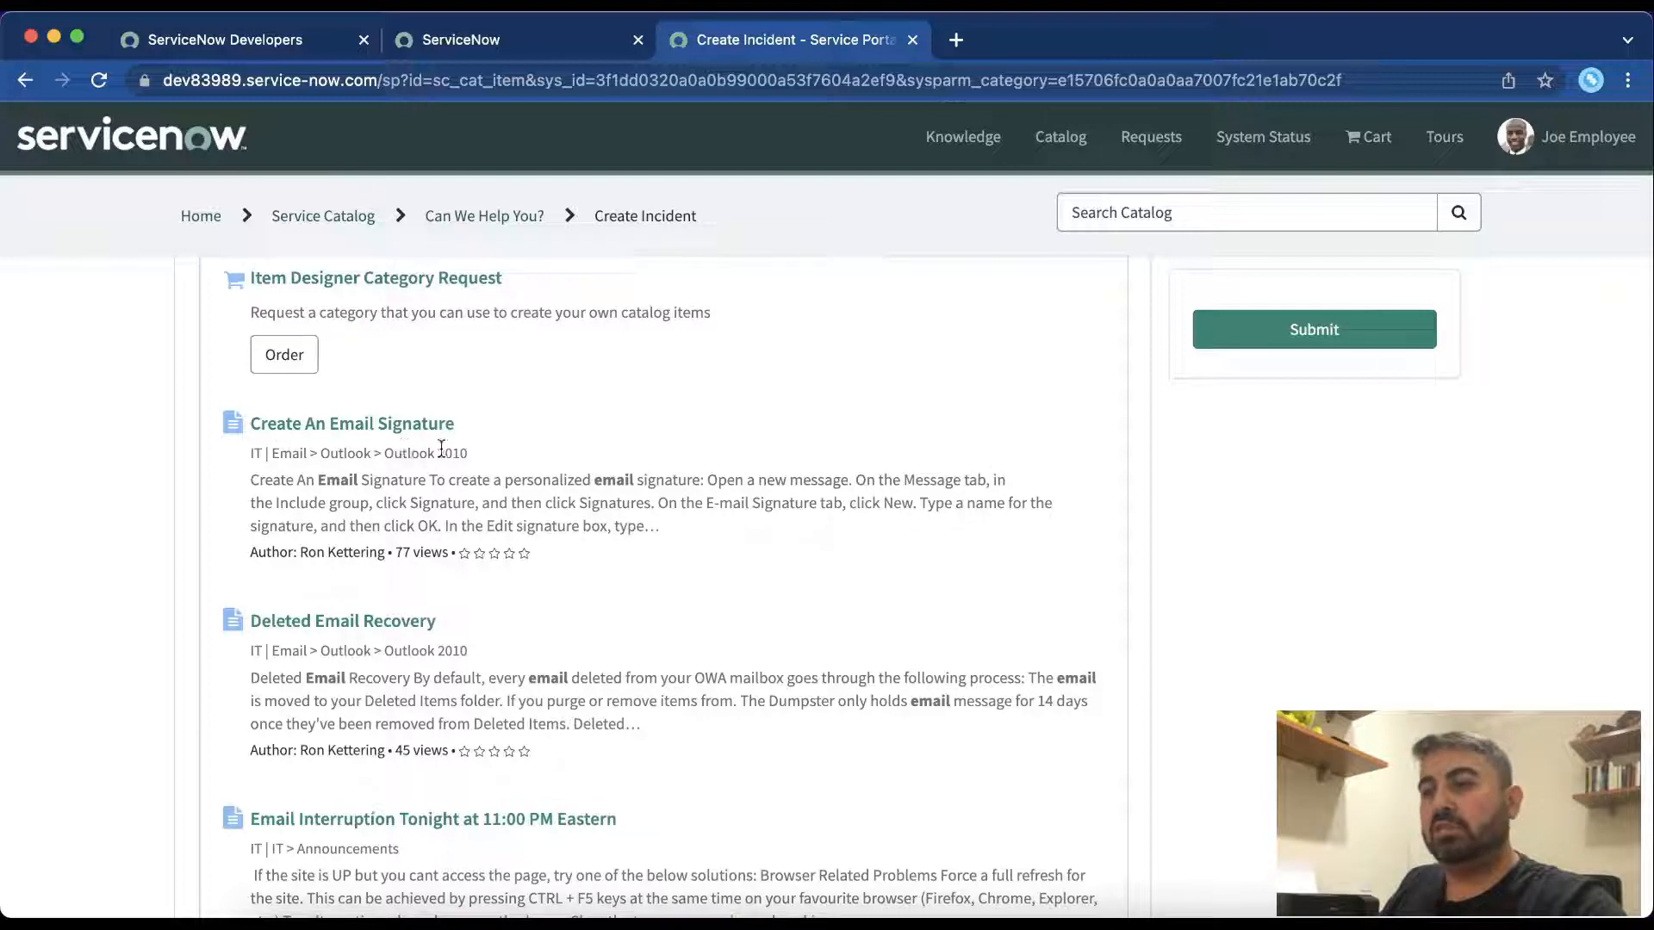
Step: Open the suggested "Create An Email Signature" knowledge article and read through its instructions
{"action": "left_click", "coordinate": [413, 422]}
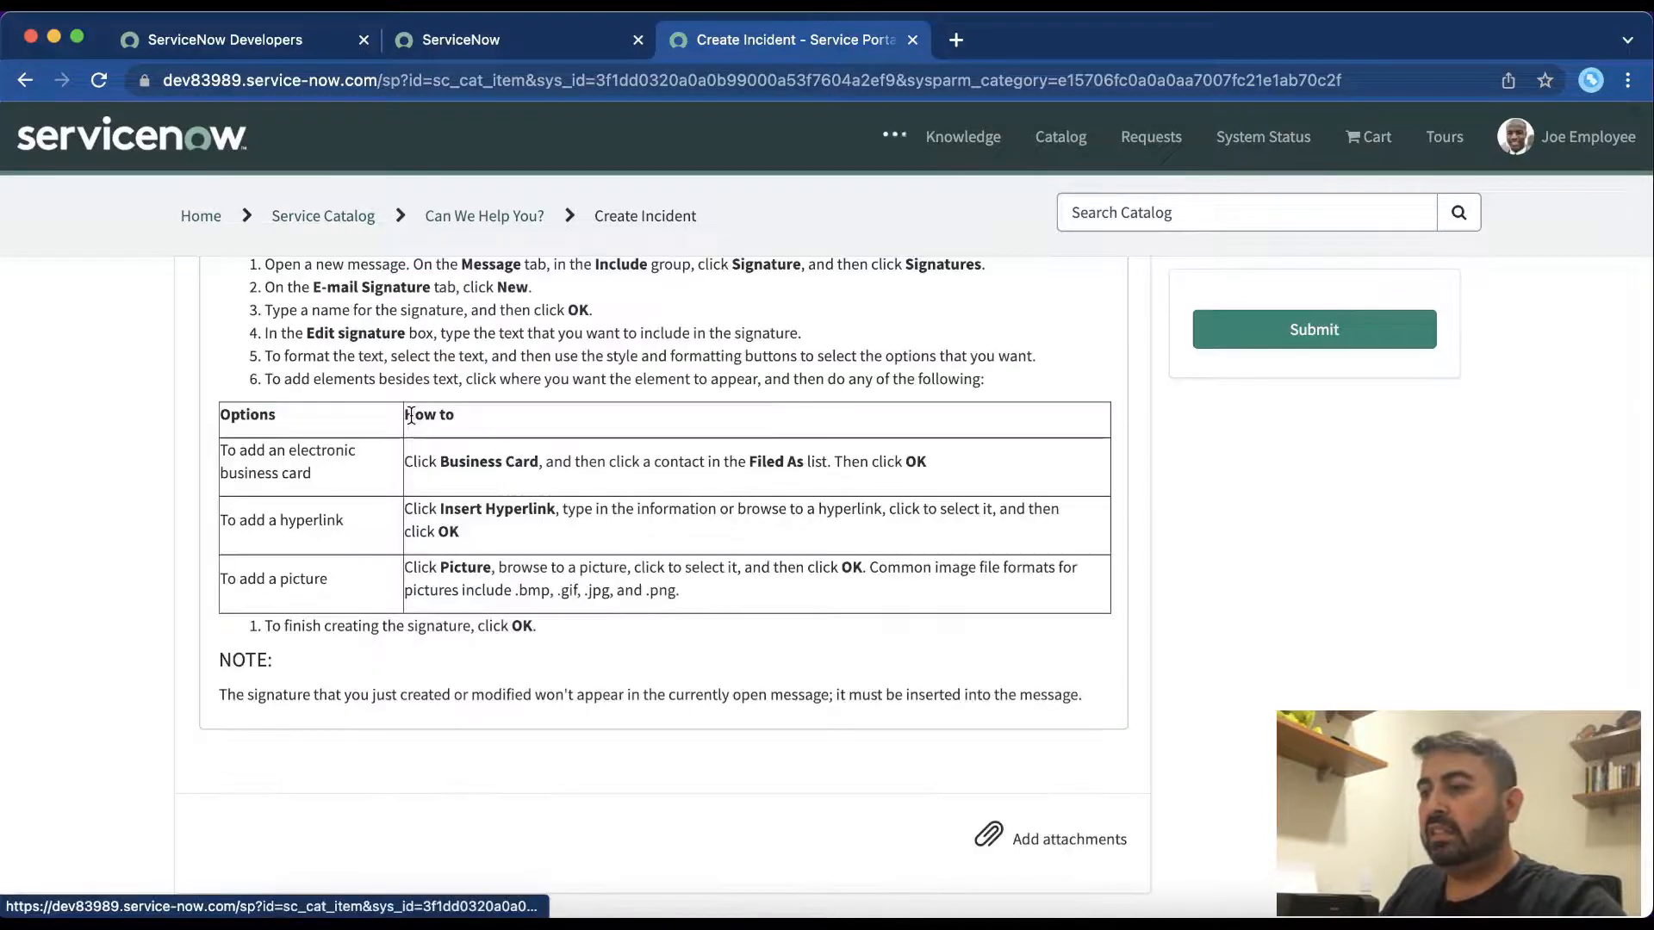
{"action": "scroll", "coordinate": [636, 446], "scroll_direction": "up", "scroll_amount": 5}
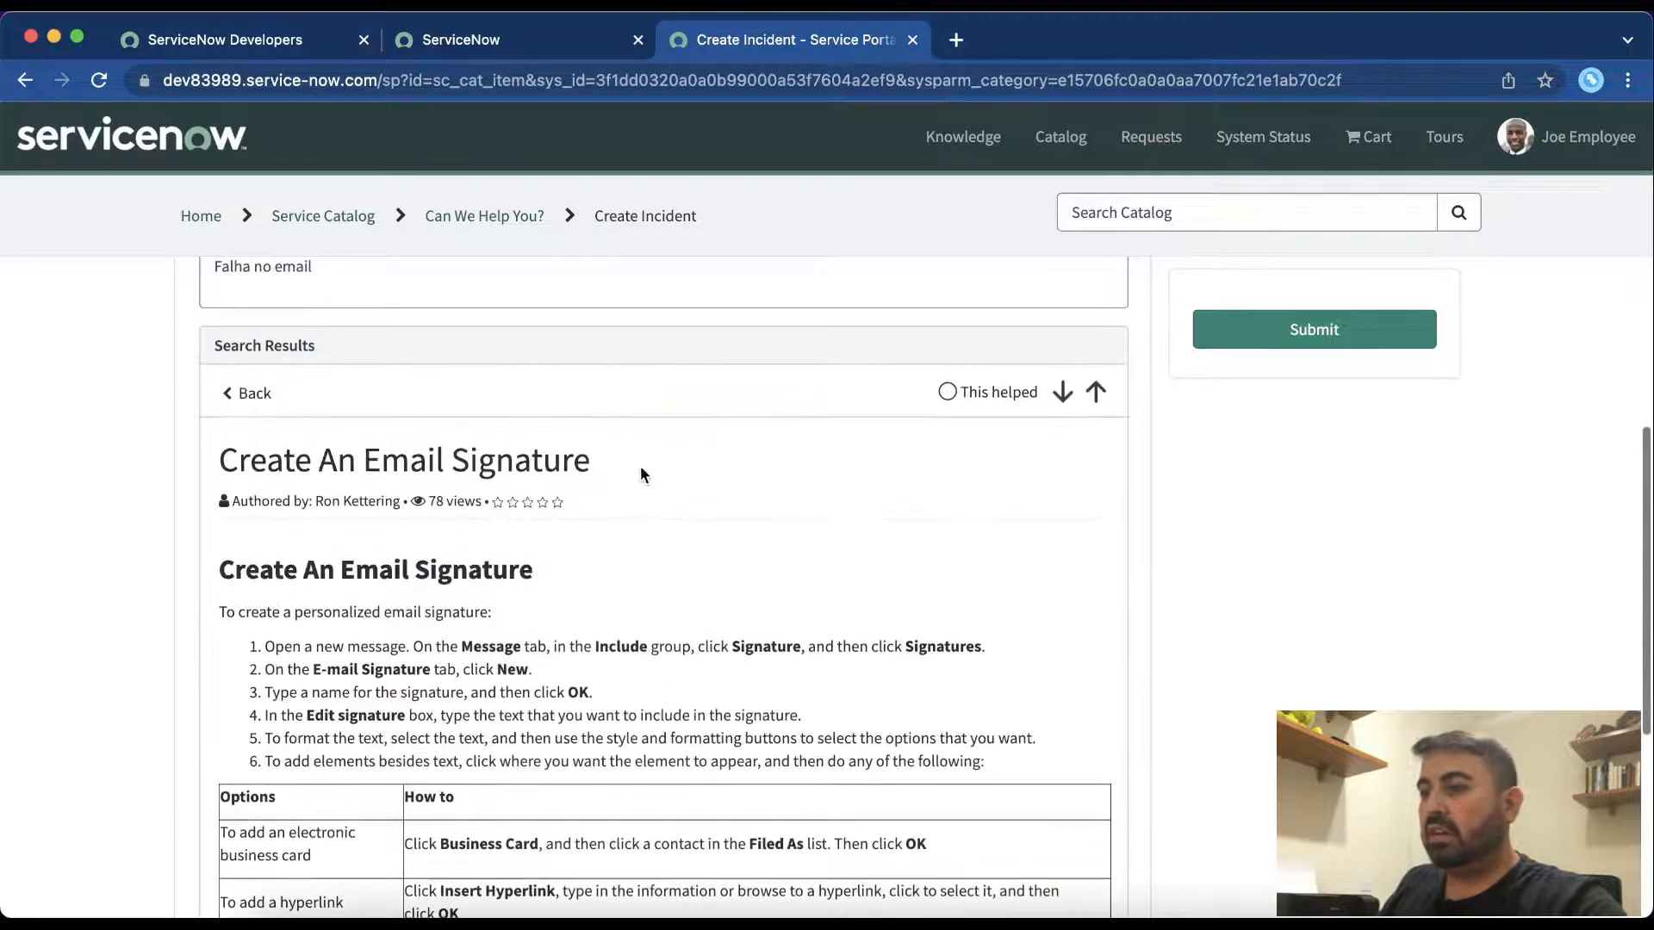
{"action": "scroll", "coordinate": [447, 429], "scroll_direction": "down", "scroll_amount": 2}
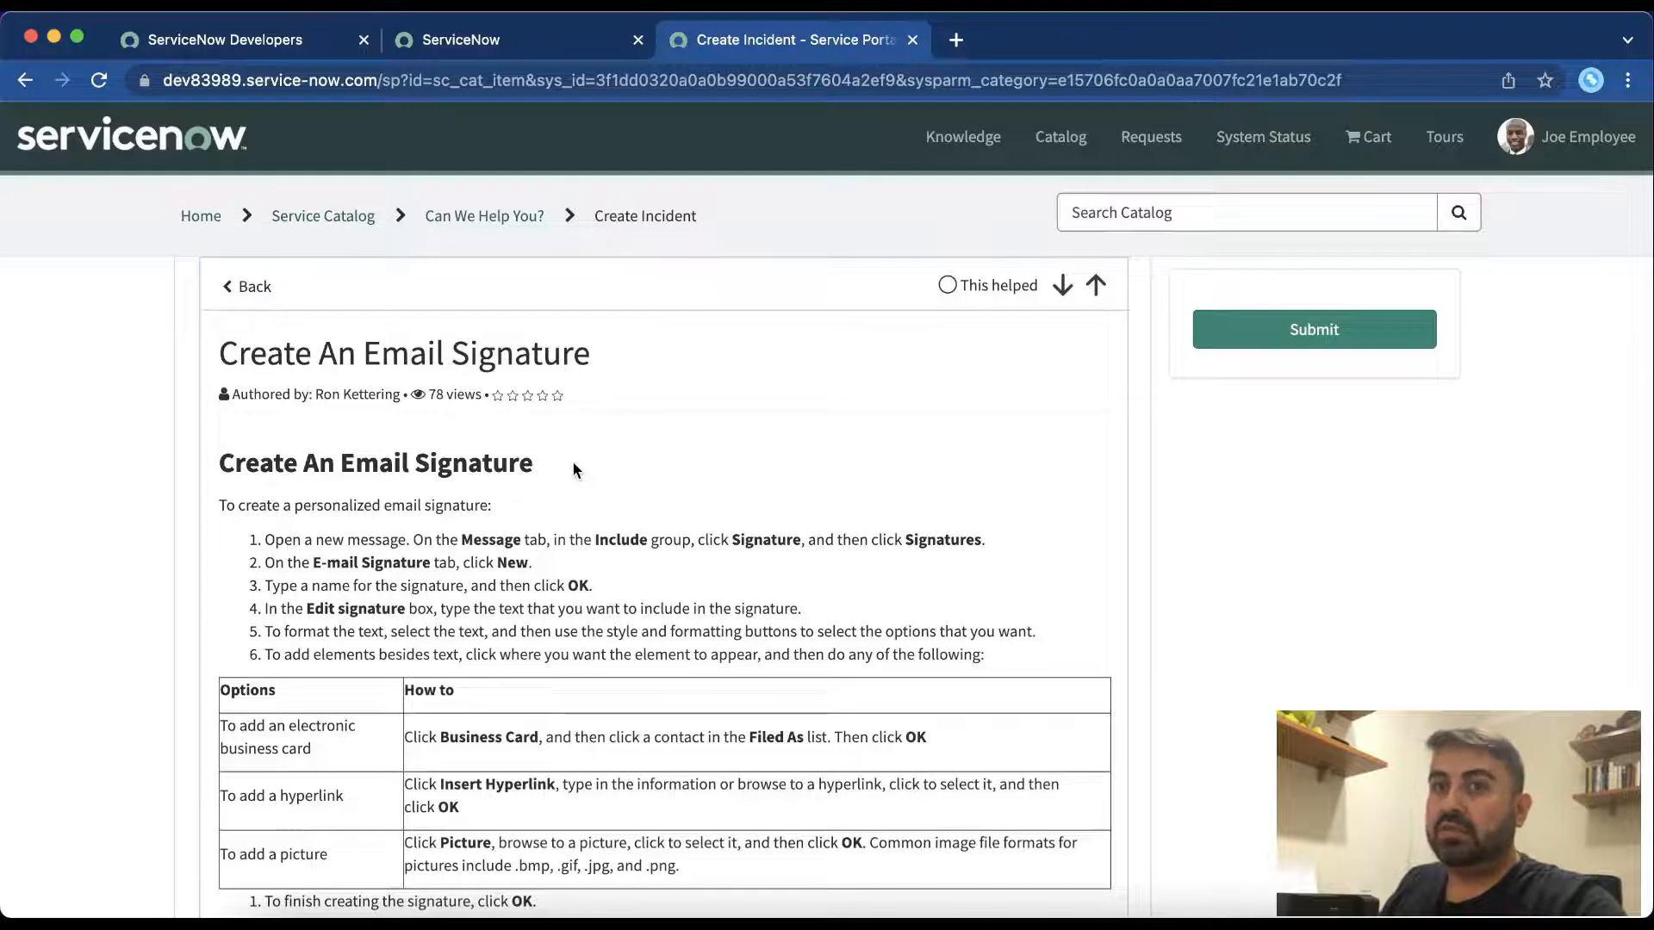
{"action": "scroll", "coordinate": [643, 481], "scroll_direction": "down", "scroll_amount": 3}
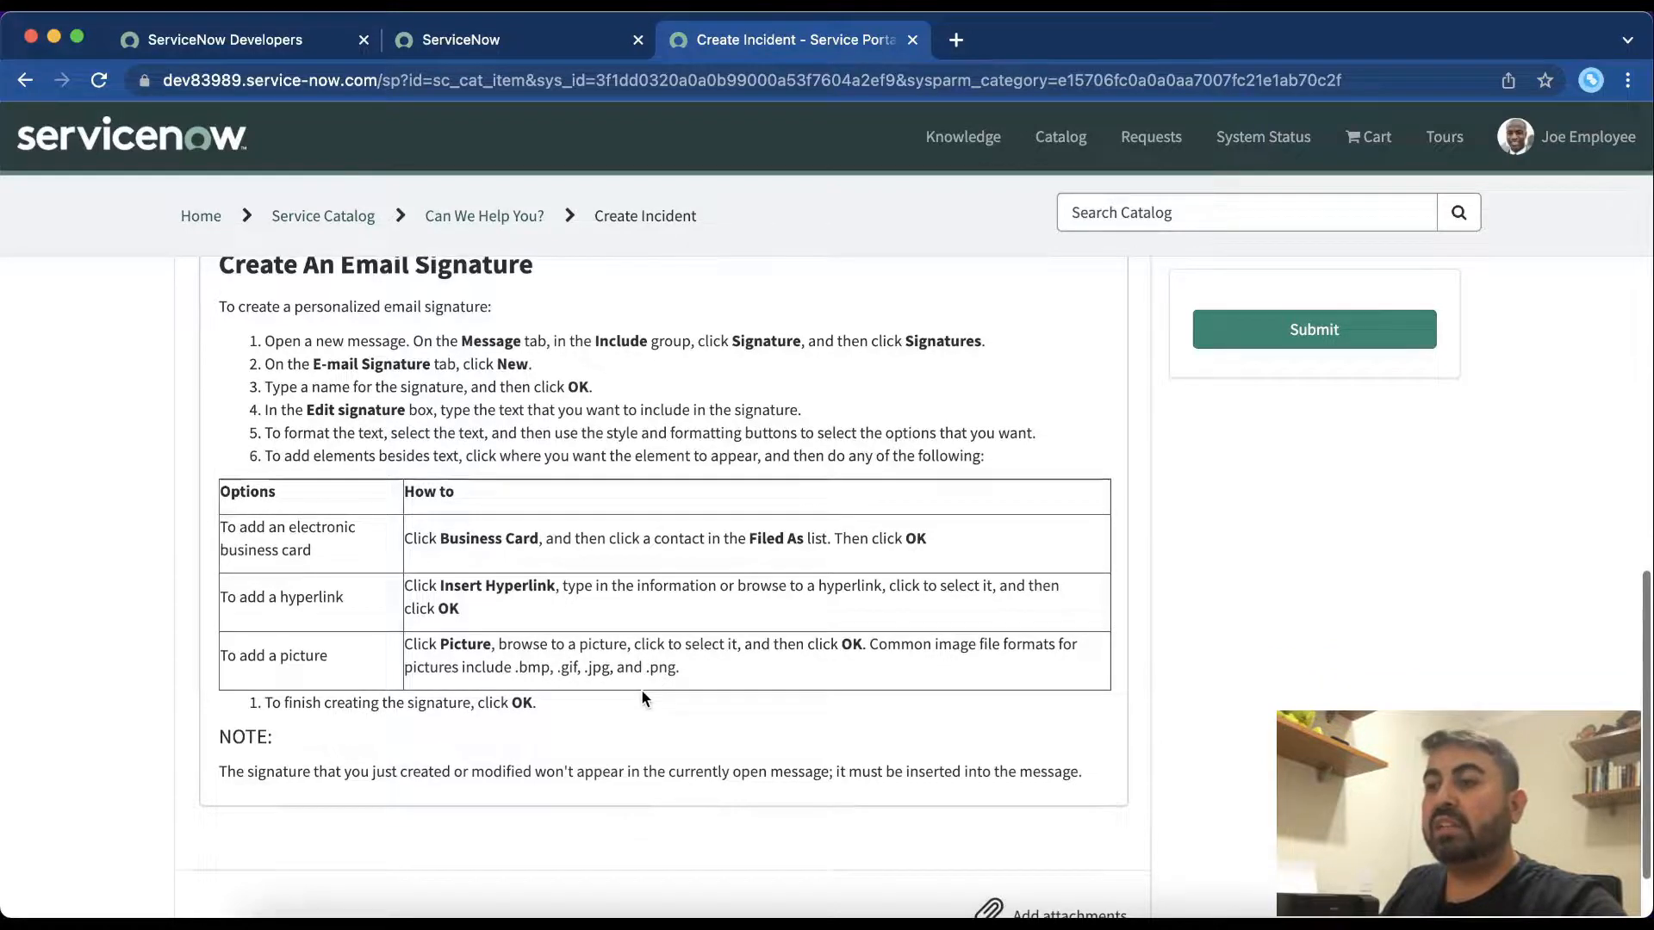
{"action": "scroll", "coordinate": [641, 689], "scroll_direction": "up", "scroll_amount": 3}
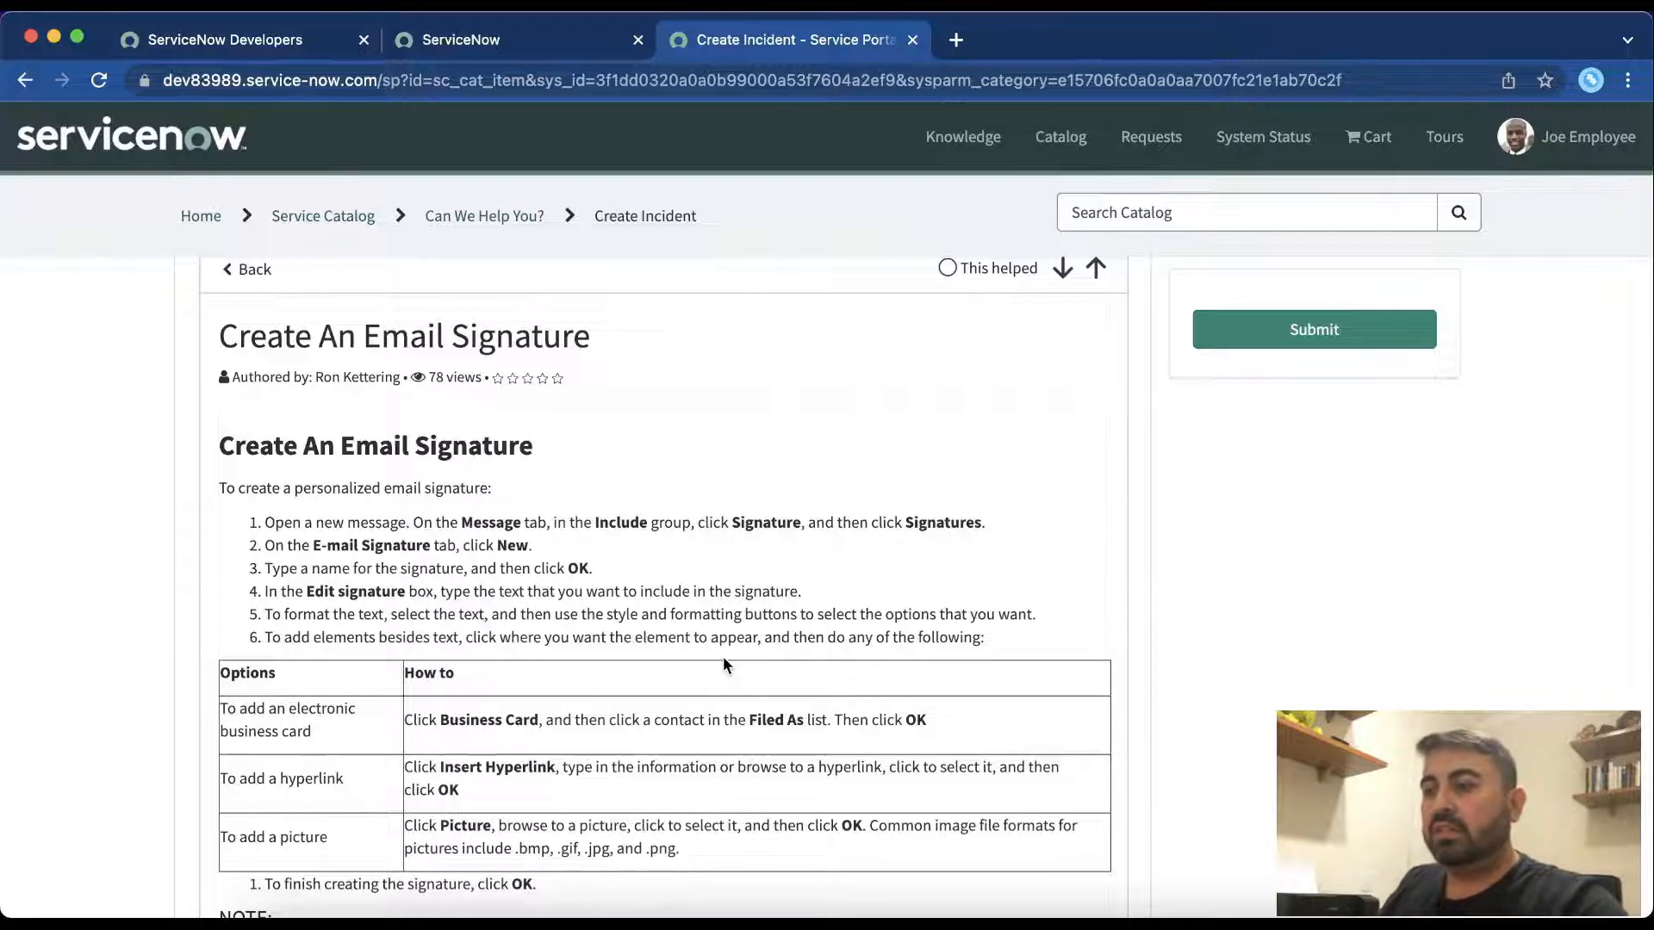
{"action": "scroll", "coordinate": [724, 660], "scroll_direction": "down", "scroll_amount": 1}
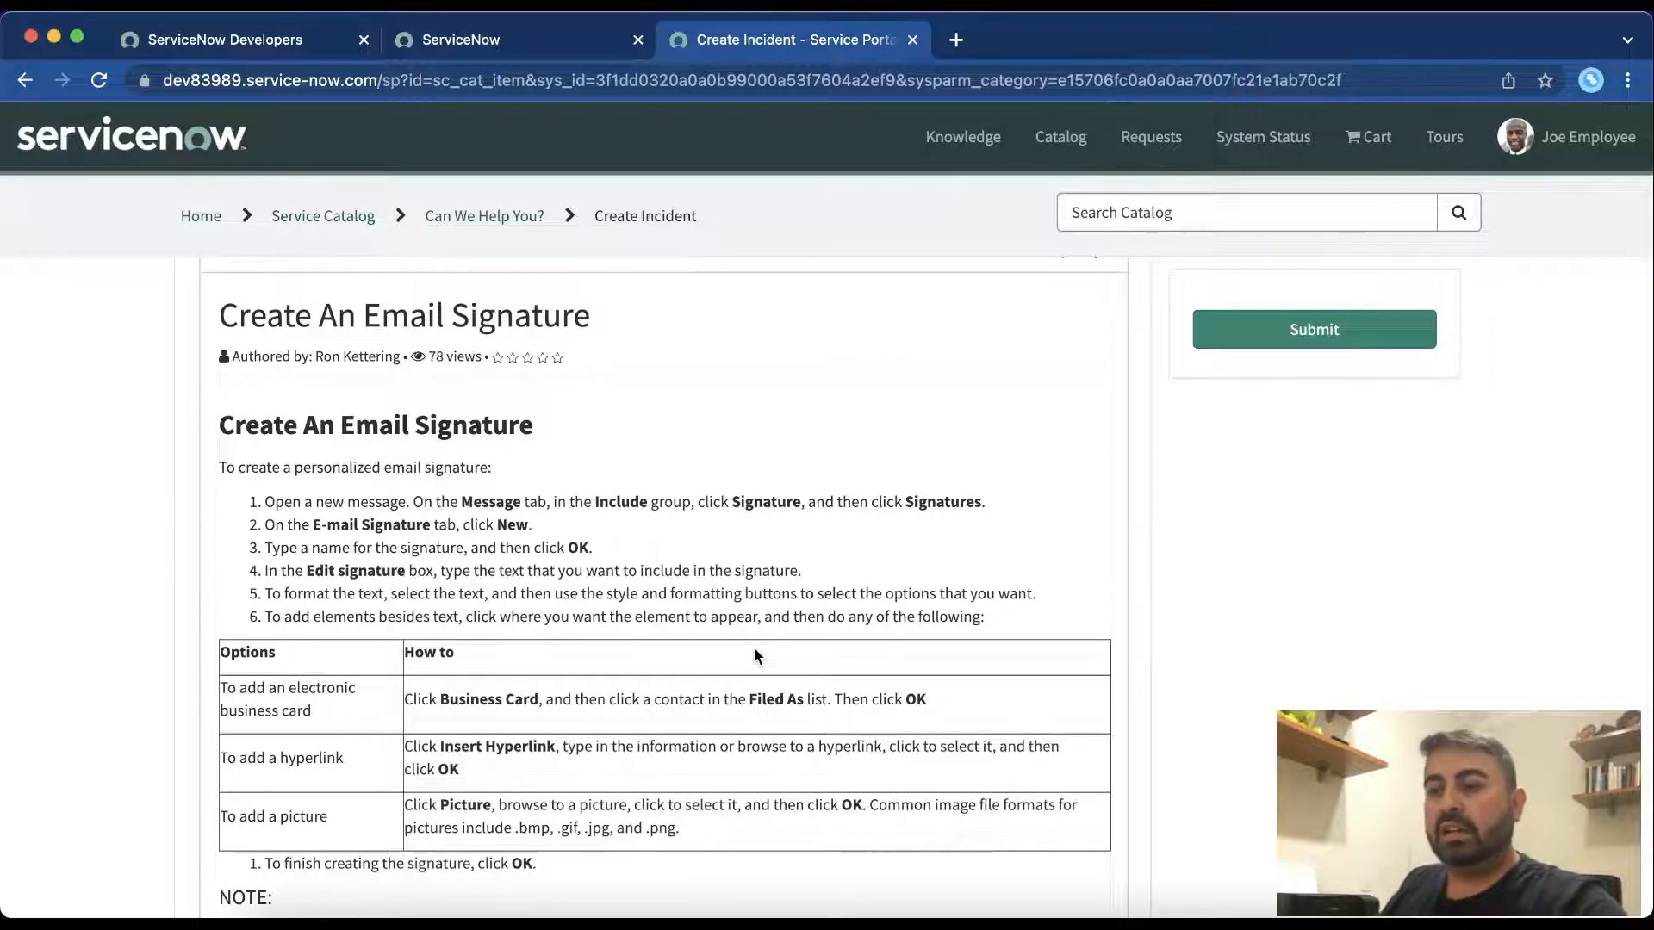
{"action": "scroll", "coordinate": [772, 521], "scroll_direction": "down", "scroll_amount": 5}
{"action": "scroll", "coordinate": [772, 524], "scroll_direction": "up", "scroll_amount": 6}
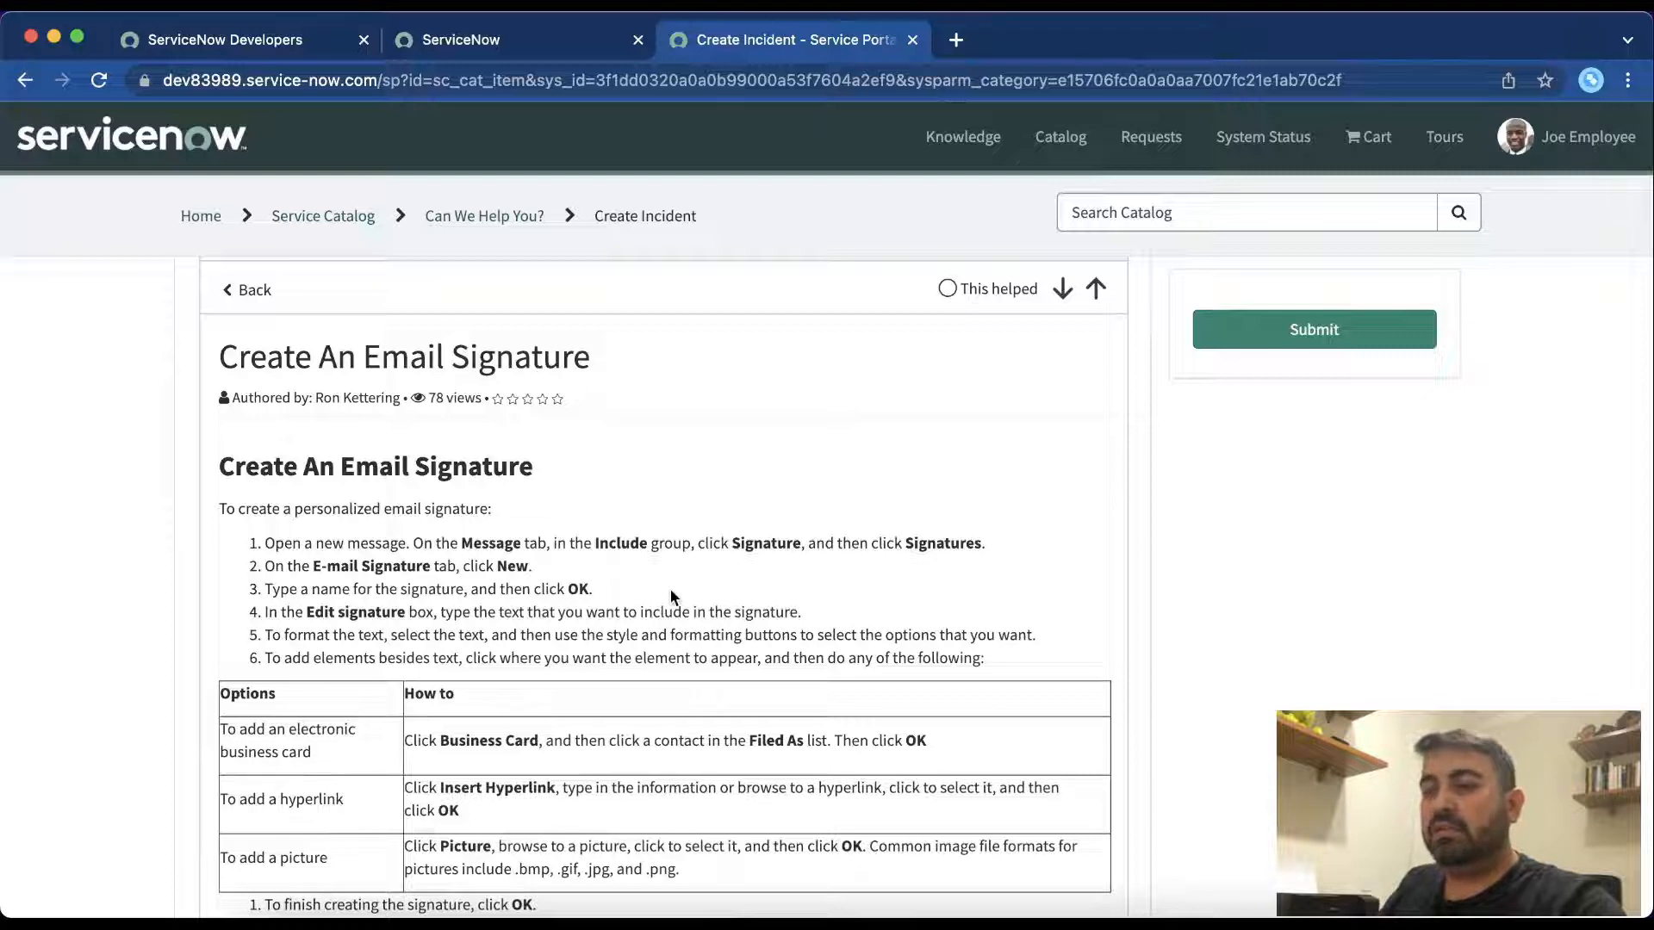
Step: Submit the Create Incident form with the "Falha no email" description
{"action": "scroll", "coordinate": [769, 594], "scroll_direction": "up", "scroll_amount": 3}
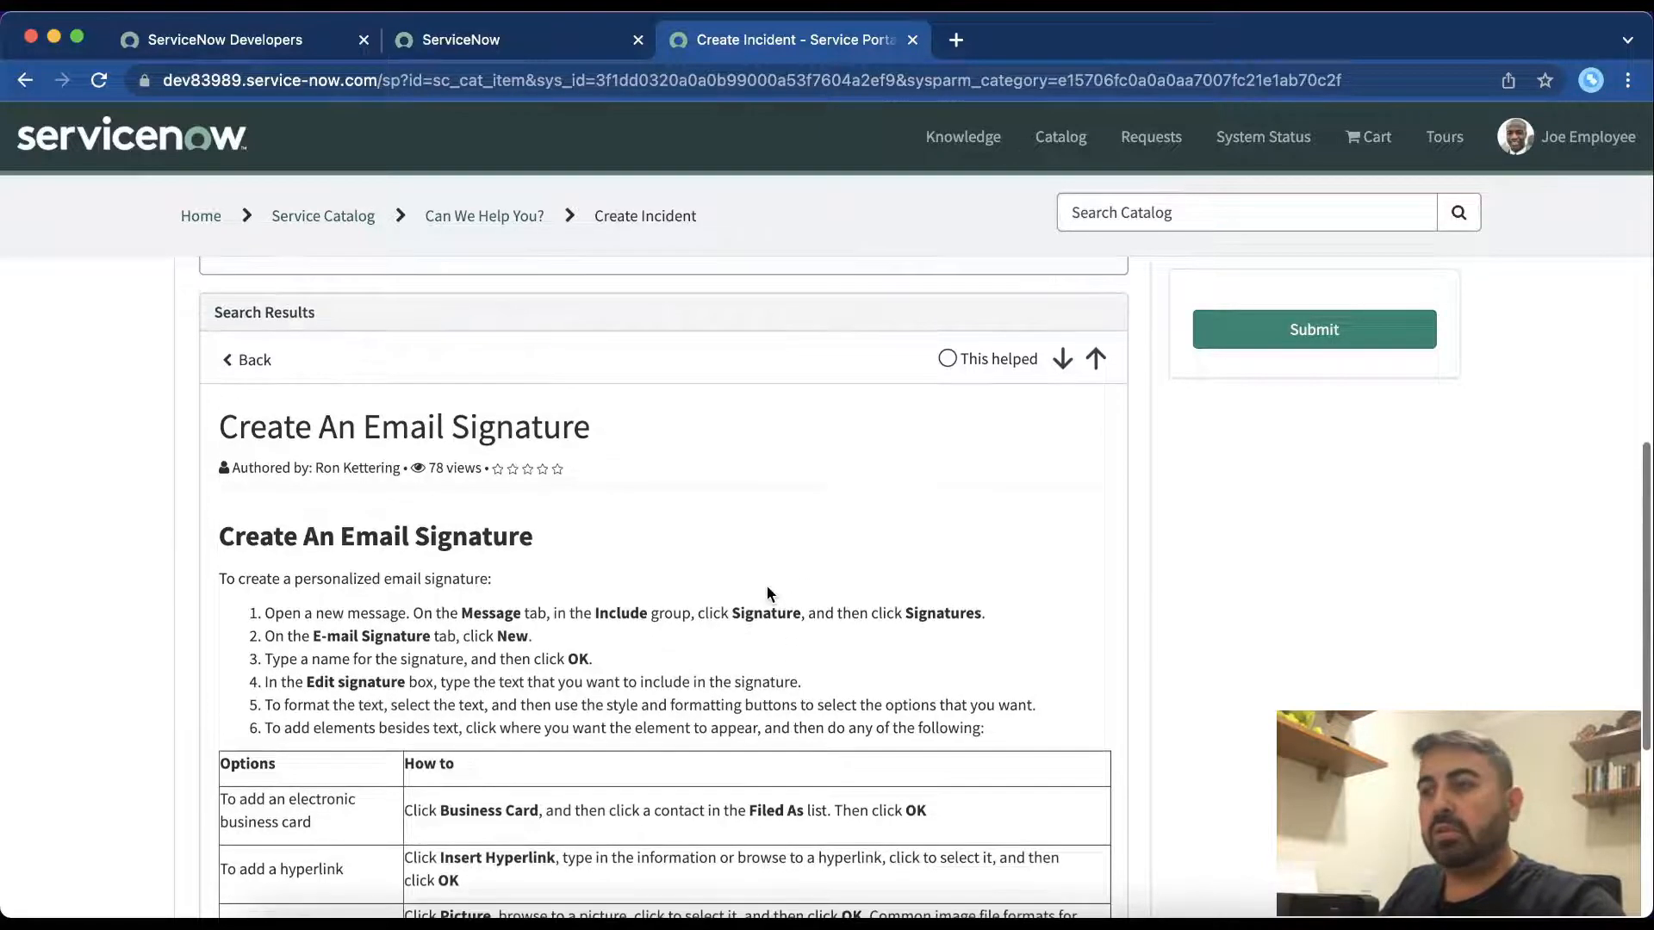
{"action": "scroll", "coordinate": [799, 663], "scroll_direction": "up", "scroll_amount": 3}
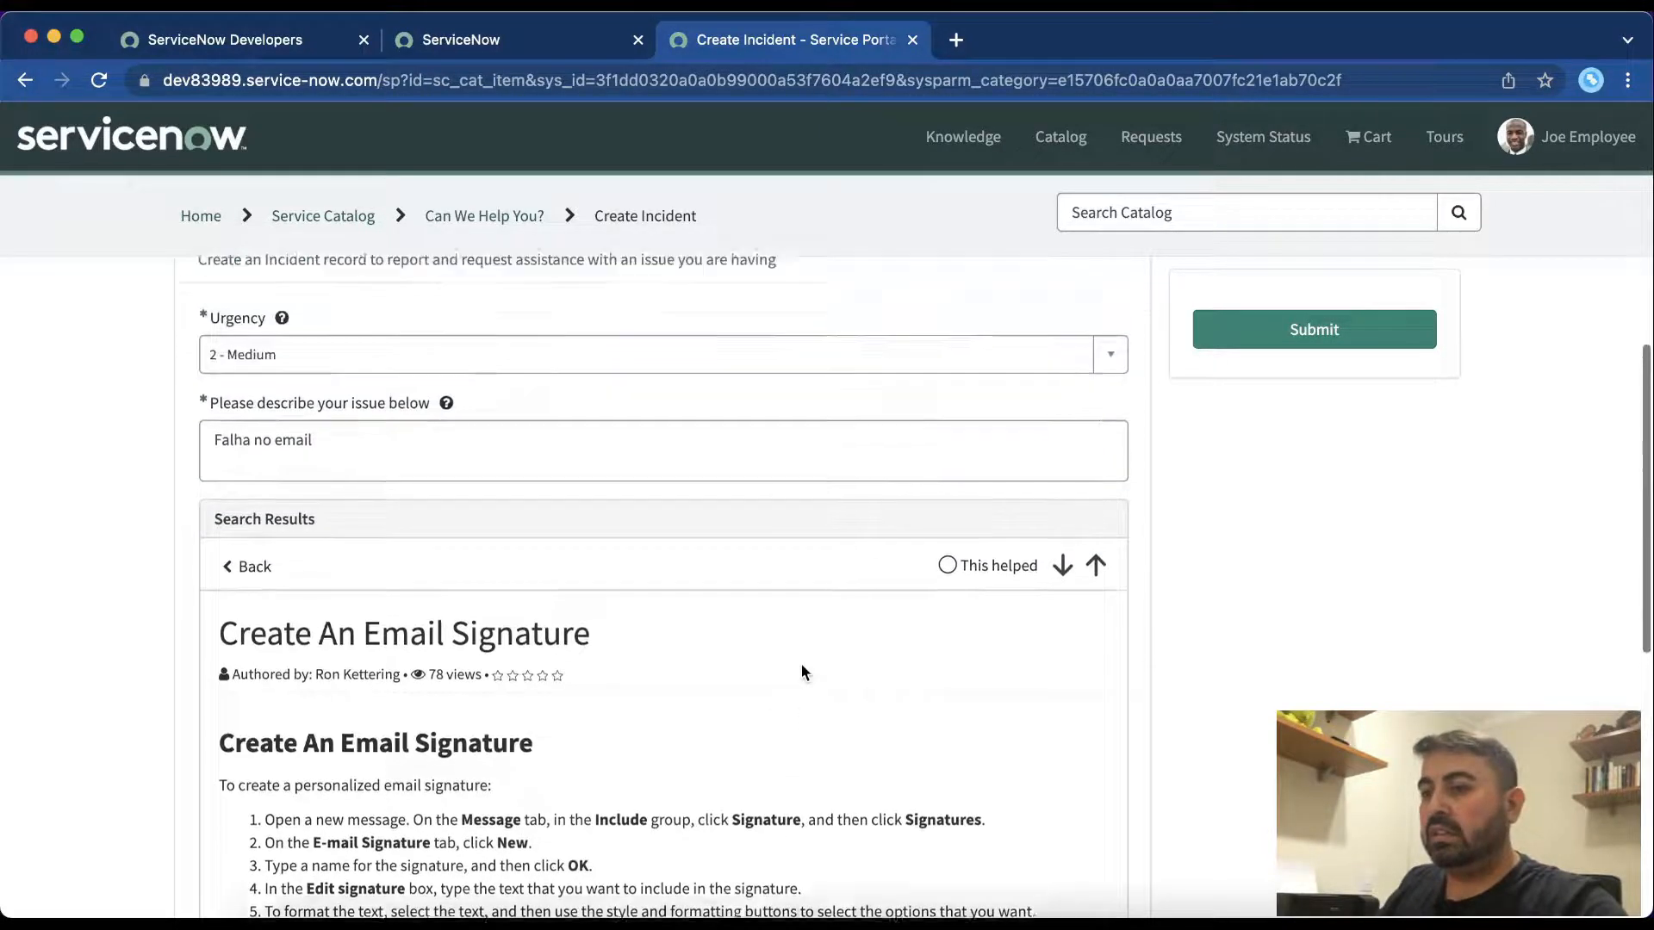
{"action": "scroll", "coordinate": [857, 782], "scroll_direction": "up", "scroll_amount": 3}
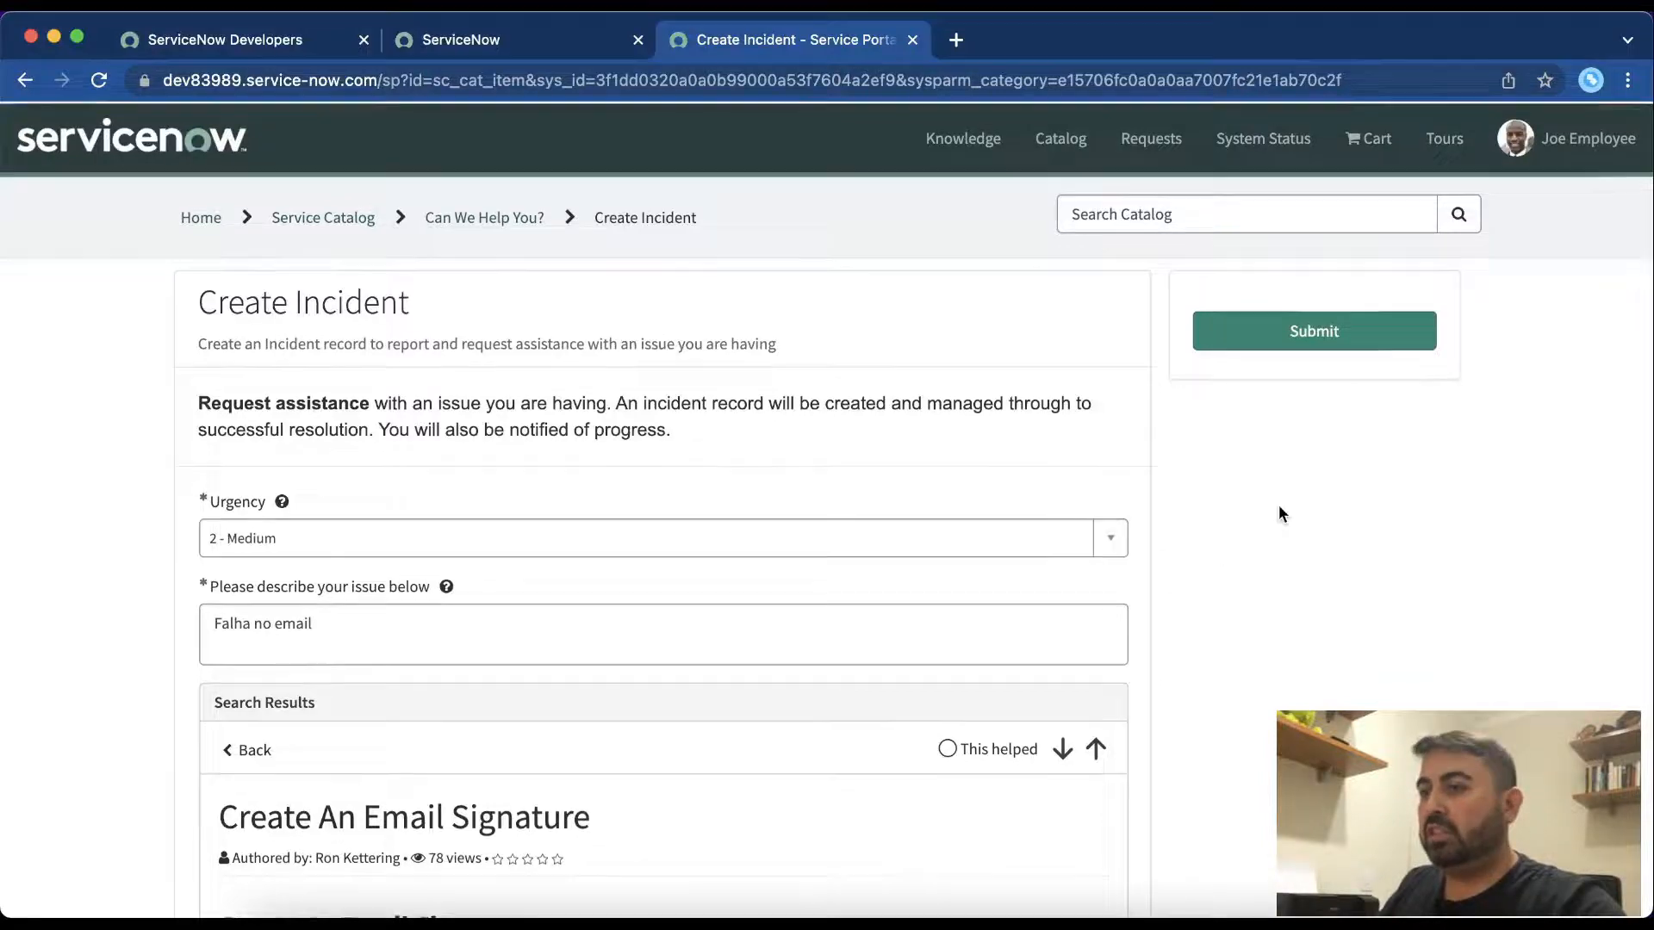
{"action": "left_click", "coordinate": [1292, 345]}
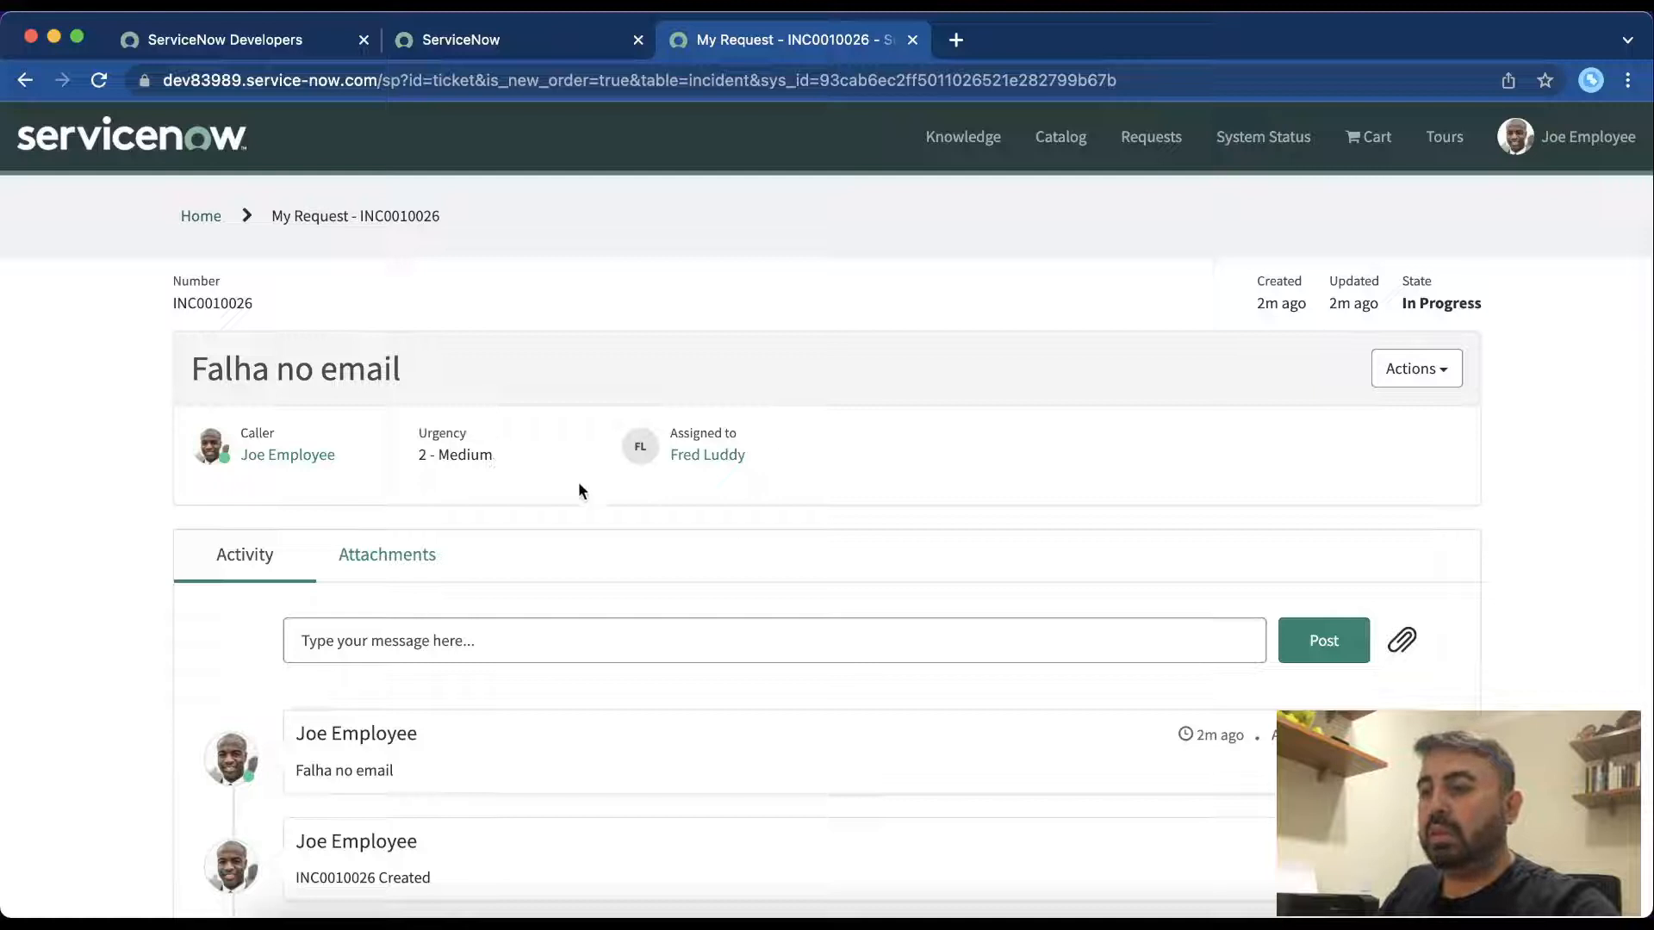
Step: Attach Bug.jpg from the Downloads folder to the "Falha no email" request and view the request's activity stream
{"action": "scroll", "coordinate": [819, 591], "scroll_direction": "down", "scroll_amount": 2}
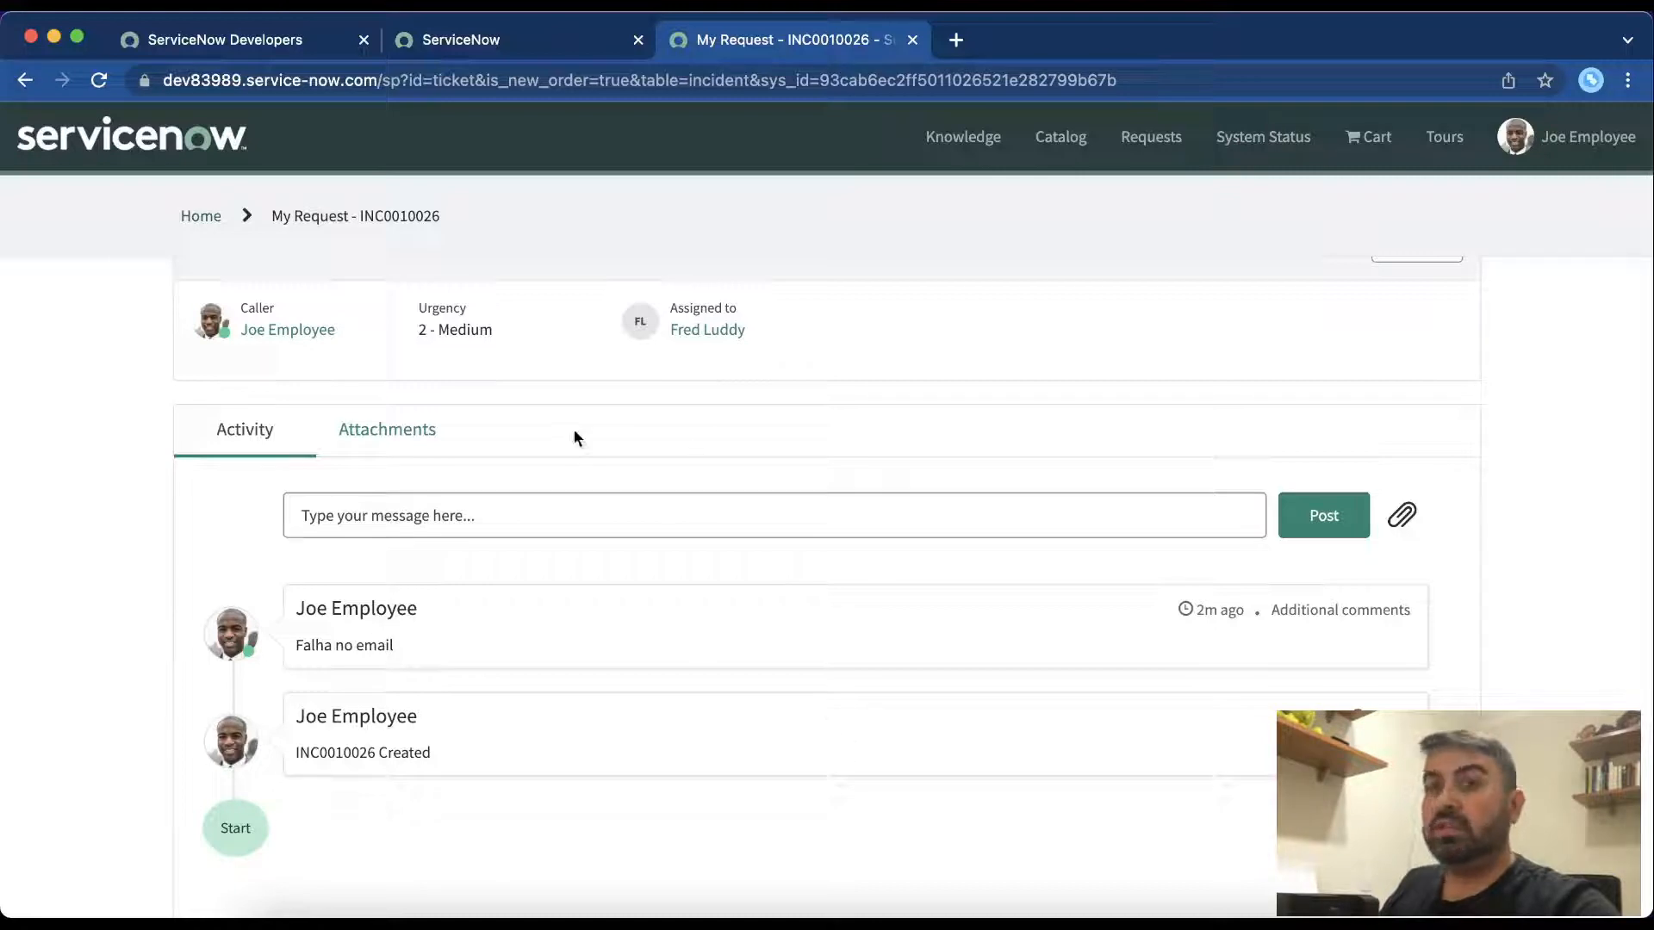
{"action": "left_click", "coordinate": [389, 429]}
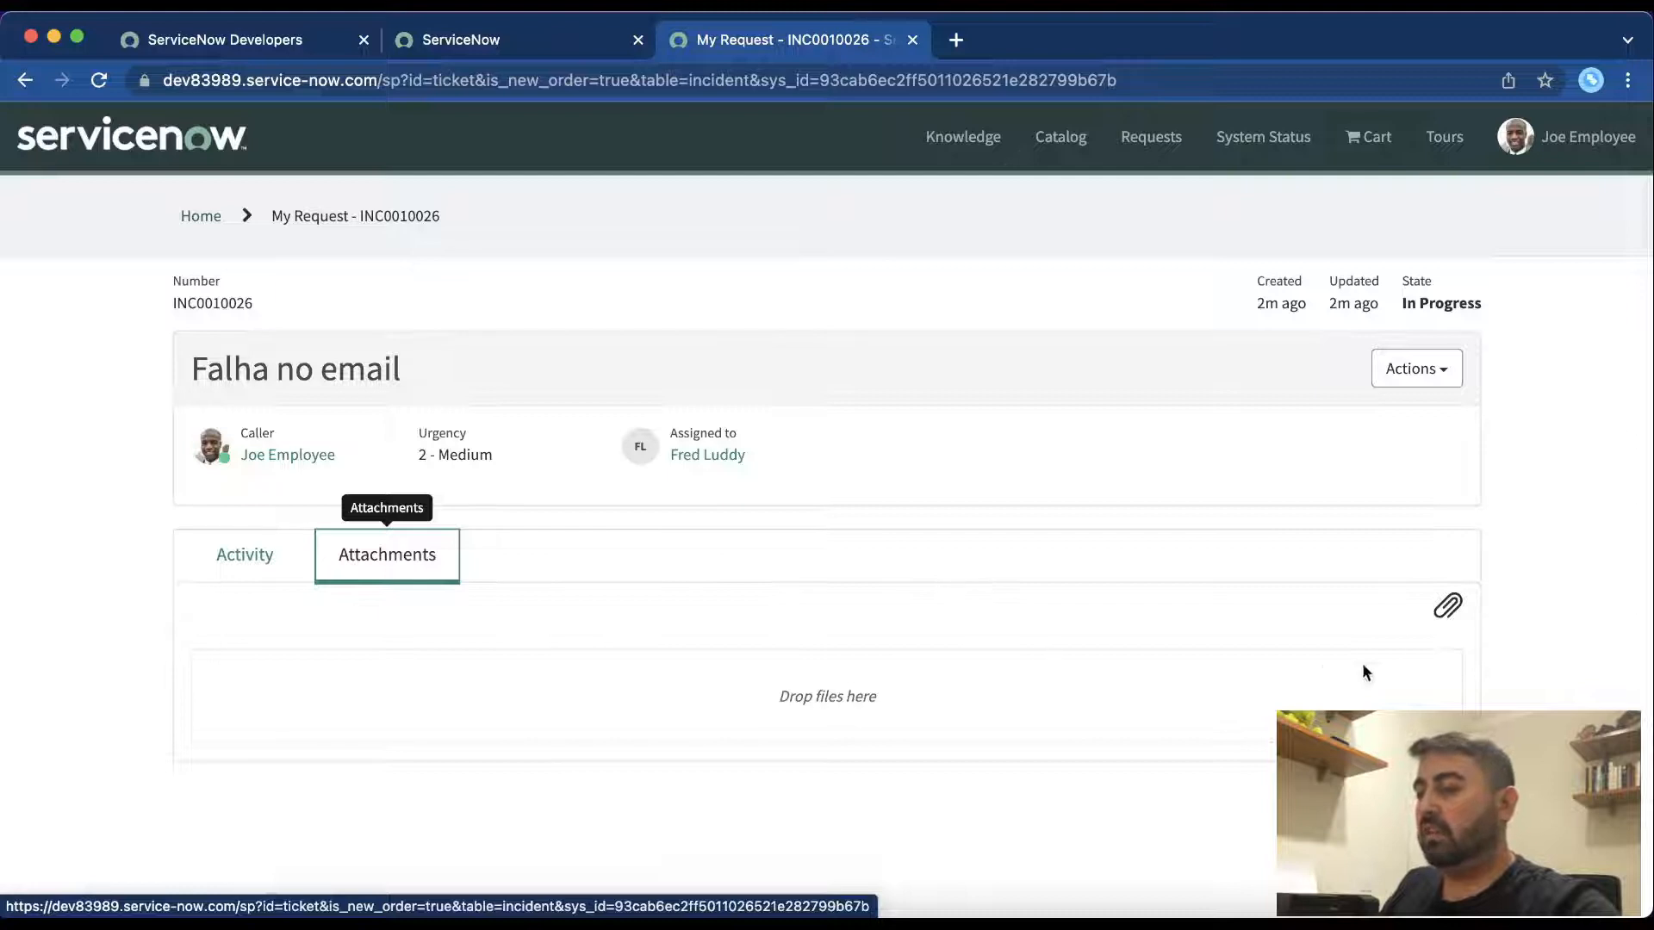
{"action": "left_click", "coordinate": [1447, 606]}
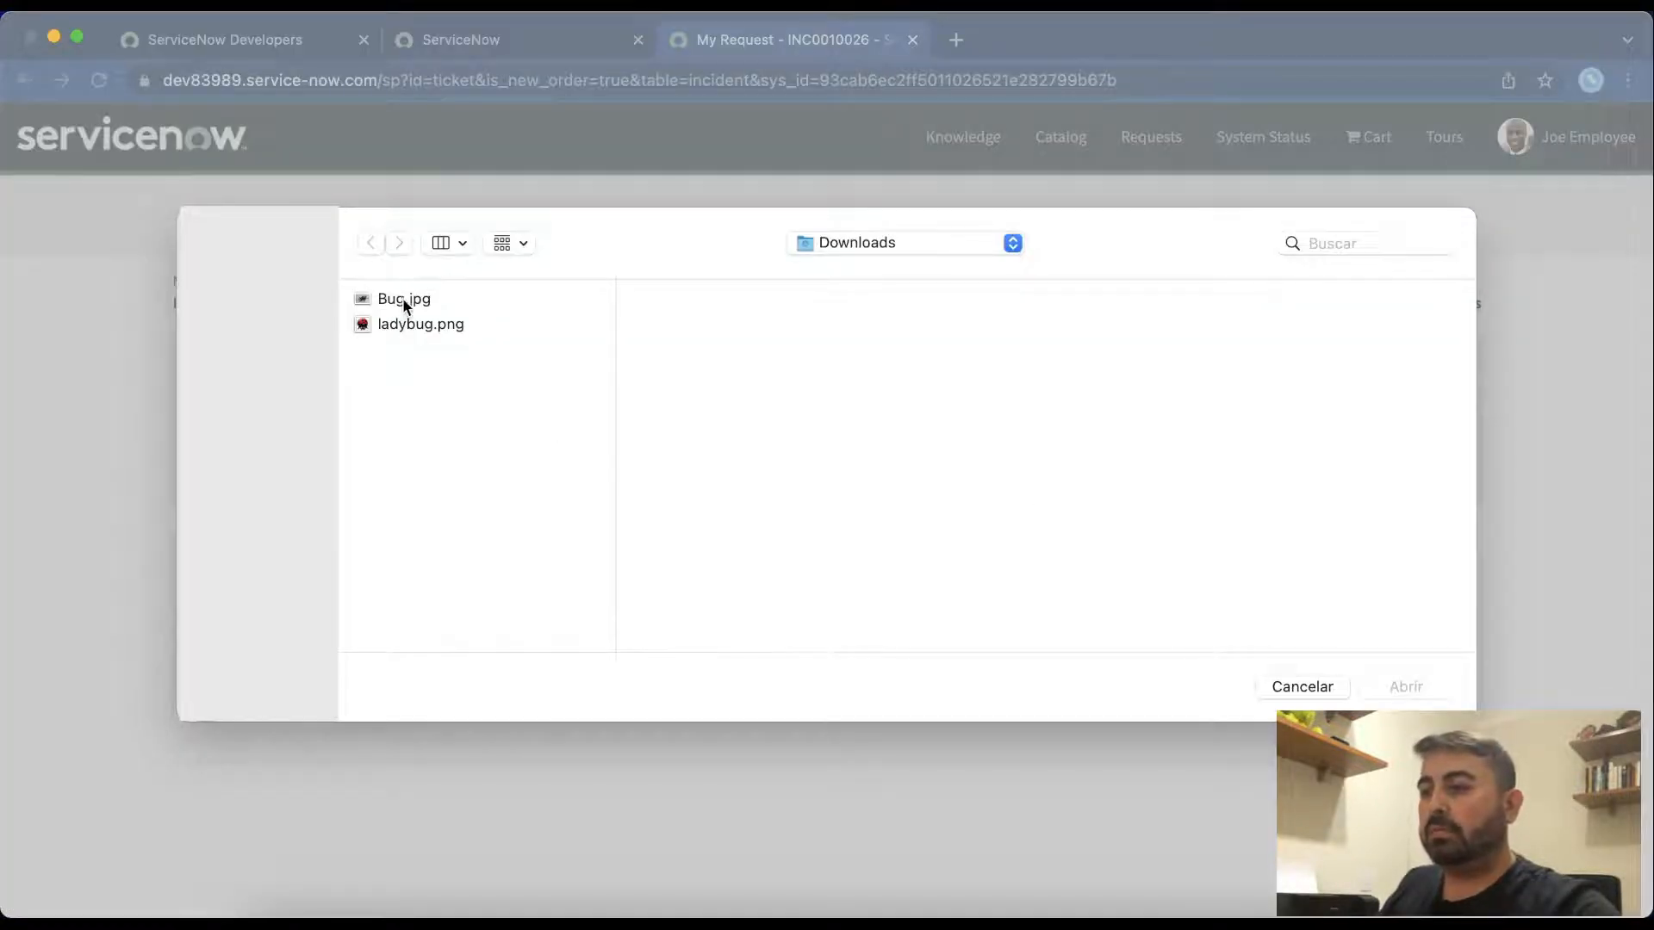
{"action": "left_click", "coordinate": [401, 297]}
{"action": "left_click", "coordinate": [1418, 691]}
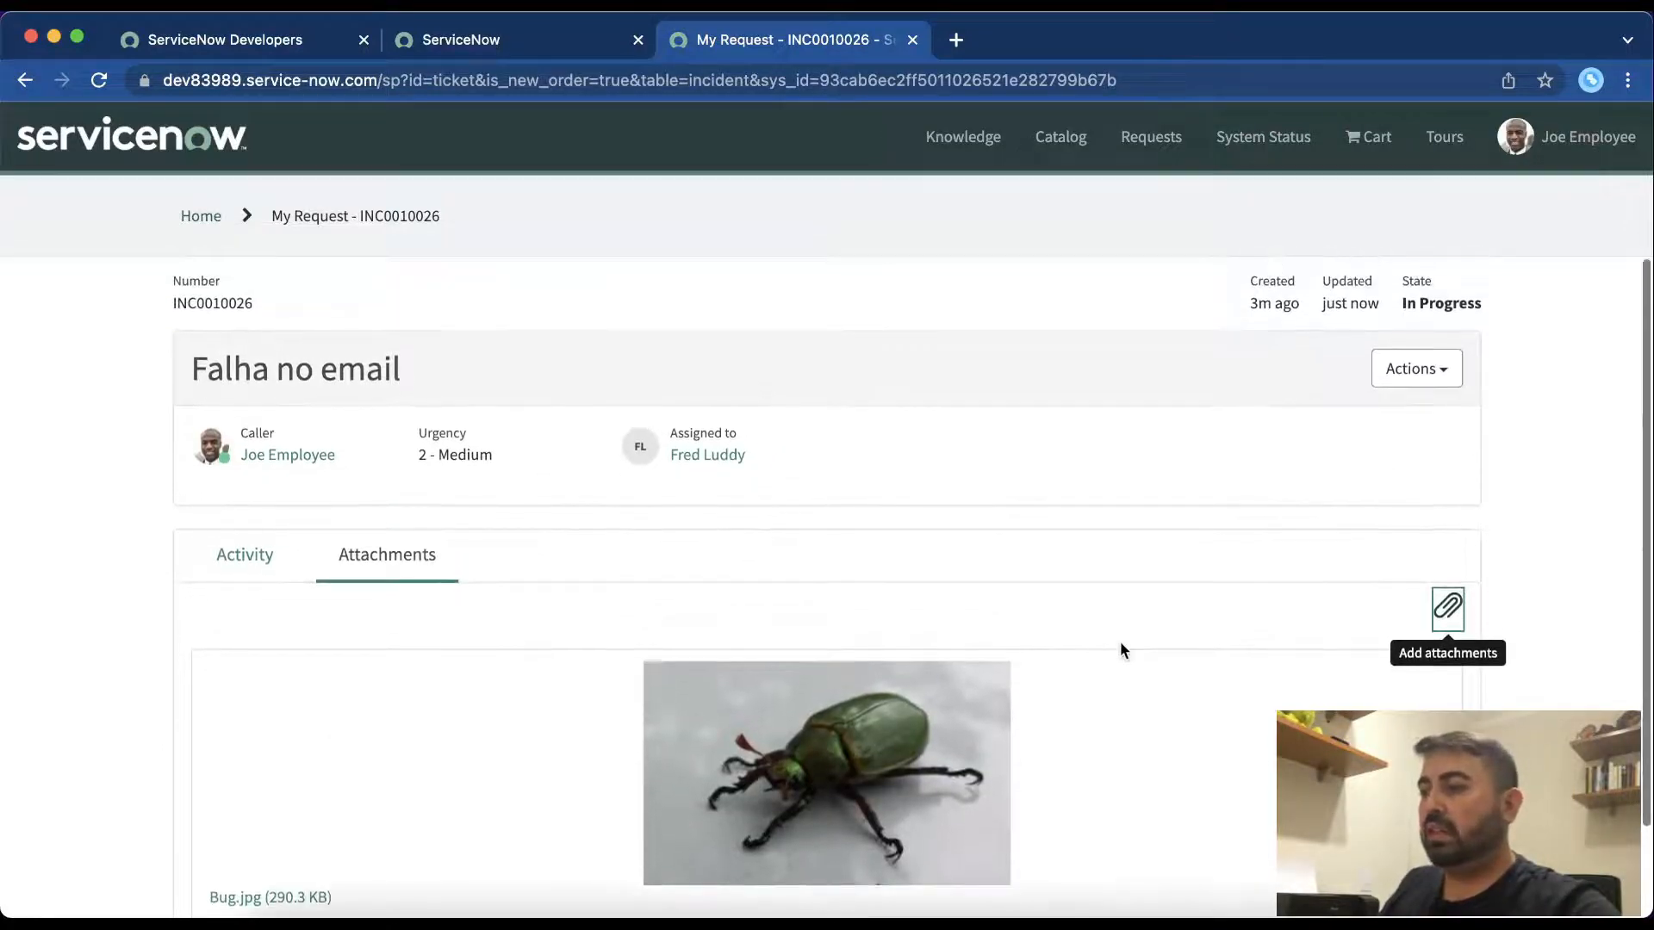
{"action": "scroll", "coordinate": [1120, 643], "scroll_direction": "down", "scroll_amount": 2}
{"action": "scroll", "coordinate": [1120, 643], "scroll_direction": "up", "scroll_amount": 2}
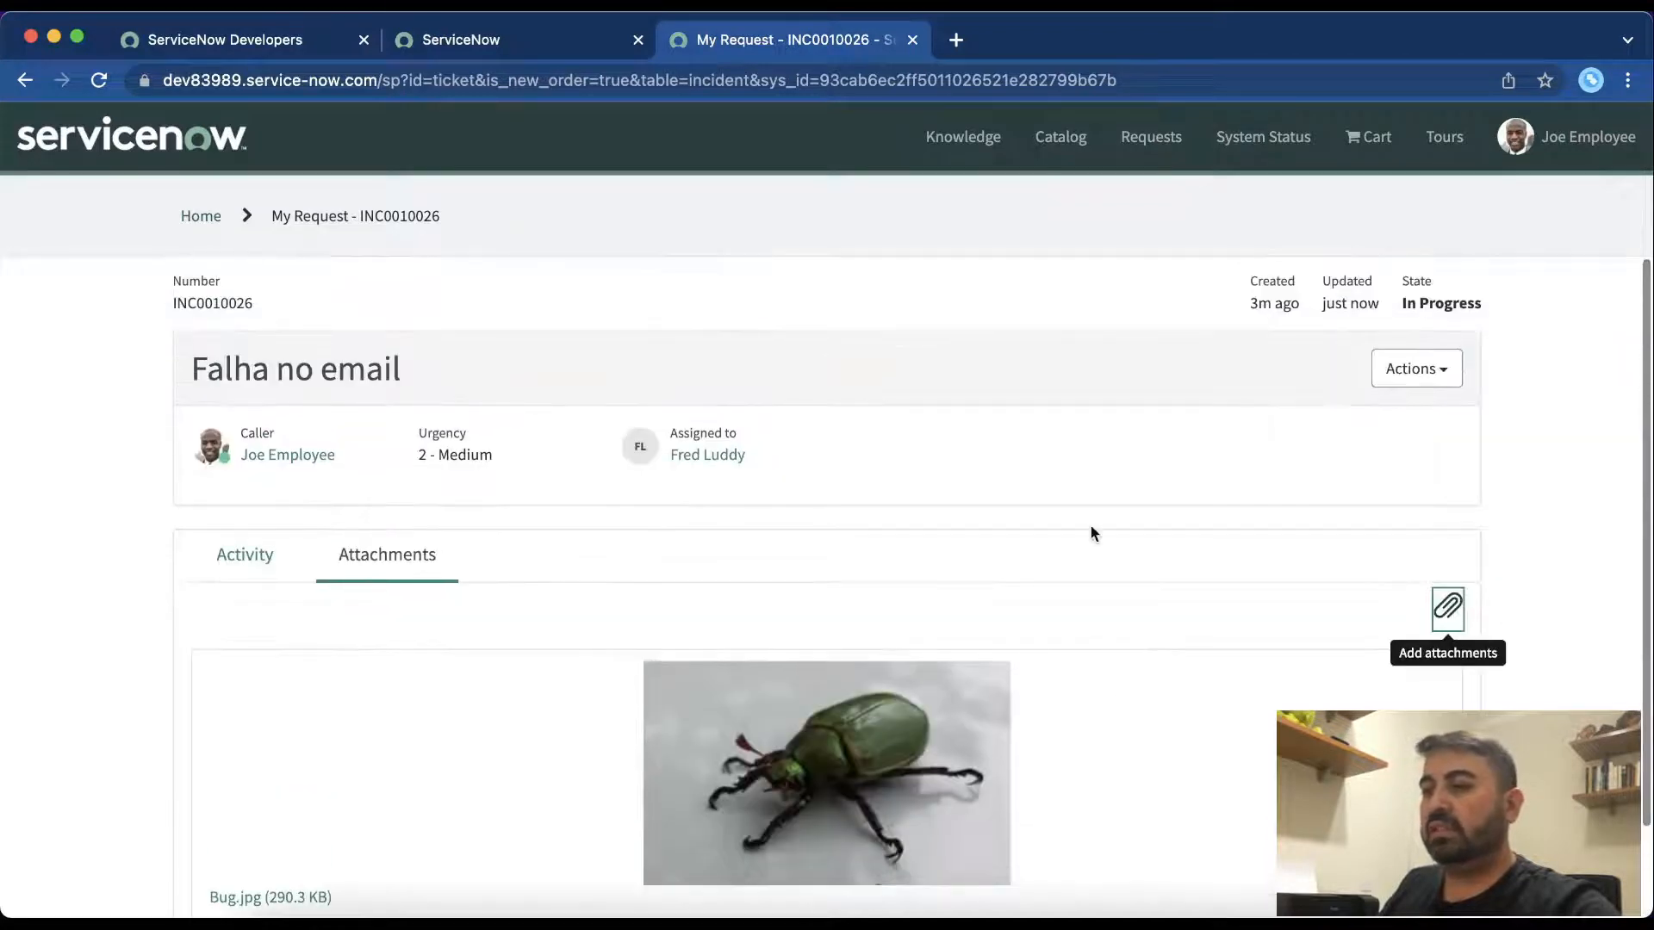
{"action": "left_click", "coordinate": [245, 554]}
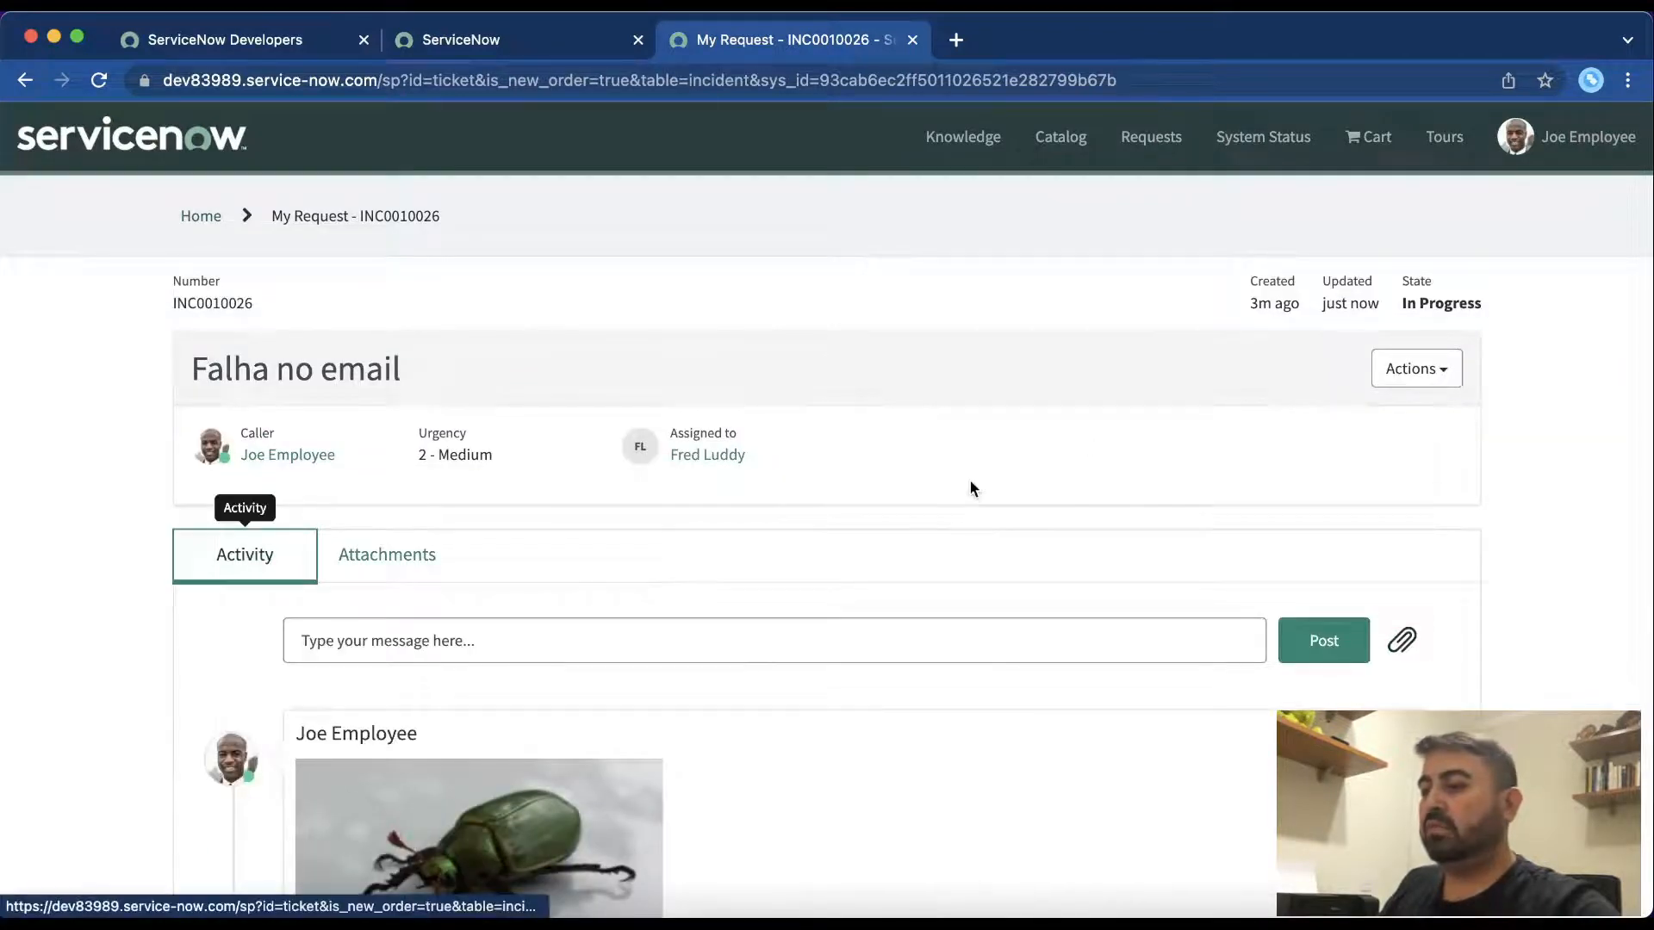
{"action": "scroll", "coordinate": [970, 488], "scroll_direction": "down", "scroll_amount": 5}
{"action": "scroll", "coordinate": [970, 488], "scroll_direction": "up", "scroll_amount": 5}
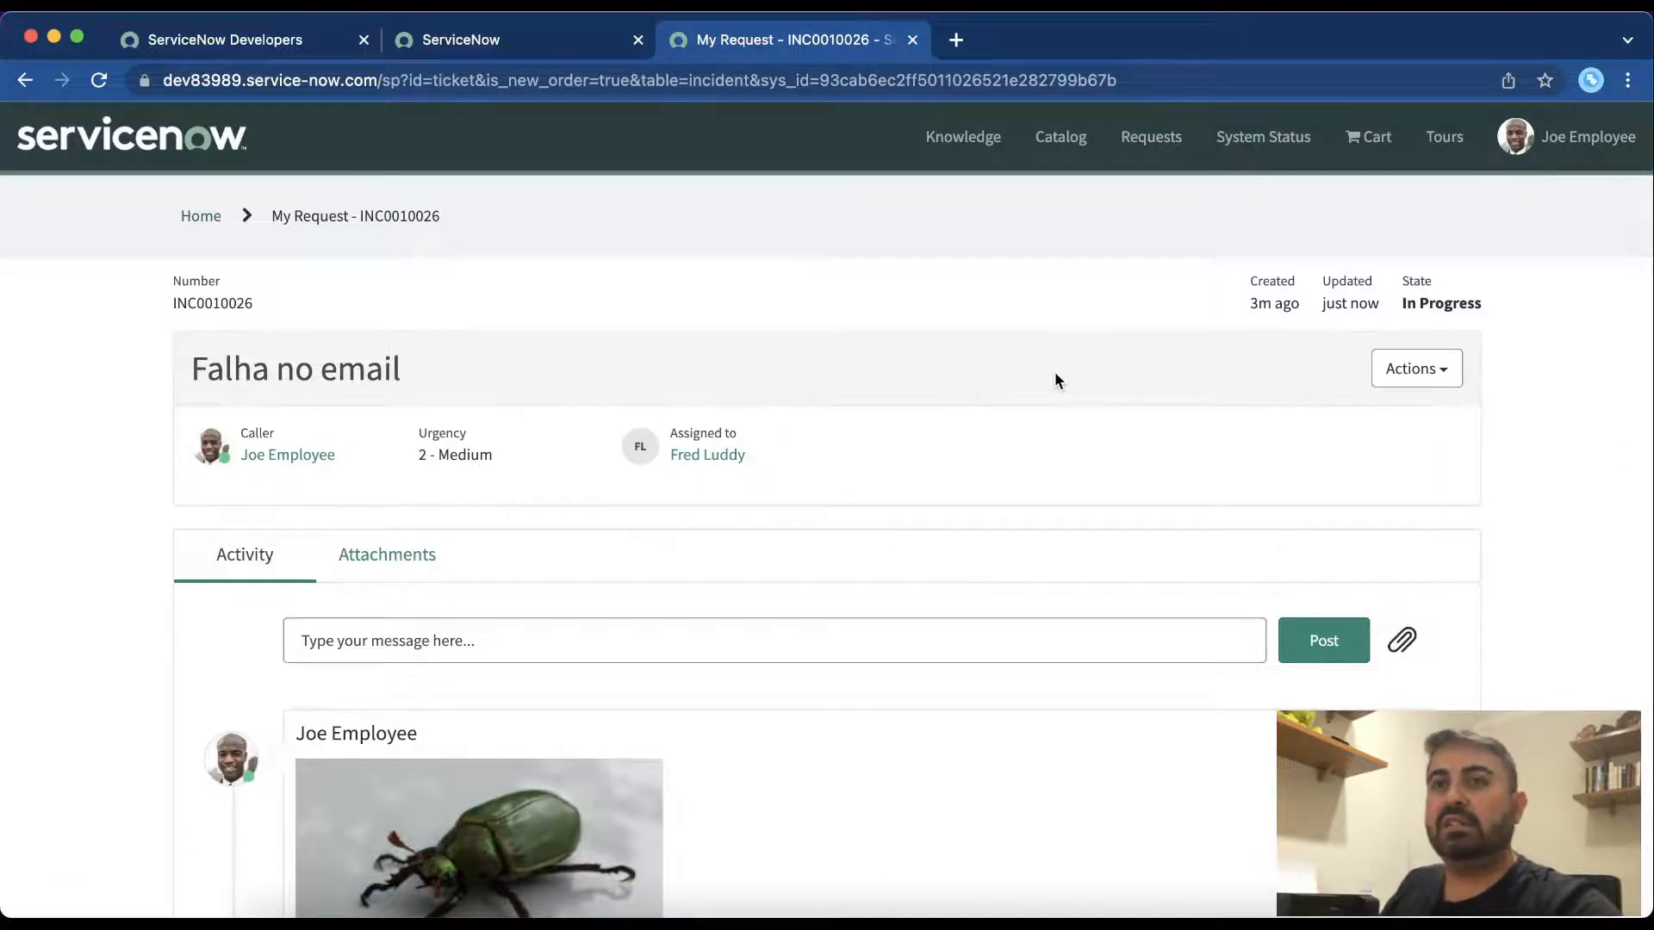
Step: End the employee impersonation in the main ServiceNow session
{"action": "left_click", "coordinate": [528, 43]}
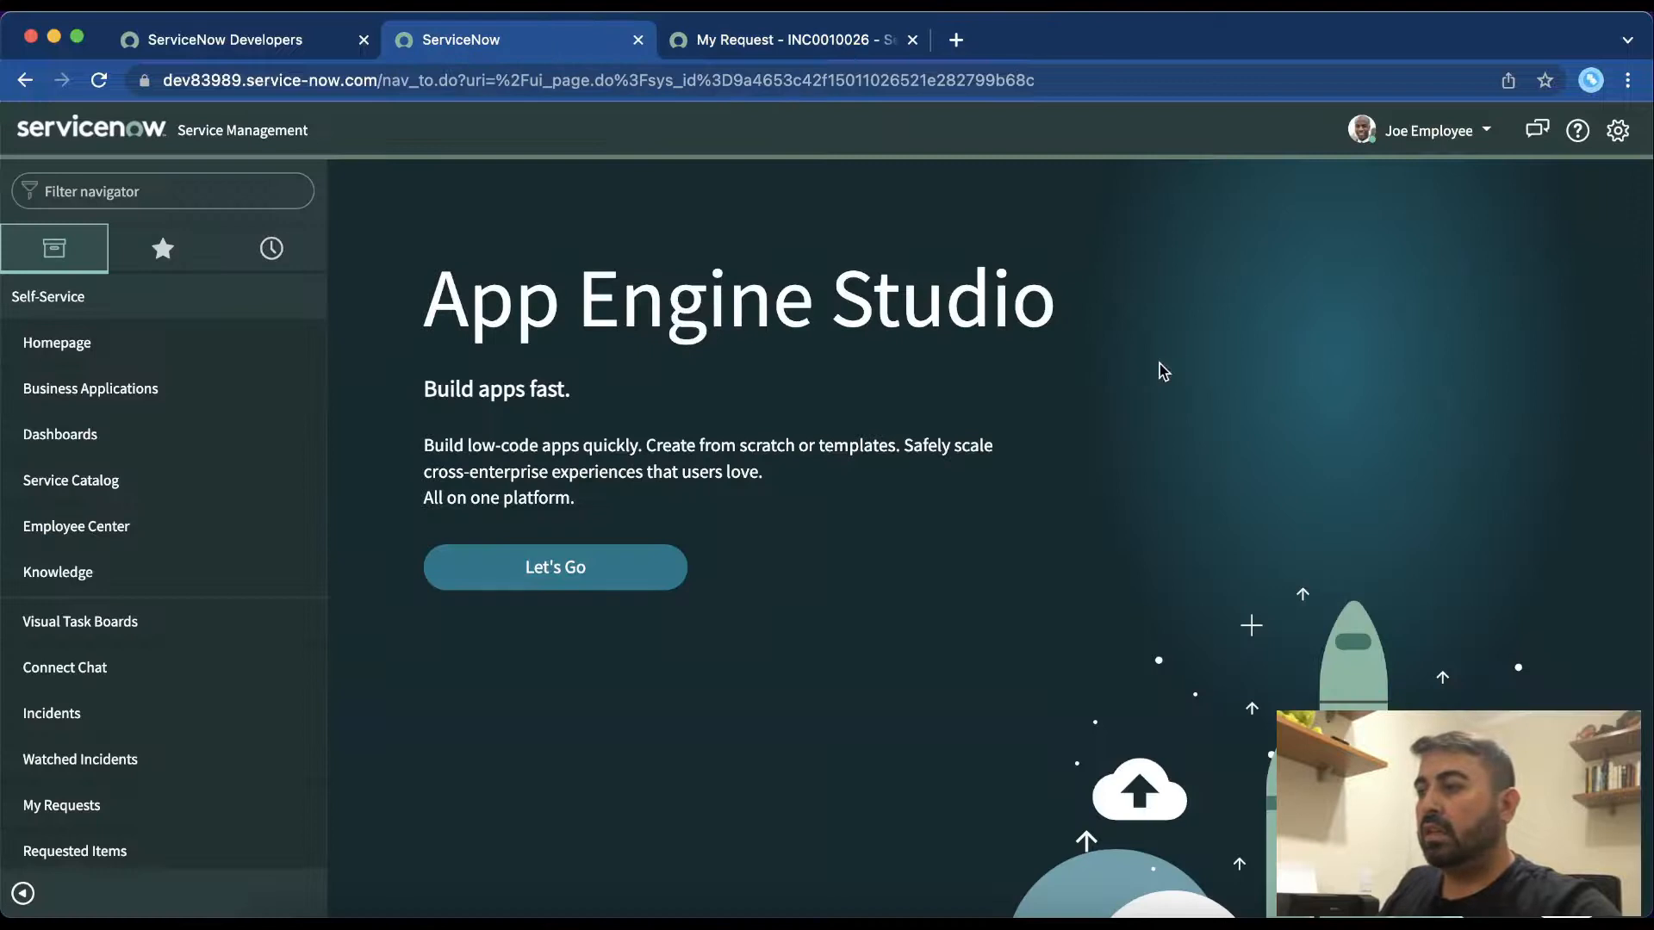
{"action": "left_click", "coordinate": [1430, 138]}
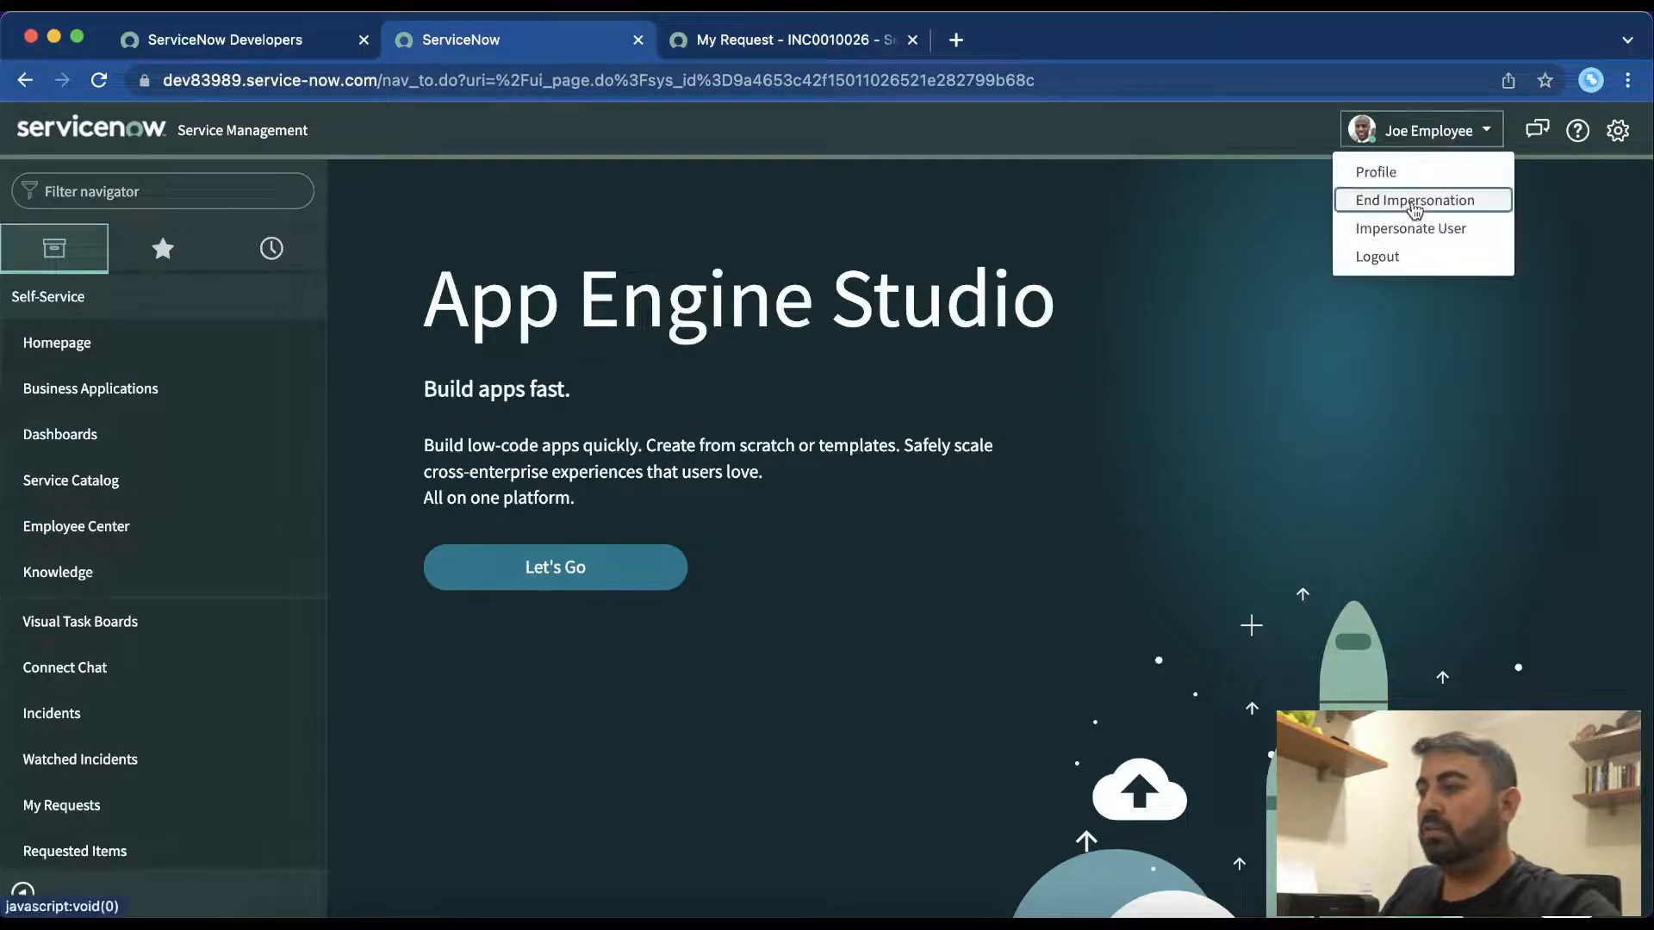
{"action": "left_click", "coordinate": [1417, 201]}
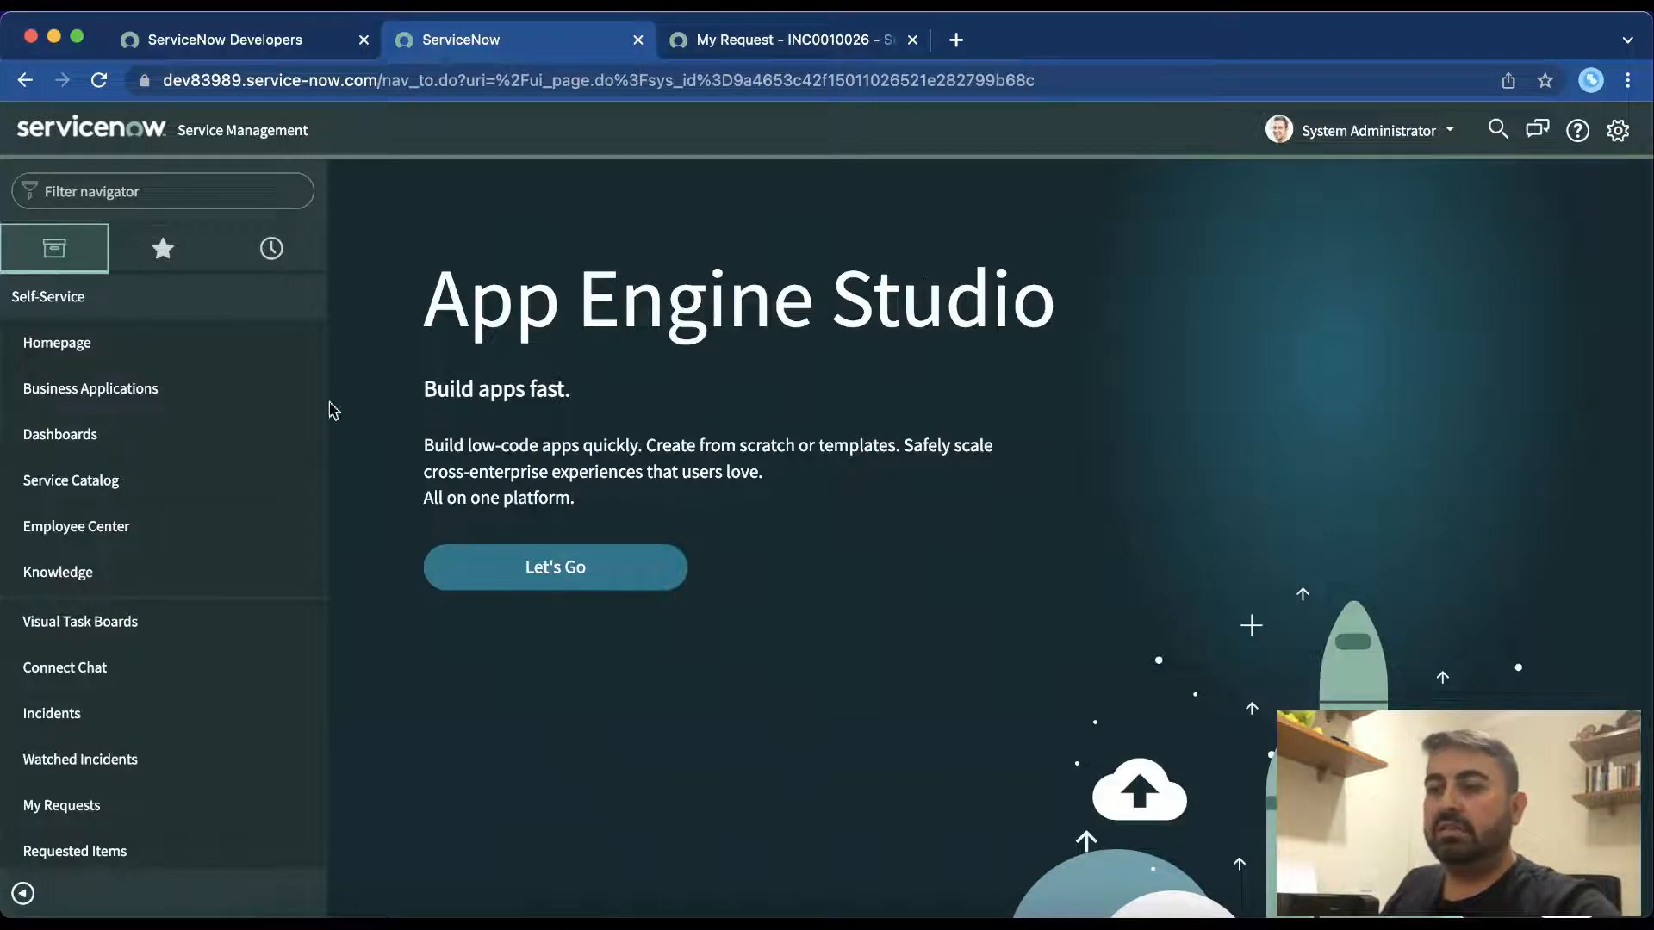
Step: Filter the navigator by "incident" and open the Overview dashboard of the Incident application
{"action": "left_click", "coordinate": [181, 189]}
{"action": "type", "text": "in"}
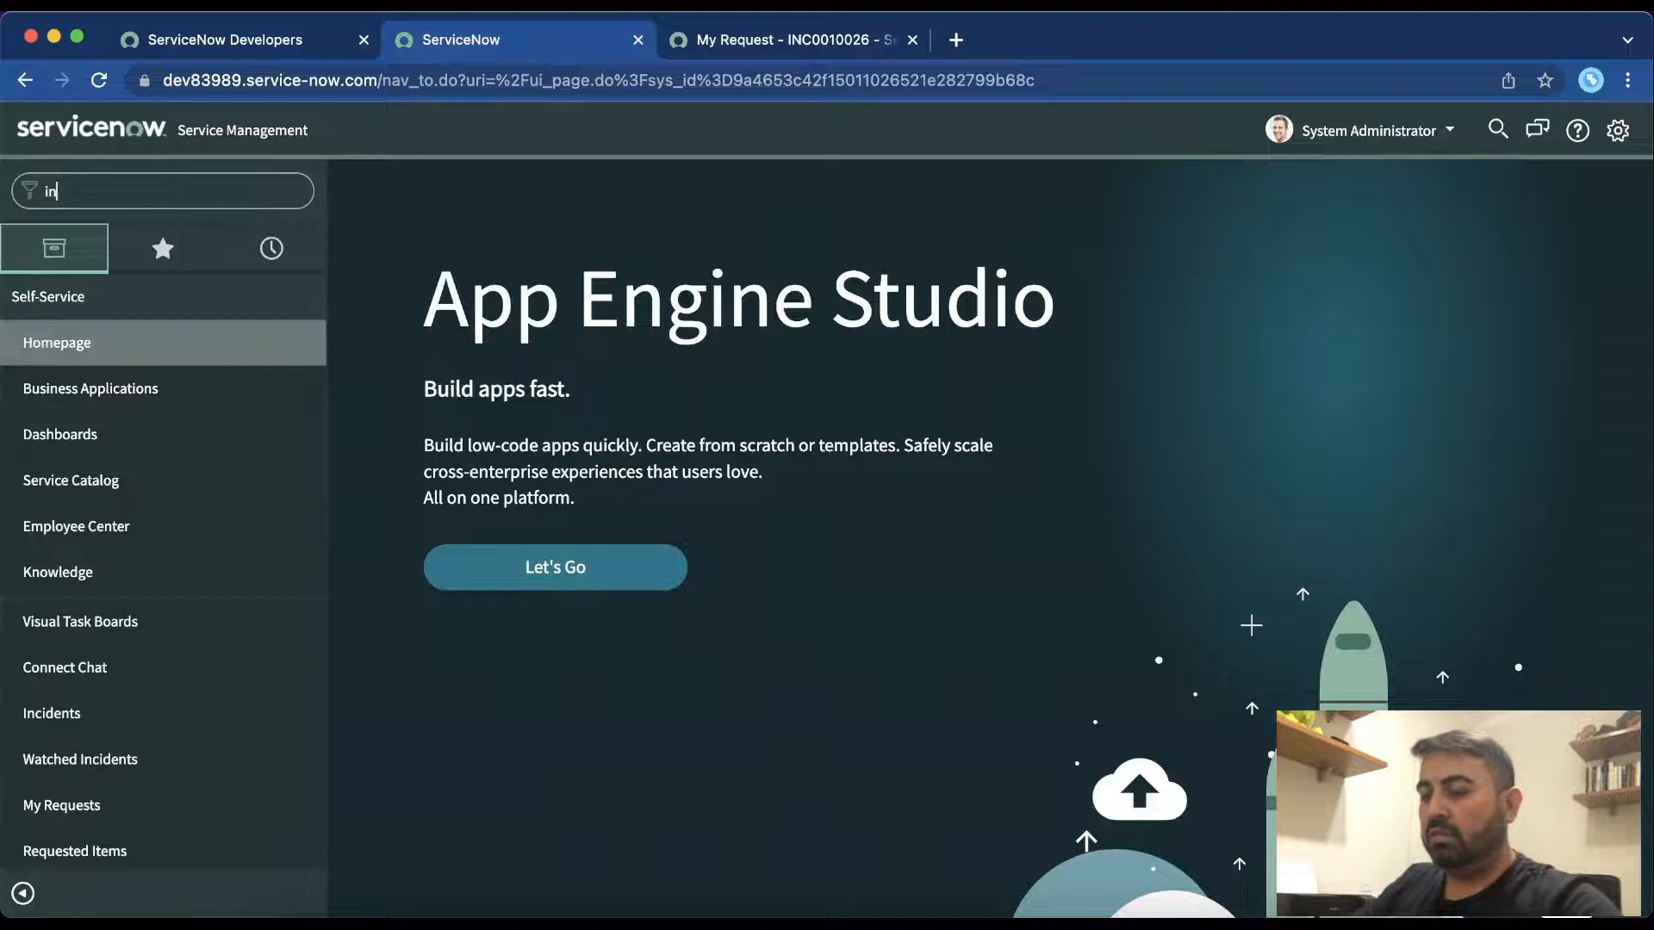
{"action": "type", "text": "cident"}
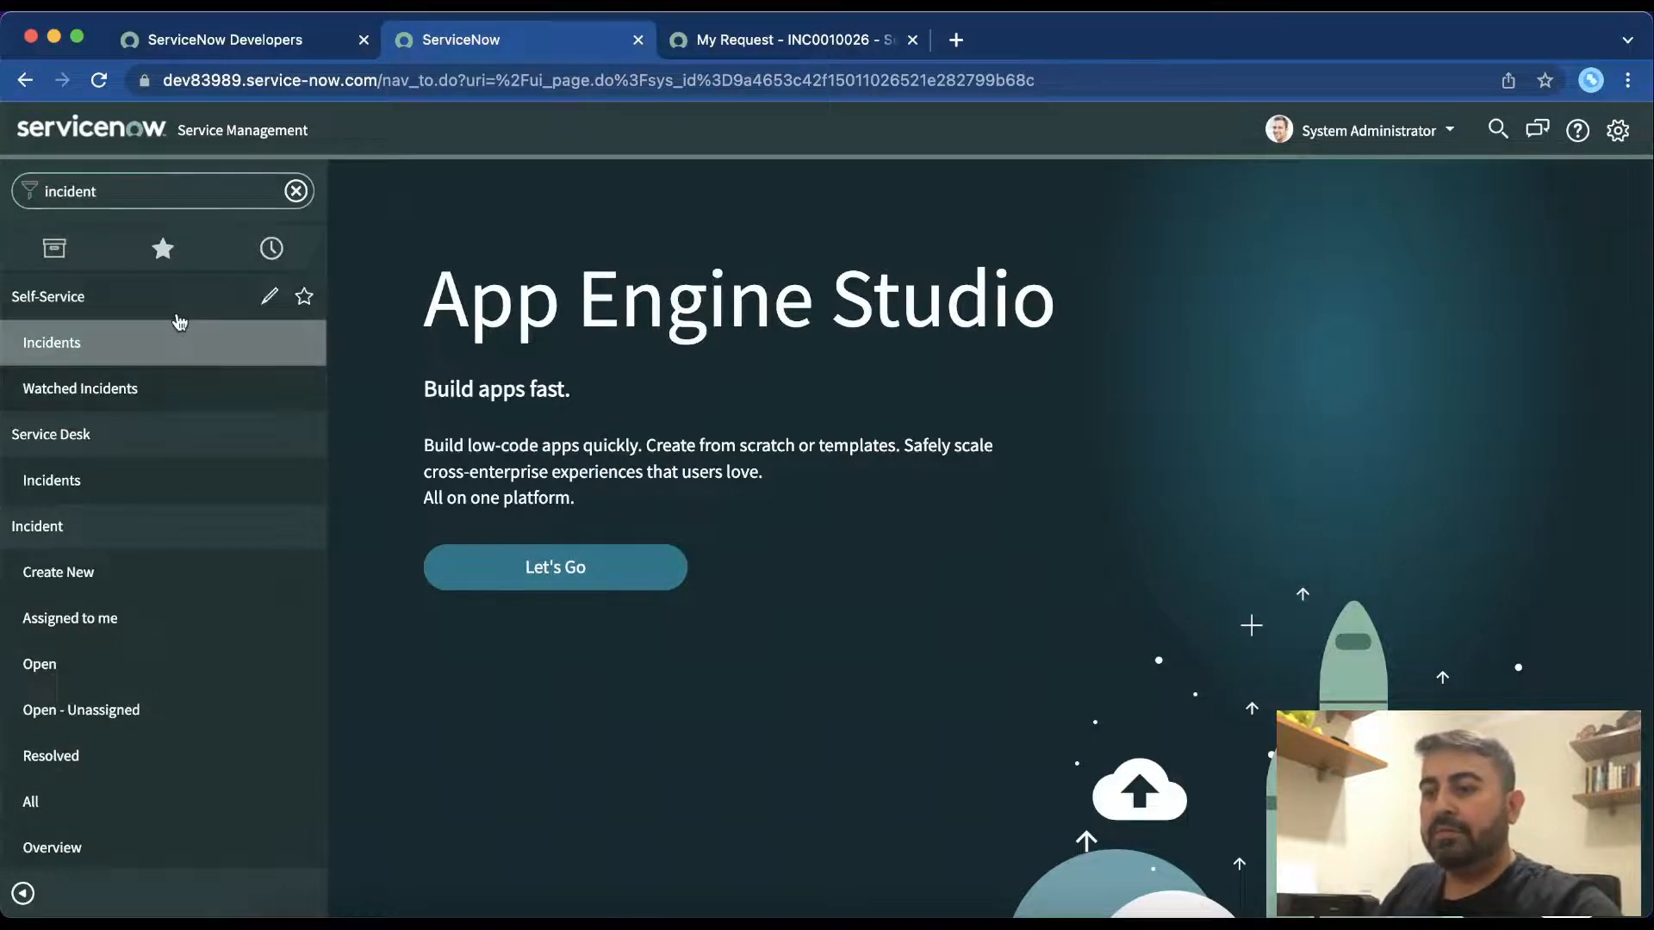
{"action": "scroll", "coordinate": [163, 719], "scroll_direction": "down", "scroll_amount": 2}
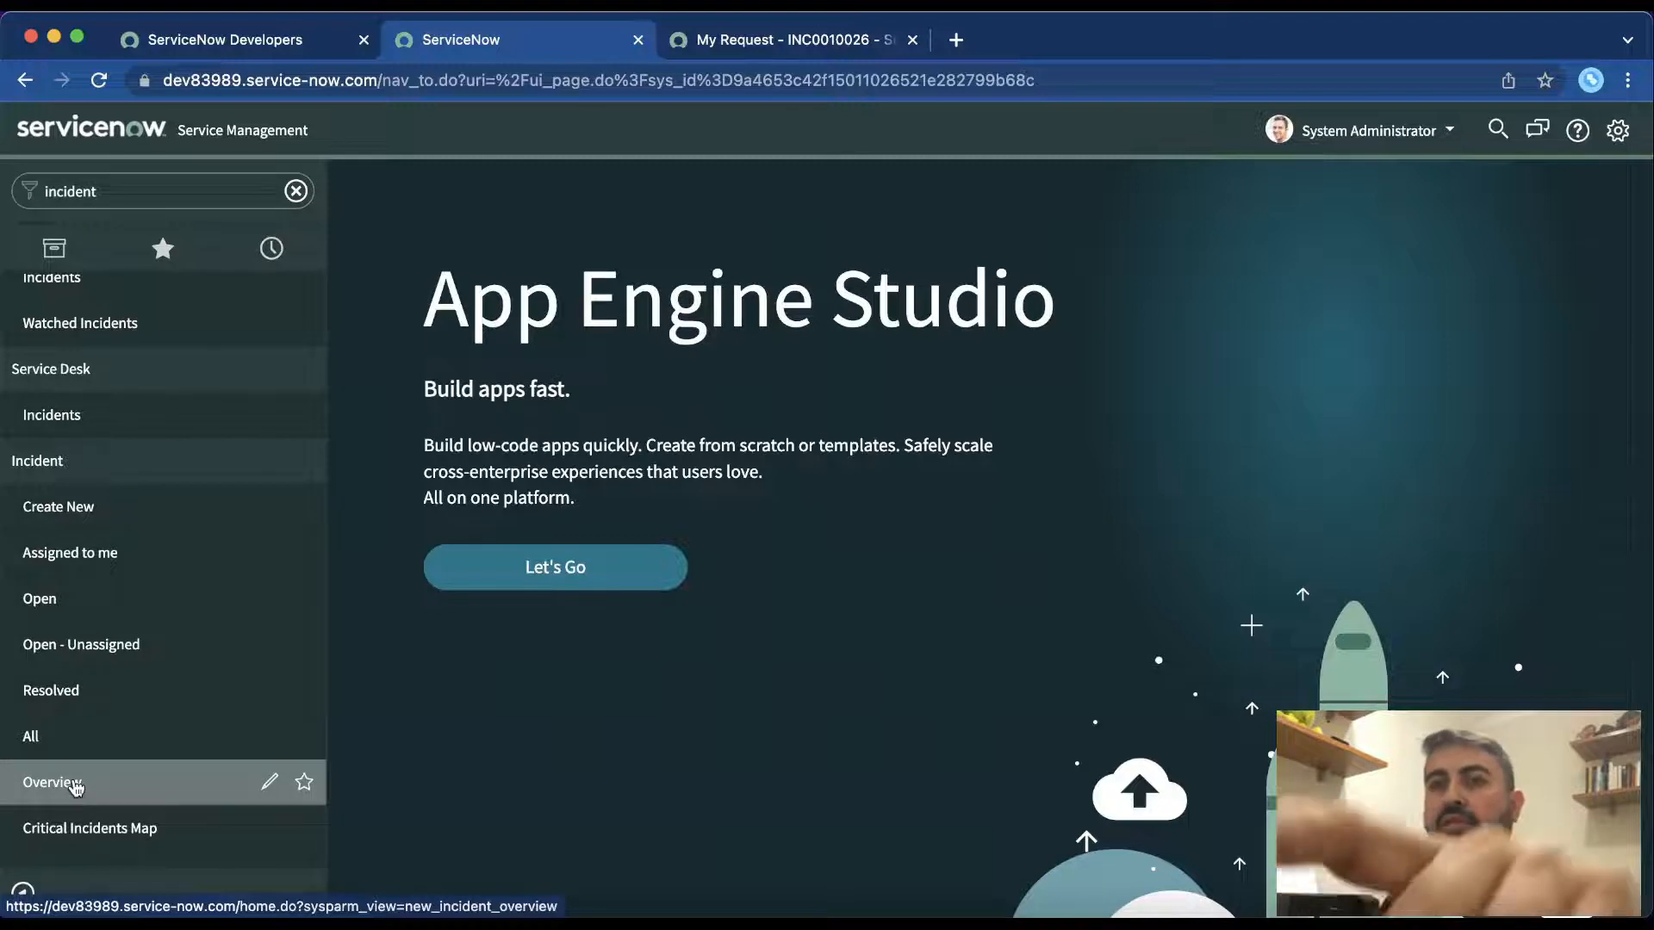
{"action": "left_click", "coordinate": [76, 786]}
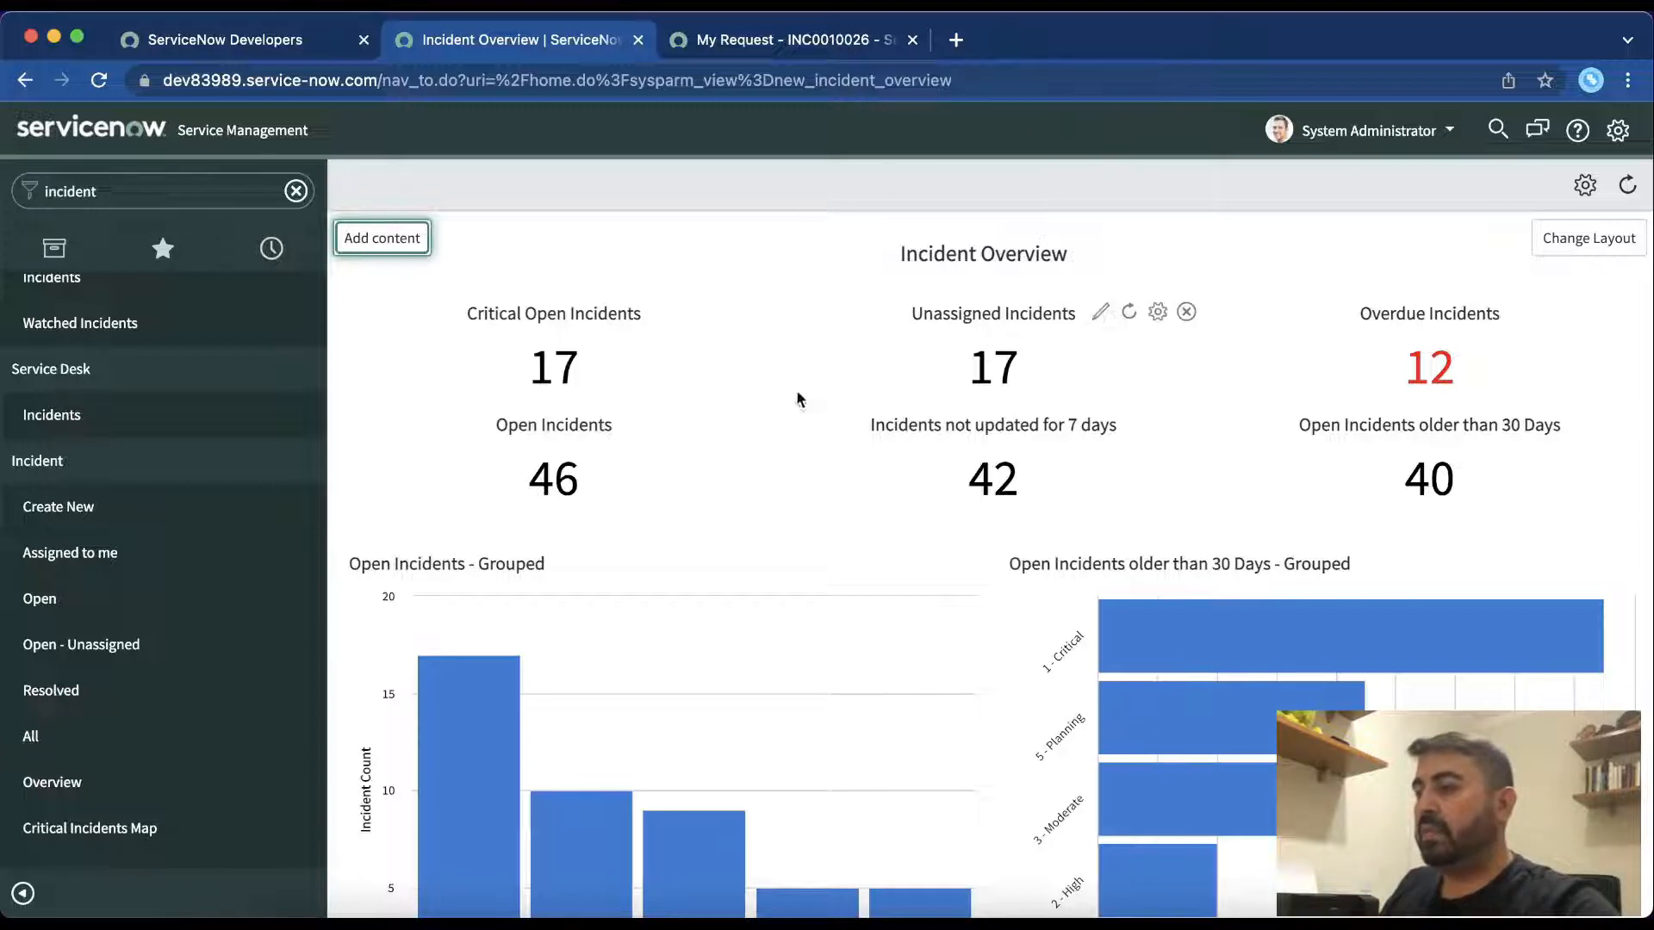
{"action": "scroll", "coordinate": [802, 418], "scroll_direction": "down", "scroll_amount": 1}
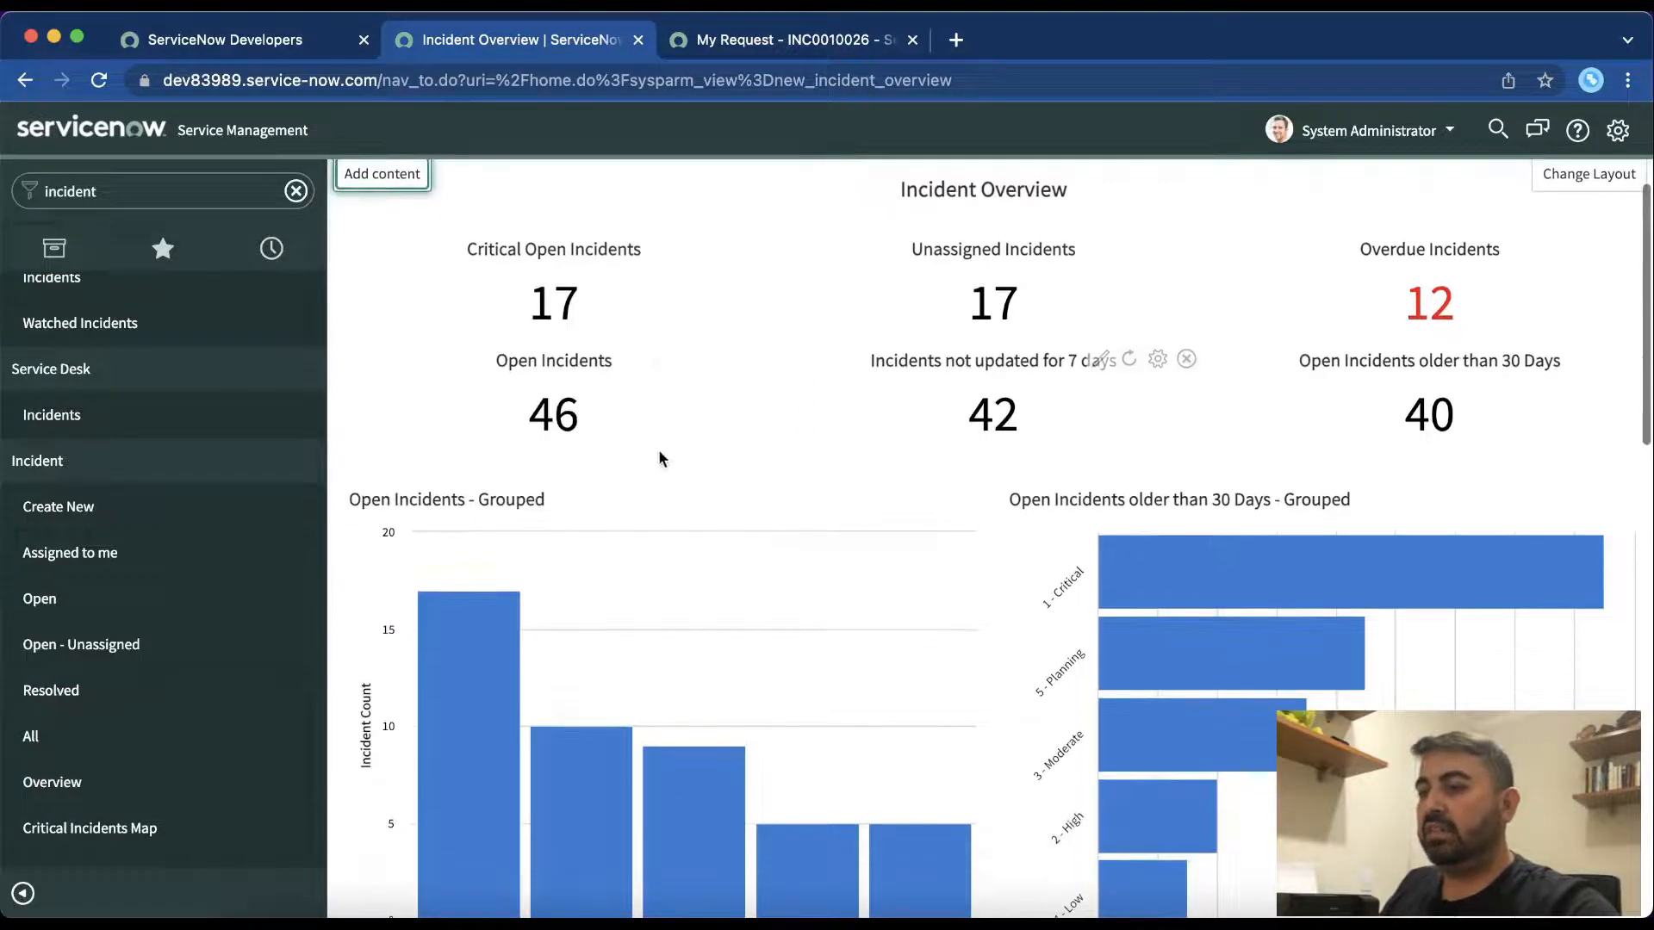
{"action": "scroll", "coordinate": [599, 431], "scroll_direction": "up", "scroll_amount": 1}
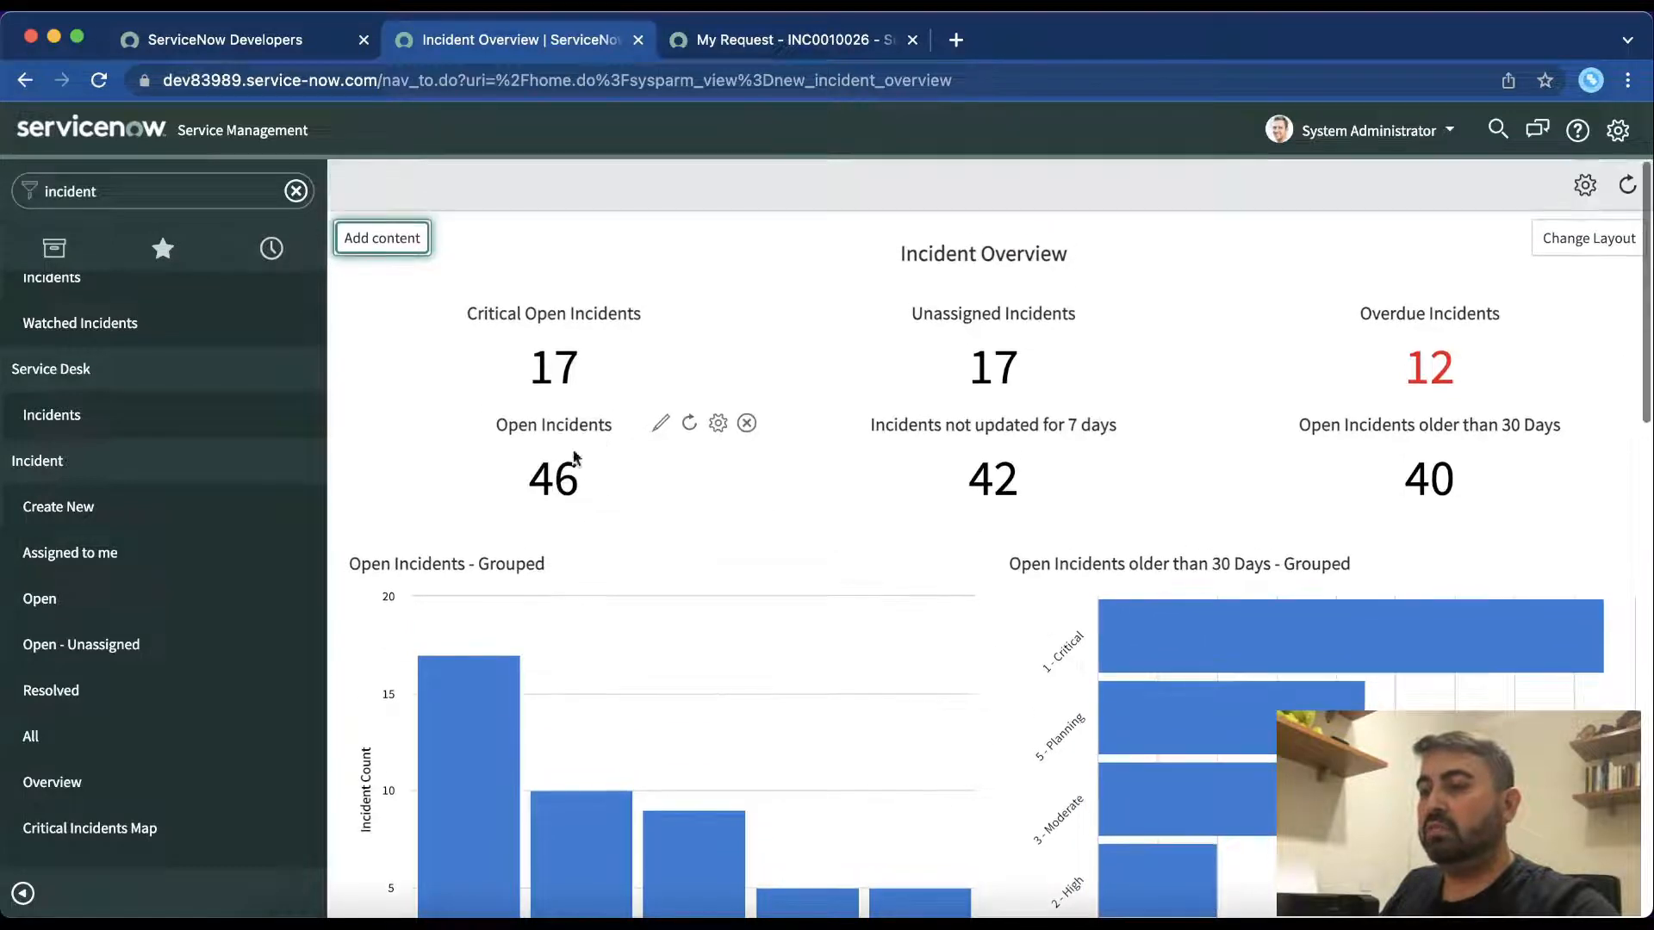
Step: Open the Open Incidents list from the dashboard and sort it by Updated with the most recent first
{"action": "left_click", "coordinate": [562, 490]}
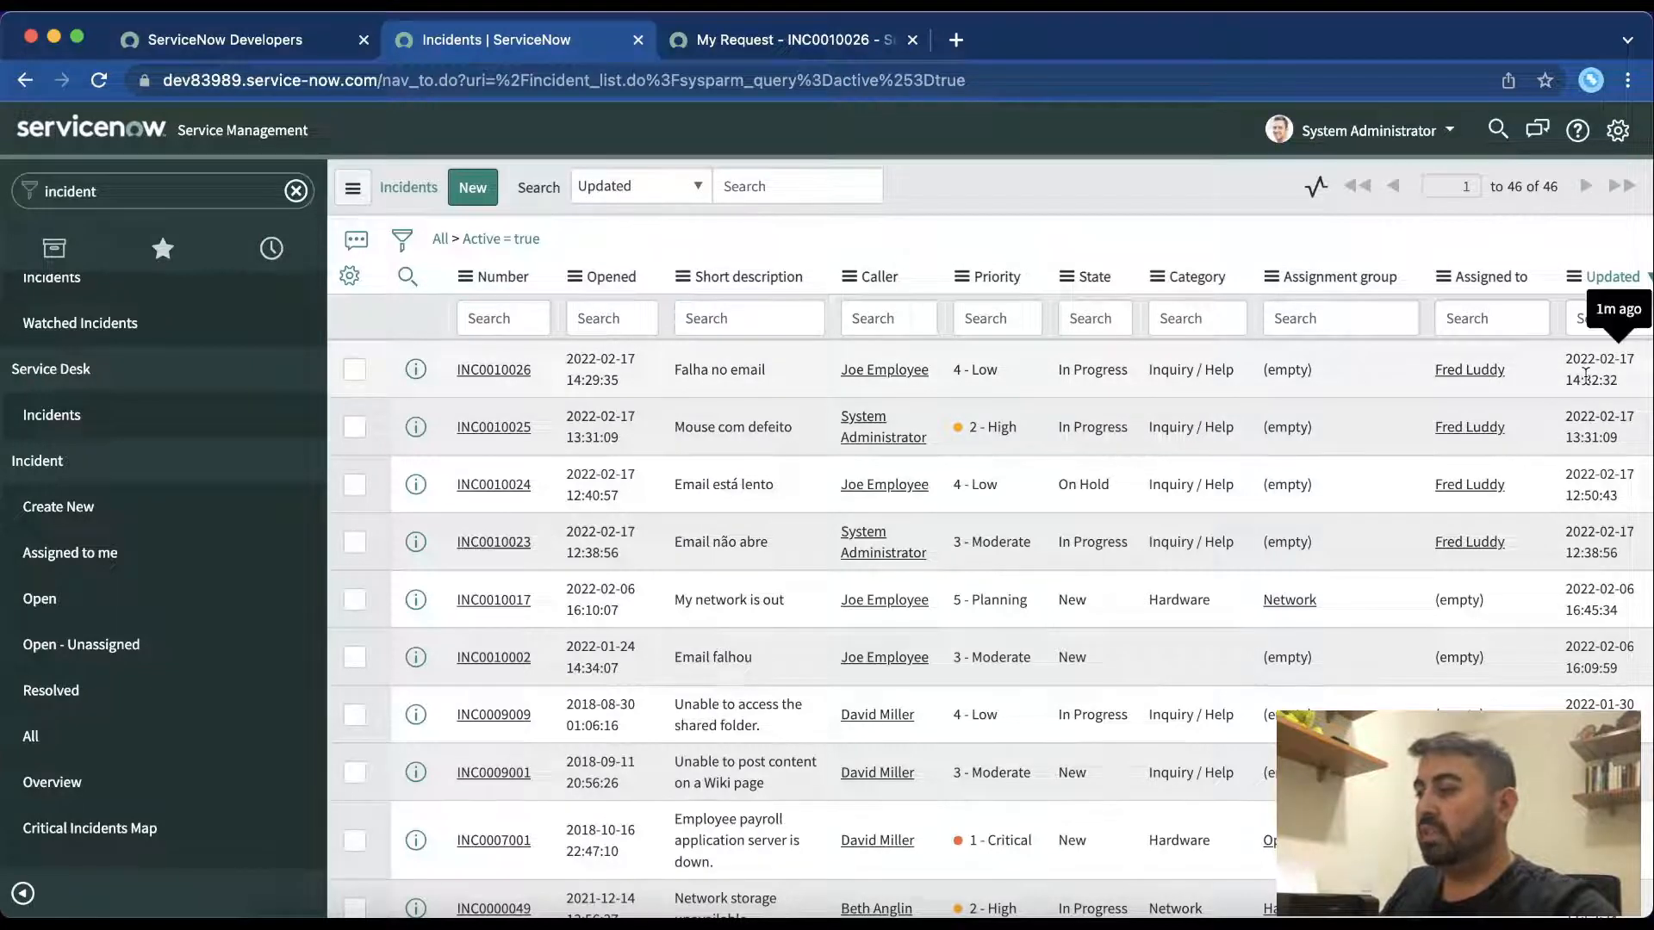
{"action": "left_click", "coordinate": [1600, 285]}
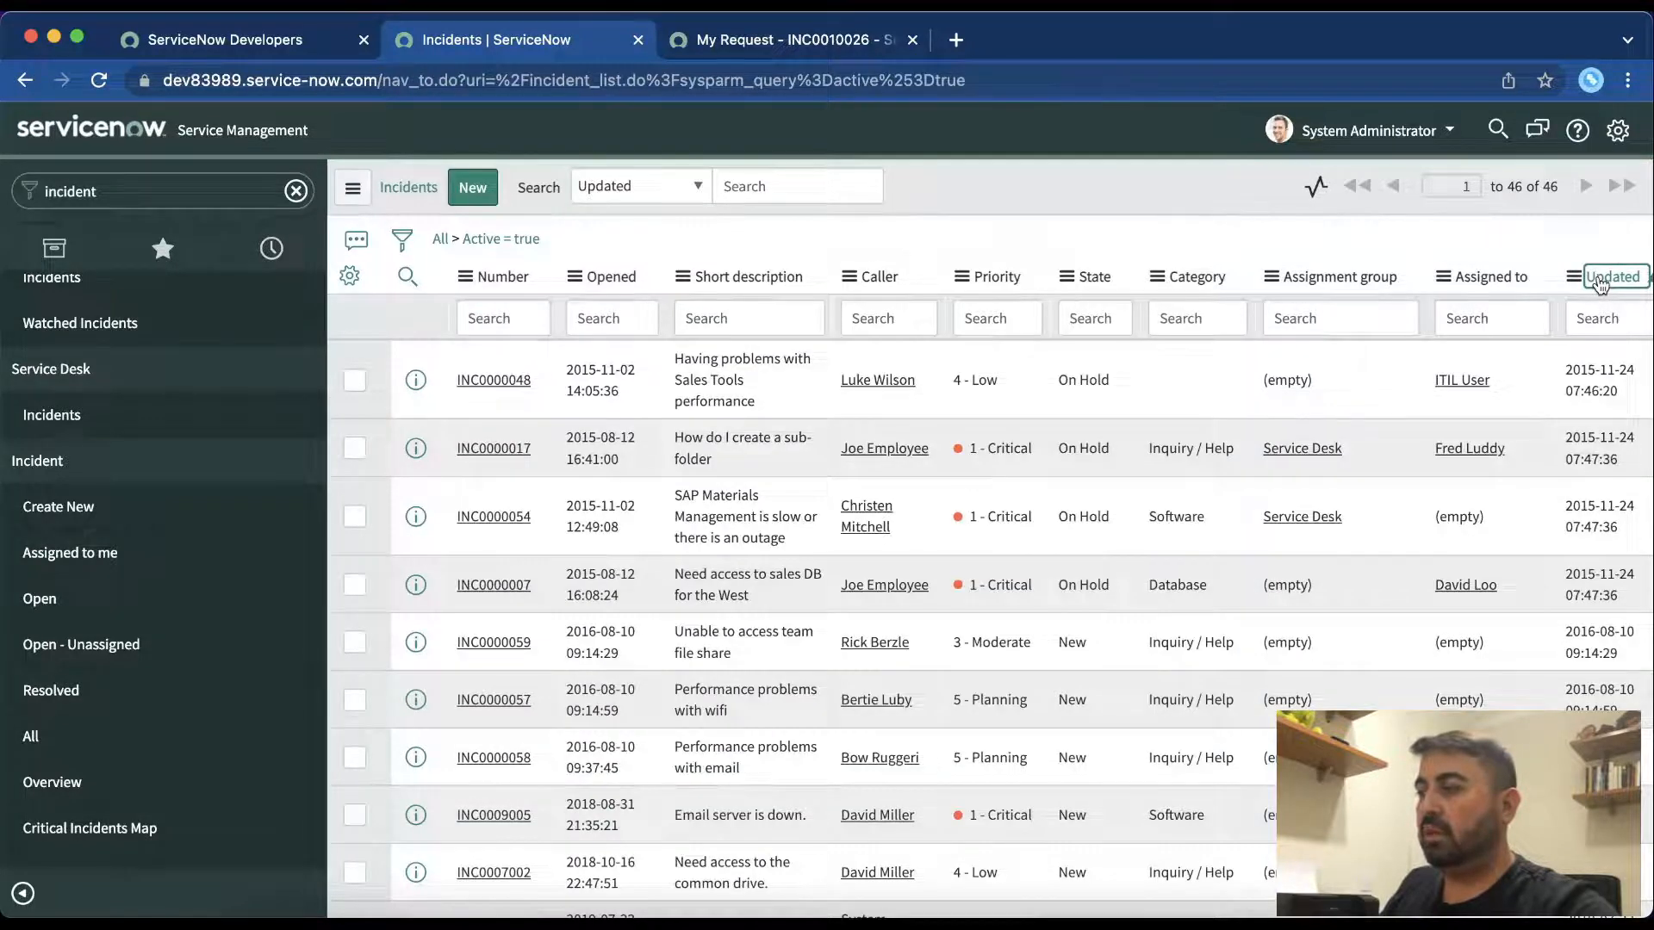
{"action": "left_click", "coordinate": [1600, 285]}
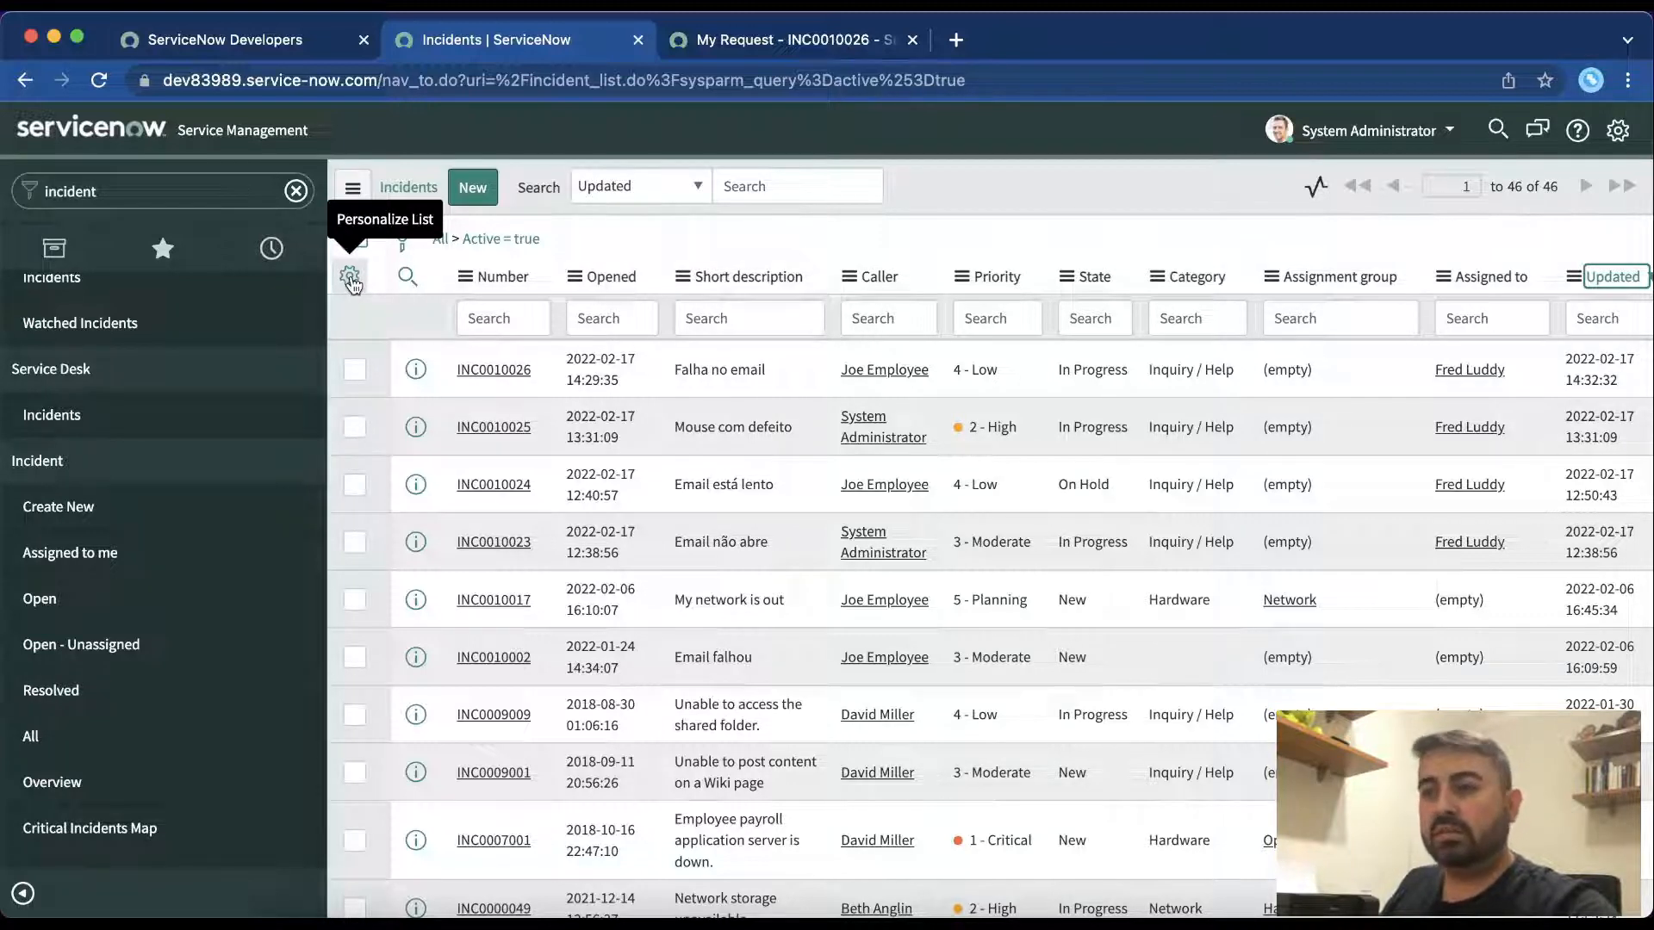
Step: Review the available and selected columns in the incident list's personalization settings, keeping the current column selection
{"action": "left_click", "coordinate": [350, 278]}
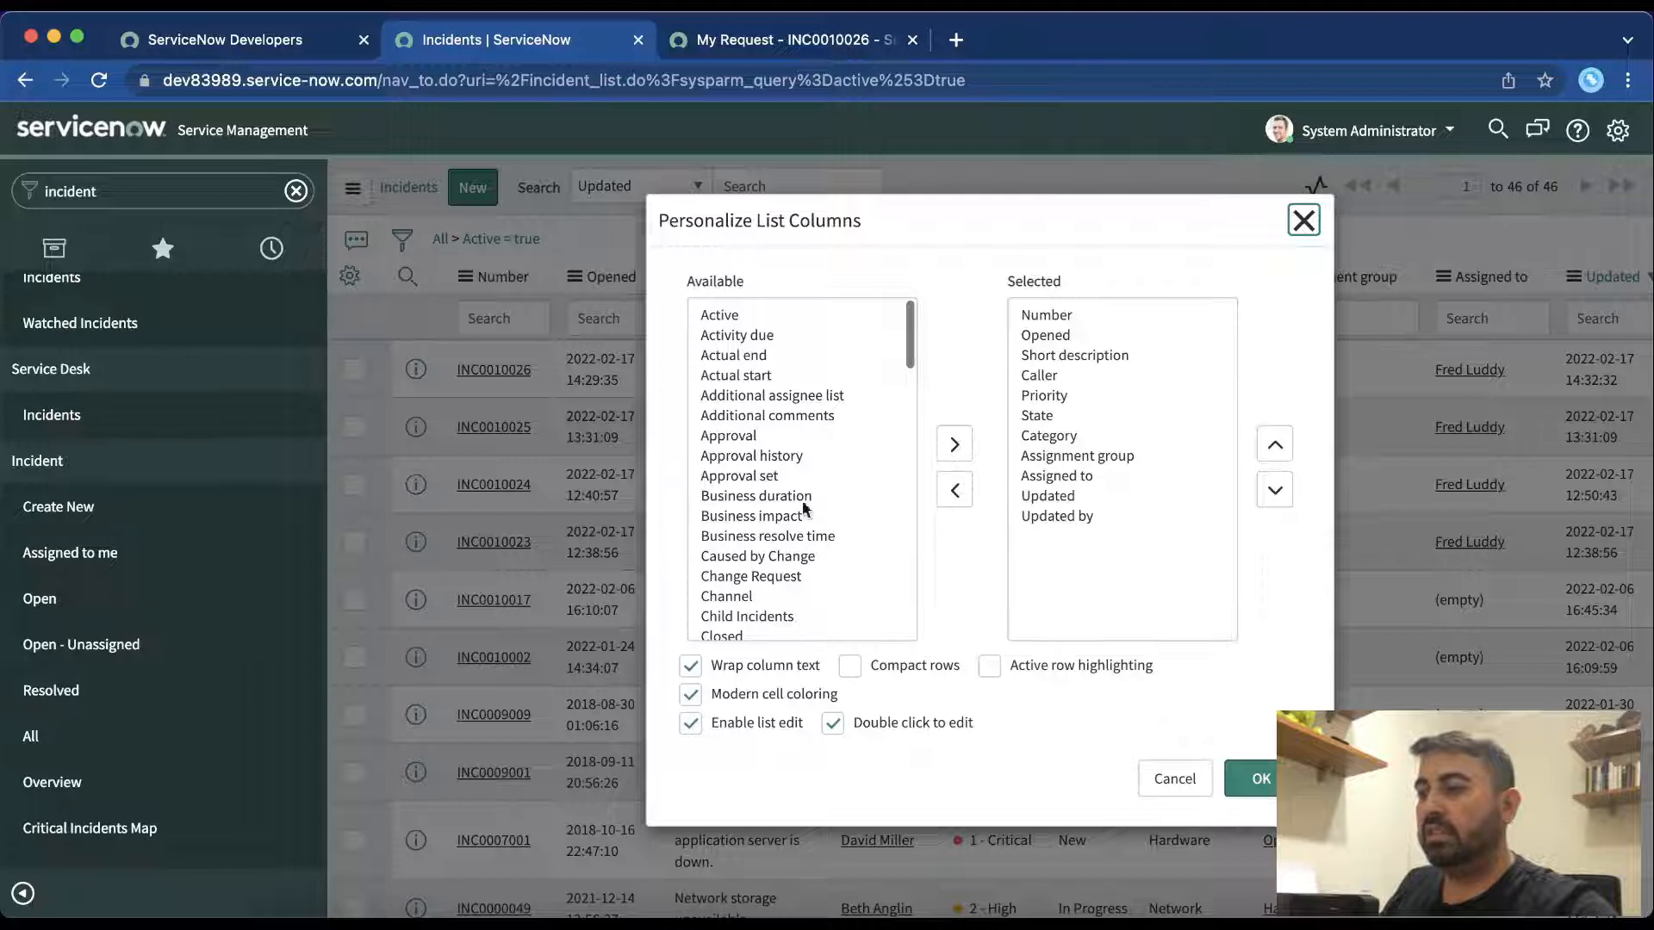
{"action": "left_click", "coordinate": [786, 498]}
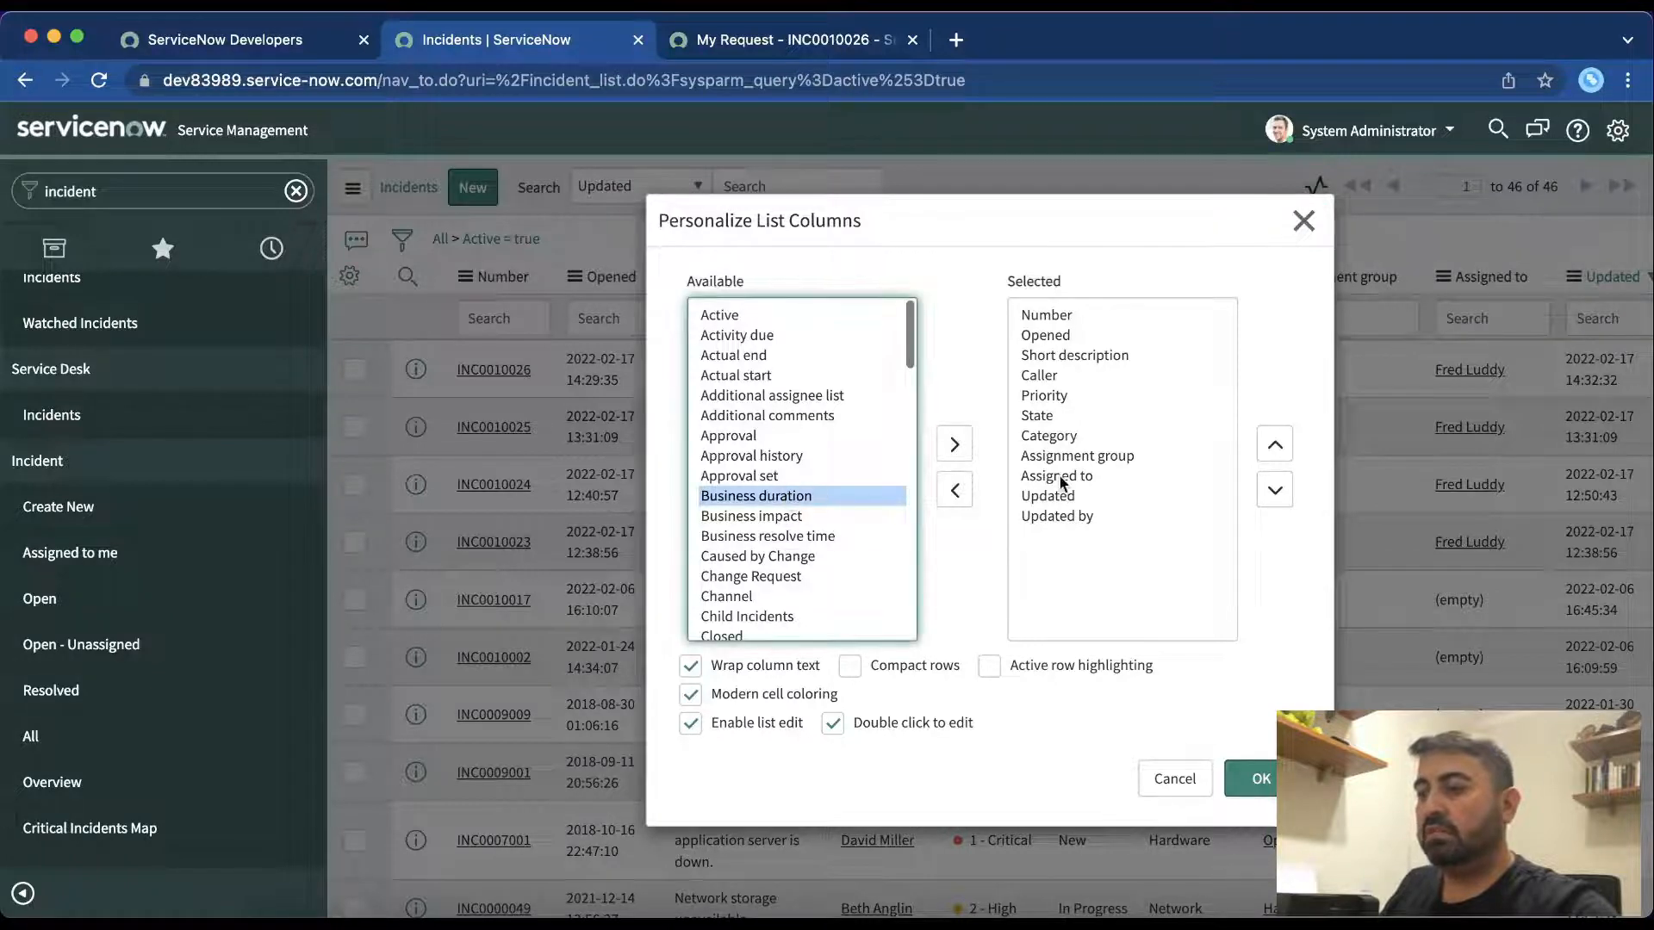
{"action": "left_click", "coordinate": [1259, 778]}
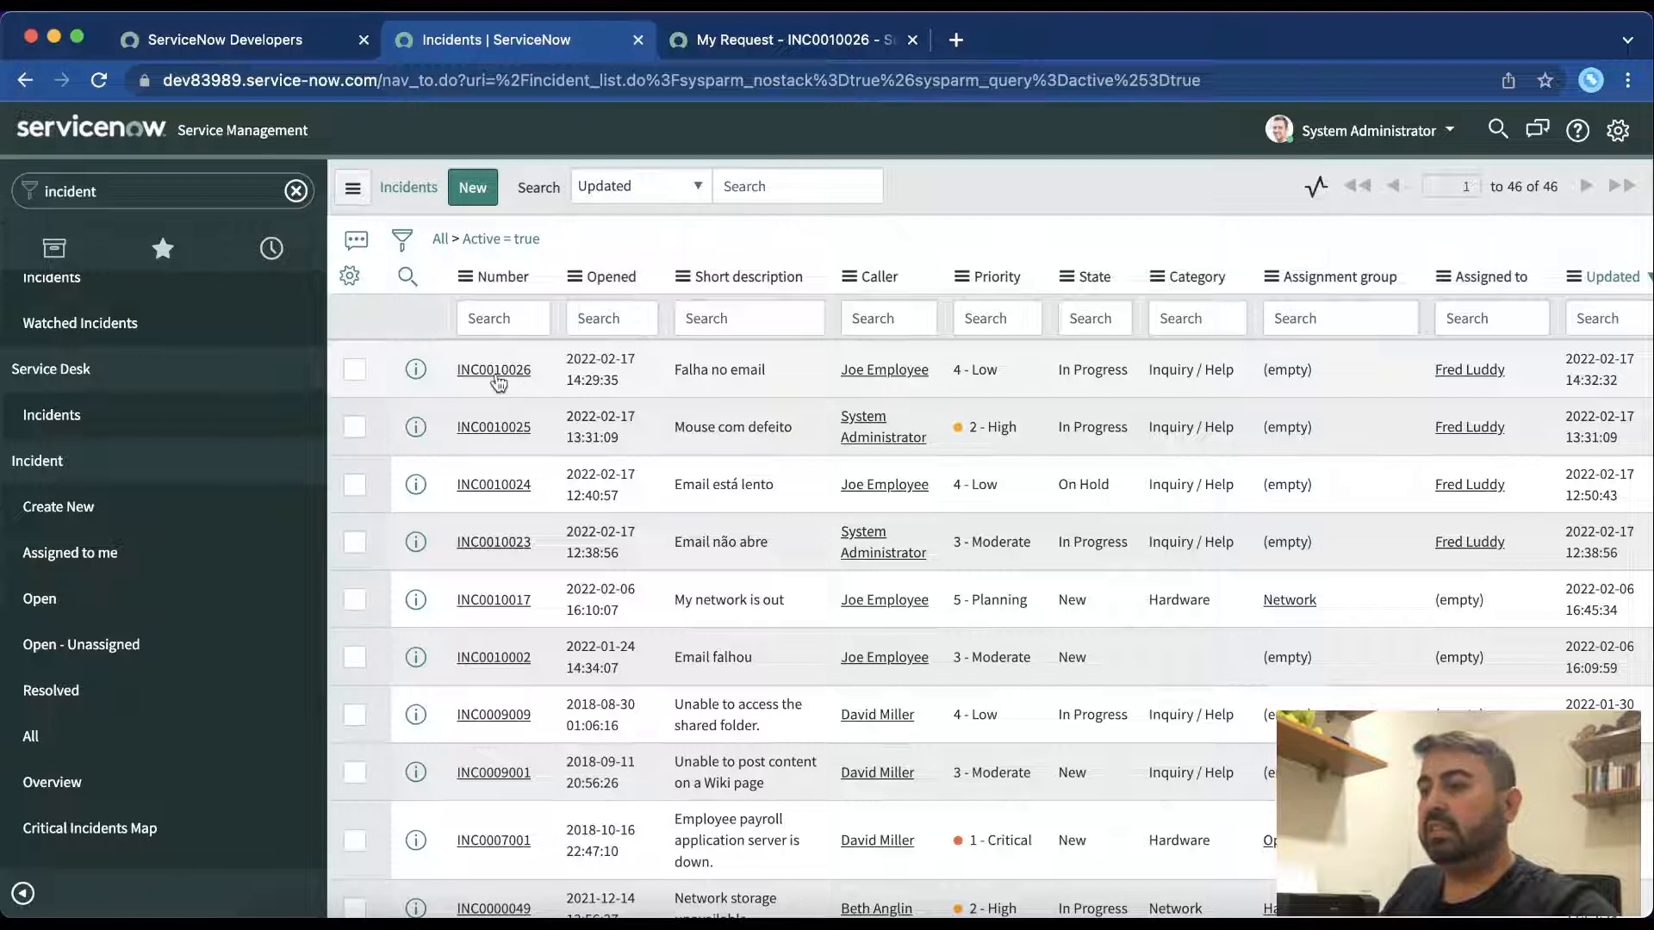
Step: Open the "Falha no email" incident record and compare its Assigned to field with the end user's portal request
{"action": "left_click", "coordinate": [498, 374]}
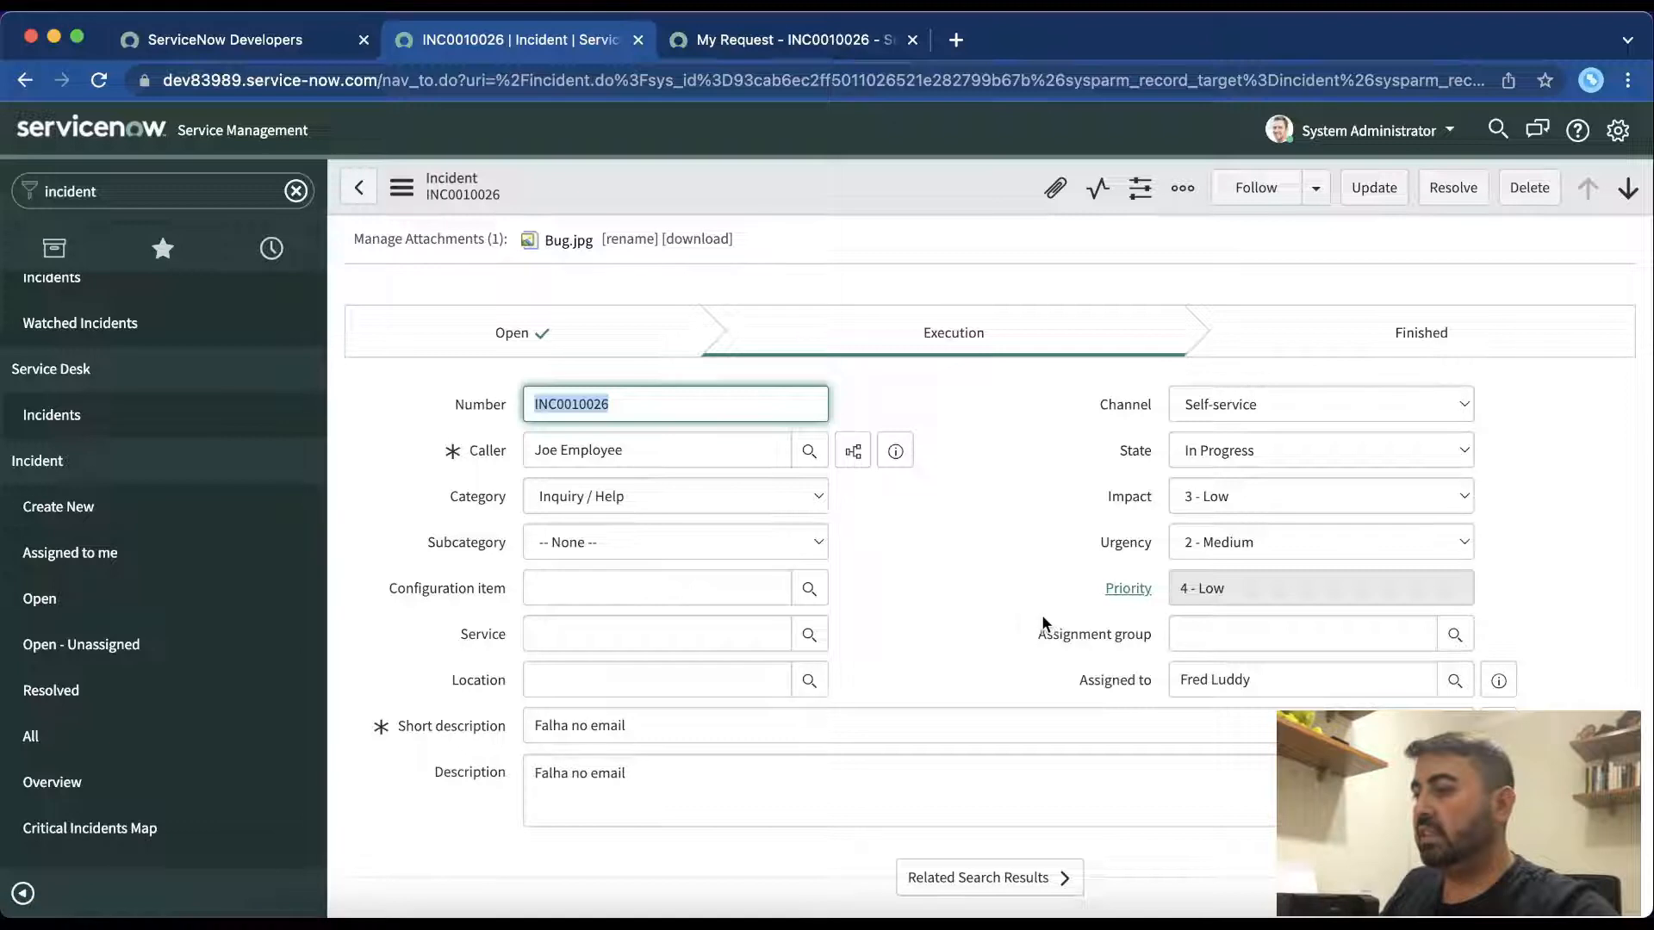
{"action": "left_click", "coordinate": [1300, 676]}
{"action": "left_click_drag", "start_coordinate": [1093, 657], "coordinate": [1094, 659]}
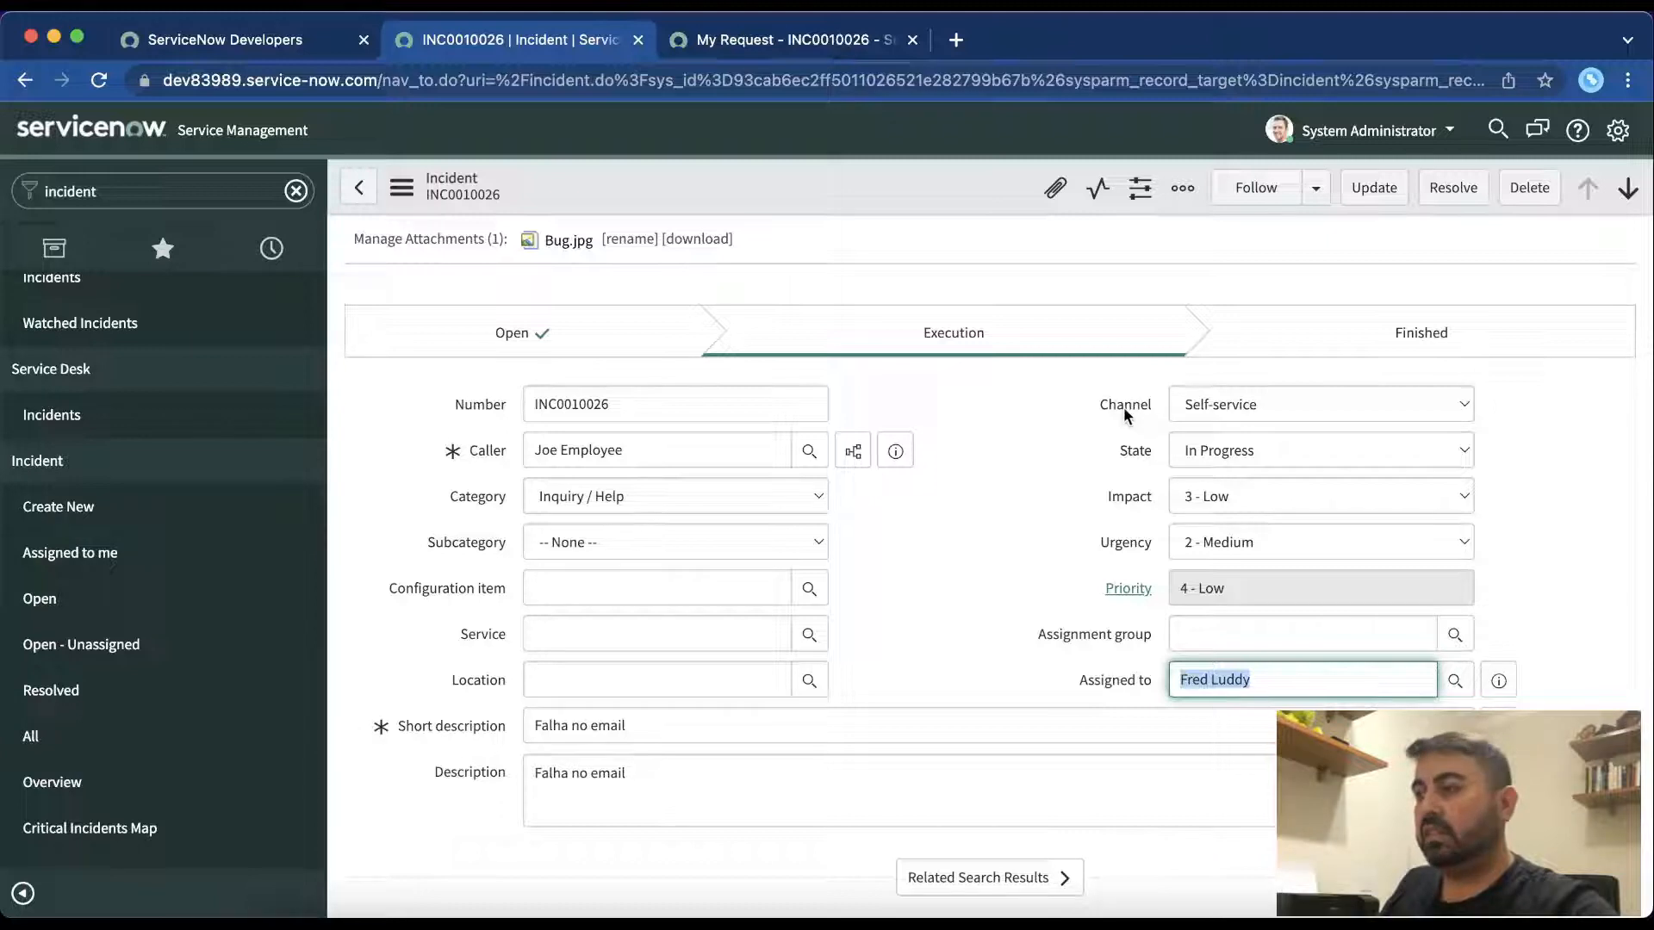
{"action": "left_click", "coordinate": [749, 40]}
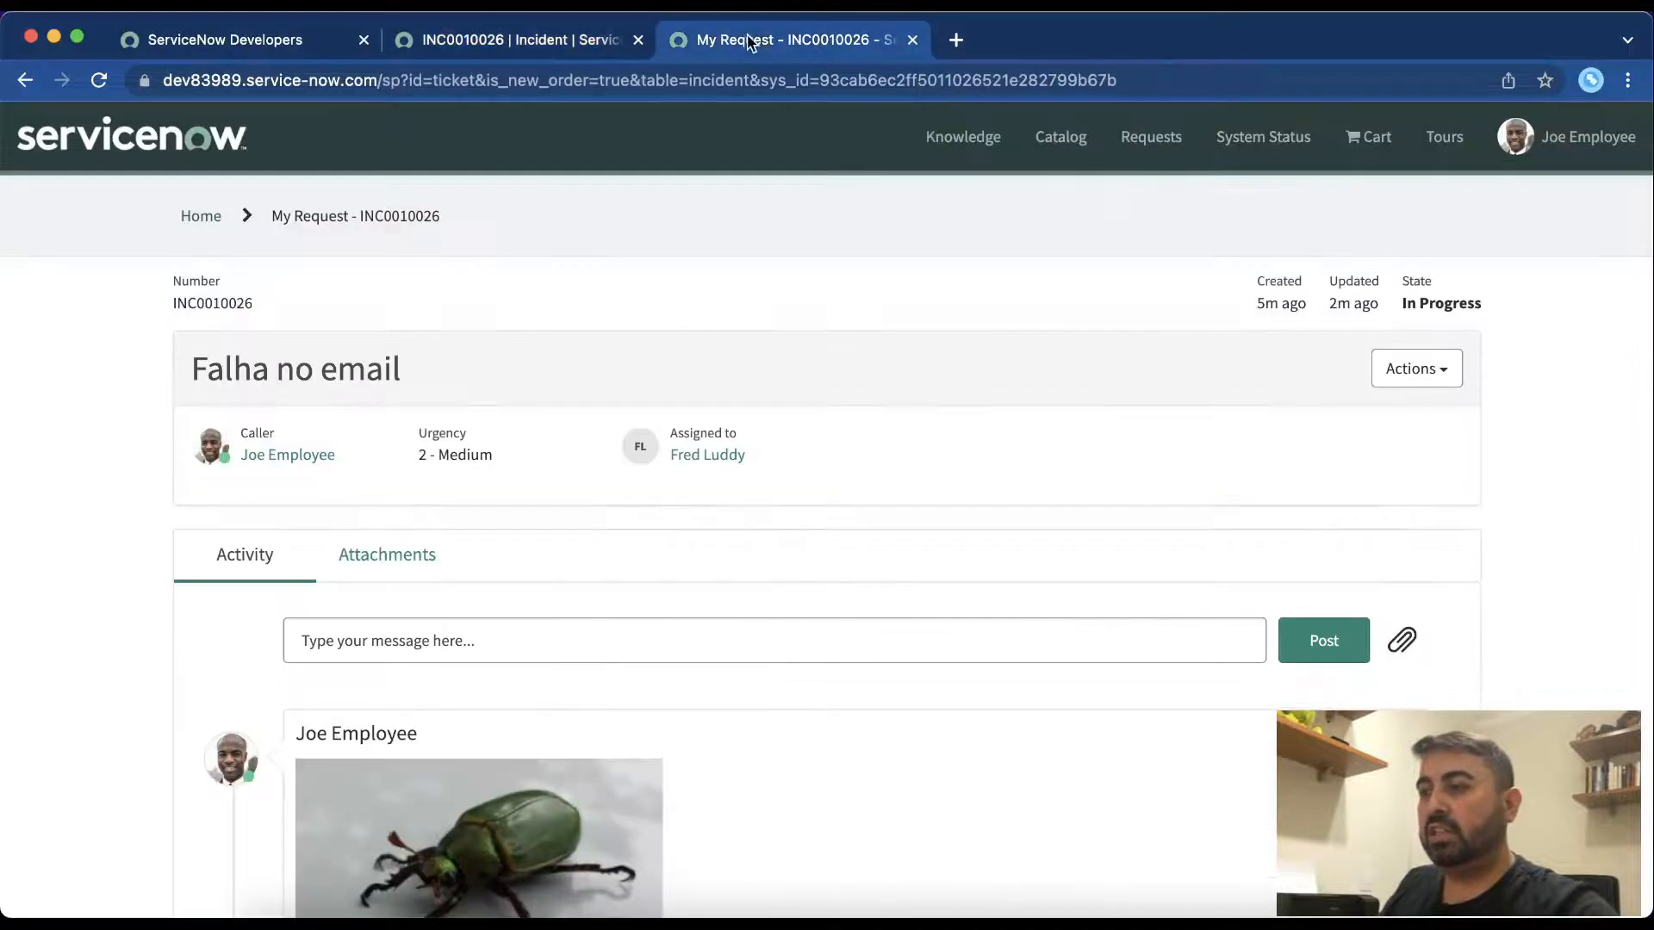
{"action": "left_click", "coordinate": [530, 43]}
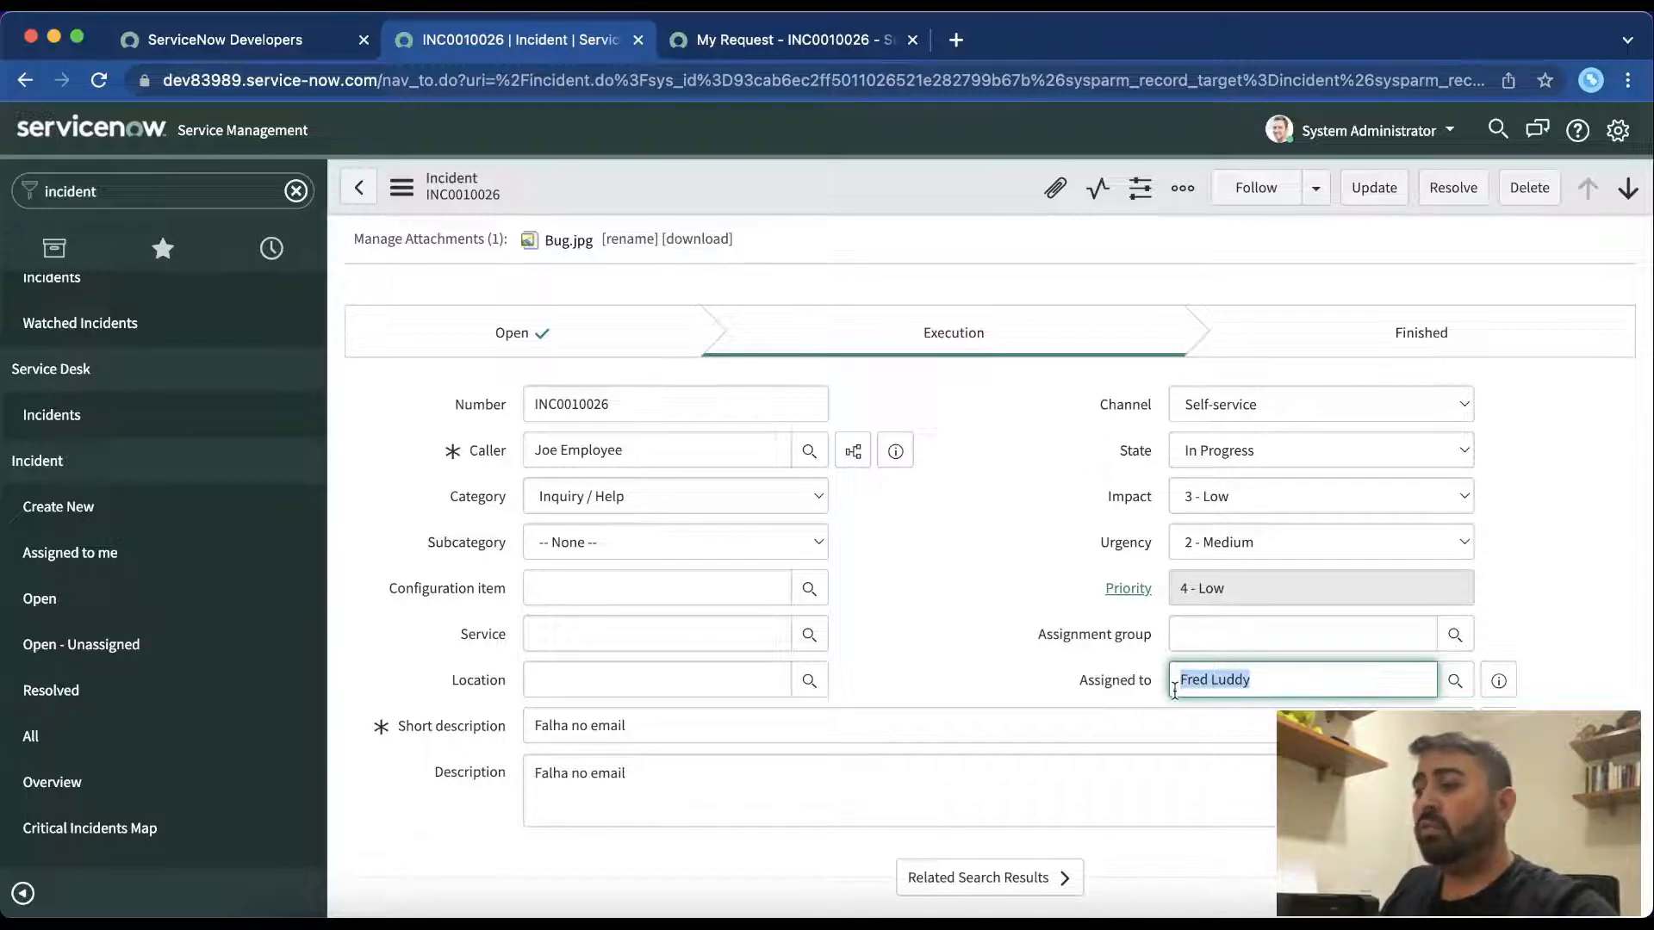
{"action": "left_click", "coordinate": [1269, 681]}
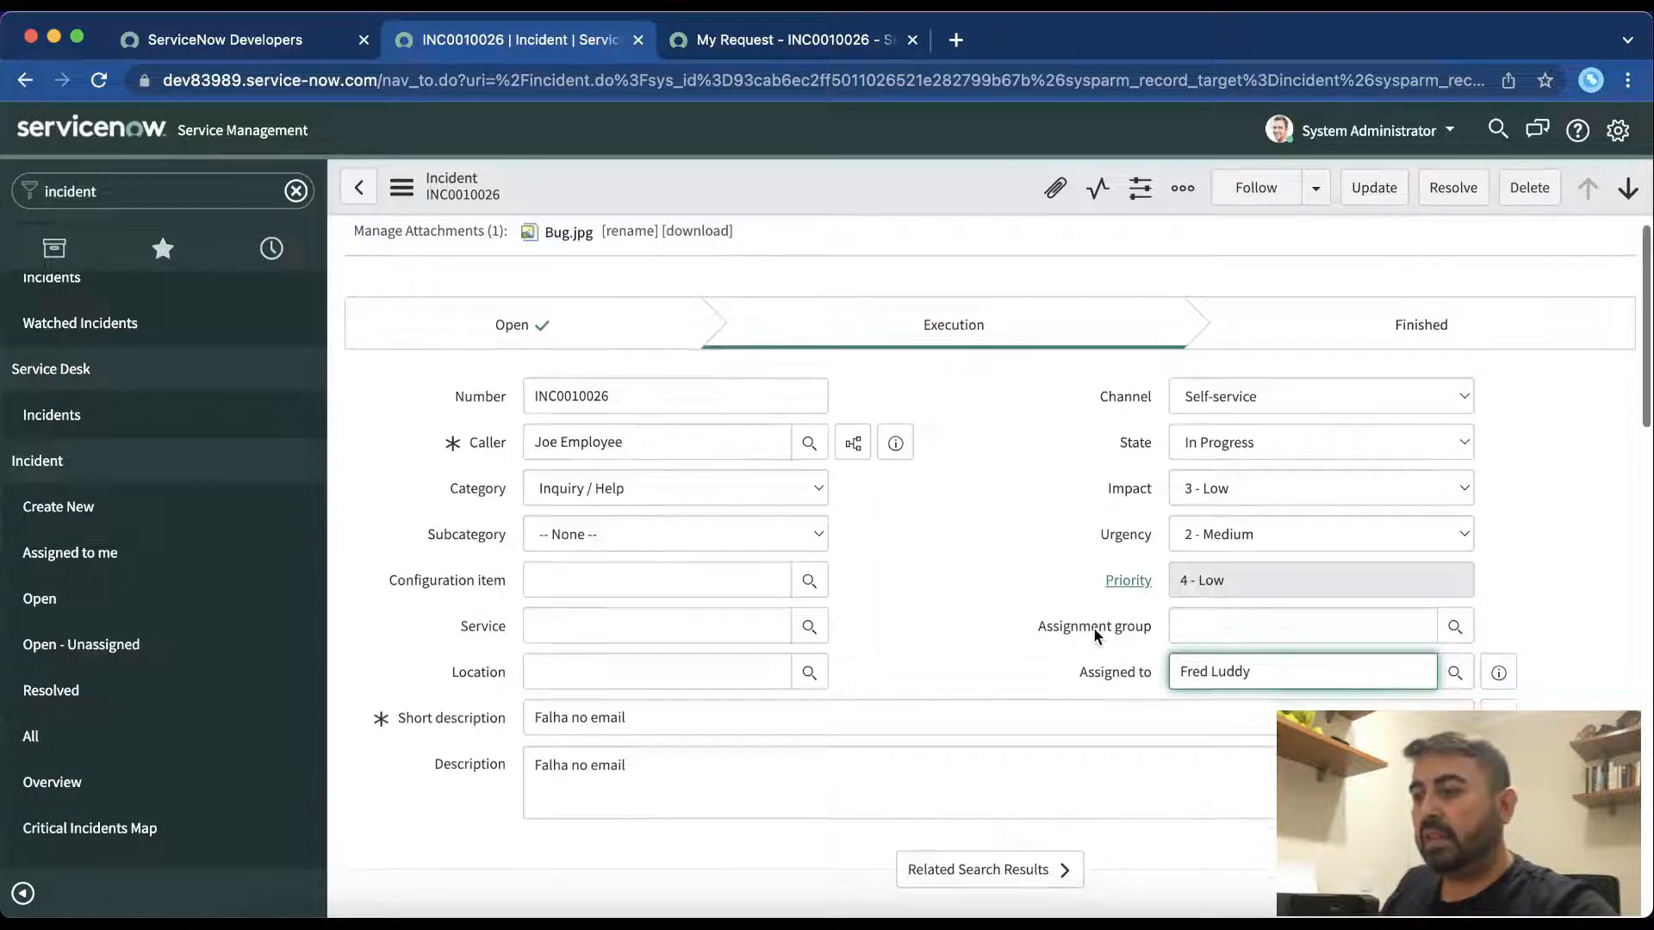
Step: Compare the incident's short description and description with the title of the end user's portal request
{"action": "scroll", "coordinate": [1093, 629], "scroll_direction": "down", "scroll_amount": 2}
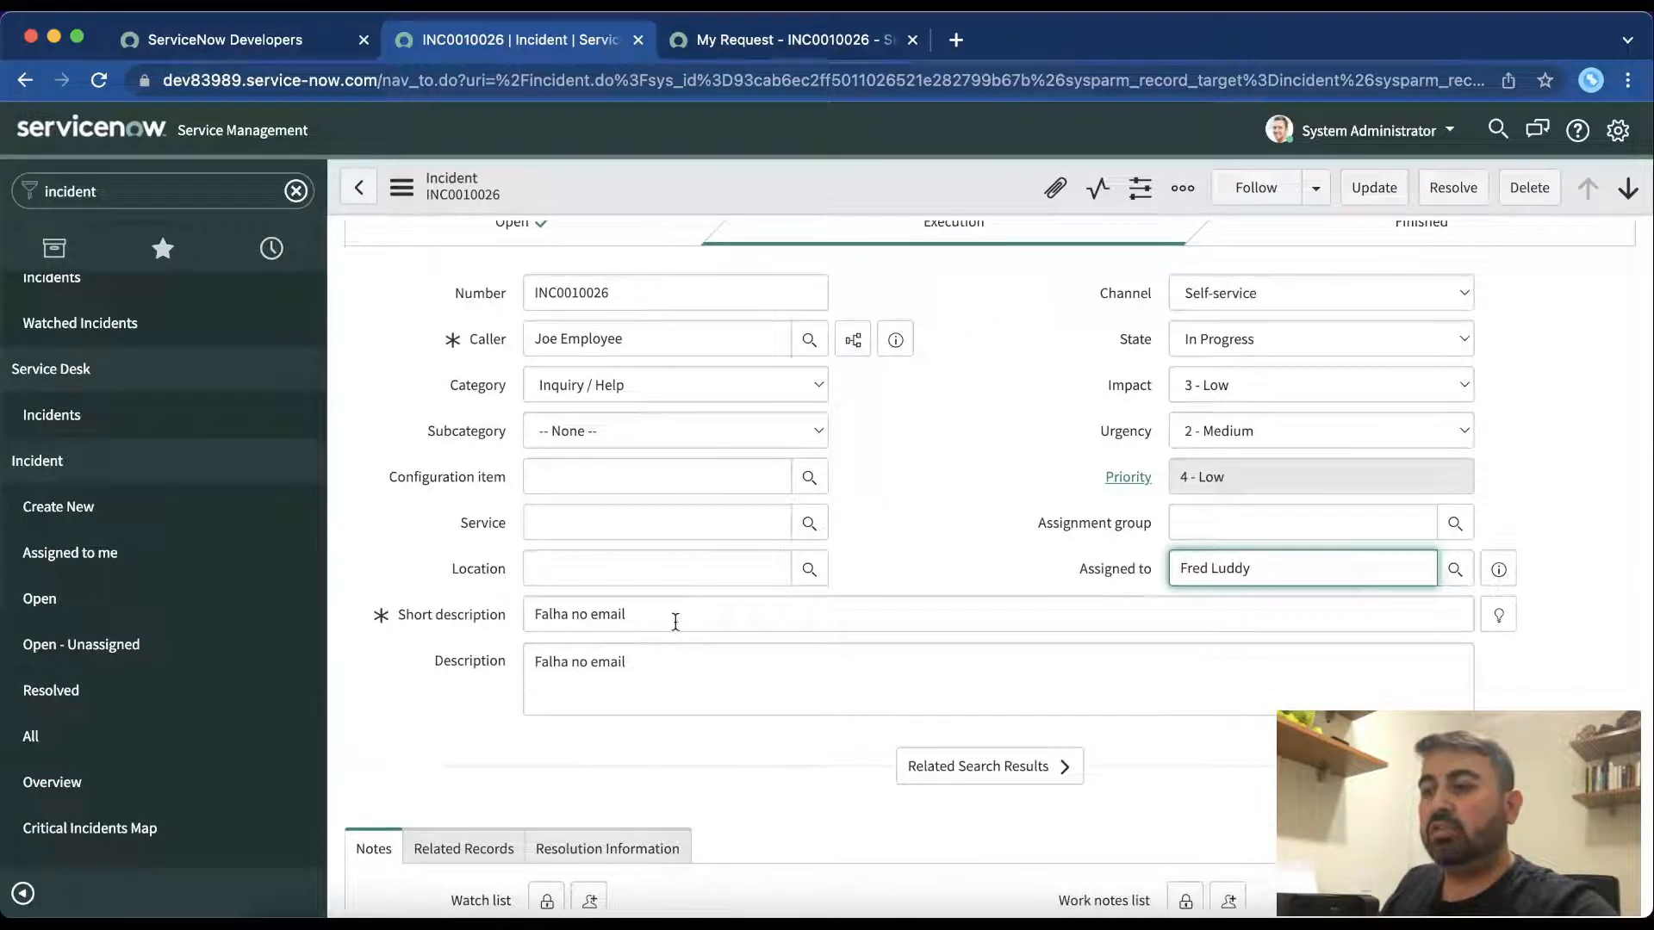
{"action": "left_click_drag", "start_coordinate": [677, 610], "coordinate": [442, 591]}
{"action": "left_click_drag", "start_coordinate": [667, 651], "coordinate": [536, 653]}
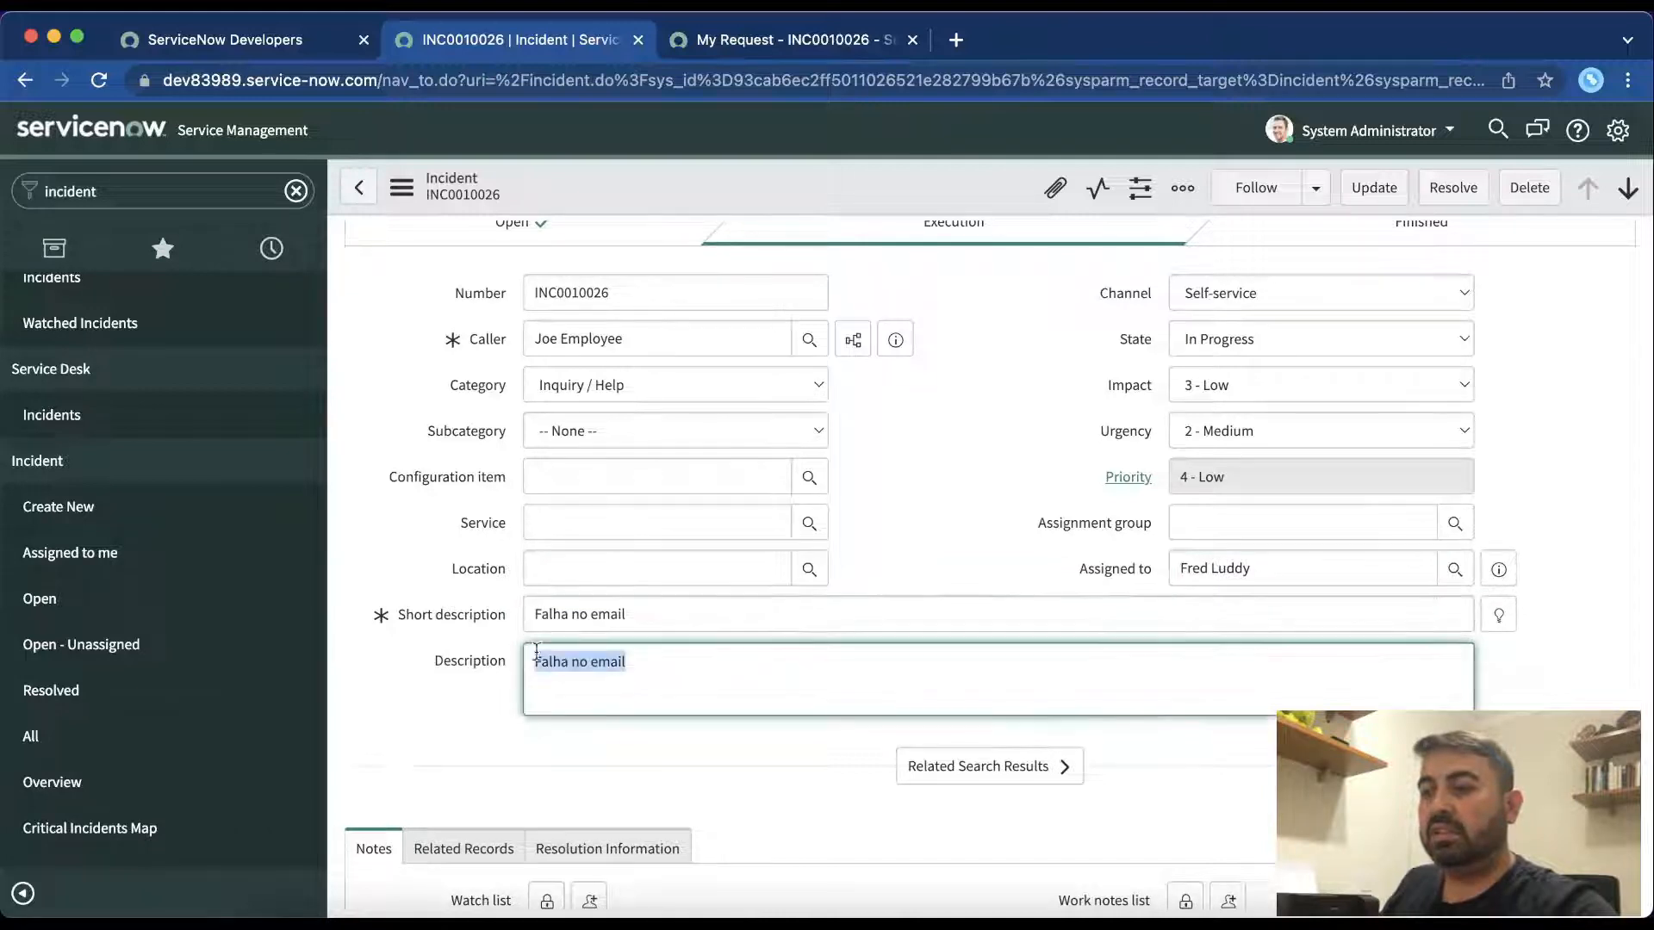
{"action": "left_click", "coordinate": [775, 39]}
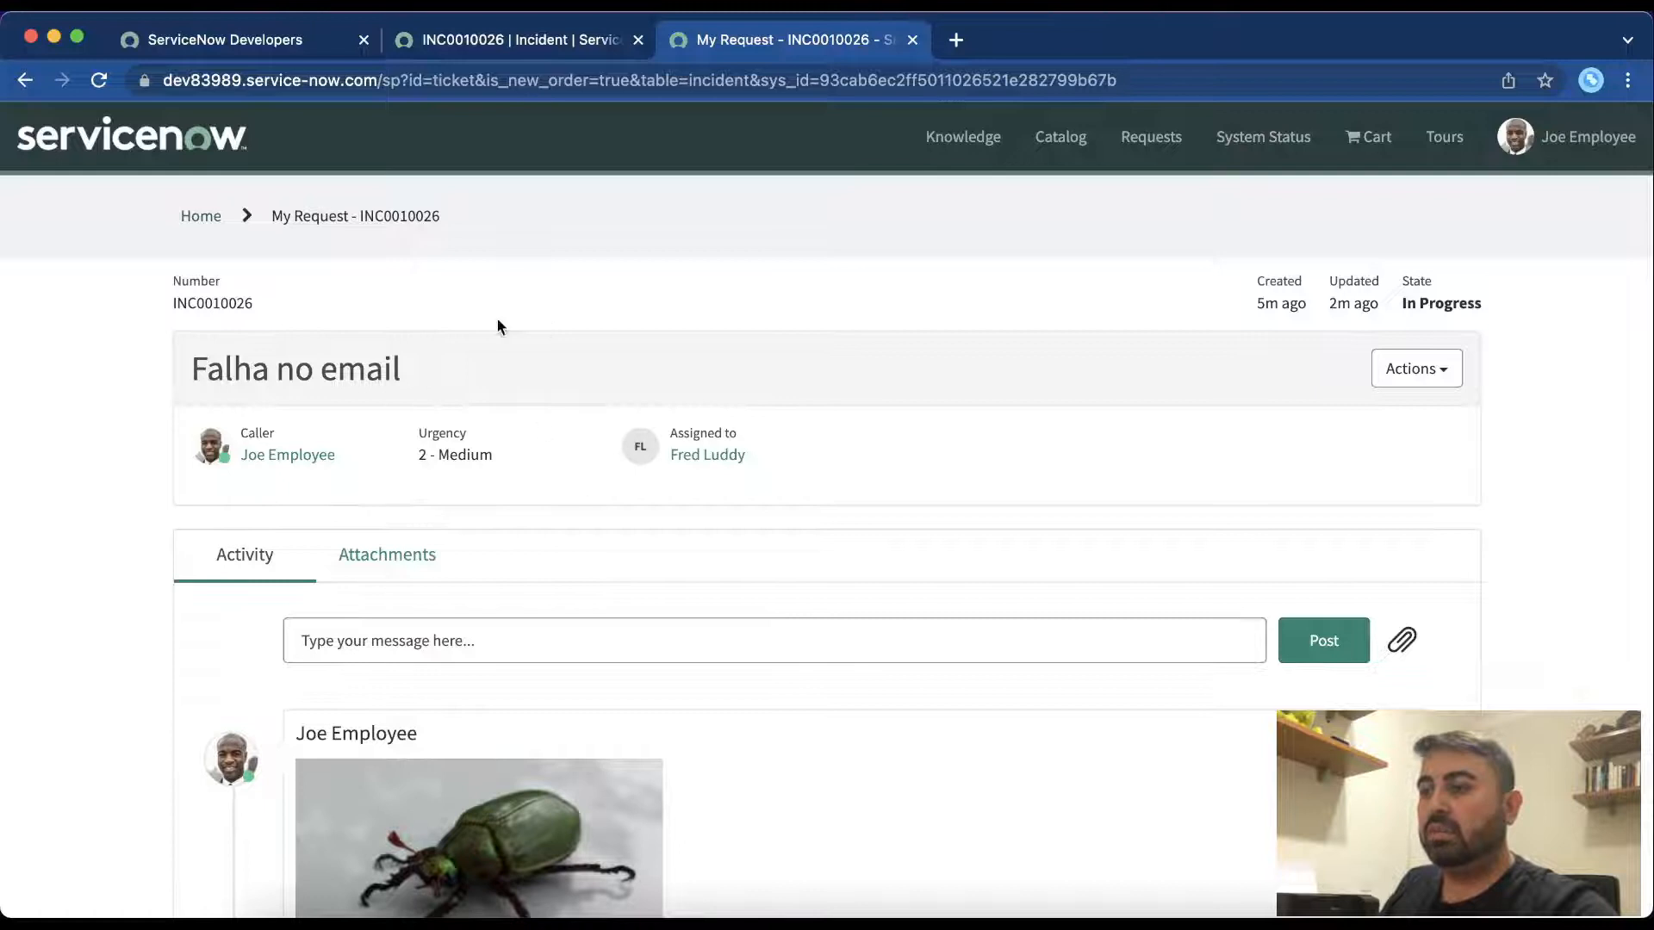
{"action": "left_click", "coordinate": [516, 39]}
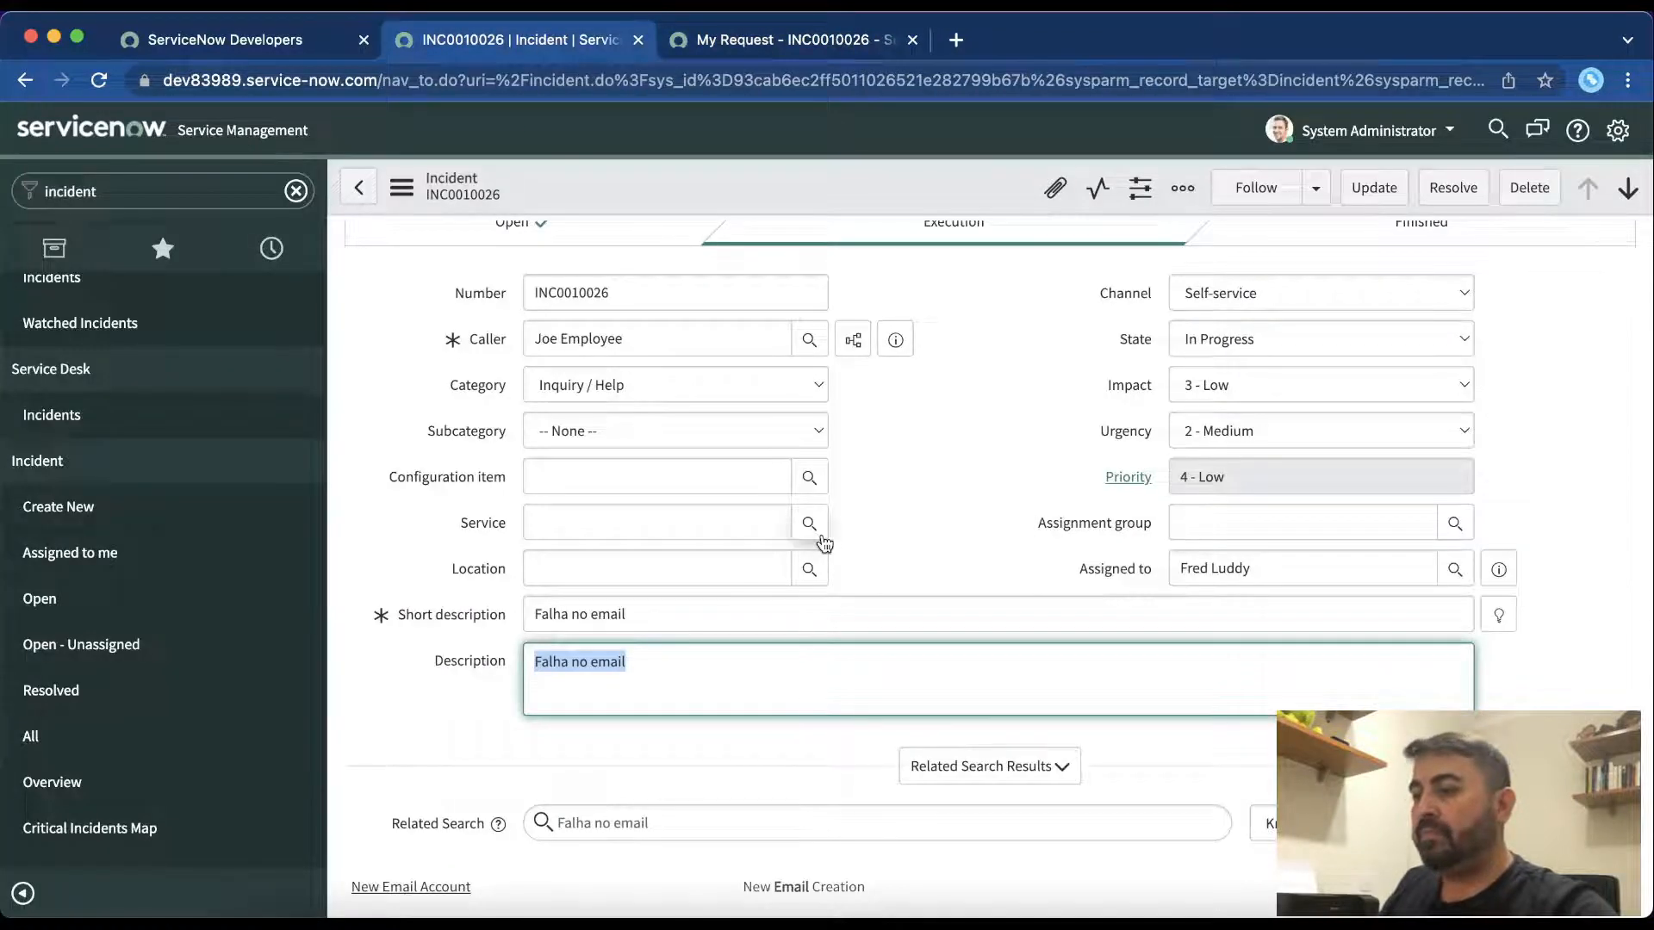
Step: Examine the Knowledge & Catalog suggestions in the incident's related search results and the form fields above them
{"action": "scroll", "coordinate": [827, 700], "scroll_direction": "down", "scroll_amount": 1}
{"action": "scroll", "coordinate": [826, 700], "scroll_direction": "down", "scroll_amount": 2}
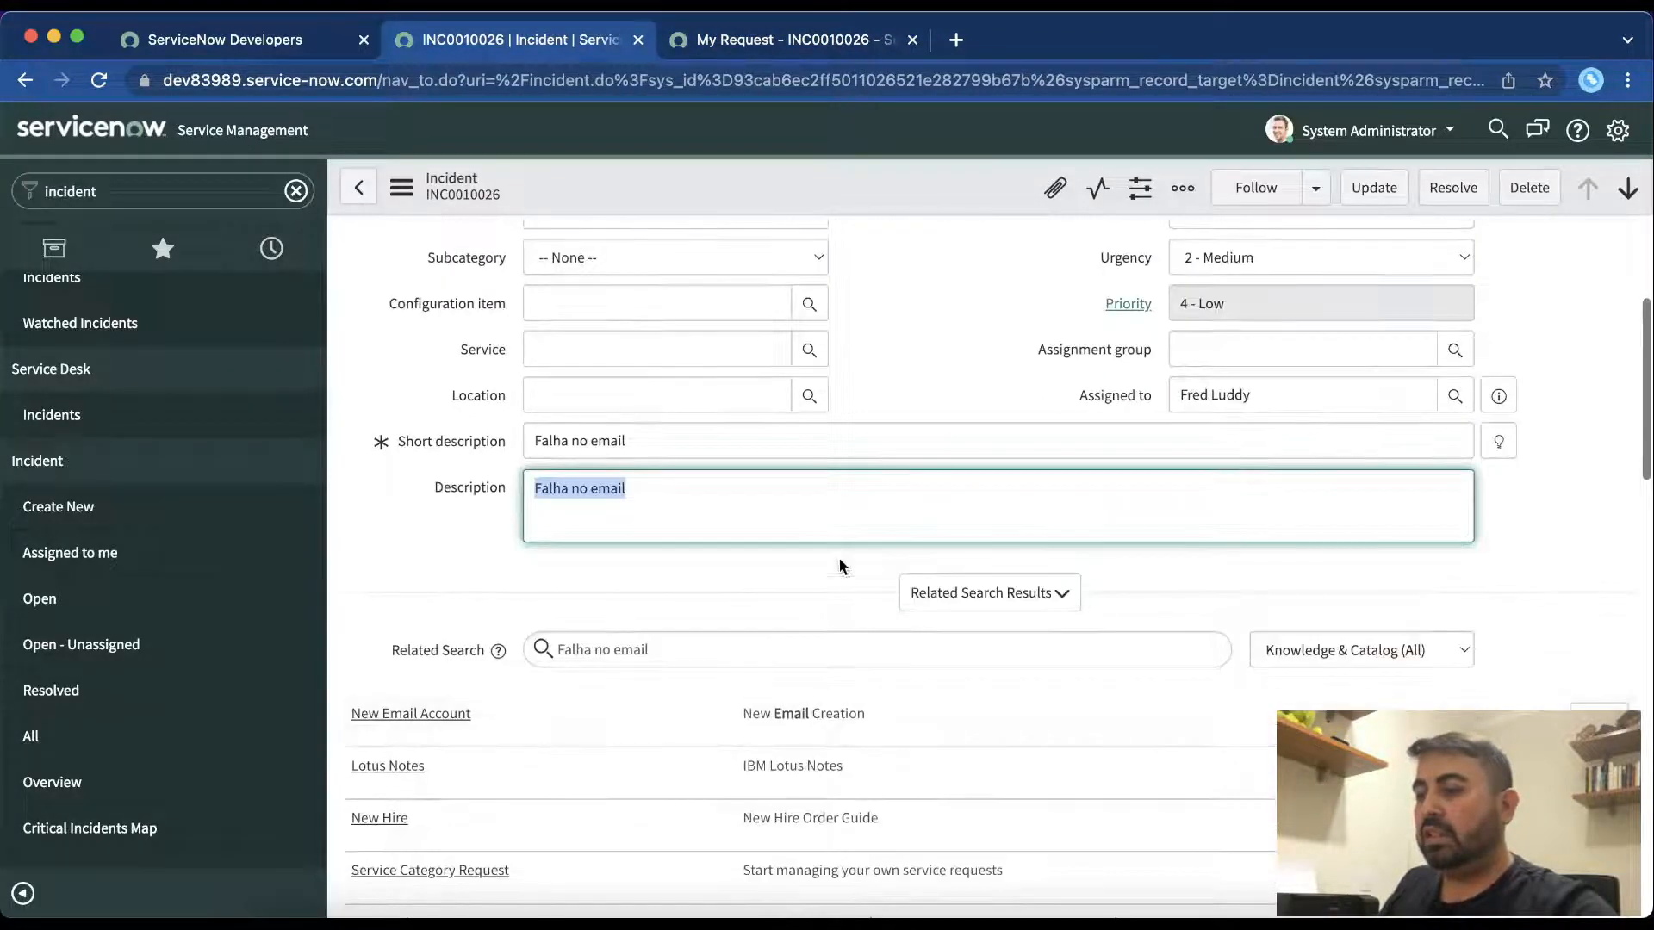
{"action": "scroll", "coordinate": [875, 650], "scroll_direction": "down", "scroll_amount": 2}
{"action": "scroll", "coordinate": [880, 659], "scroll_direction": "down", "scroll_amount": 1}
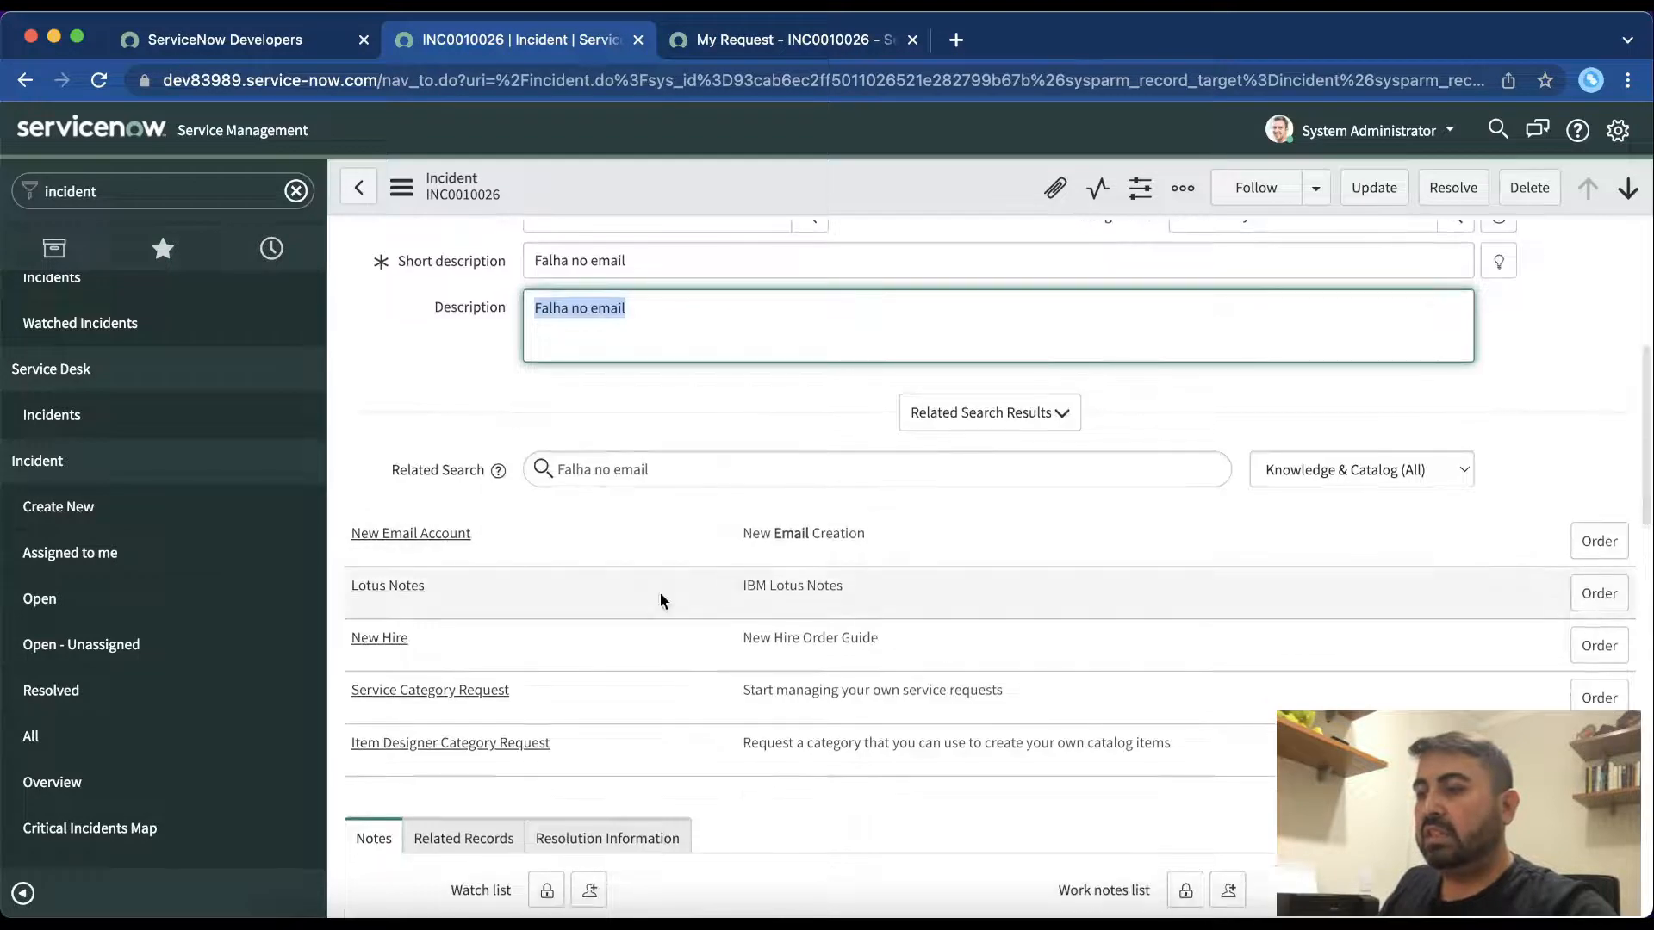
{"action": "scroll", "coordinate": [735, 417], "scroll_direction": "up", "scroll_amount": 1}
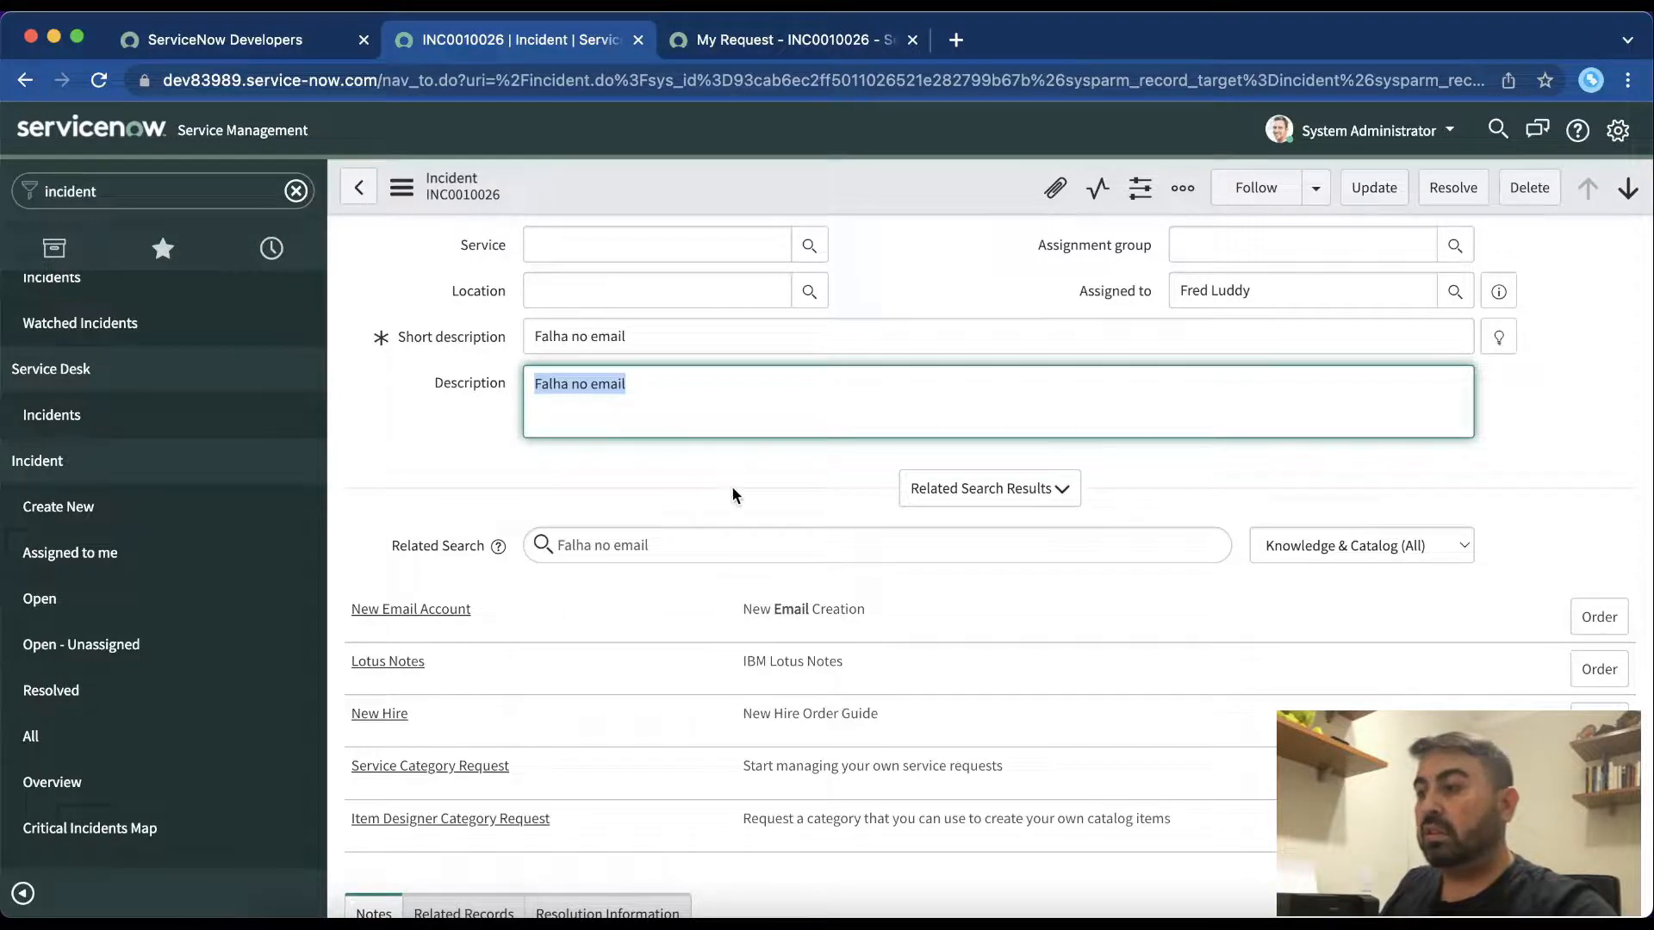
{"action": "scroll", "coordinate": [758, 491], "scroll_direction": "up", "scroll_amount": 5}
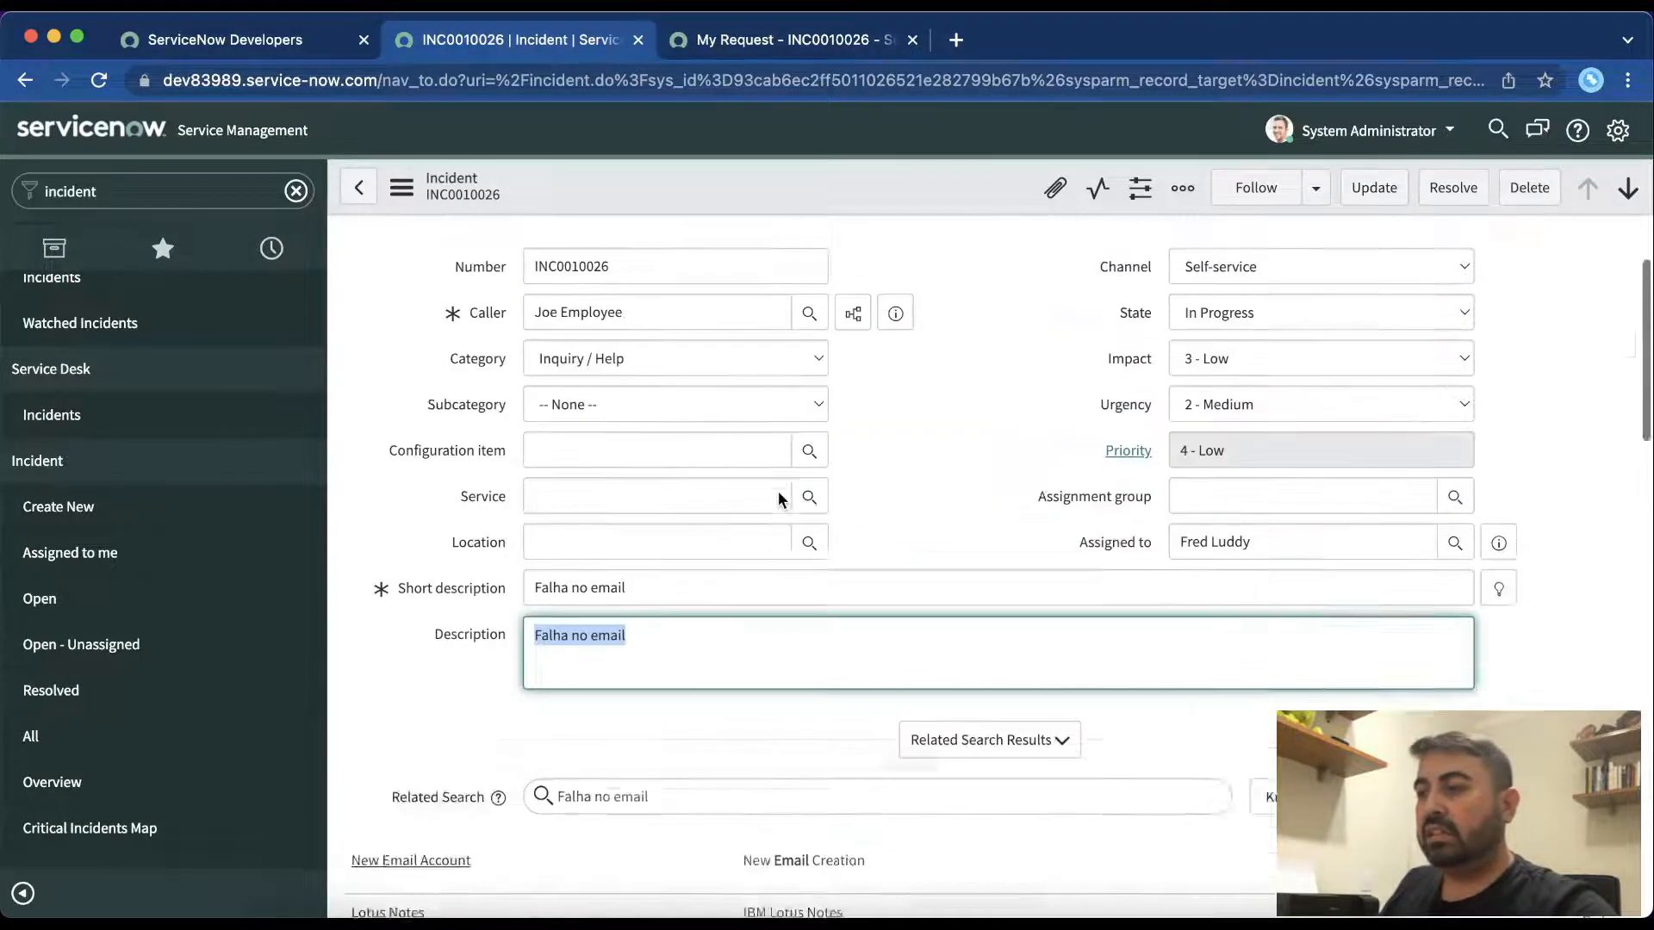
{"action": "scroll", "coordinate": [954, 643], "scroll_direction": "down", "scroll_amount": 2}
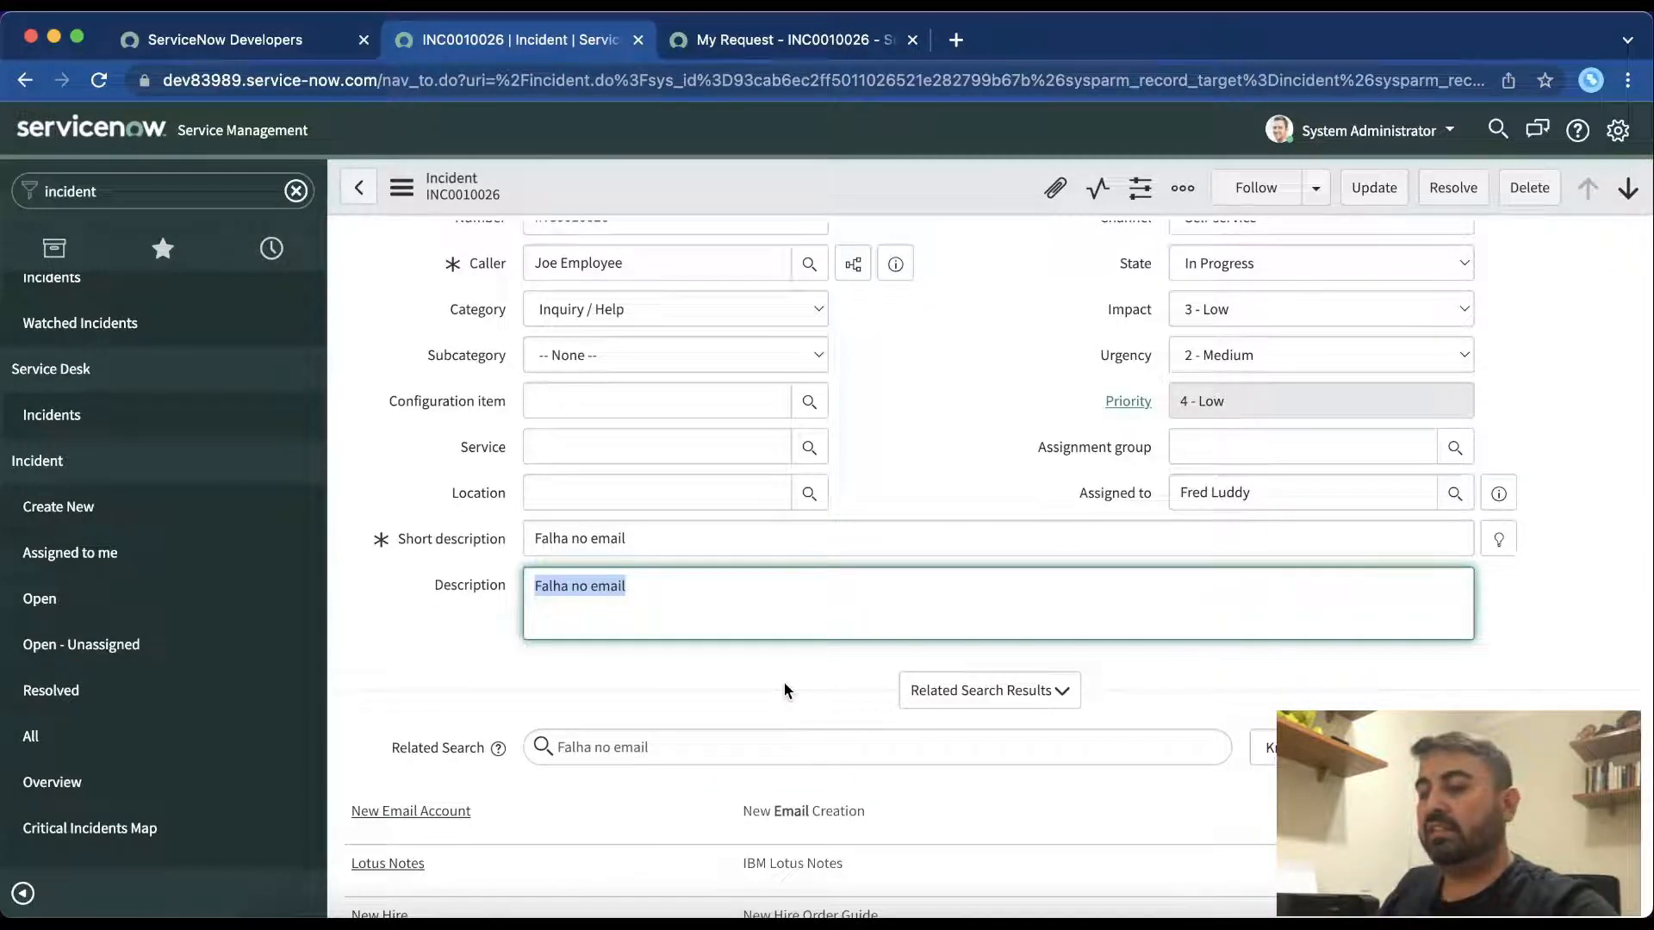
{"action": "scroll", "coordinate": [839, 675], "scroll_direction": "down", "scroll_amount": 1}
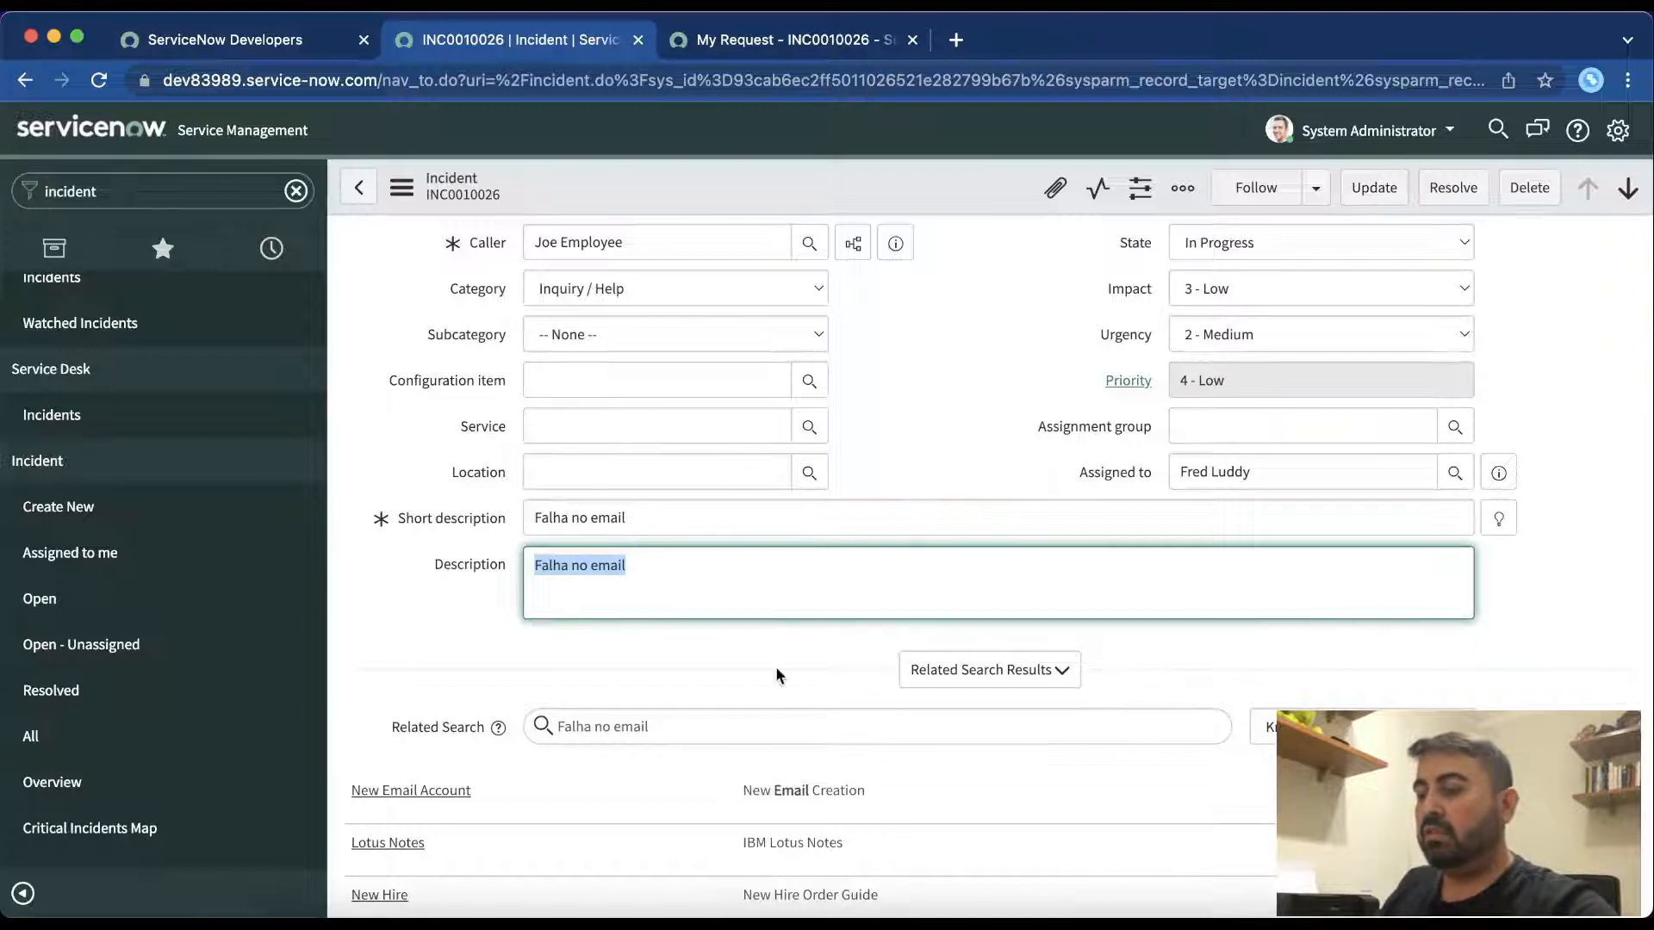
{"action": "scroll", "coordinate": [817, 677], "scroll_direction": "down", "scroll_amount": 2}
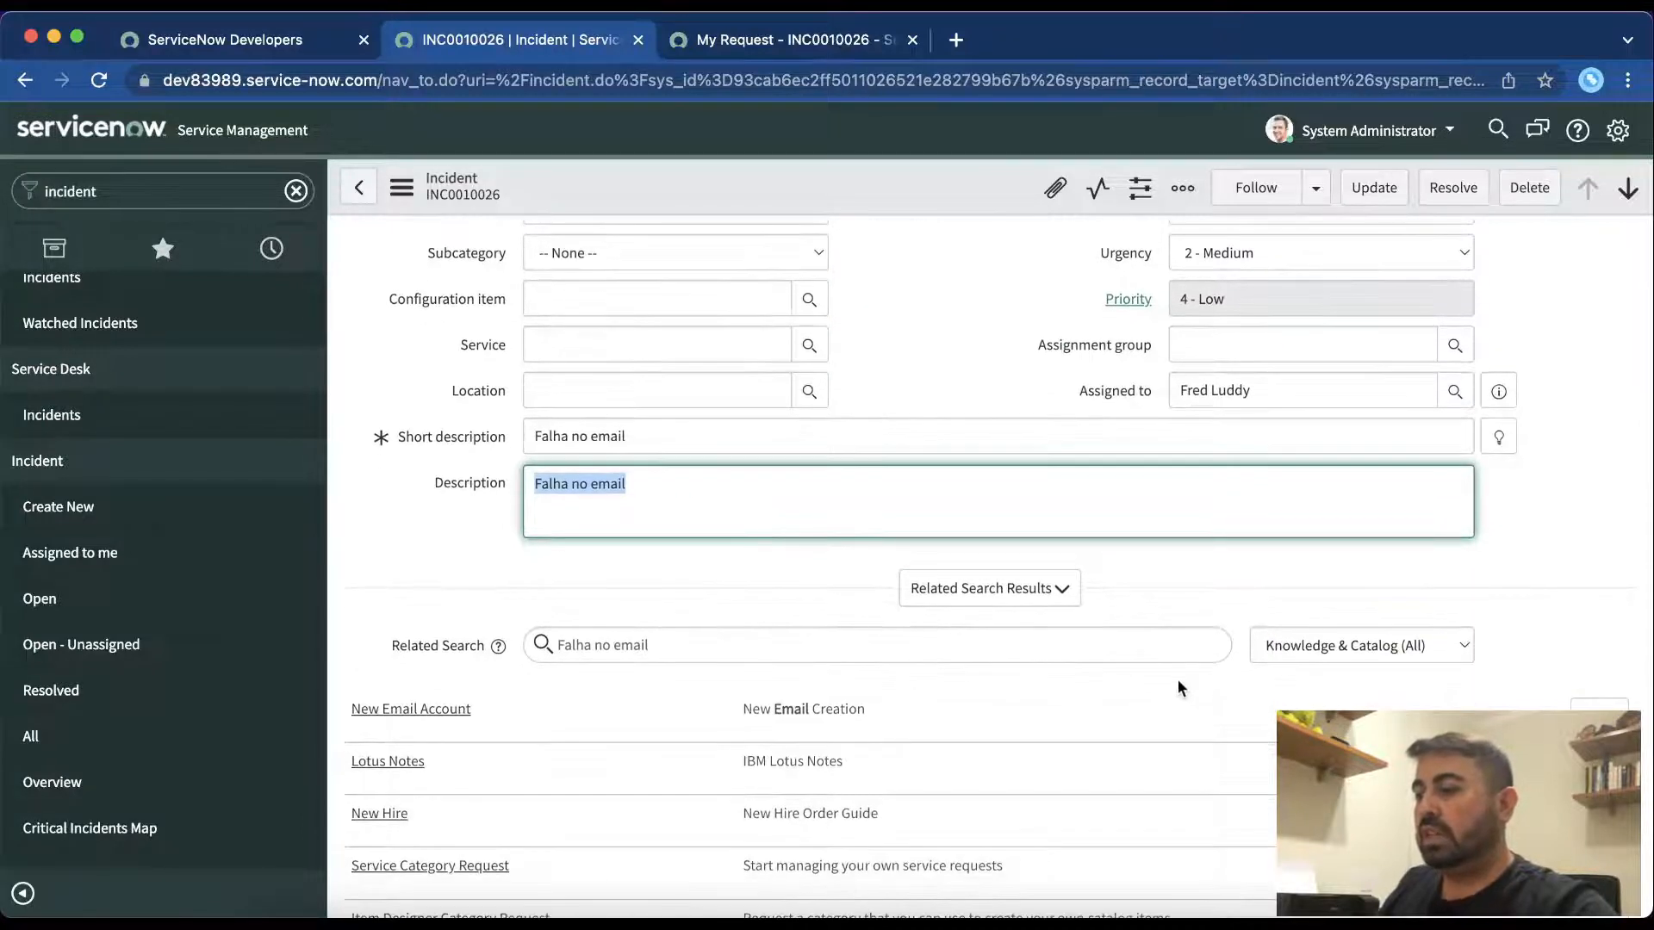
{"action": "scroll", "coordinate": [1201, 689], "scroll_direction": "down", "scroll_amount": 2}
{"action": "scroll", "coordinate": [1201, 686], "scroll_direction": "down", "scroll_amount": 1}
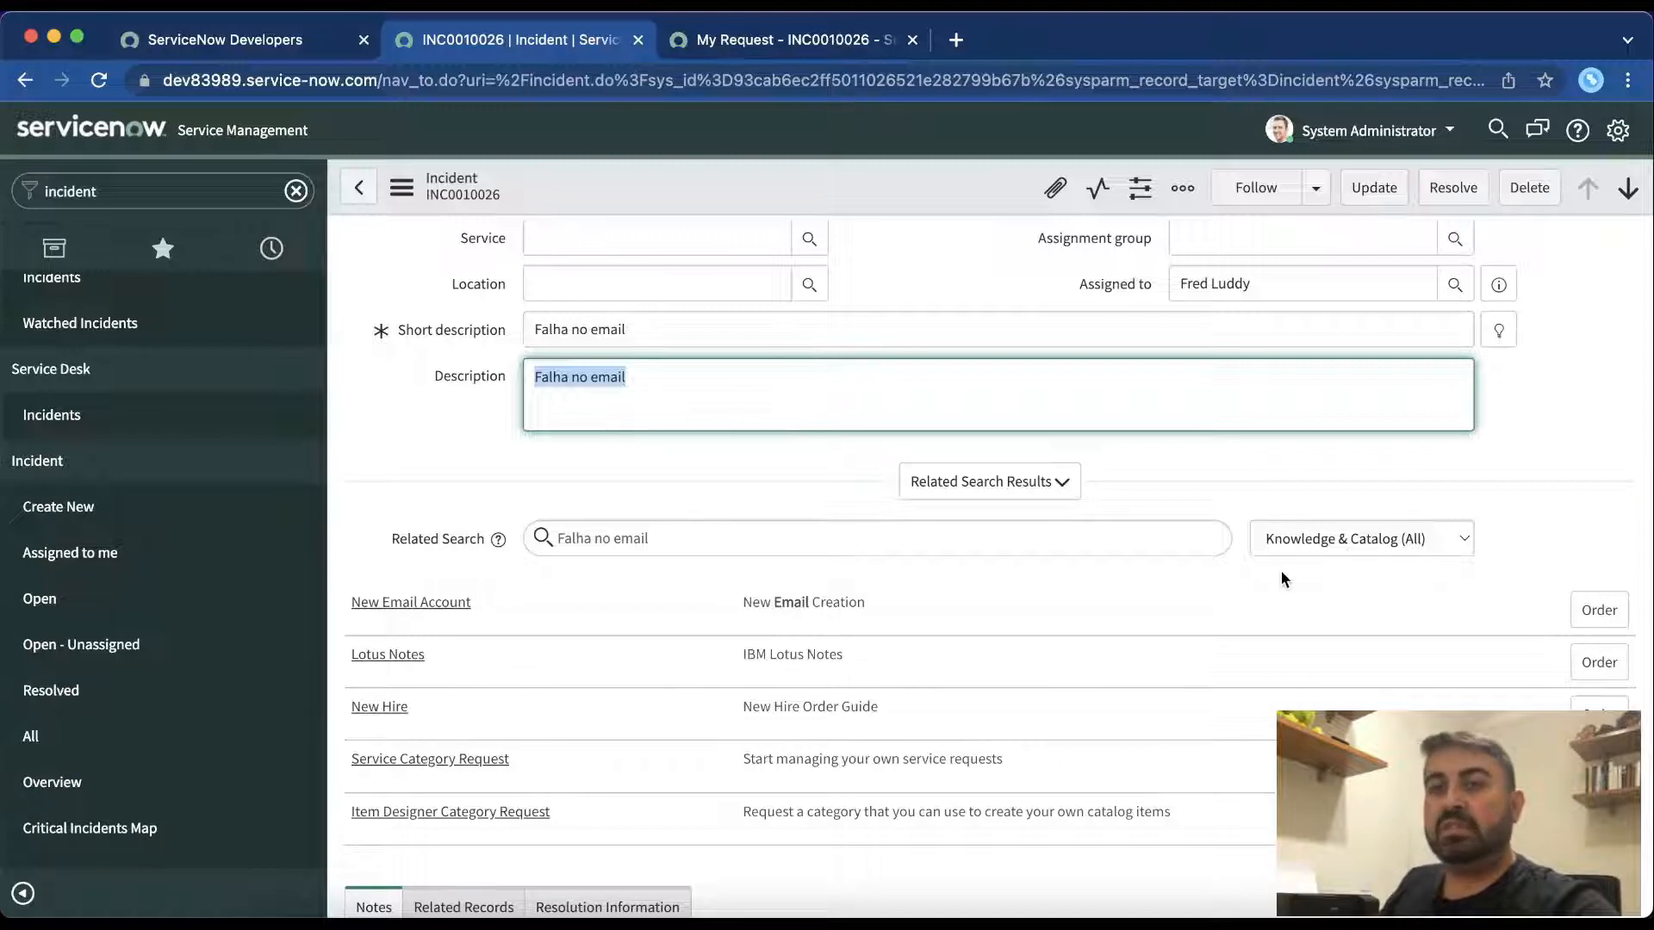
Step: Review the related search's source options and search Open Incidents for "Falha no email"
{"action": "left_click", "coordinate": [1335, 539]}
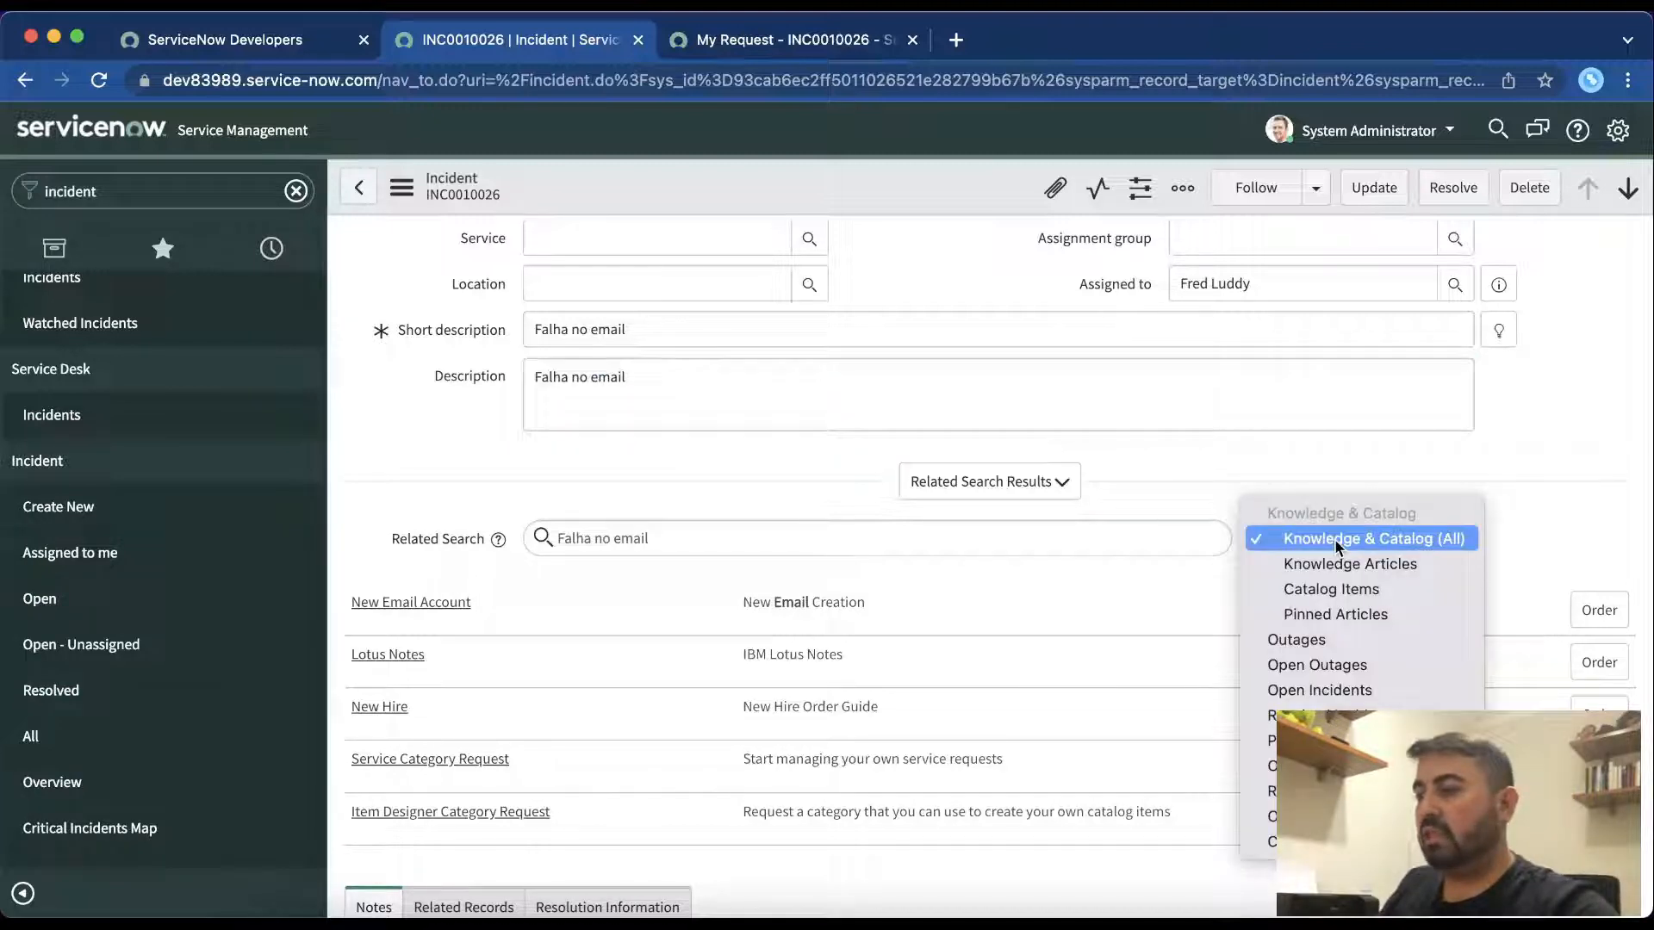
{"action": "left_click", "coordinate": [1335, 539]}
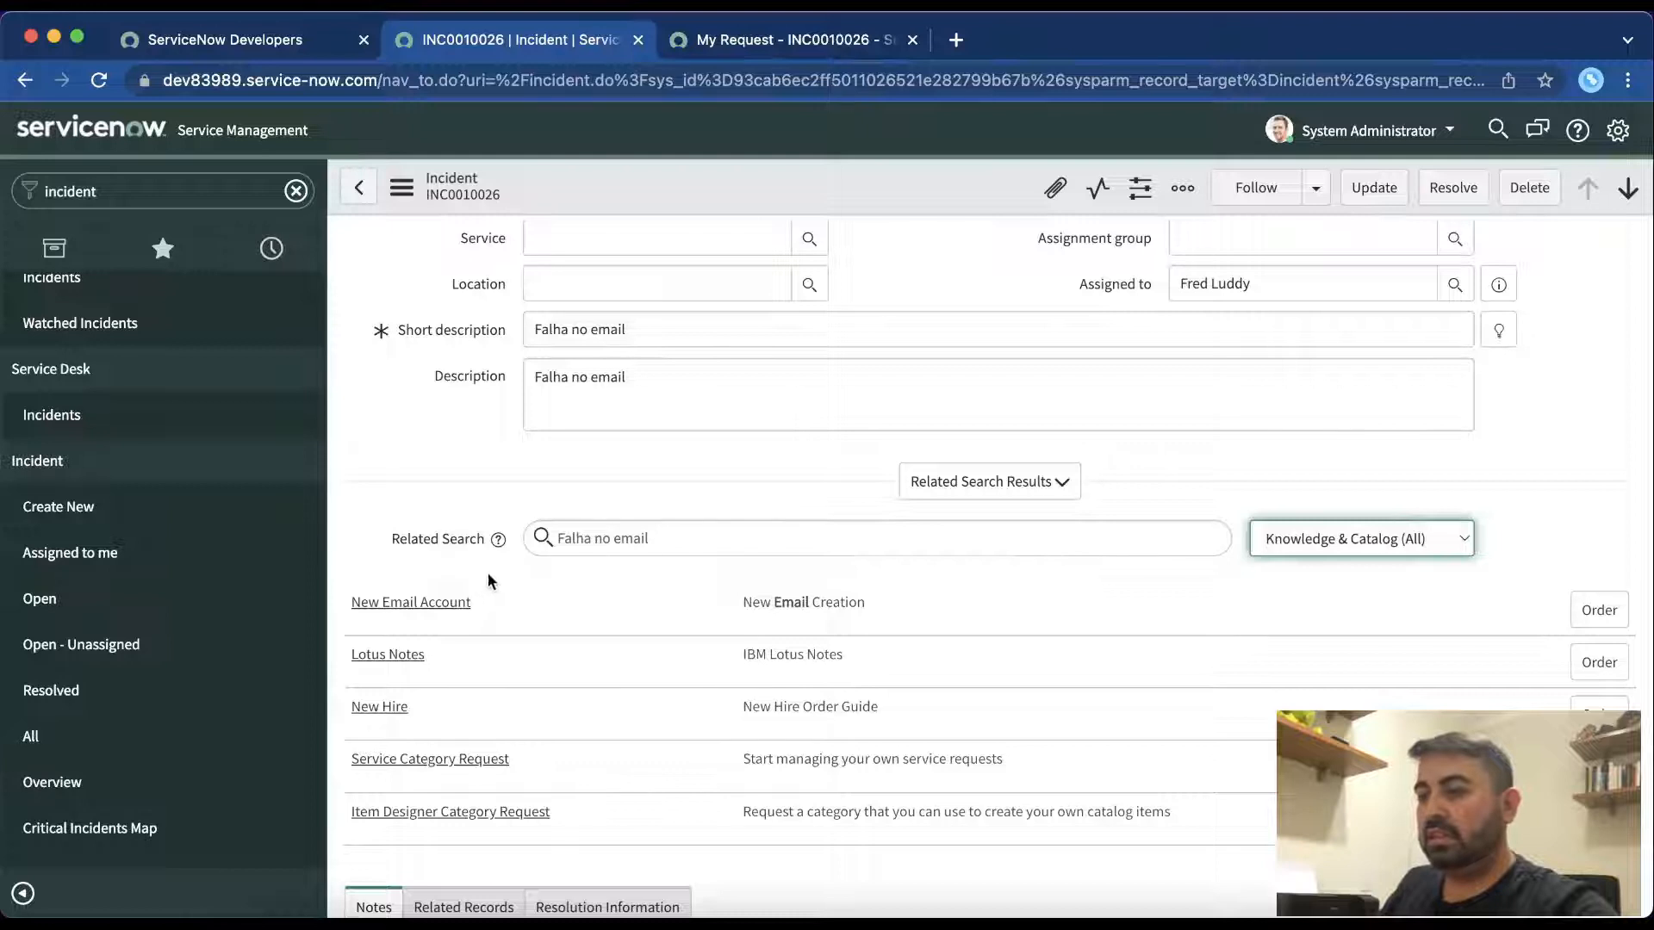
{"action": "left_click", "coordinate": [1459, 541]}
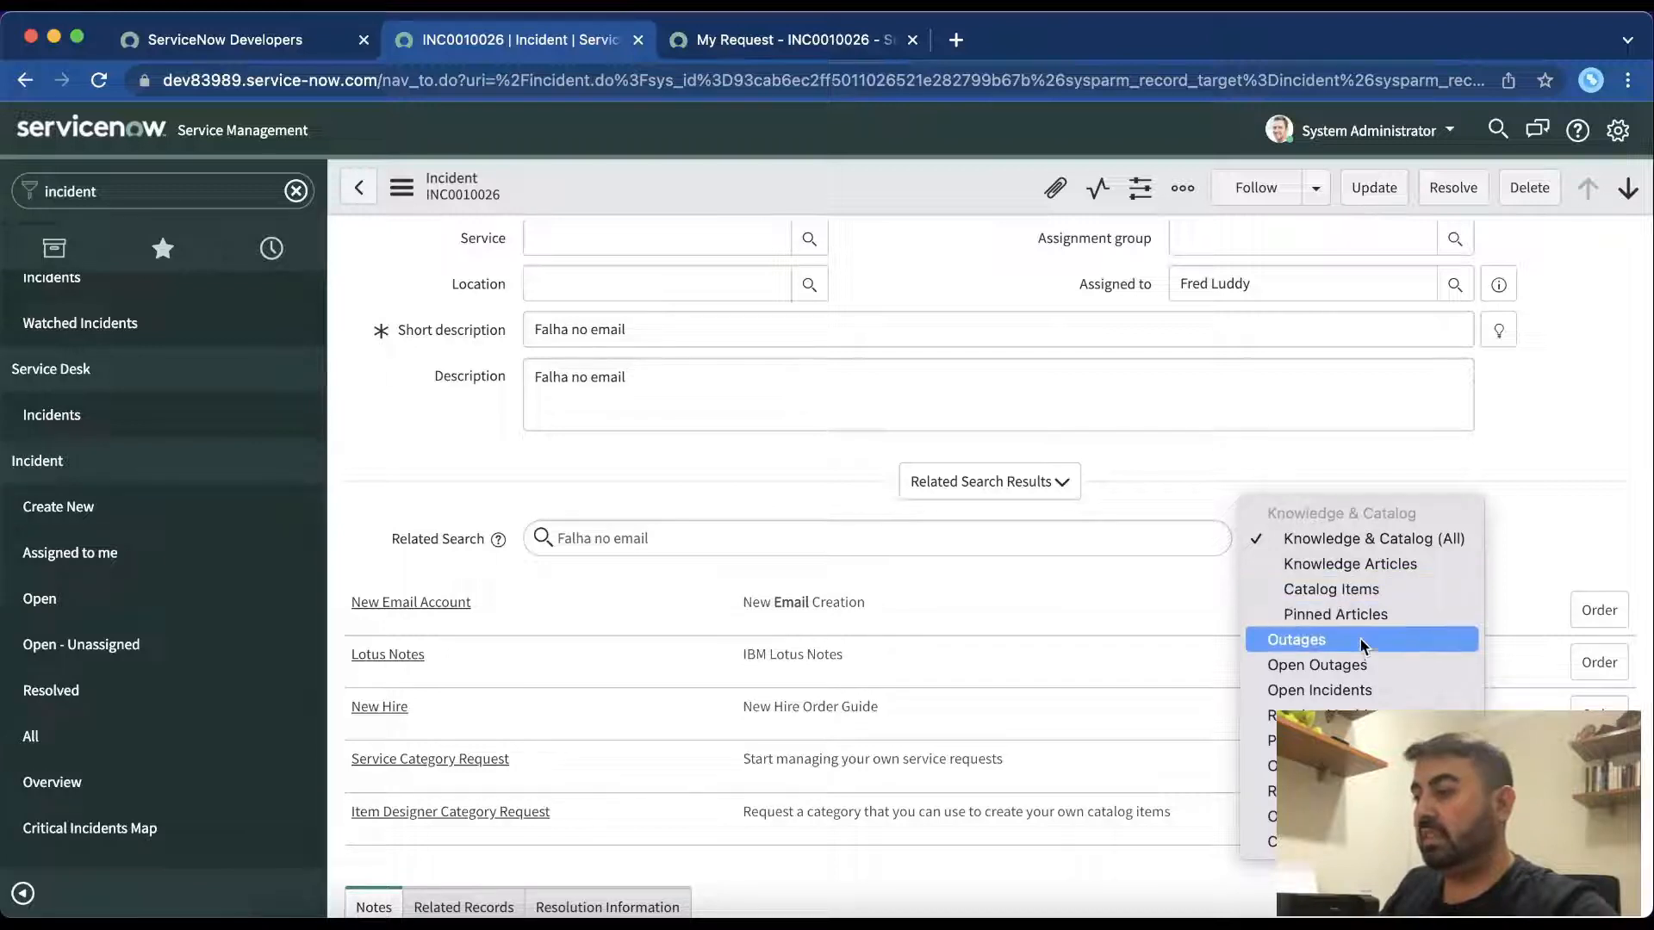
{"action": "left_click", "coordinate": [1346, 690]}
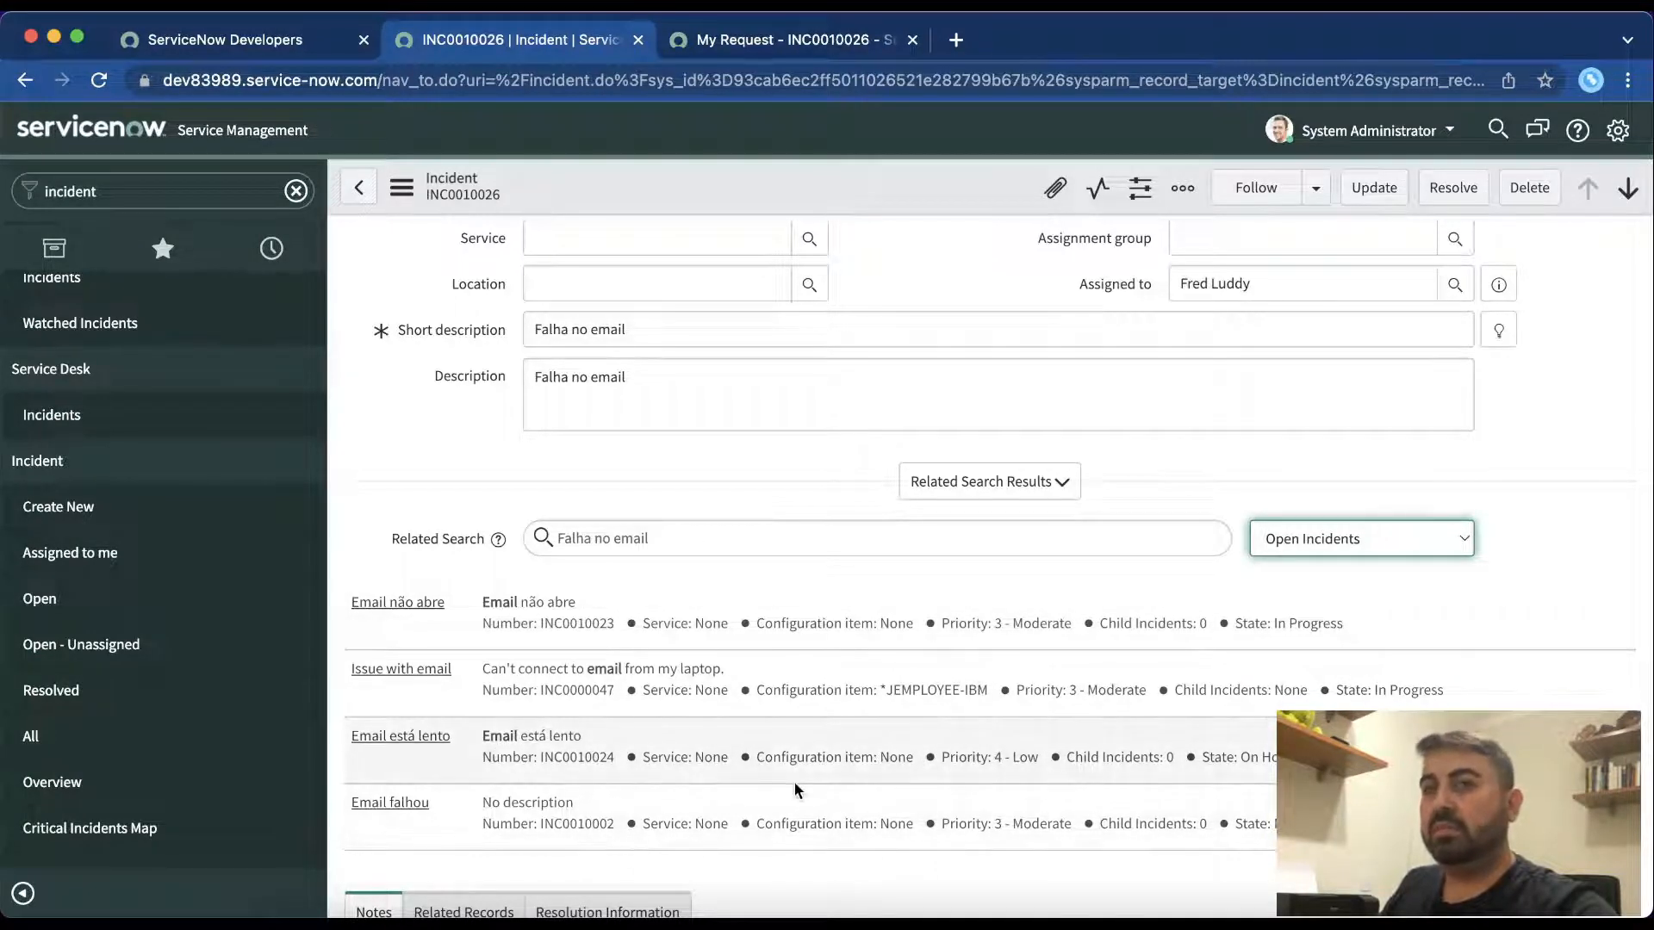
Step: Switch the related search to Resolved Incidents and review the other available sources, keeping that selection
{"action": "left_click", "coordinate": [1340, 540]}
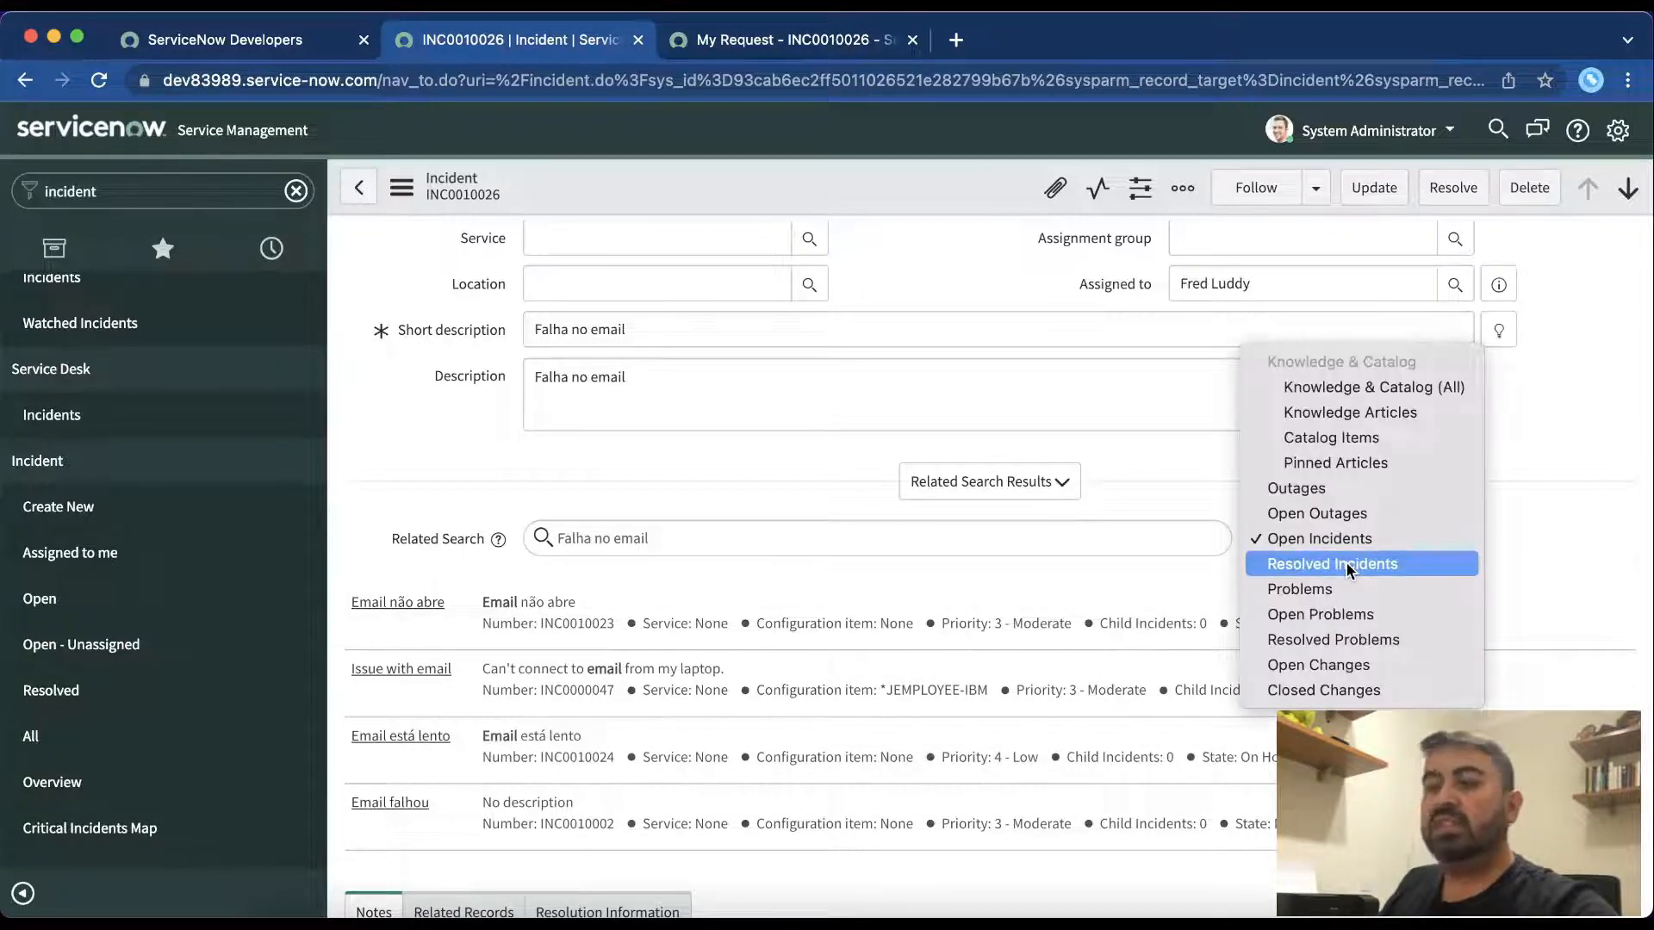
{"action": "left_click", "coordinate": [1347, 561]}
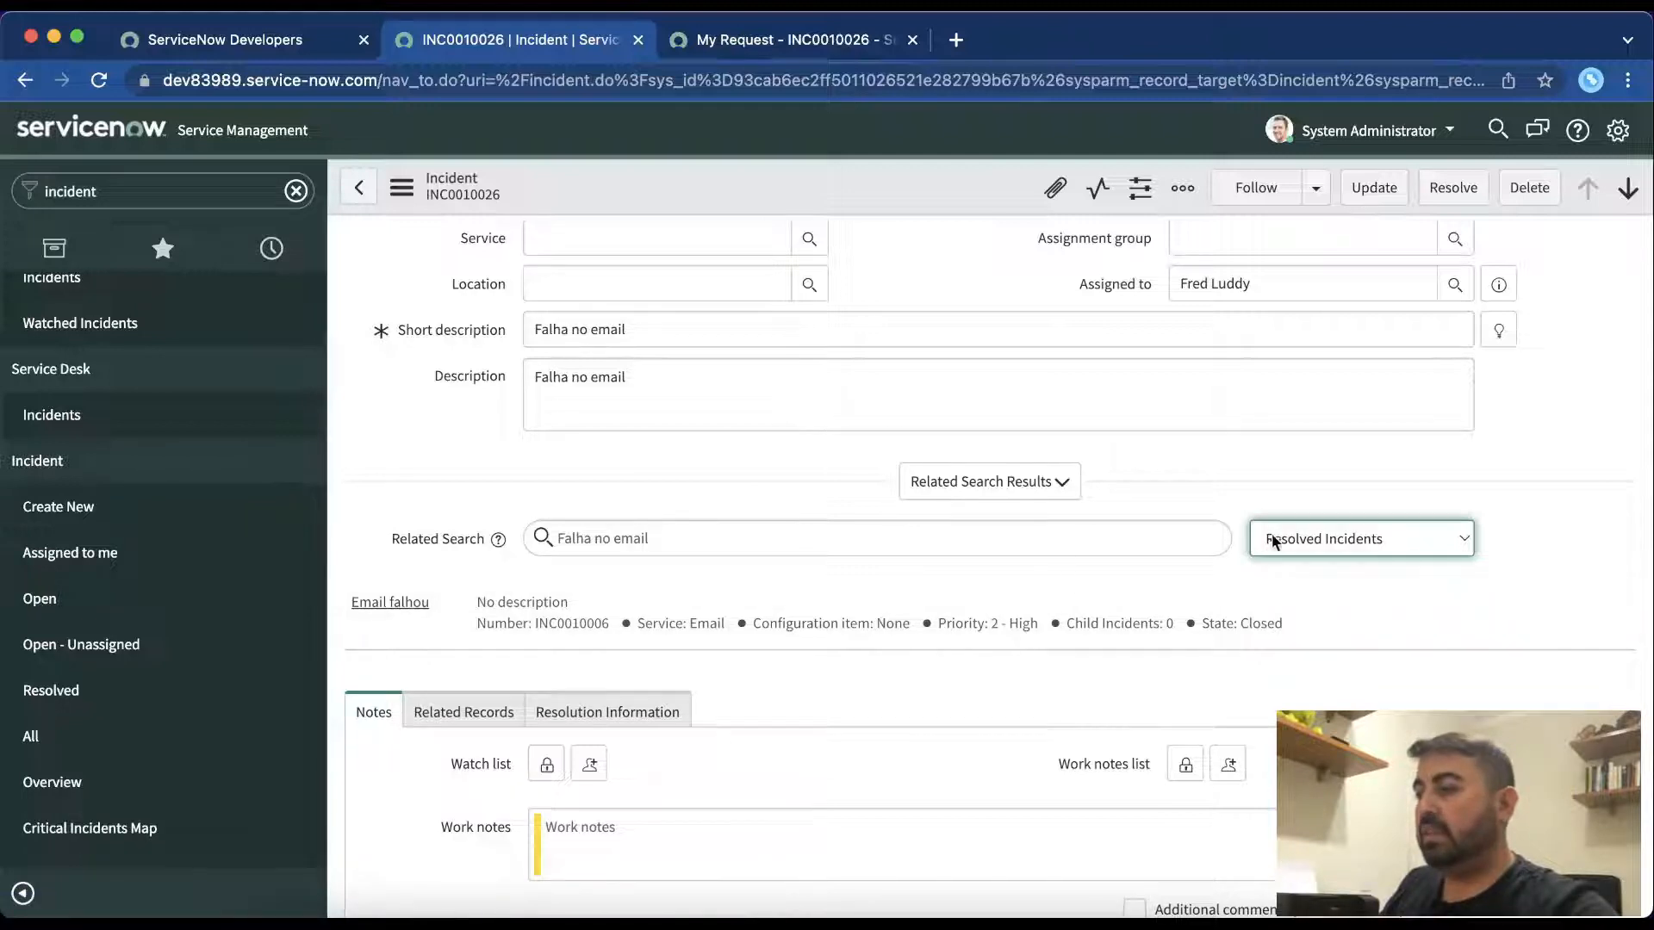
{"action": "left_click", "coordinate": [1315, 541]}
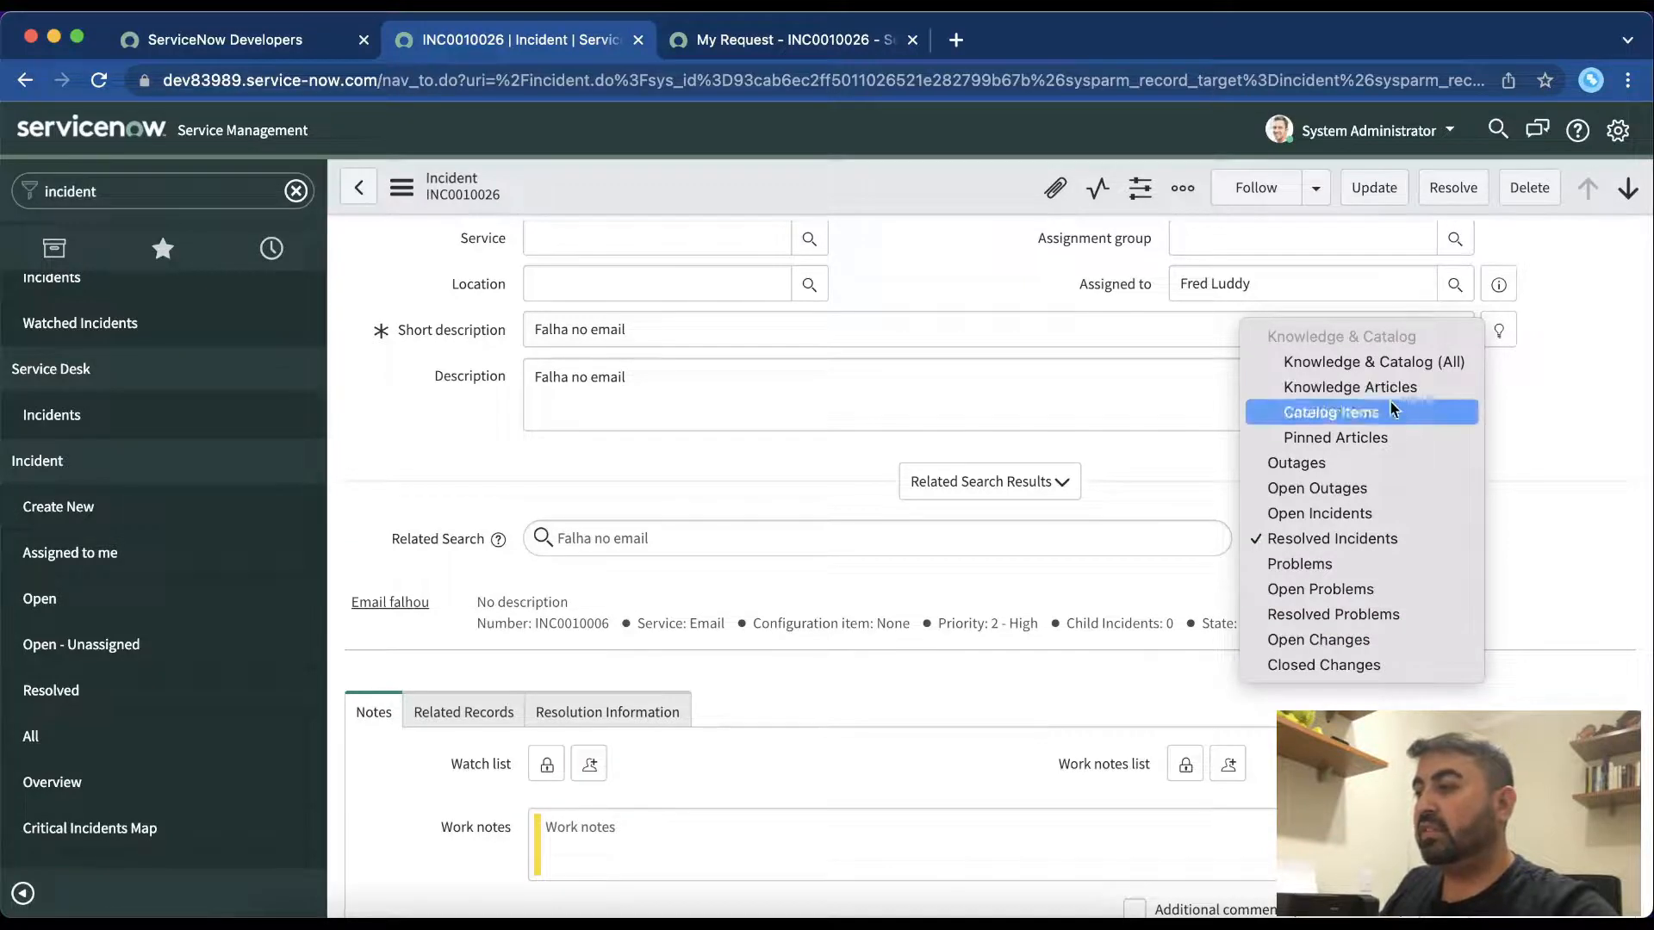
{"action": "left_click", "coordinate": [1539, 515]}
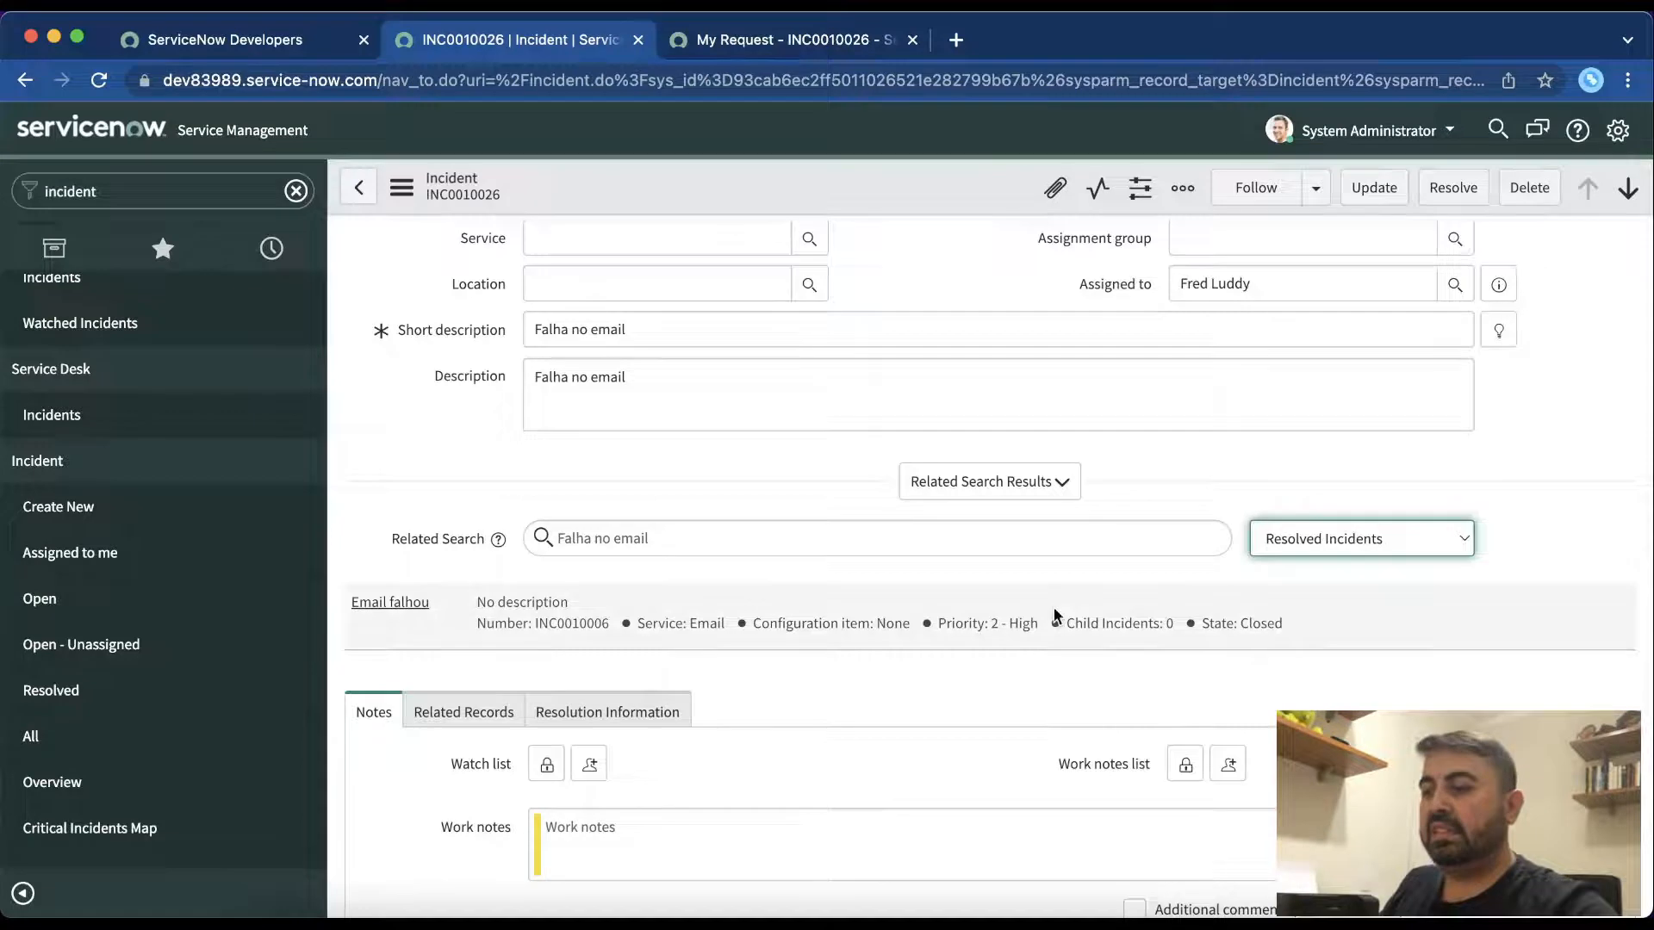
Step: Post the work note "Estou analisando." on the incident
{"action": "scroll", "coordinate": [1052, 607], "scroll_direction": "down", "scroll_amount": 4}
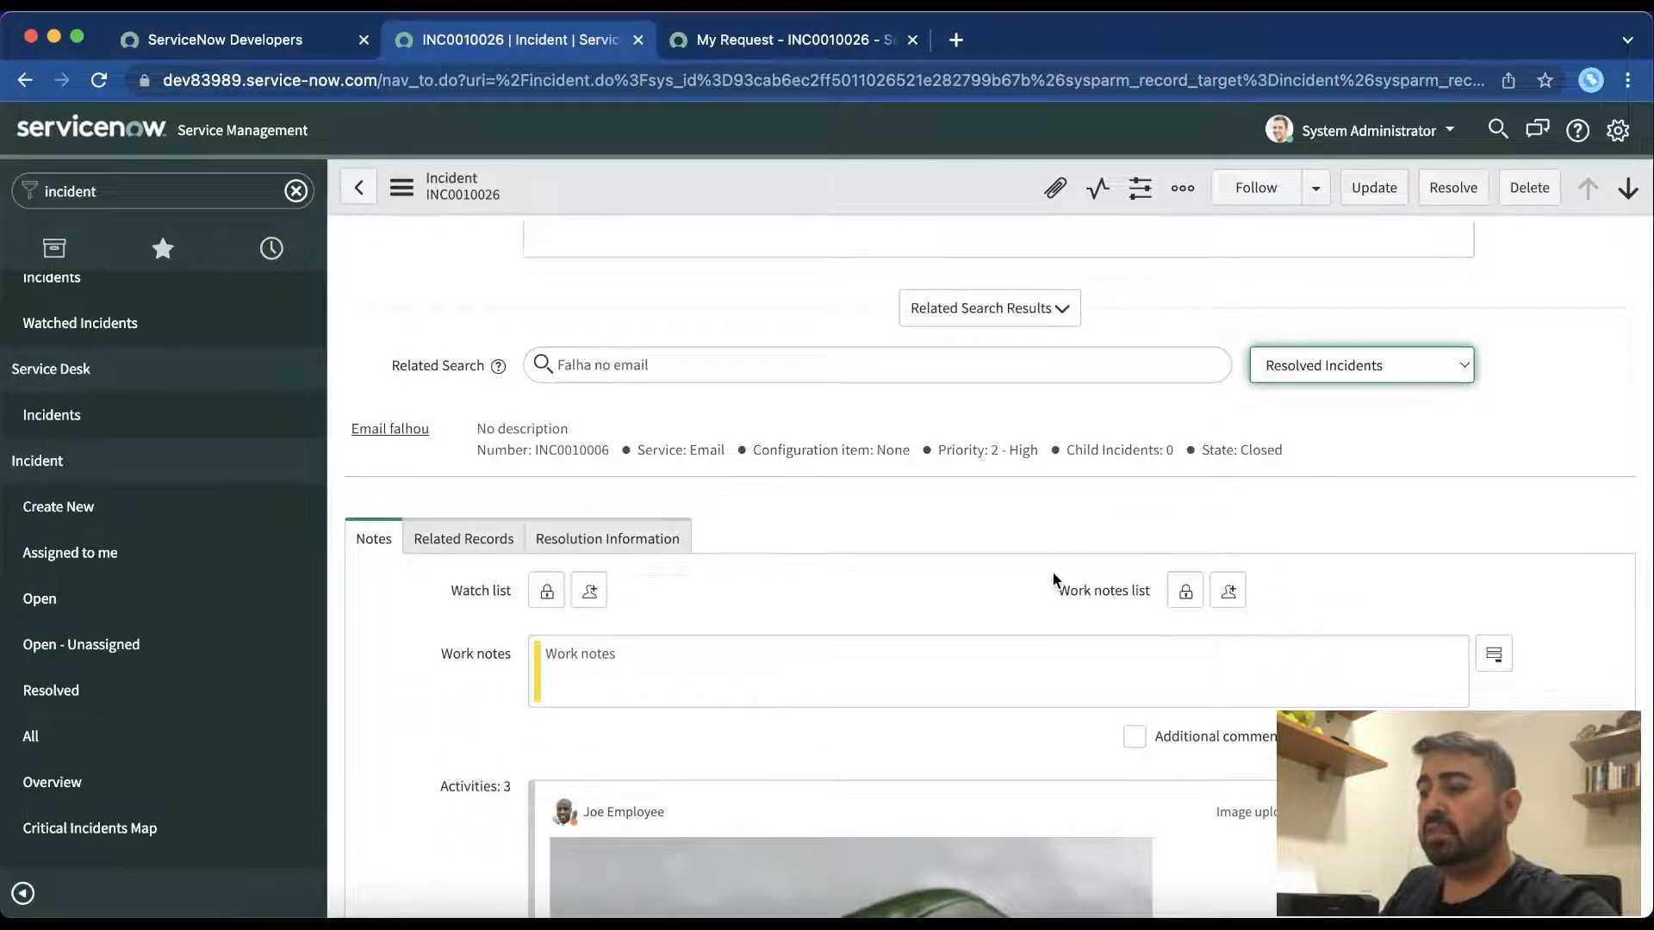
{"action": "scroll", "coordinate": [990, 687], "scroll_direction": "down", "scroll_amount": 1}
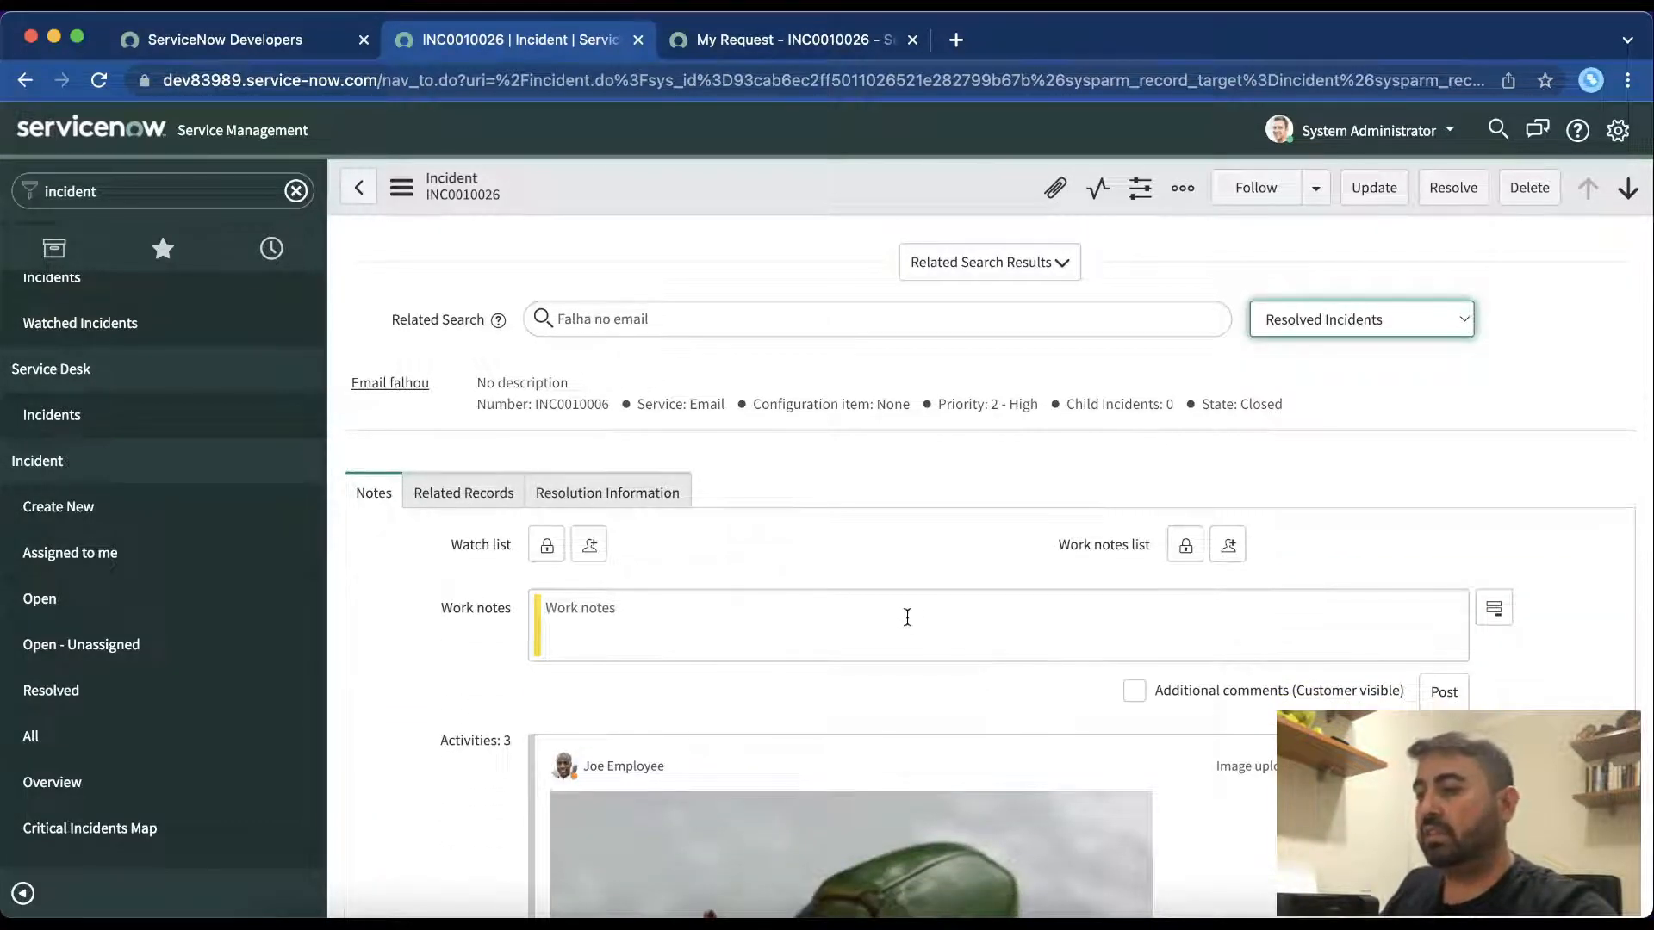
{"action": "left_click", "coordinate": [999, 624]}
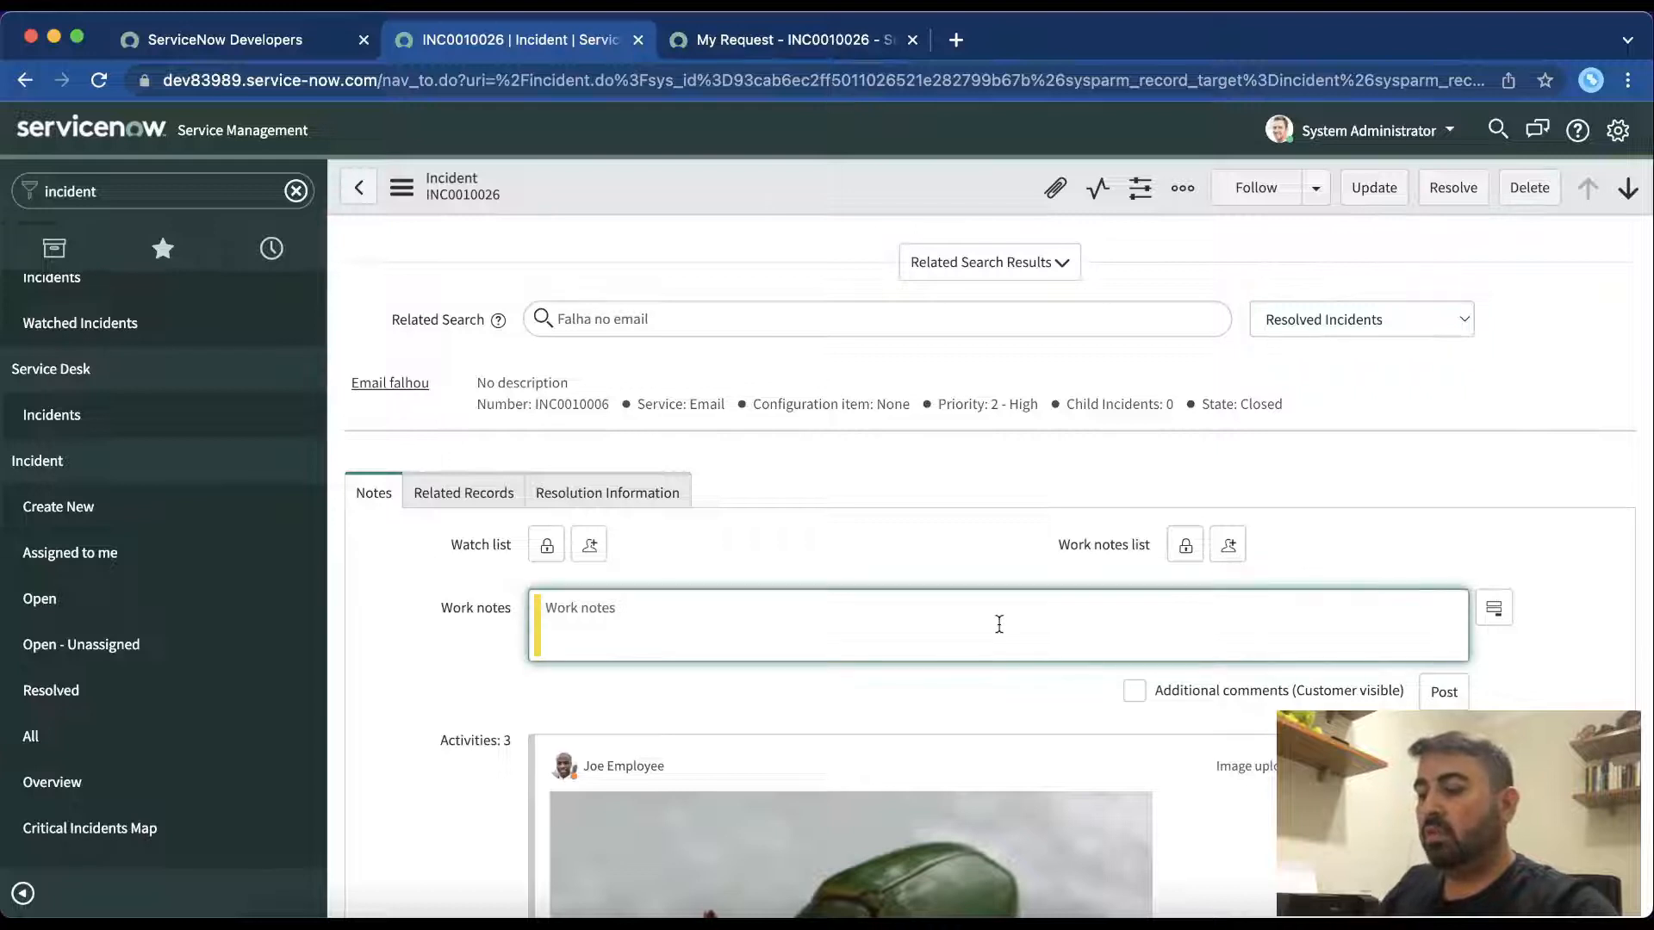
{"action": "type", "text": "Estou"}
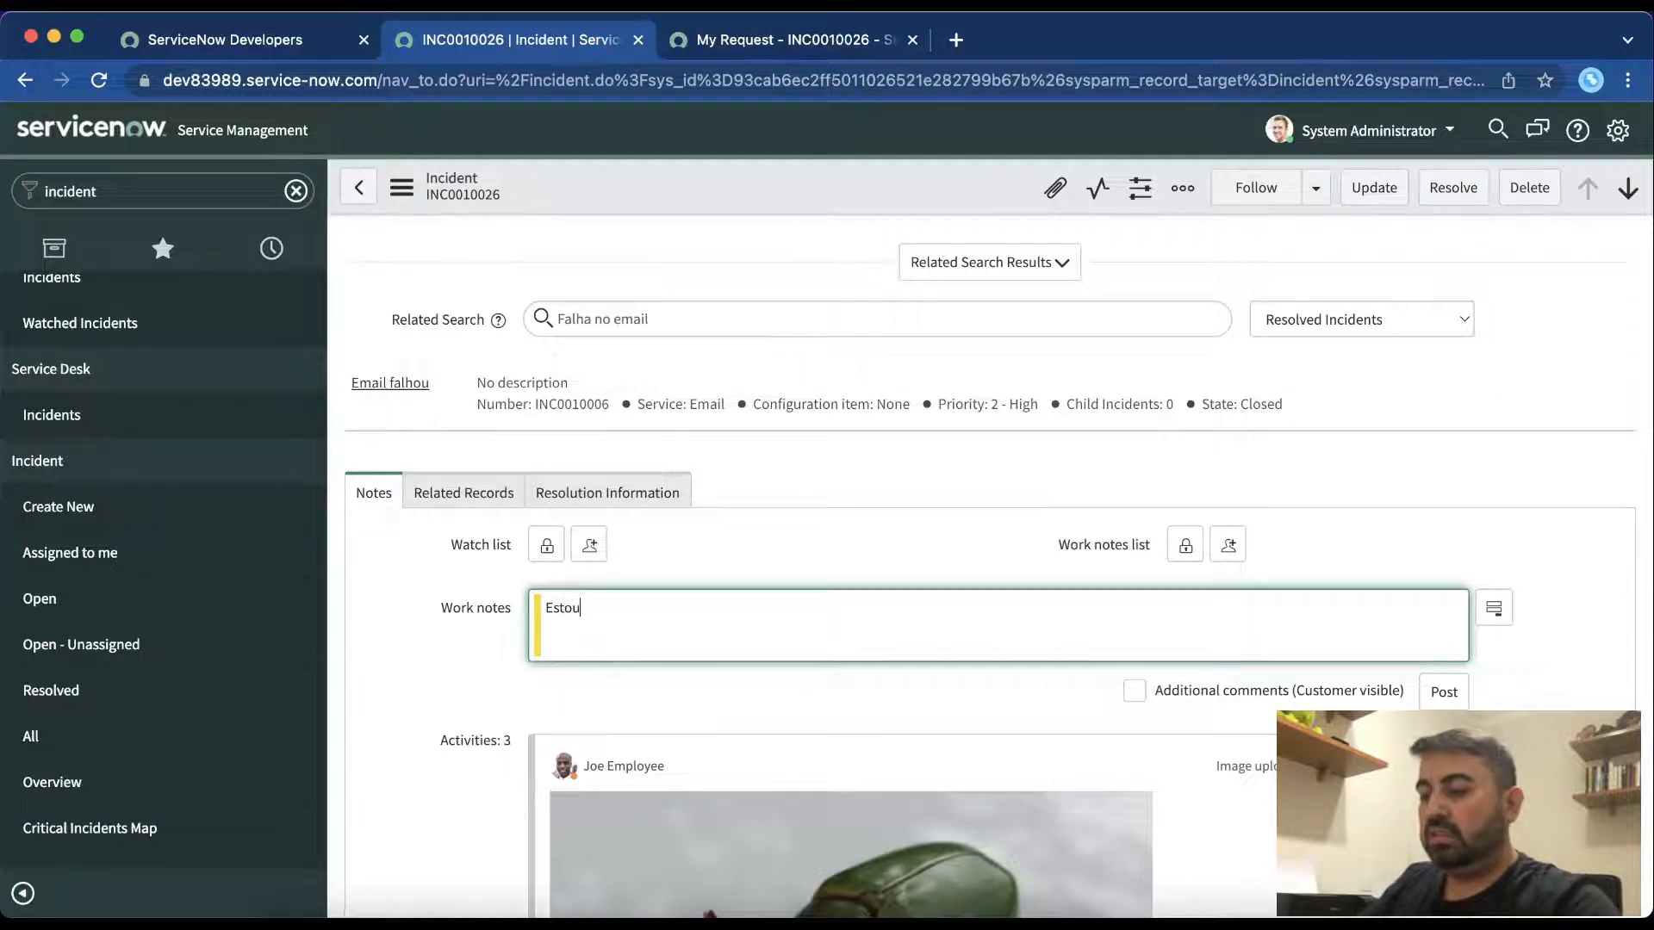
{"action": "type", "text": " abno"}
{"action": "key", "text": "BackSpace"}
{"action": "key", "text": "BackSpace"}
{"action": "key", "text": "BackSpace"}
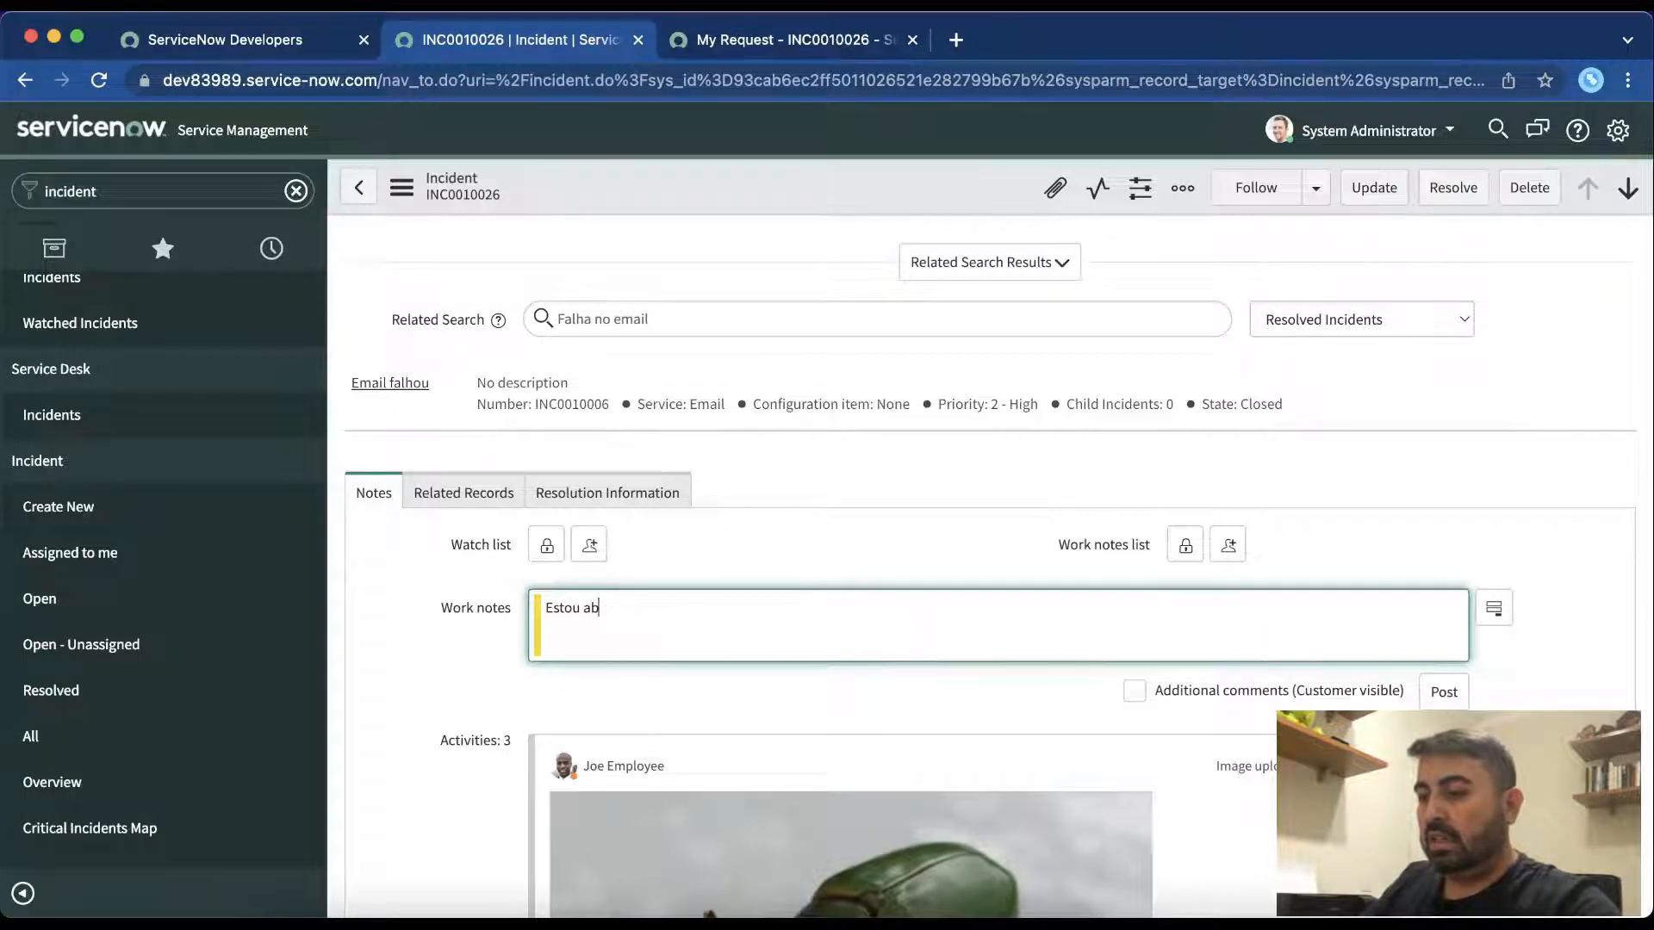
{"action": "type", "text": "na"}
{"action": "key", "text": "BackSpace"}
{"action": "key", "text": "BackSpace"}
{"action": "type", "text": "nalisando"}
{"action": "key", "text": "BackSpace"}
{"action": "key", "text": "BackSpace"}
{"action": "type", "text": "do."}
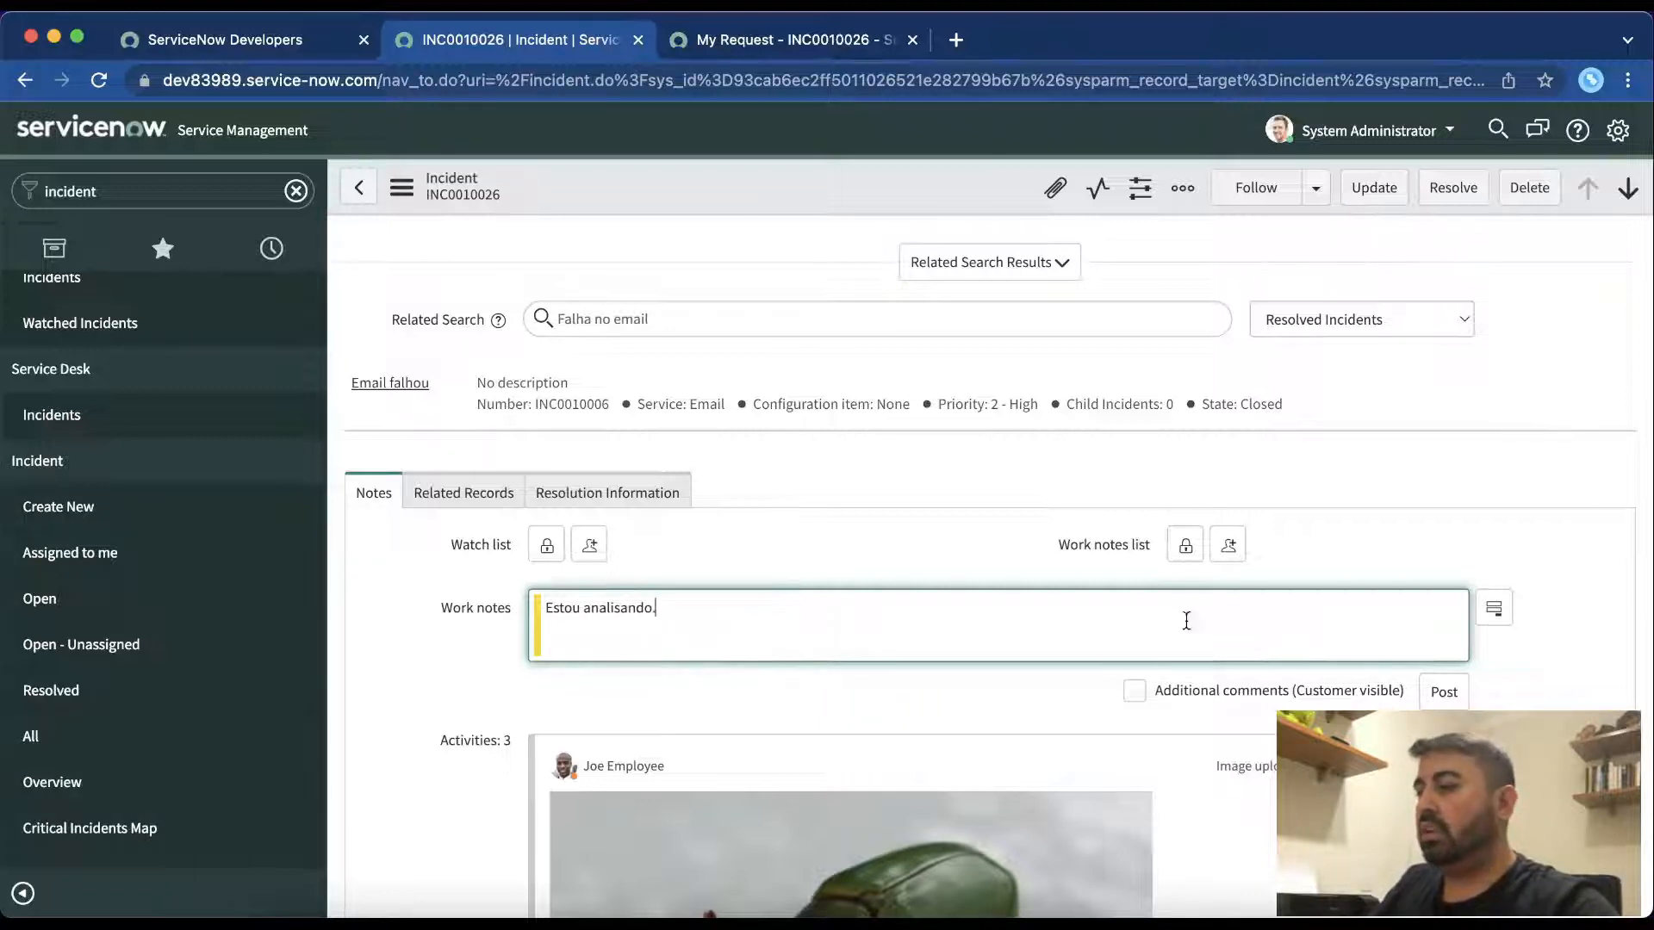
{"action": "left_click", "coordinate": [1444, 693]}
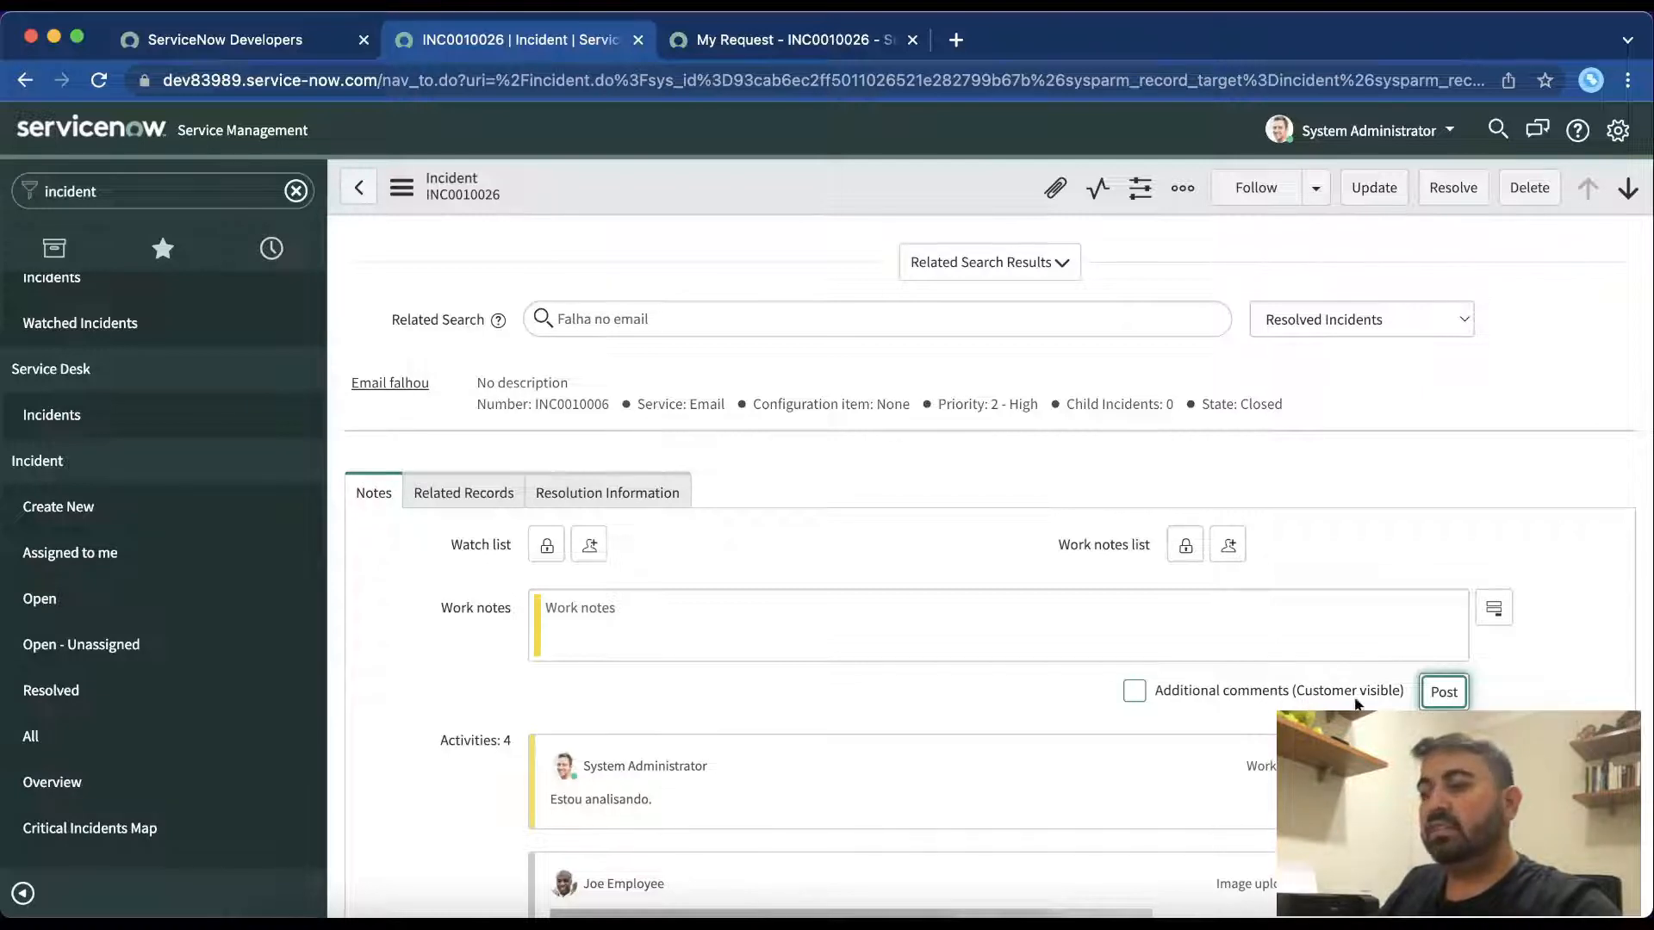
Step: Switch the note entry to customer-visible additional comments and post "Só um momento já estamos avaliando"
{"action": "left_click", "coordinate": [1135, 691]}
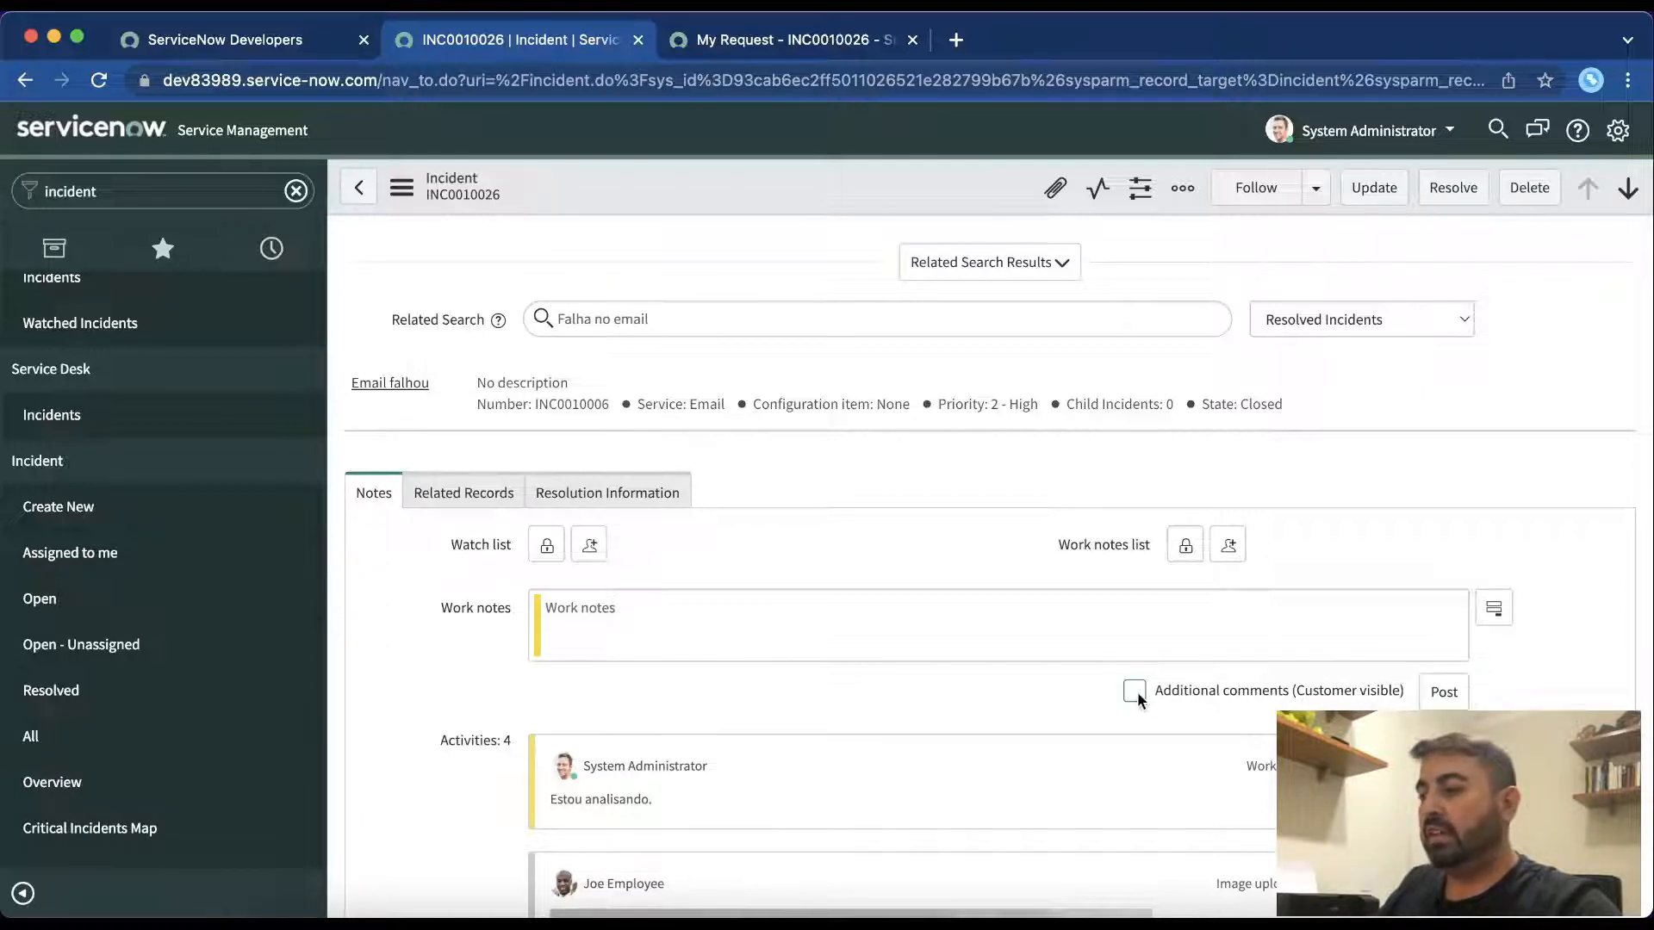
{"action": "left_click", "coordinate": [1136, 691]}
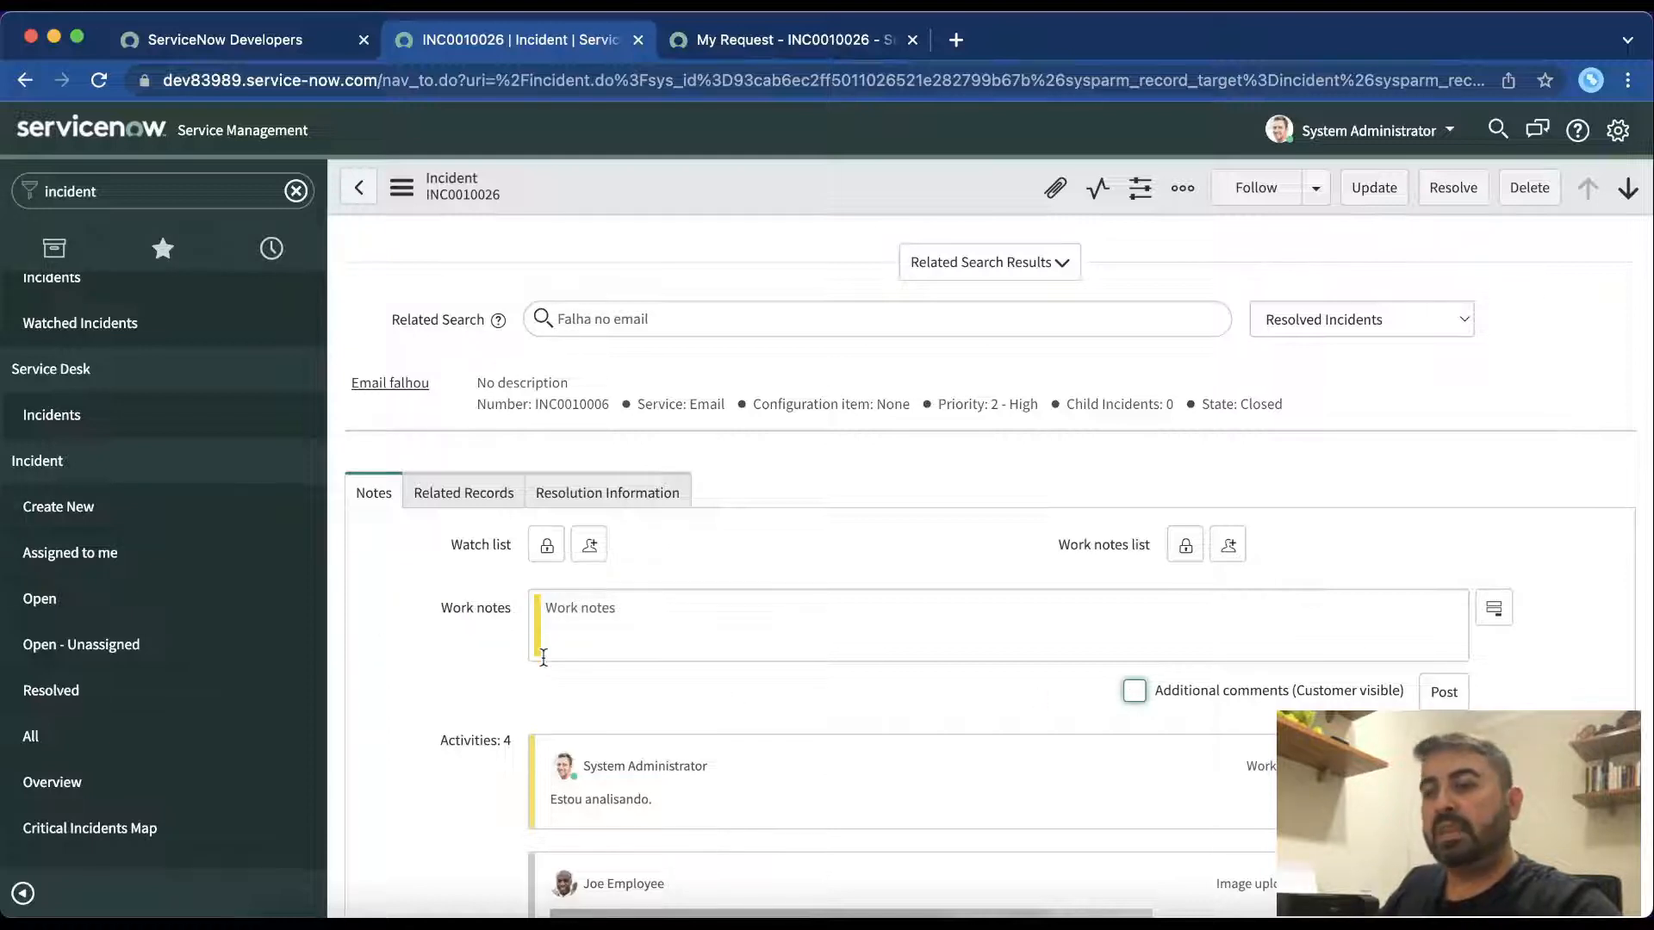
{"action": "left_click", "coordinate": [1135, 691]}
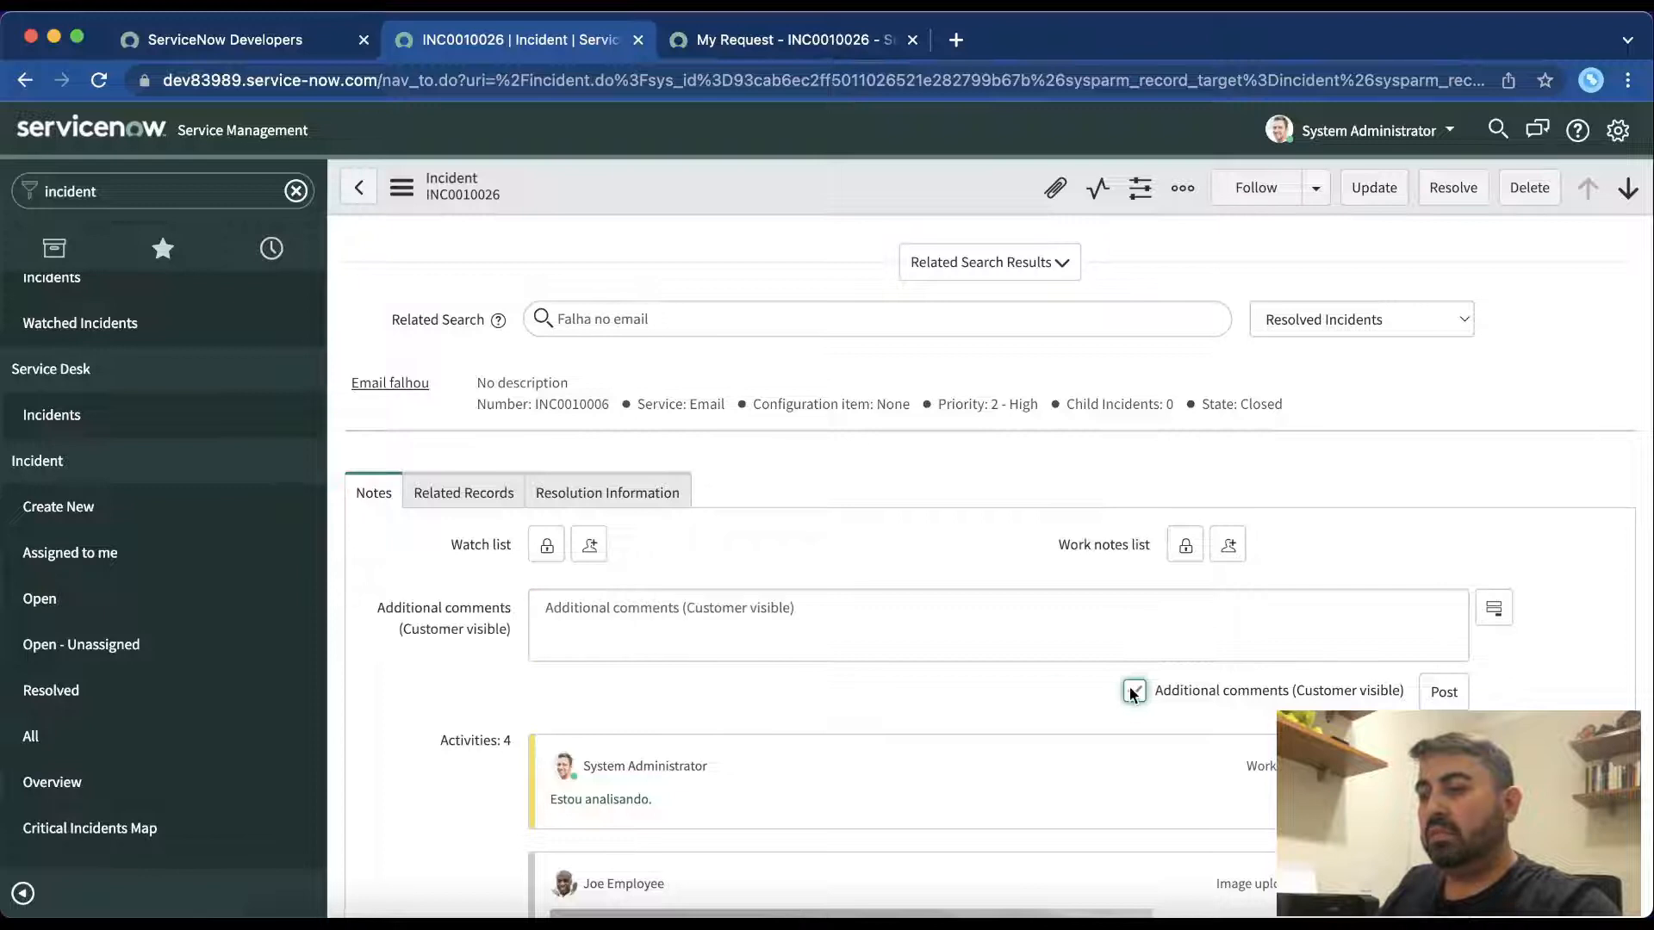
{"action": "left_click", "coordinate": [996, 623]}
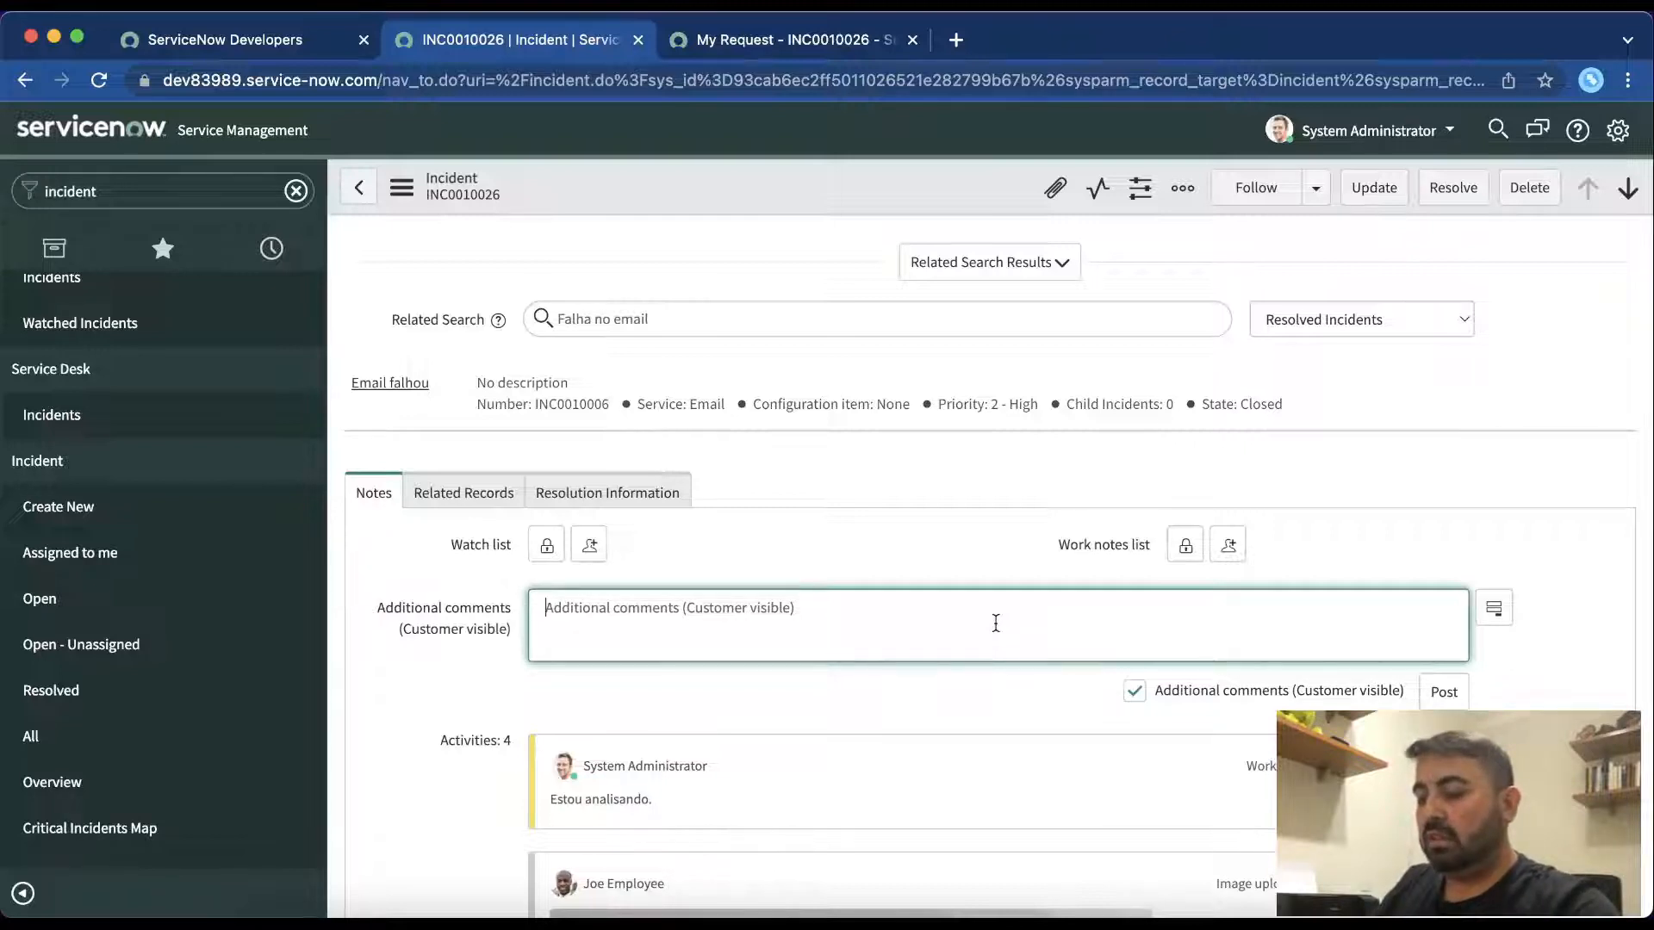
{"action": "type", "text": "Só u"}
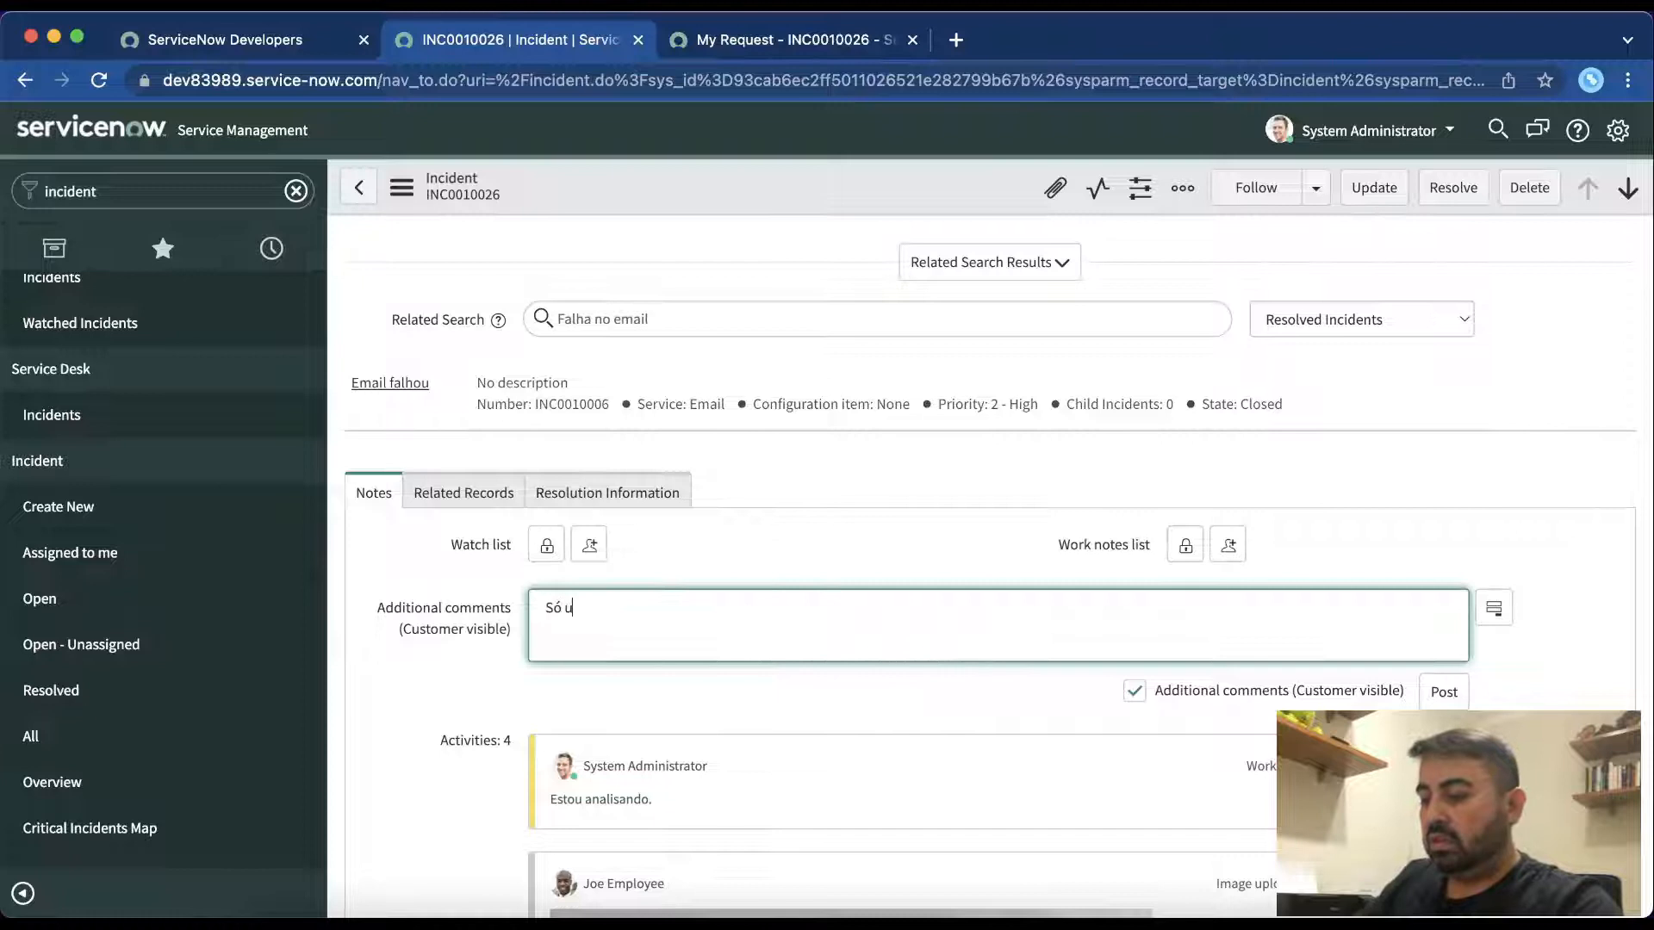
{"action": "type", "text": "m momento"}
{"action": "type", "text": "já estamos avaliando"}
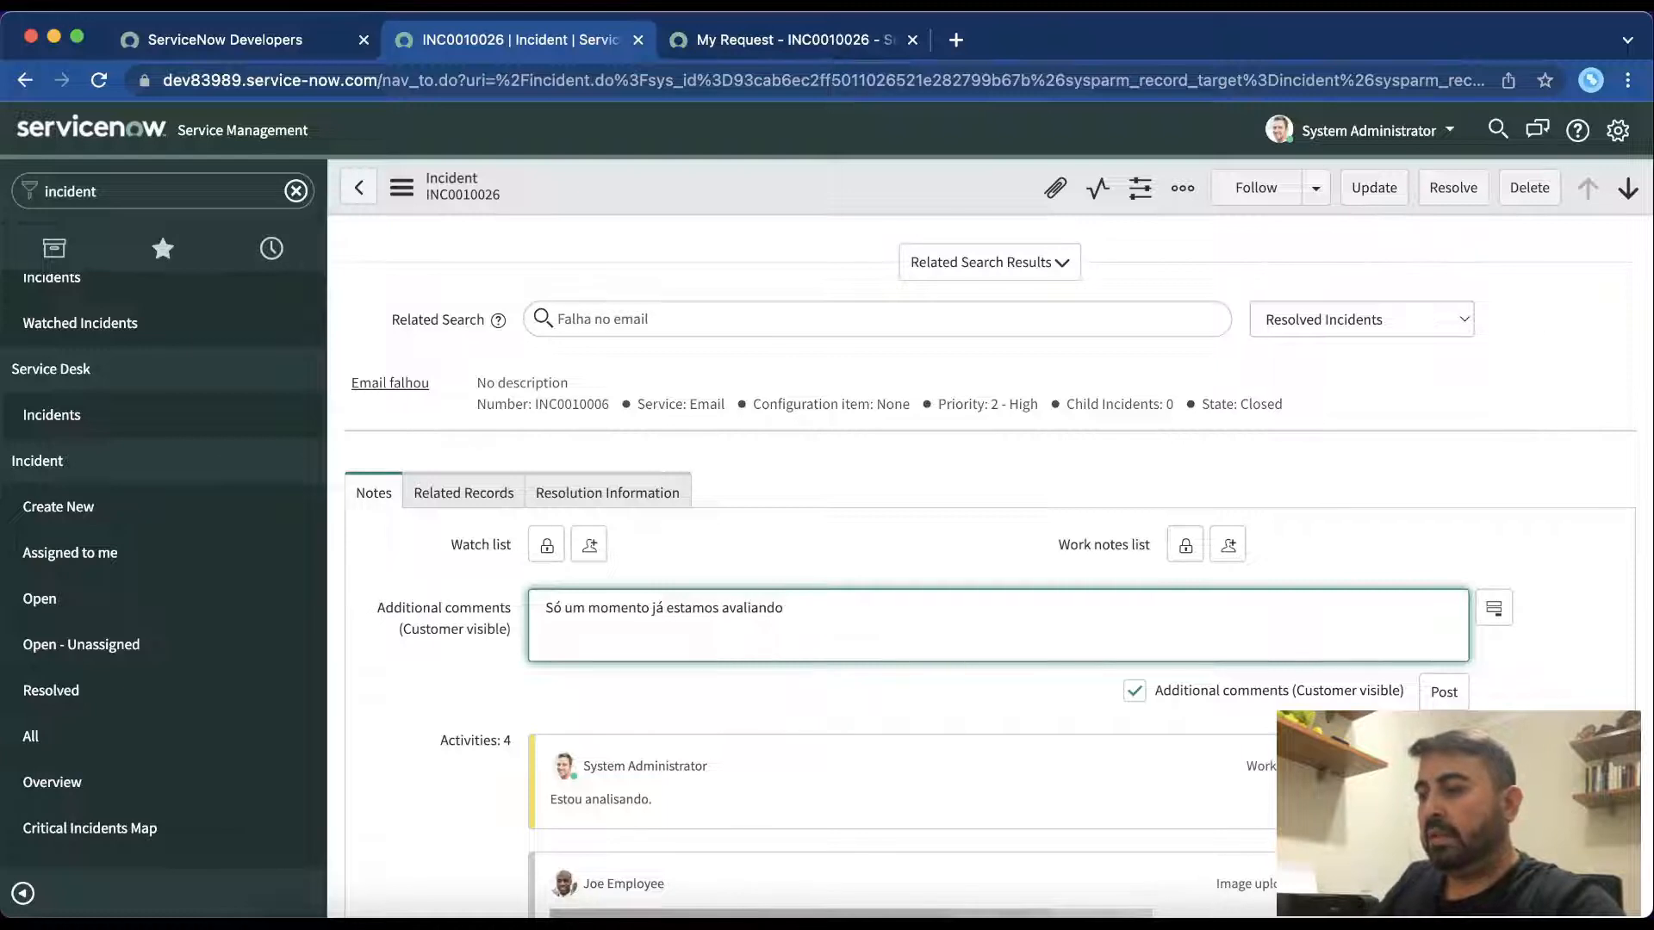
{"action": "left_click", "coordinate": [1446, 695]}
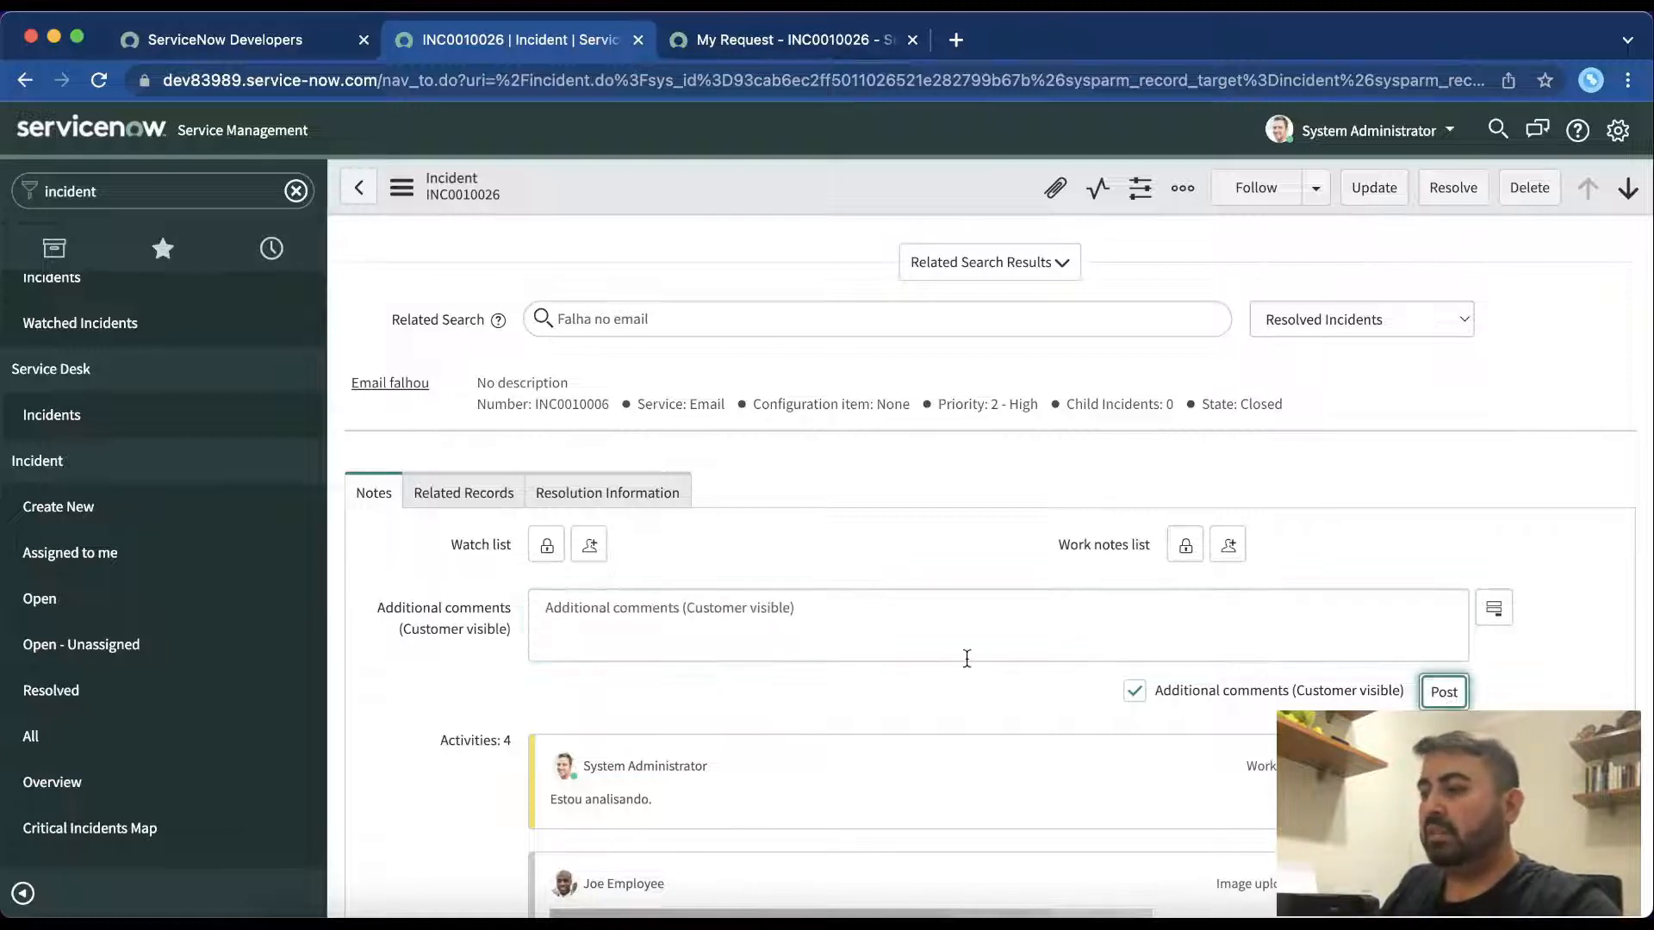
Step: Review the incident's activity stream, comparing the comments, work notes, uploaded image and field changes
{"action": "scroll", "coordinate": [1052, 689], "scroll_direction": "down", "scroll_amount": 2}
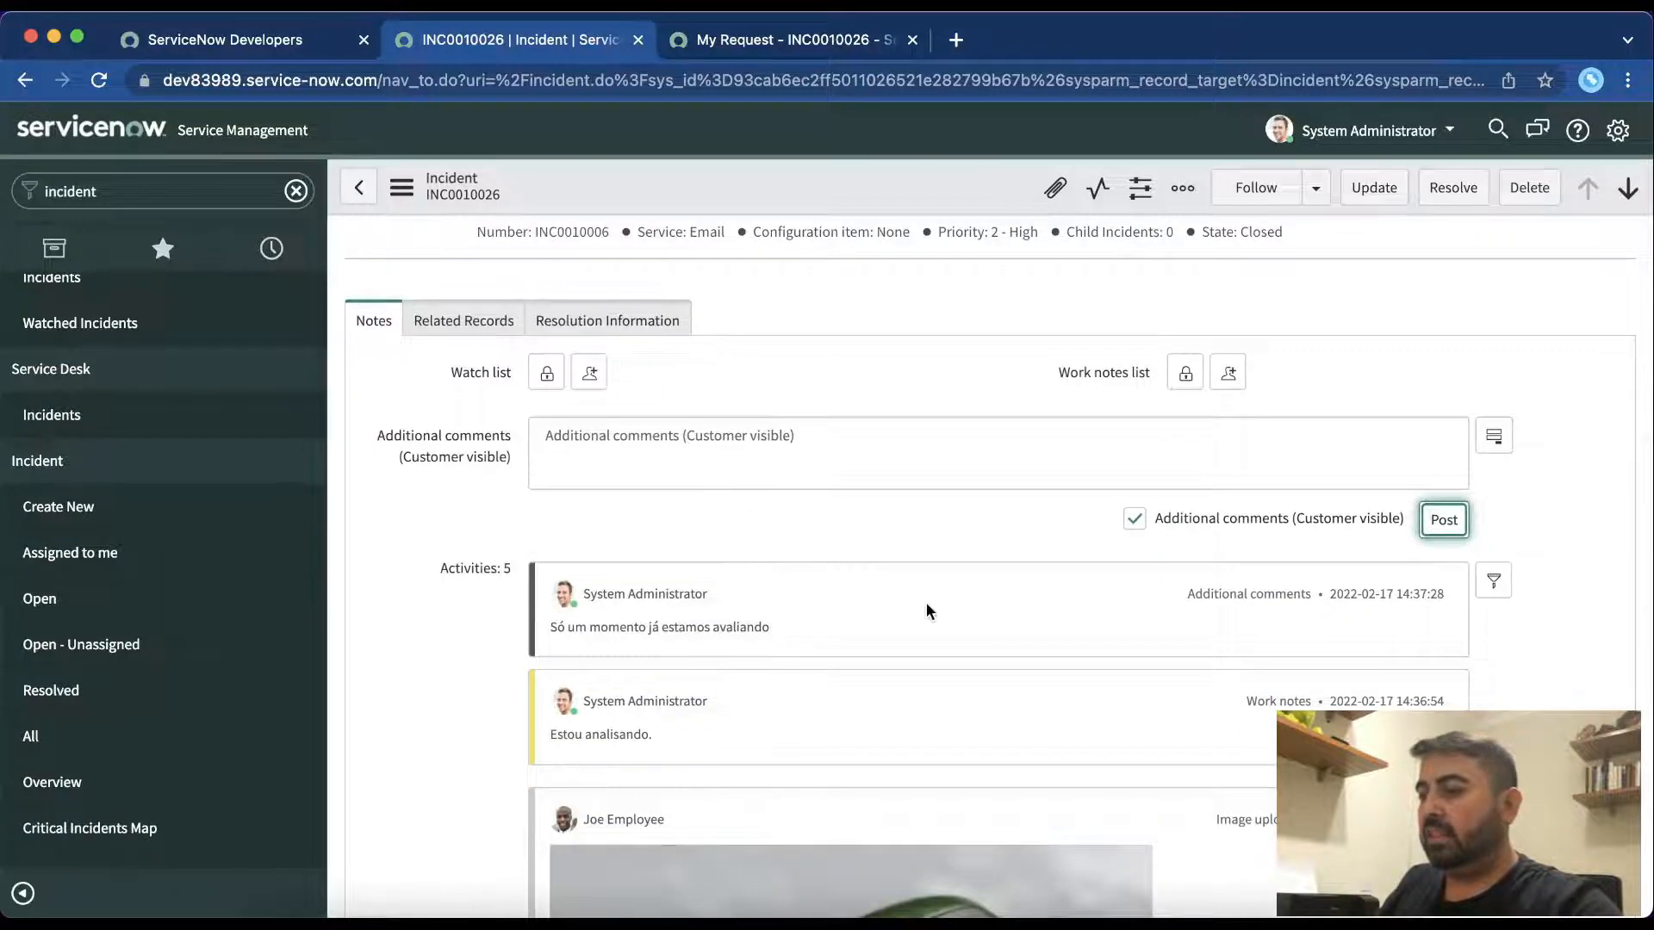
{"action": "scroll", "coordinate": [1092, 567], "scroll_direction": "down", "scroll_amount": 2}
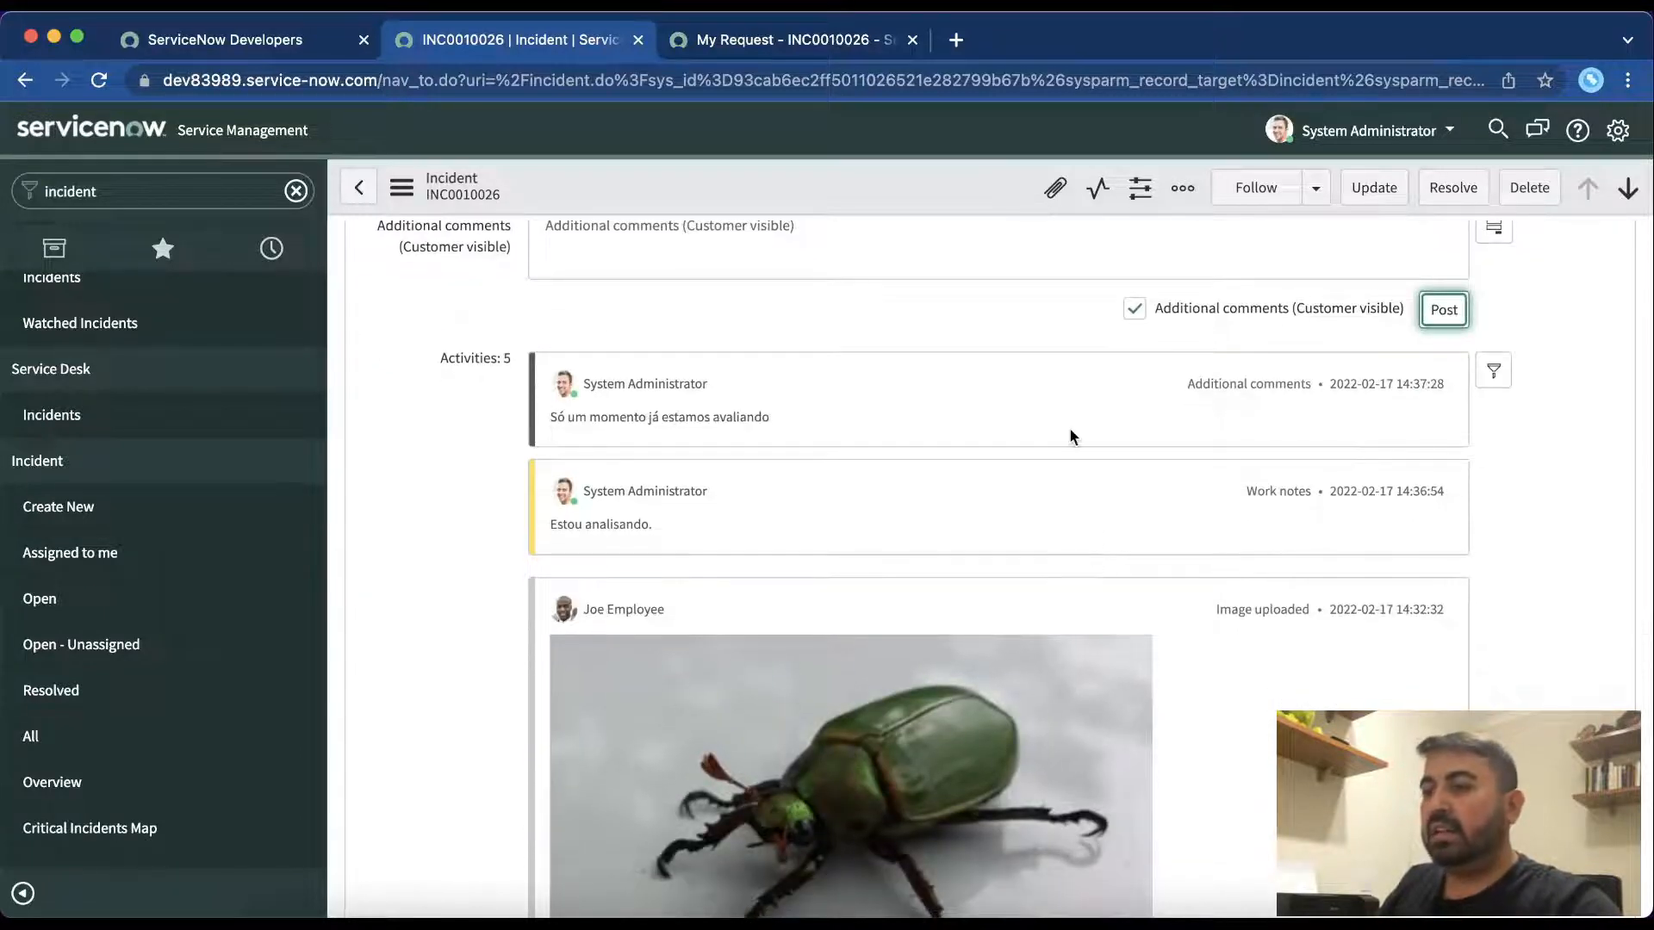
{"action": "scroll", "coordinate": [1070, 429], "scroll_direction": "up", "scroll_amount": 2}
{"action": "scroll", "coordinate": [1070, 429], "scroll_direction": "down", "scroll_amount": 3}
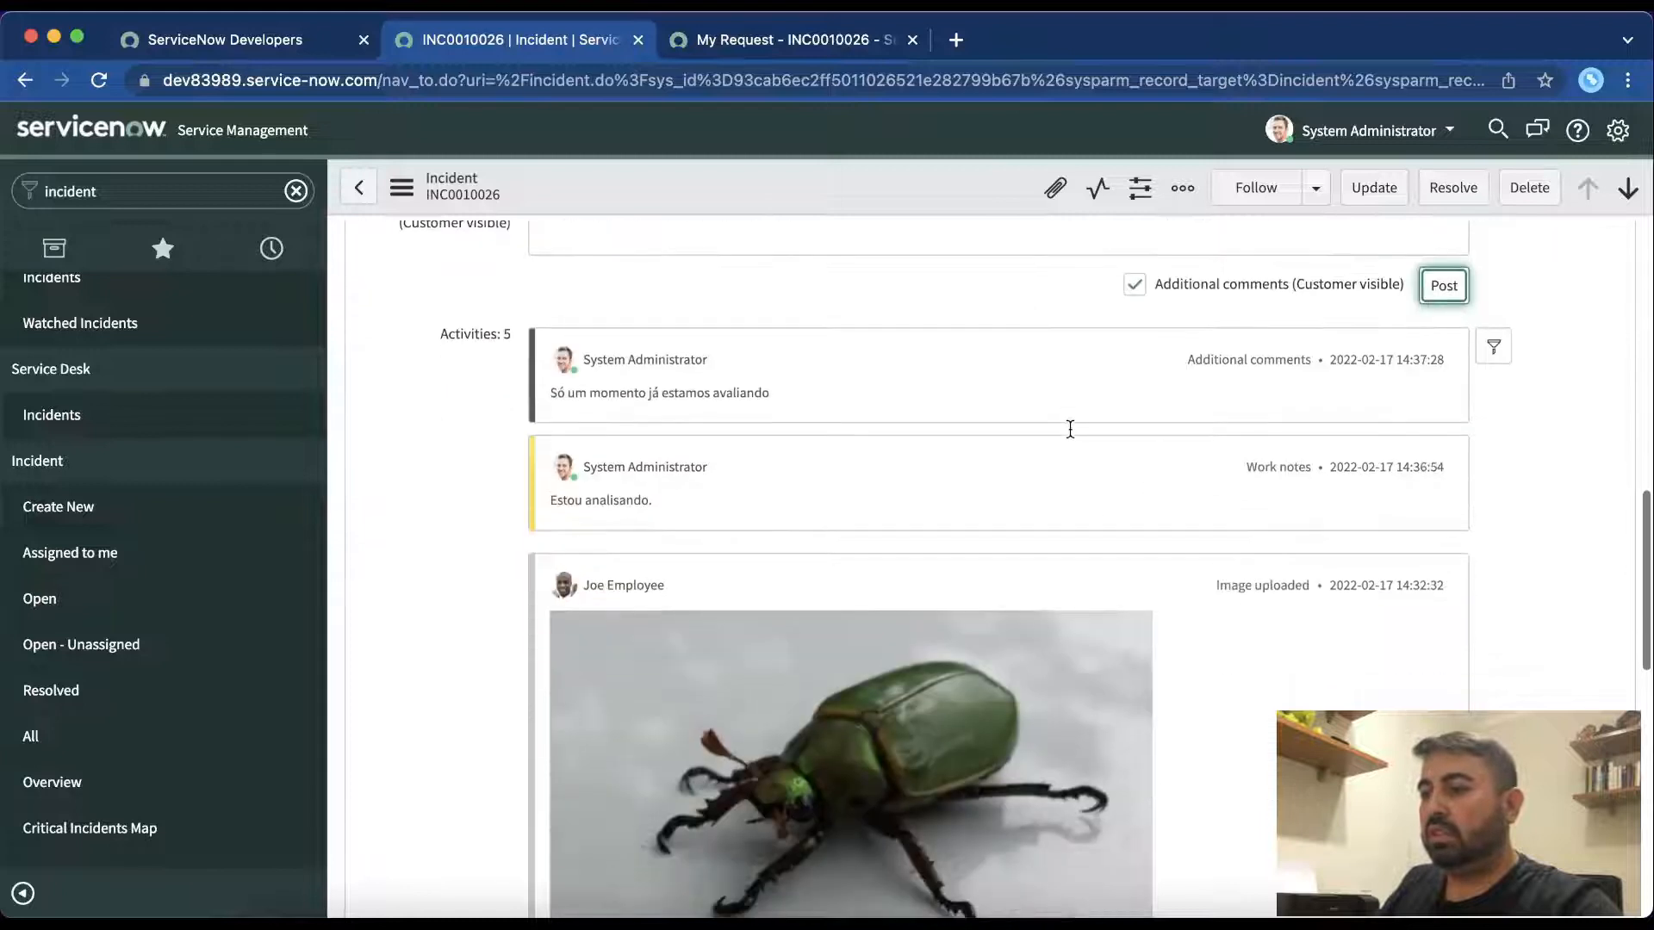
{"action": "scroll", "coordinate": [1120, 440], "scroll_direction": "down", "scroll_amount": 1}
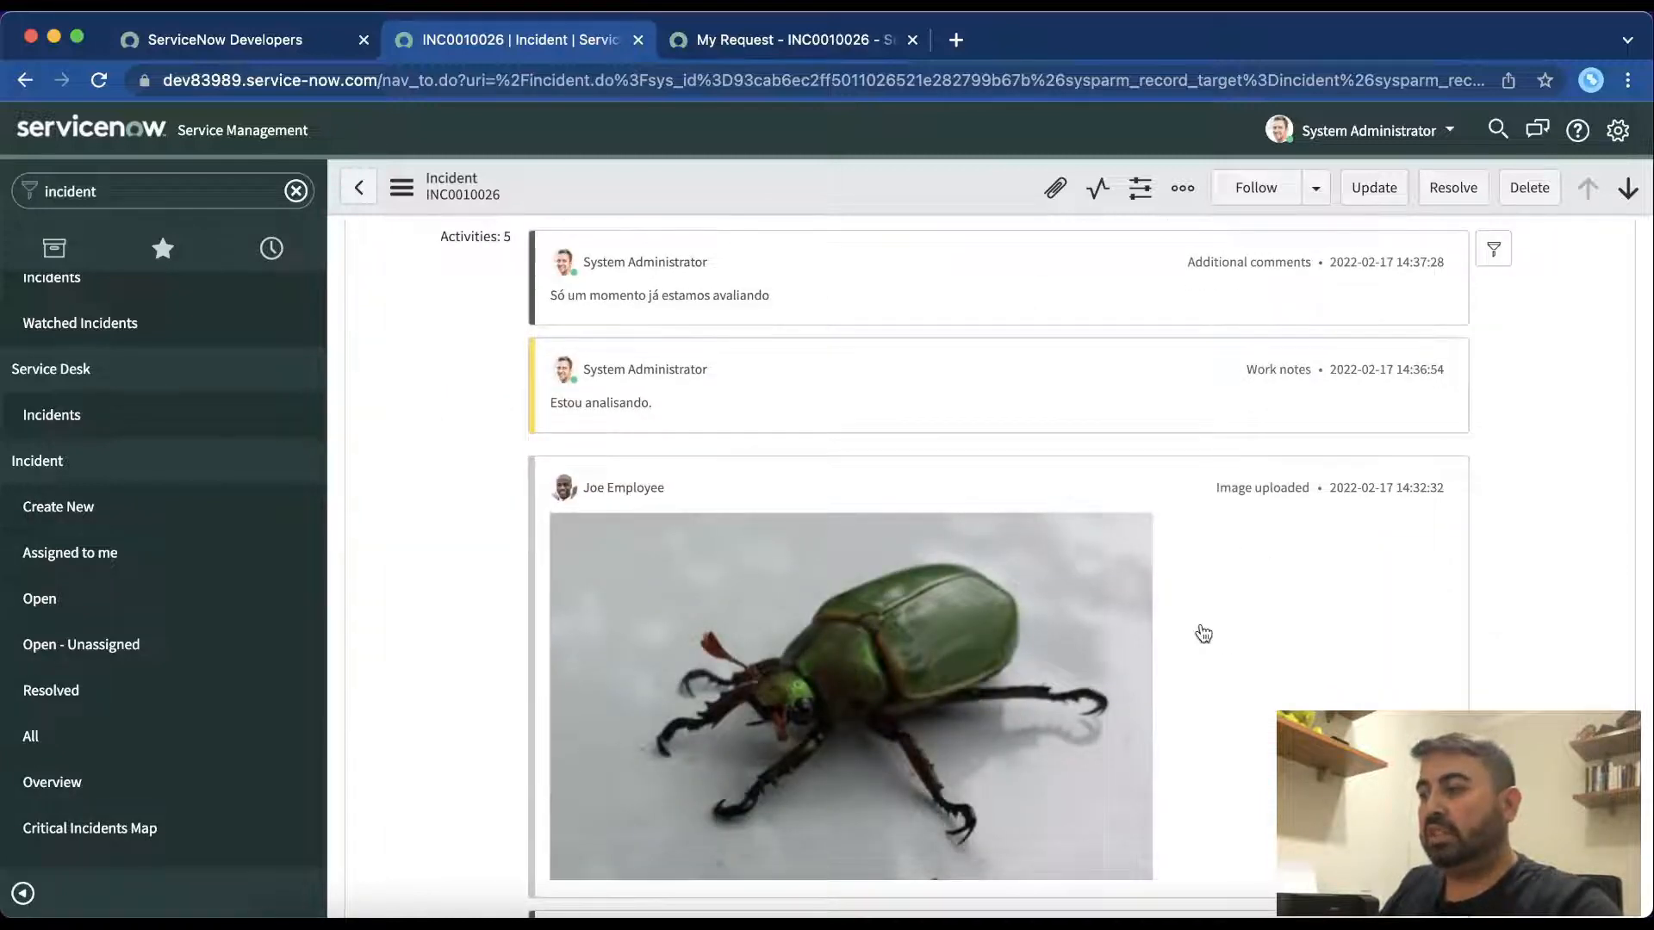
{"action": "scroll", "coordinate": [1202, 620], "scroll_direction": "down", "scroll_amount": 5}
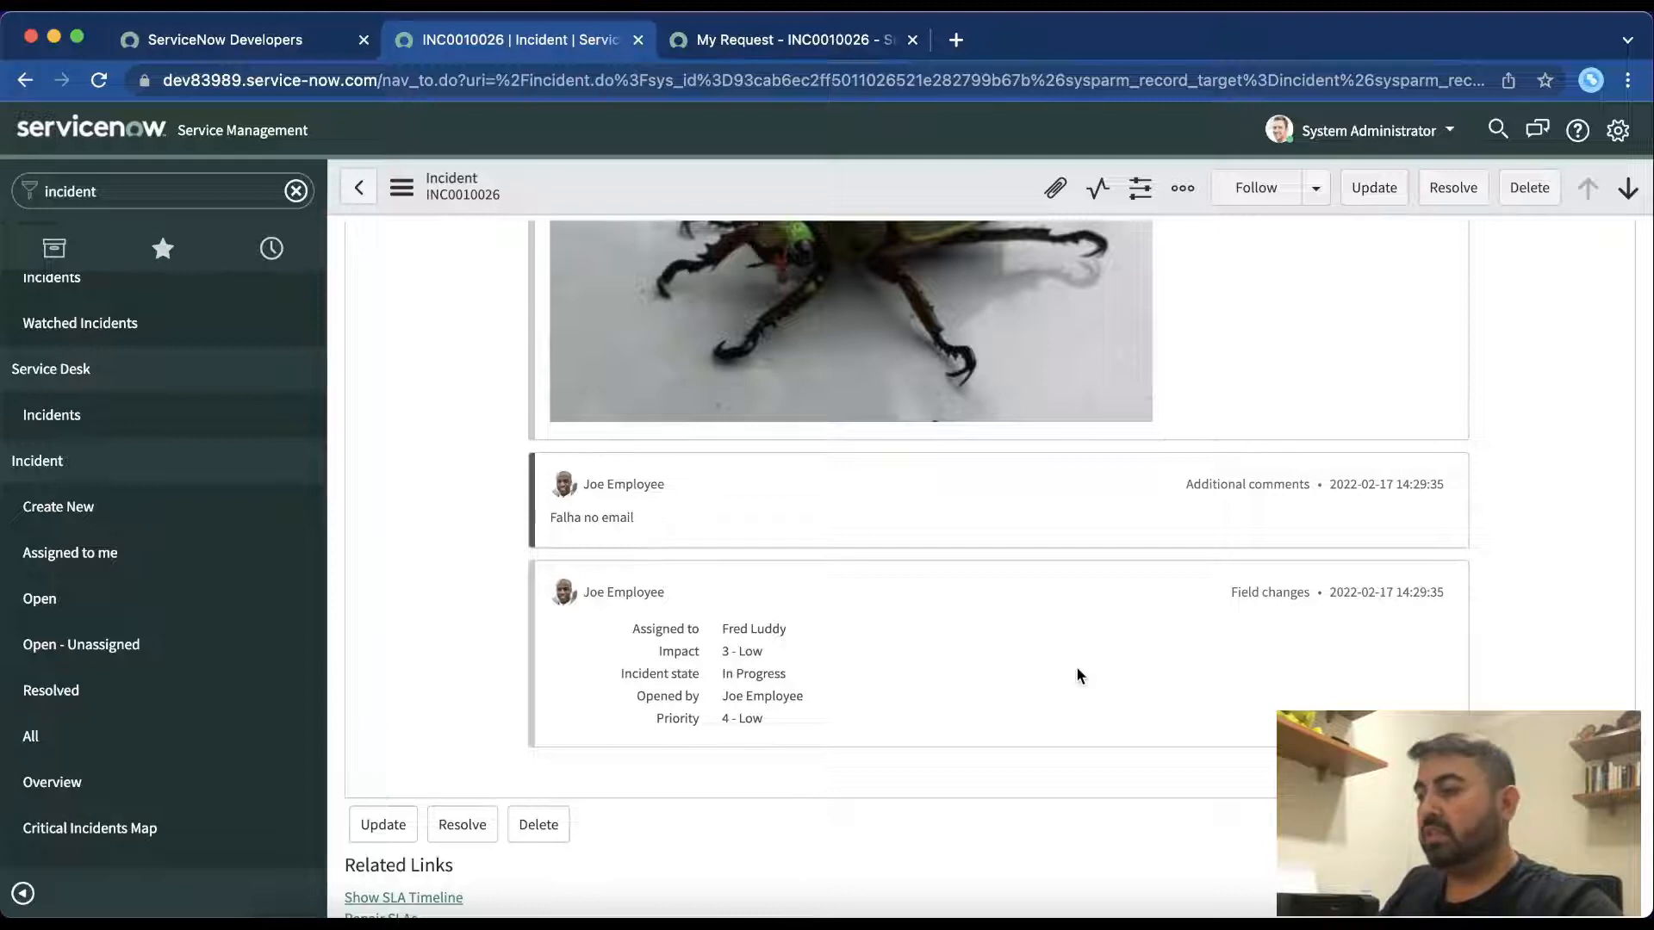
{"action": "scroll", "coordinate": [1229, 649], "scroll_direction": "up", "scroll_amount": 10}
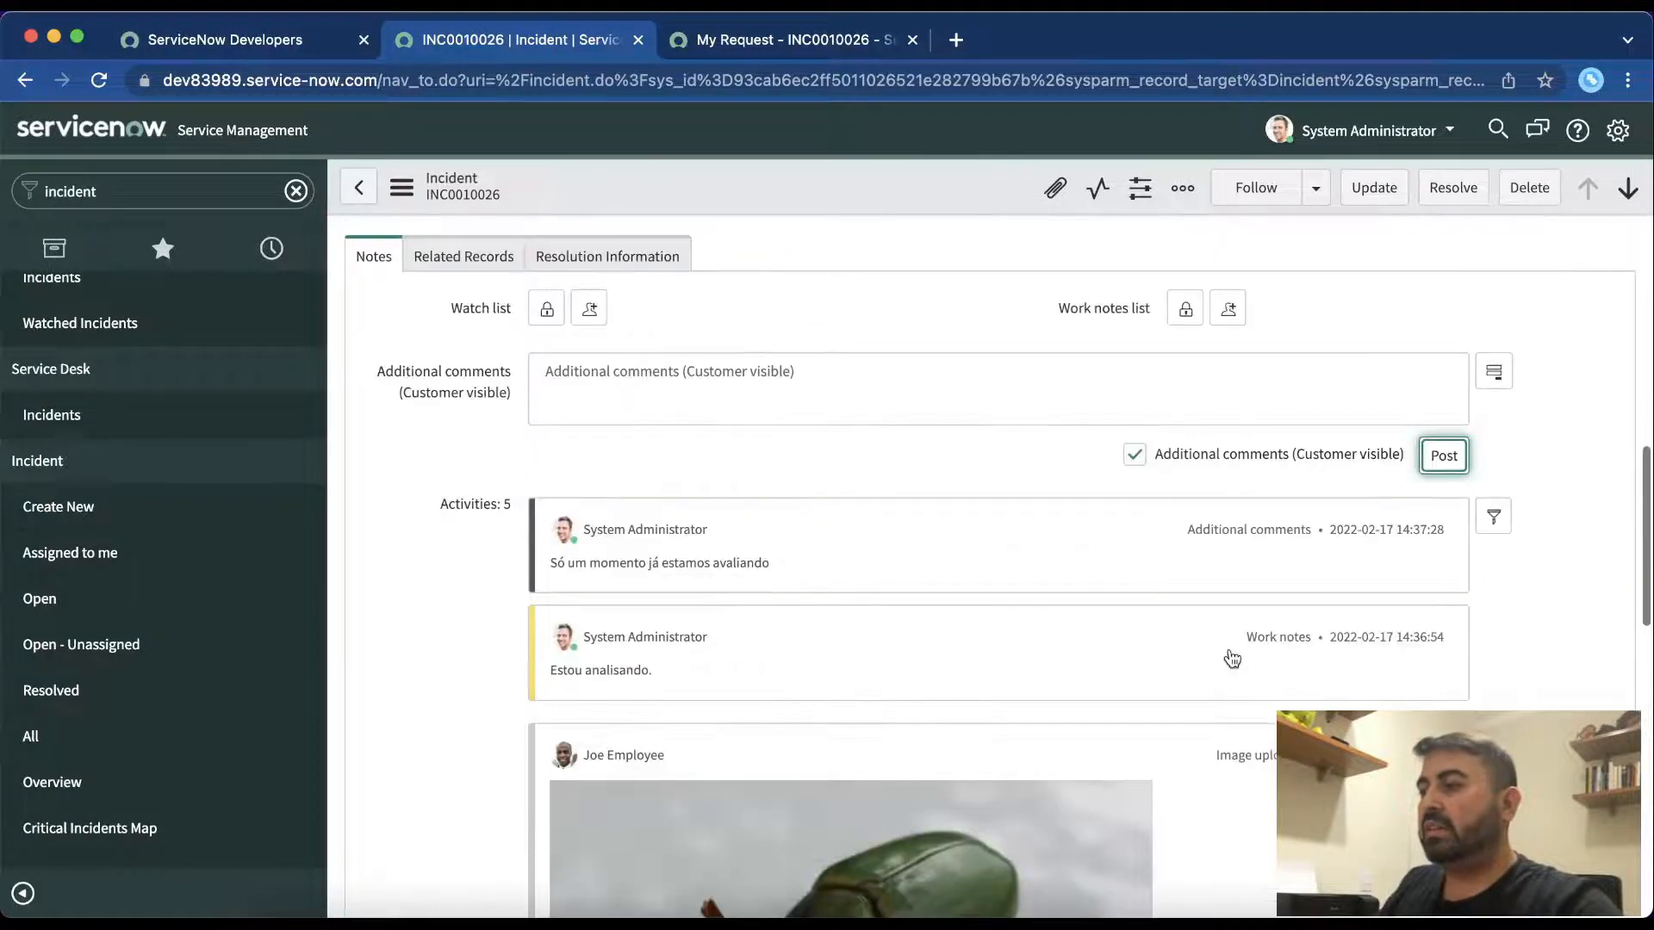
{"action": "scroll", "coordinate": [1542, 681], "scroll_direction": "down", "scroll_amount": 3}
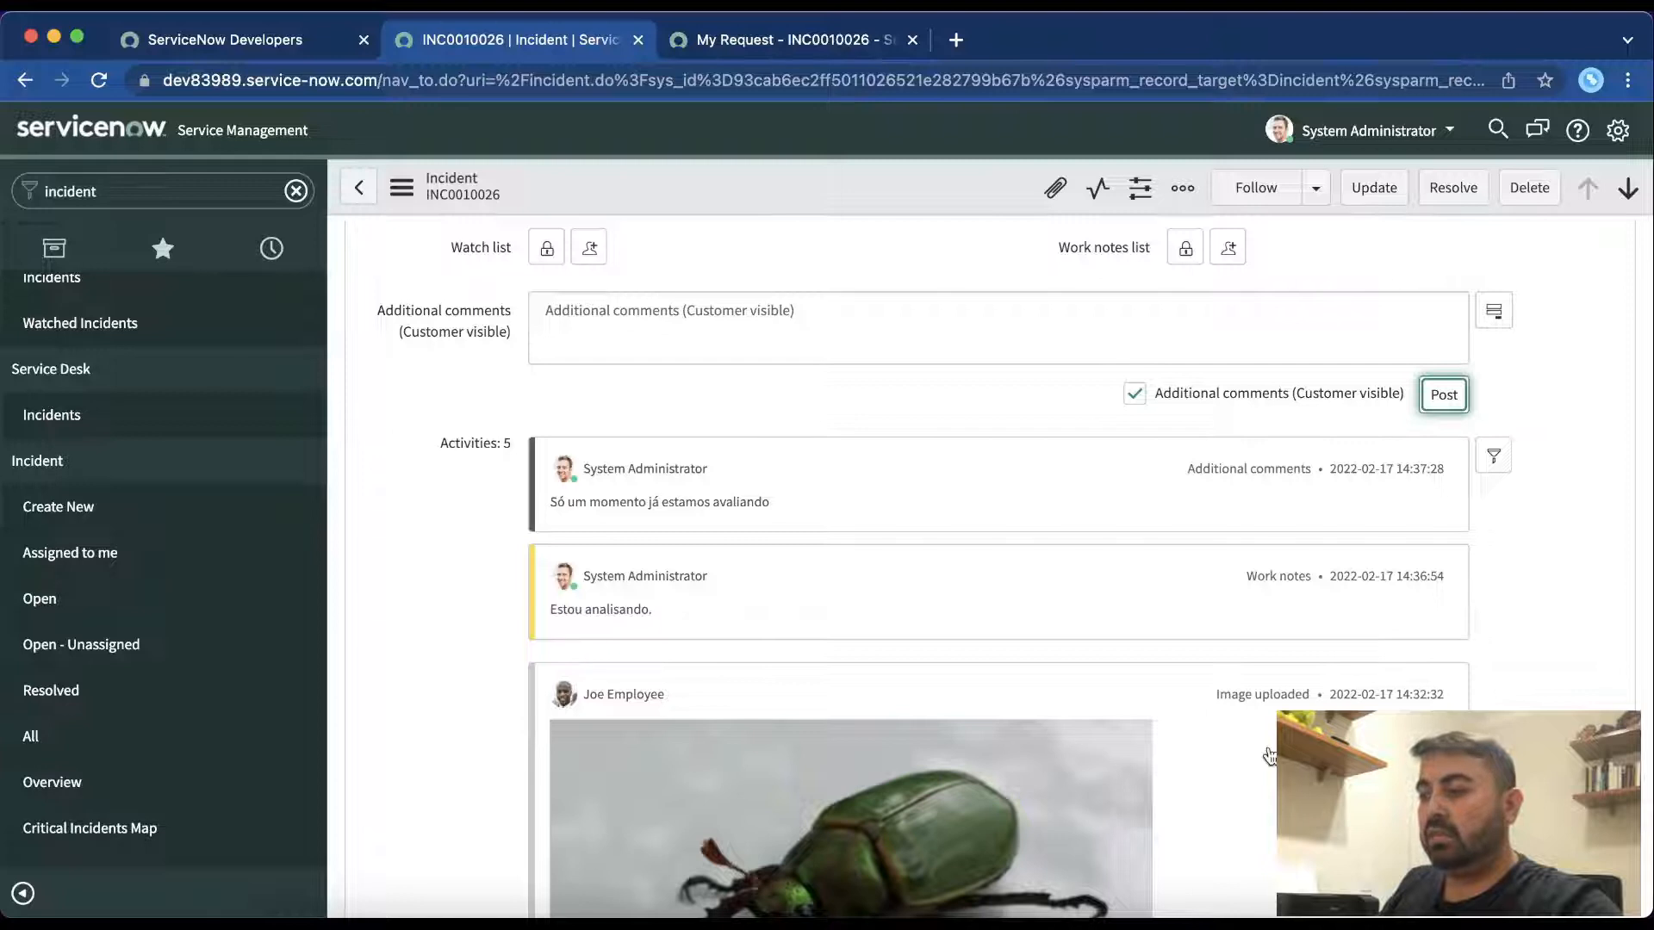
{"action": "scroll", "coordinate": [1323, 640], "scroll_direction": "down", "scroll_amount": 3}
{"action": "scroll", "coordinate": [1302, 605], "scroll_direction": "up", "scroll_amount": 2}
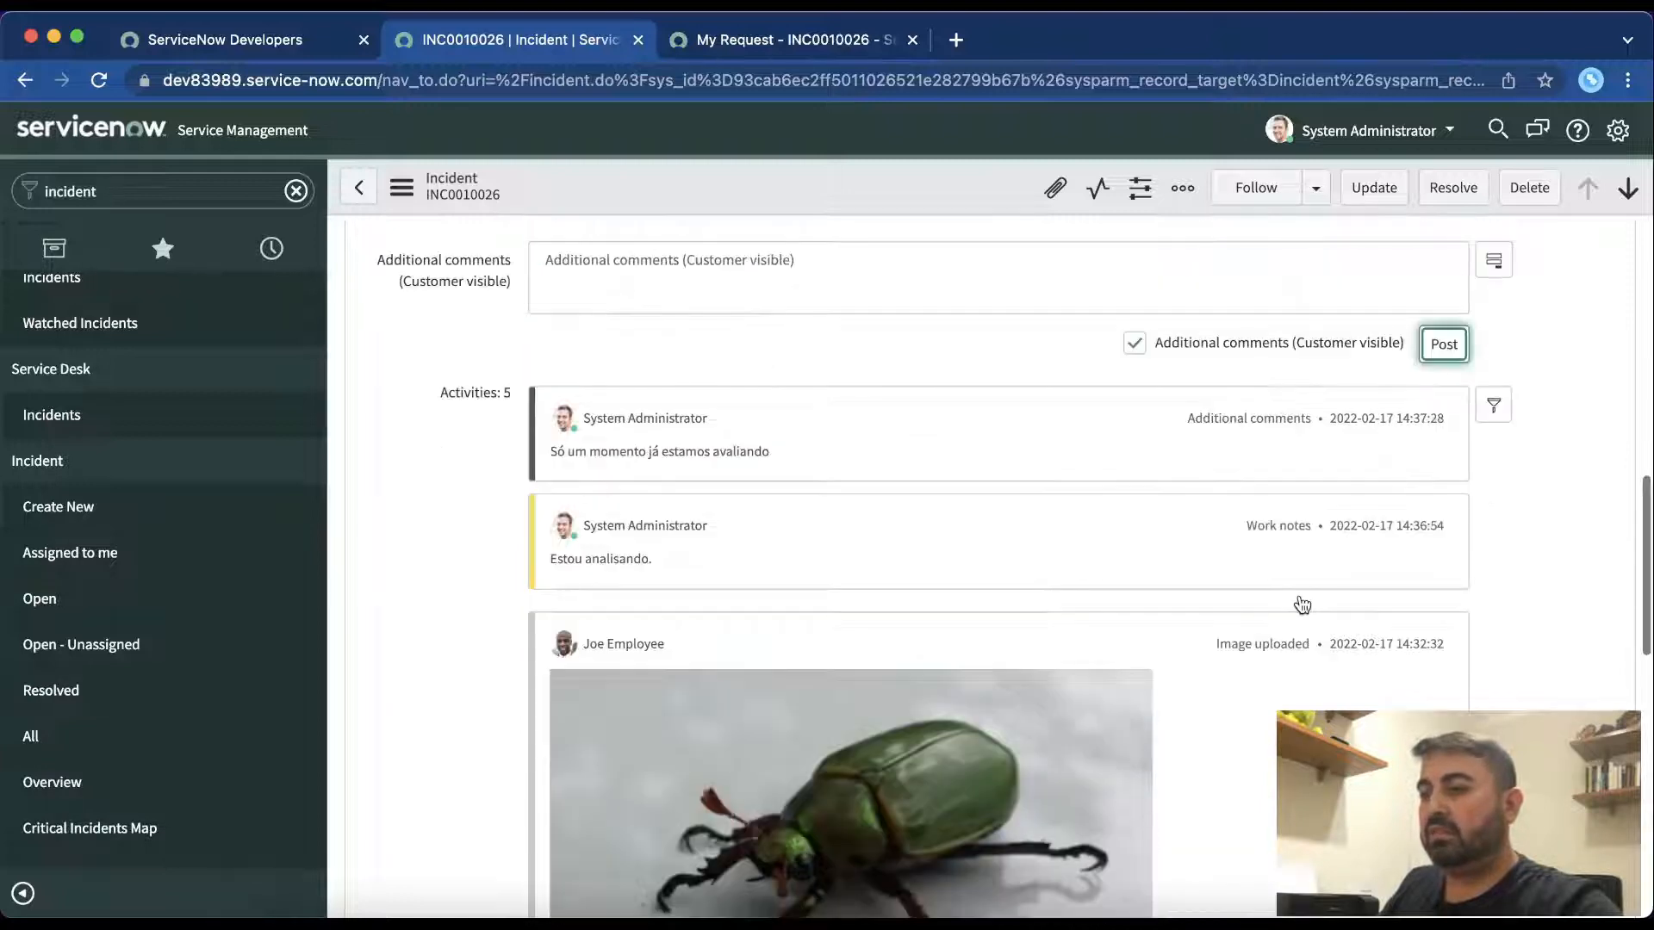
{"action": "scroll", "coordinate": [1302, 605], "scroll_direction": "up", "scroll_amount": 1}
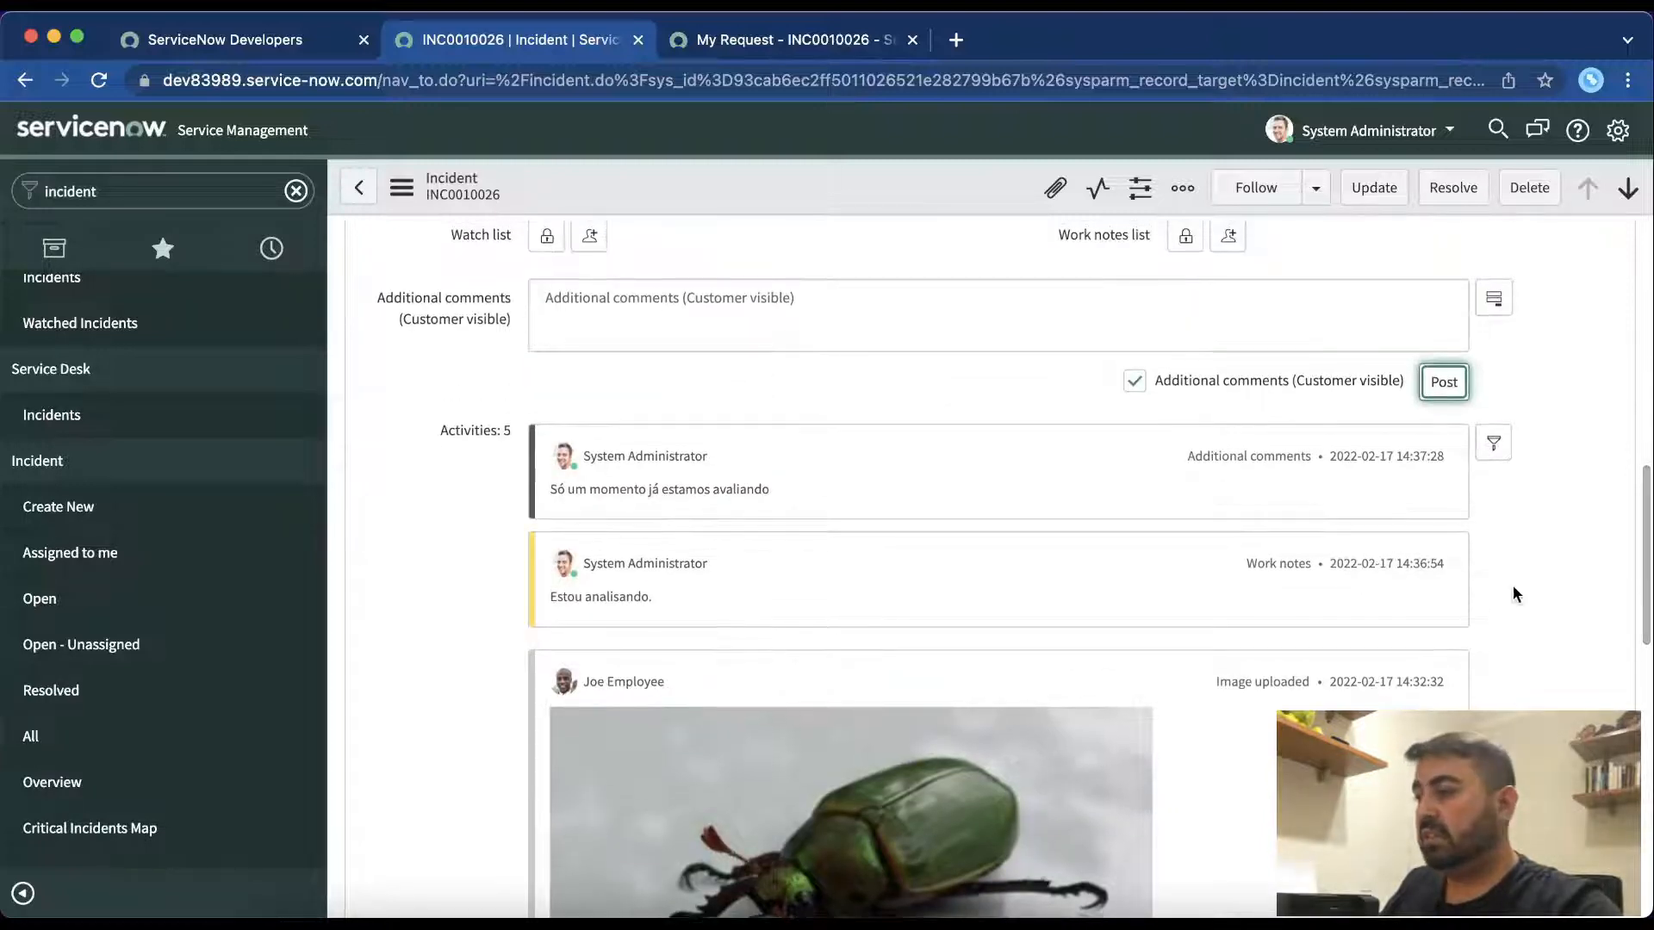
Step: Review the activity filter options, exclude Attachments from the stream and examine the remaining entries
{"action": "left_click", "coordinate": [1497, 444]}
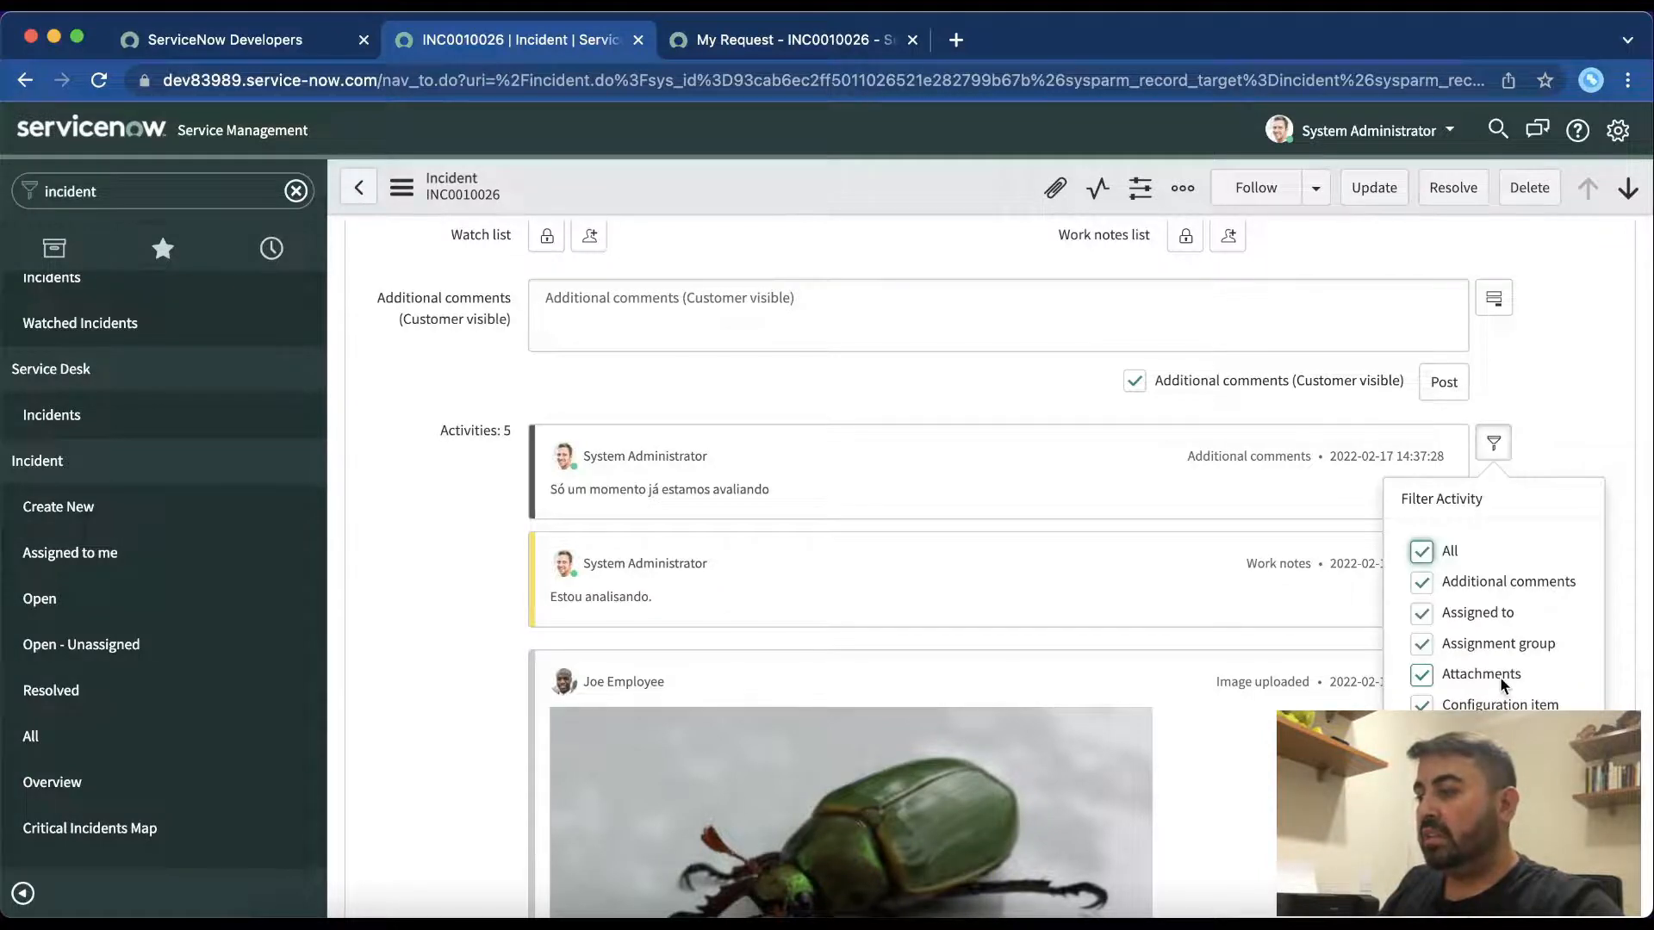
{"action": "scroll", "coordinate": [1502, 685], "scroll_direction": "down", "scroll_amount": 5}
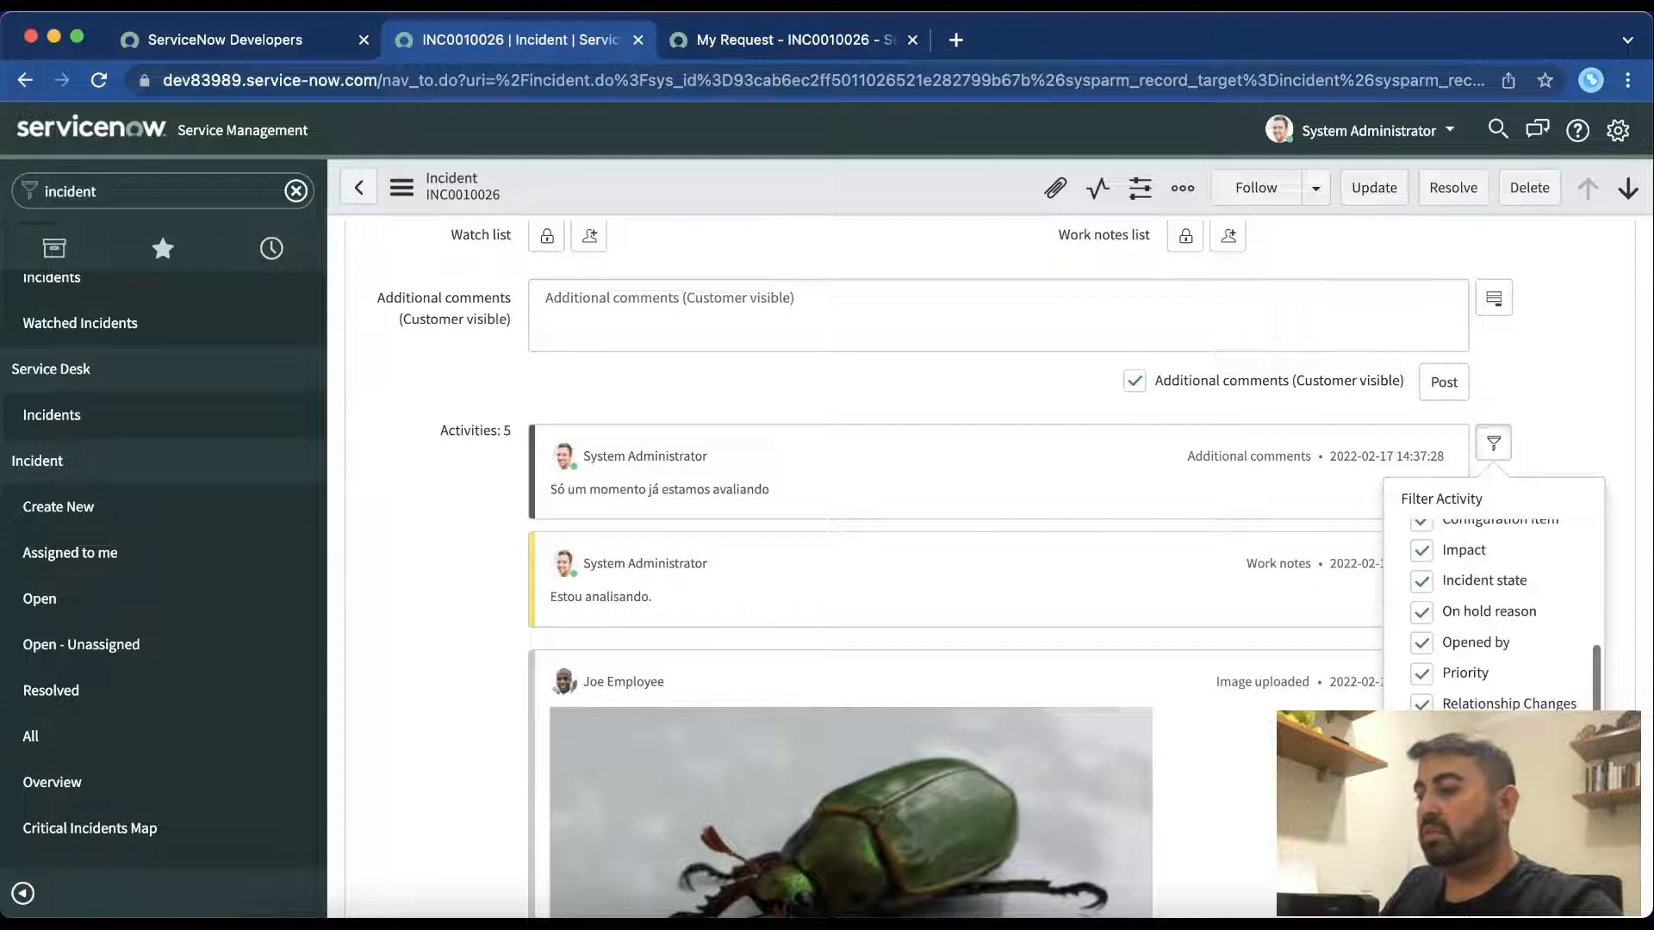
{"action": "scroll", "coordinate": [1509, 687], "scroll_direction": "up", "scroll_amount": 5}
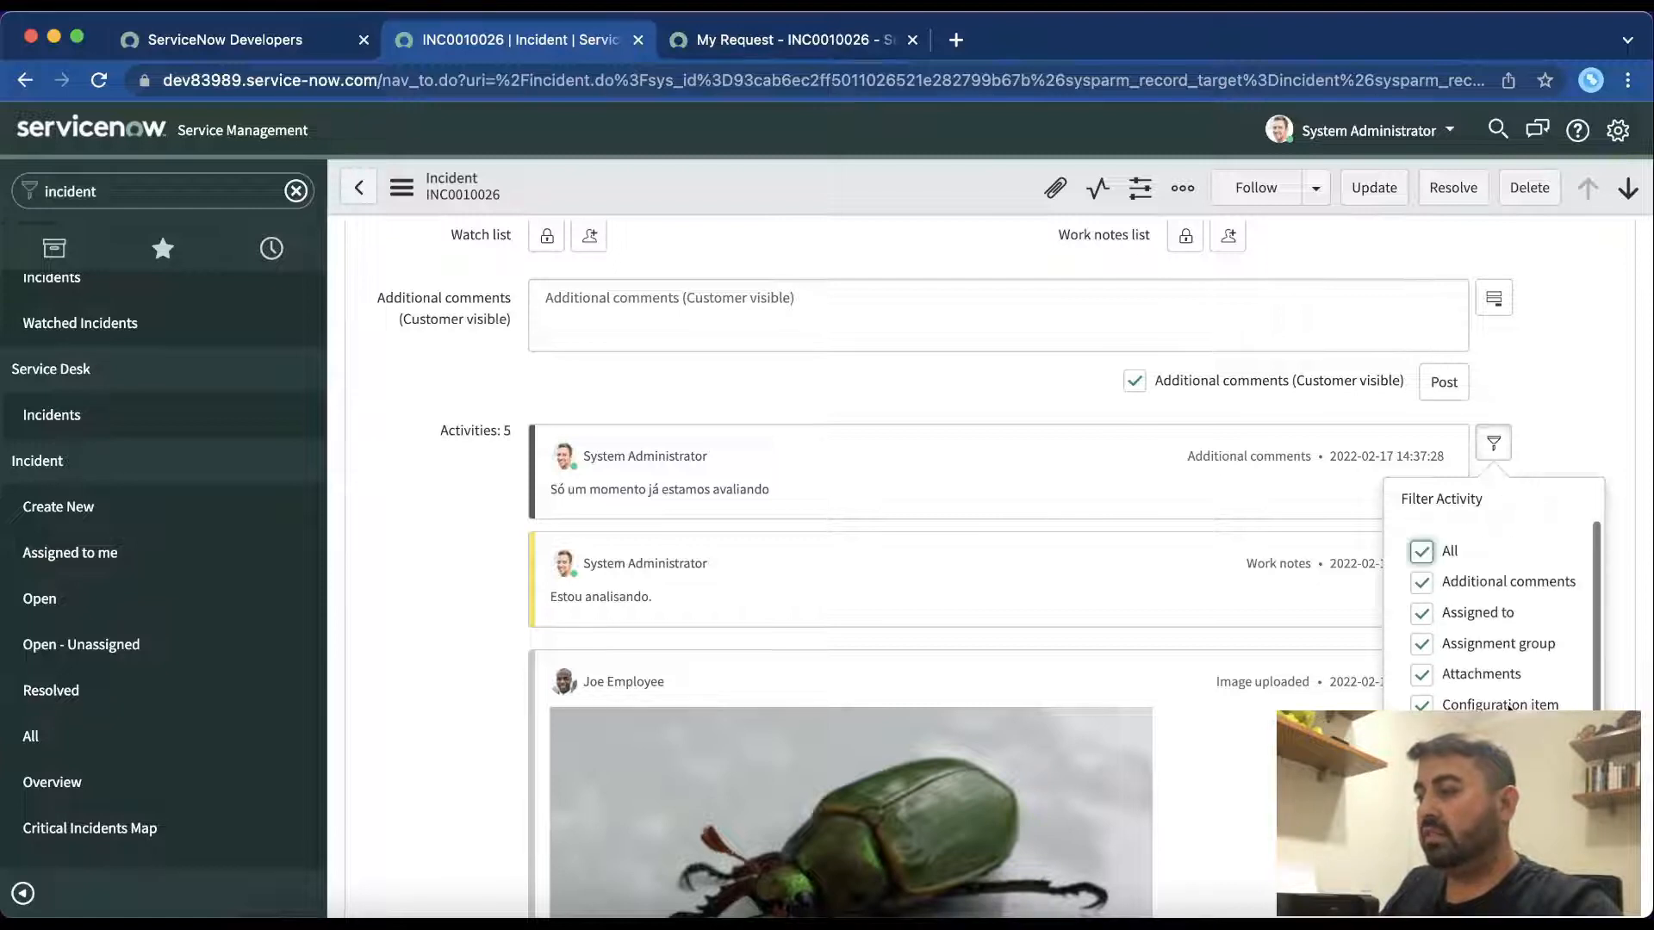
{"action": "left_click", "coordinate": [1422, 677]}
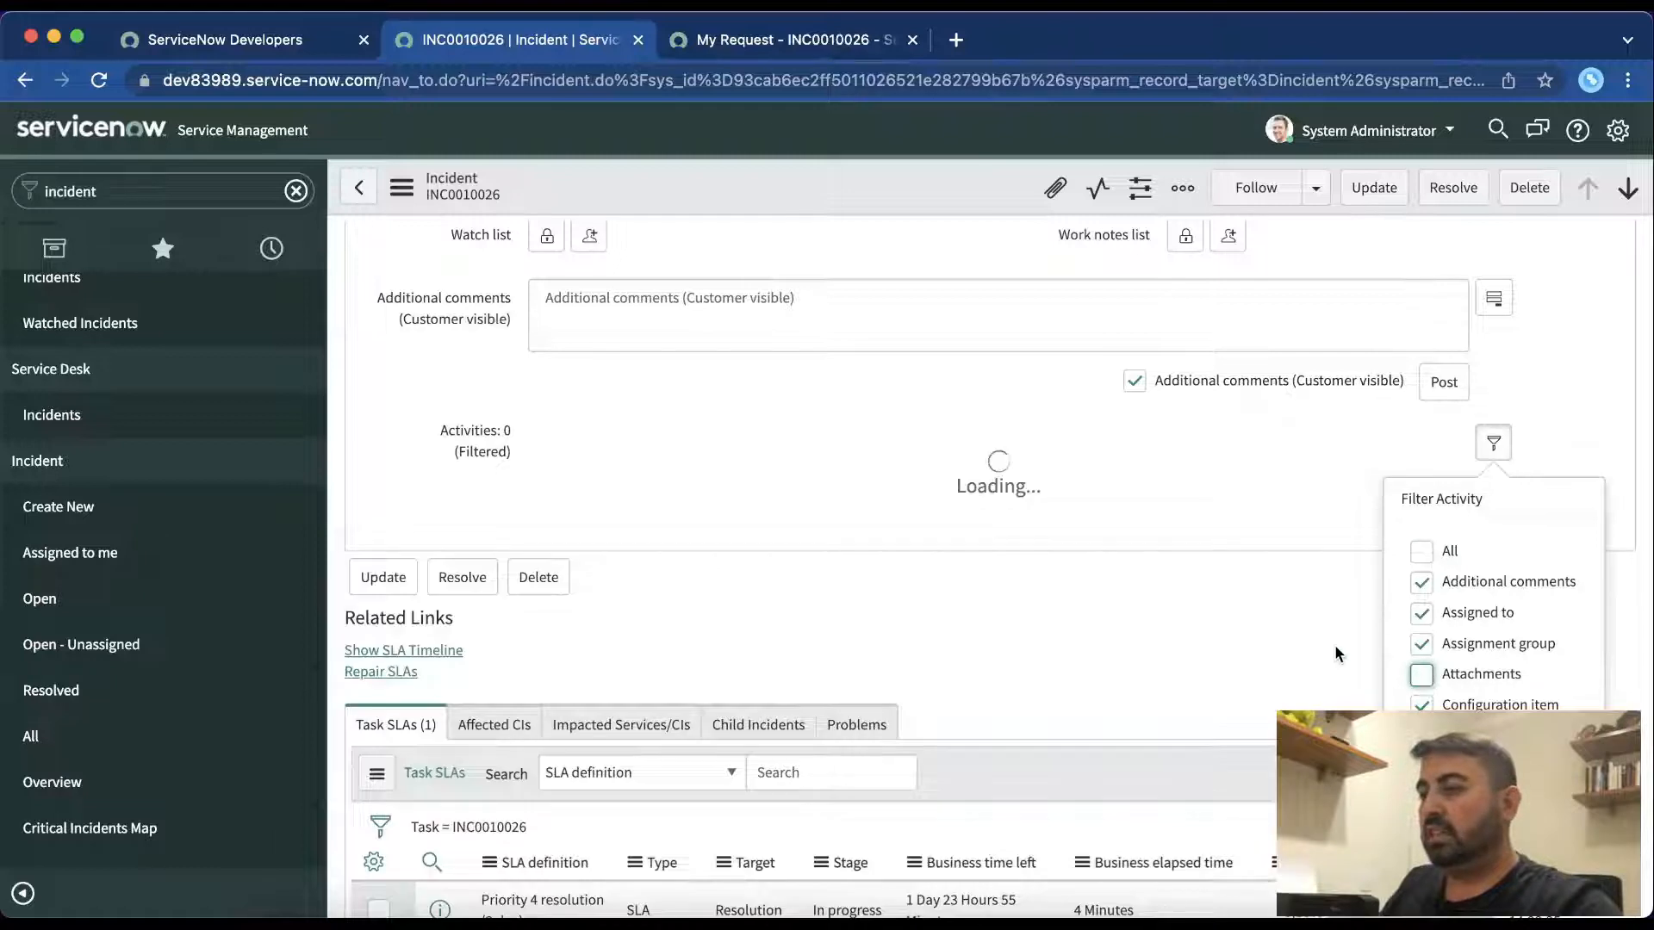
{"action": "left_click", "coordinate": [1140, 398]}
{"action": "scroll", "coordinate": [1127, 519], "scroll_direction": "down", "scroll_amount": 3}
{"action": "scroll", "coordinate": [977, 320], "scroll_direction": "up", "scroll_amount": 2}
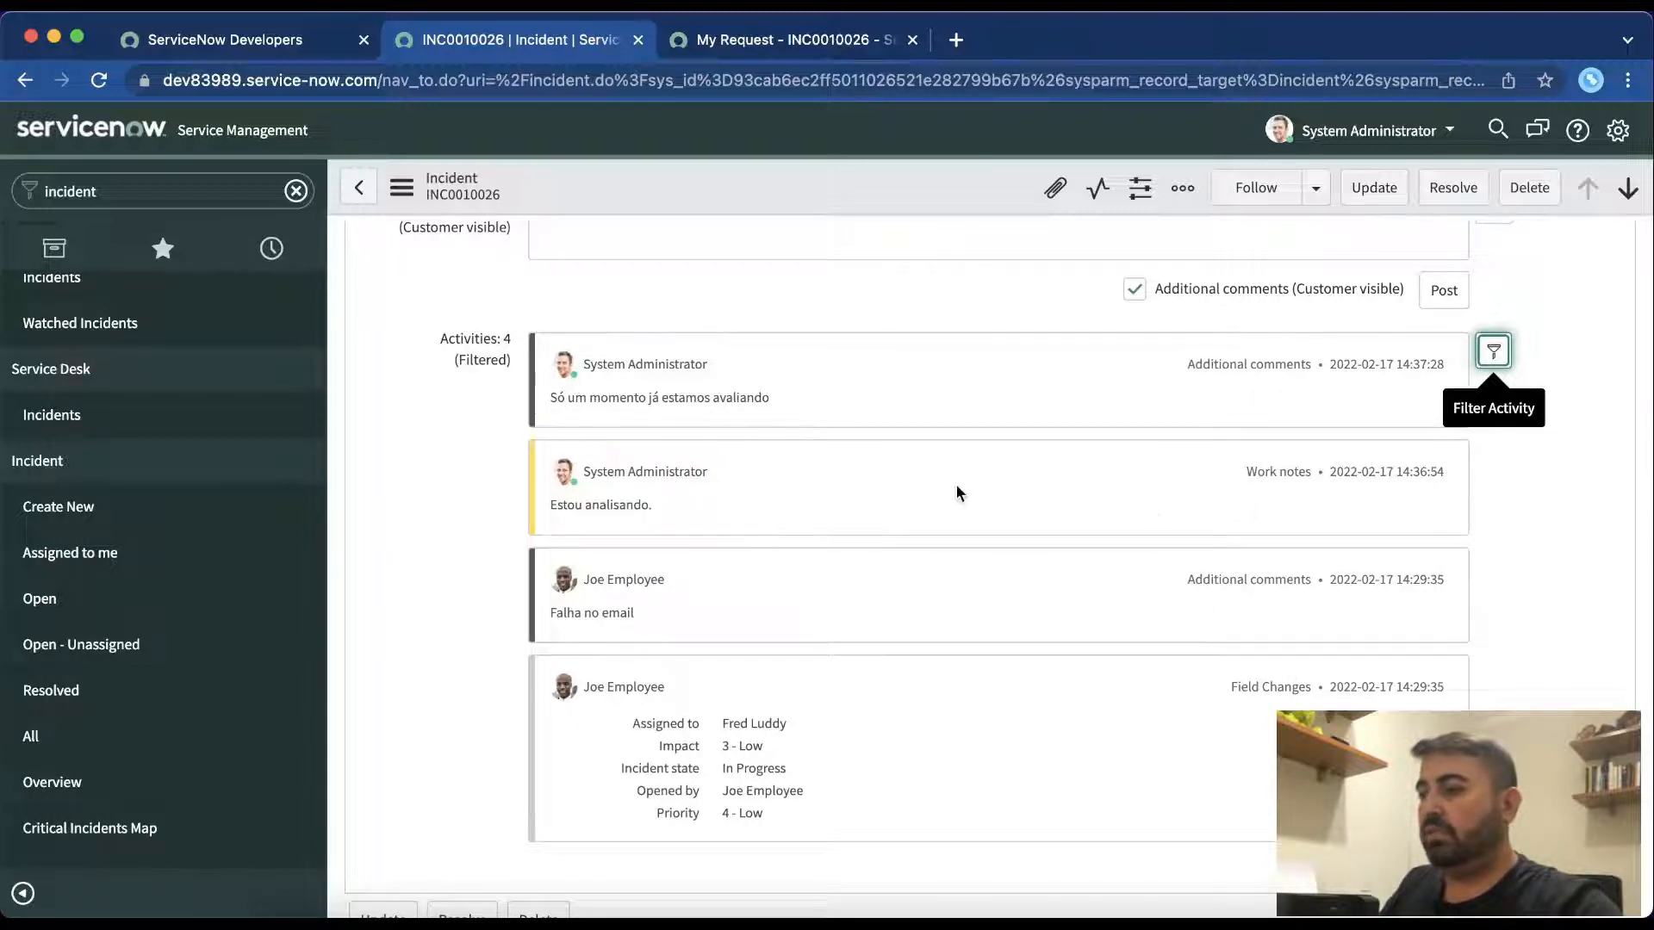
Step: Exclude Additional comments, Impact and Opened by from the incident's activity filter
{"action": "left_click", "coordinate": [1495, 353]}
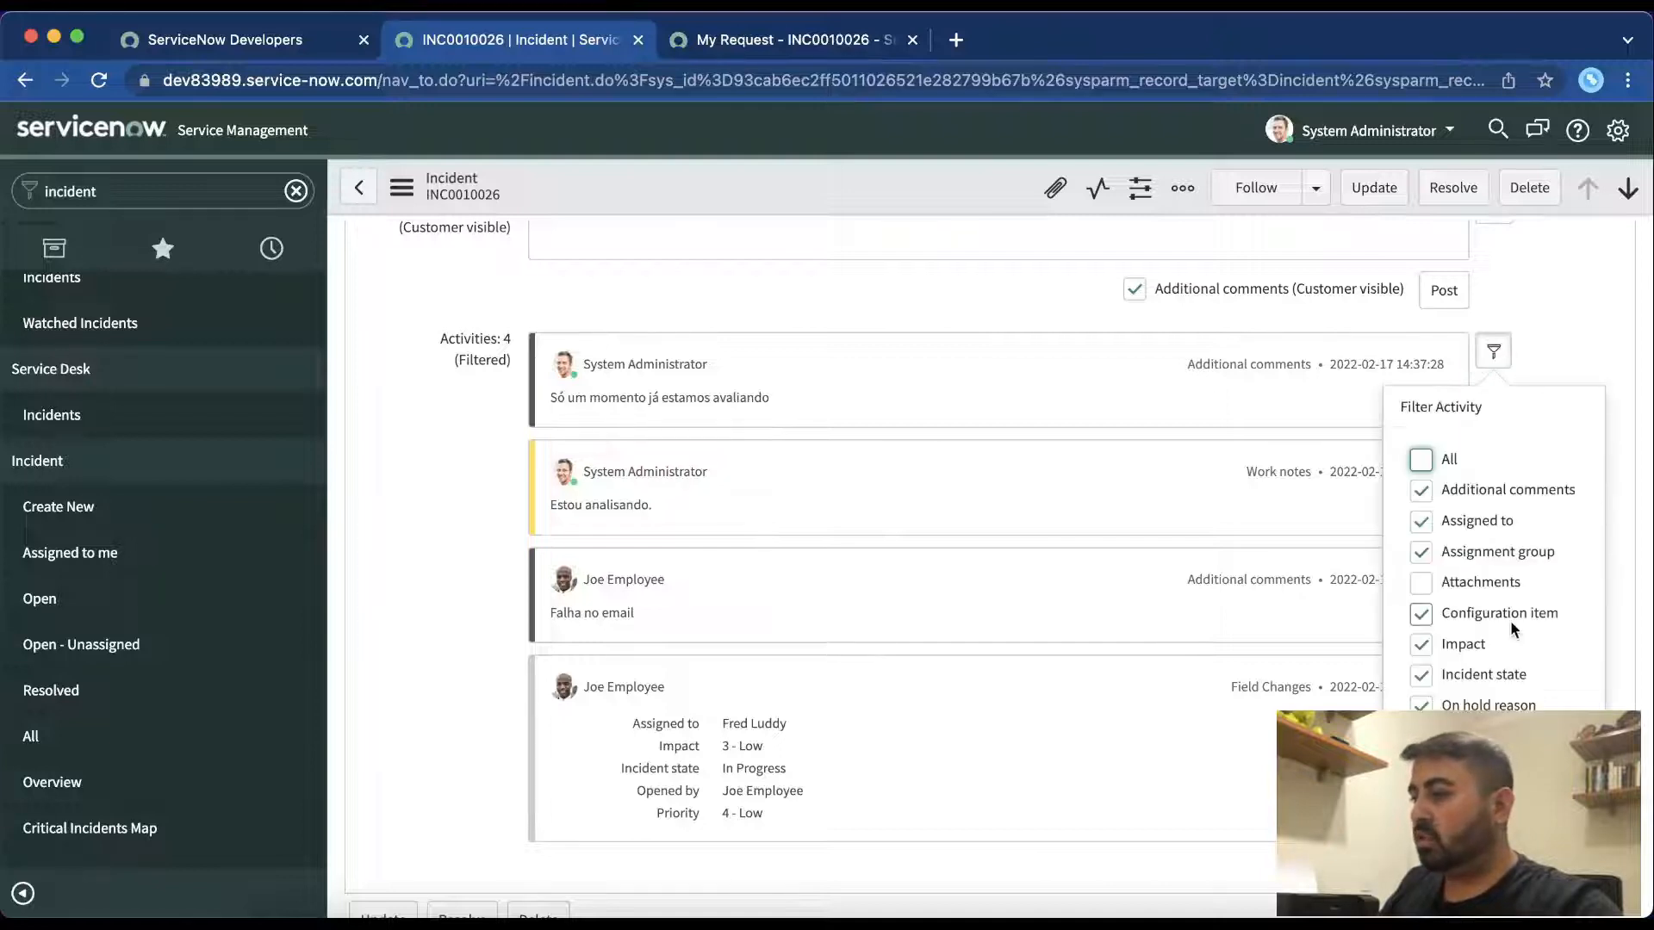
{"action": "left_click", "coordinate": [1421, 491]}
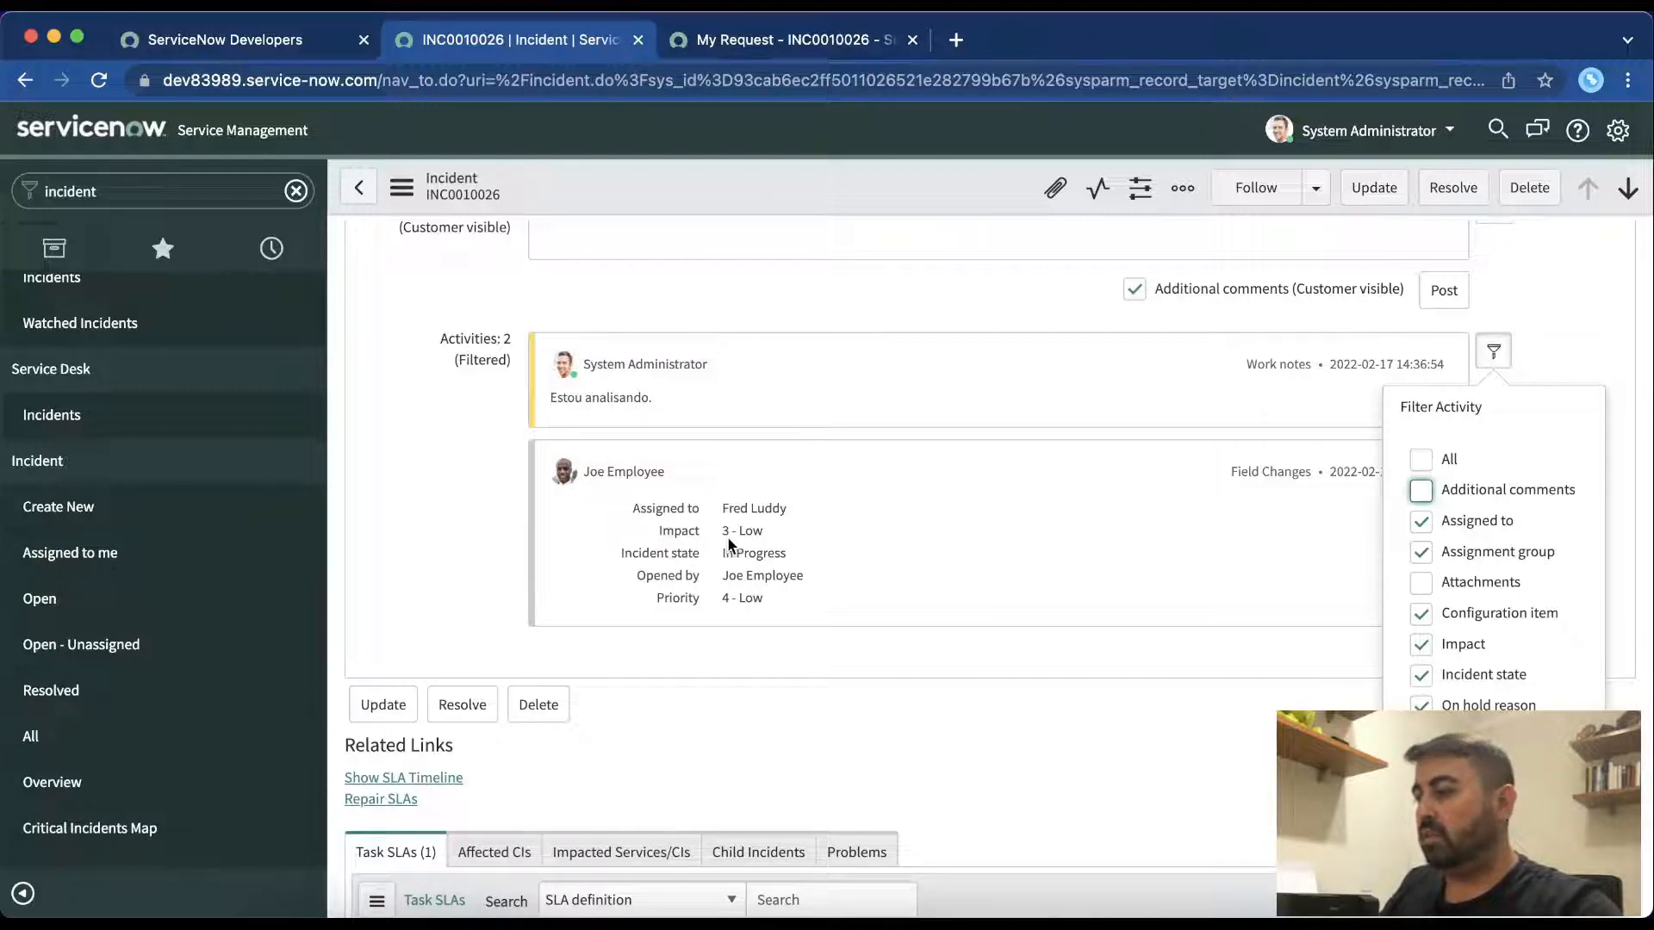
{"action": "left_click", "coordinate": [1423, 645]}
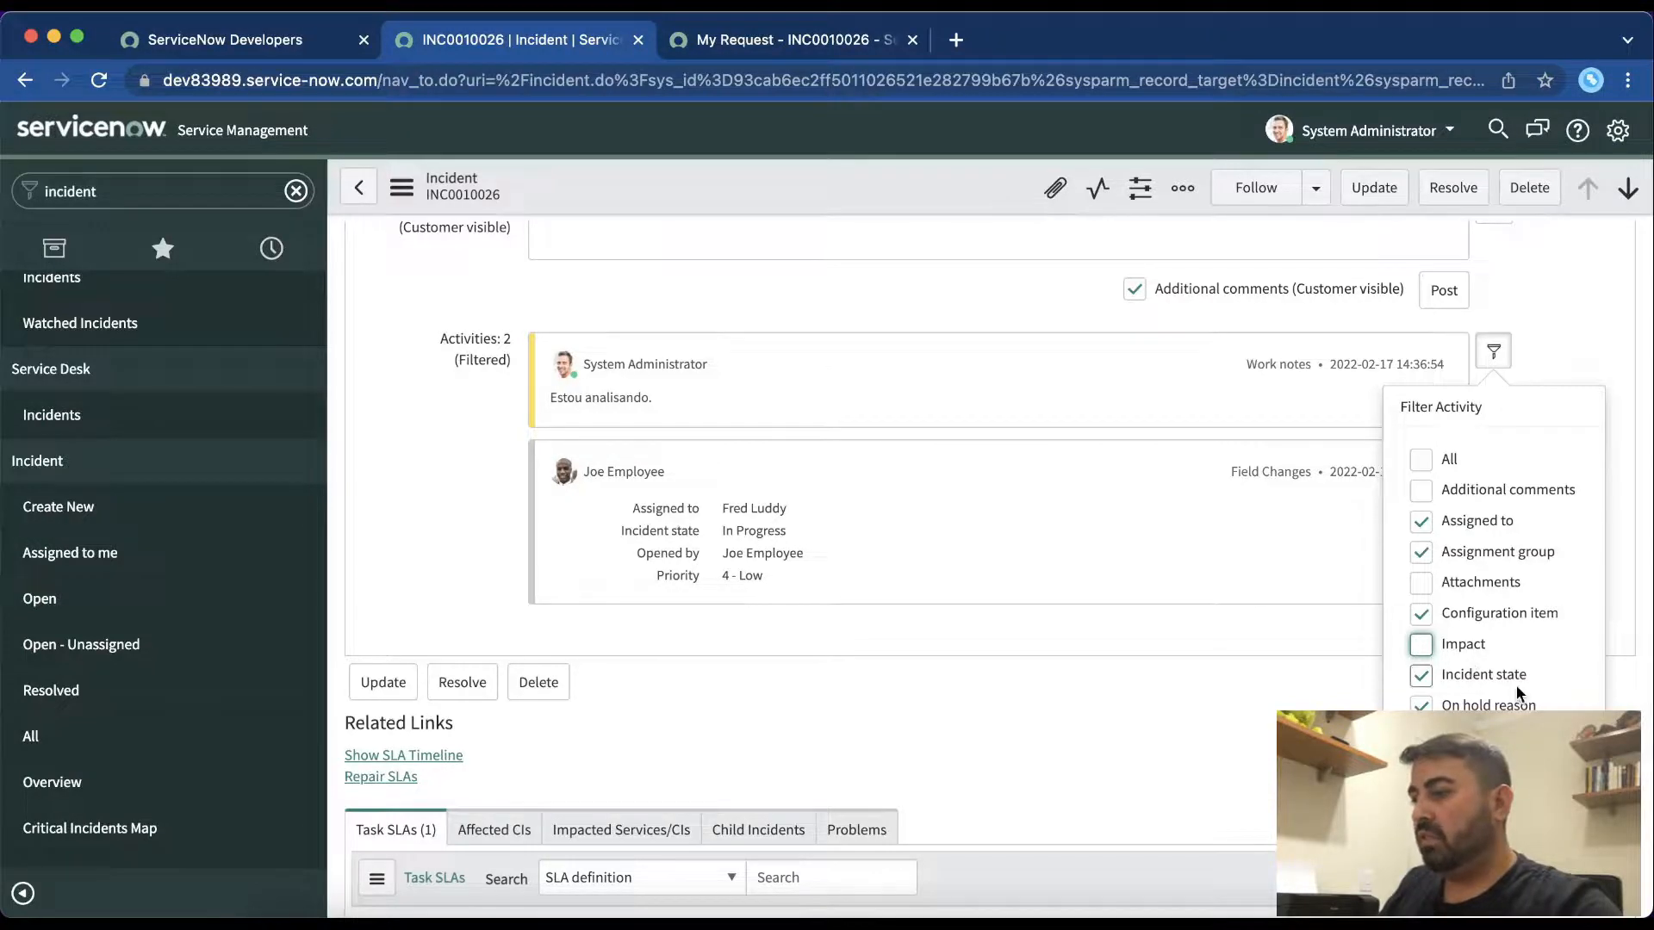
{"action": "scroll", "coordinate": [1423, 684], "scroll_direction": "down", "scroll_amount": 2}
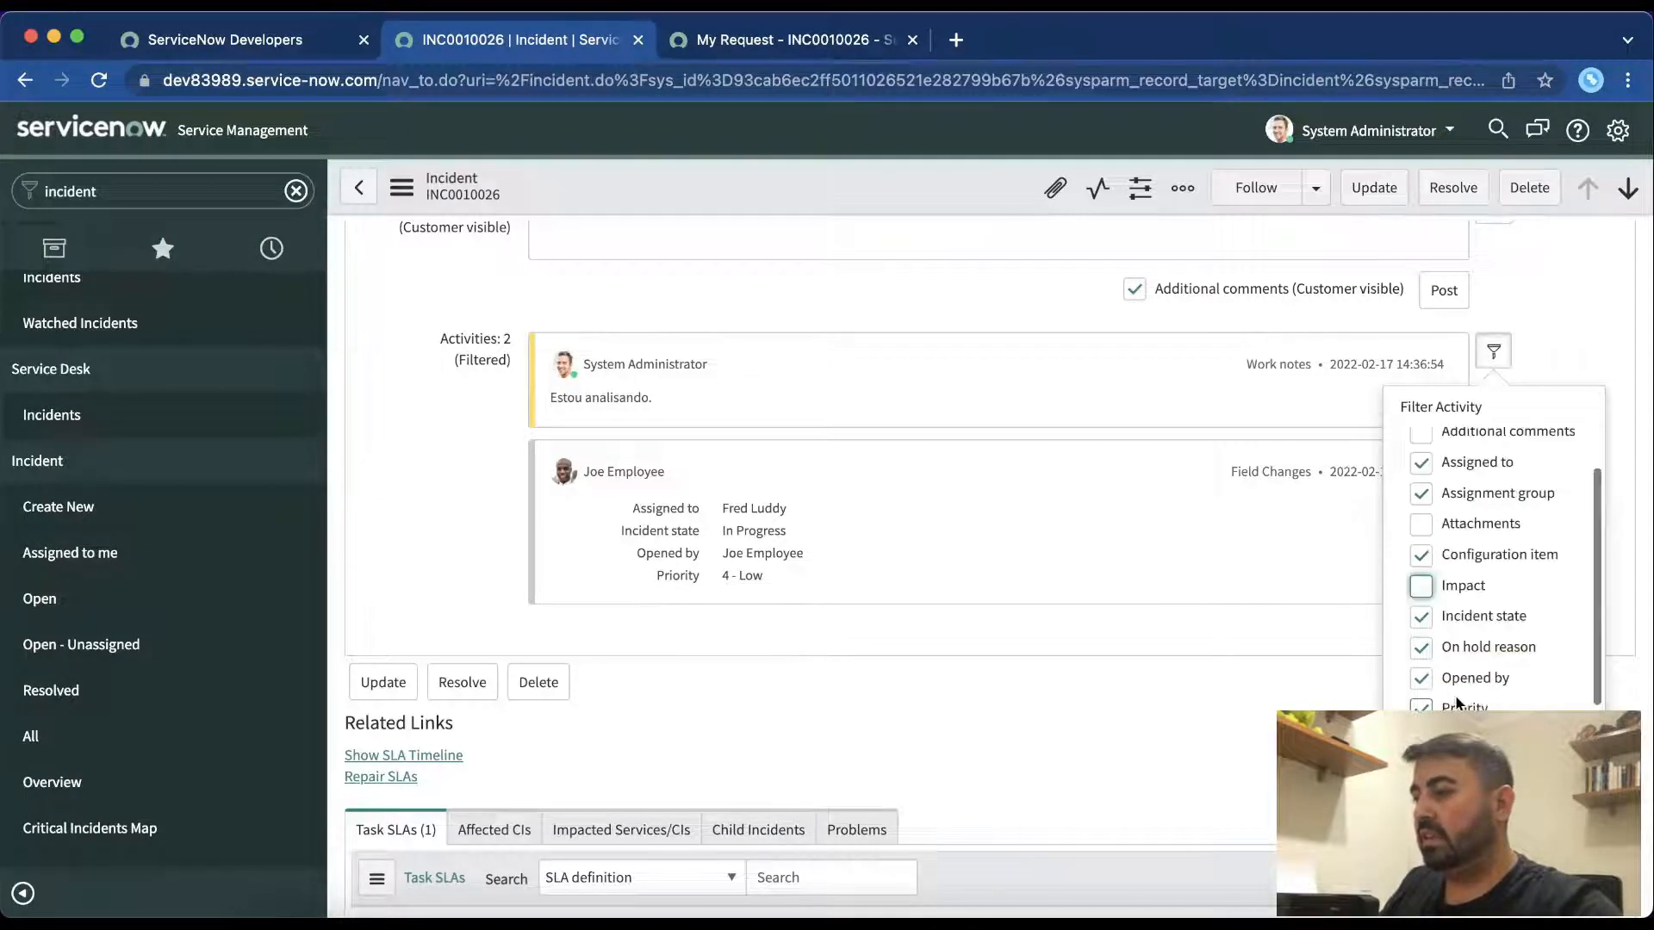
{"action": "left_click", "coordinate": [1422, 679]}
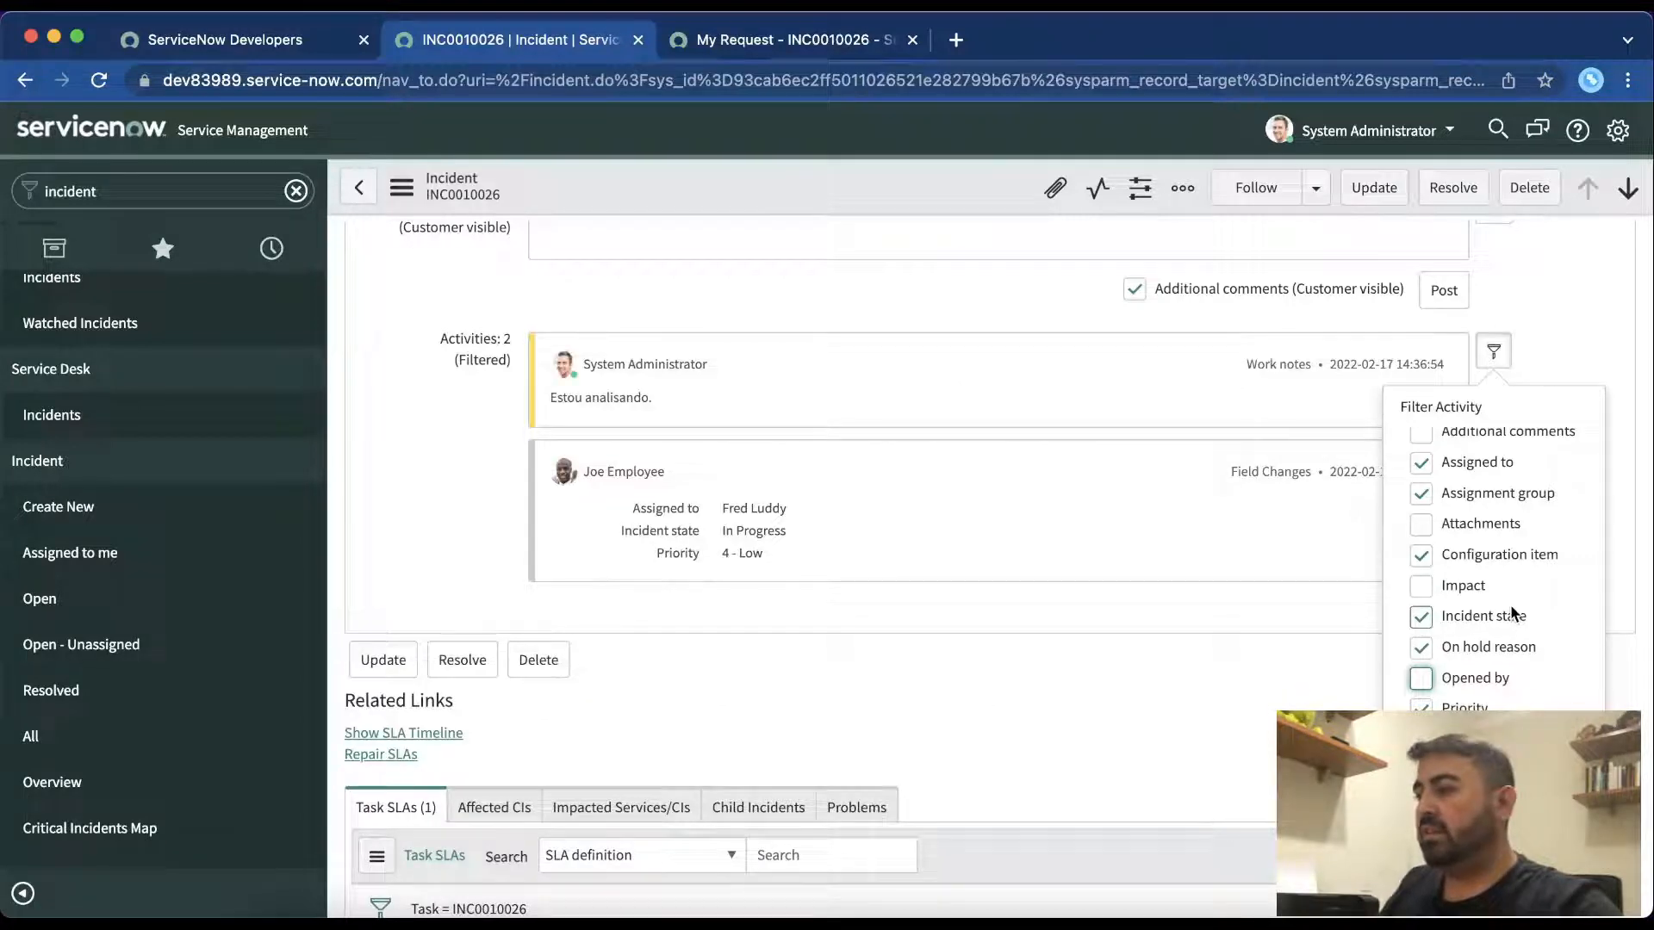
Step: Restore all activity types in the incident's activity filter and look over the option list
{"action": "scroll", "coordinate": [1465, 560], "scroll_direction": "up", "scroll_amount": 2}
{"action": "left_click", "coordinate": [1421, 461]}
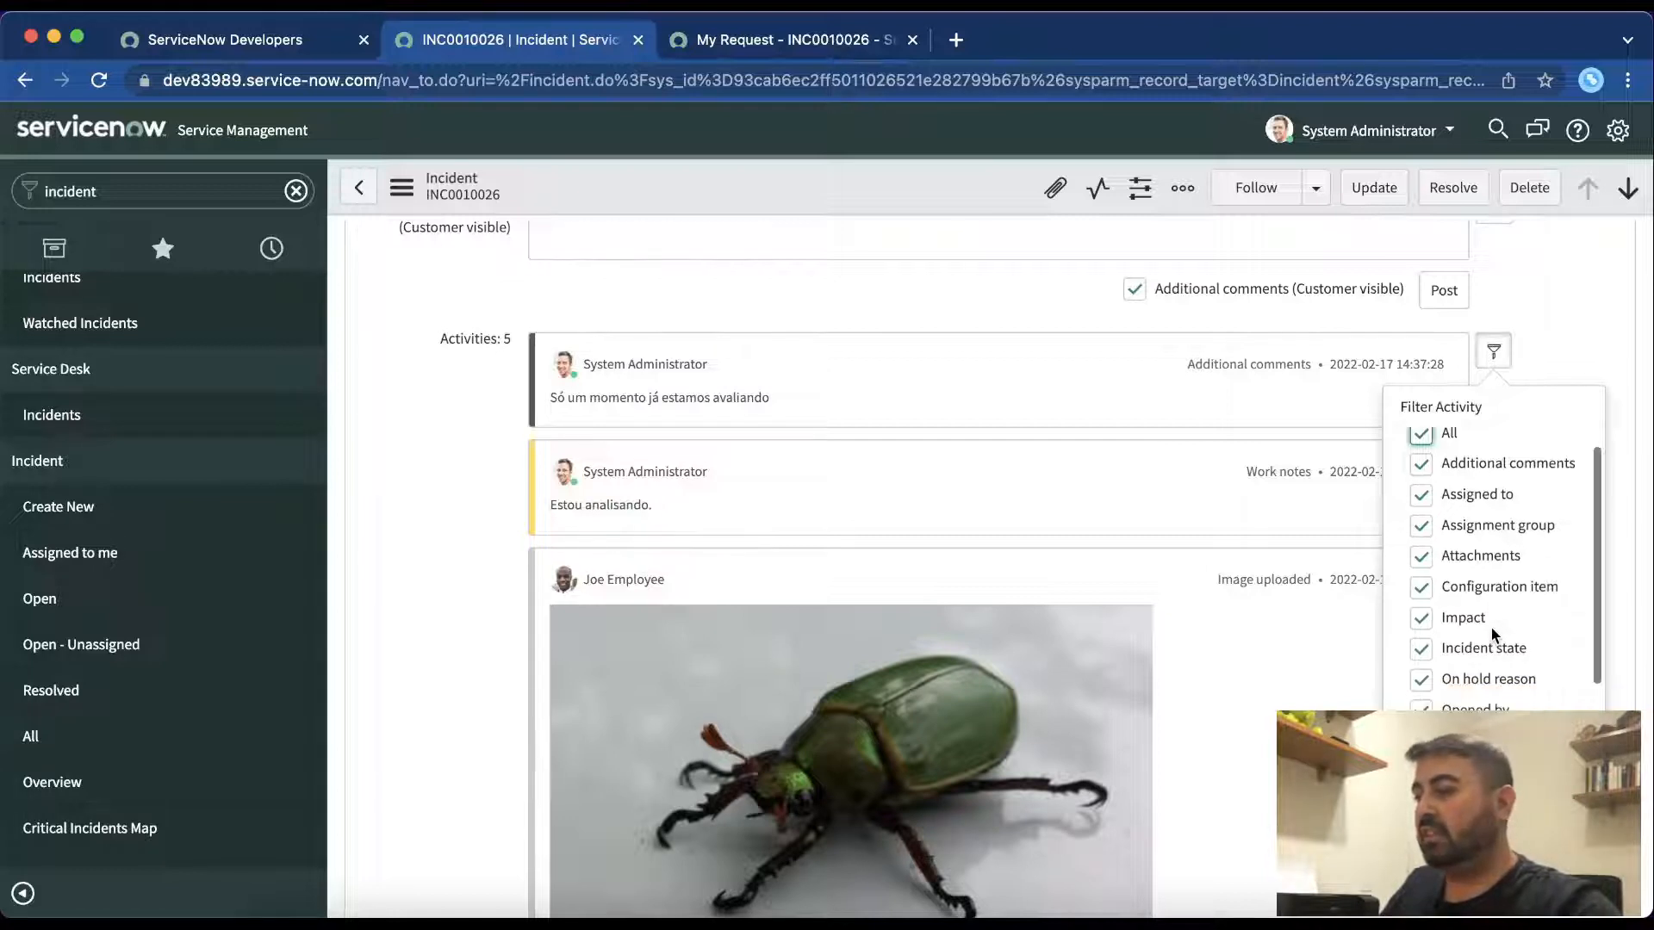
{"action": "scroll", "coordinate": [1492, 630], "scroll_direction": "down", "scroll_amount": 1}
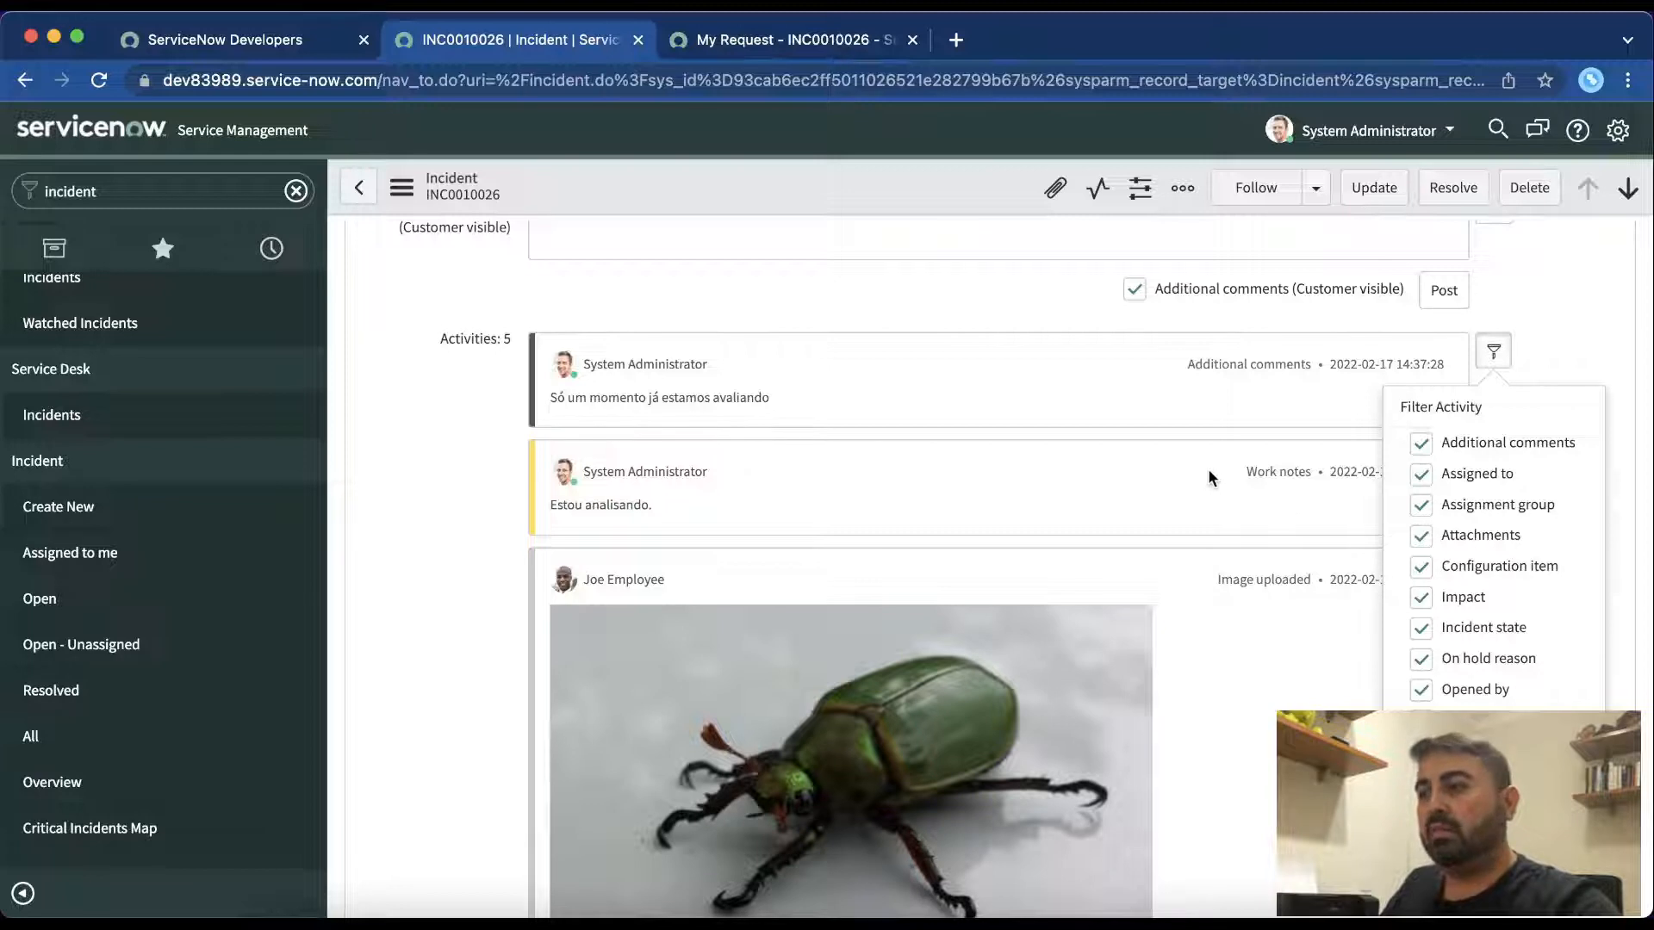
Step: Set the incident's state to On Hold with the on hold reason Awaiting Vendor and save the record
{"action": "left_click", "coordinate": [1557, 347]}
{"action": "scroll", "coordinate": [1557, 346], "scroll_direction": "up", "scroll_amount": 10}
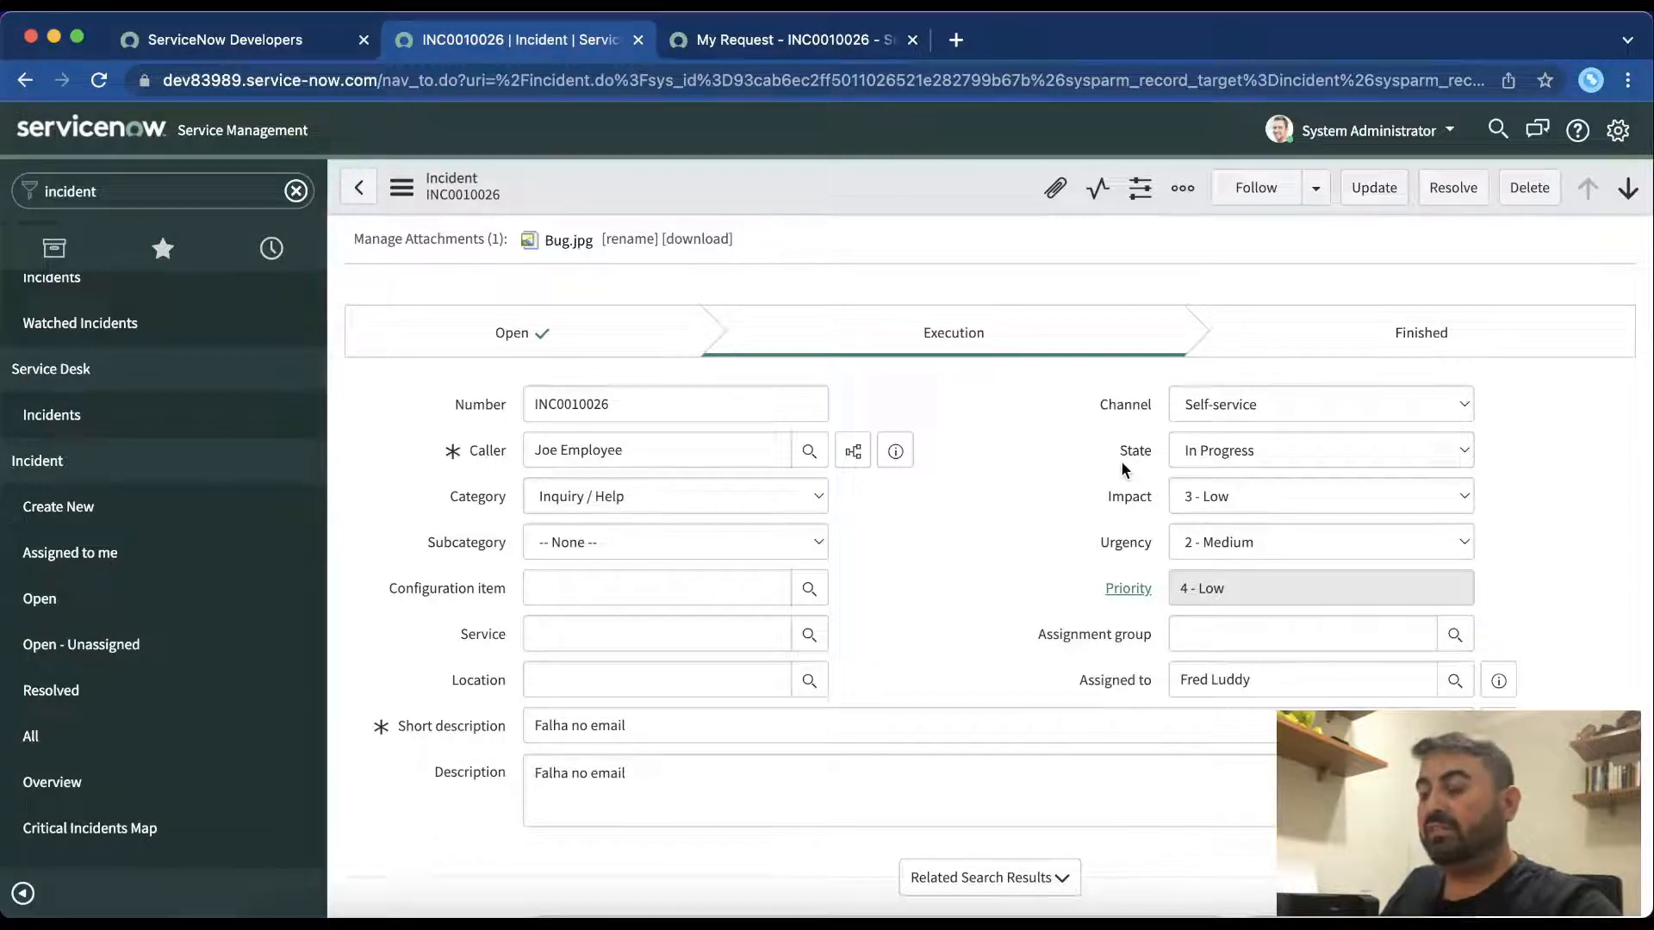
{"action": "left_click", "coordinate": [1202, 448]}
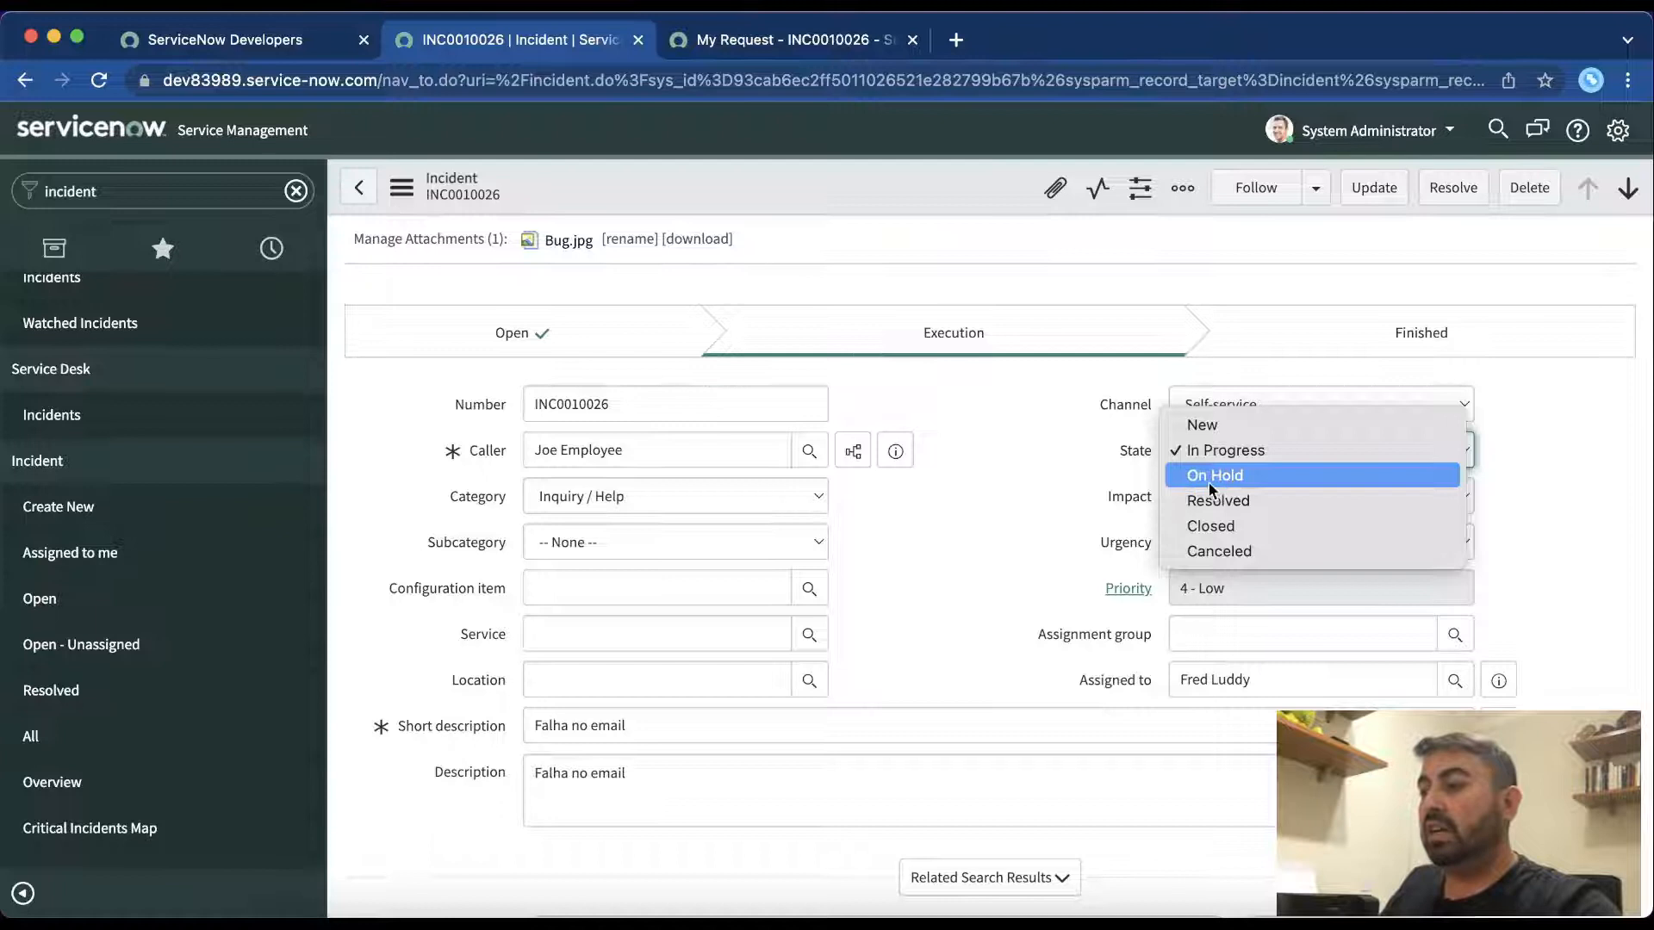
{"action": "left_click", "coordinate": [1227, 475]}
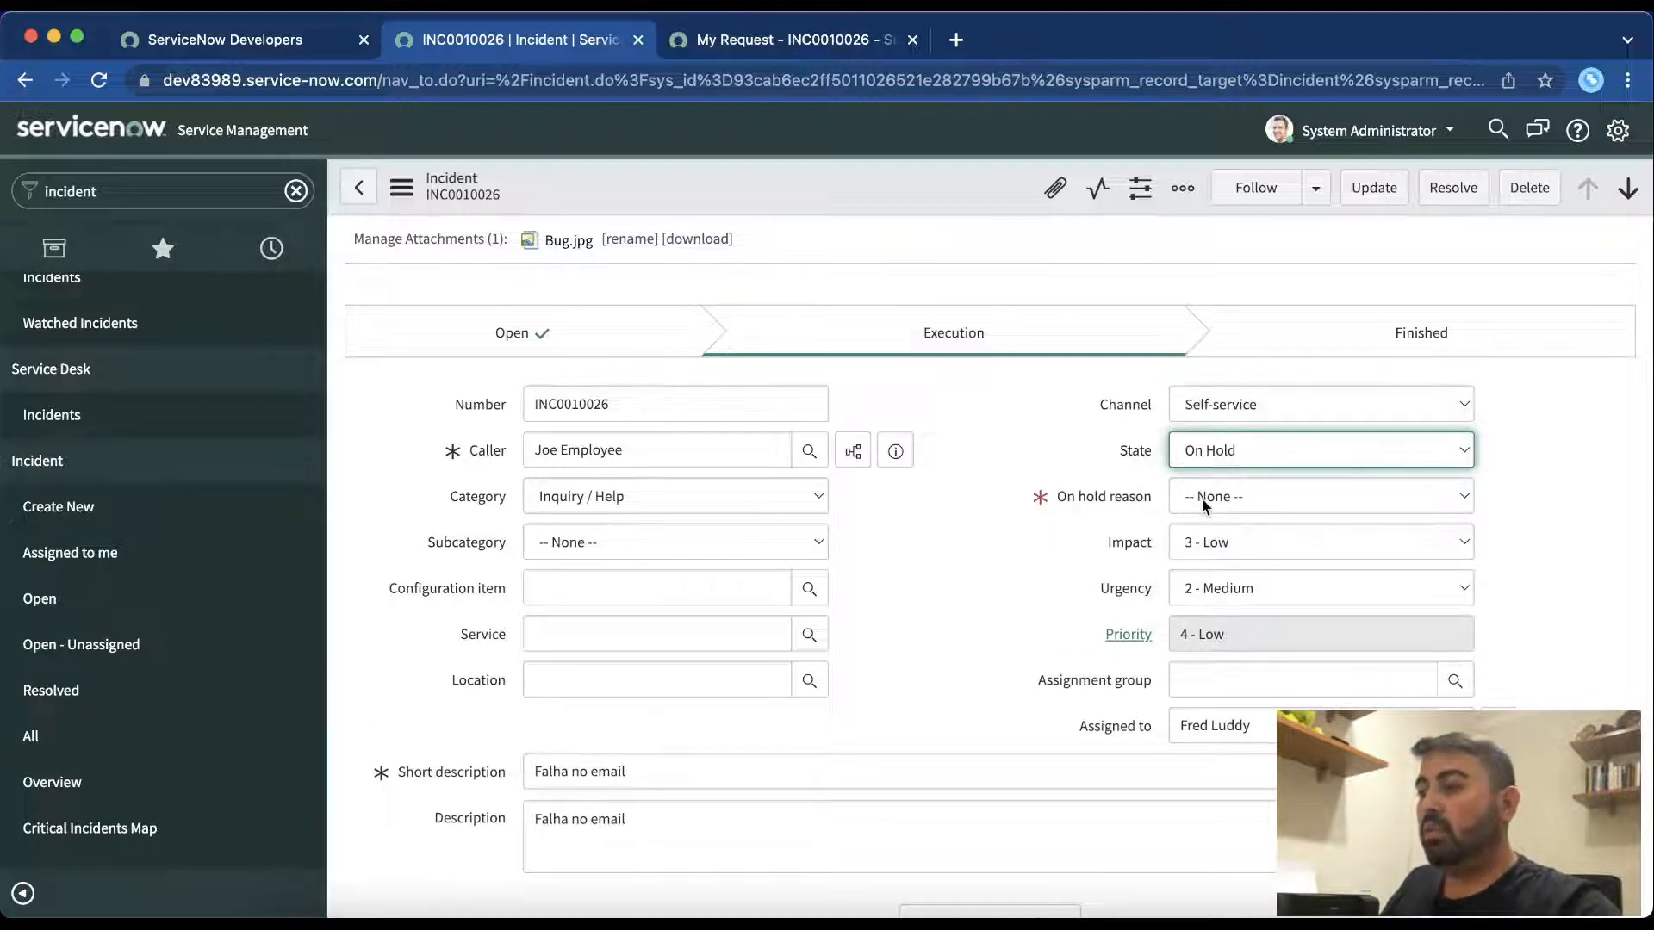
{"action": "left_click", "coordinate": [1243, 499]}
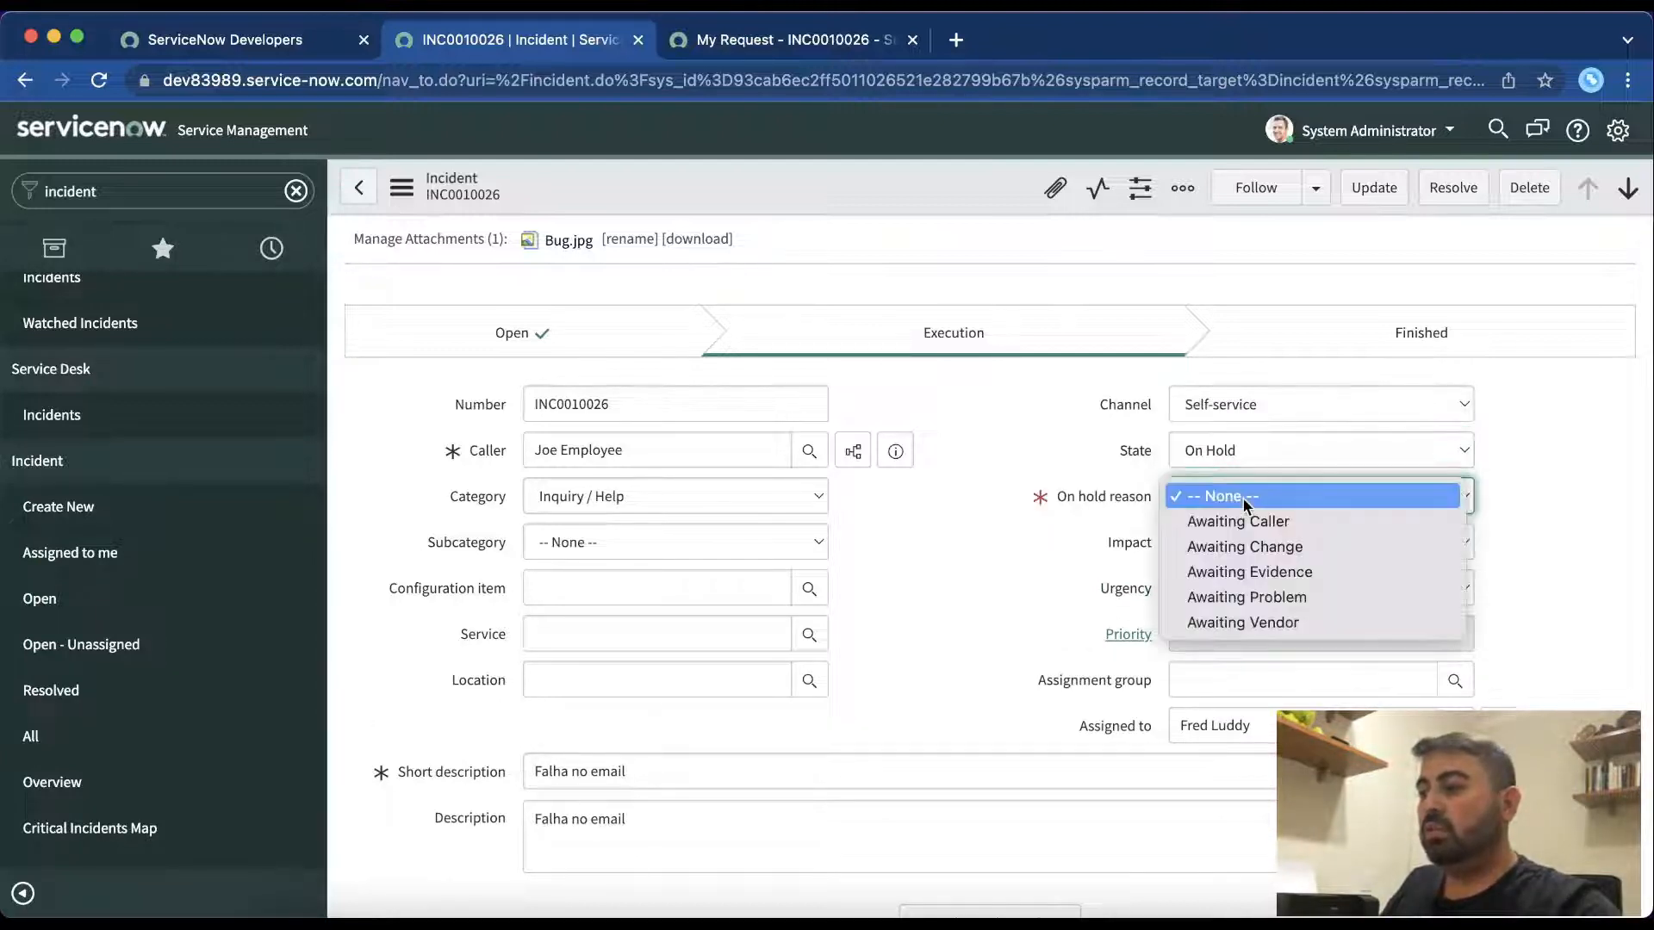
{"action": "left_click", "coordinate": [1282, 623]}
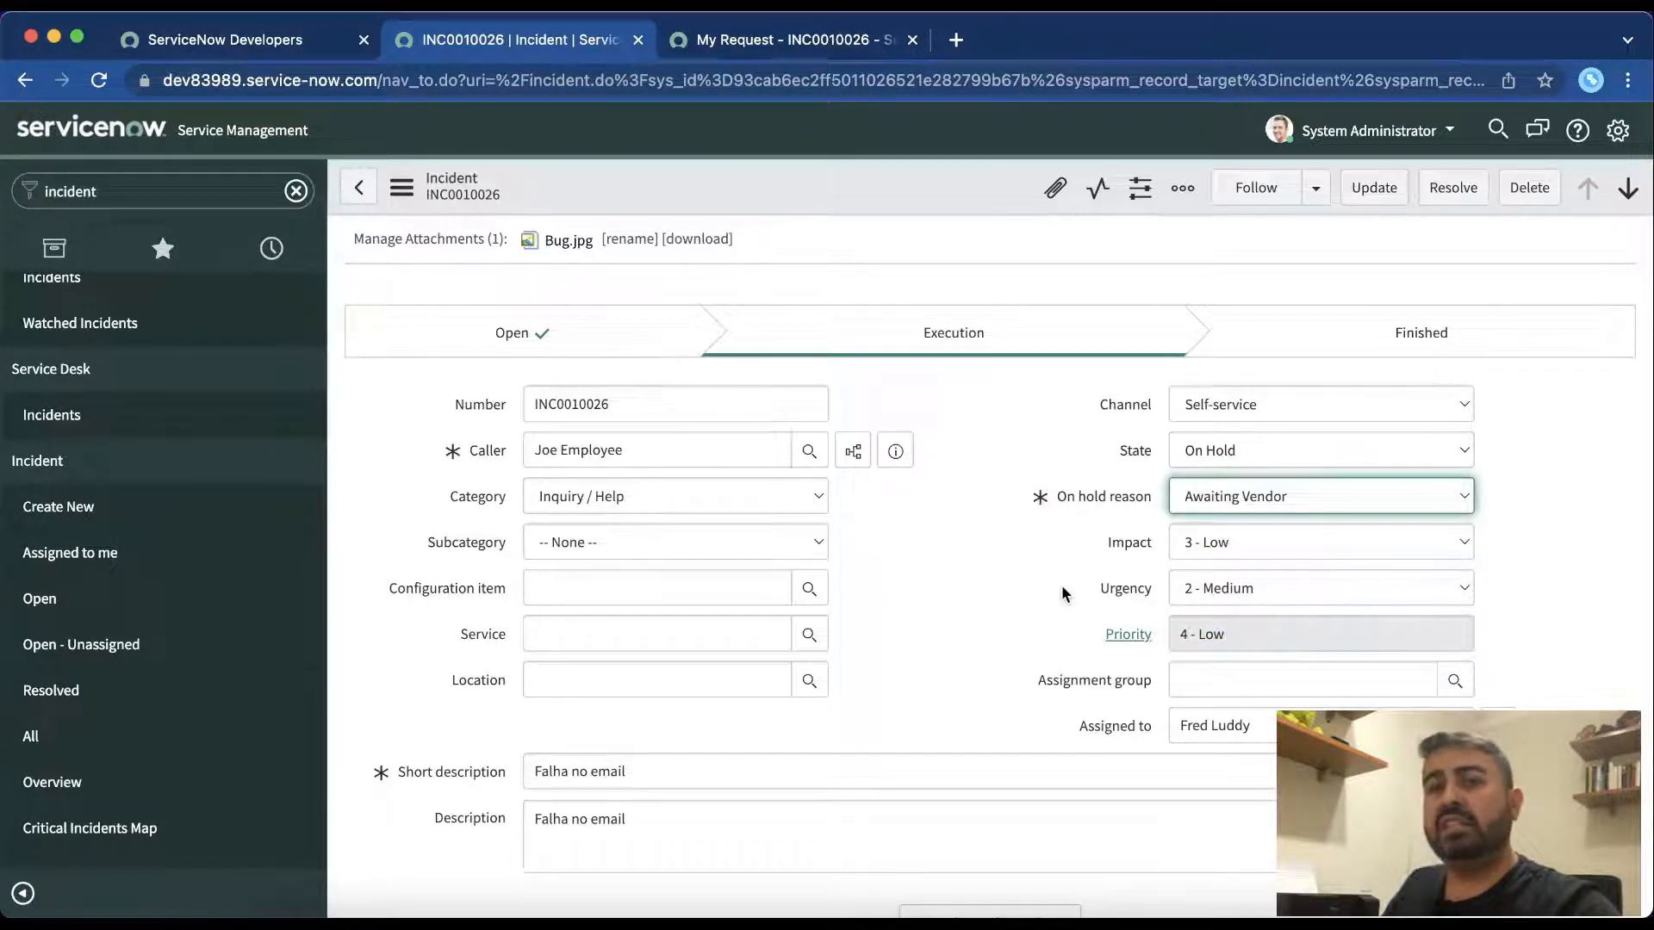
{"action": "right_click", "coordinate": [979, 179]}
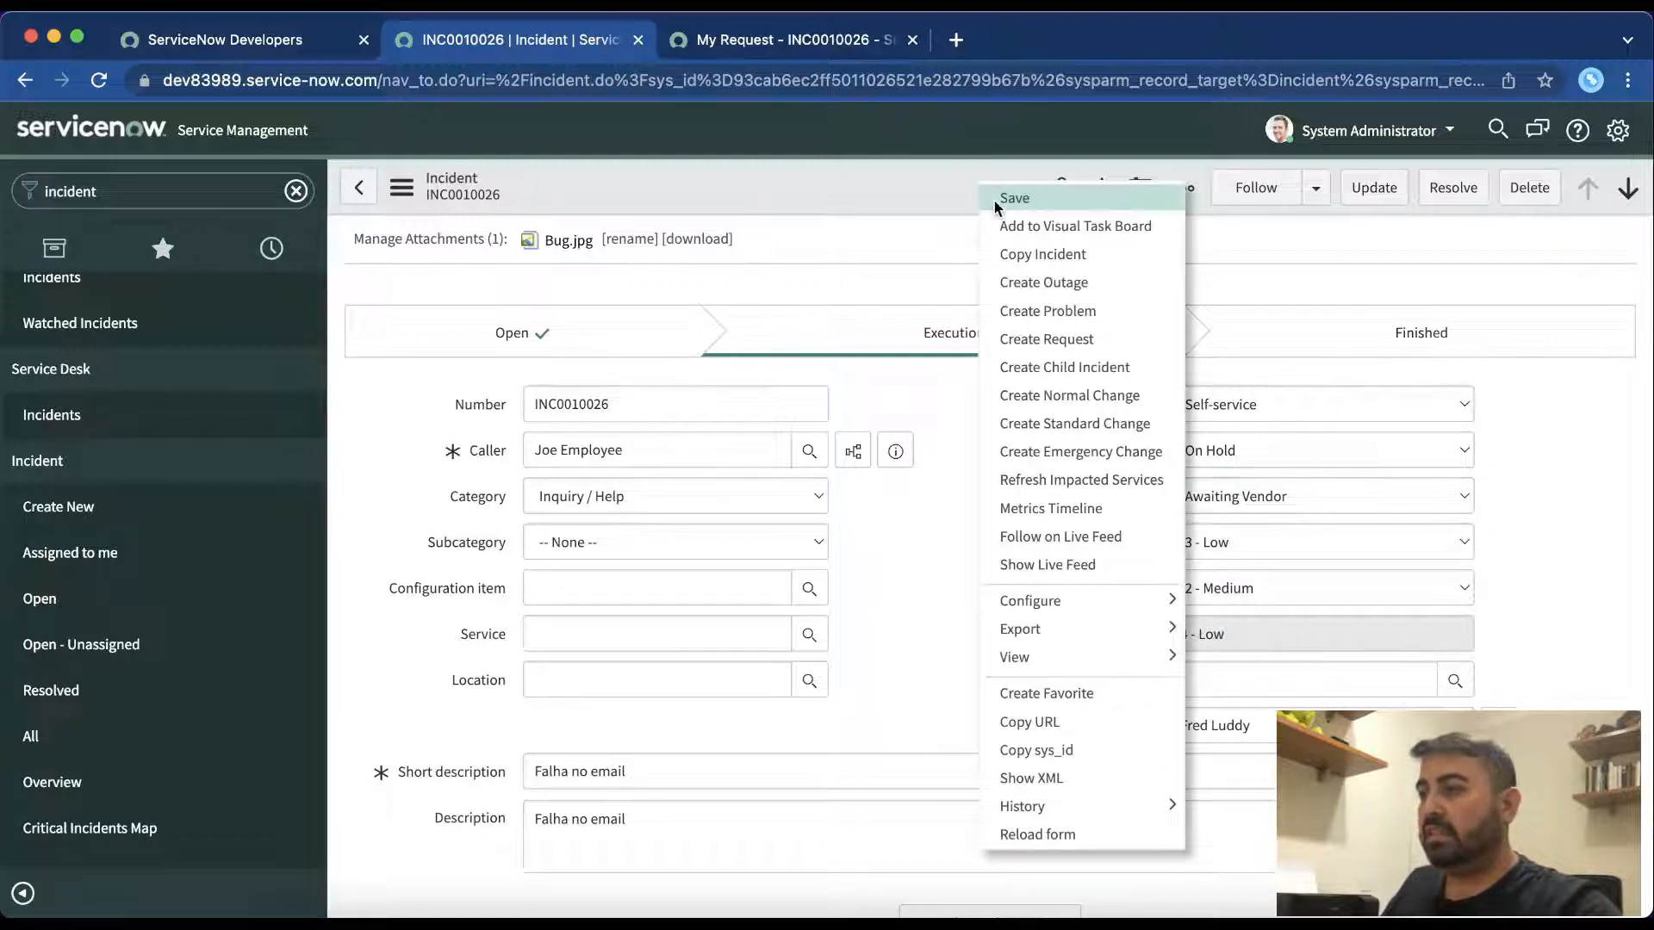
{"action": "left_click", "coordinate": [994, 200]}
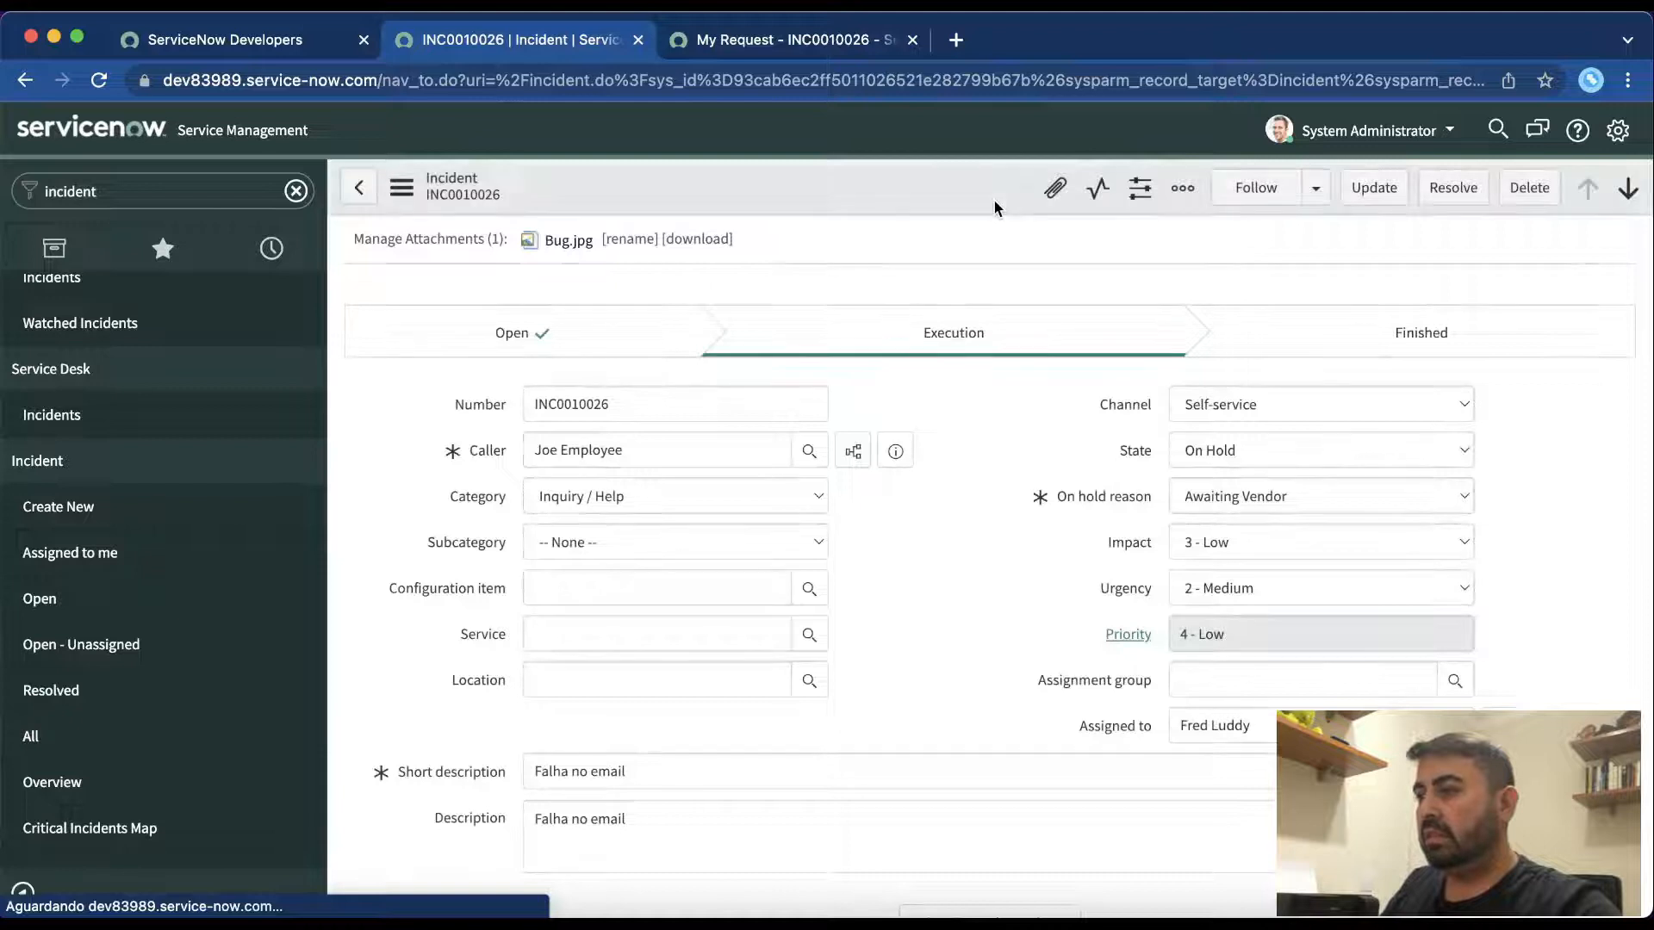
Step: Check the ticket's state in the Service Portal and the newest activity entry on the incident record
{"action": "left_click", "coordinate": [830, 43]}
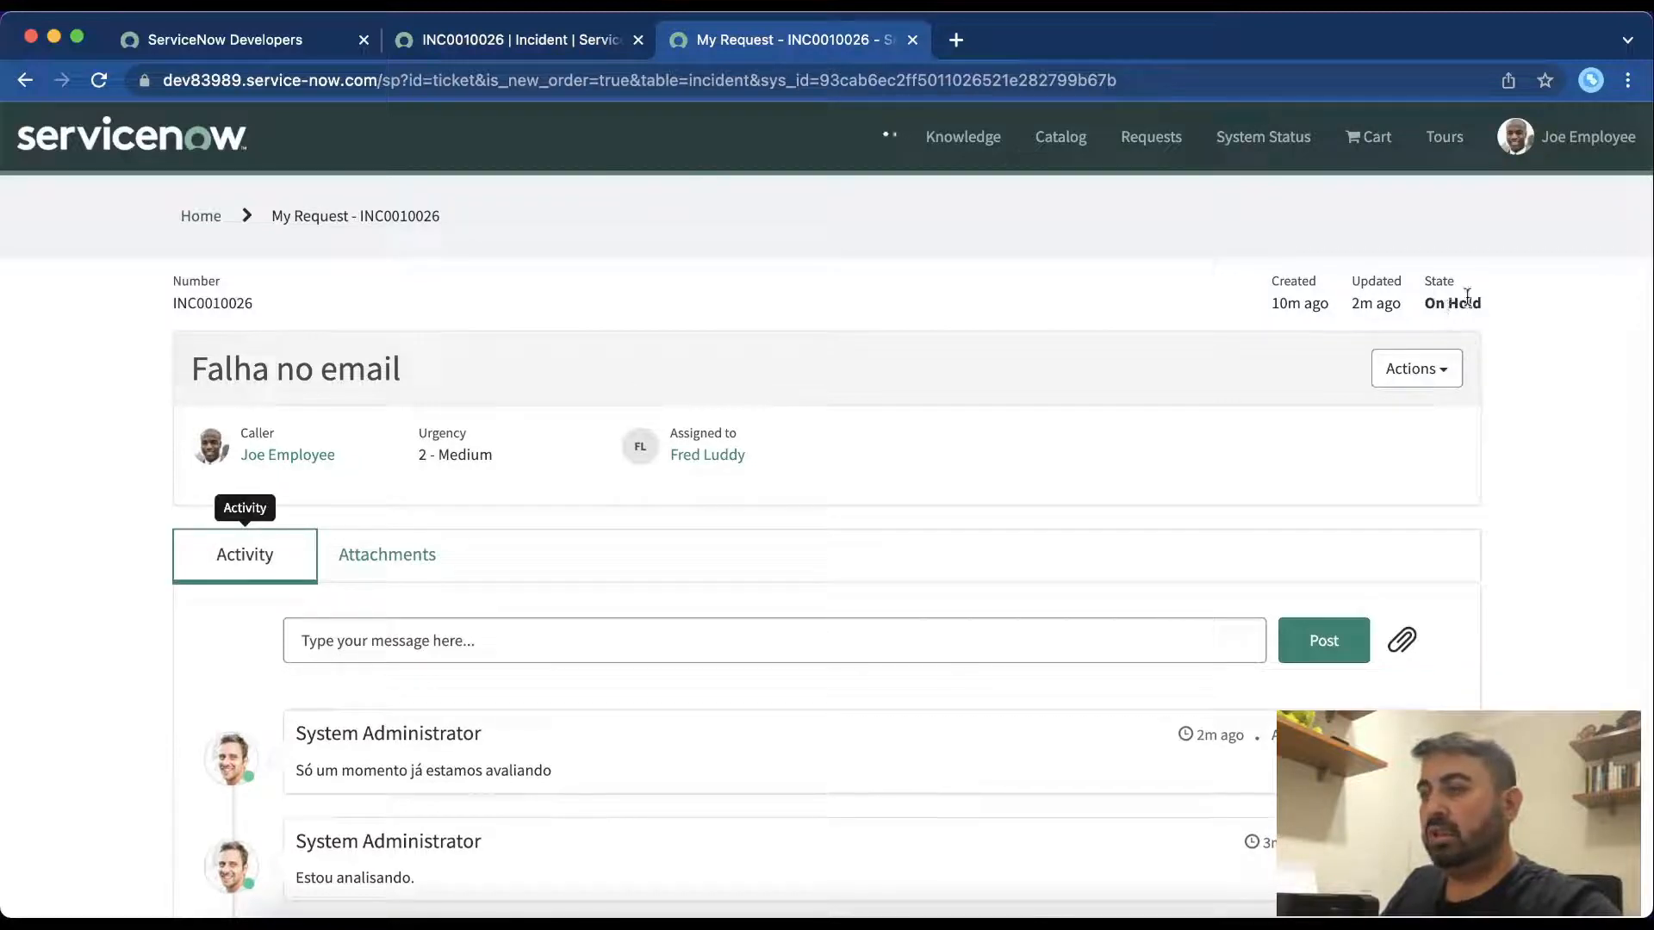
{"action": "key", "text": "ctrl+shift+Tab"}
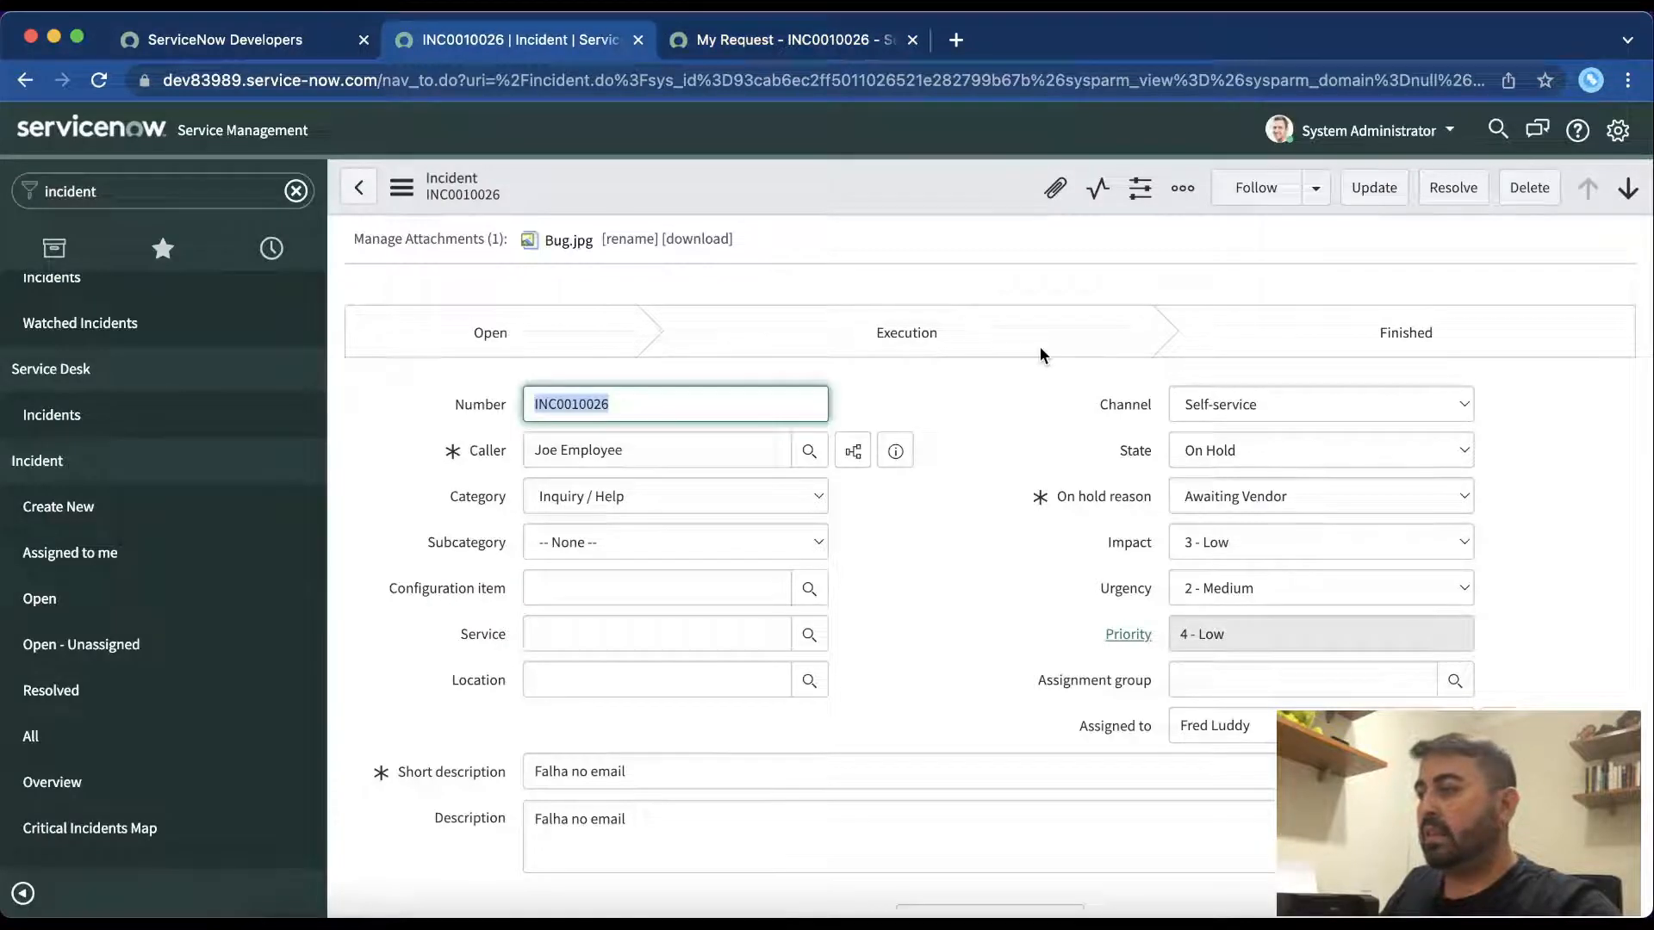
{"action": "scroll", "coordinate": [1035, 692], "scroll_direction": "down", "scroll_amount": 3}
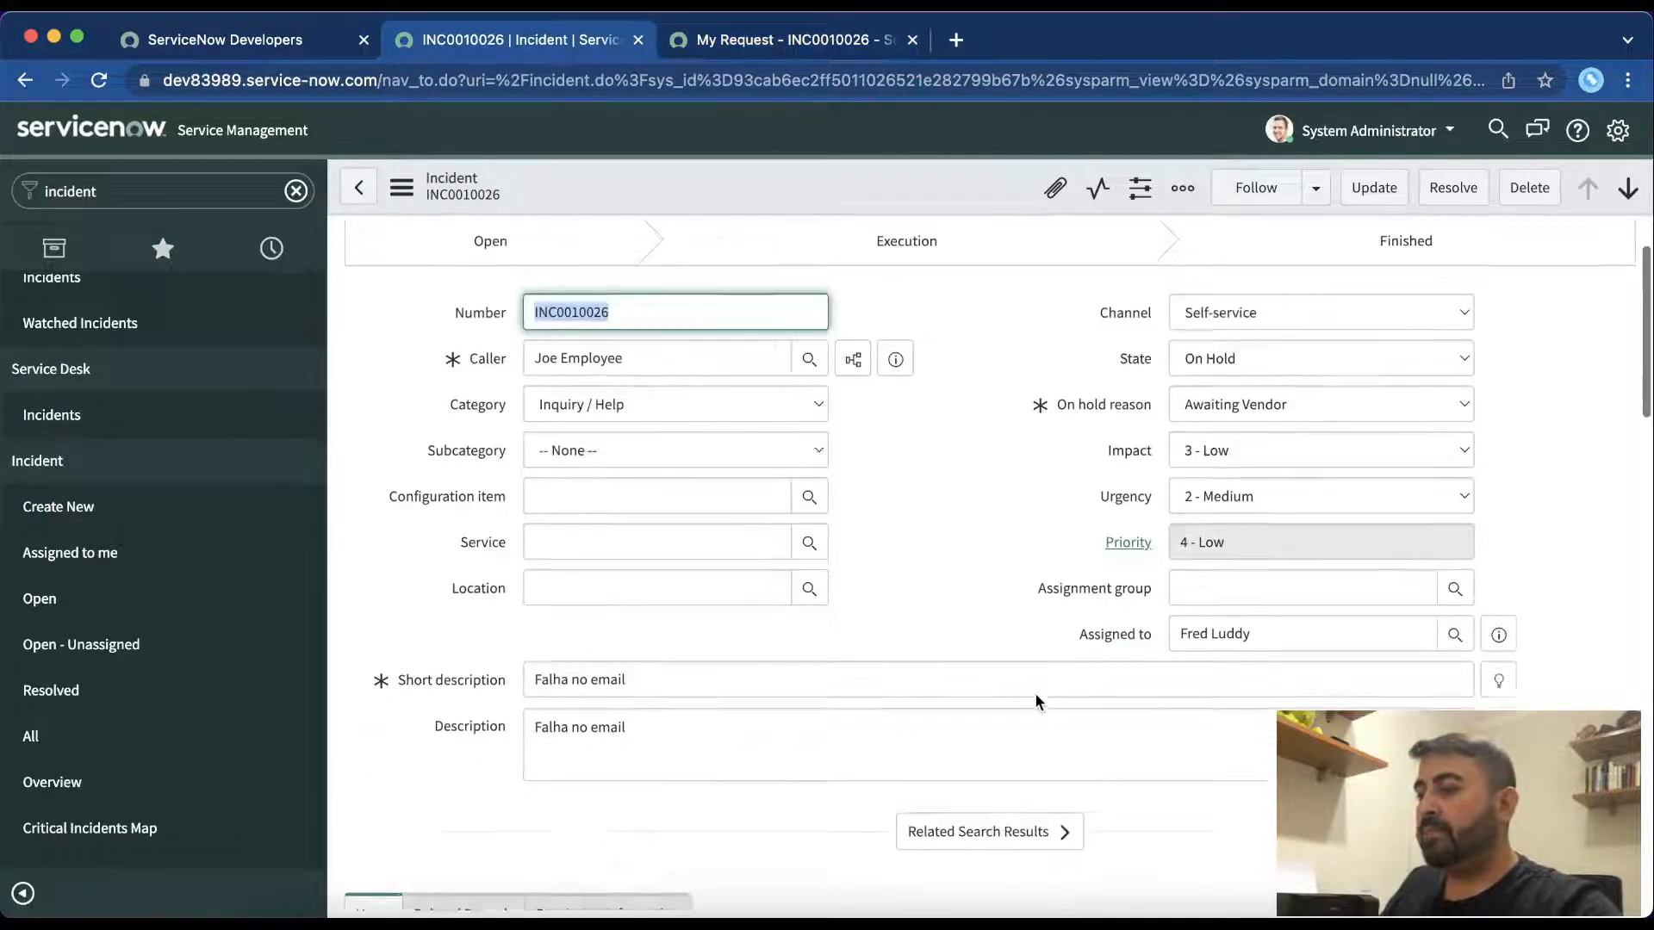
{"action": "scroll", "coordinate": [1036, 692], "scroll_direction": "down", "scroll_amount": 6}
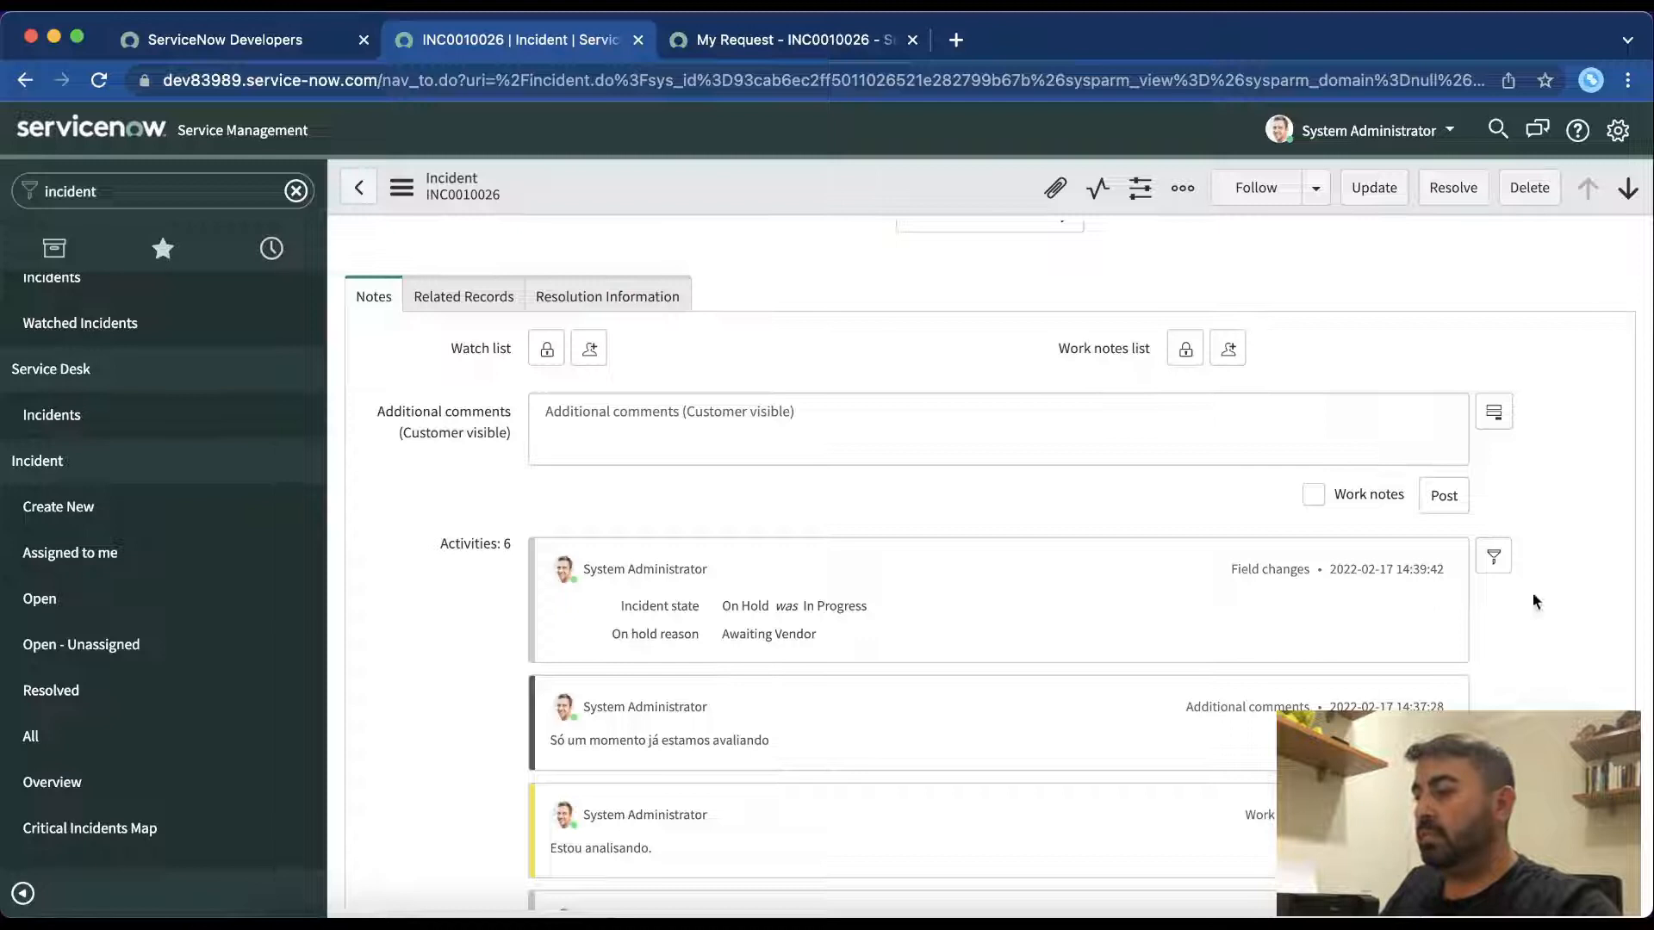
Step: Open the configuration of available fields from the incident's activity filter
{"action": "left_click", "coordinate": [1494, 556]}
{"action": "scroll", "coordinate": [1494, 672], "scroll_direction": "down", "scroll_amount": 5}
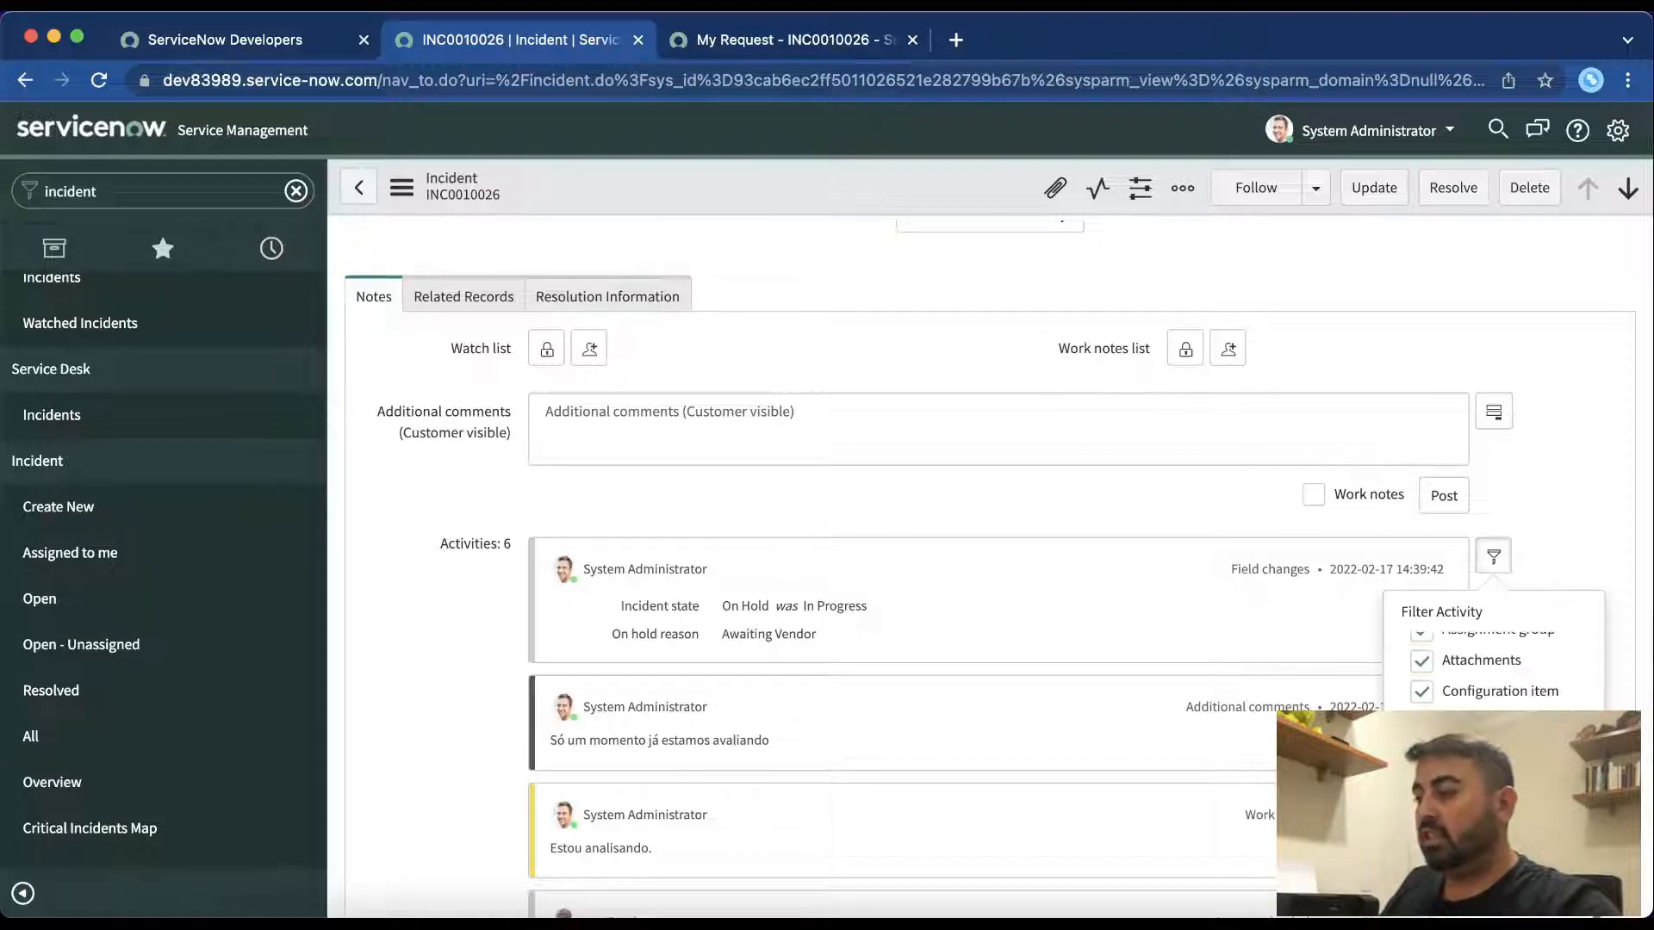
{"action": "scroll", "coordinate": [999, 569], "scroll_direction": "down", "scroll_amount": 1}
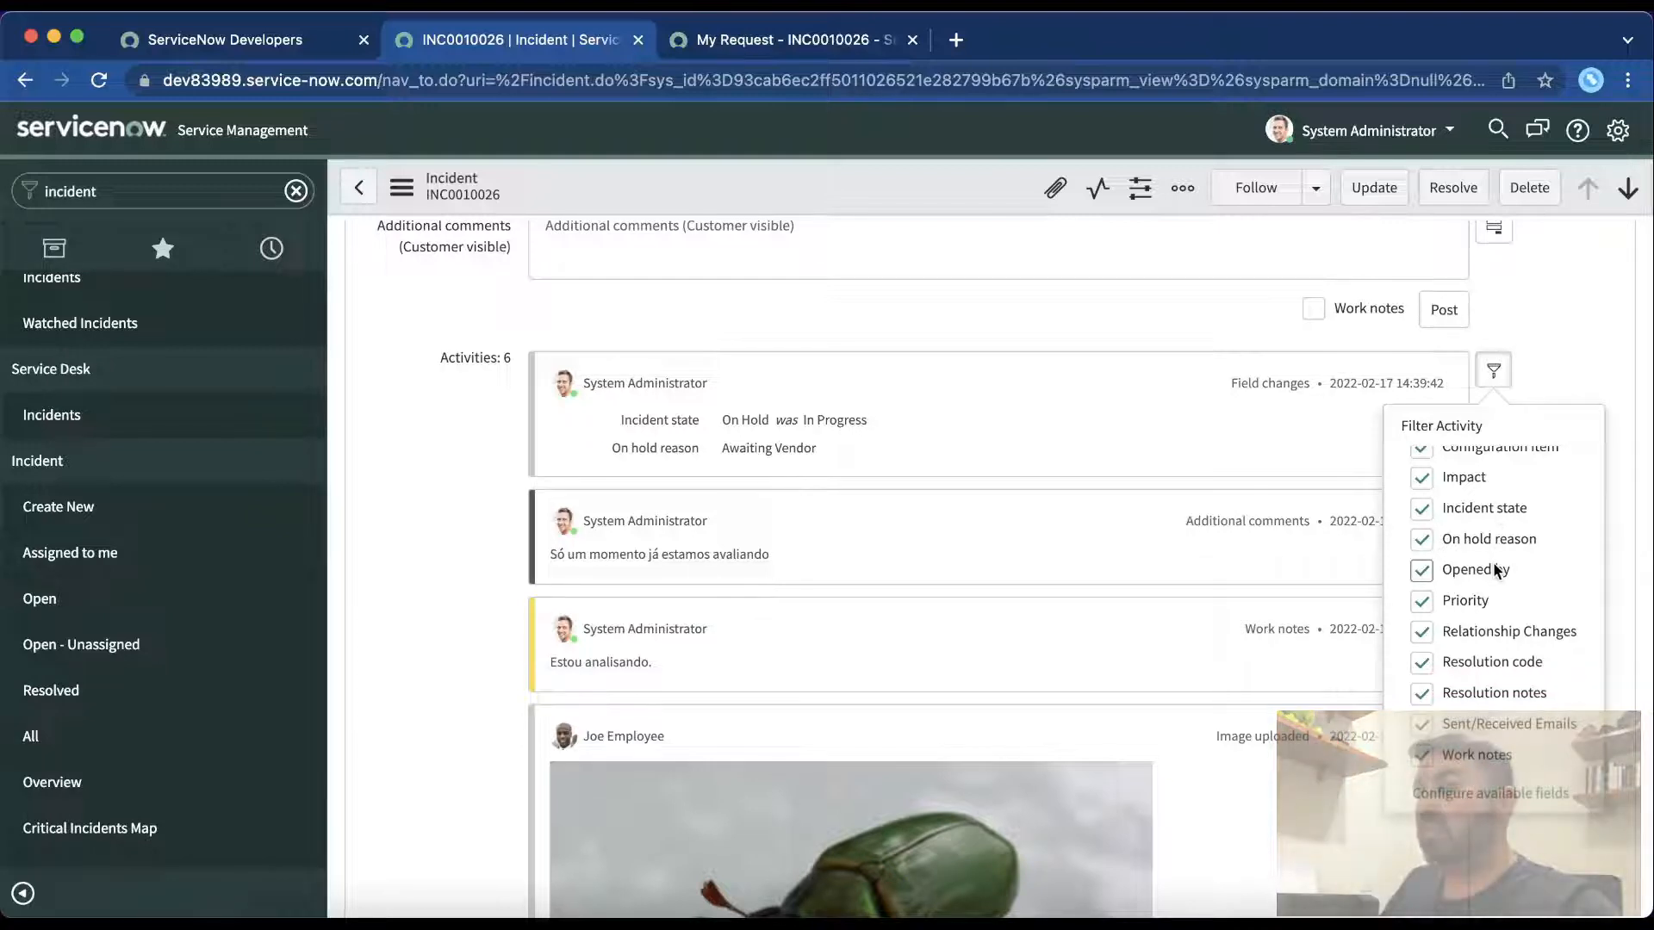
{"action": "left_click", "coordinate": [1490, 801]}
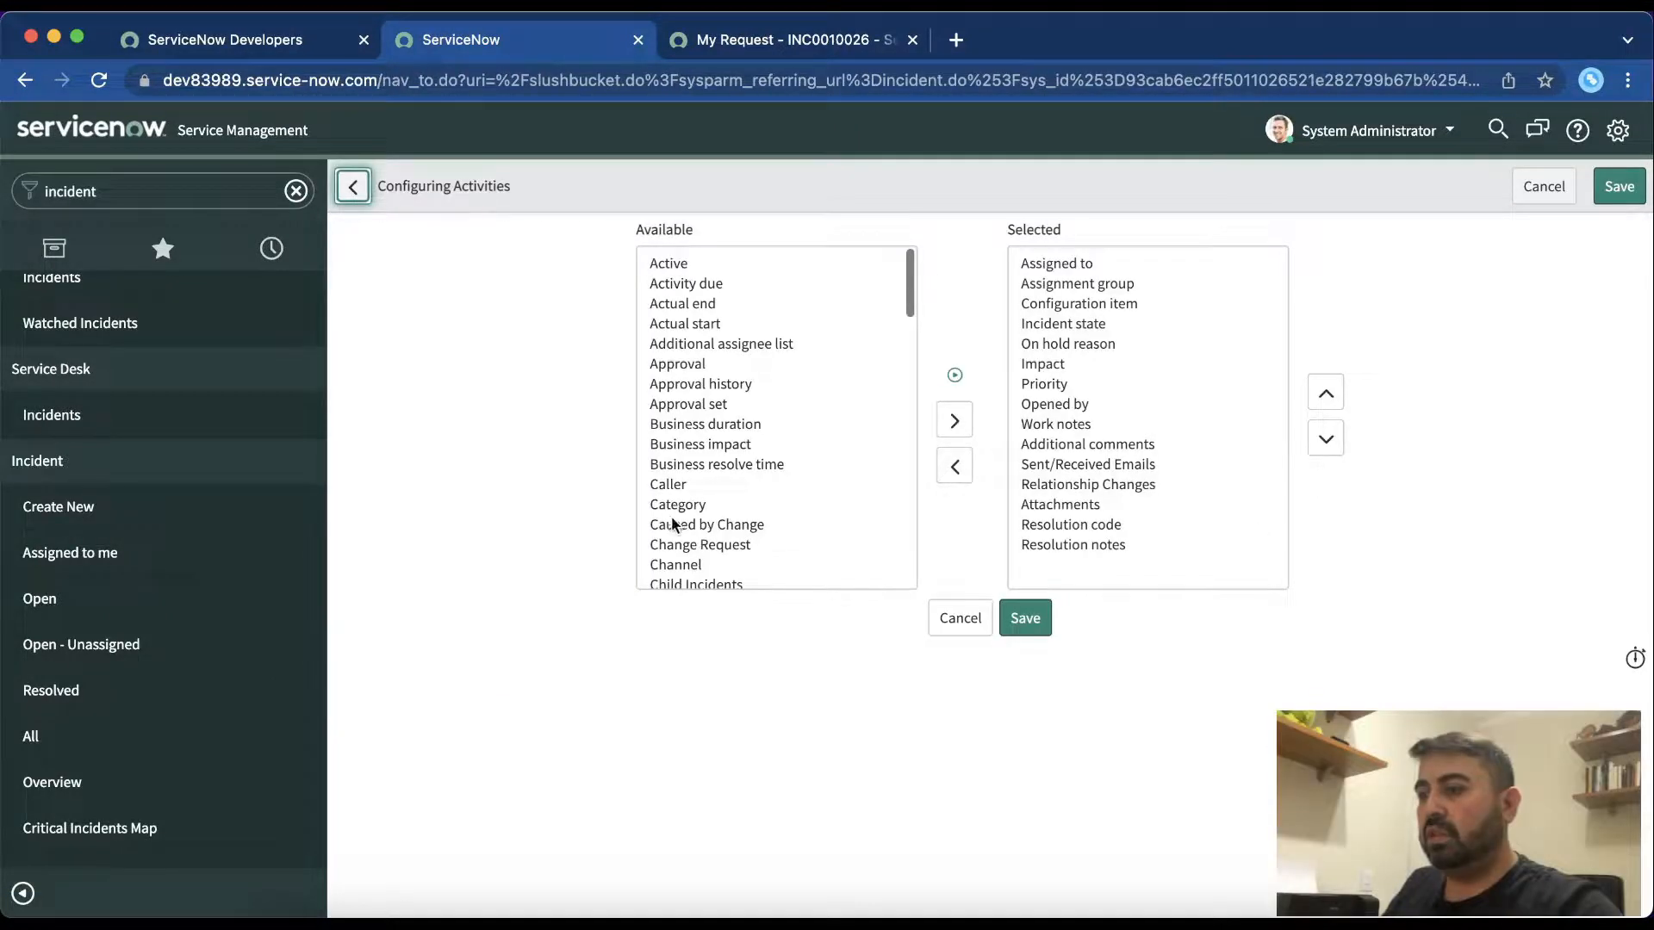
Step: Add the Company field to the selected activity fields and save the configuration
{"action": "left_click", "coordinate": [1066, 343]}
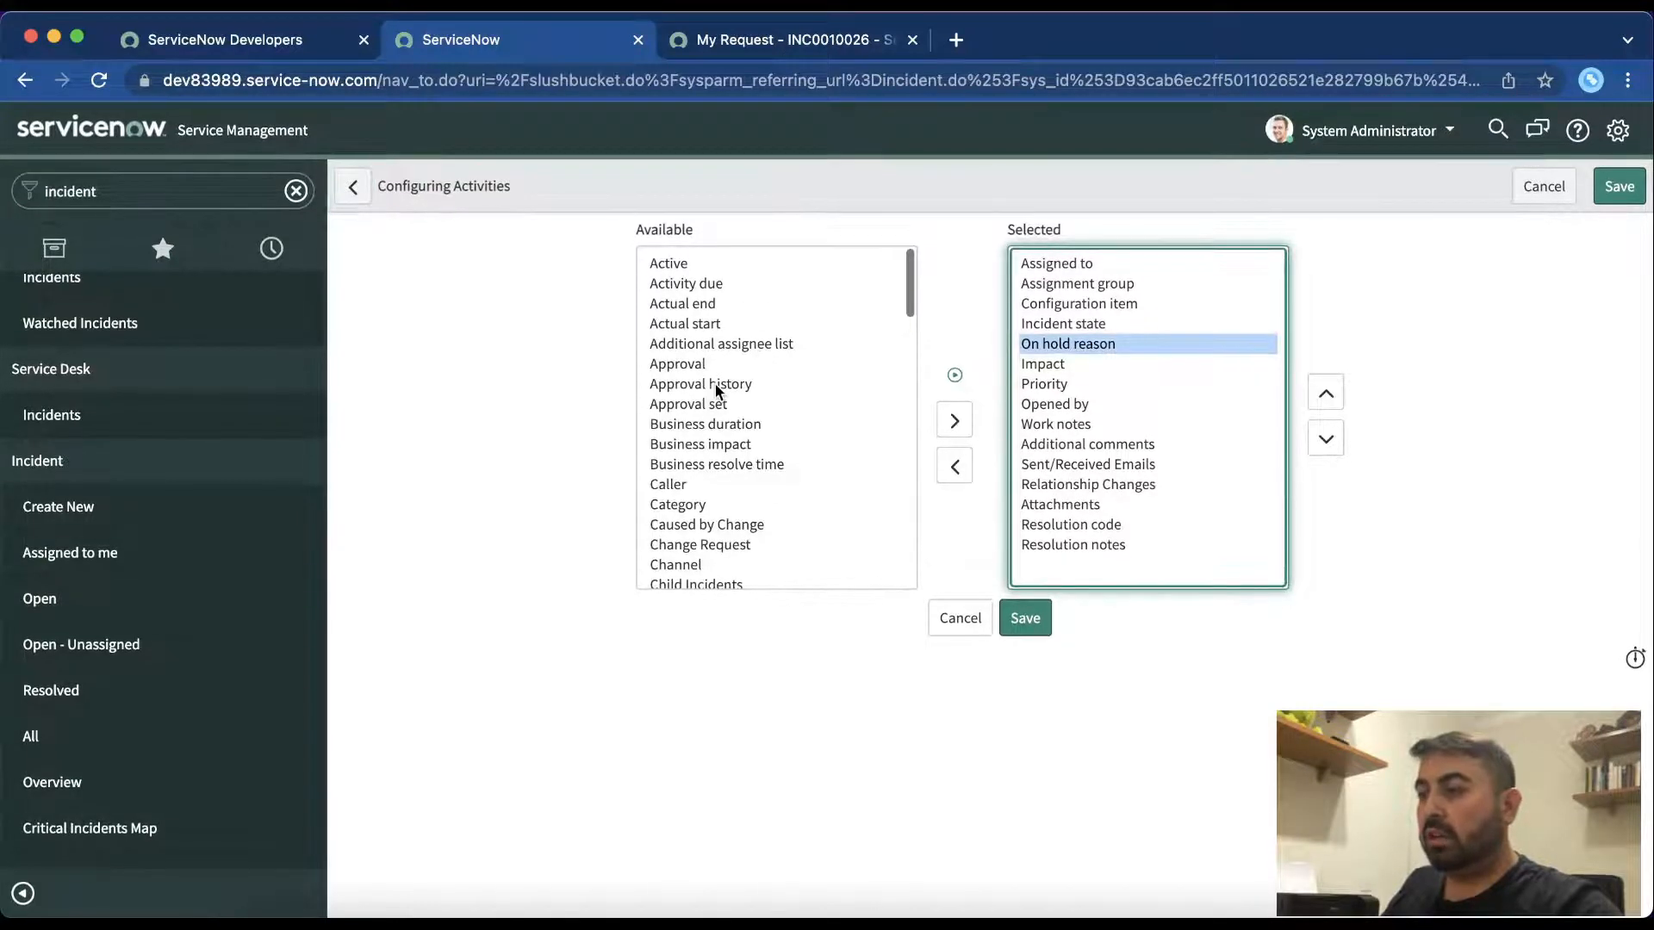
{"action": "scroll", "coordinate": [716, 390], "scroll_direction": "down", "scroll_amount": 4}
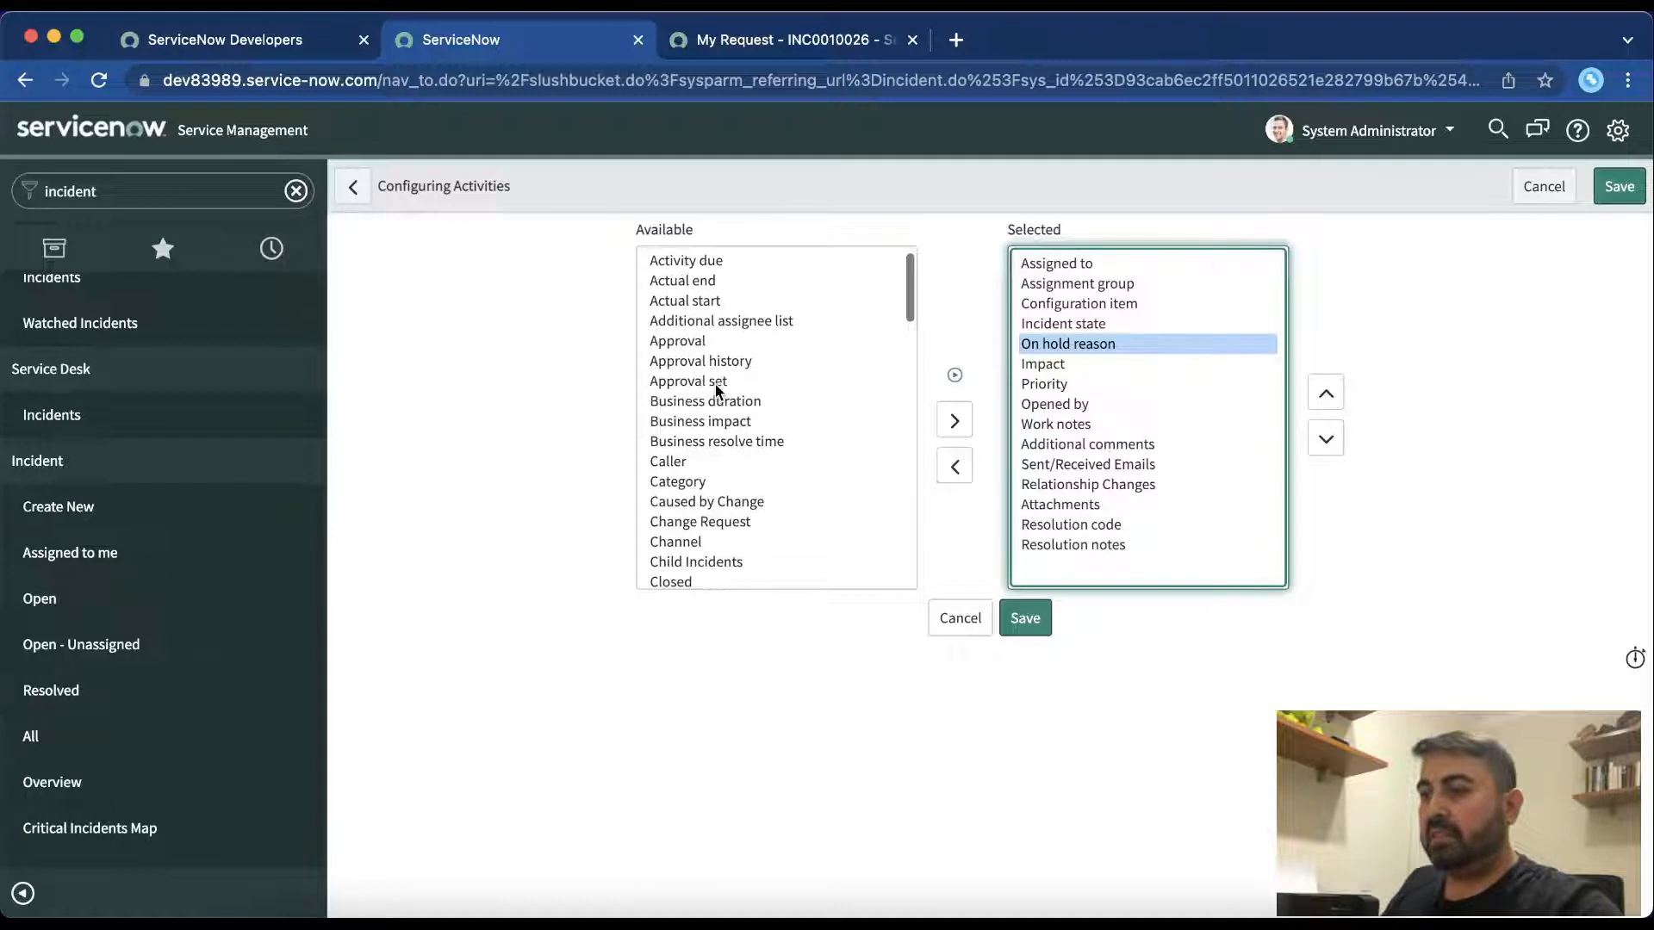
{"action": "scroll", "coordinate": [716, 391], "scroll_direction": "down", "scroll_amount": 1}
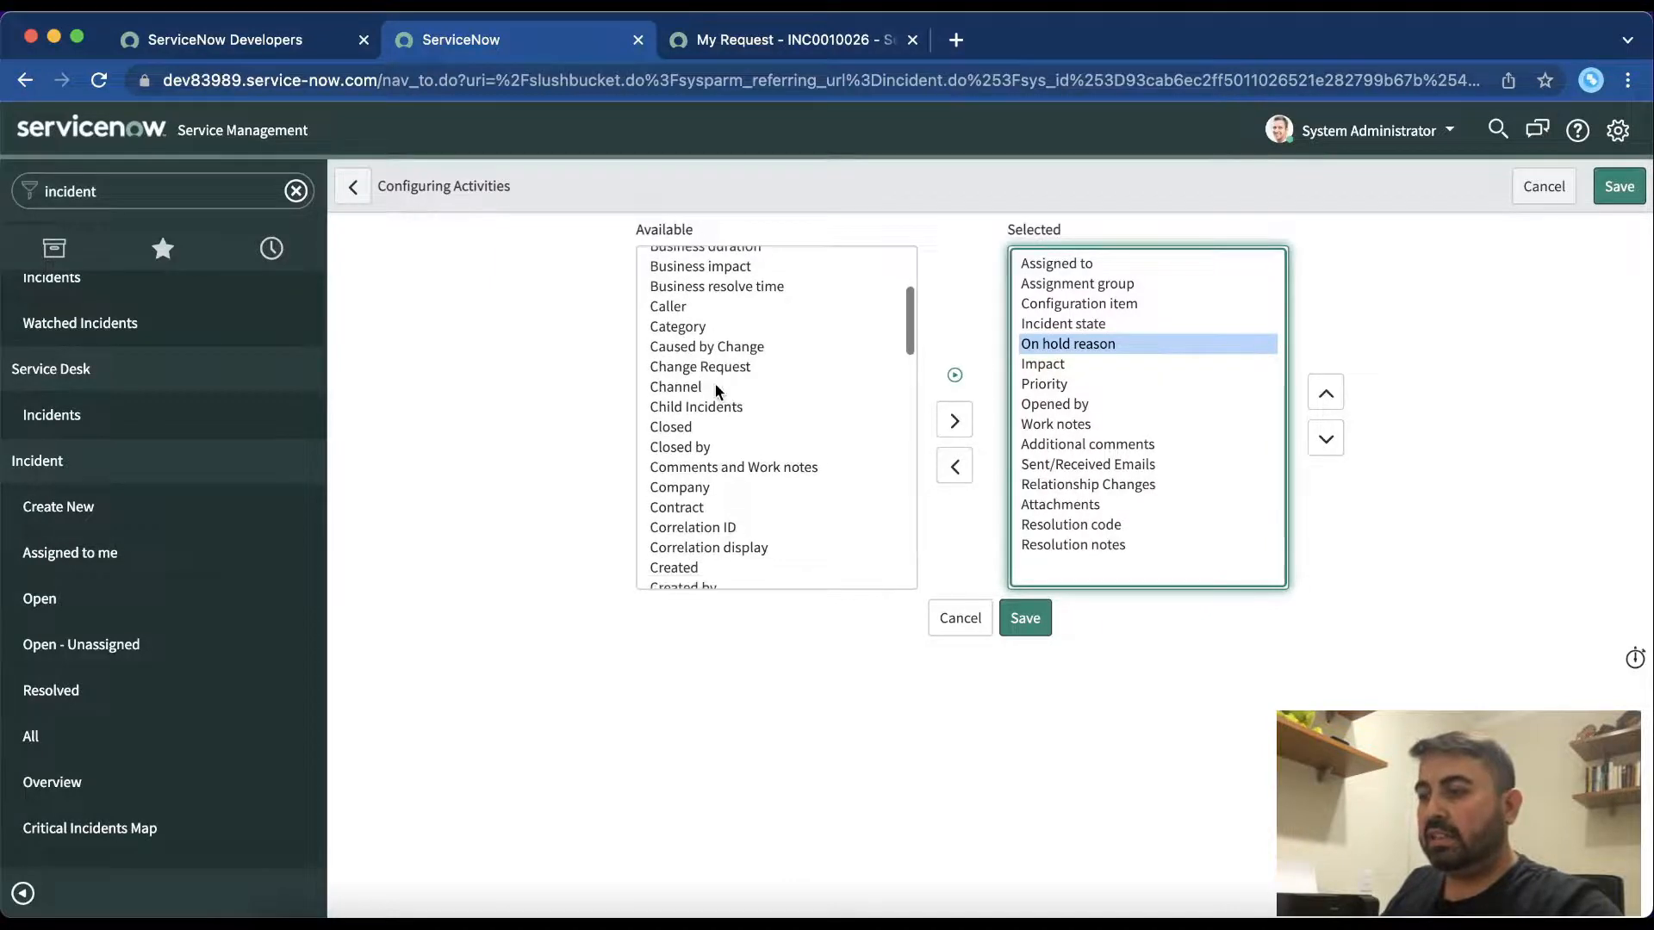
{"action": "scroll", "coordinate": [716, 390], "scroll_direction": "down", "scroll_amount": 3}
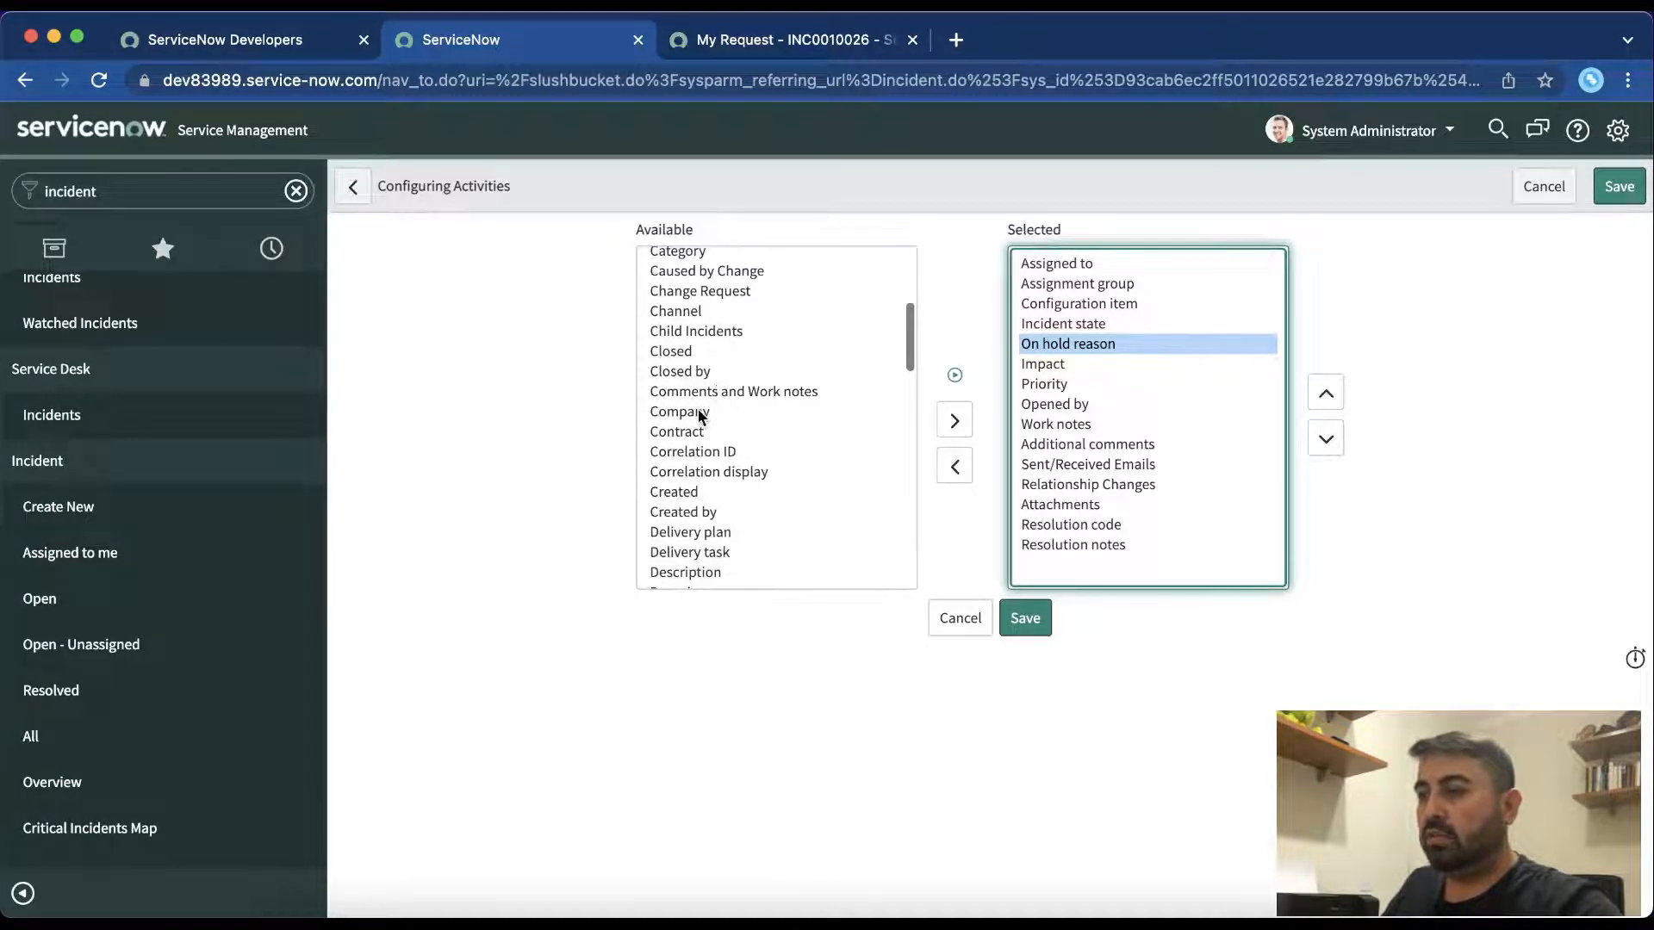
{"action": "left_click", "coordinate": [698, 412]}
{"action": "left_click", "coordinate": [954, 420]}
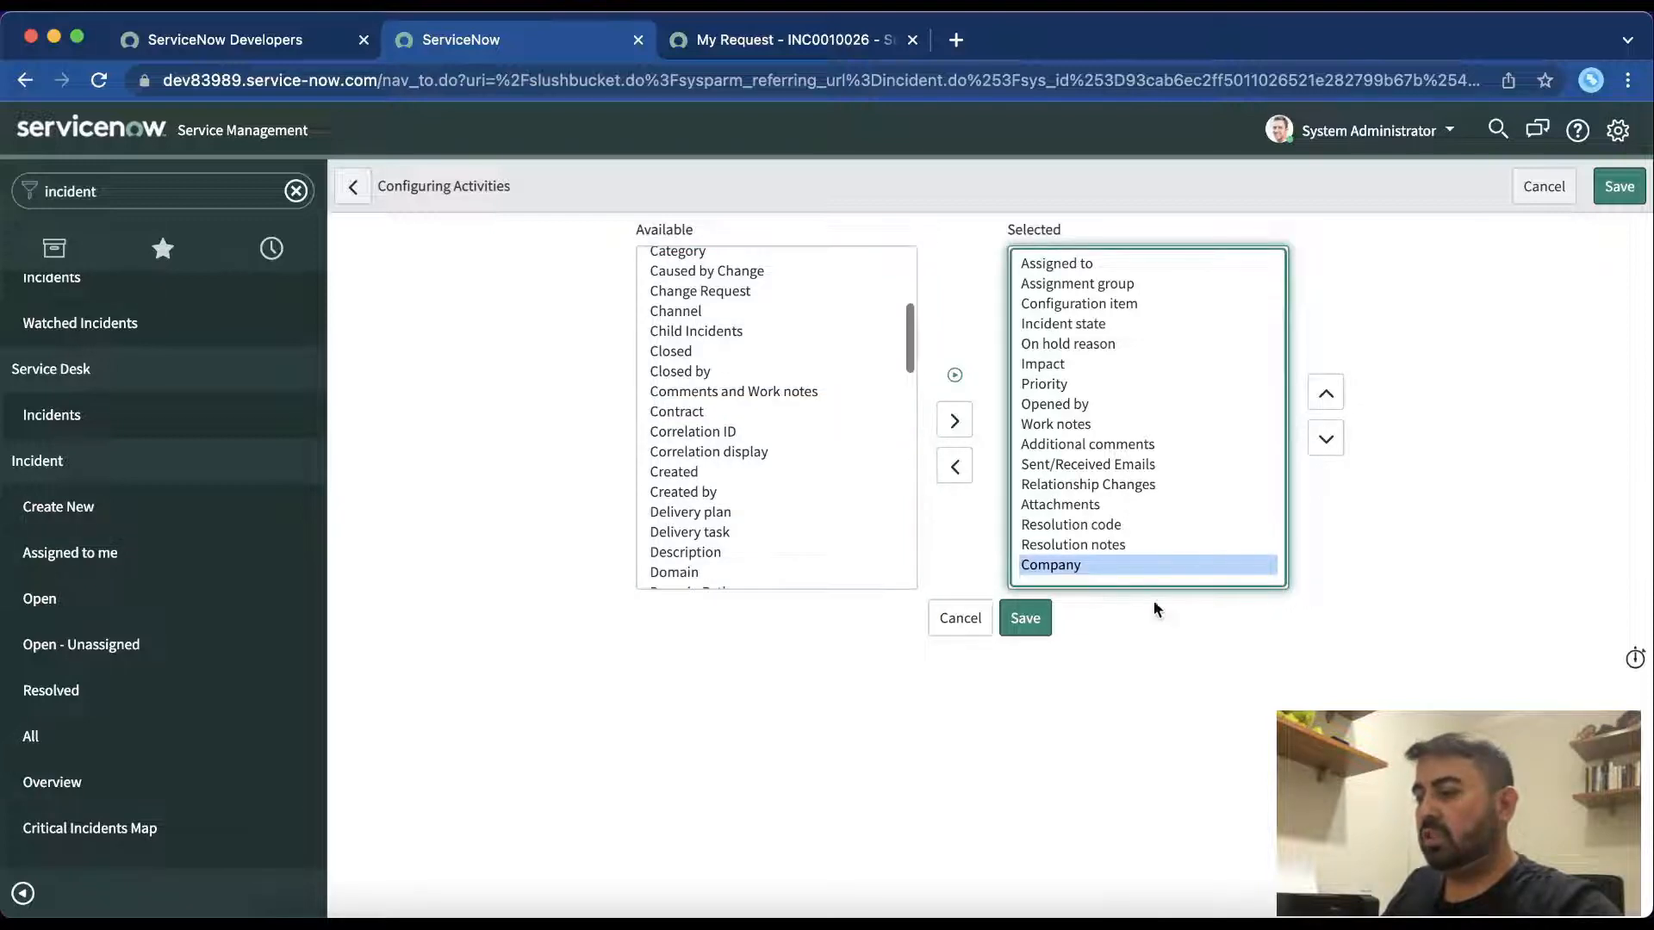
{"action": "left_click", "coordinate": [1041, 621]}
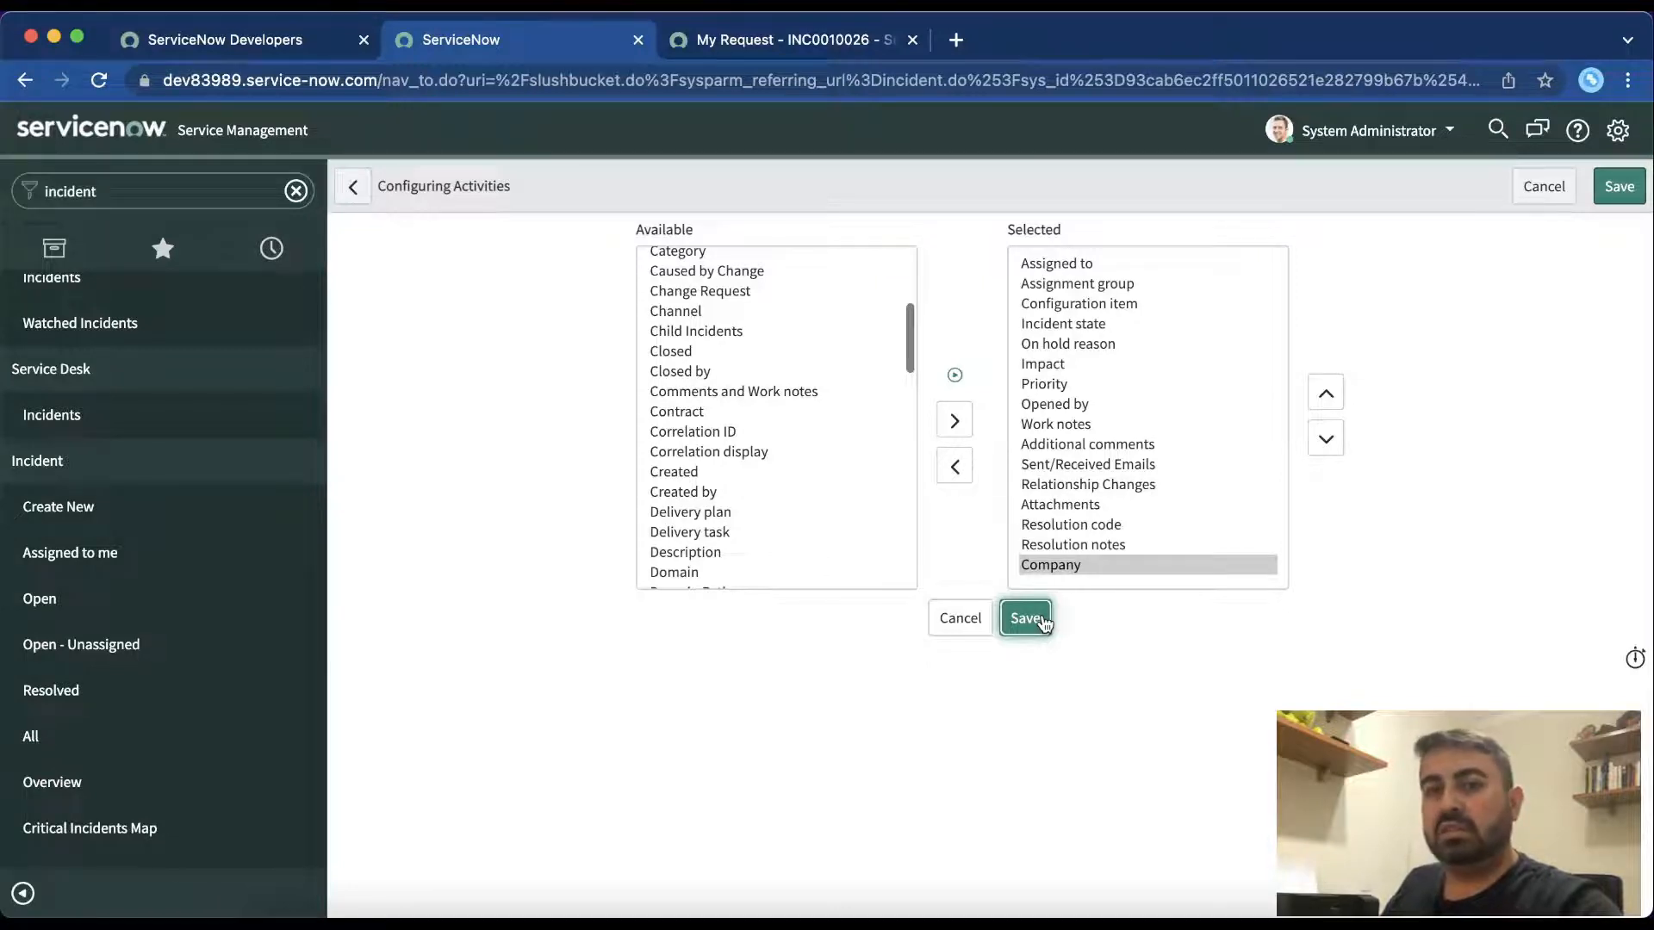
{"action": "left_click", "coordinate": [1025, 619]}
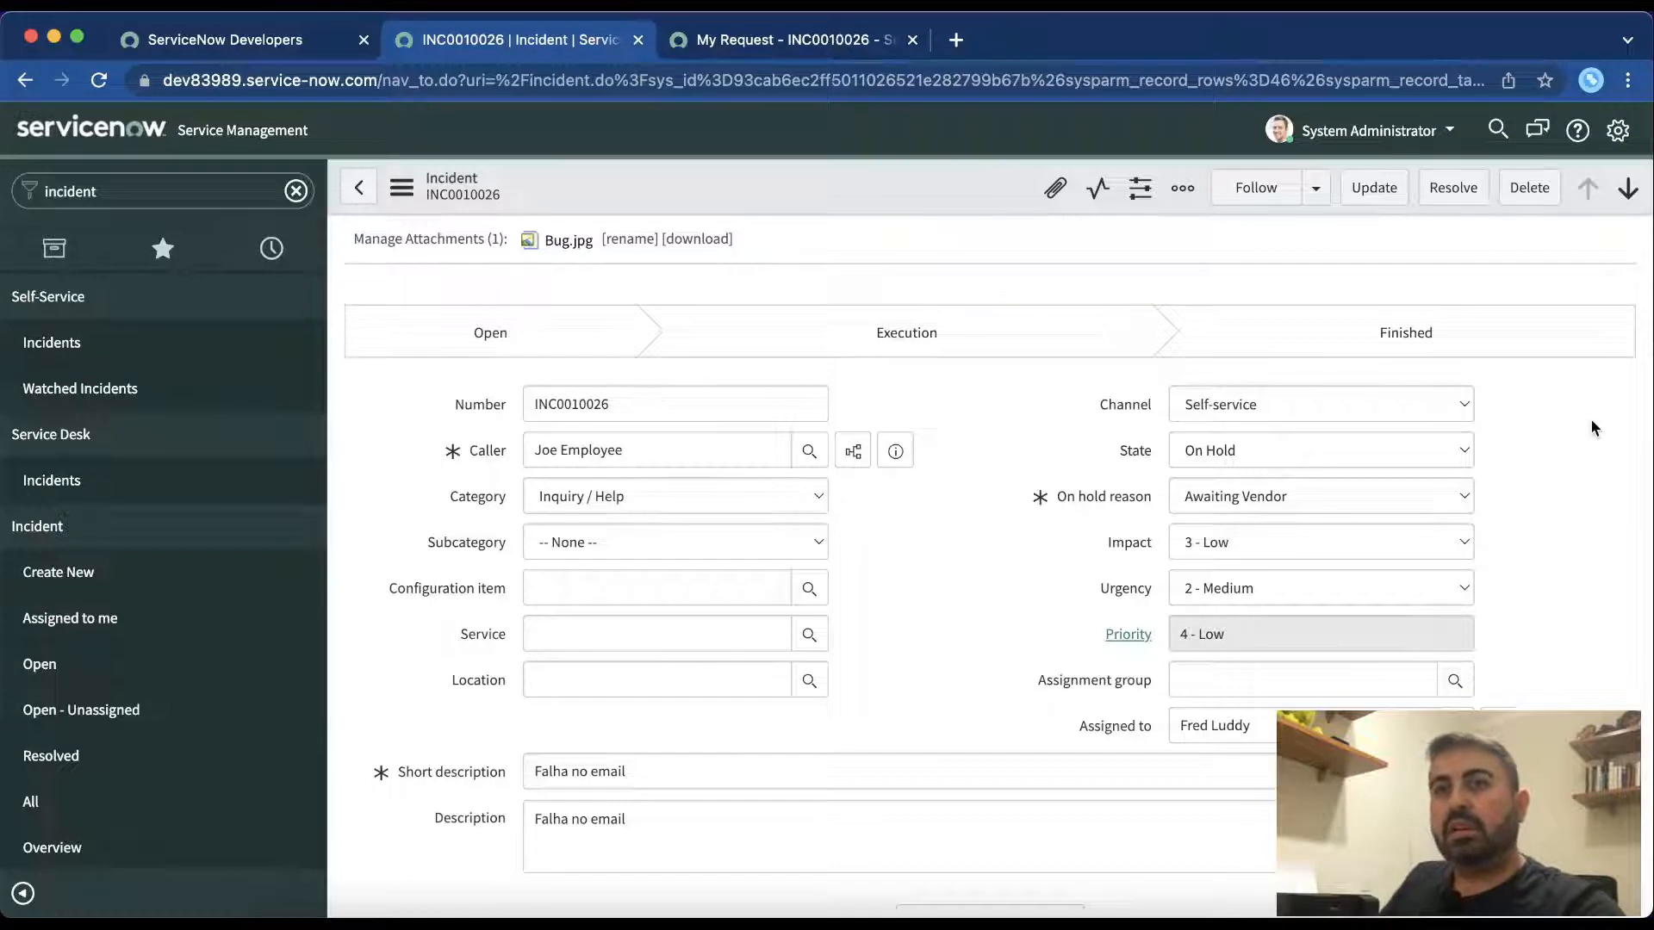
Step: Examine the incident's activity stream from the latest field changes down to the uploaded image
{"action": "scroll", "coordinate": [1598, 526], "scroll_direction": "down", "scroll_amount": 4}
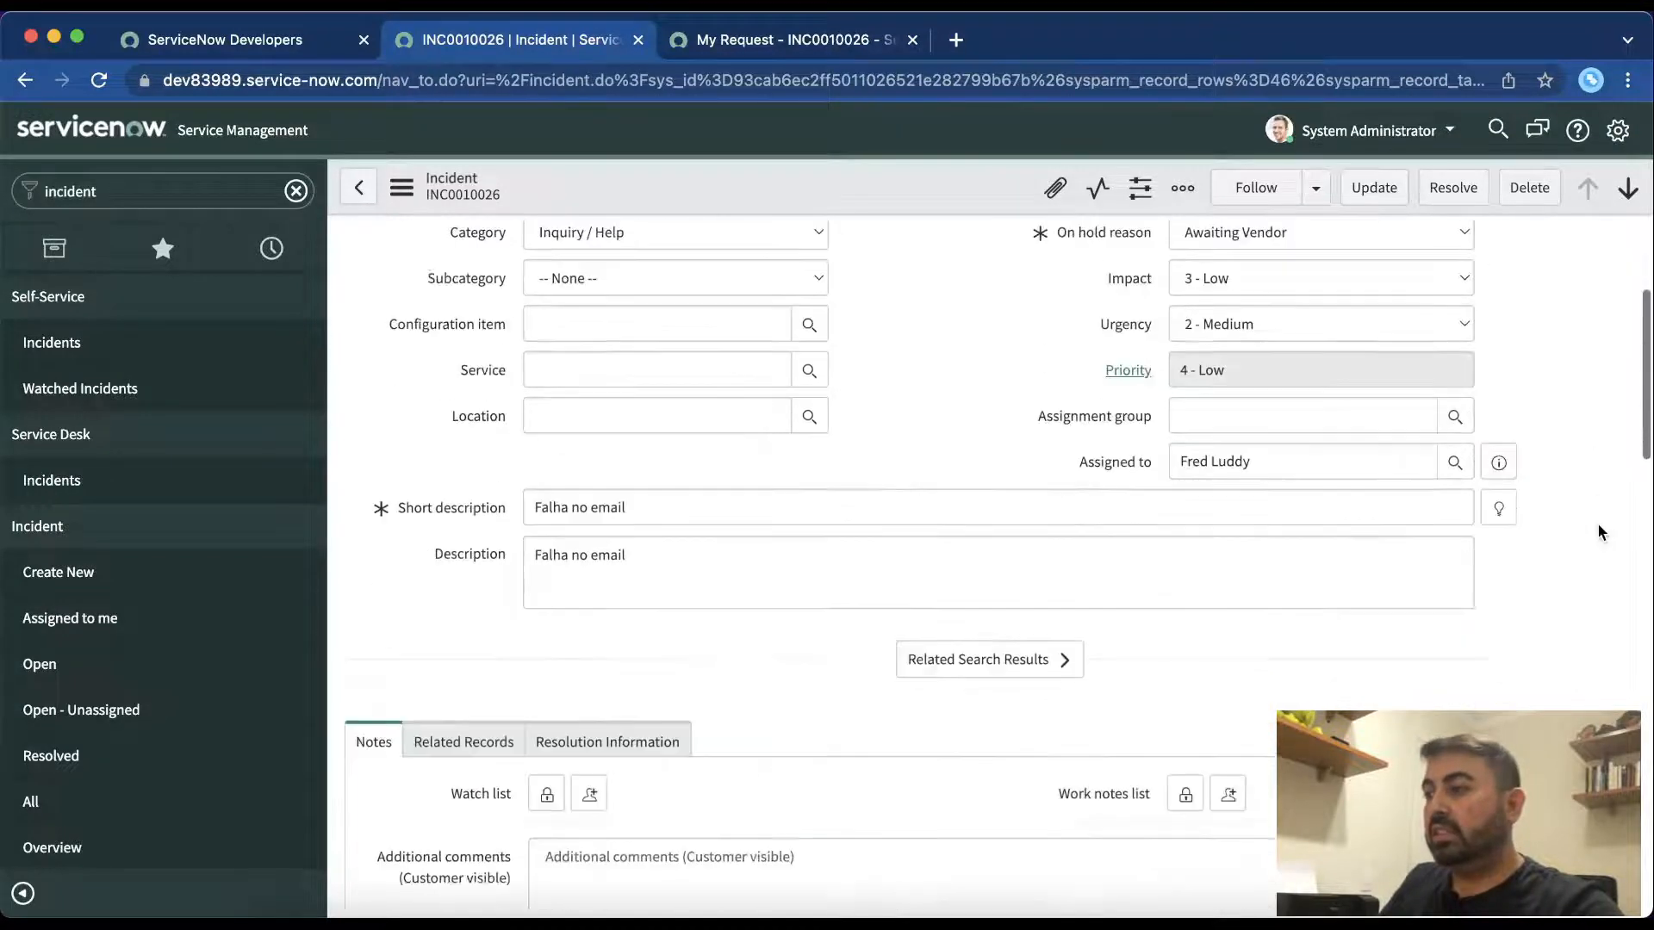
{"action": "scroll", "coordinate": [1599, 526], "scroll_direction": "down", "scroll_amount": 6}
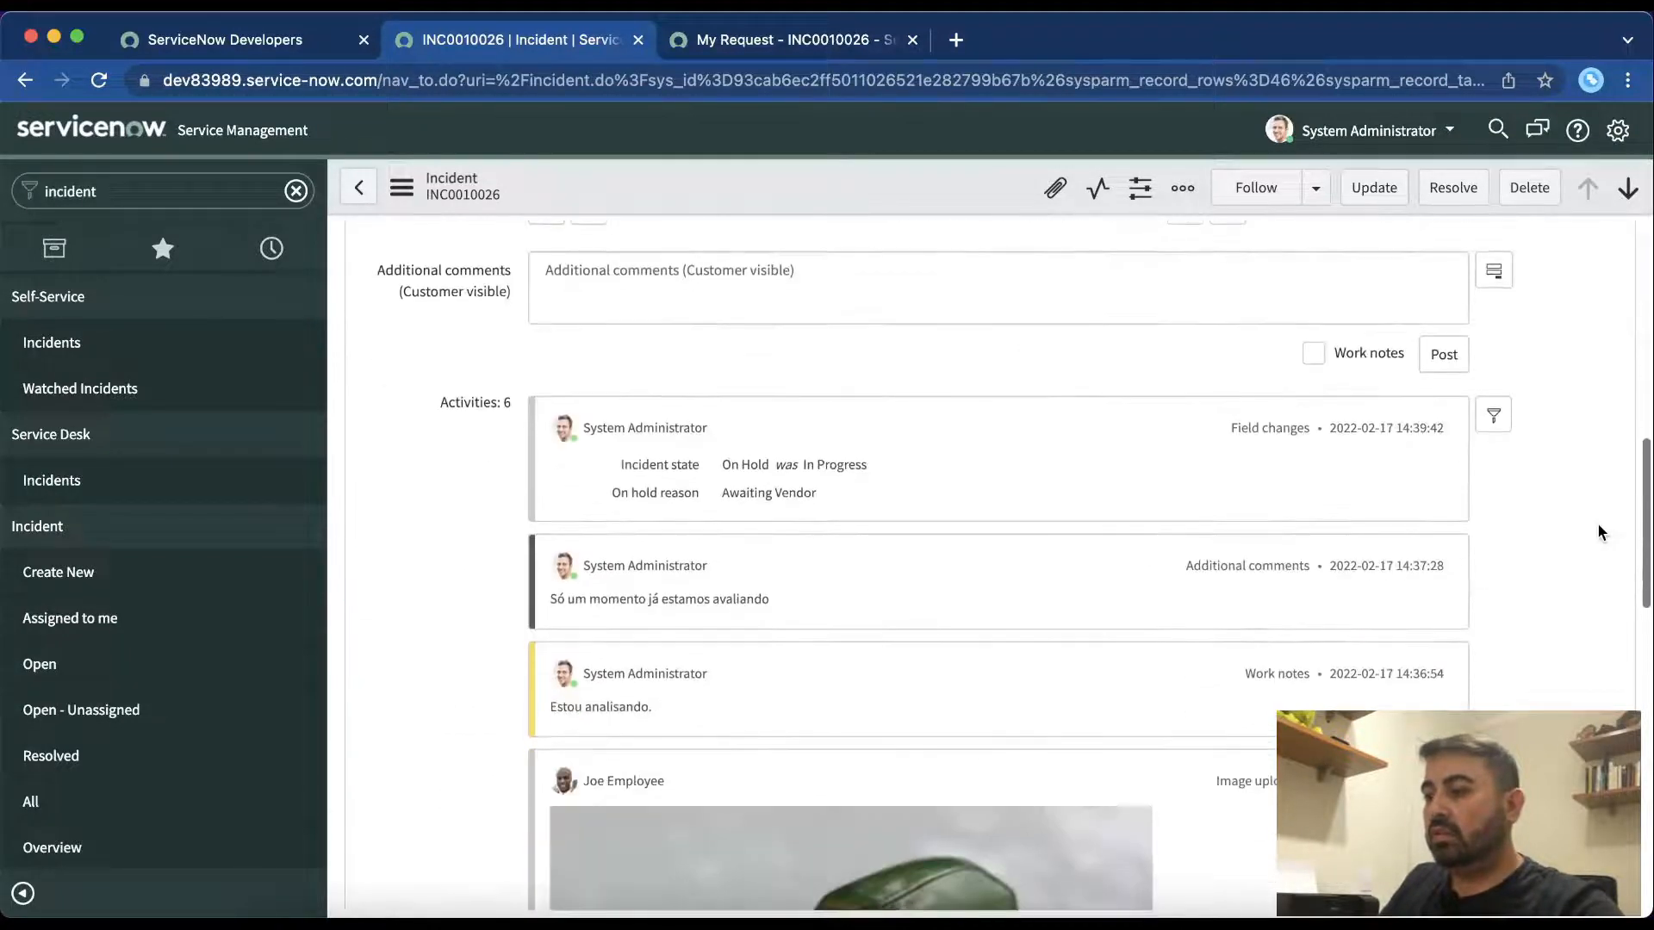
{"action": "scroll", "coordinate": [1594, 510], "scroll_direction": "down", "scroll_amount": 10}
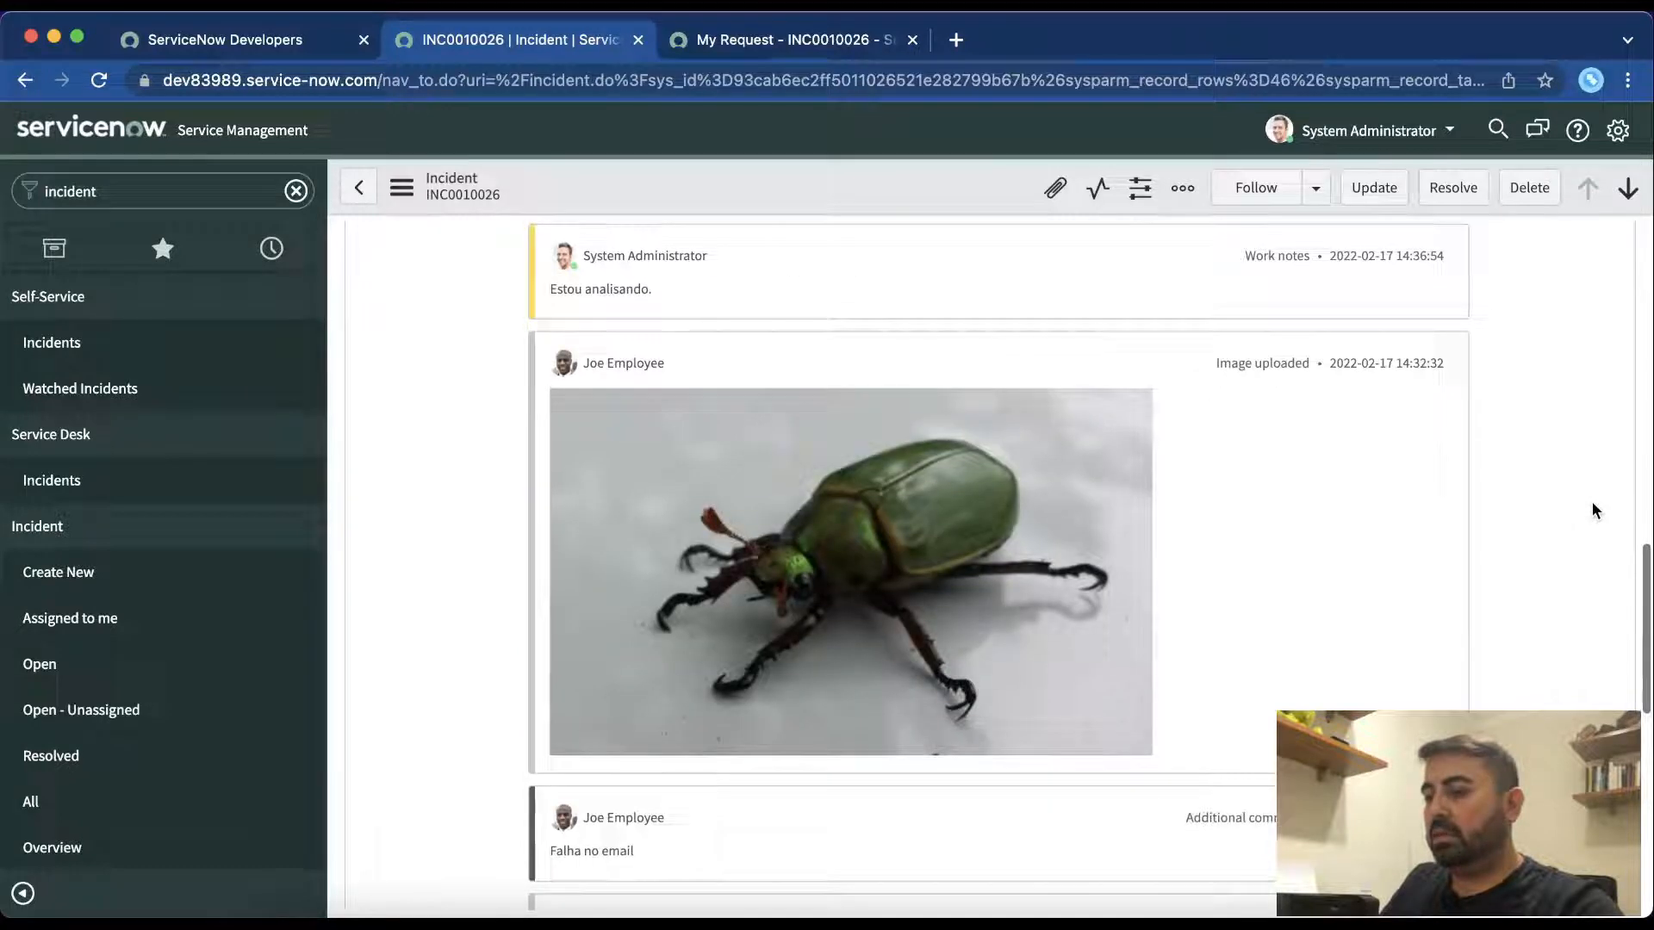
{"action": "scroll", "coordinate": [1594, 510], "scroll_direction": "up", "scroll_amount": 2}
{"action": "scroll", "coordinate": [1593, 510], "scroll_direction": "up", "scroll_amount": 11}
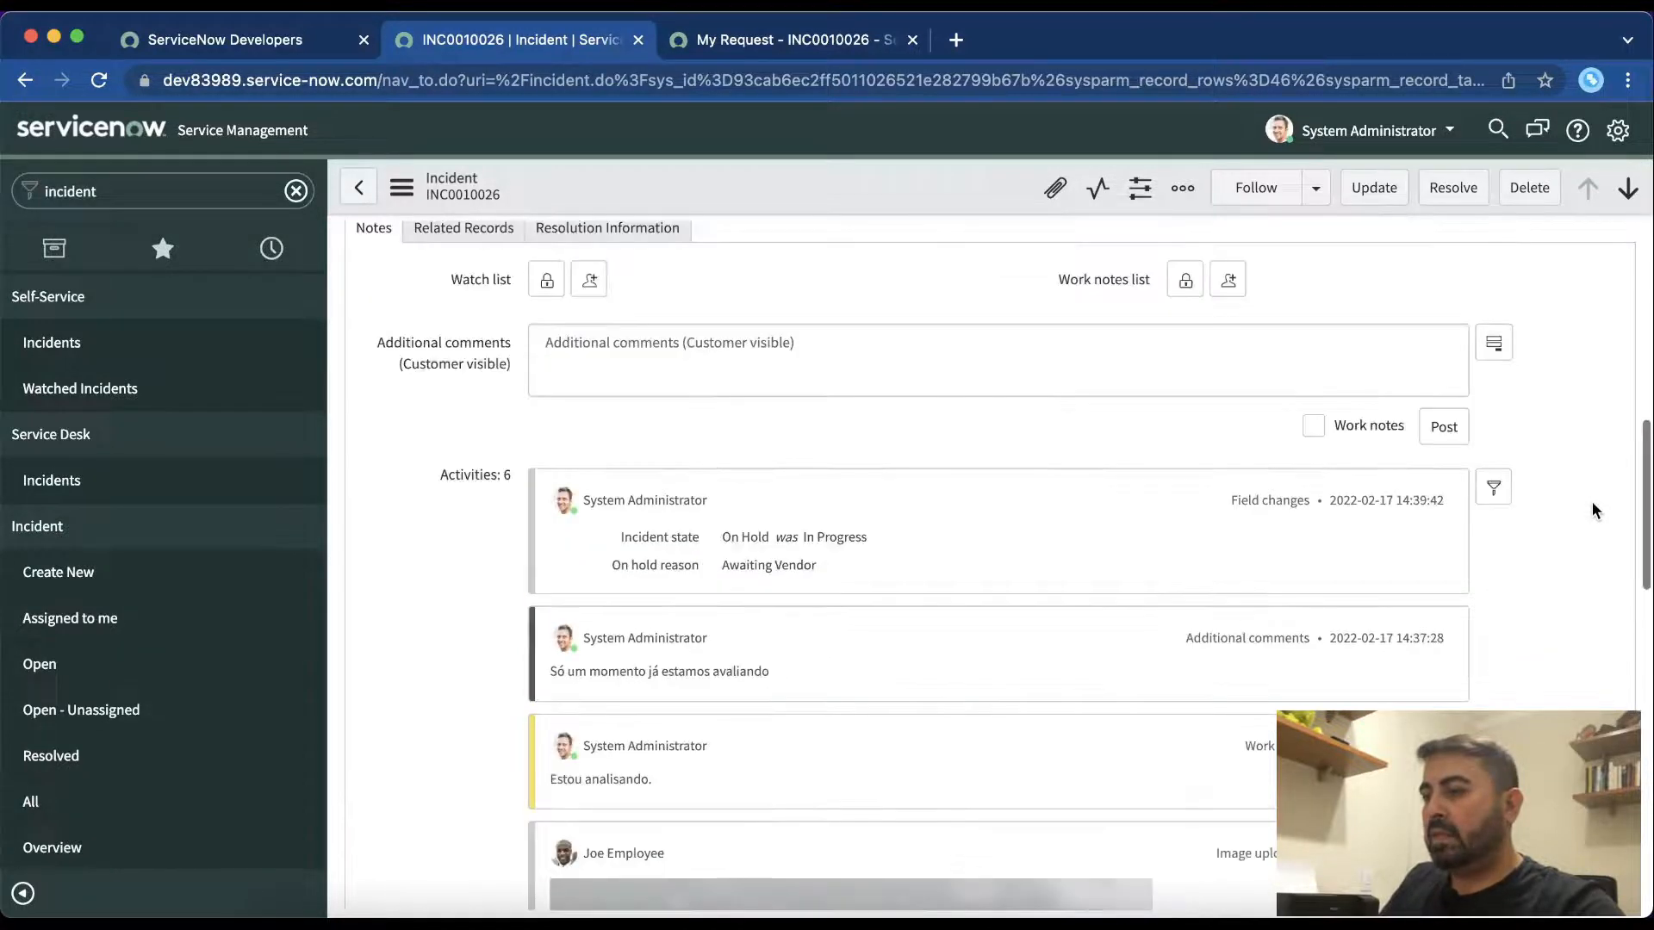
{"action": "scroll", "coordinate": [1594, 510], "scroll_direction": "down", "scroll_amount": 3}
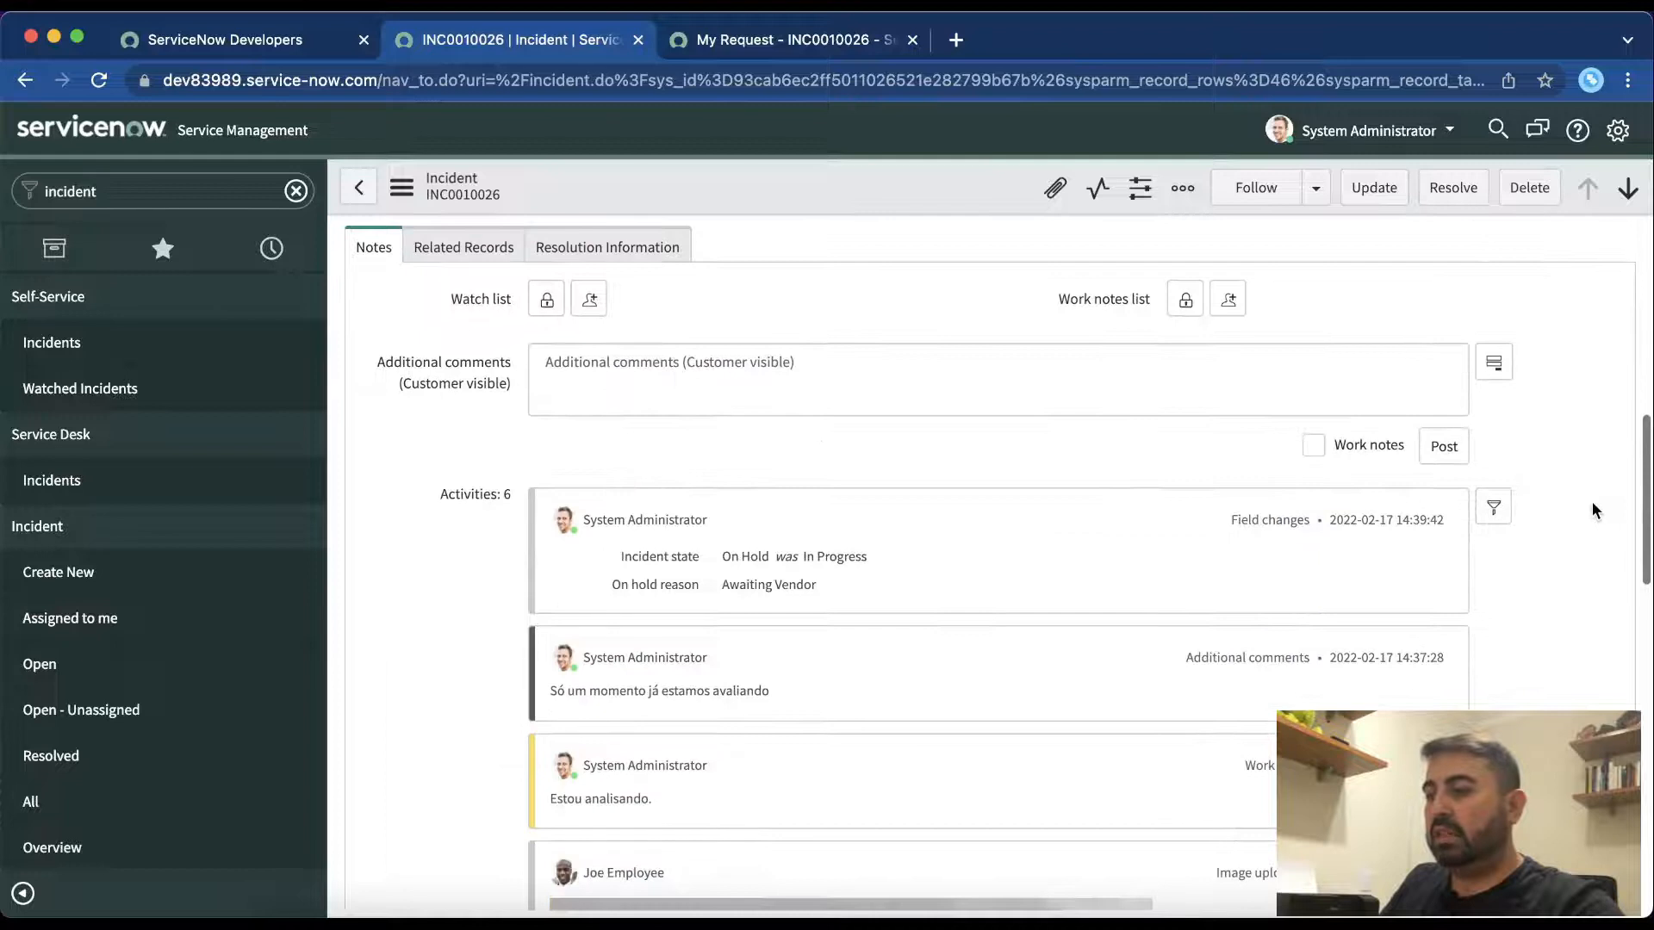
Step: Reload the incident's ticket page in the Service Portal and examine its state, additional comments and work notes
{"action": "left_click", "coordinate": [808, 43]}
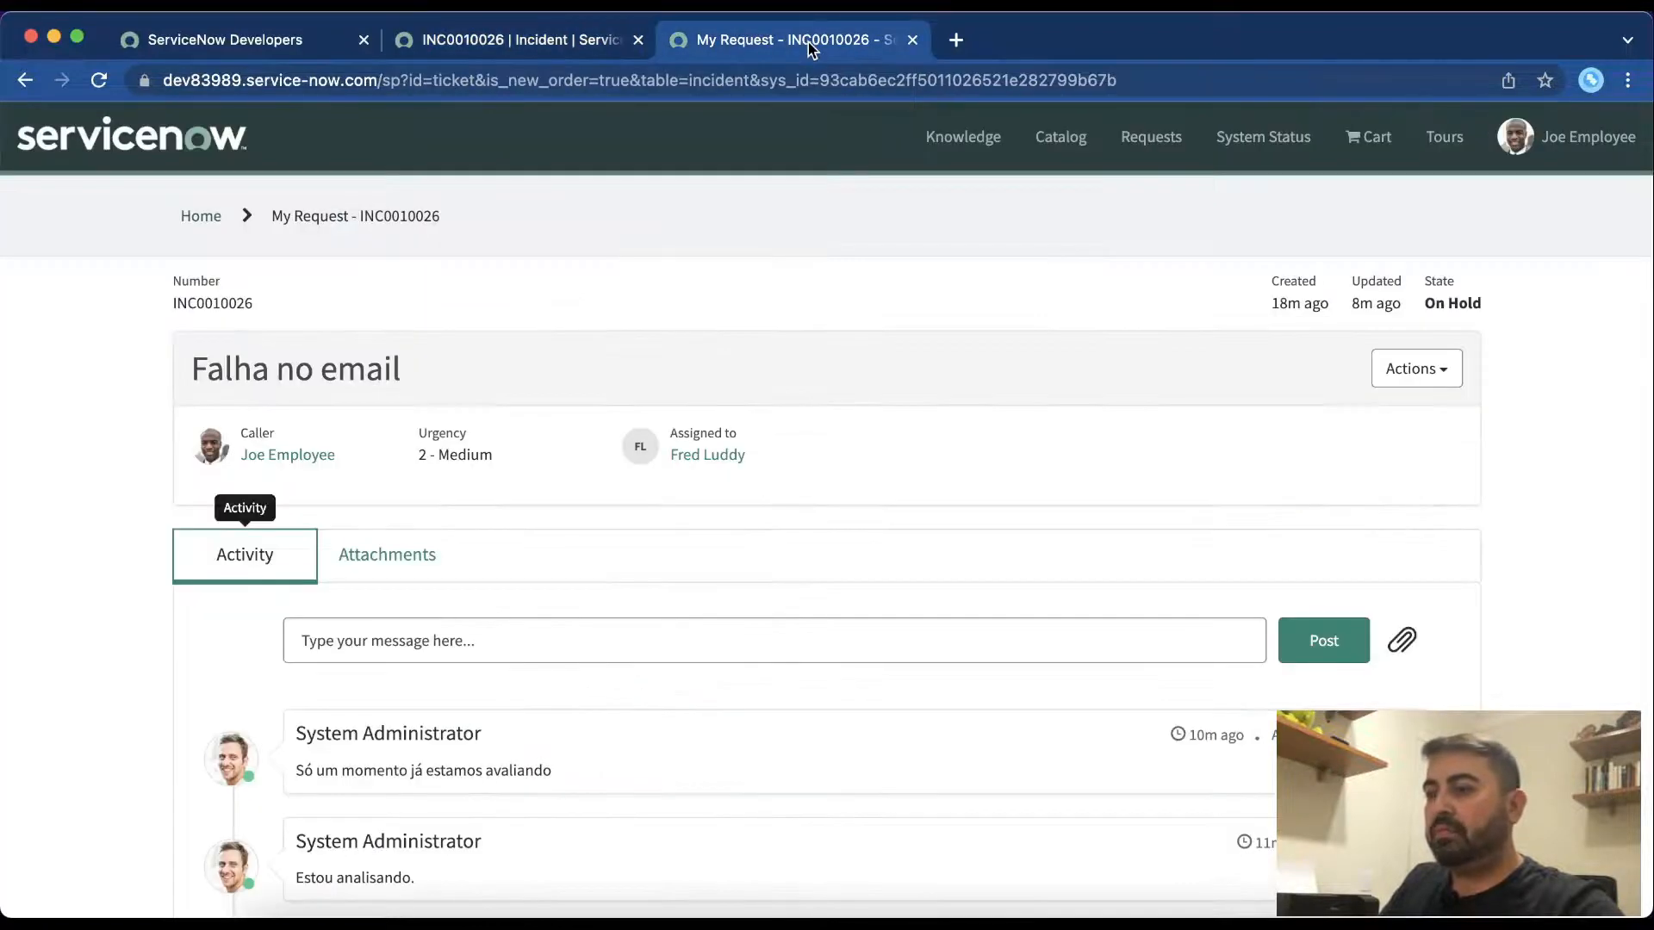
{"action": "left_click", "coordinate": [100, 80]}
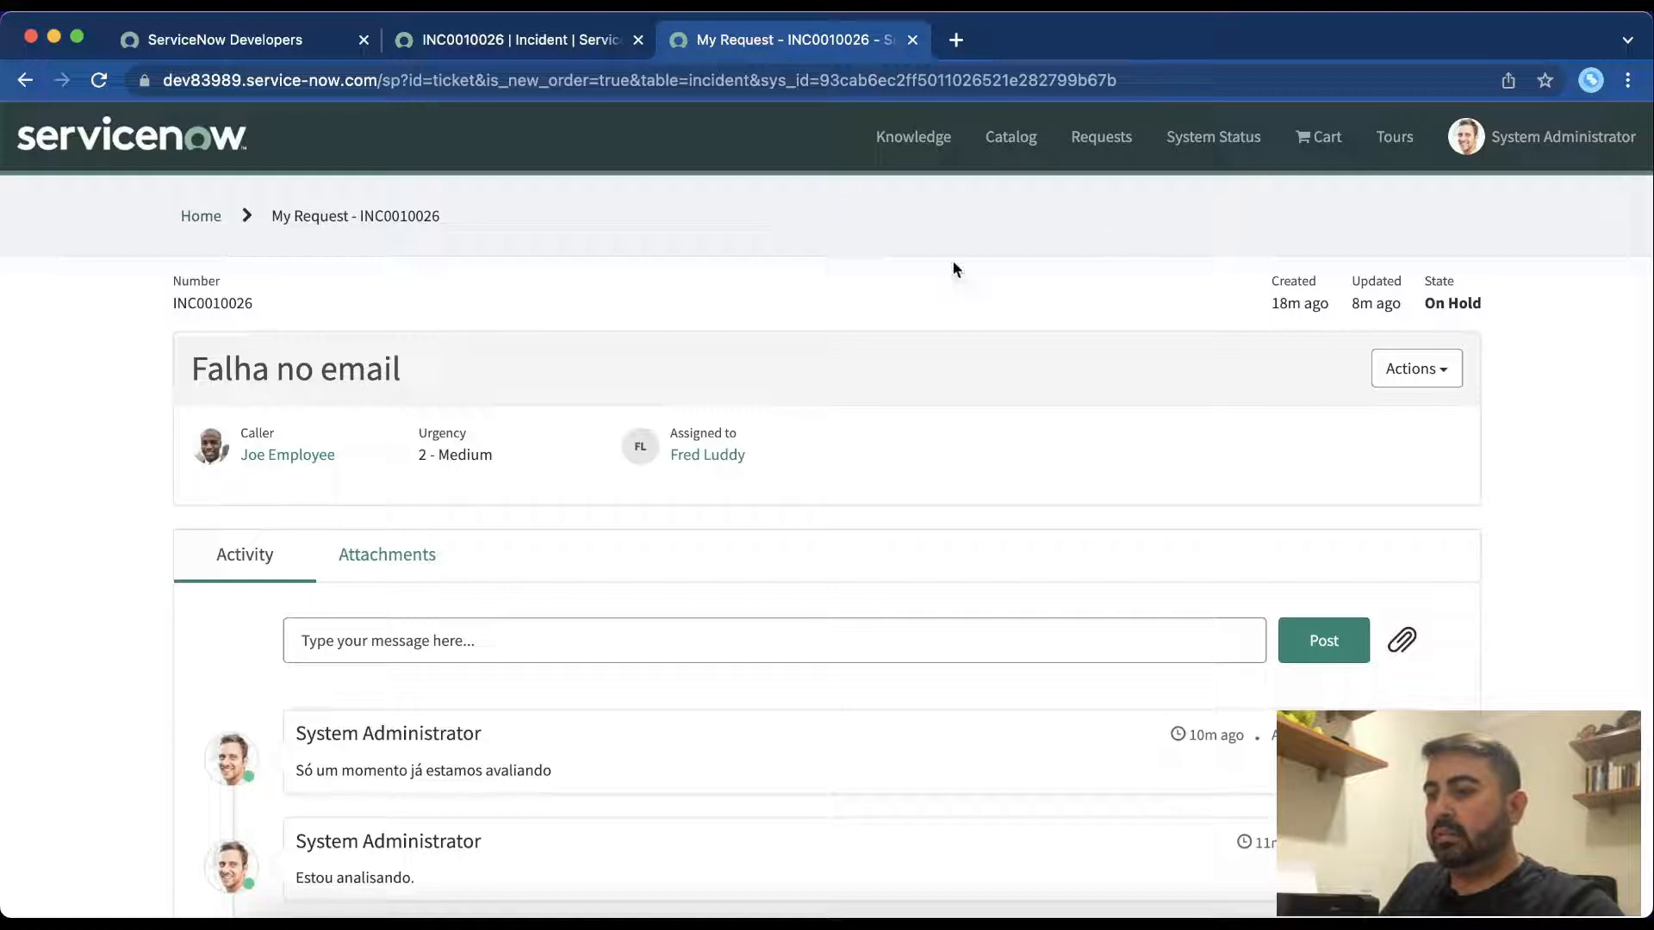
{"action": "scroll", "coordinate": [741, 457], "scroll_direction": "down", "scroll_amount": 4}
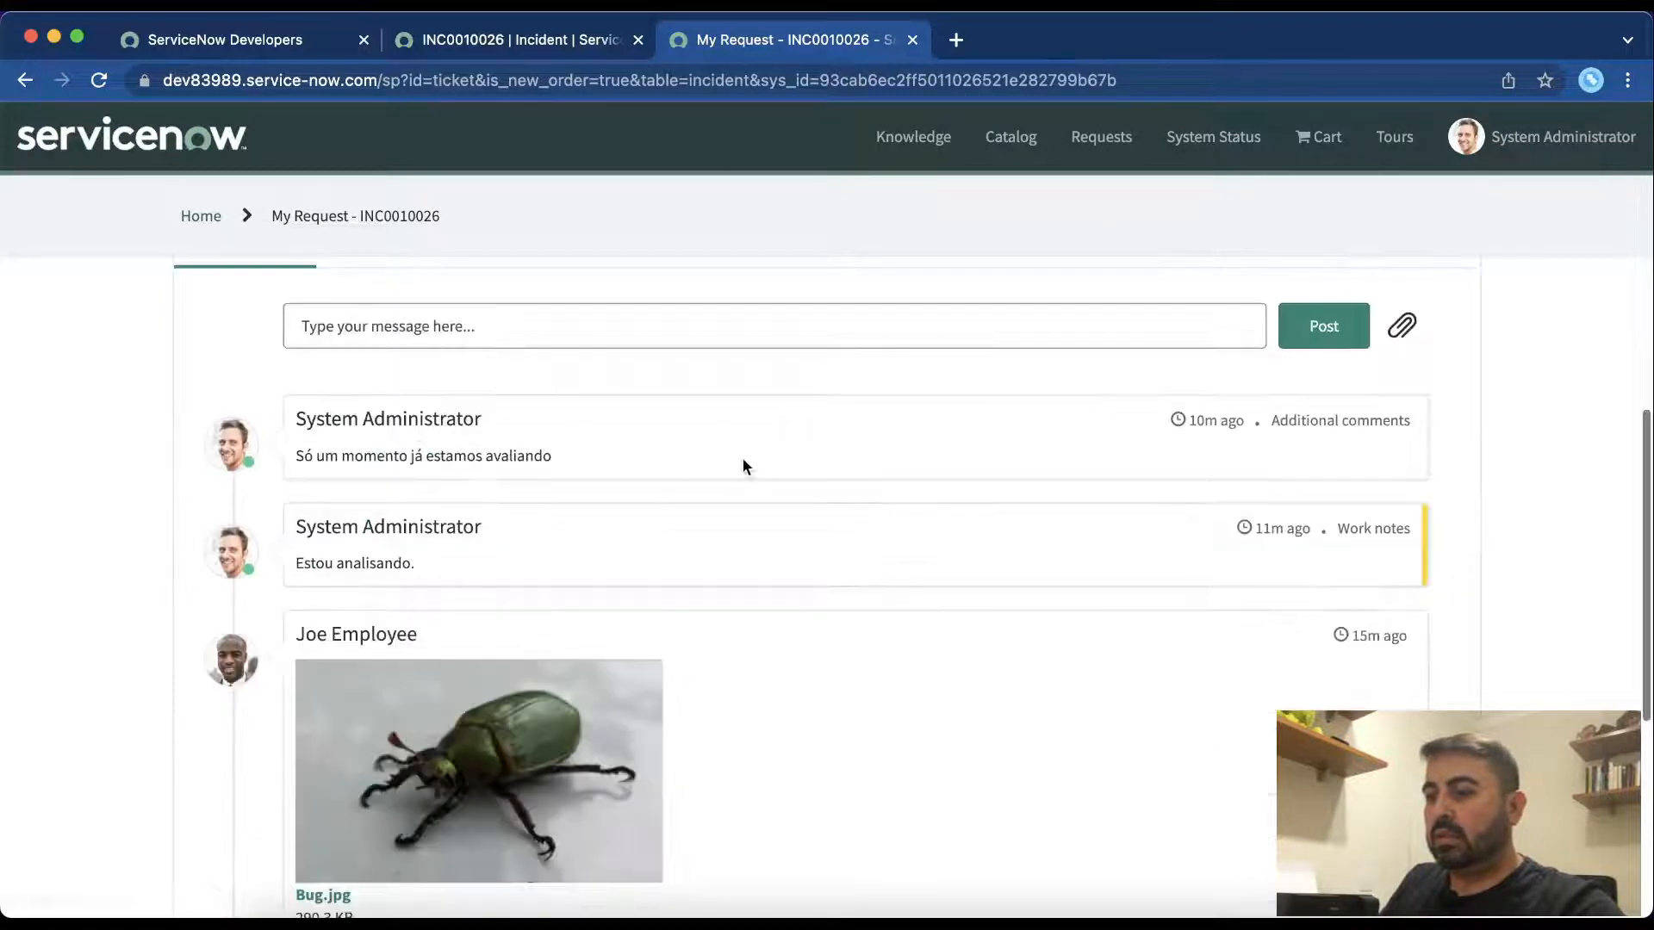
{"action": "scroll", "coordinate": [743, 461], "scroll_direction": "up", "scroll_amount": 4}
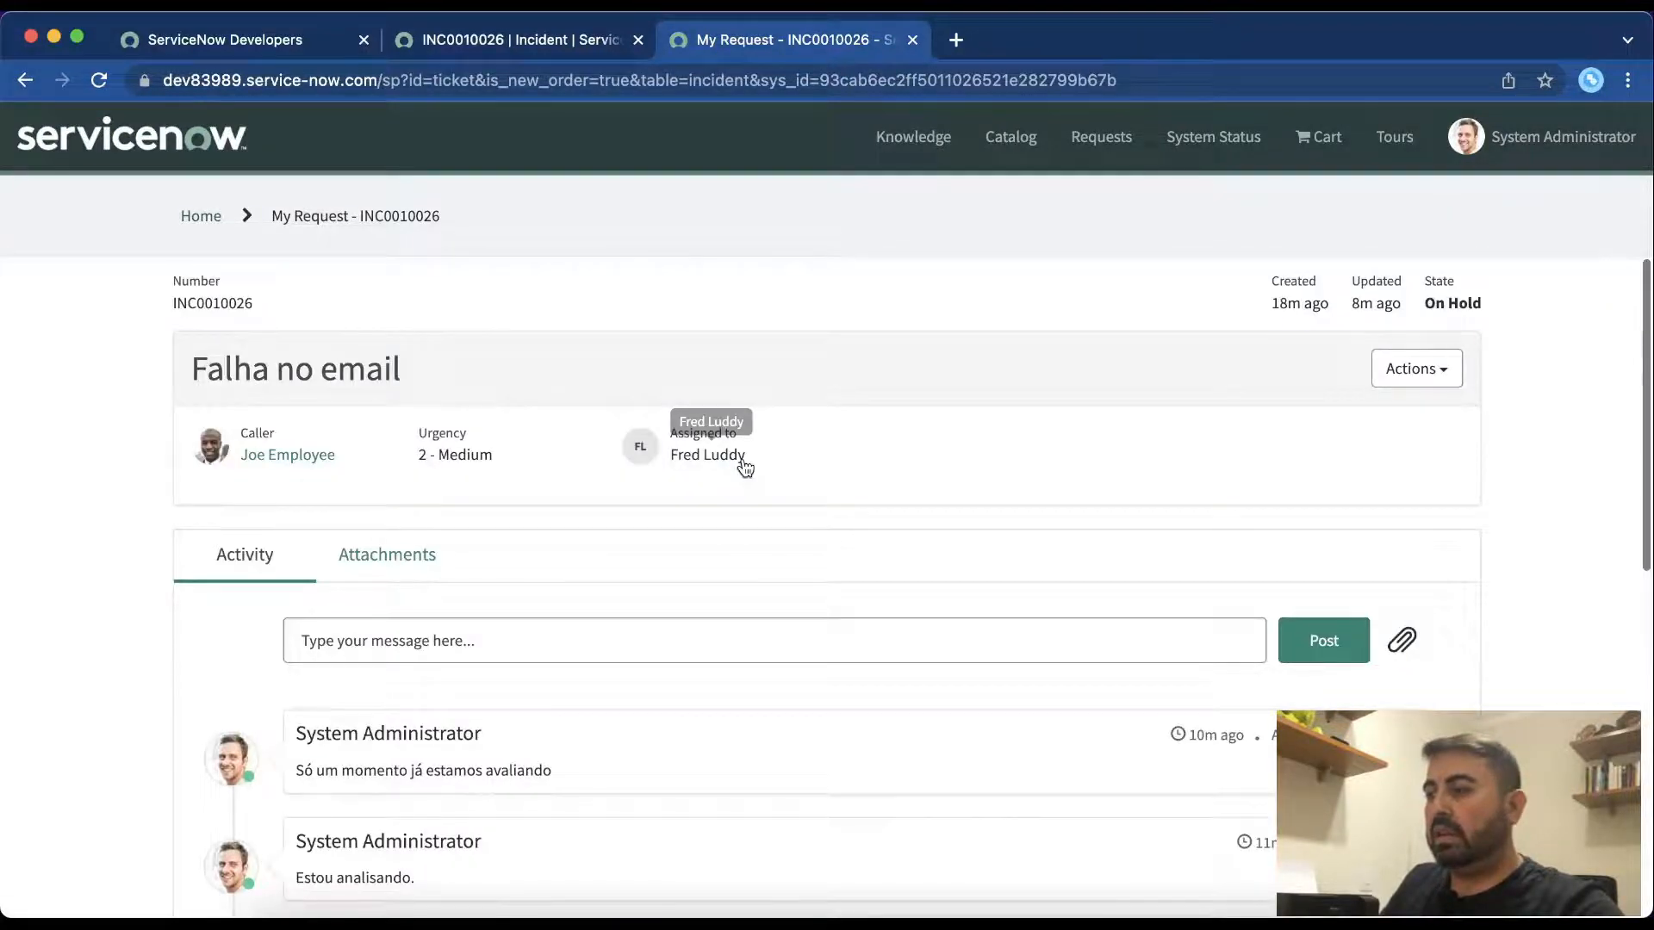
{"action": "scroll", "coordinate": [743, 466], "scroll_direction": "down", "scroll_amount": 3}
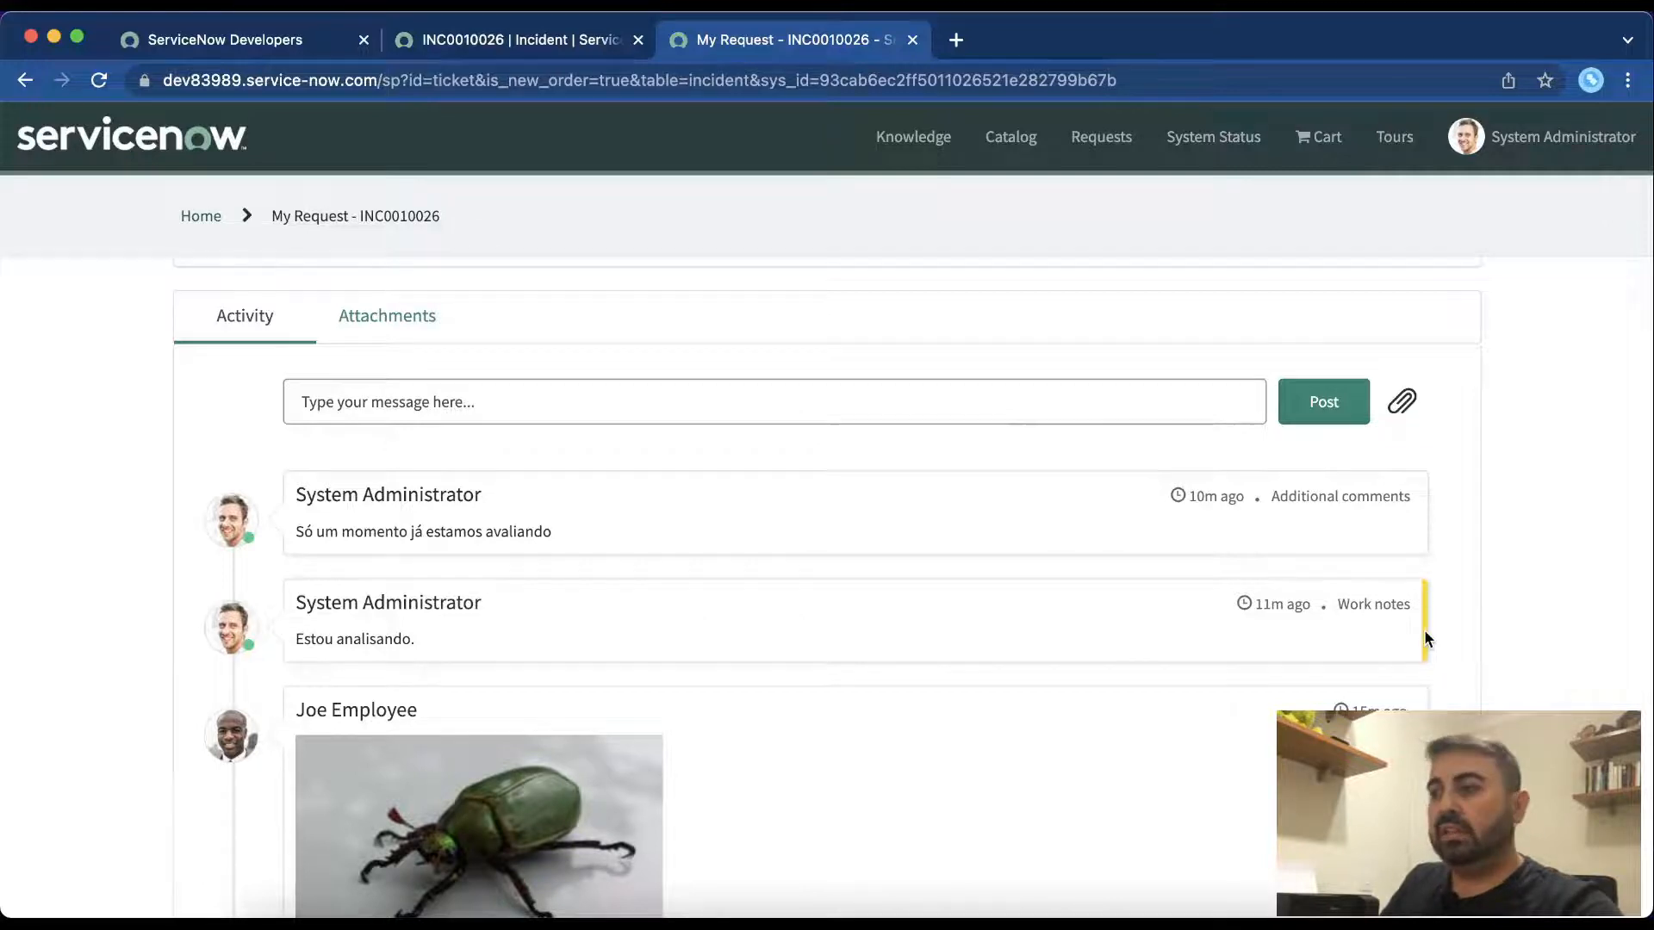
{"action": "scroll", "coordinate": [1426, 639], "scroll_direction": "down", "scroll_amount": 1}
{"action": "scroll", "coordinate": [1429, 639], "scroll_direction": "up", "scroll_amount": 1}
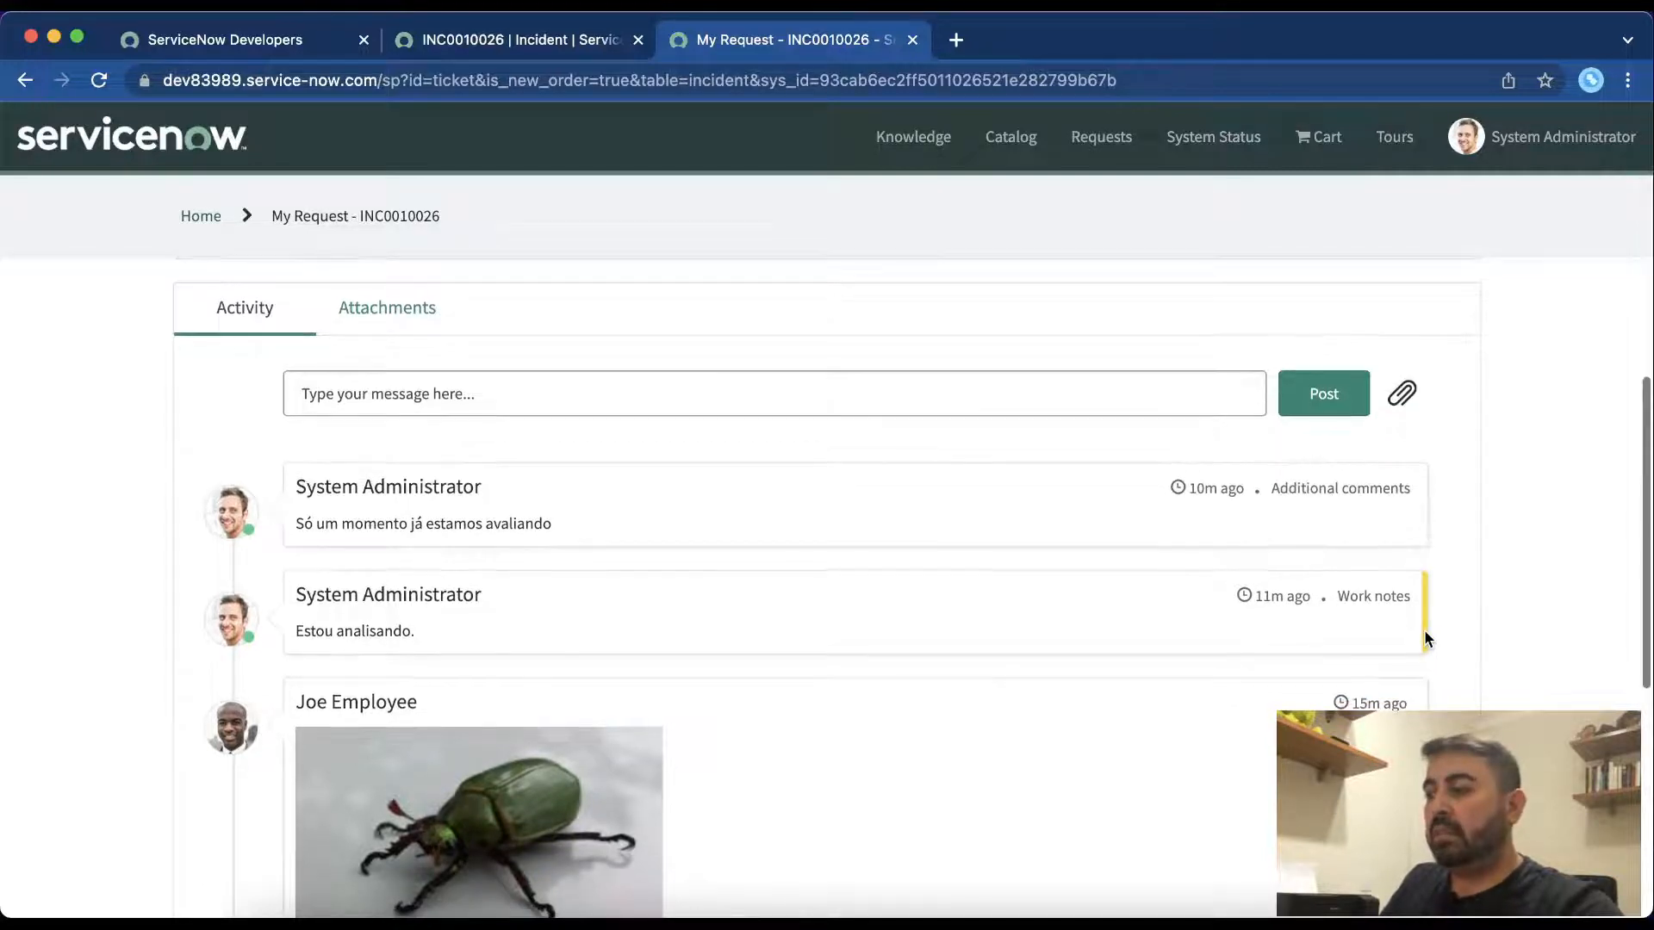
{"action": "scroll", "coordinate": [1430, 639], "scroll_direction": "up", "scroll_amount": 3}
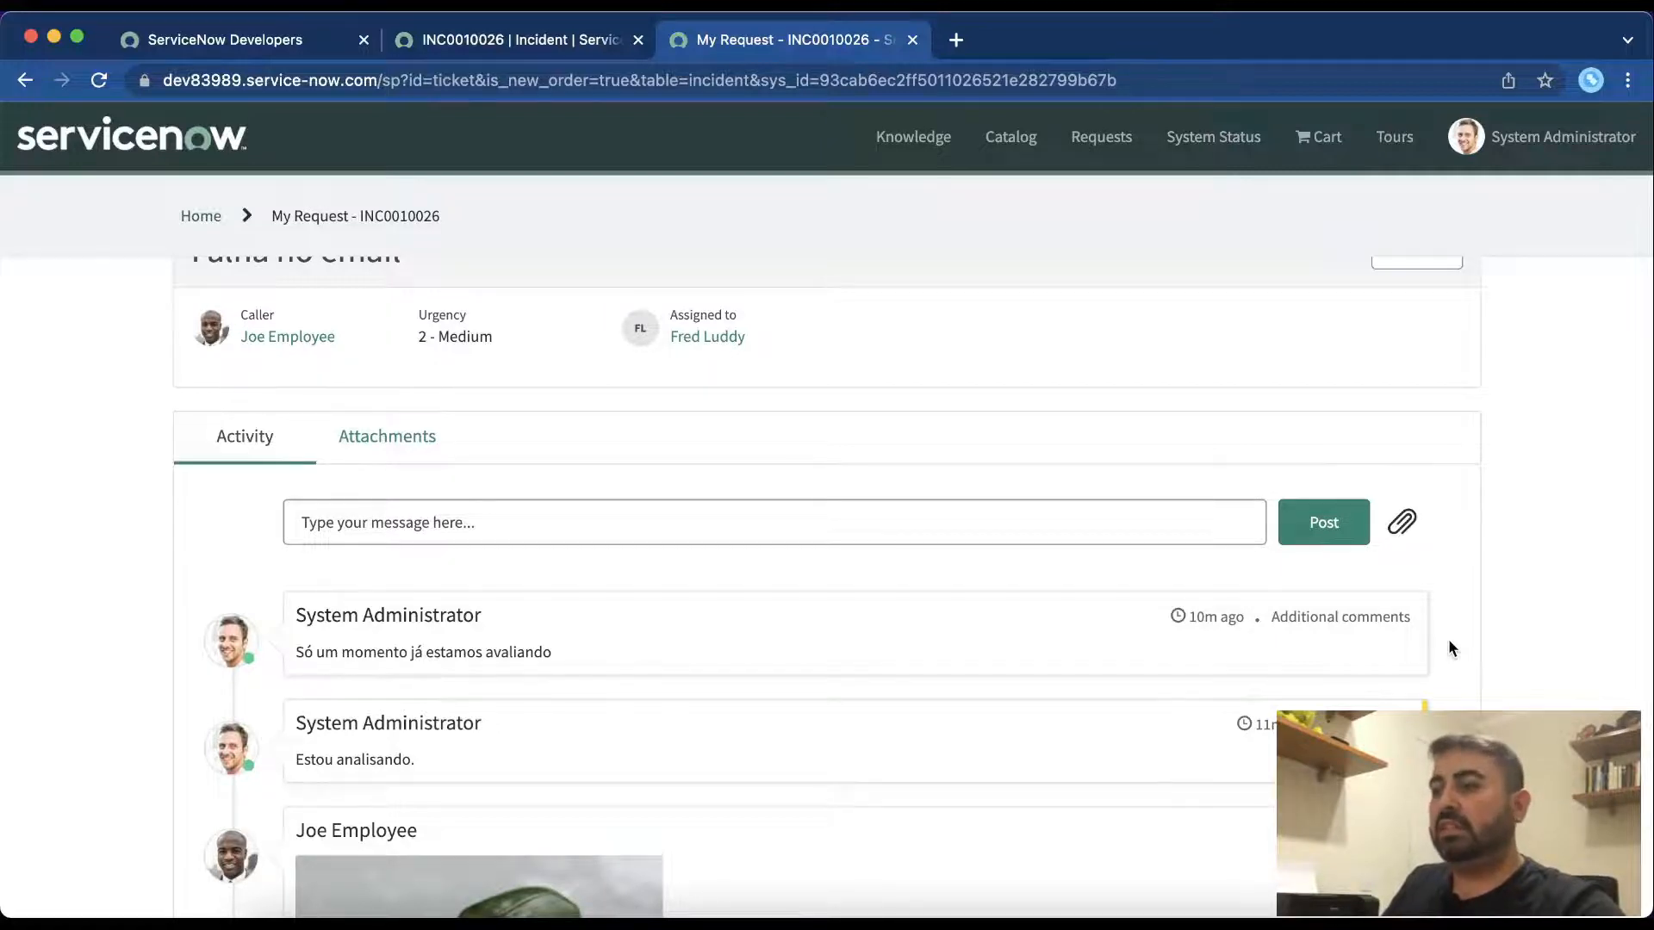
{"action": "scroll", "coordinate": [1449, 640], "scroll_direction": "up", "scroll_amount": 1}
{"action": "scroll", "coordinate": [1450, 638], "scroll_direction": "up", "scroll_amount": 1}
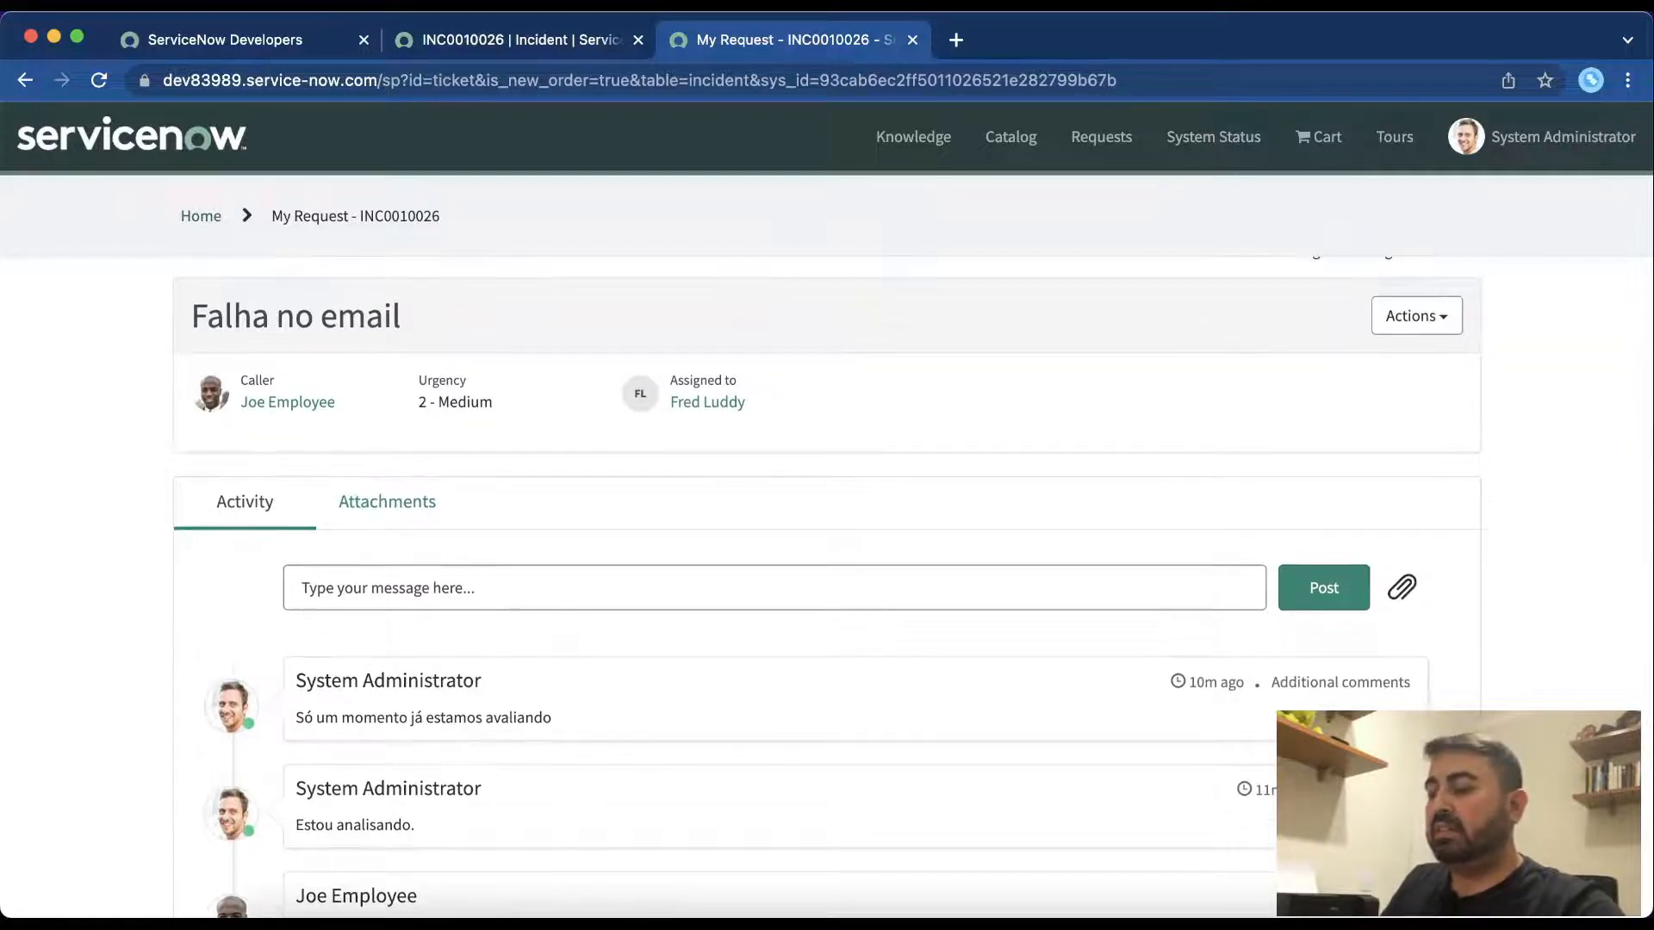
{"action": "scroll", "coordinate": [1417, 708], "scroll_direction": "down", "scroll_amount": 2}
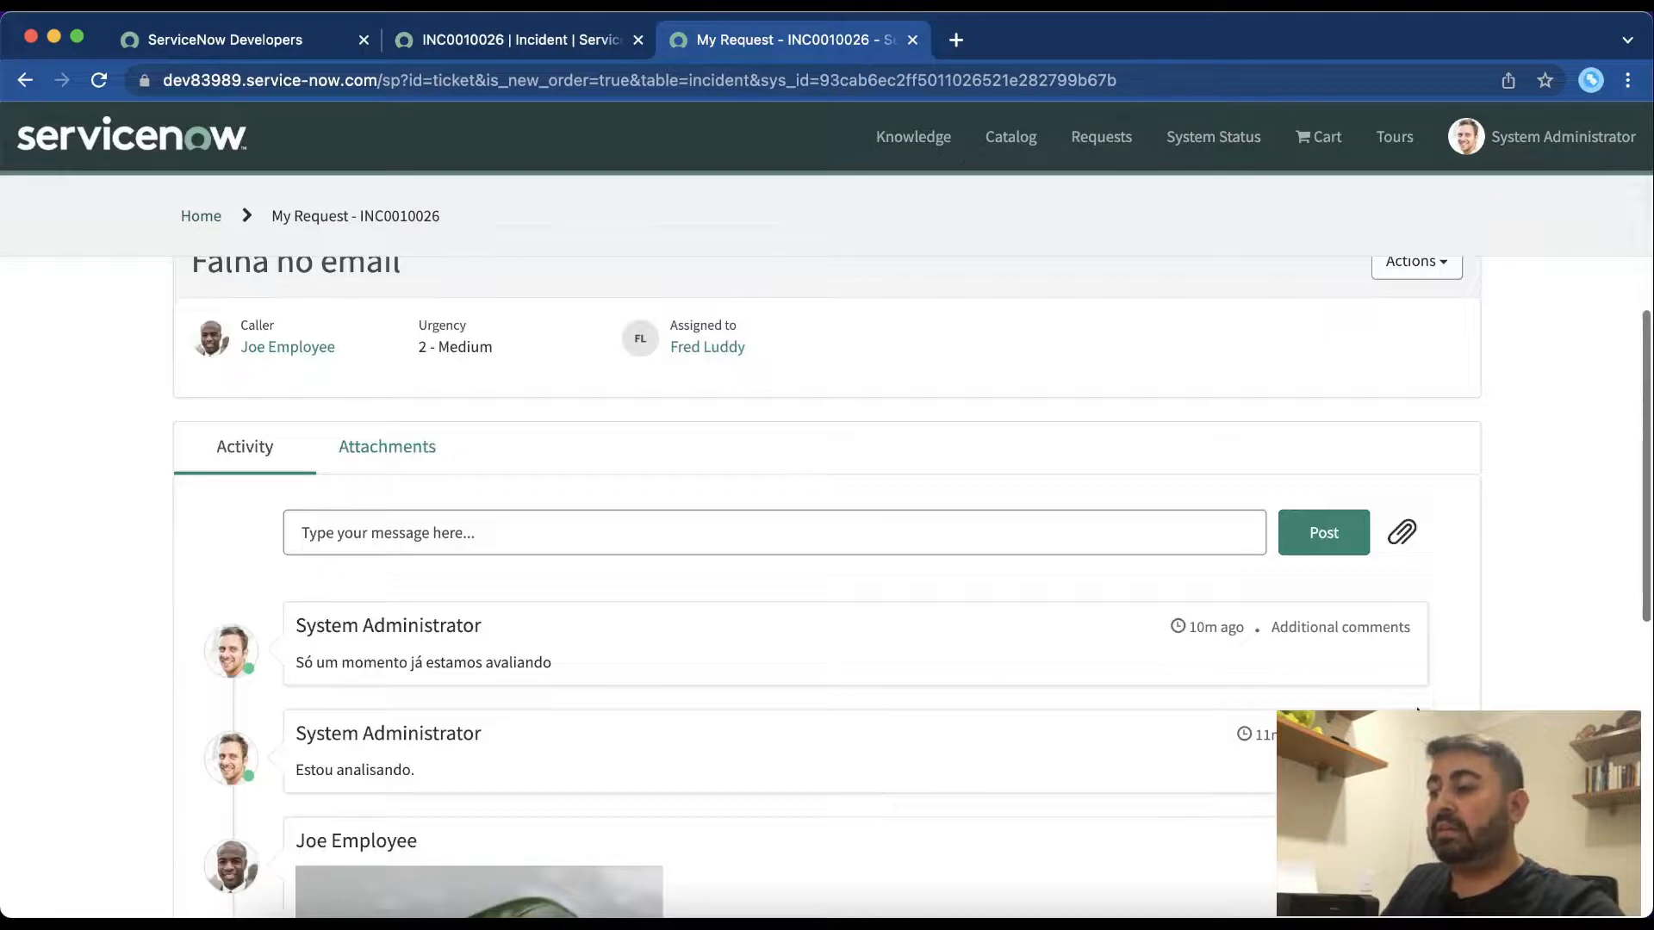
Step: Impersonate the incident's caller from the main ServiceNow interface and reload the ticket page in the Service Portal
{"action": "scroll", "coordinate": [1240, 432], "scroll_direction": "up", "scroll_amount": 3}
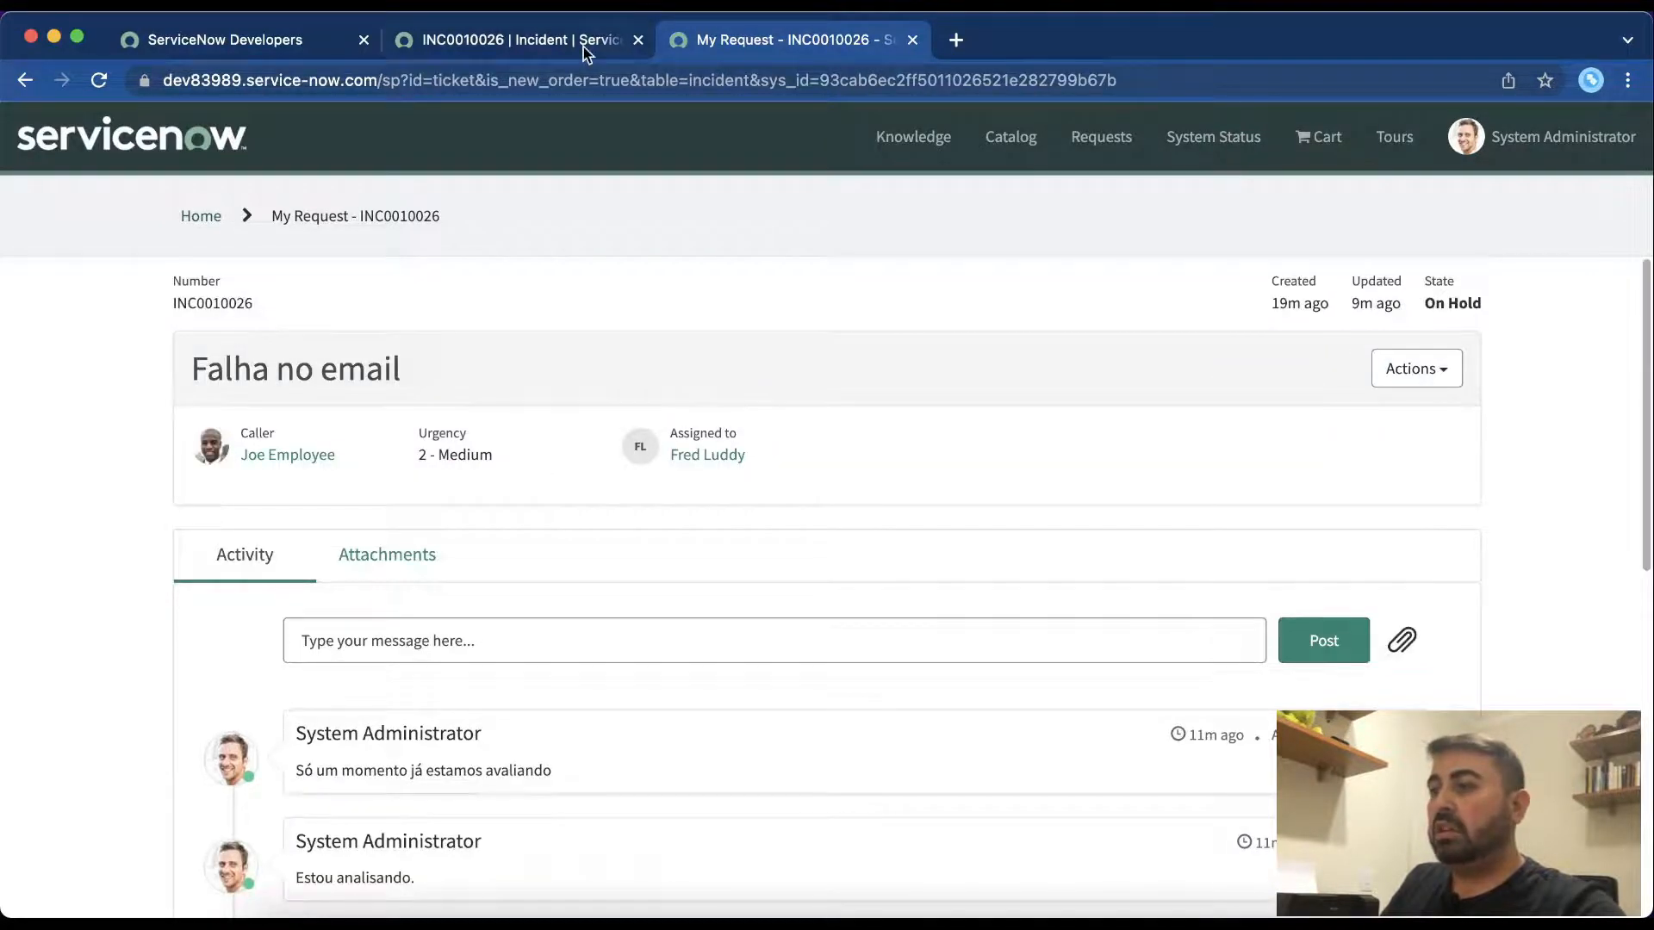
{"action": "left_click", "coordinate": [585, 54]}
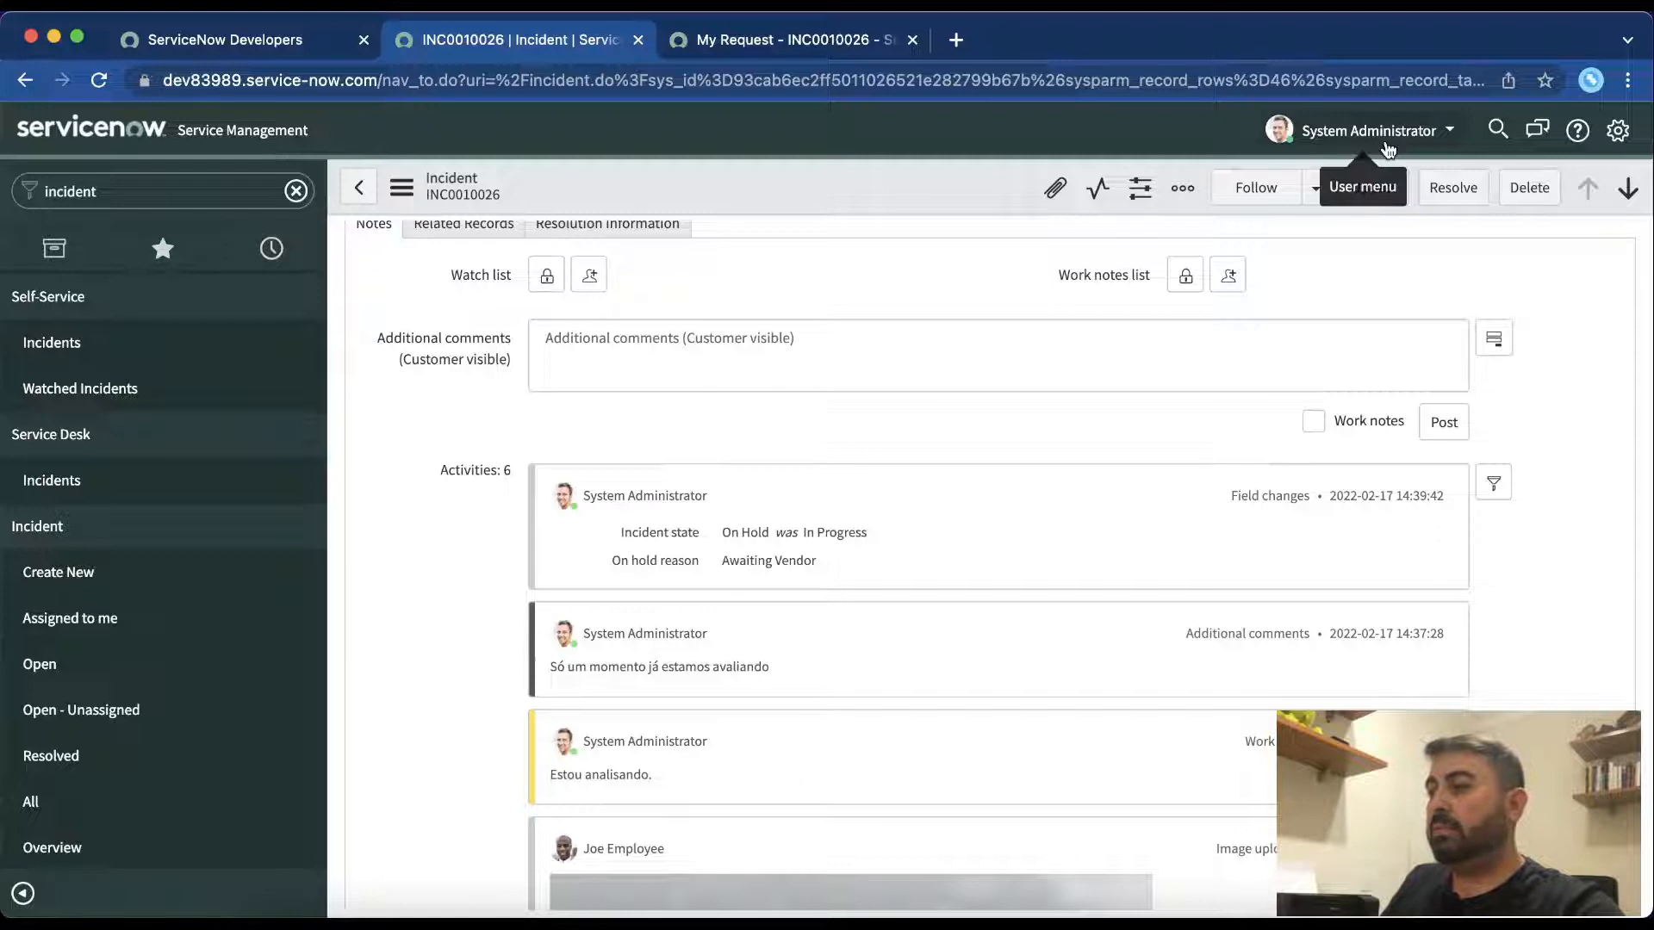
{"action": "left_click", "coordinate": [1361, 131]}
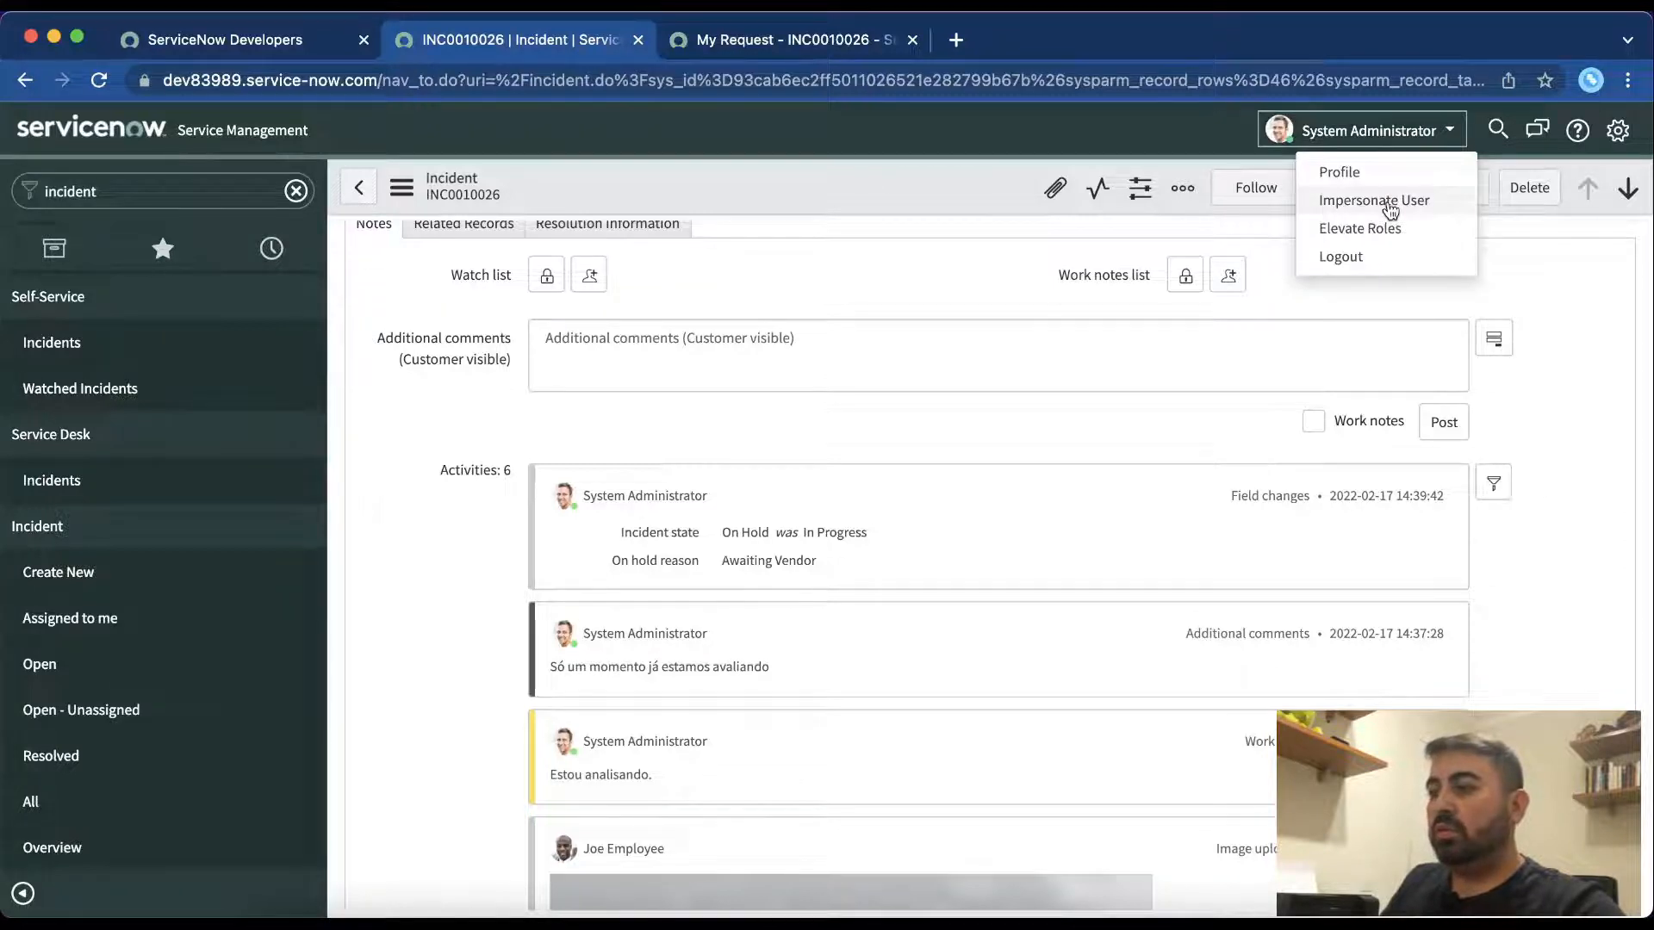
{"action": "left_click", "coordinate": [1390, 205]}
{"action": "left_click", "coordinate": [707, 393]}
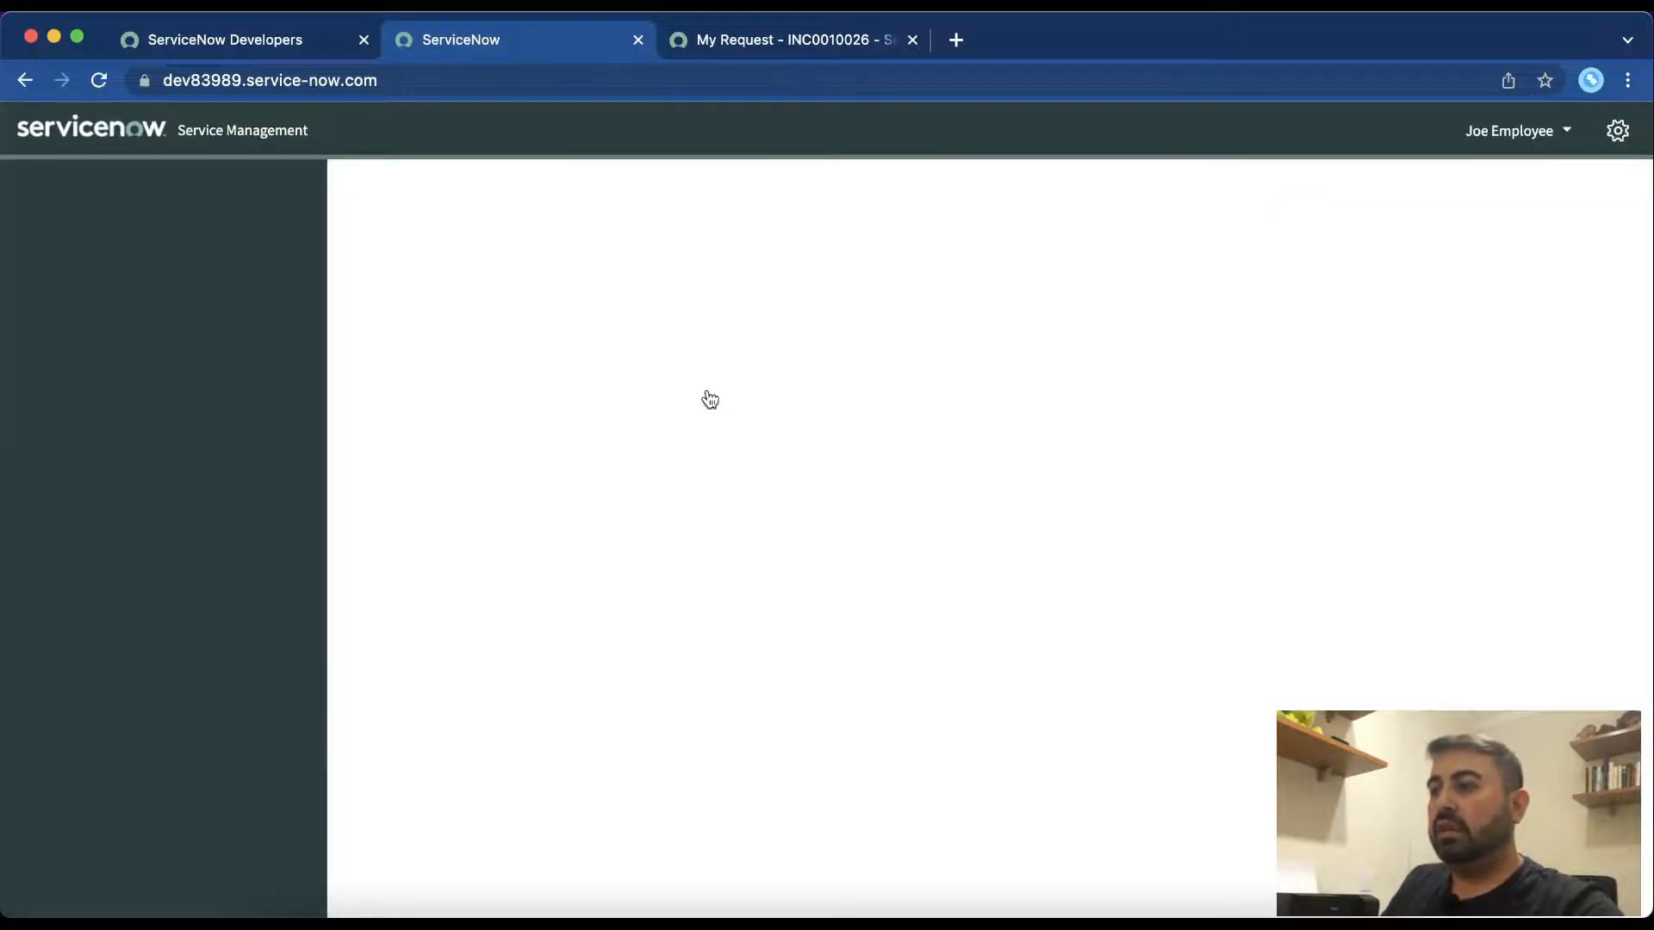
{"action": "key", "text": "ctrl+Tab"}
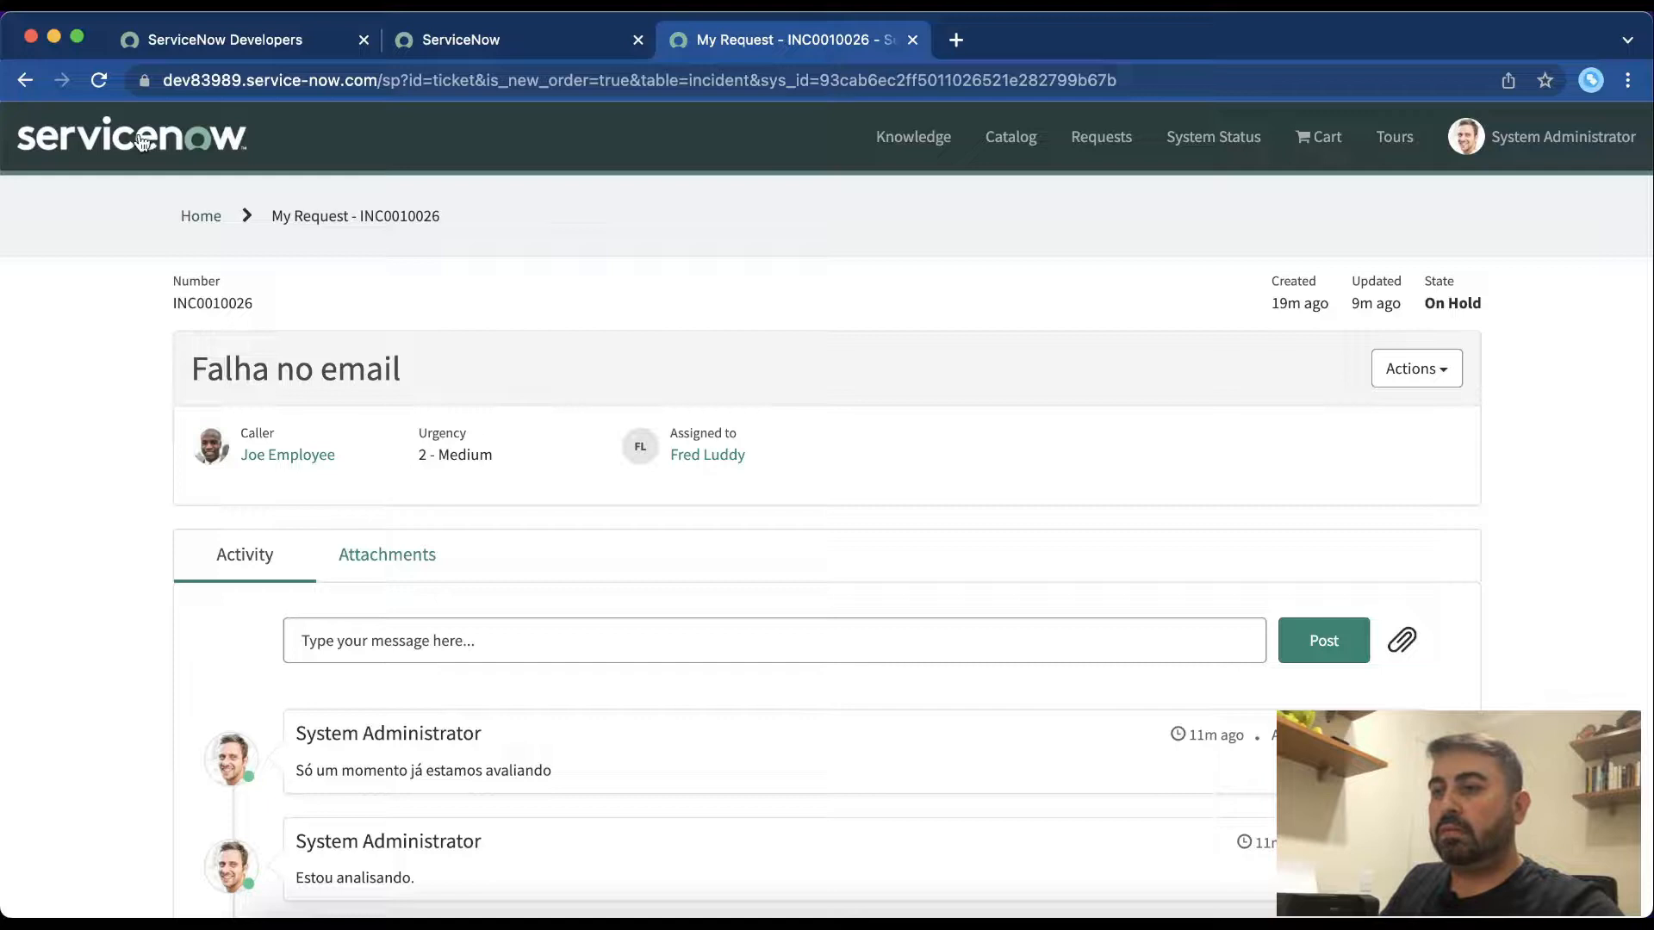
{"action": "left_click", "coordinate": [99, 80]}
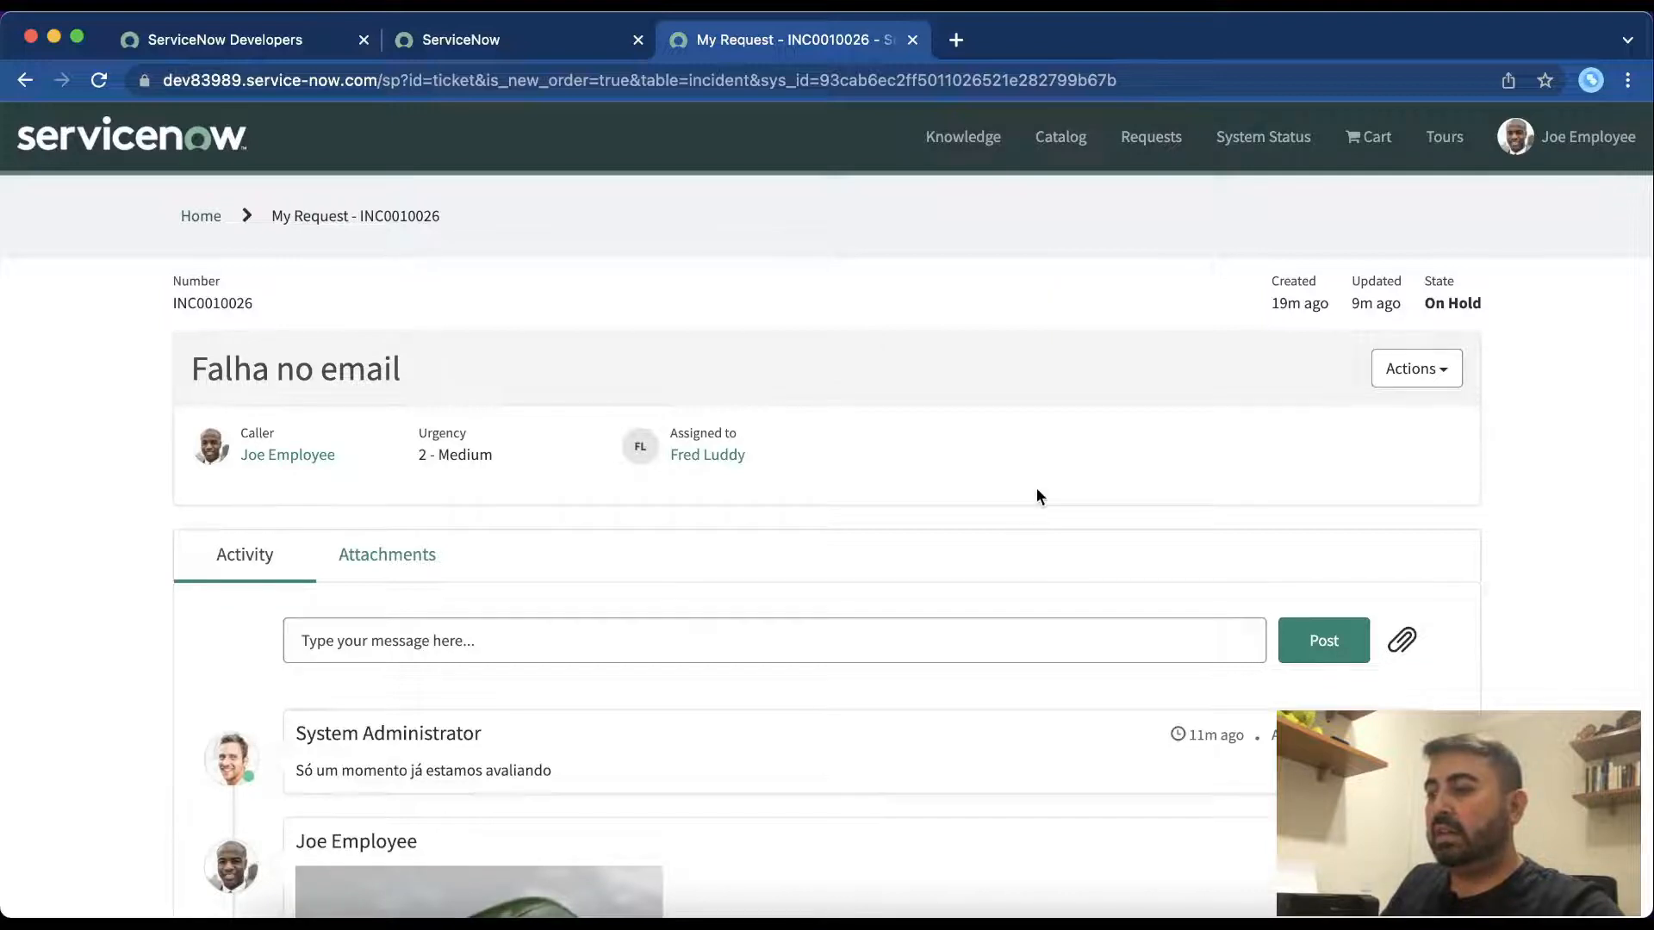
Step: Examine the ticket's activity as the caller, from the additional comments and uploaded image back up to the state
{"action": "scroll", "coordinate": [1036, 496], "scroll_direction": "down", "scroll_amount": 3}
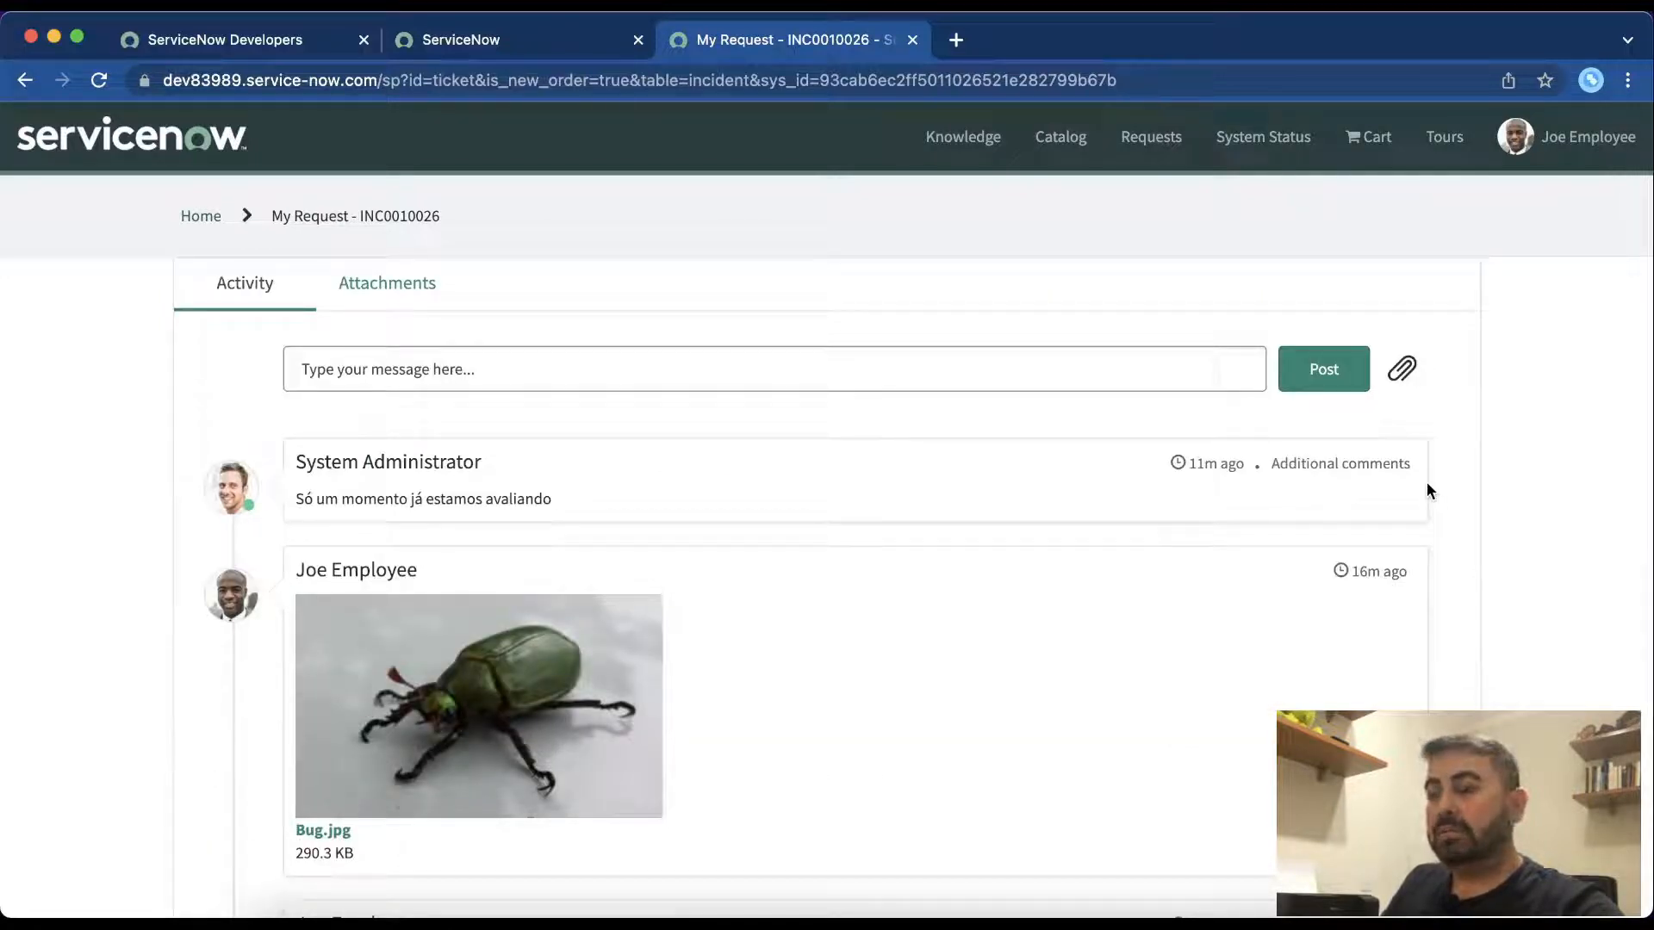
{"action": "scroll", "coordinate": [953, 466], "scroll_direction": "down", "scroll_amount": 3}
{"action": "scroll", "coordinate": [958, 467], "scroll_direction": "up", "scroll_amount": 2}
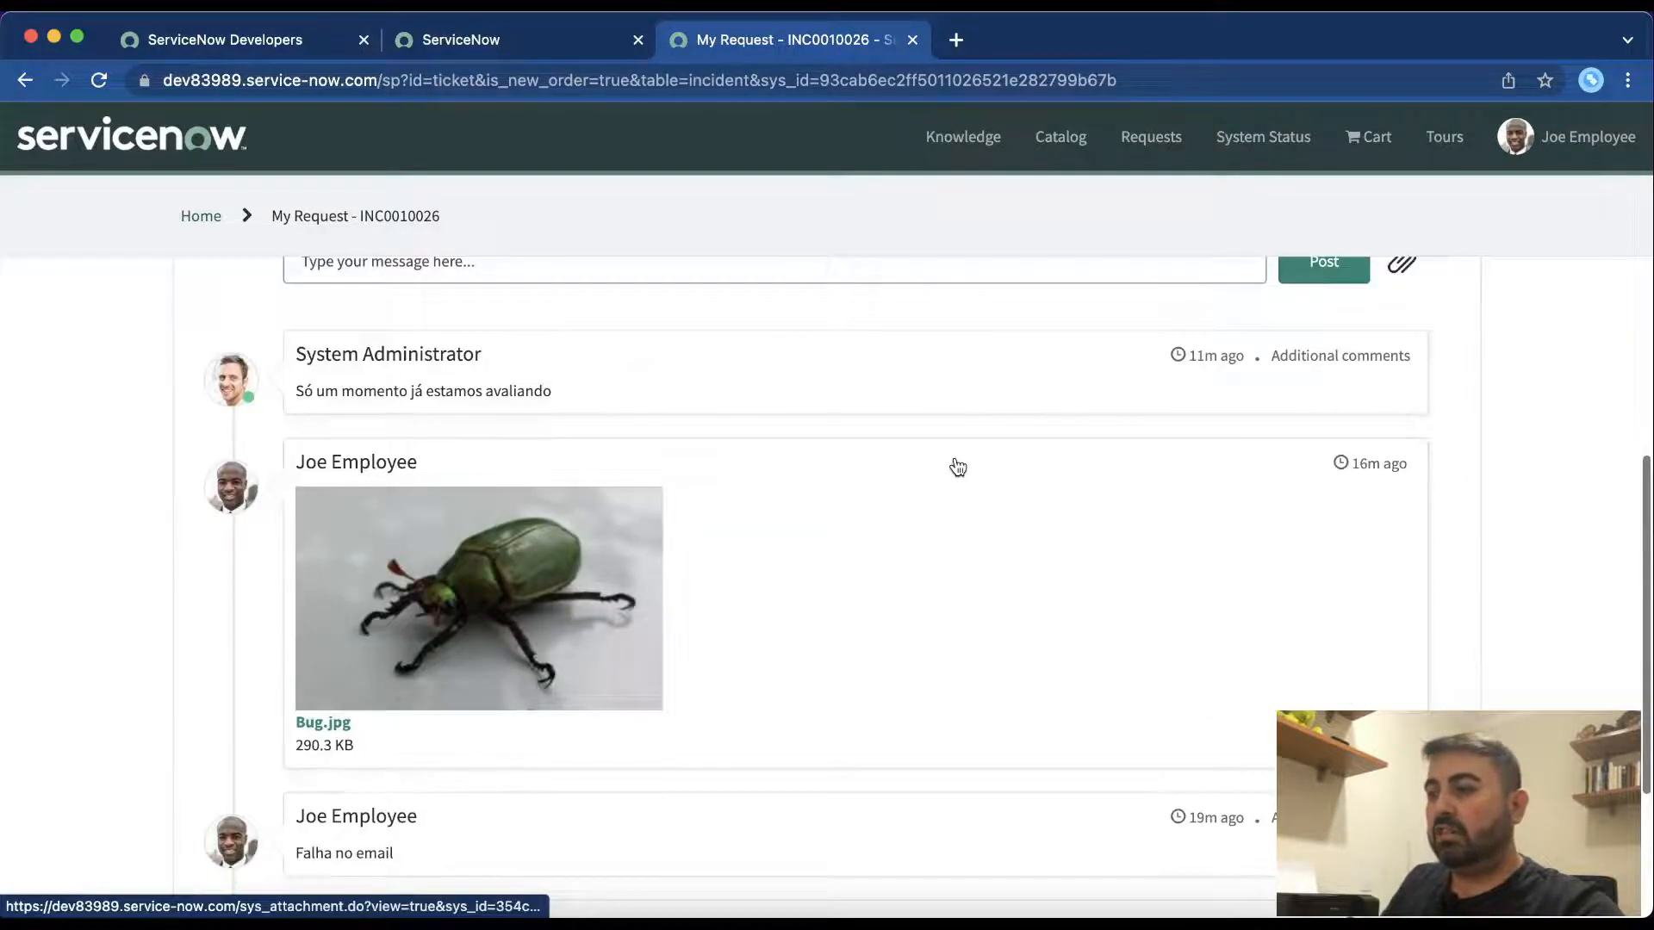
{"action": "scroll", "coordinate": [895, 466], "scroll_direction": "up", "scroll_amount": 1}
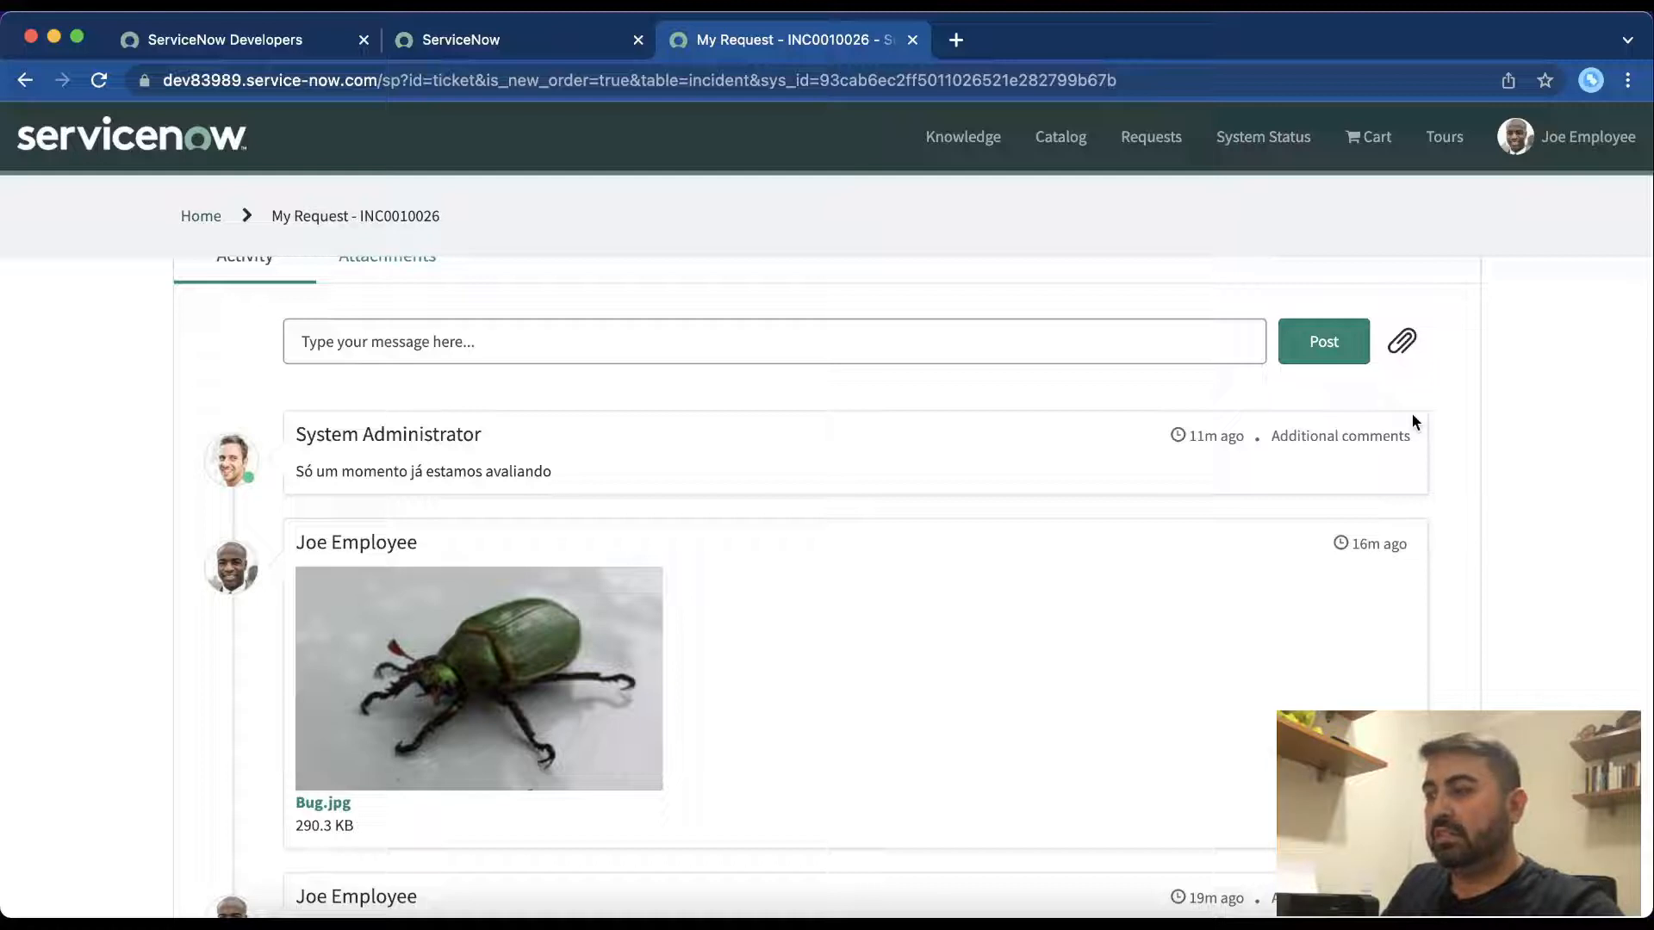
{"action": "scroll", "coordinate": [1444, 535], "scroll_direction": "up", "scroll_amount": 3}
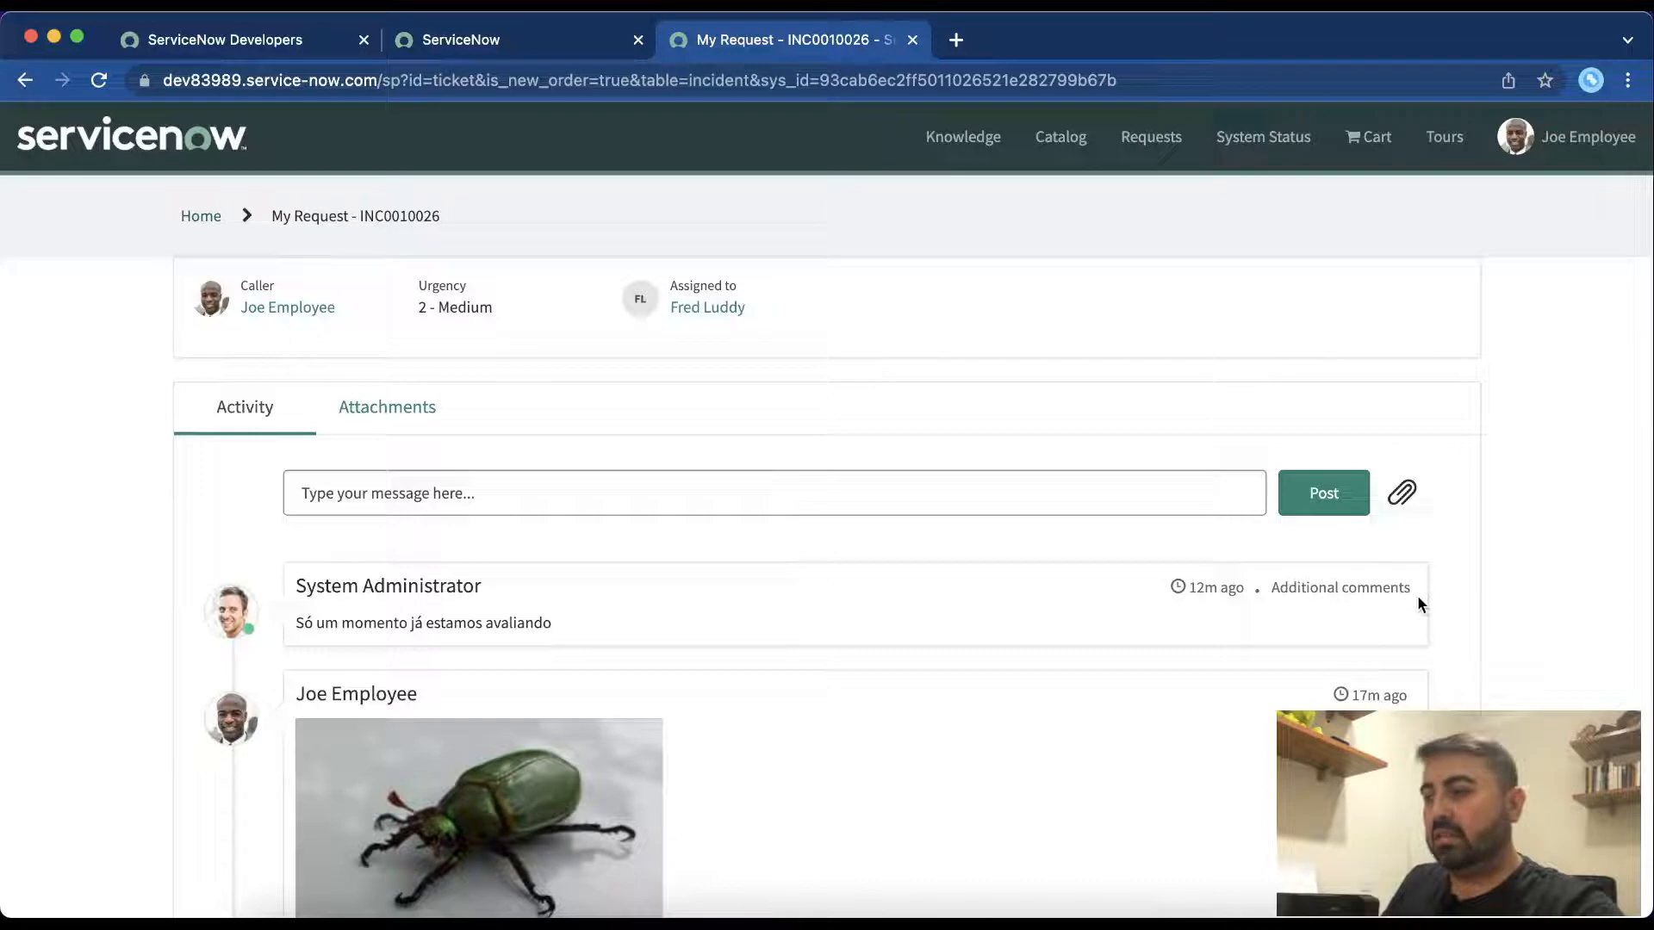
{"action": "scroll", "coordinate": [1117, 467], "scroll_direction": "up", "scroll_amount": 3}
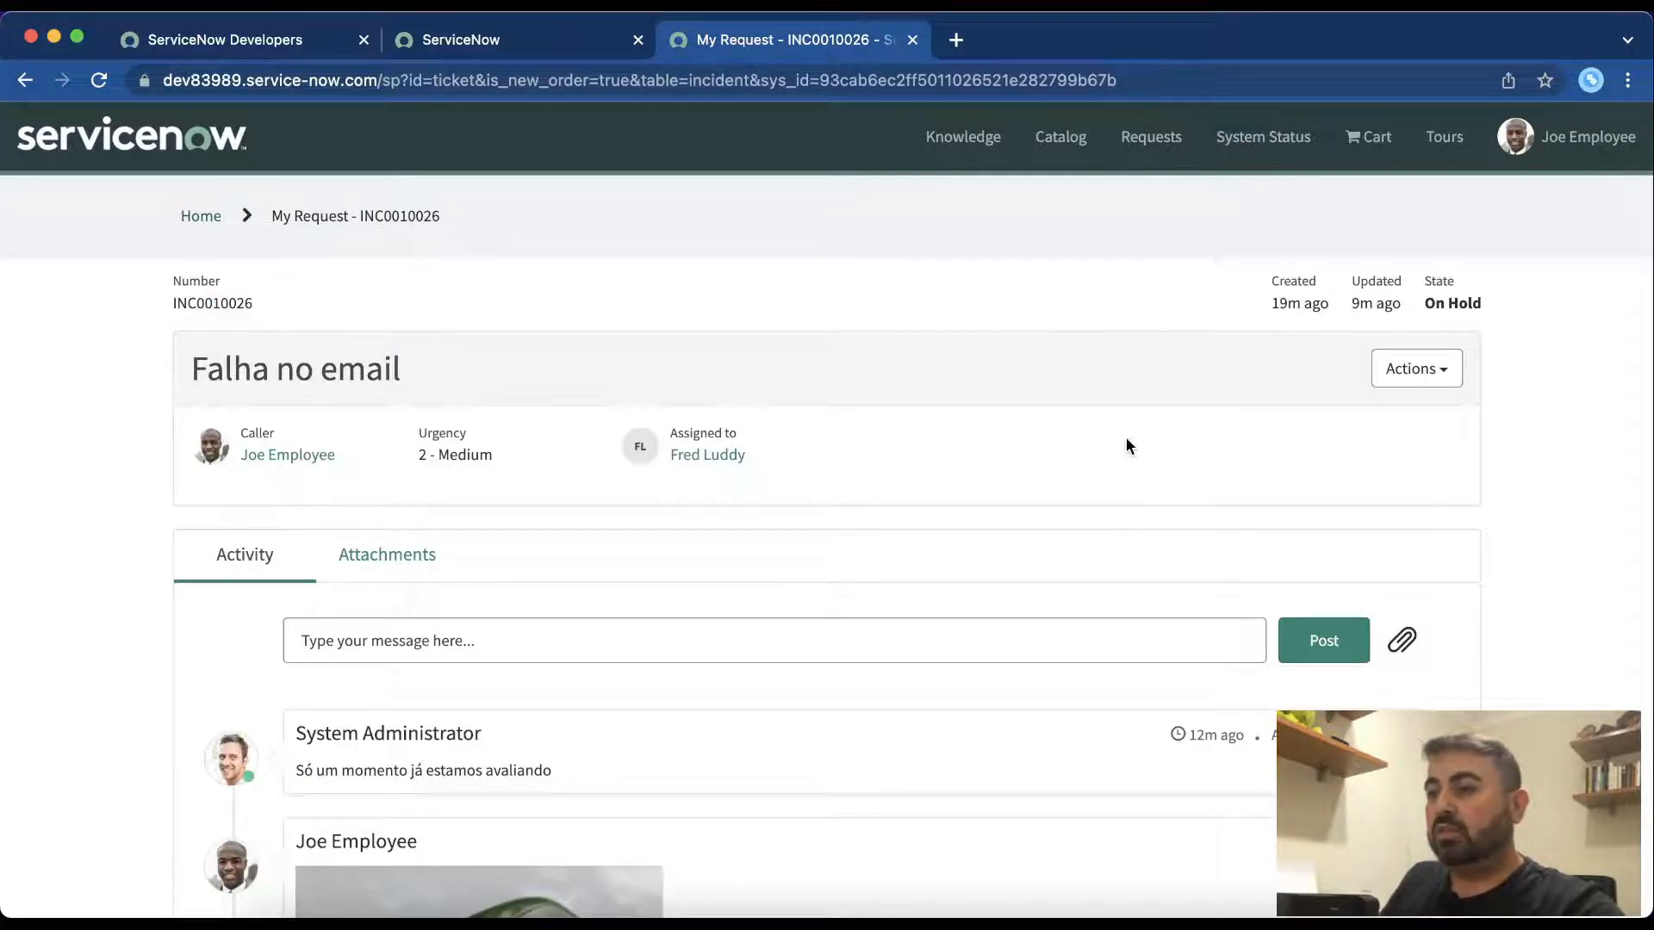
Step: Switch back to the System Administrator account and go from the ticket to the Service Portal home page
{"action": "left_click", "coordinate": [536, 43]}
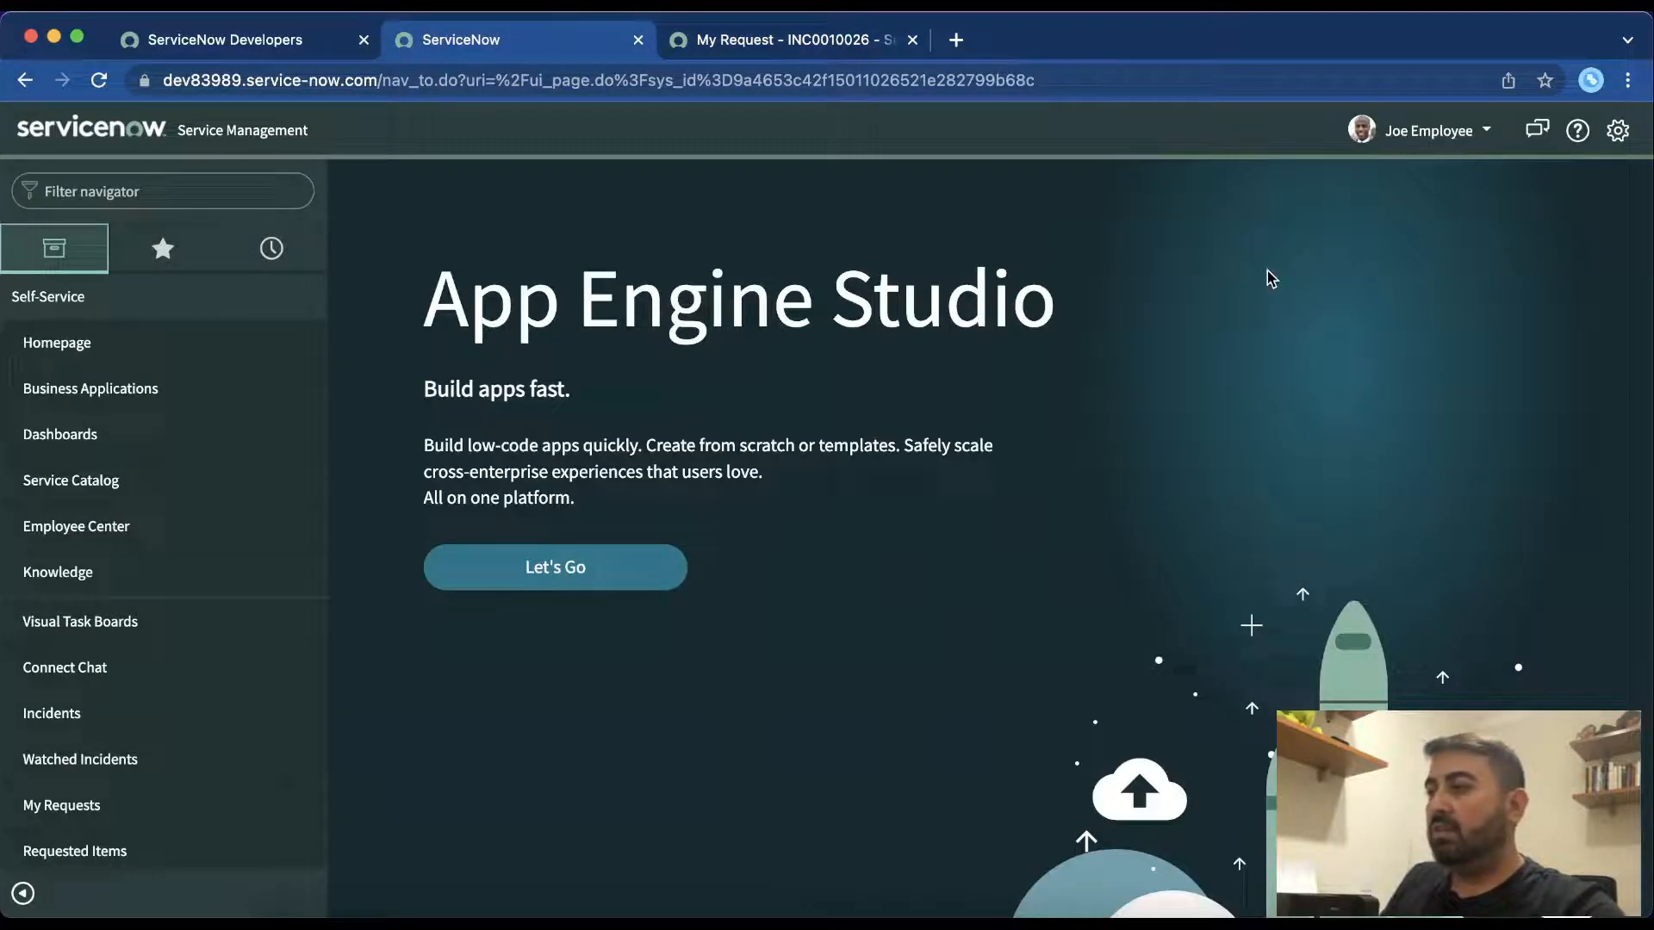
{"action": "key", "text": "super+r"}
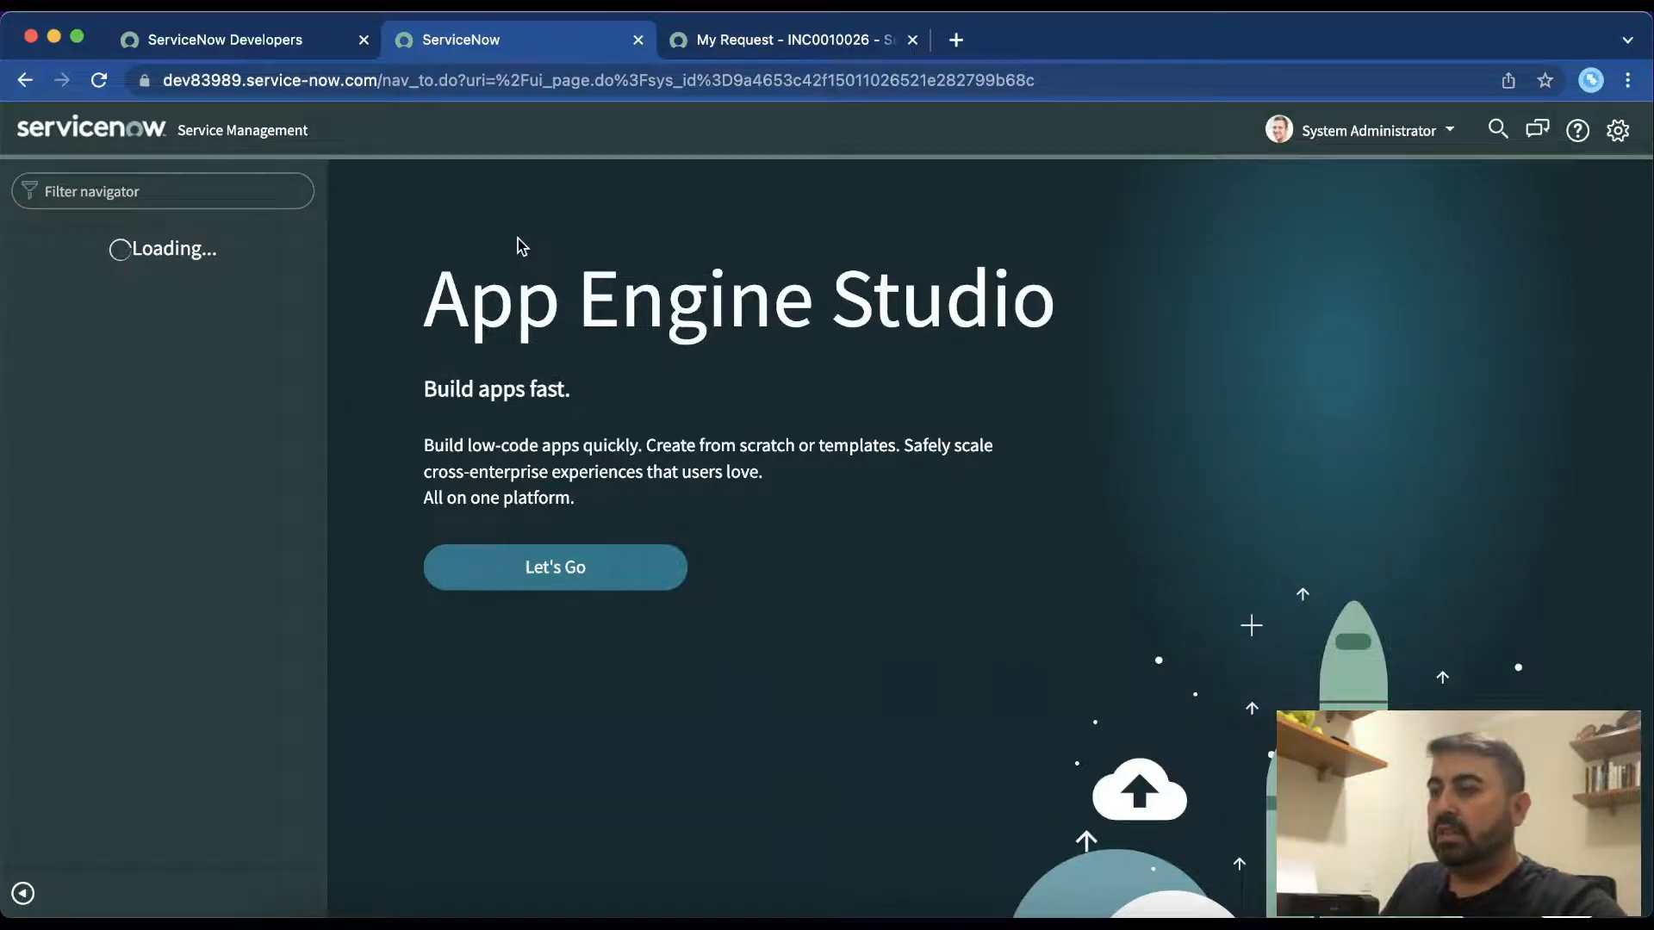
{"action": "key", "text": "ctrl+Tab"}
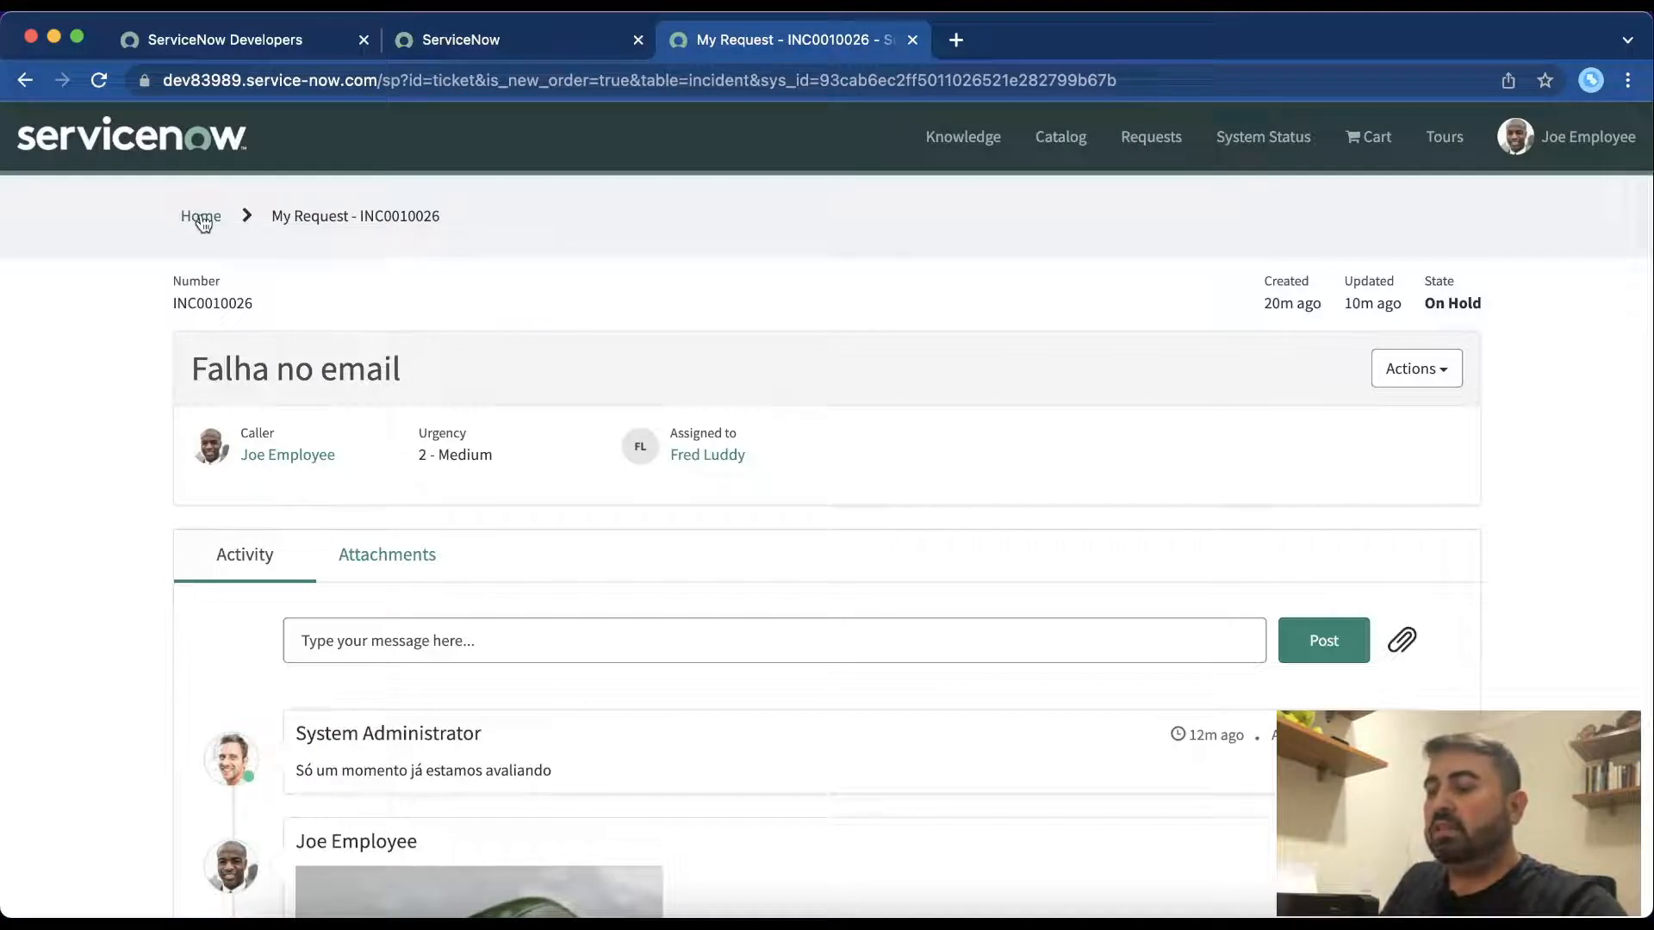
{"action": "left_click", "coordinate": [182, 144]}
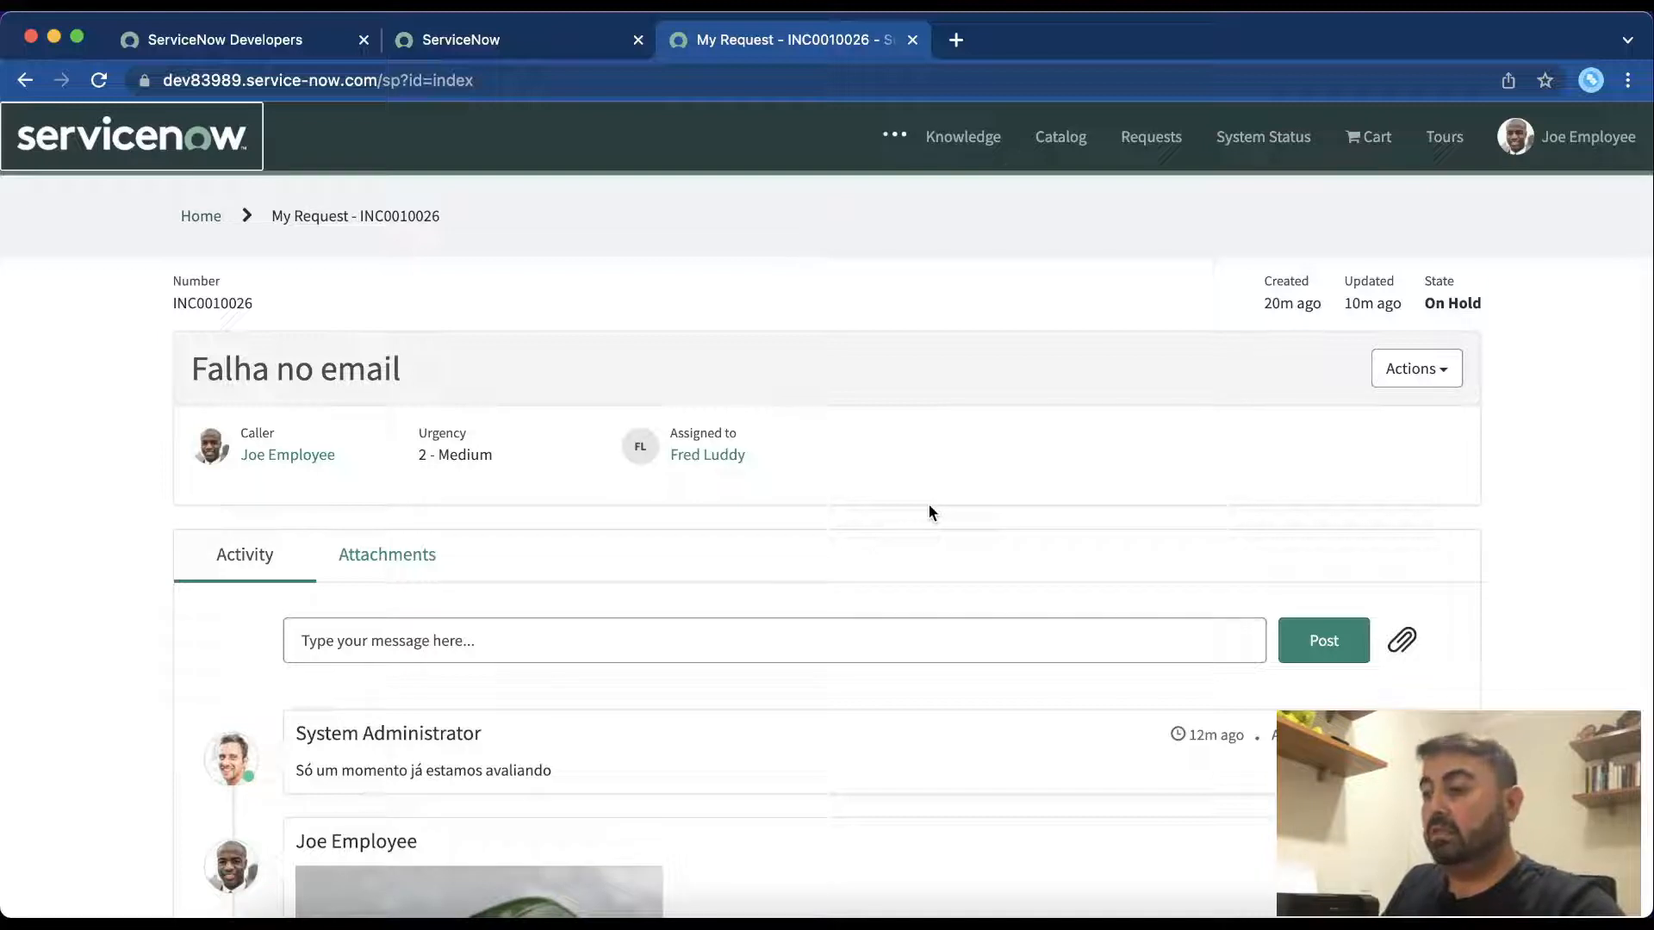
Step: Filter the main interface's navigator for "incident" and look through the listed incident modules
{"action": "left_click", "coordinate": [473, 39]}
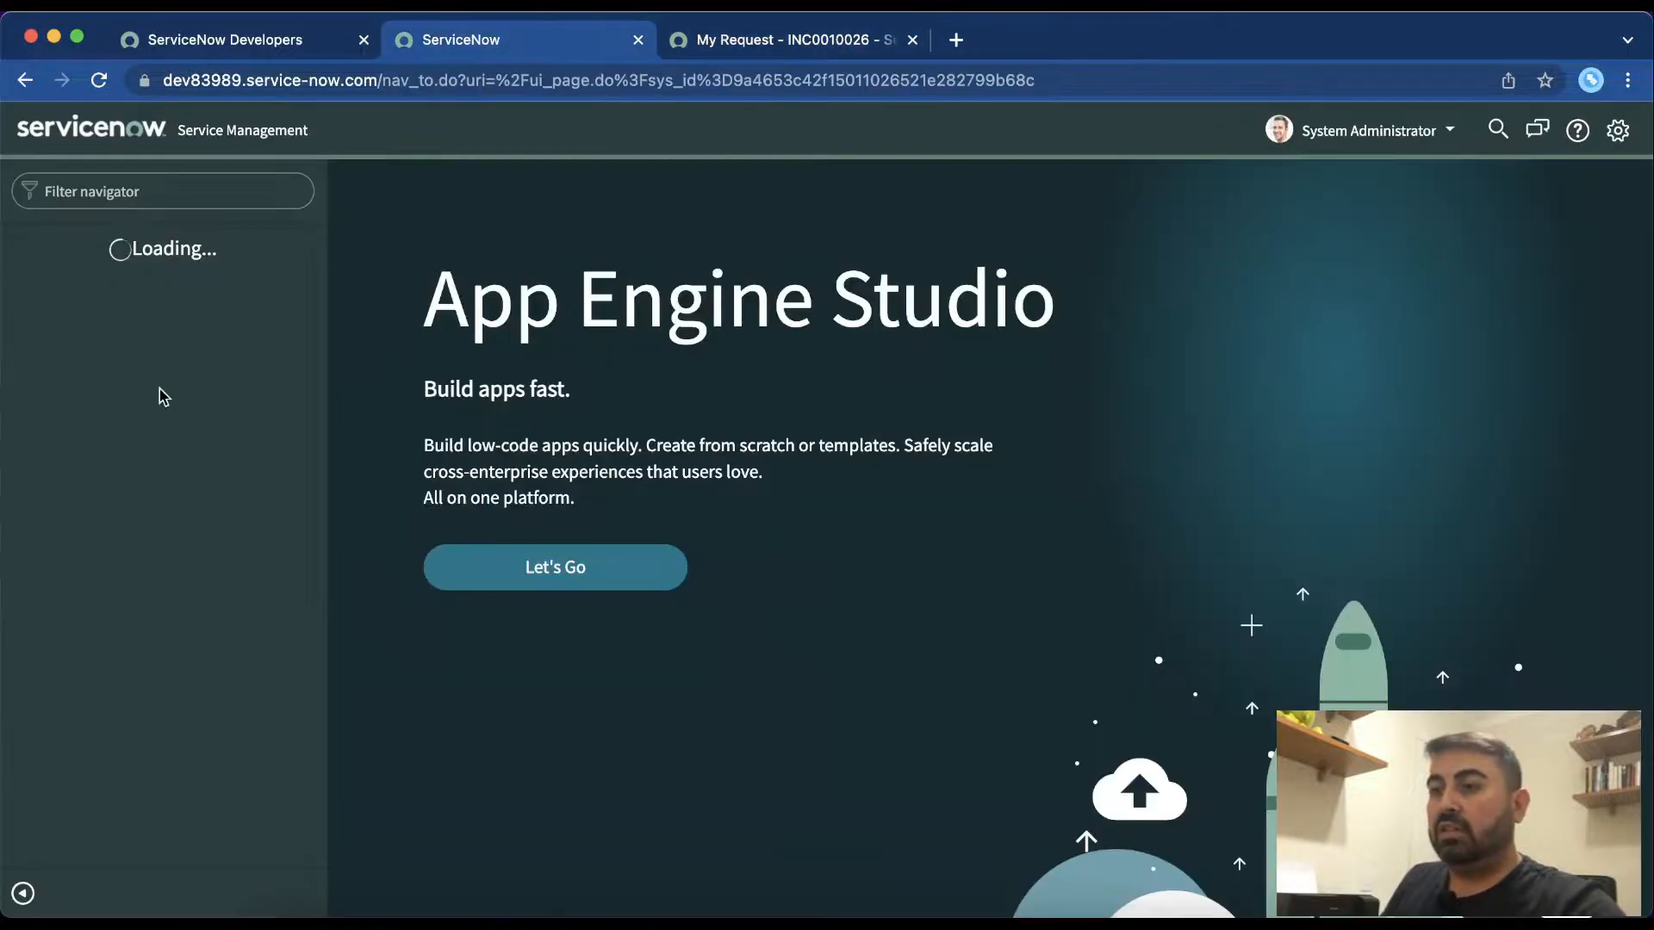
{"action": "left_click", "coordinate": [184, 189]}
{"action": "type", "text": "inci"}
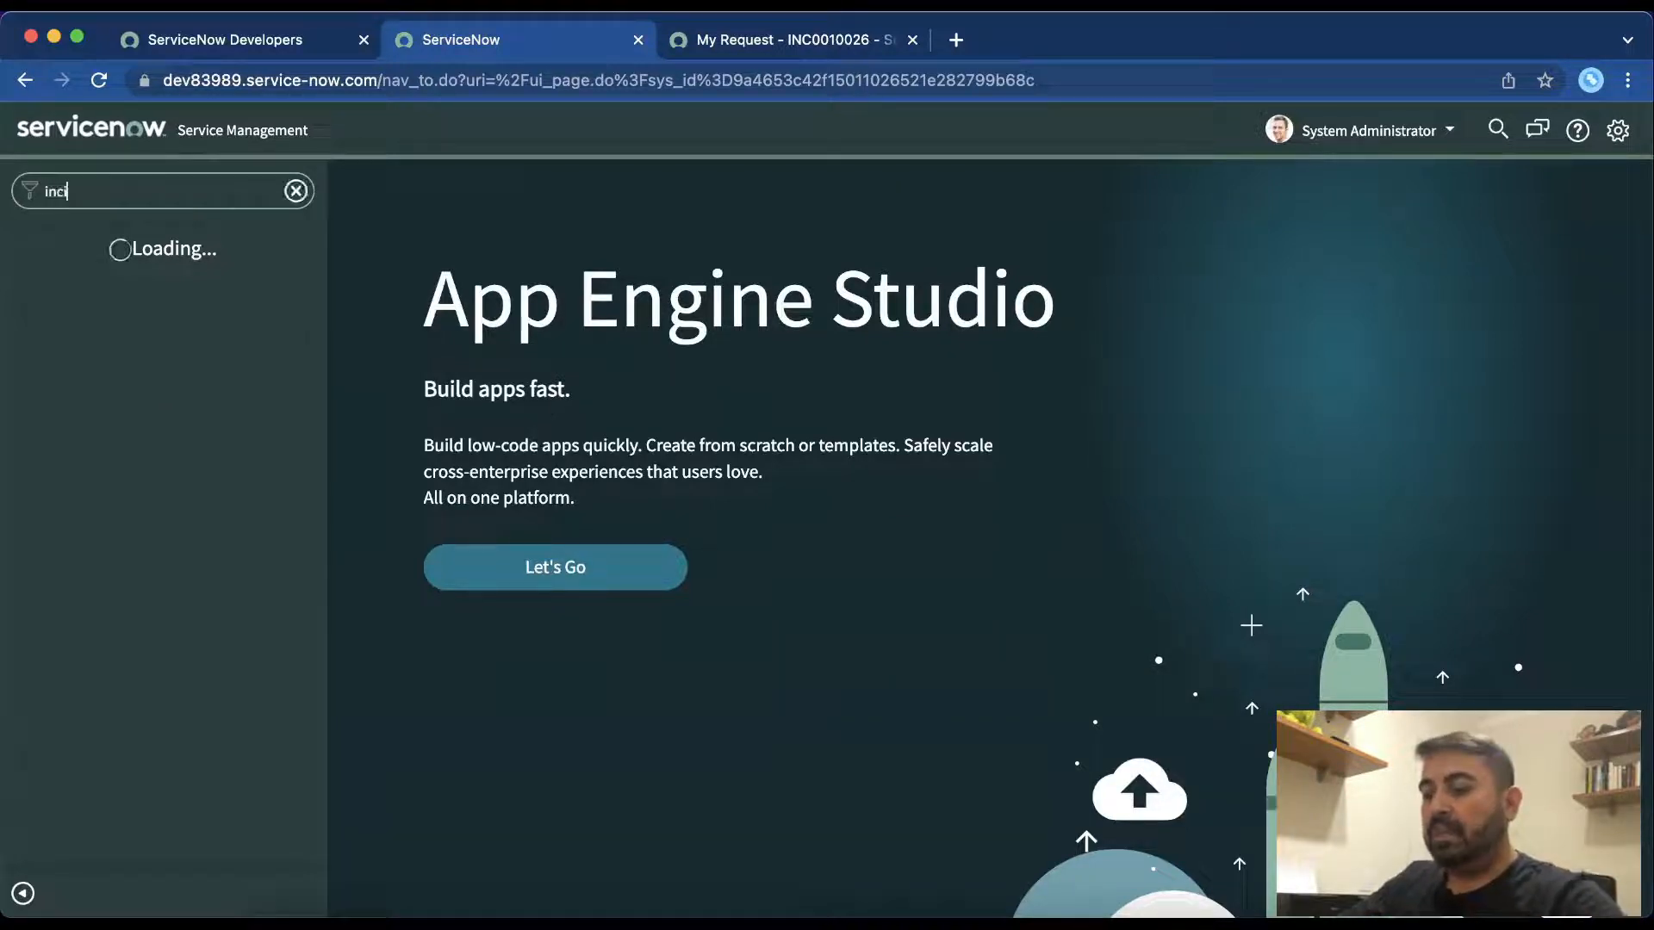
{"action": "type", "text": "dent"}
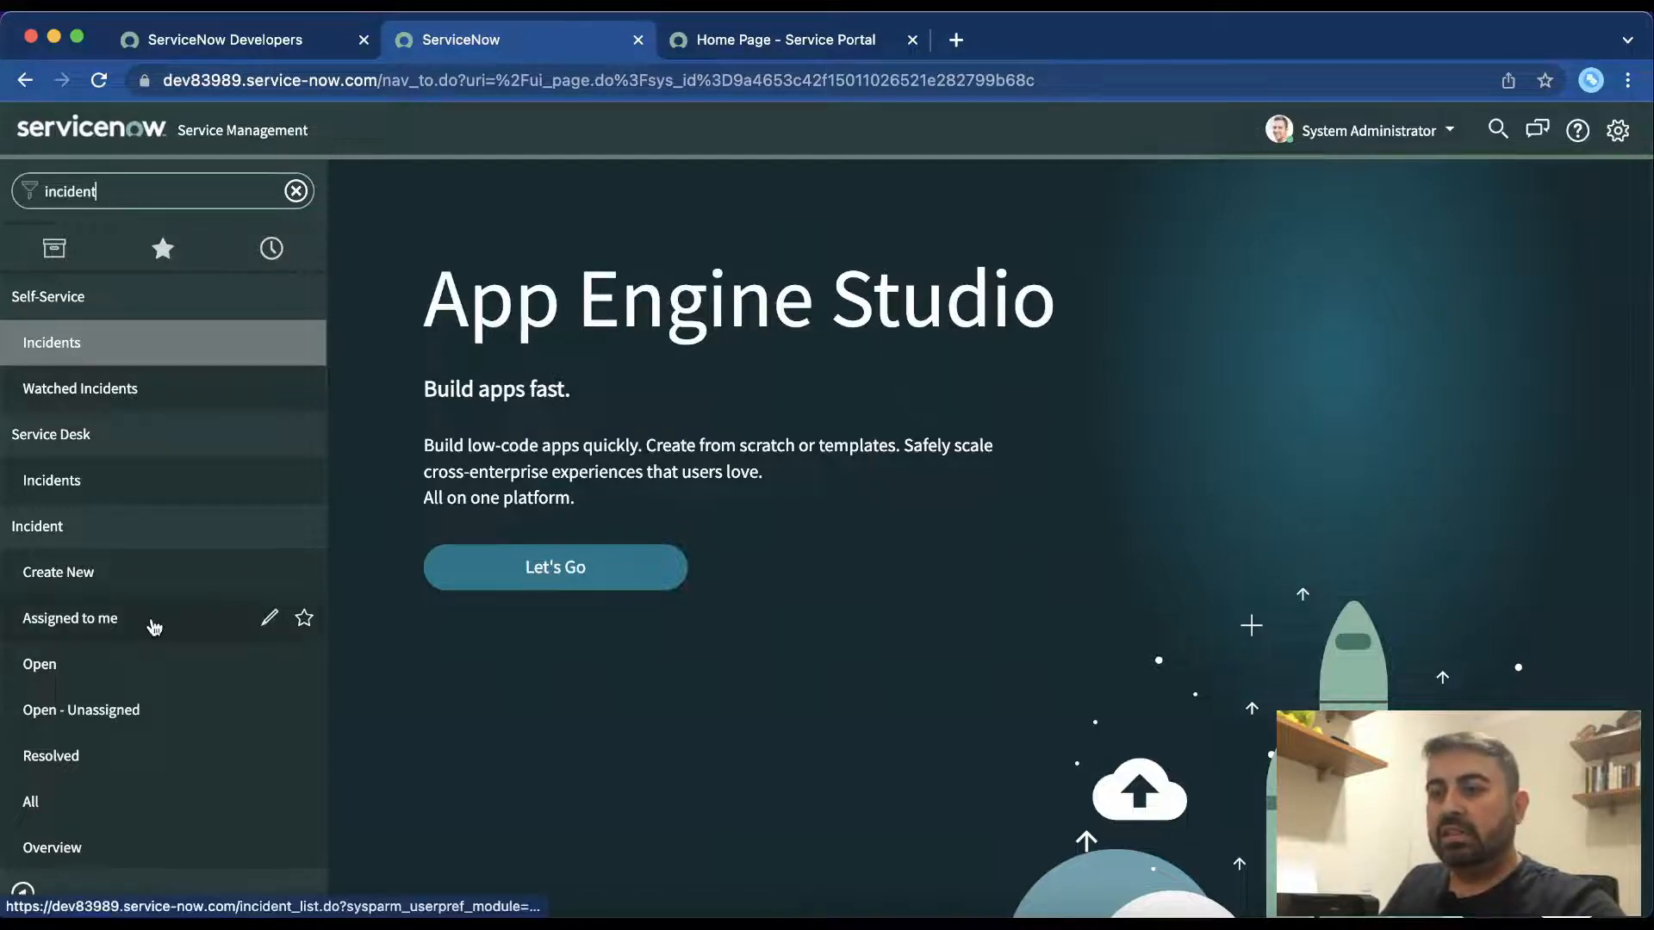
{"action": "scroll", "coordinate": [153, 627], "scroll_direction": "down", "scroll_amount": 3}
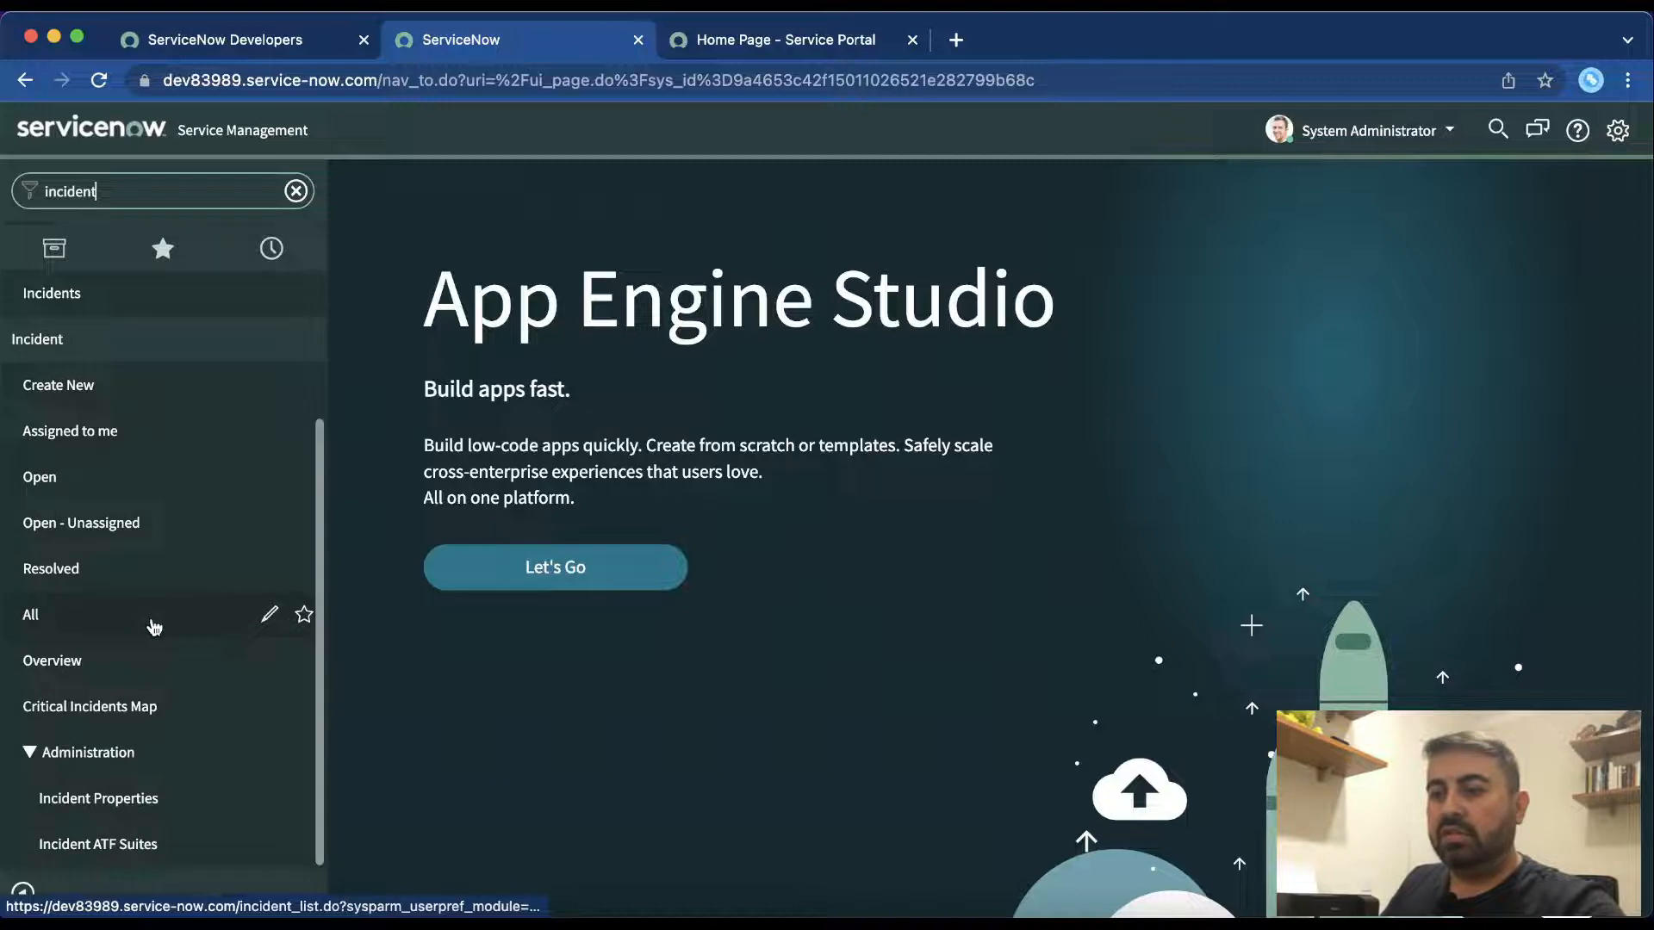
{"action": "scroll", "coordinate": [159, 620], "scroll_direction": "up", "scroll_amount": 3}
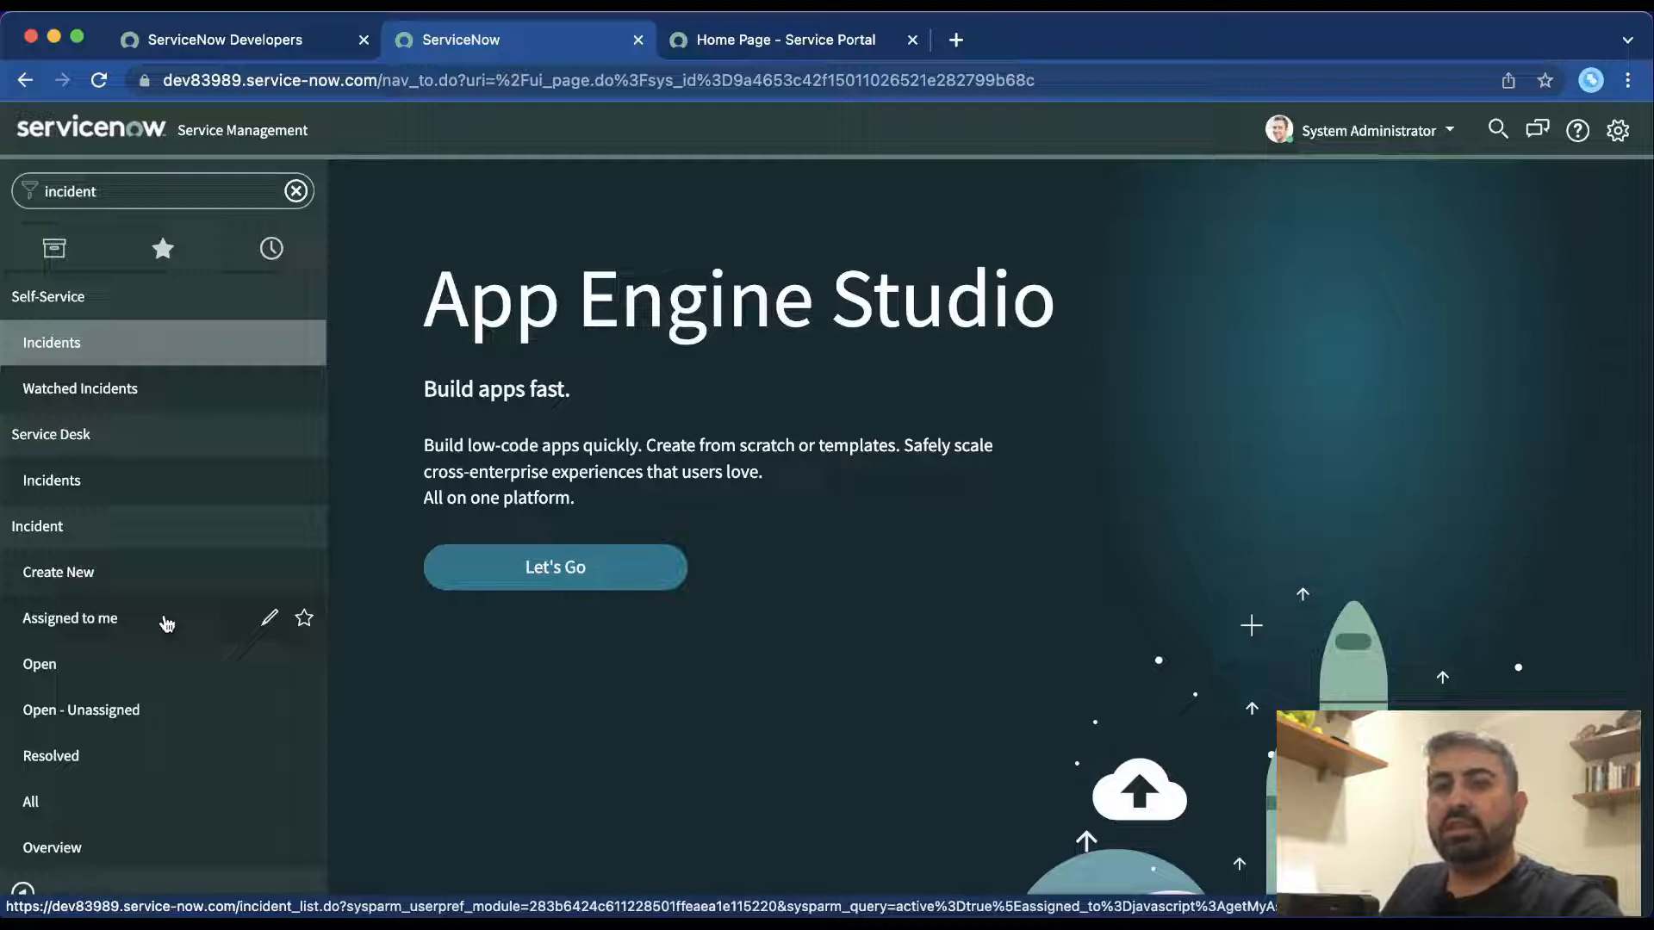
Step: Open Get Help in the Service Portal and examine the questions on the Request Knowledge Base form
{"action": "left_click", "coordinate": [762, 41]}
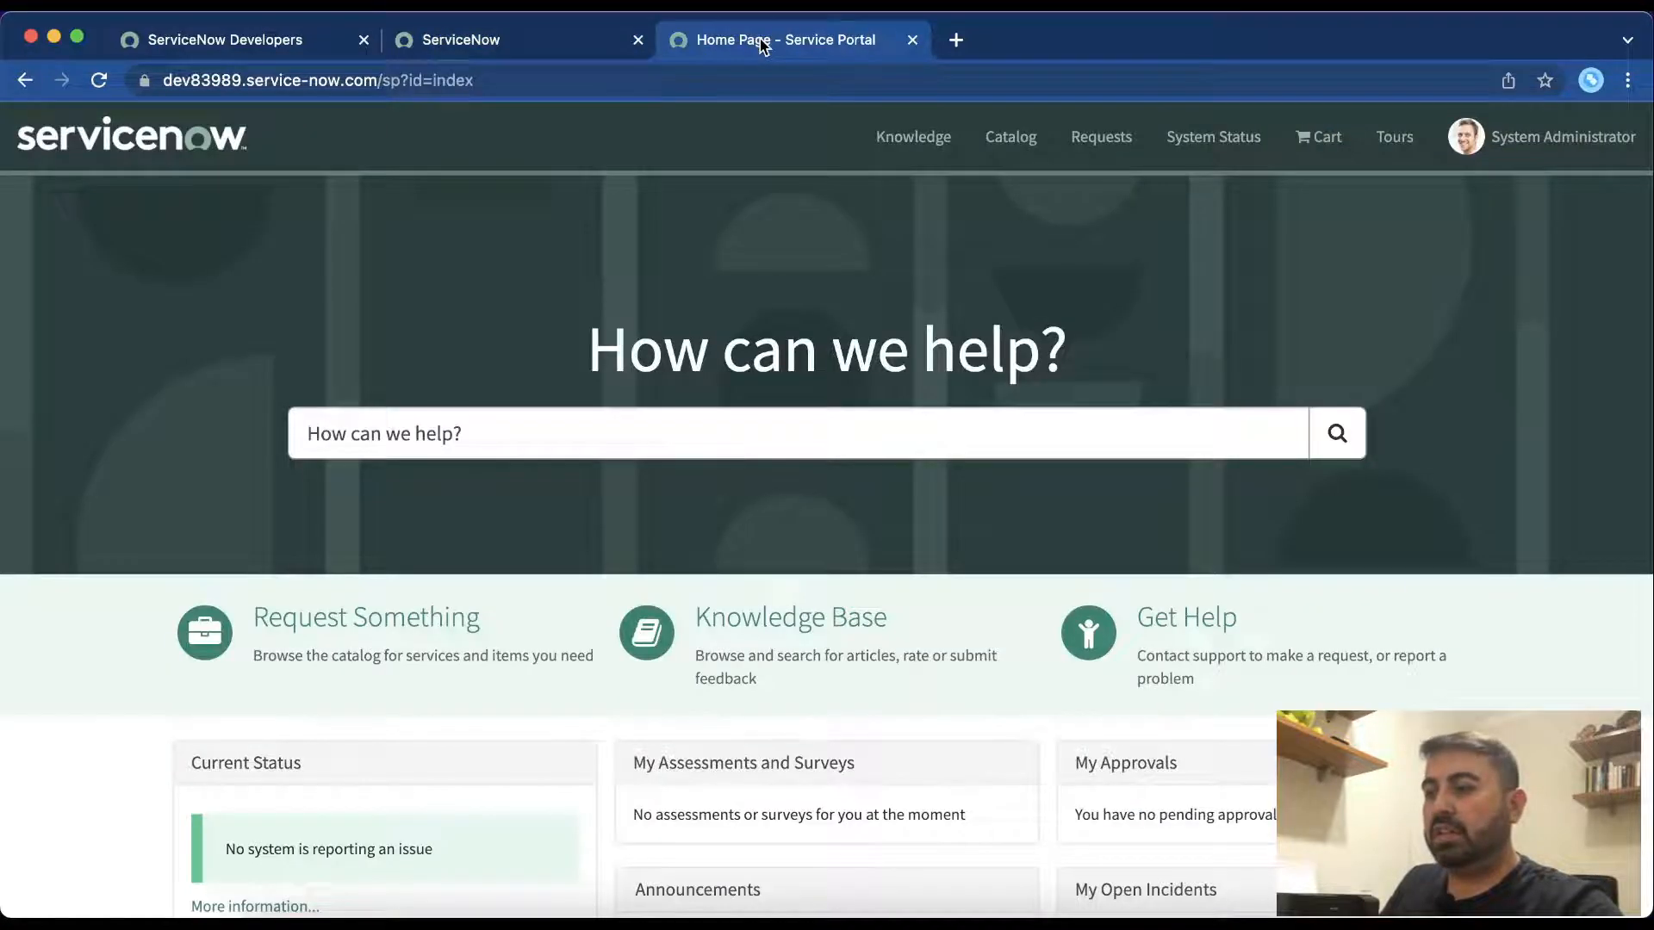
{"action": "left_click", "coordinate": [1195, 626]}
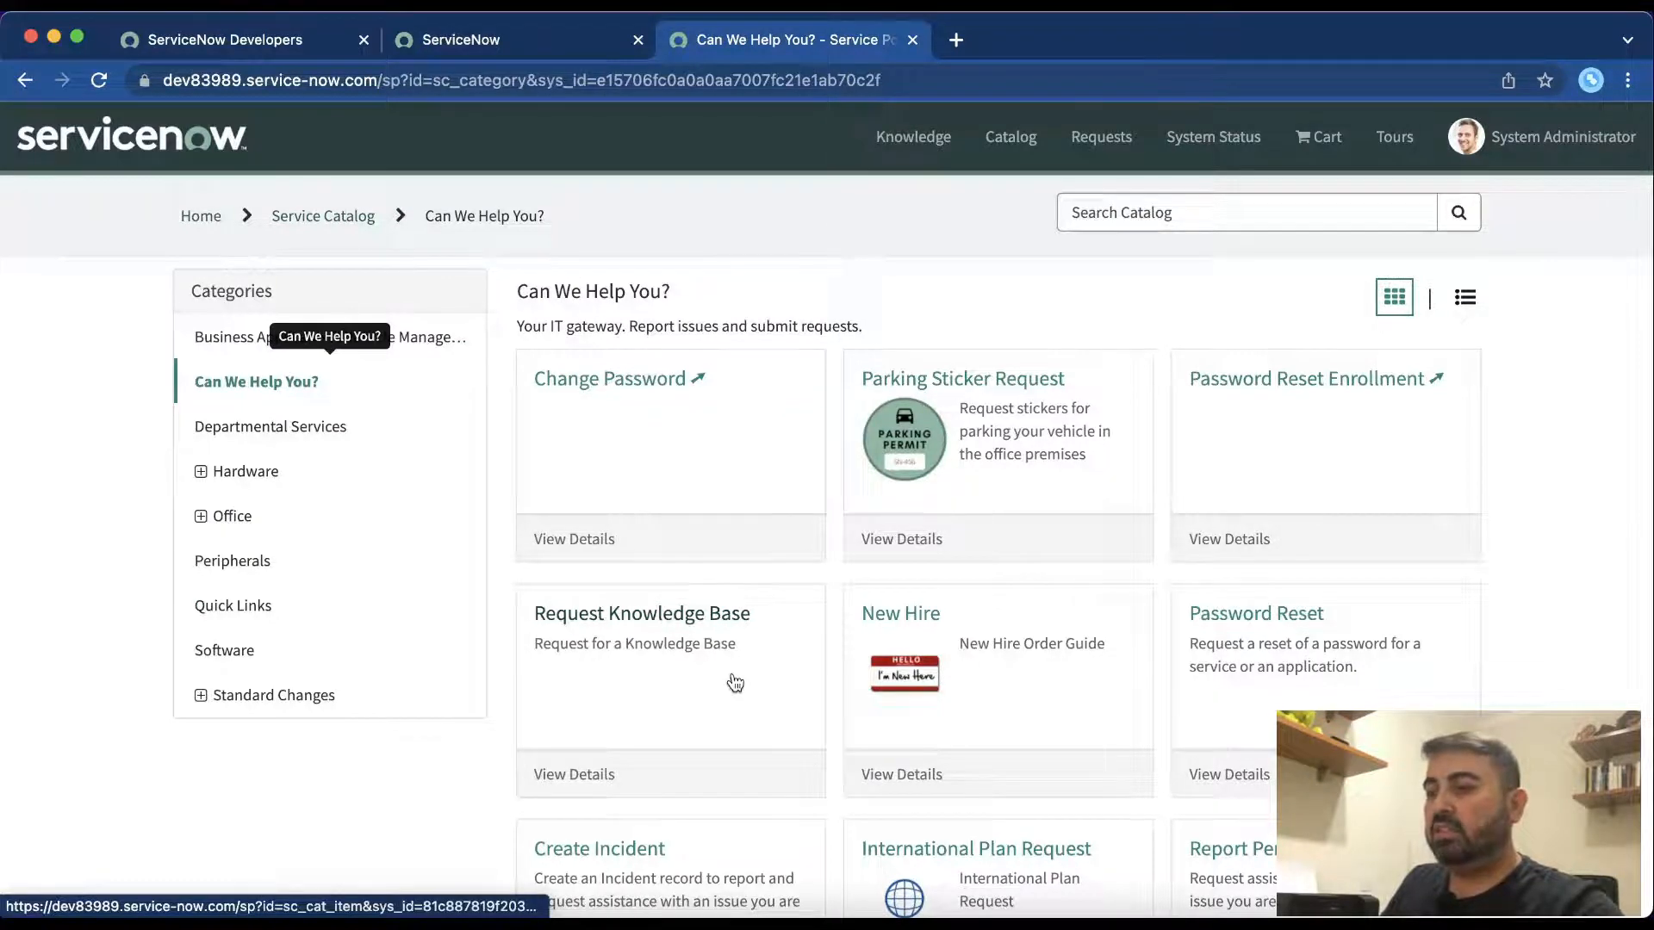
{"action": "scroll", "coordinate": [734, 684], "scroll_direction": "down", "scroll_amount": 1}
{"action": "left_click", "coordinate": [730, 559]}
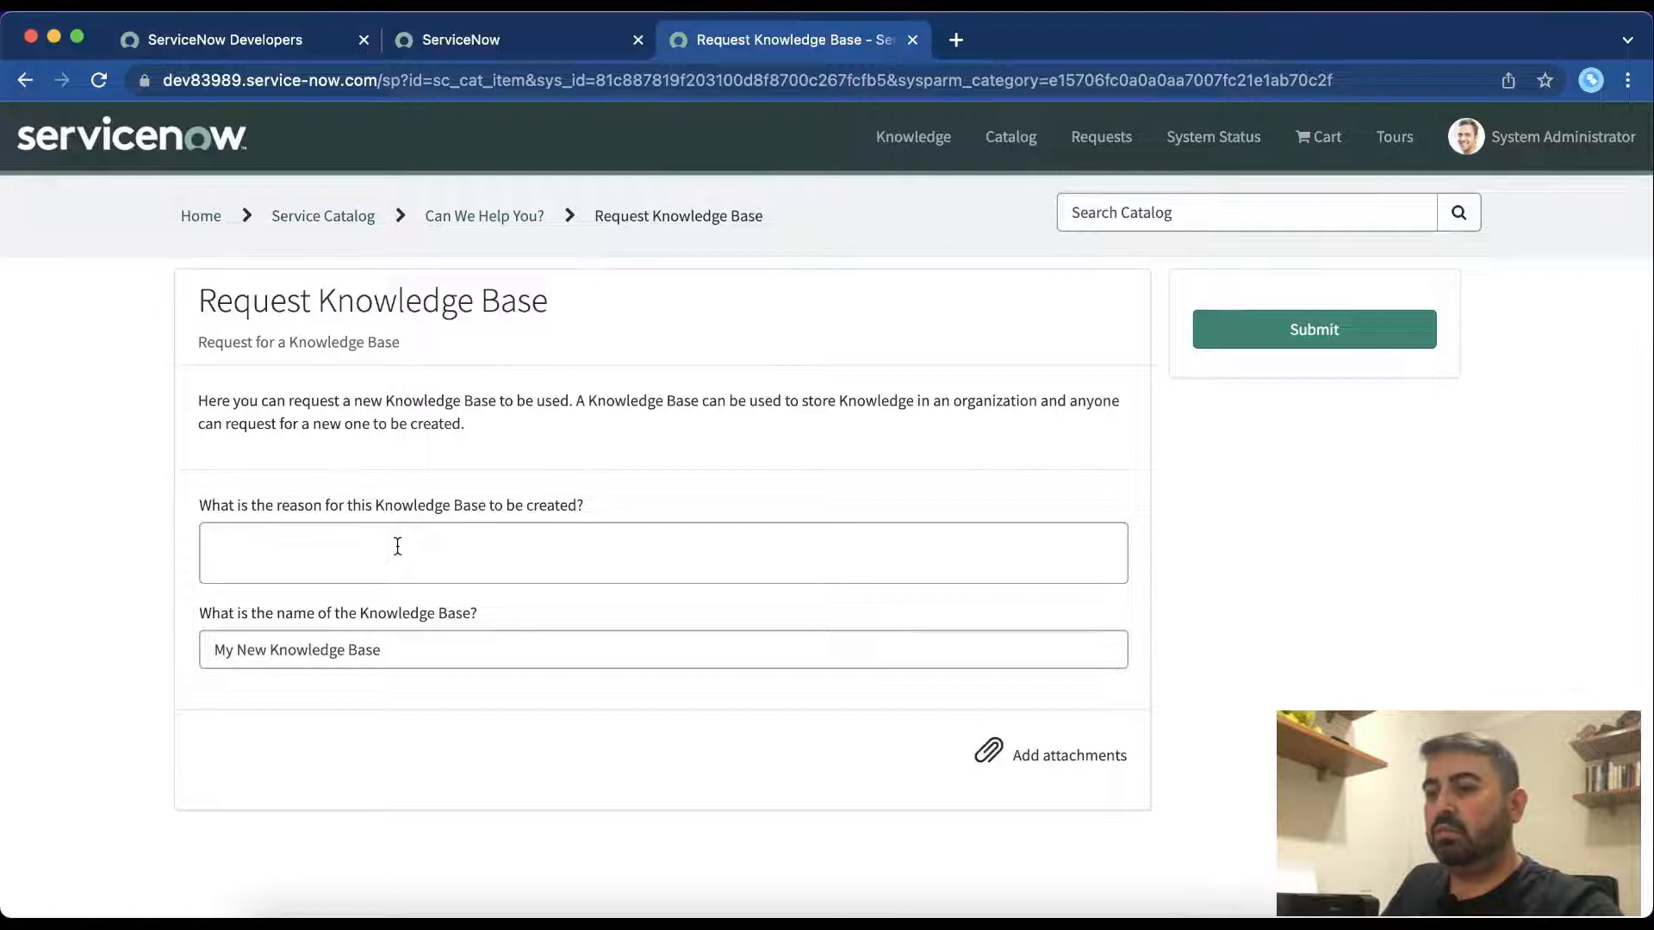
{"action": "triple_click", "coordinate": [595, 513]}
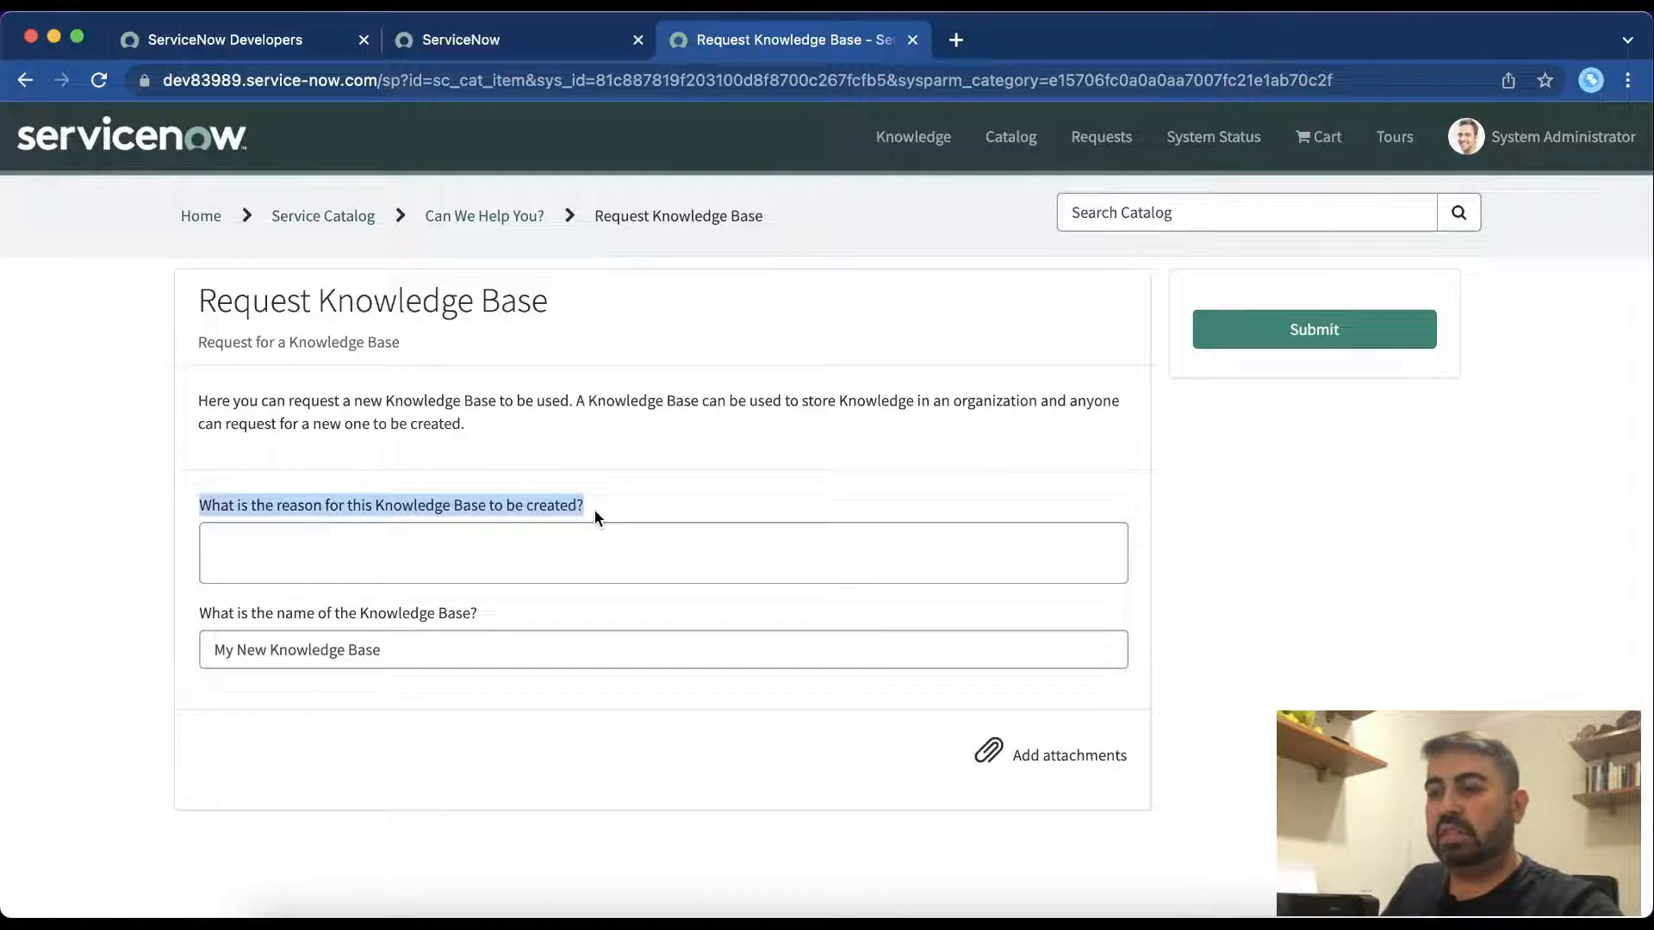
{"action": "left_click", "coordinate": [339, 628]}
Step: Examine the International Plan Request item from the Can We Help You? category, including its ordering options, and return to the category's item list
{"action": "left_click", "coordinate": [475, 222]}
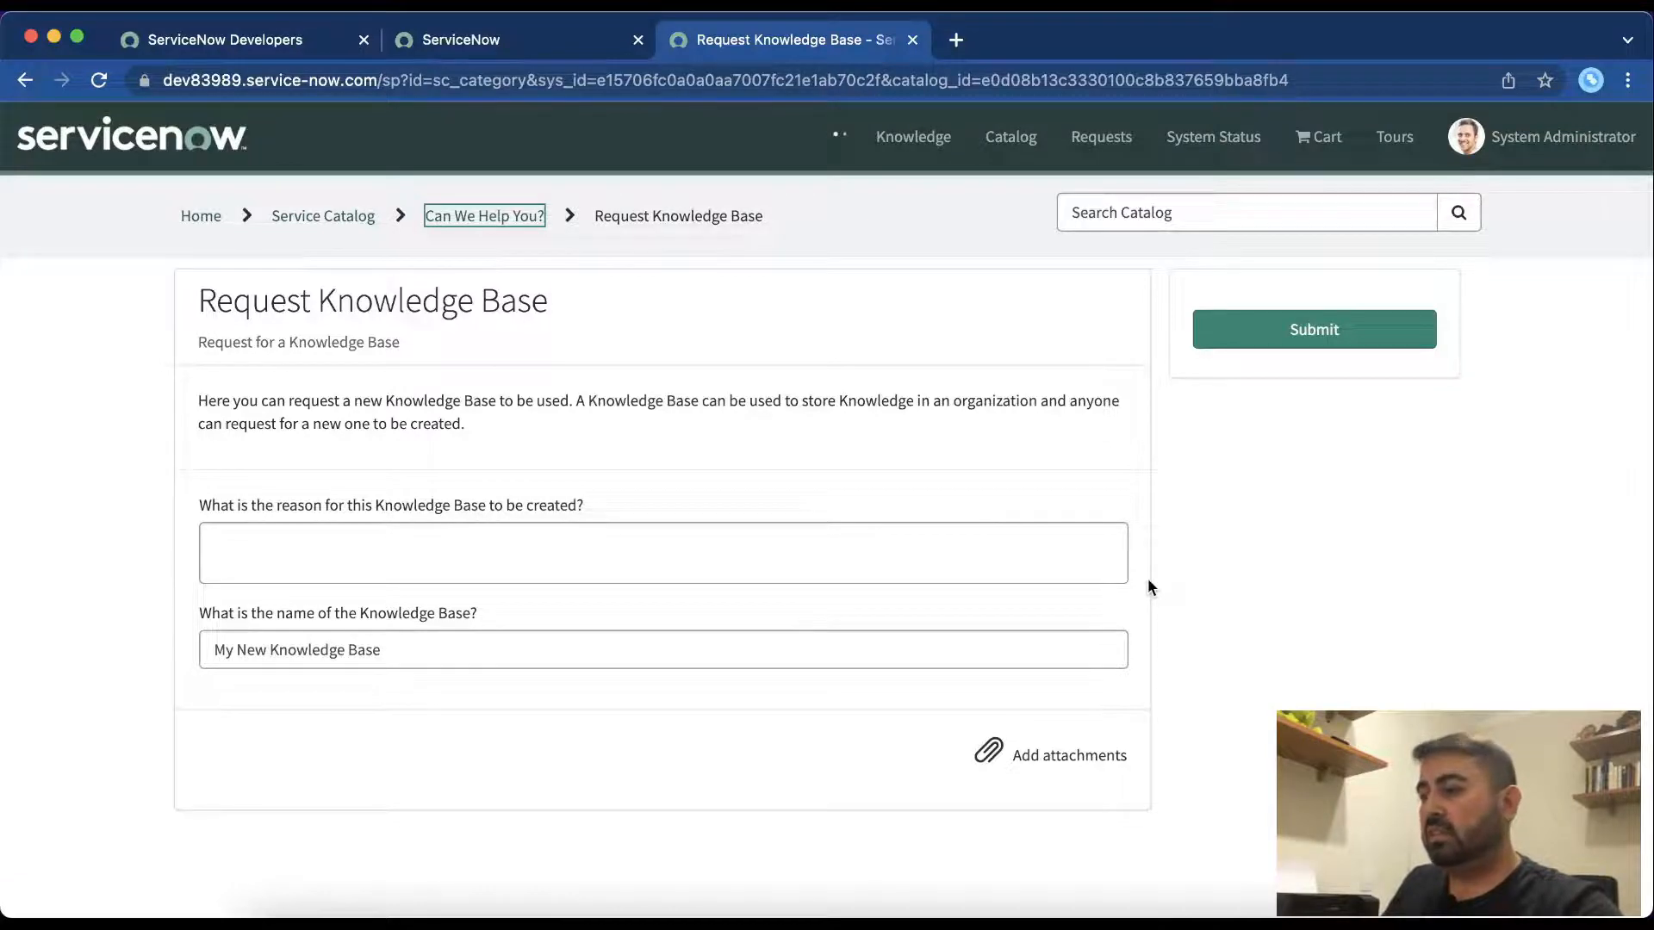
{"action": "scroll", "coordinate": [1037, 579], "scroll_direction": "down", "scroll_amount": 3}
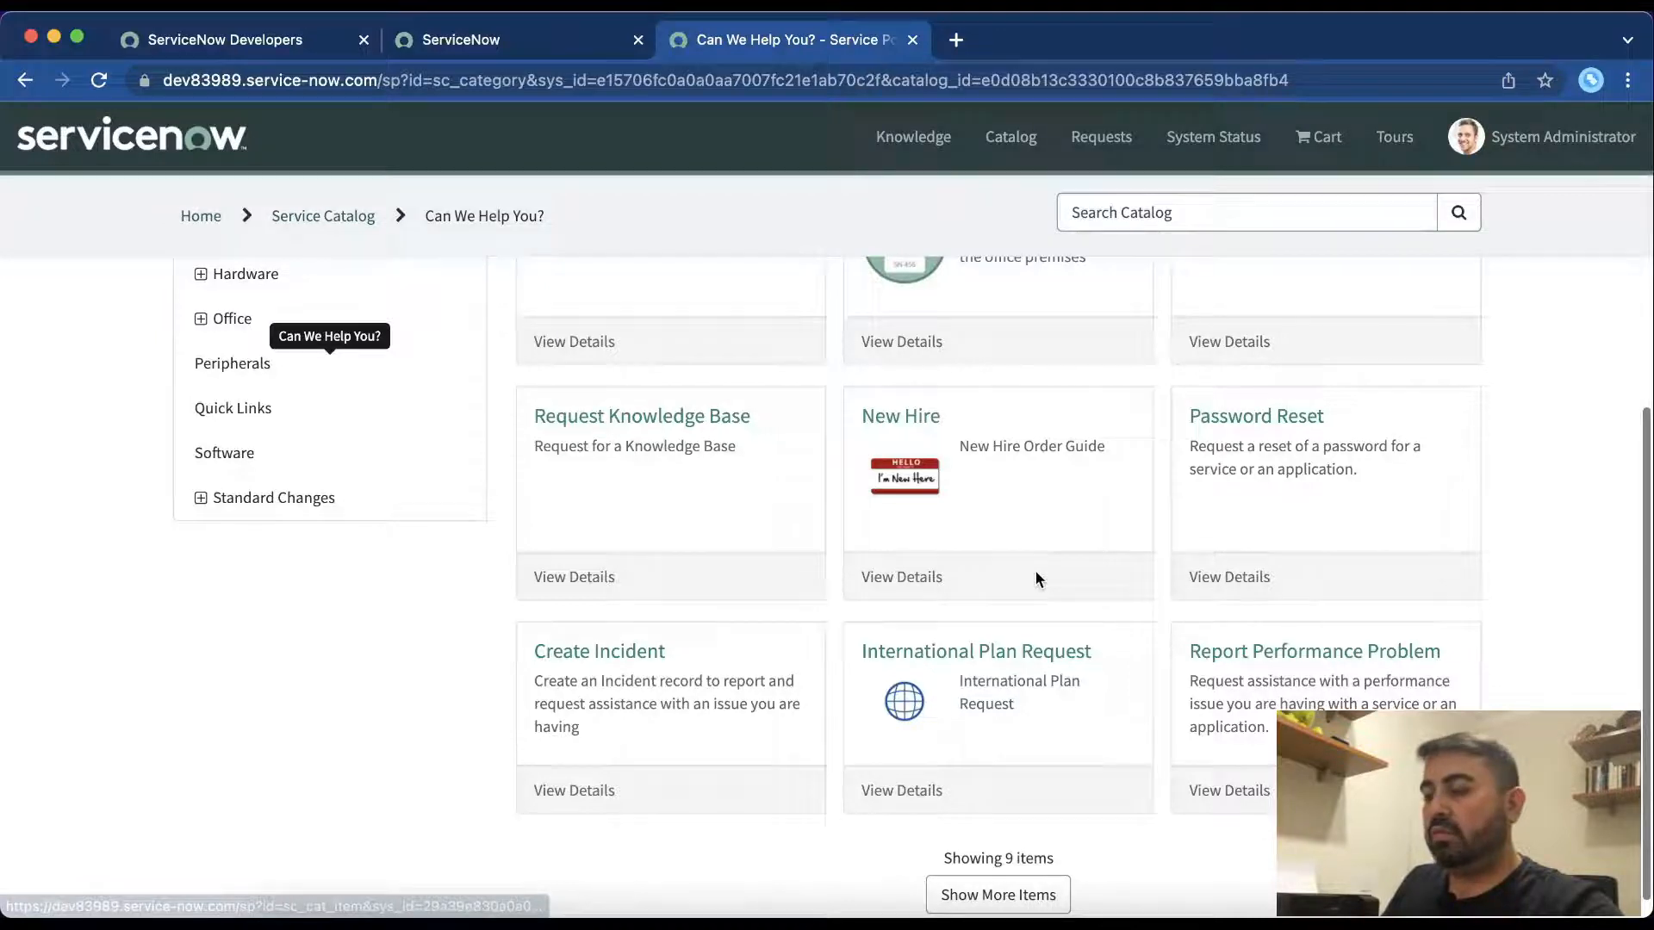
{"action": "left_click", "coordinate": [1028, 658]}
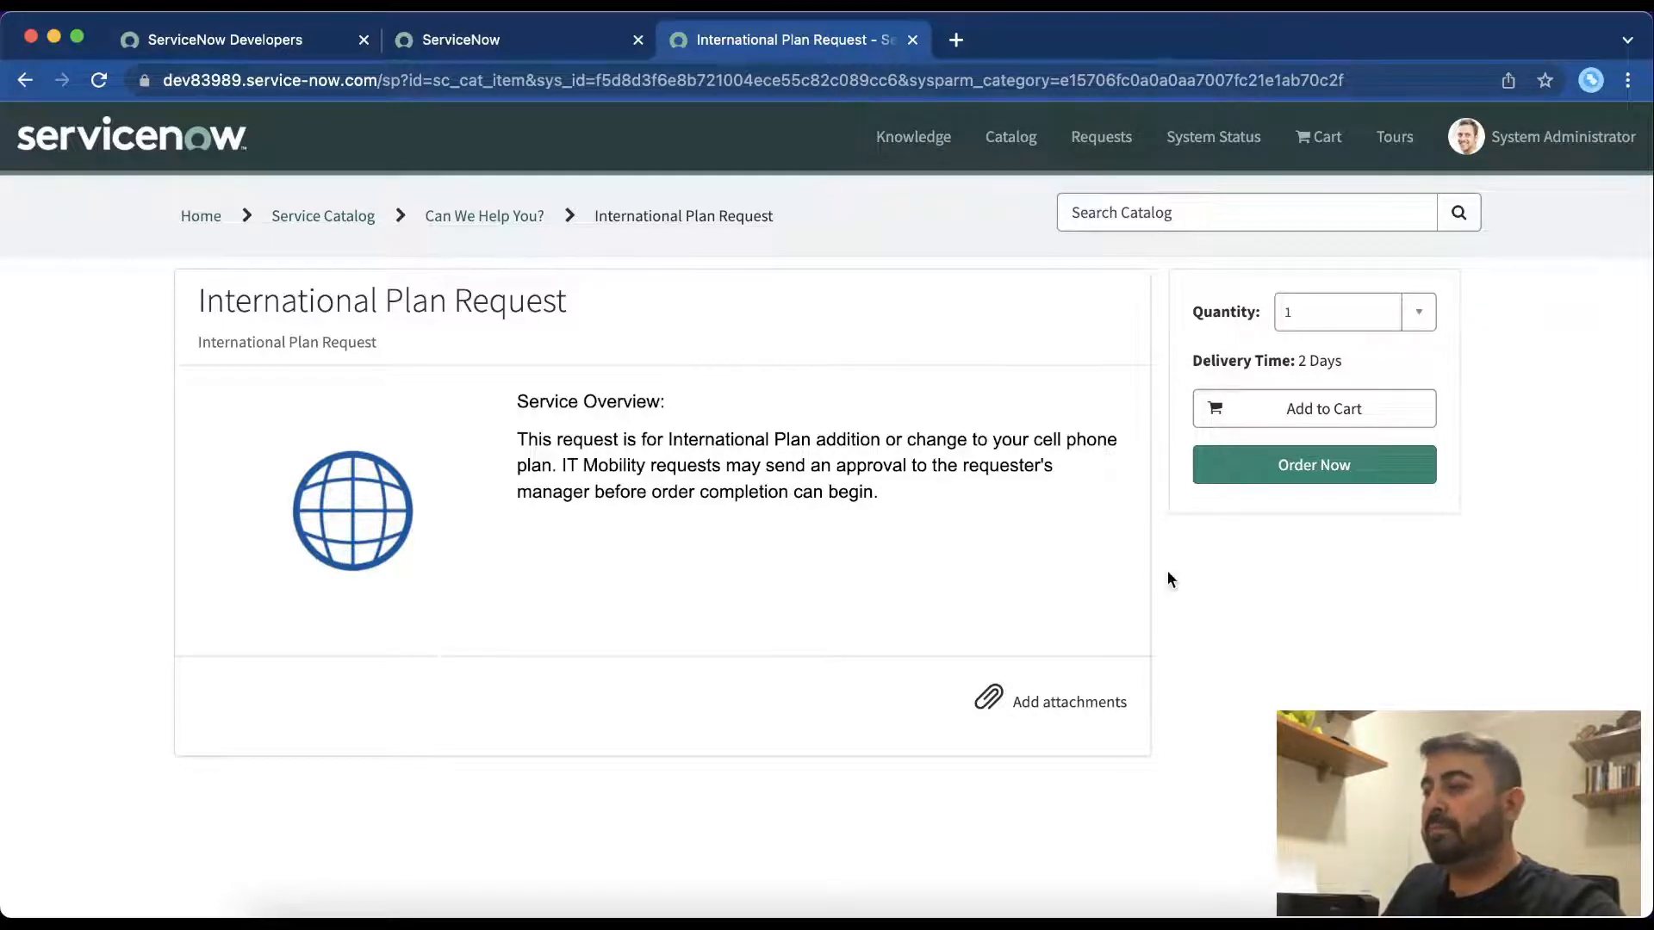
{"action": "left_click", "coordinate": [1354, 470]}
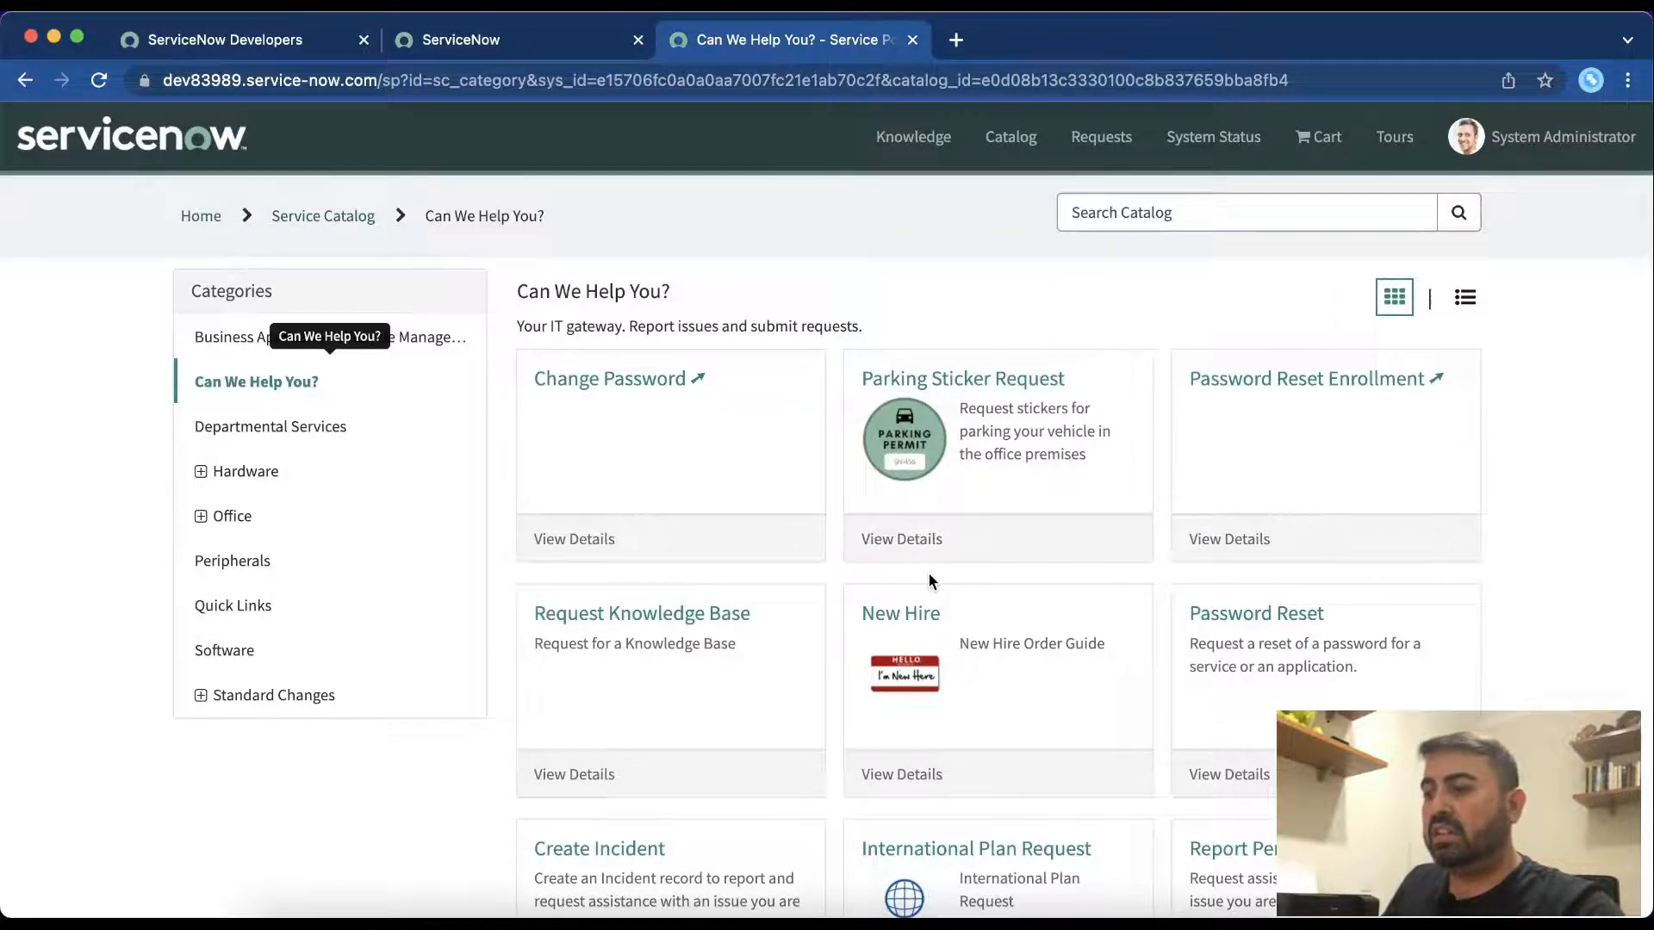
{"action": "scroll", "coordinate": [766, 461], "scroll_direction": "down", "scroll_amount": 5}
{"action": "scroll", "coordinate": [767, 463], "scroll_direction": "up", "scroll_amount": 5}
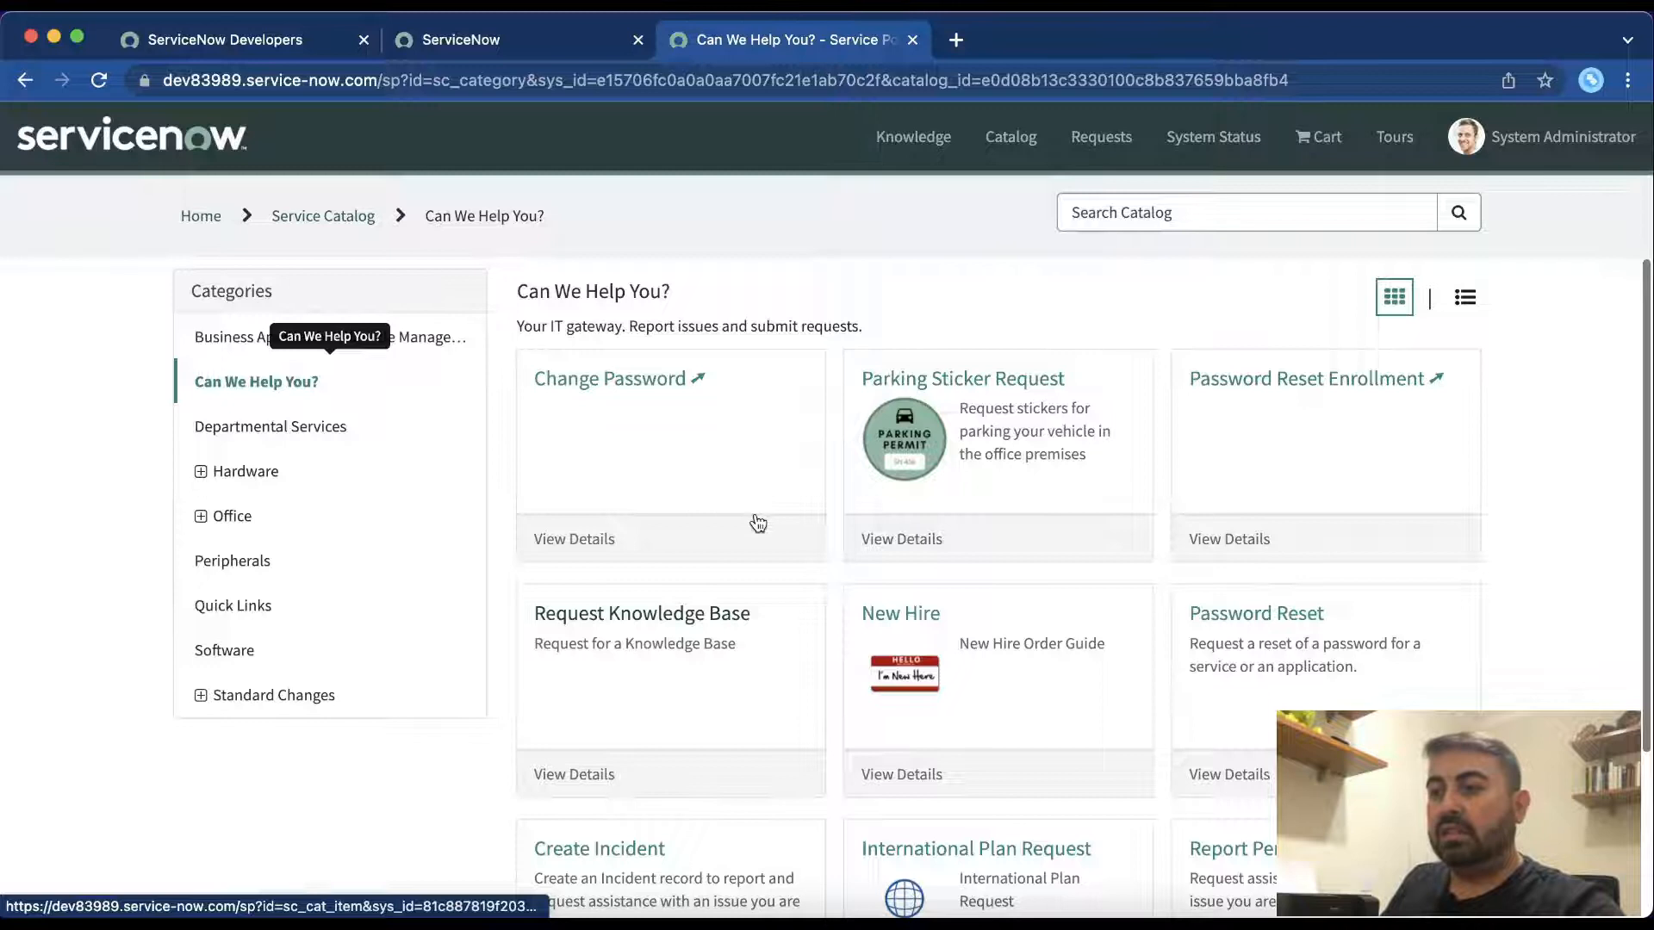
Step: Filter the main interface's navigator for "record" and open the Service Catalog's Record Producers list
{"action": "left_click", "coordinate": [496, 41]}
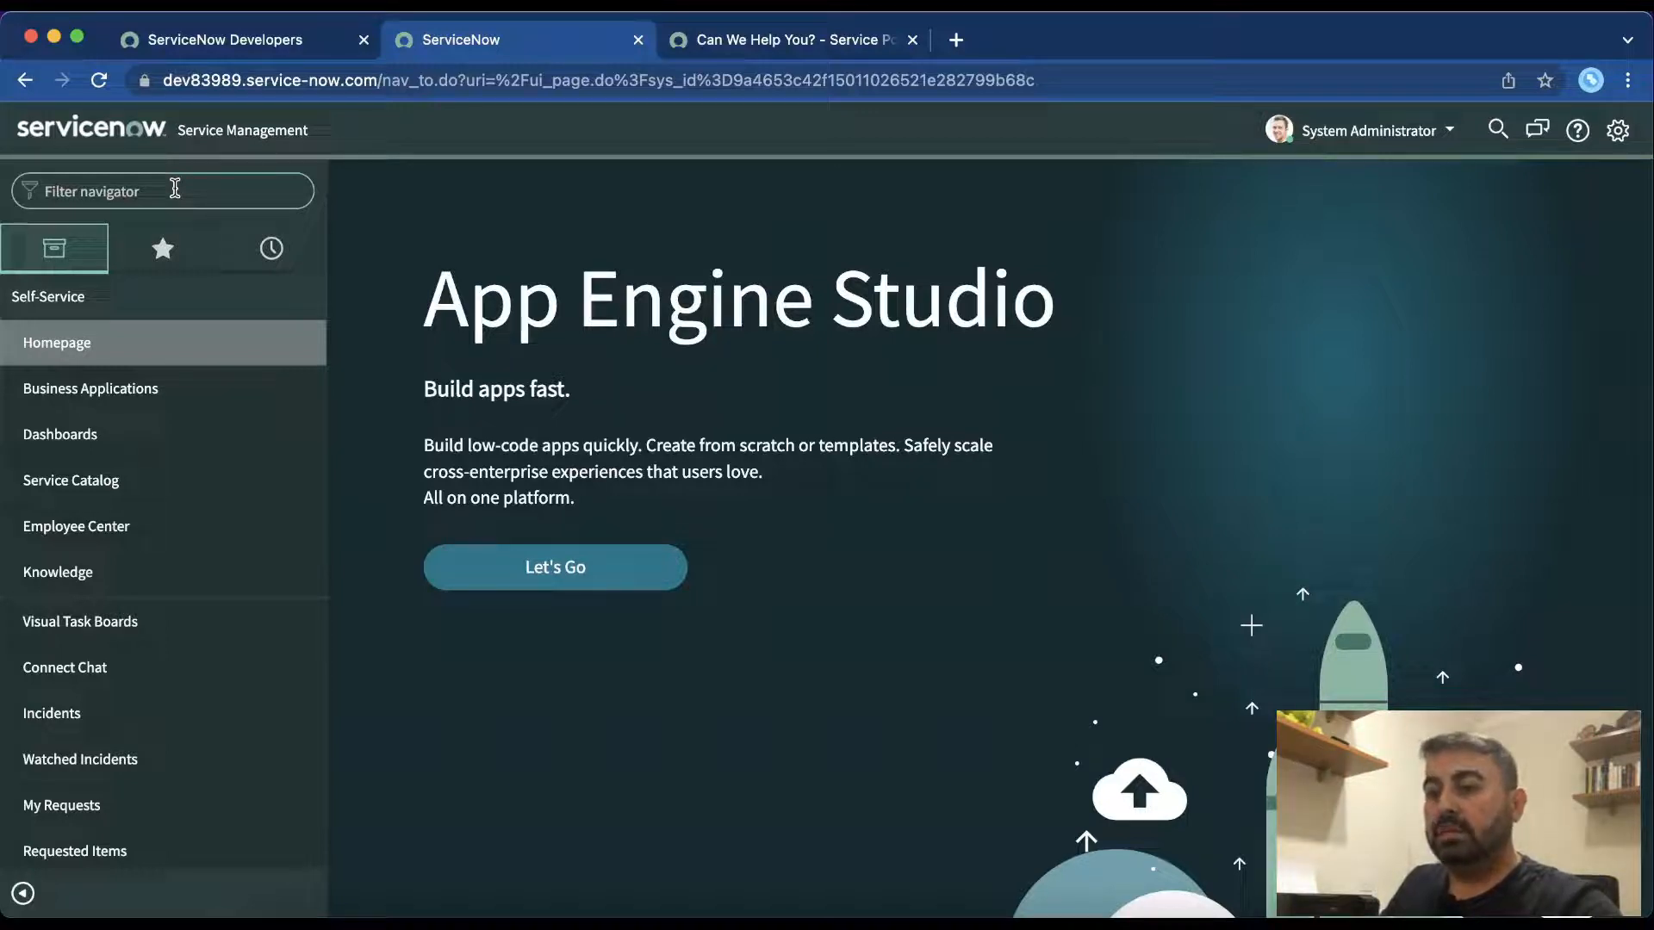
{"action": "left_click", "coordinate": [175, 188]}
{"action": "type", "text": "record"}
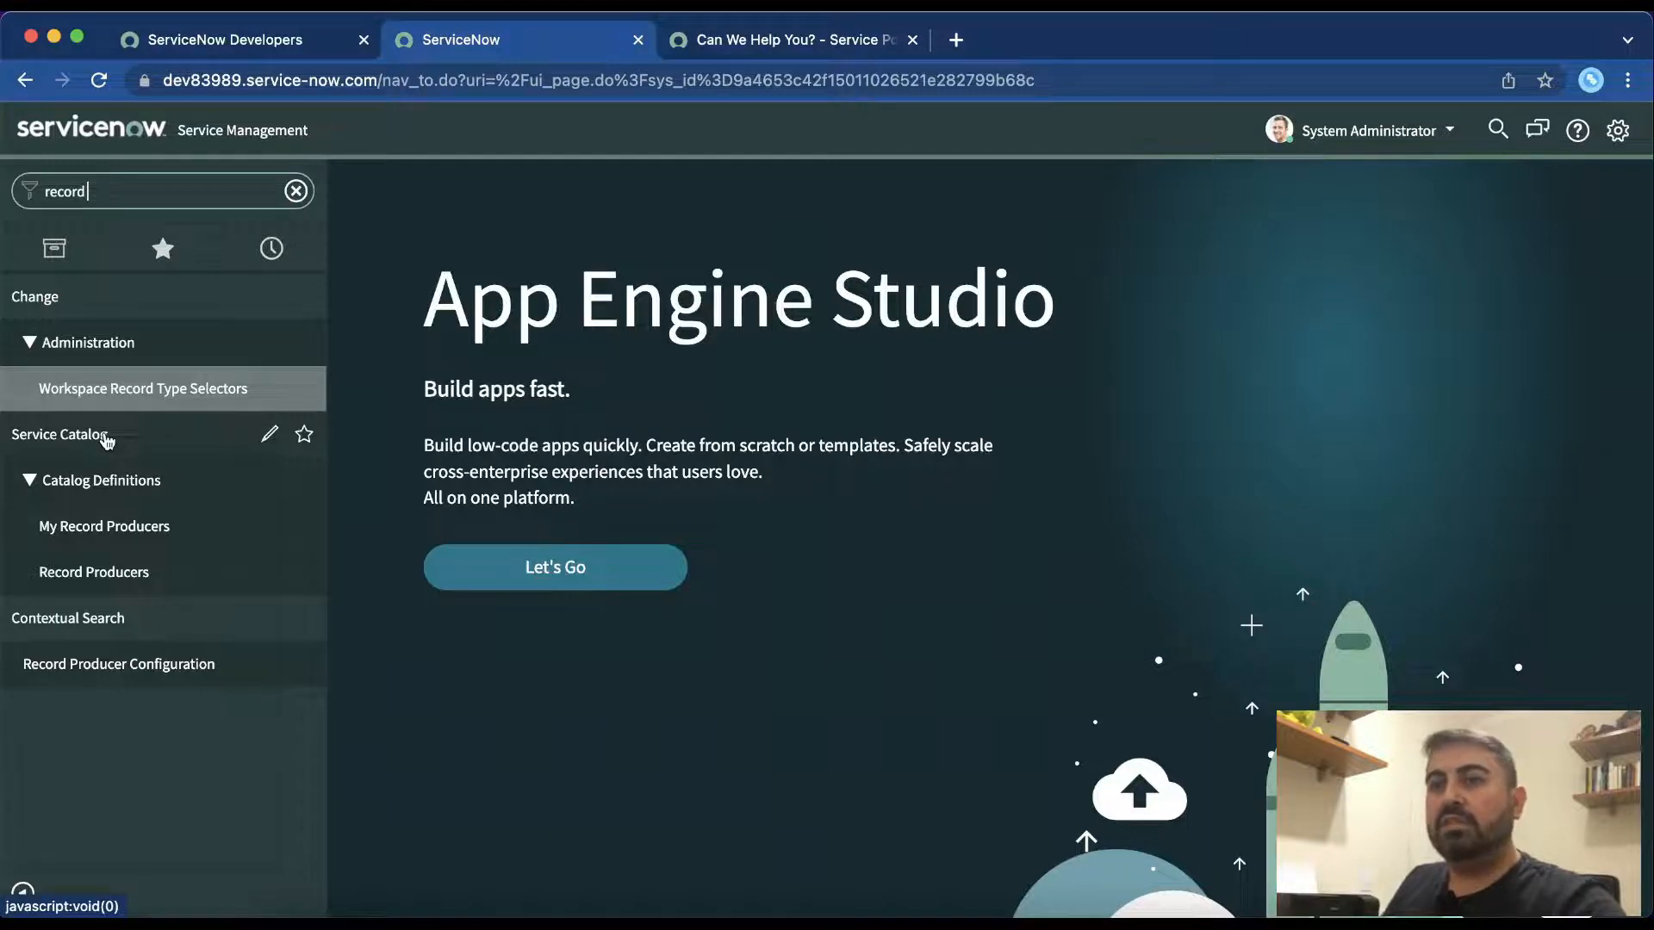
{"action": "left_click", "coordinate": [120, 577]}
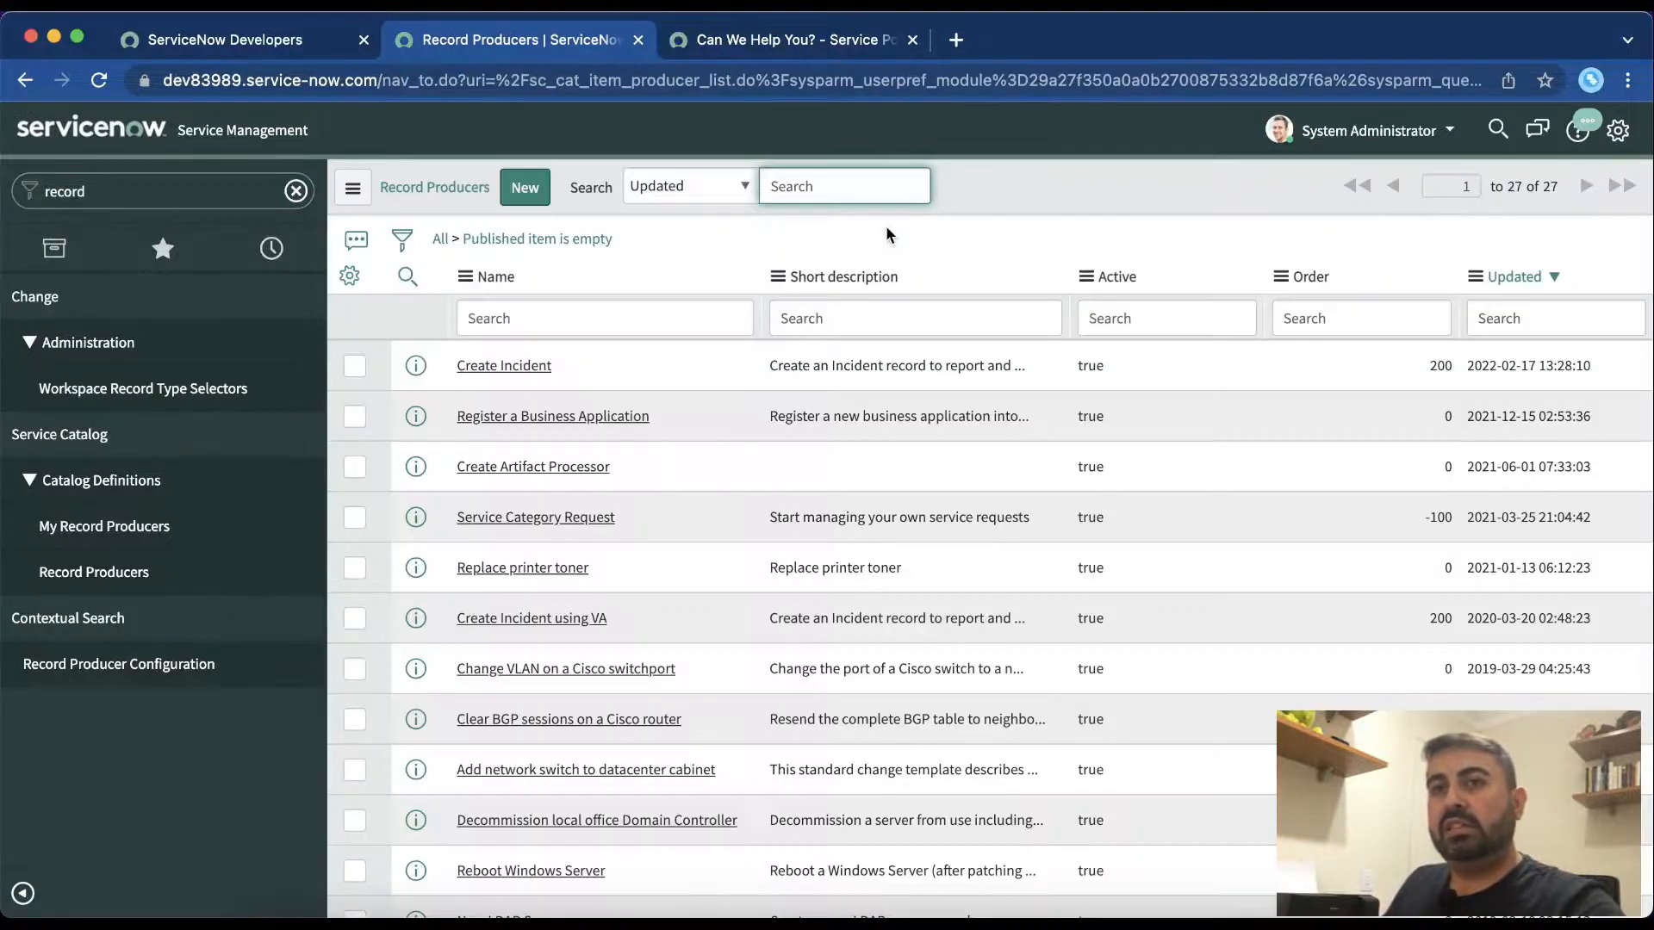
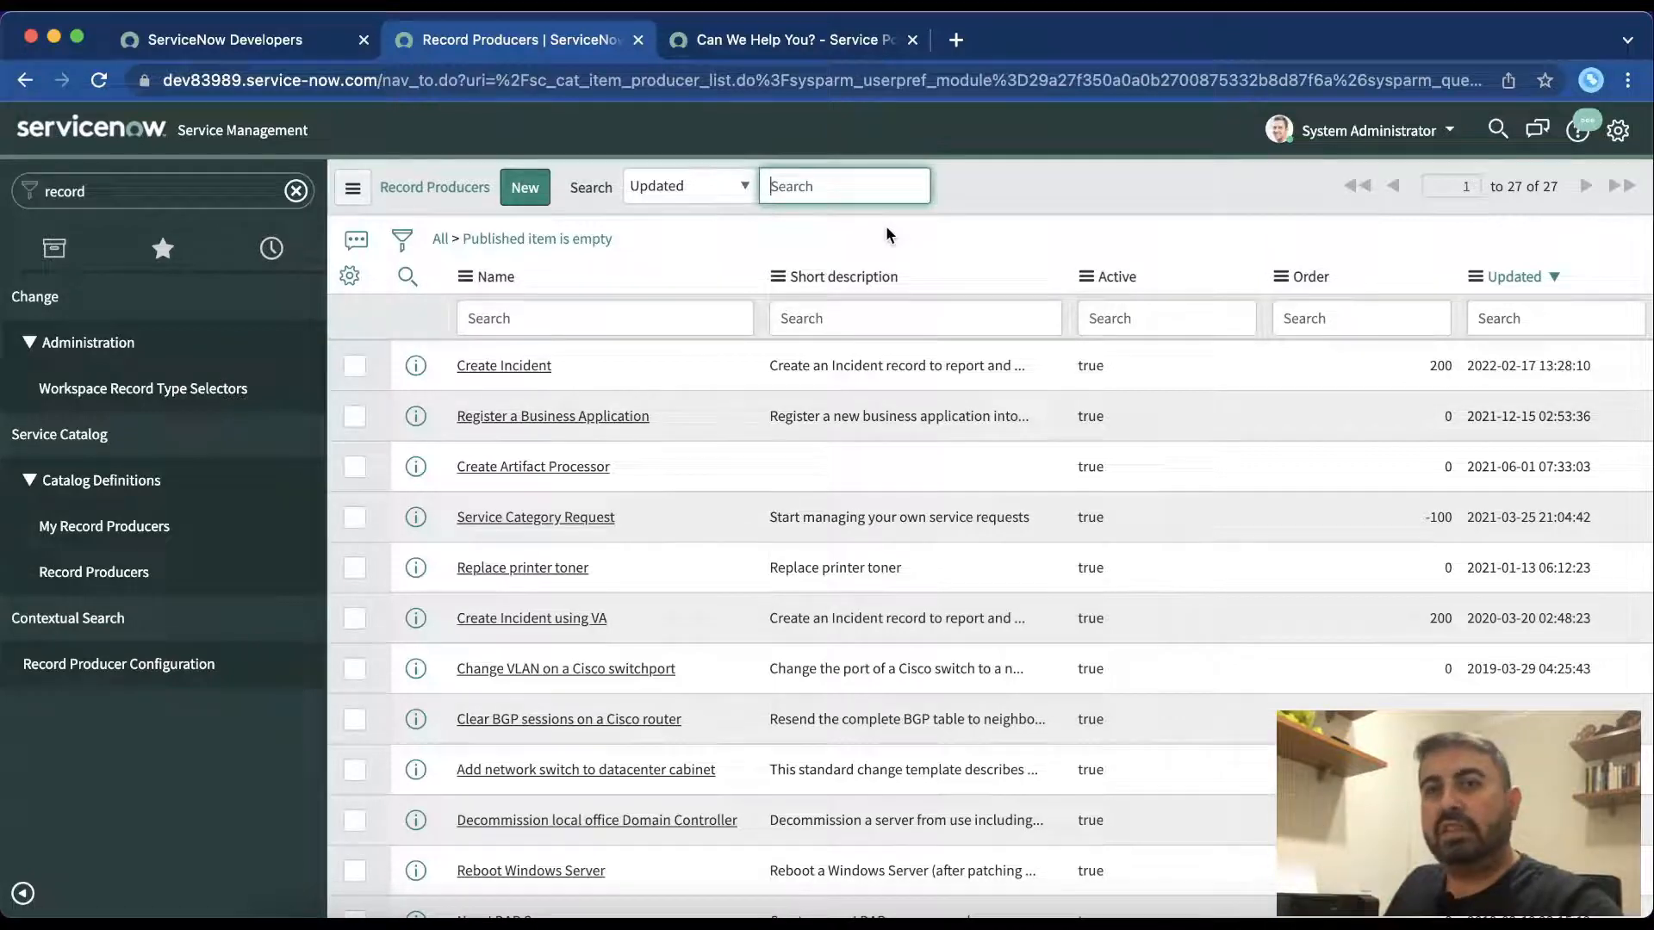
Step: Open the Create Incident form from the Can We Help You? category in the Service Portal
{"action": "left_click", "coordinate": [793, 40]}
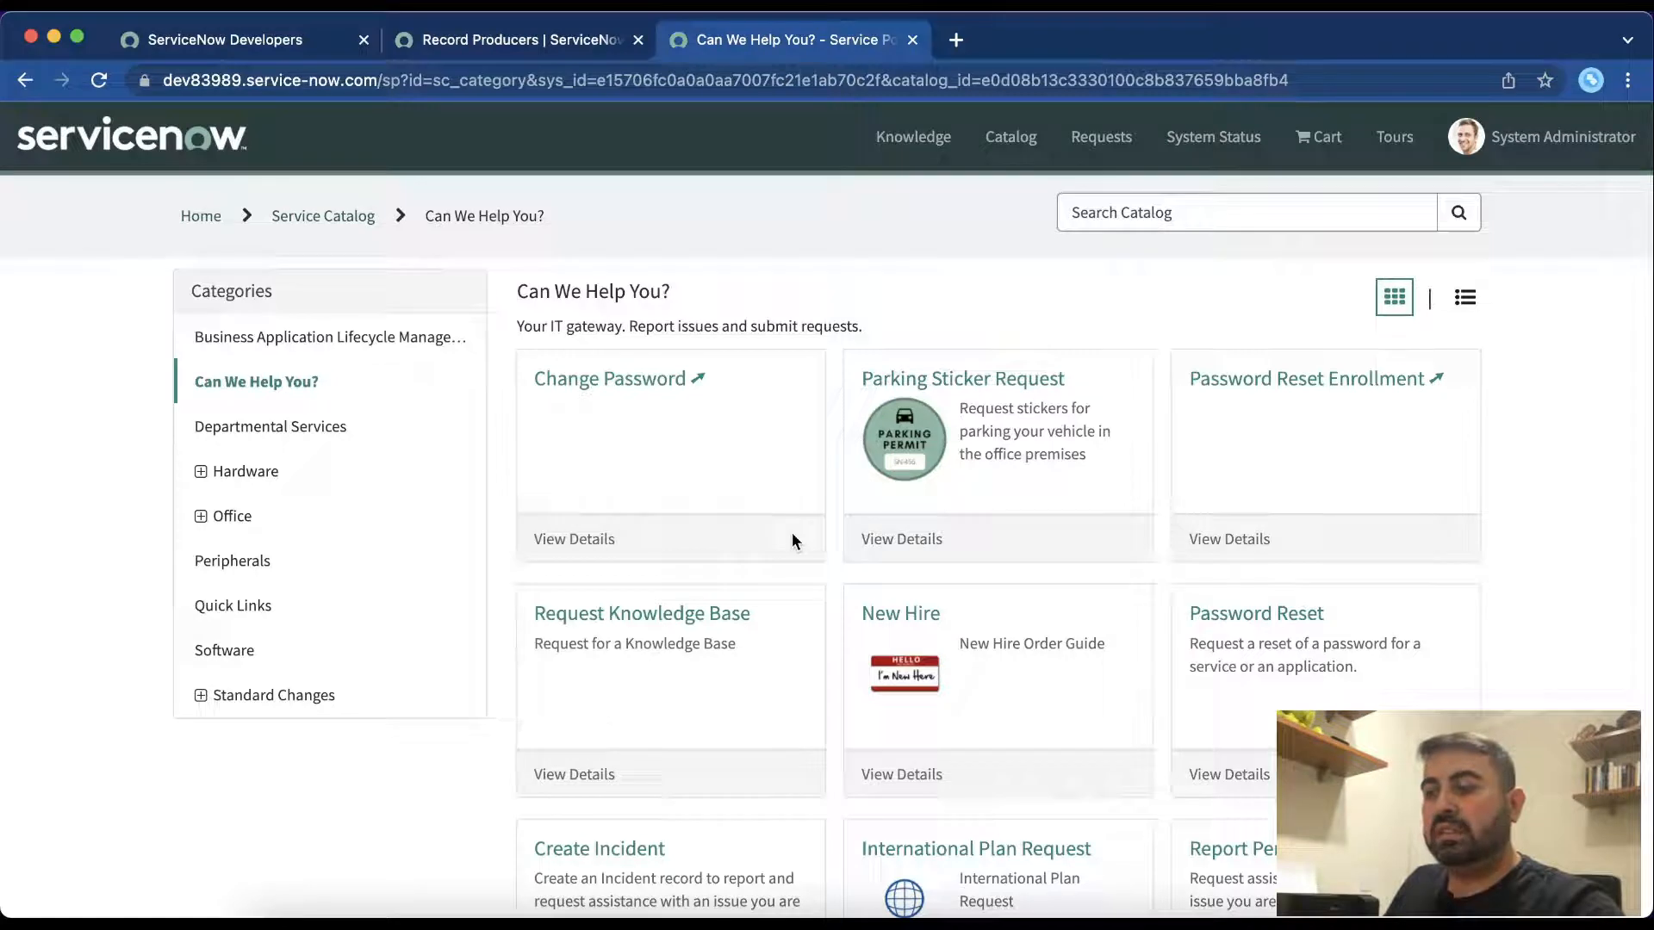
{"action": "scroll", "coordinate": [792, 539], "scroll_direction": "down", "scroll_amount": 5}
{"action": "left_click", "coordinate": [715, 661]}
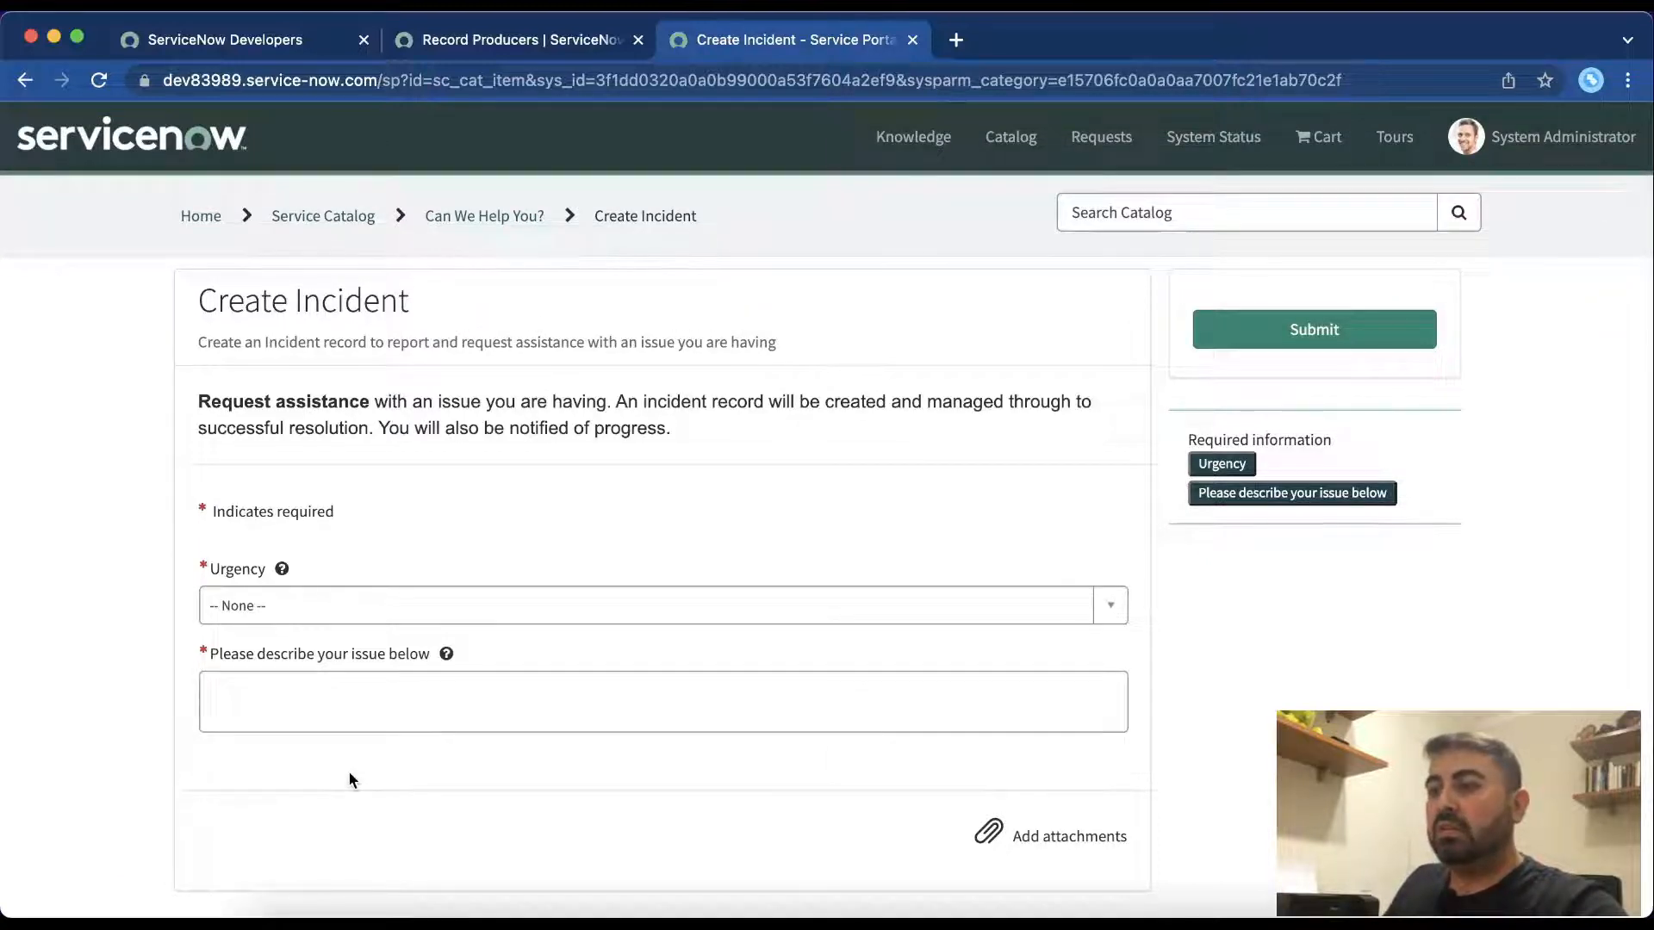
Step: Filter the Record Producers list by names containing "incident" and open the Create Incident record producer
{"action": "left_click", "coordinate": [492, 40]}
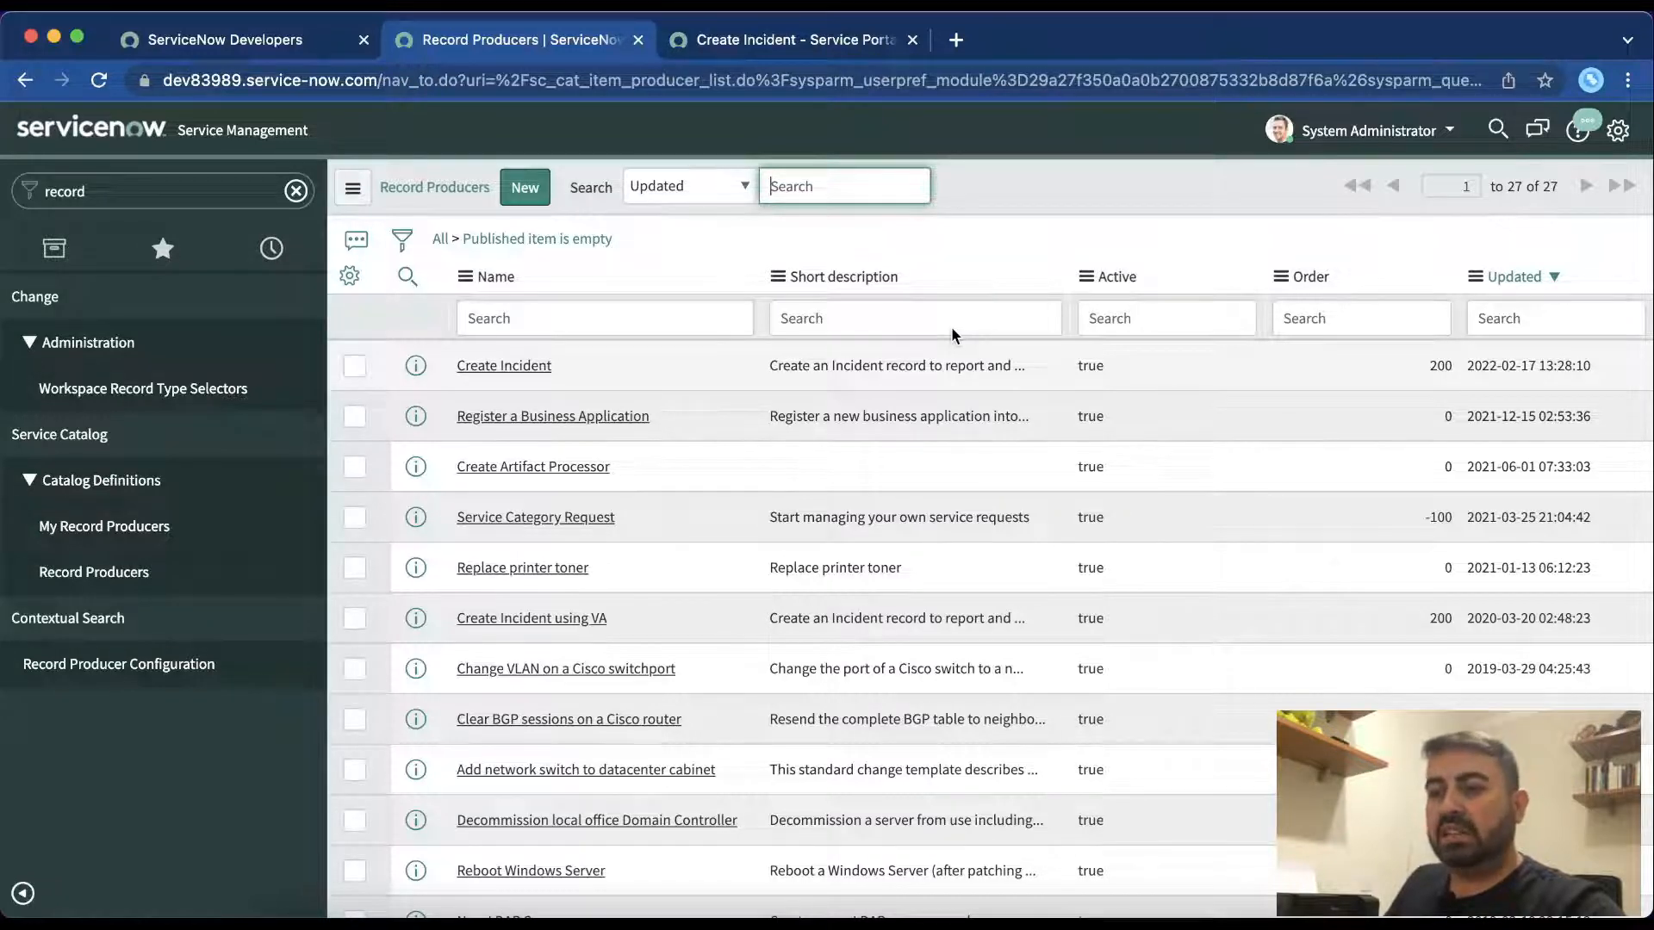
{"action": "left_click", "coordinate": [506, 320]}
{"action": "type", "text": "*i"}
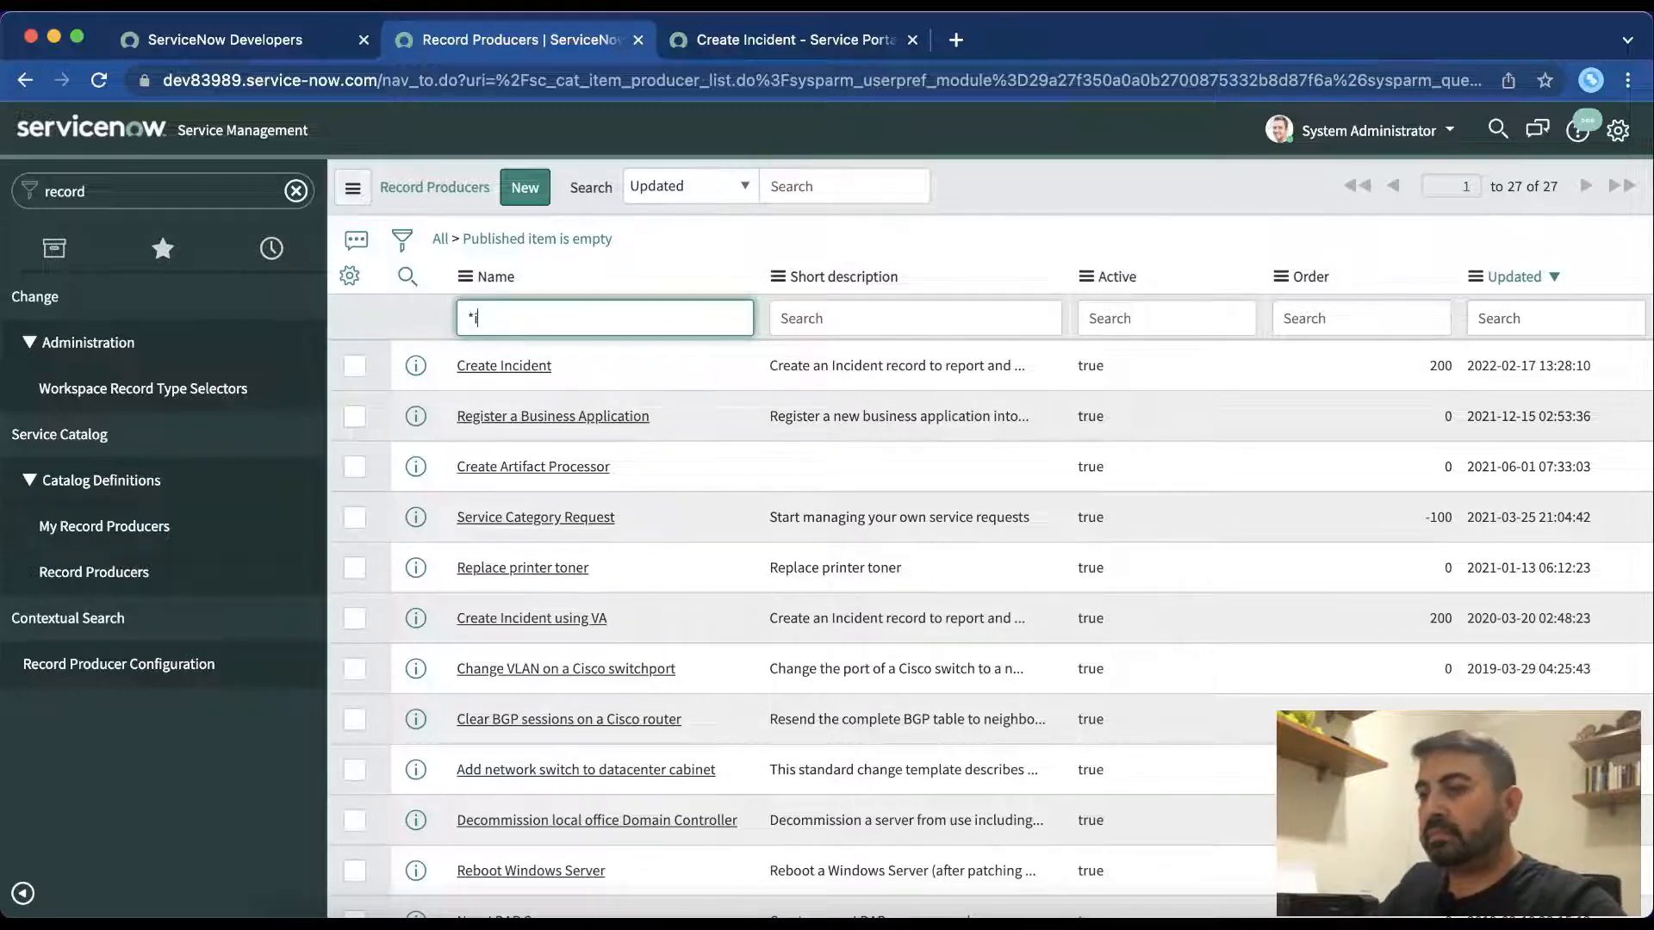
{"action": "type", "text": "ncident"}
{"action": "key", "text": "Return"}
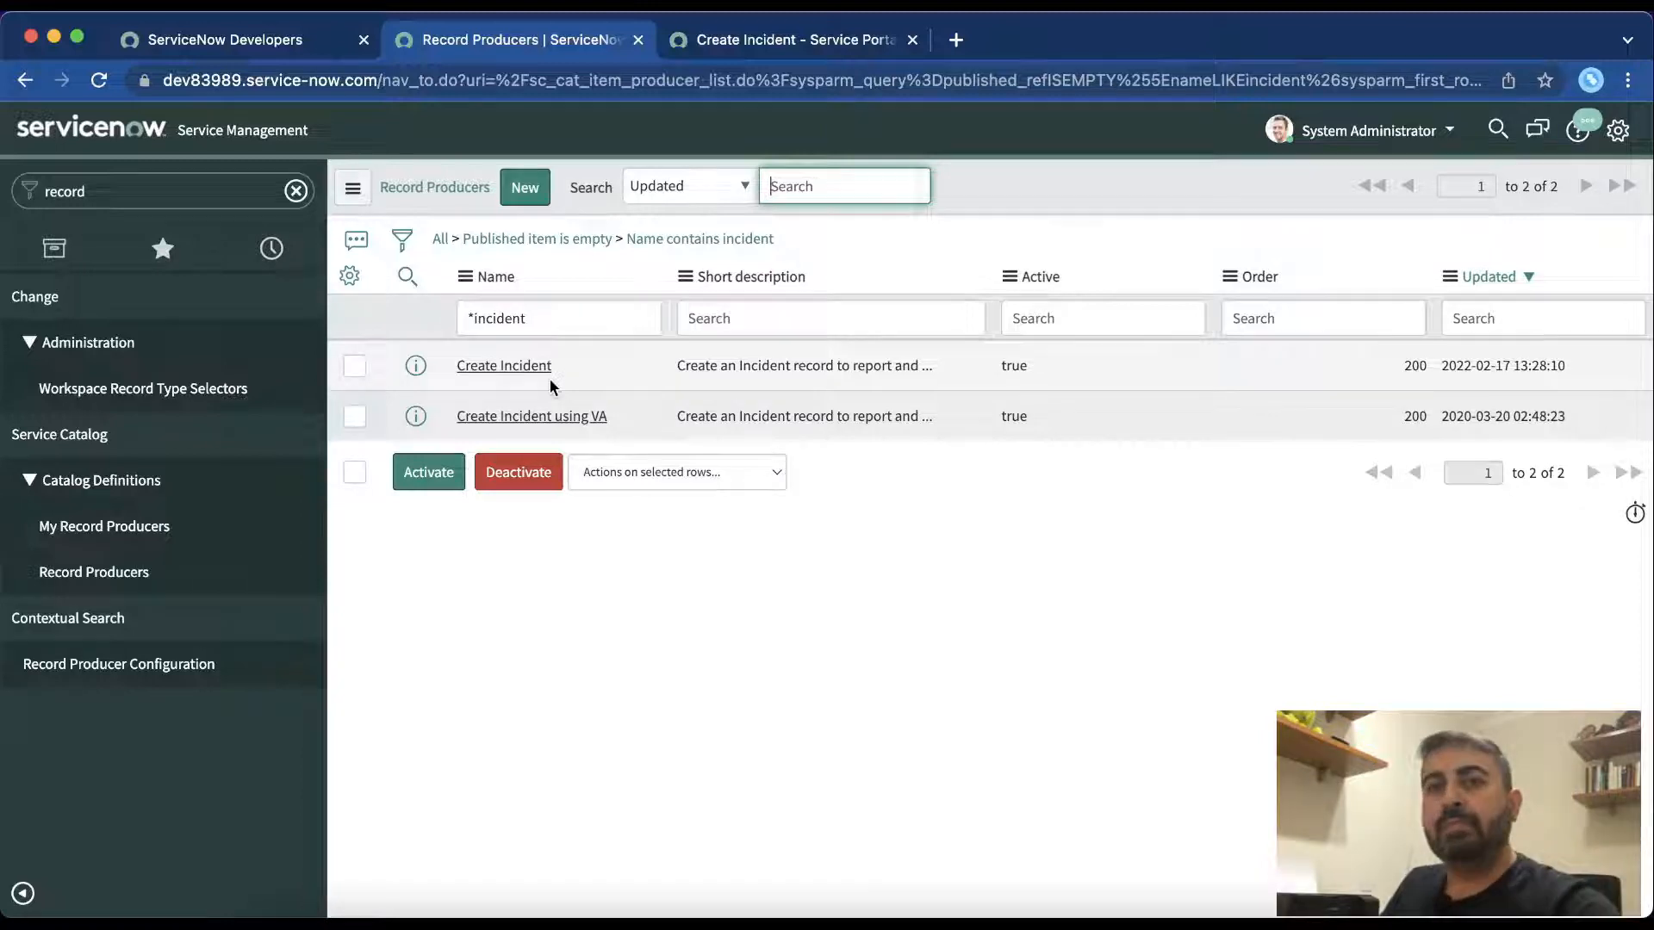
{"action": "left_click", "coordinate": [528, 369]}
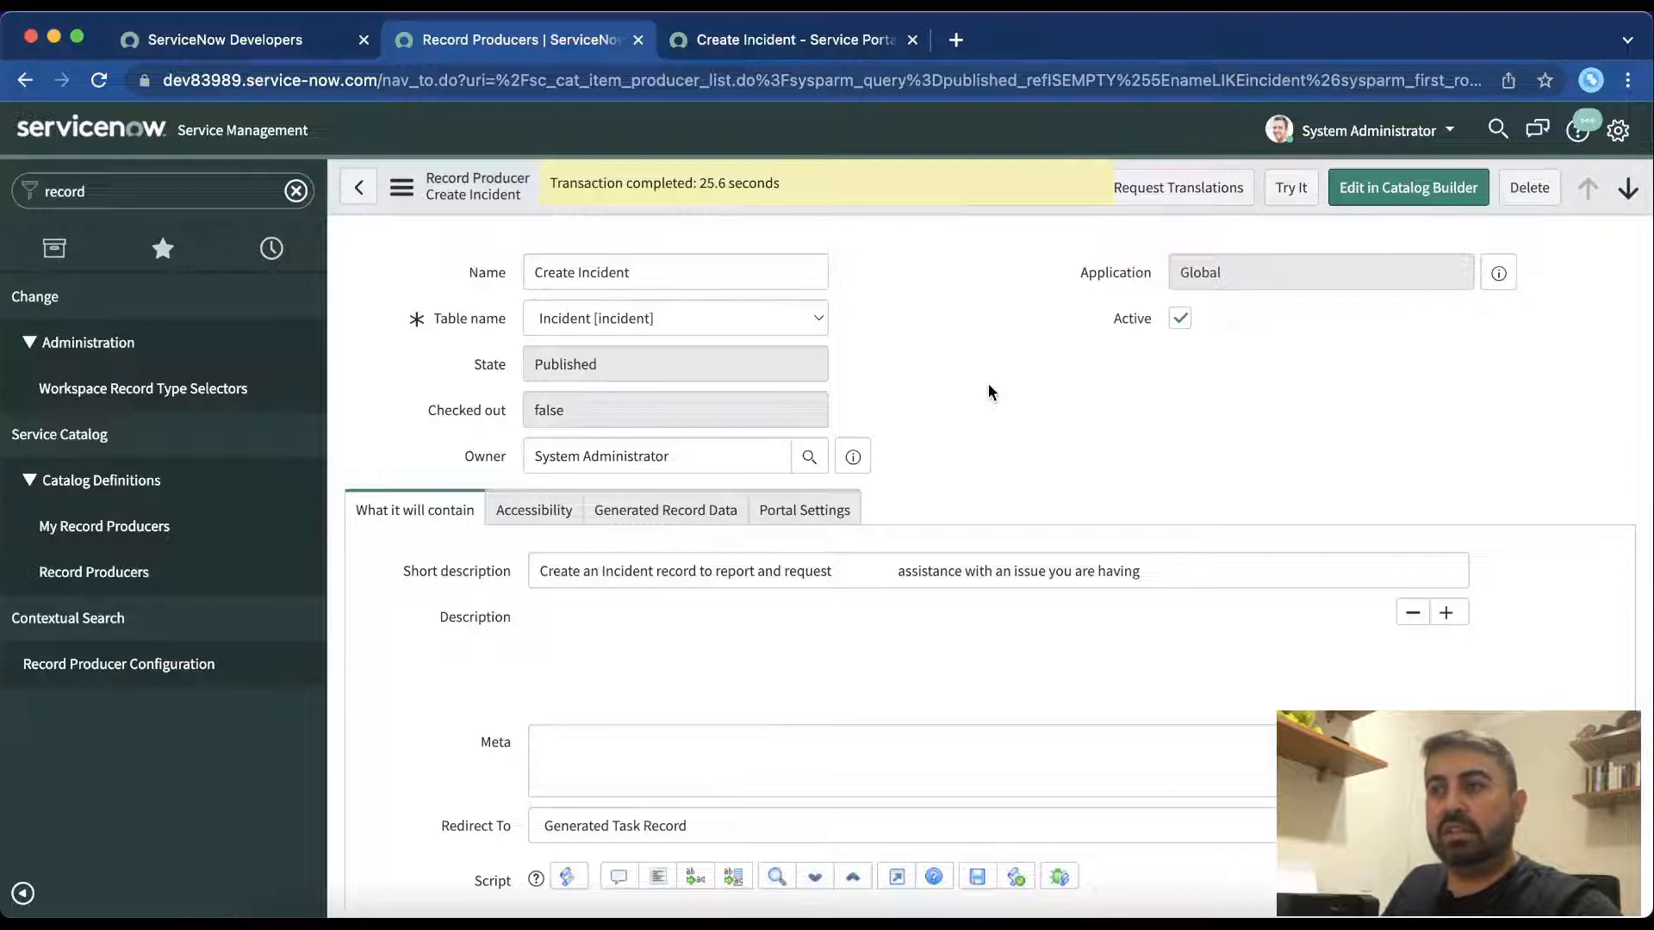
Step: Compare the Create Incident record producer's name, short description and description with its form in the Service Portal
{"action": "left_click", "coordinate": [786, 40]}
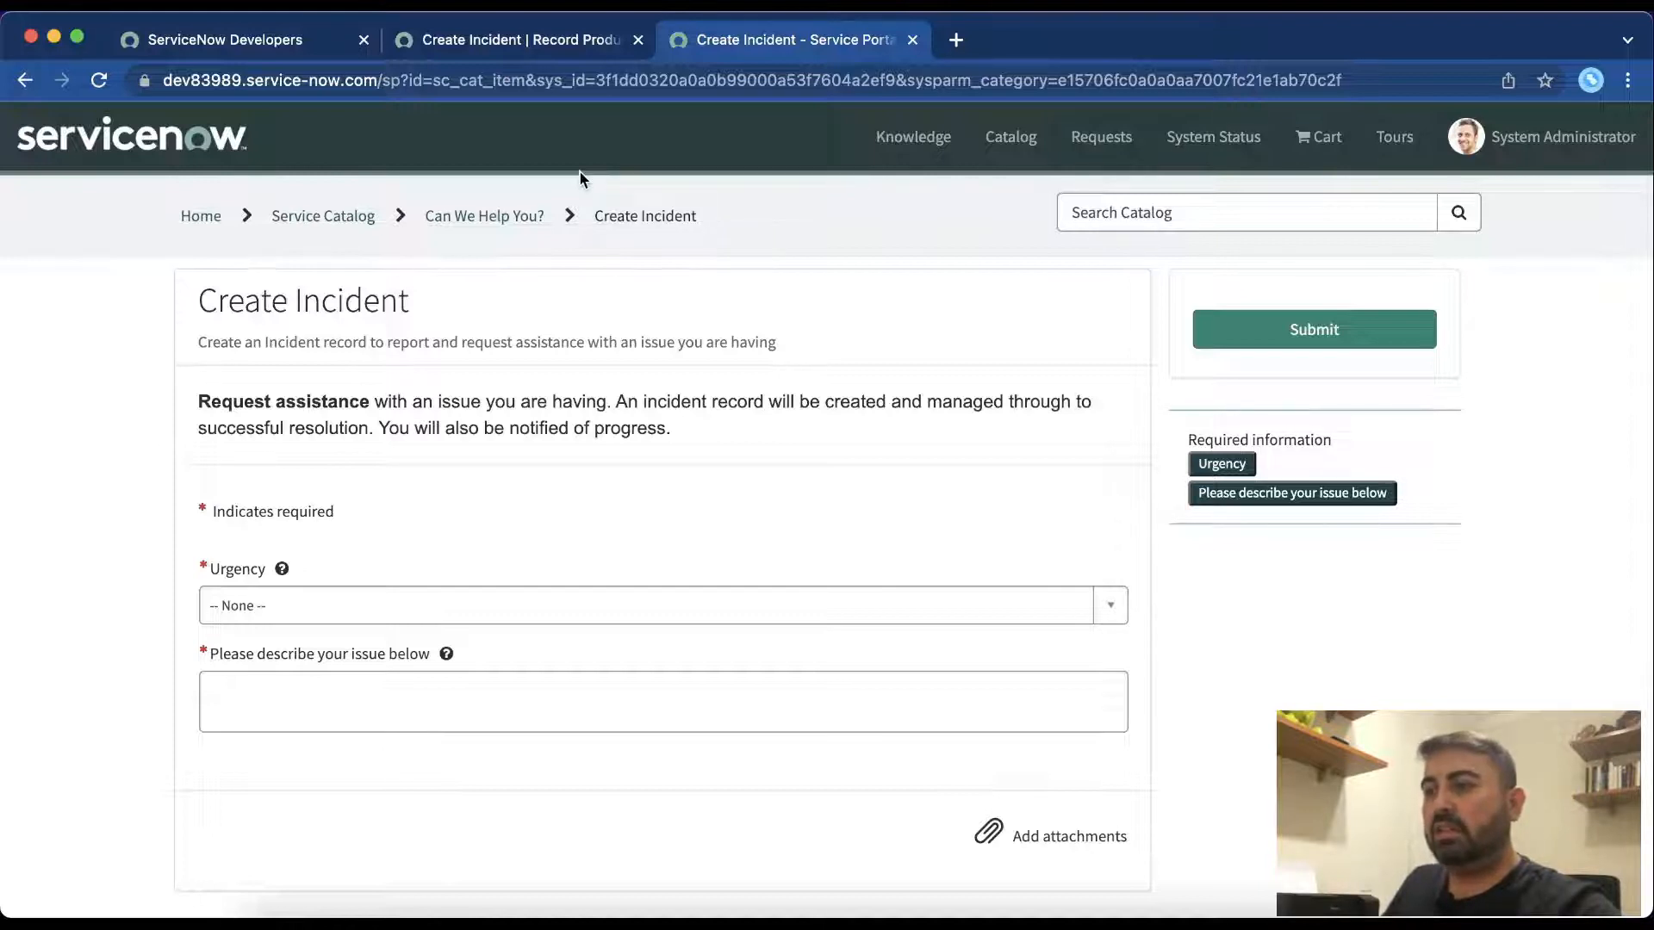
{"action": "left_click", "coordinate": [560, 40]}
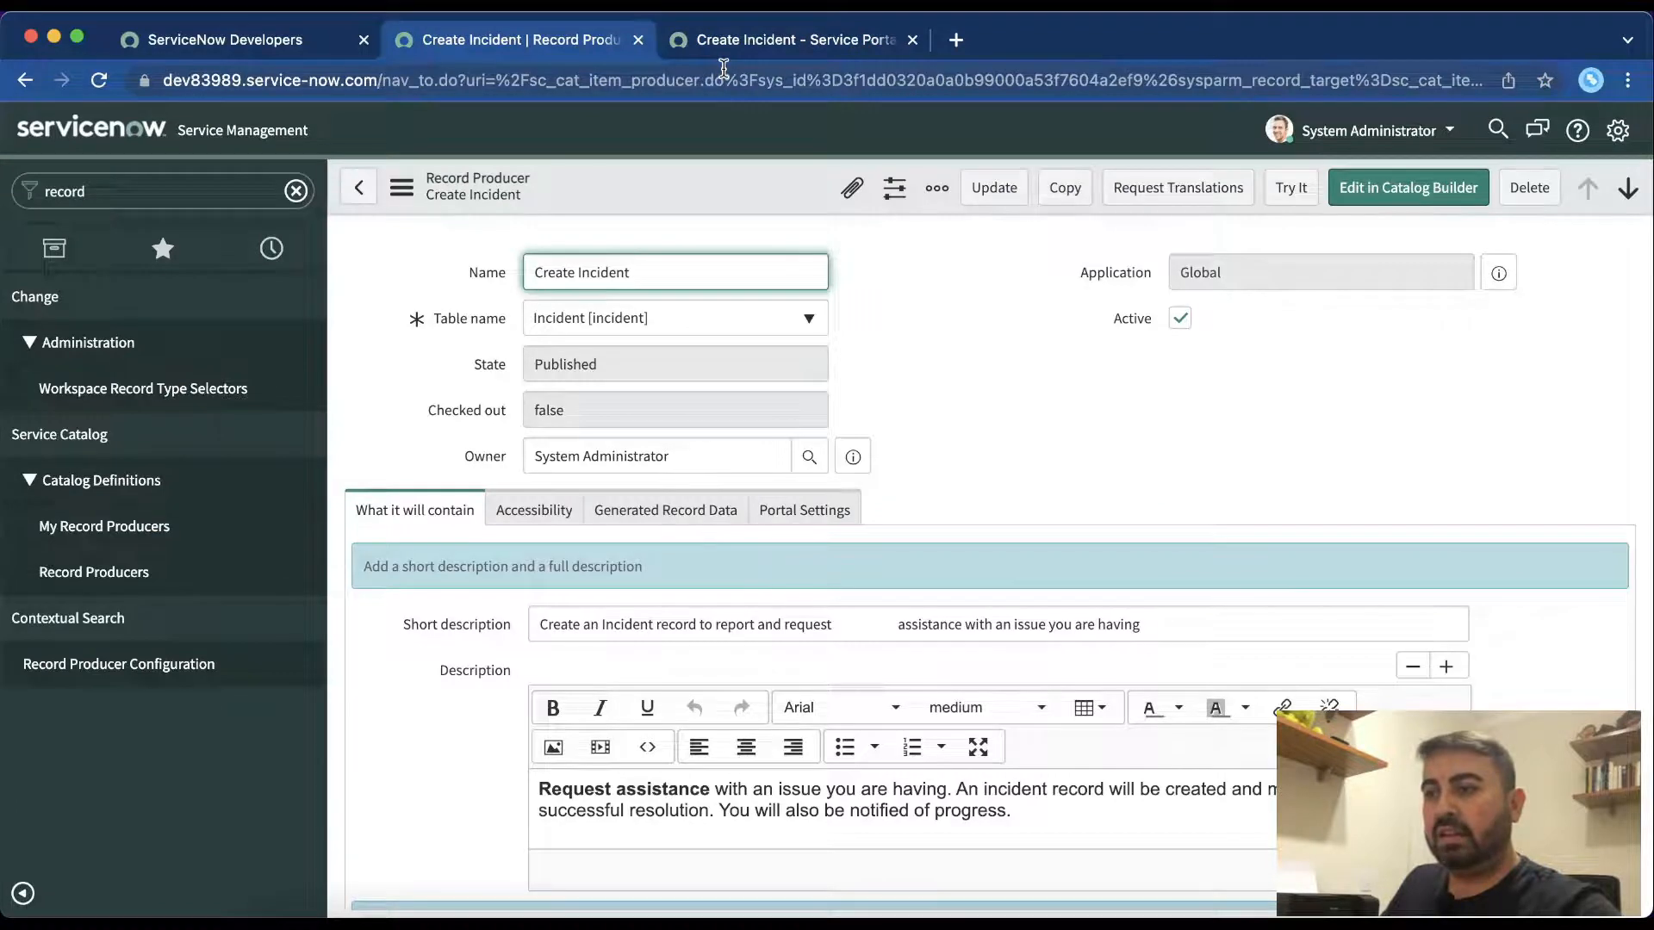
{"action": "left_click", "coordinate": [724, 40]}
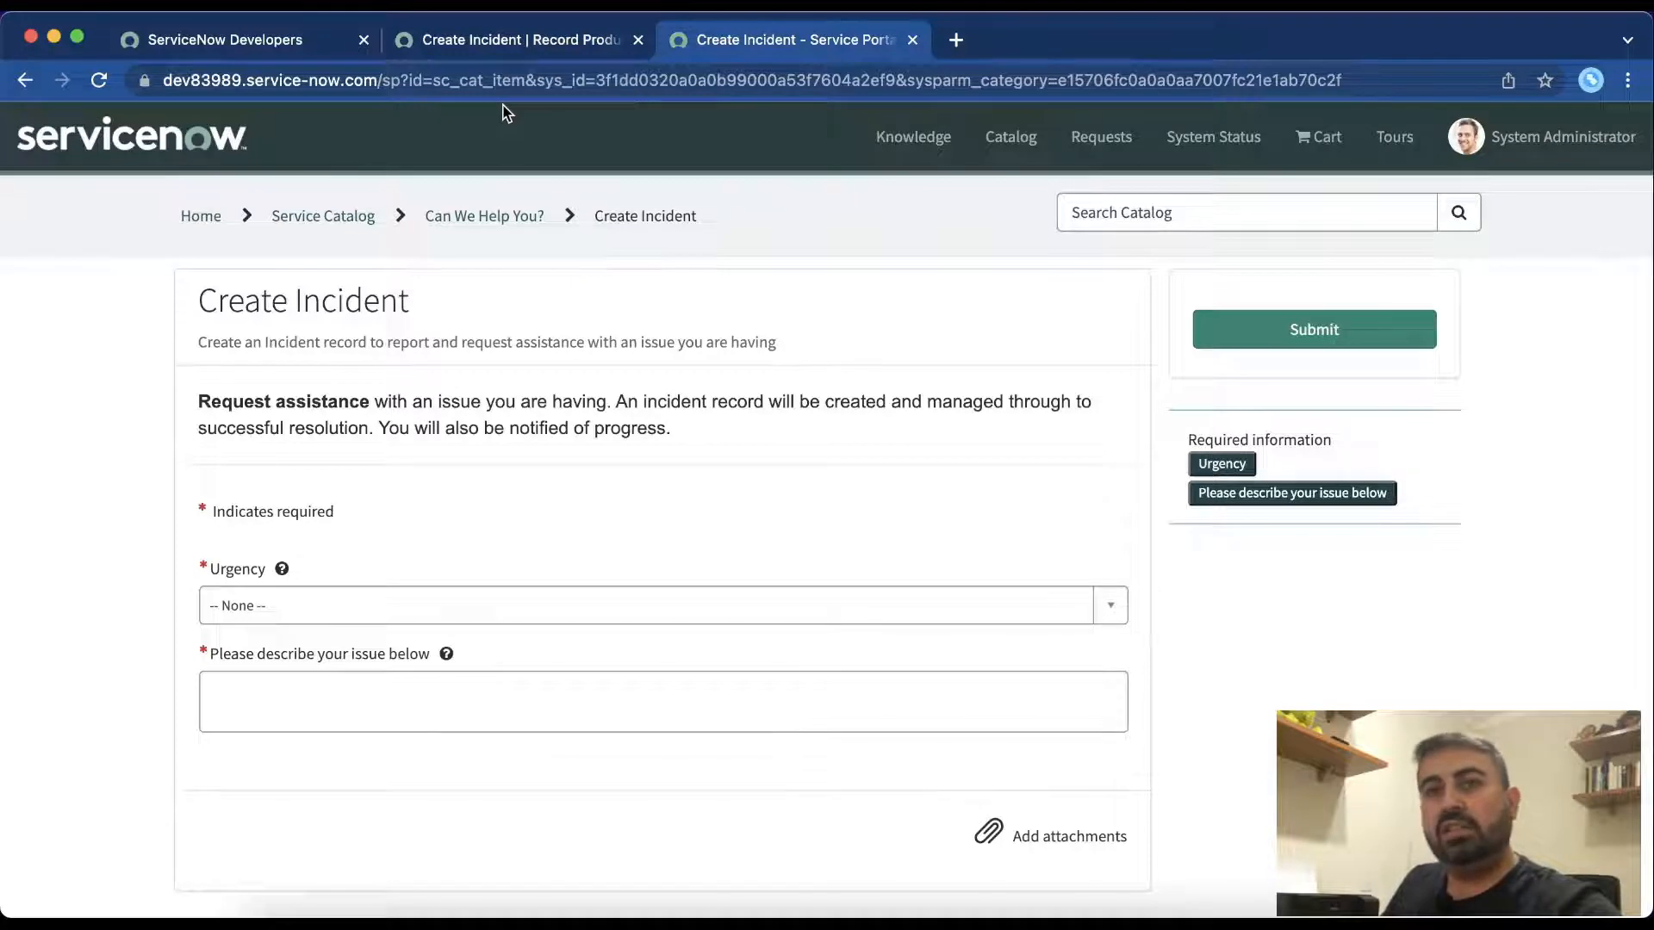
{"action": "left_click", "coordinate": [521, 41]}
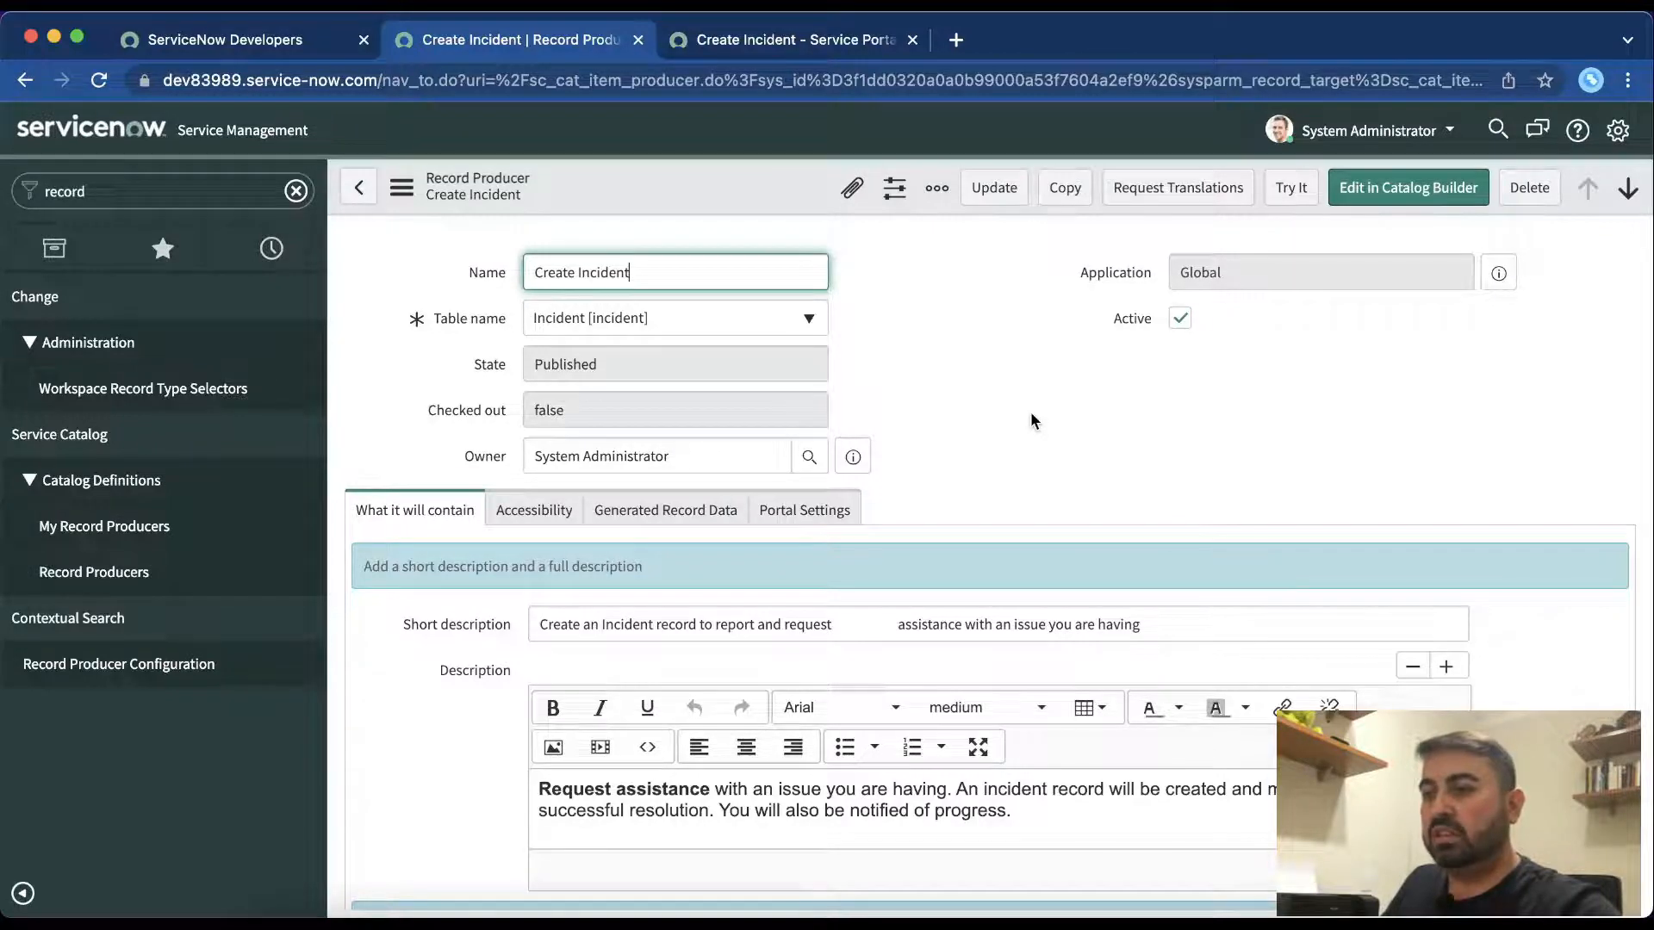
{"action": "left_click", "coordinate": [761, 43]}
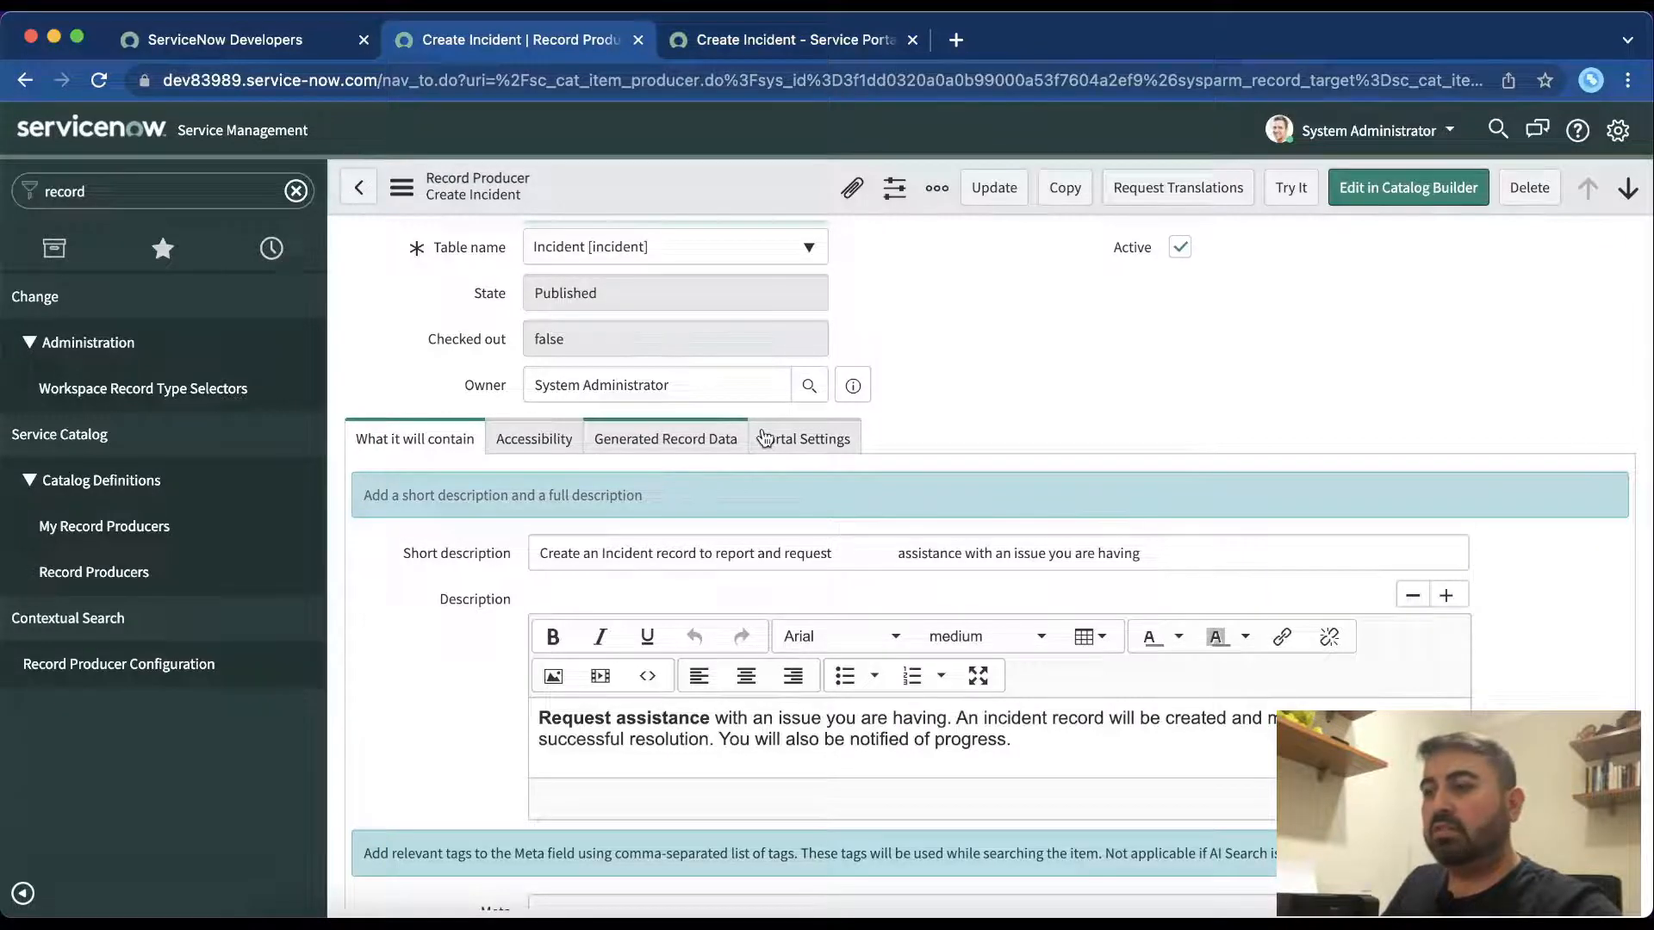
Step: Colour the words "An incident record" red in the record producer's Description and save the record
{"action": "scroll", "coordinate": [775, 465], "scroll_direction": "down", "scroll_amount": 3}
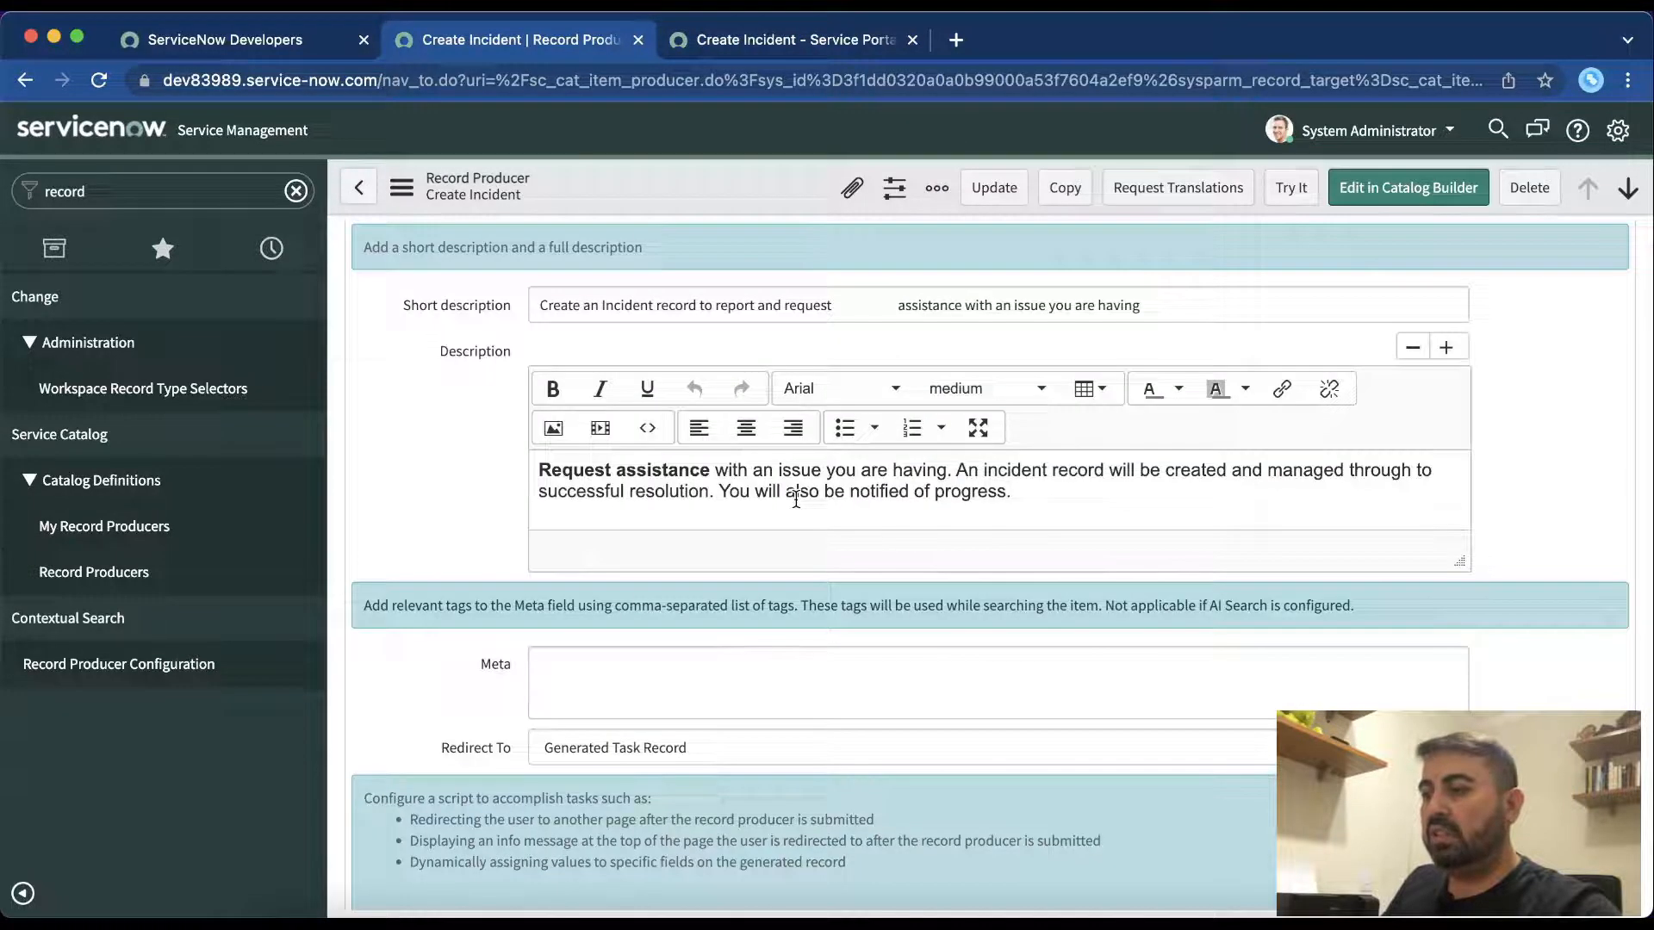
{"action": "left_click", "coordinate": [1020, 491]}
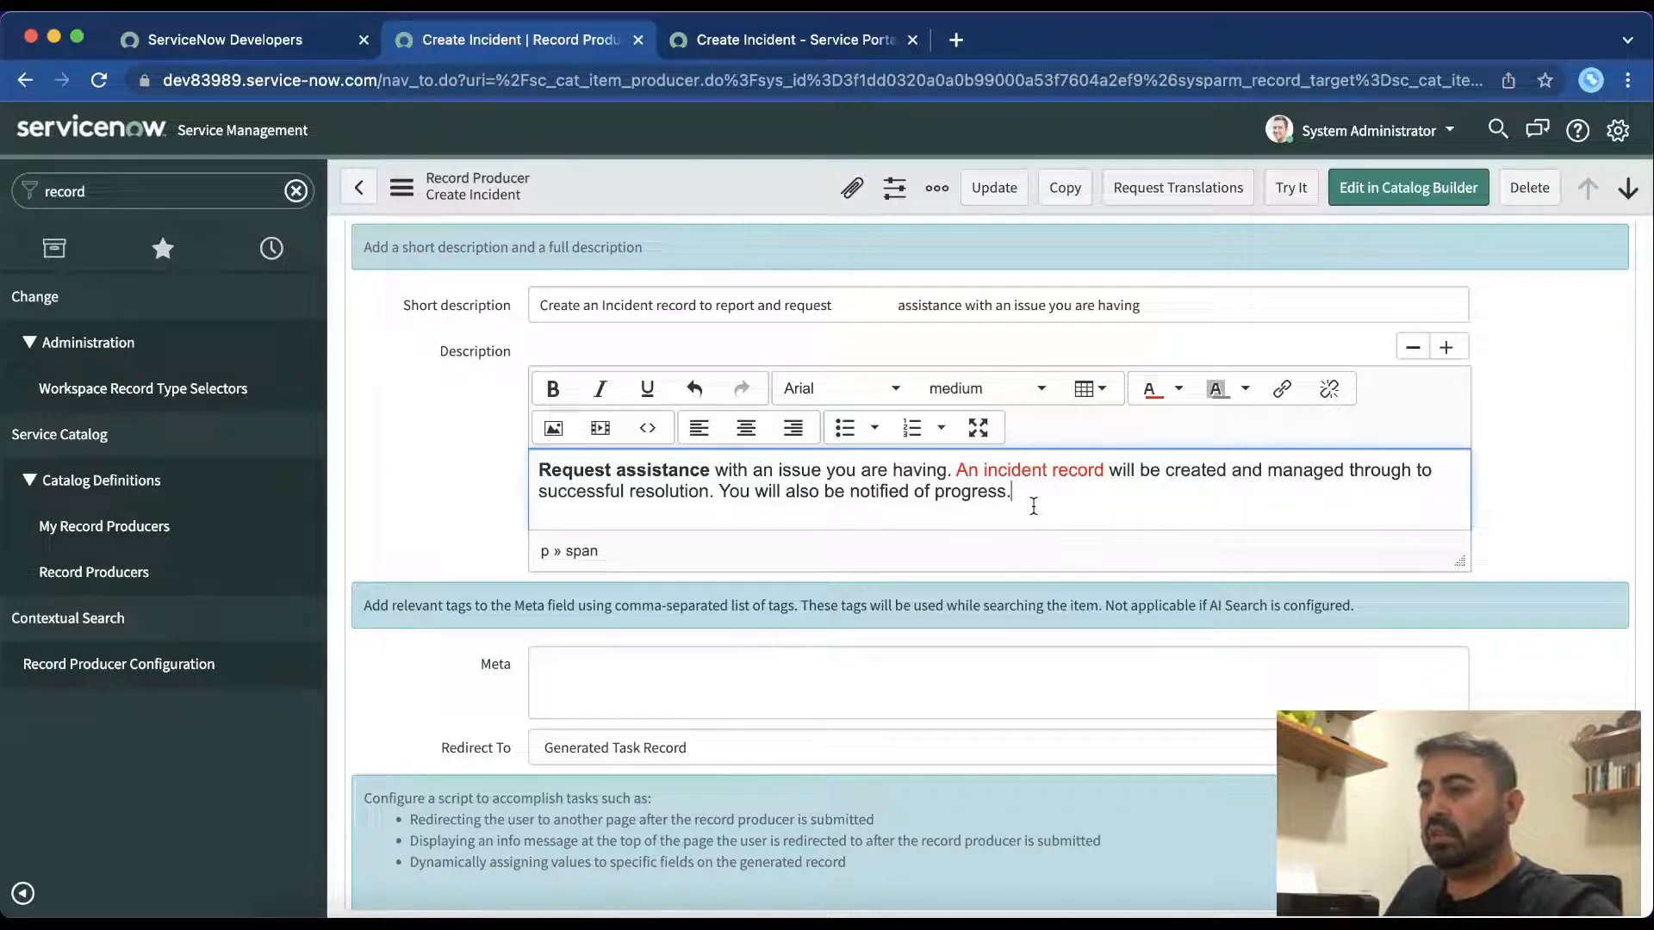
{"action": "right_click", "coordinate": [747, 203]}
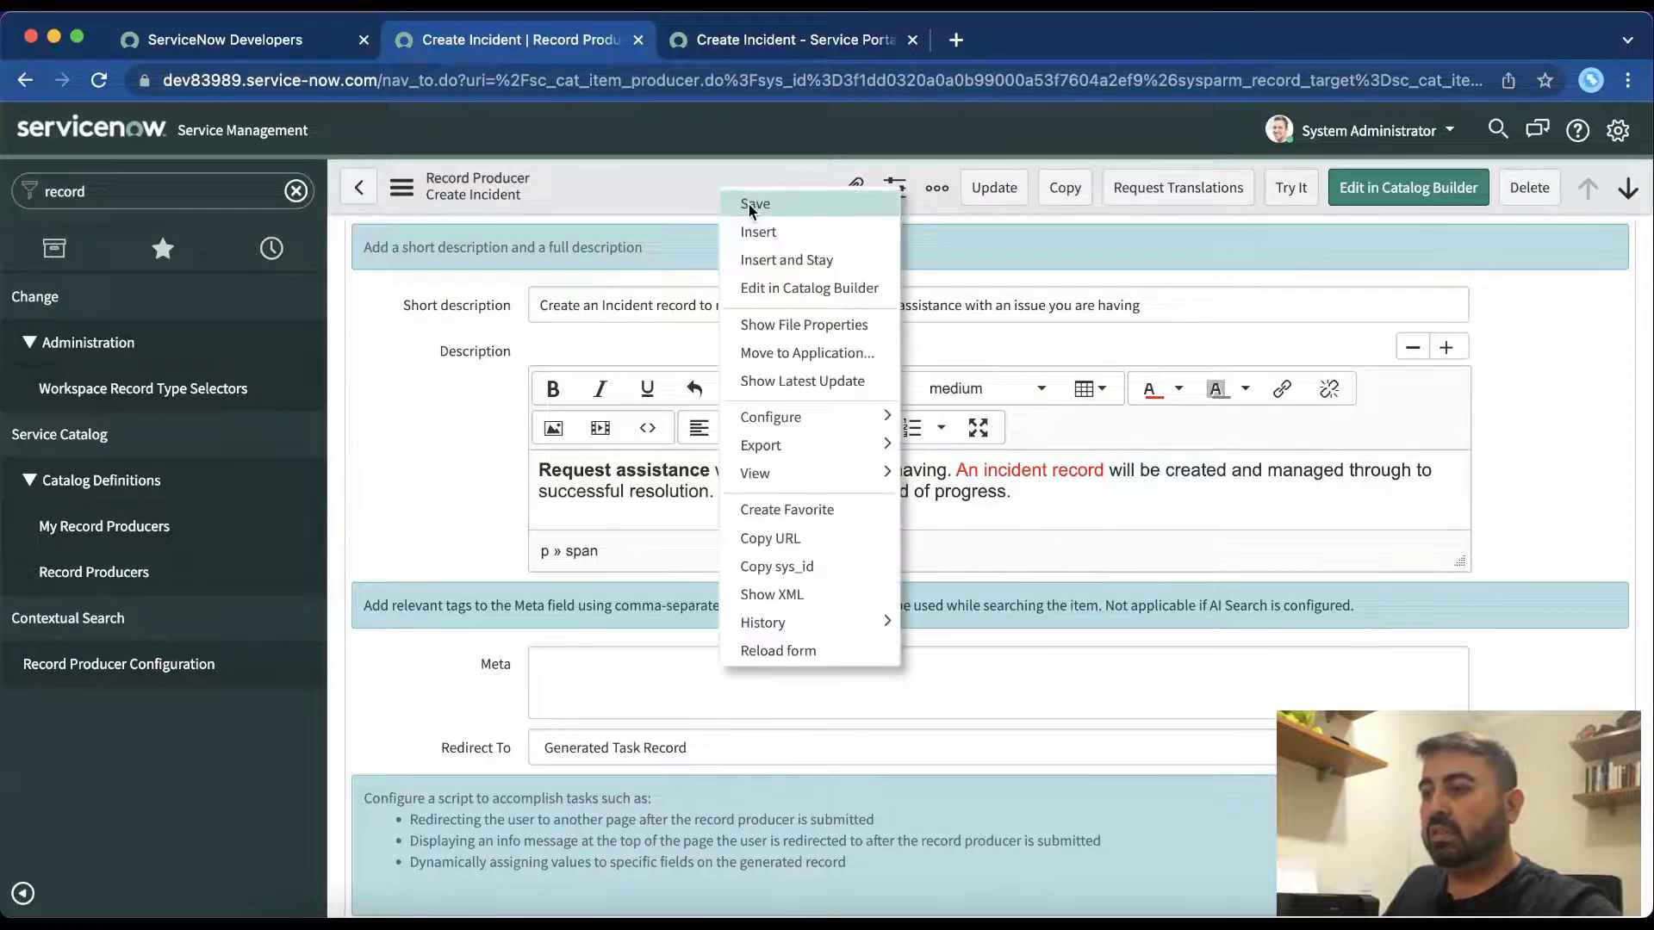
{"action": "left_click", "coordinate": [748, 203]}
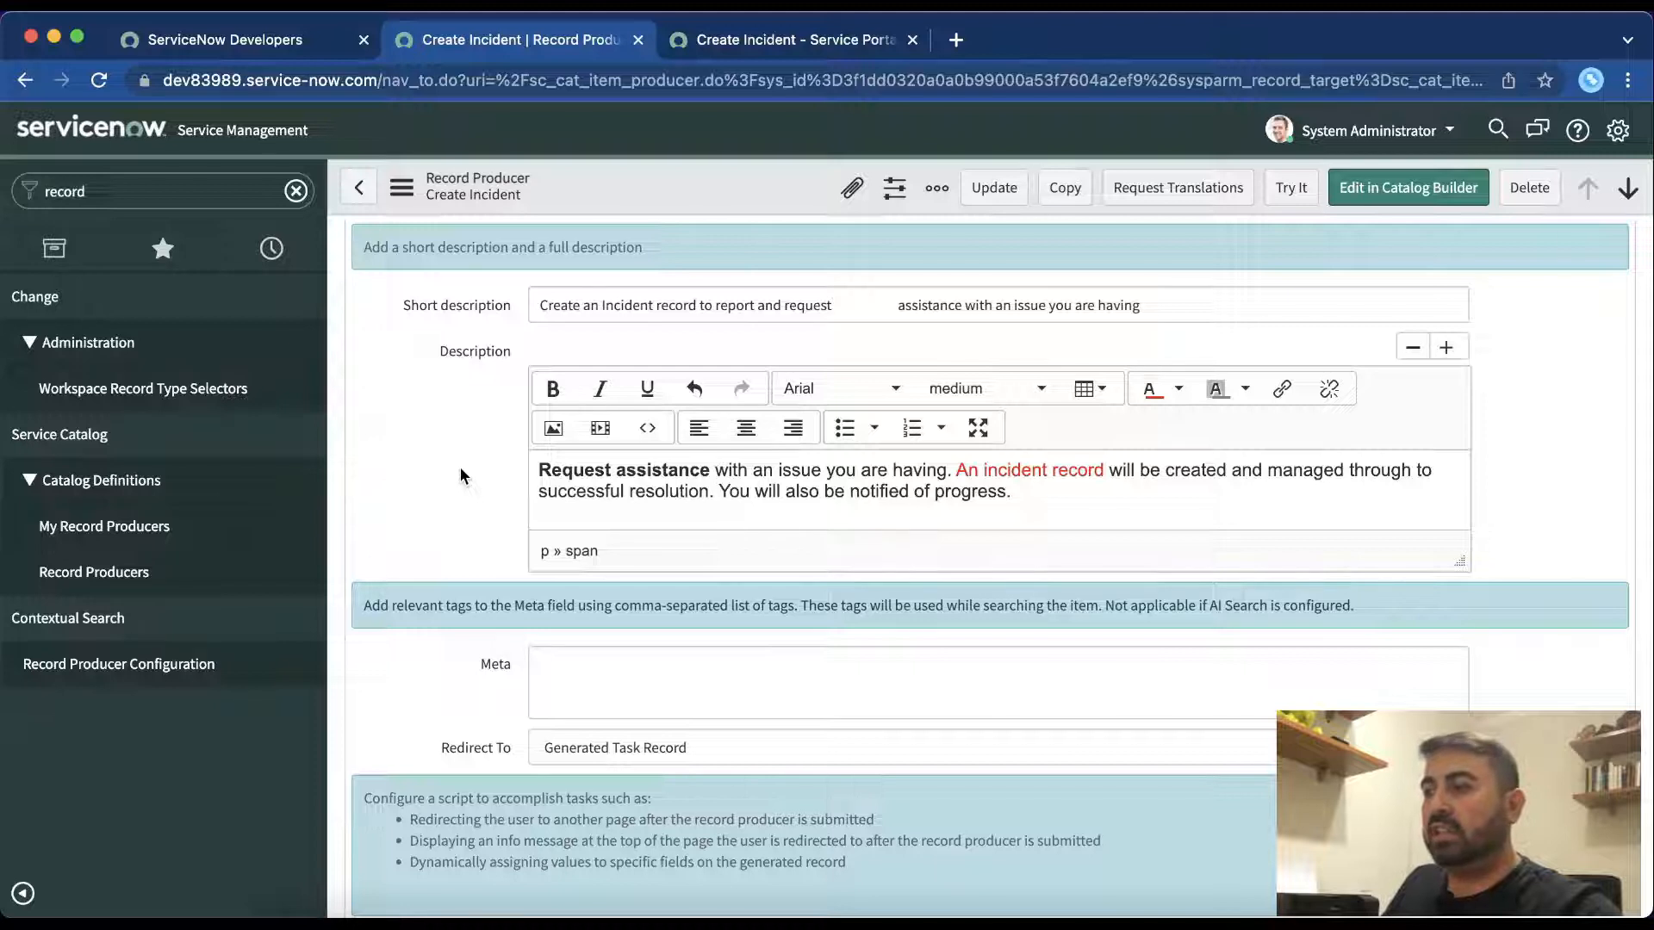
Step: Check the record producer's Redirect To field and reload the portal's Create Incident form to review the description's formatting
{"action": "key", "text": "ctrl+Tab"}
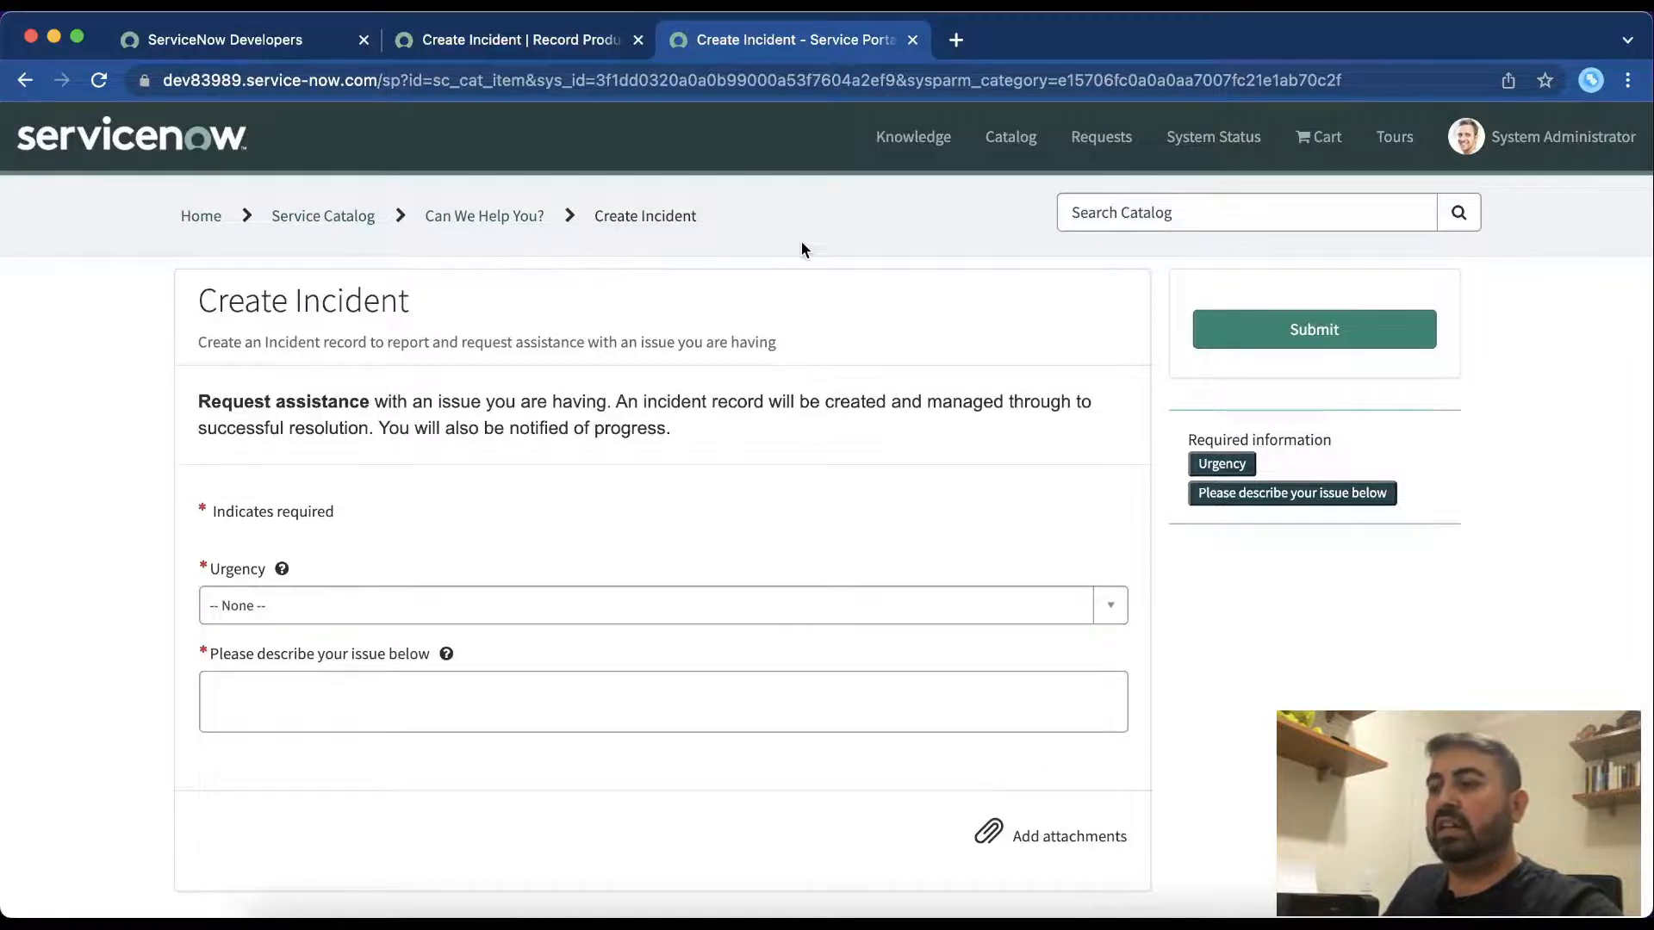
{"action": "key", "text": "ctrl+shift+Tab"}
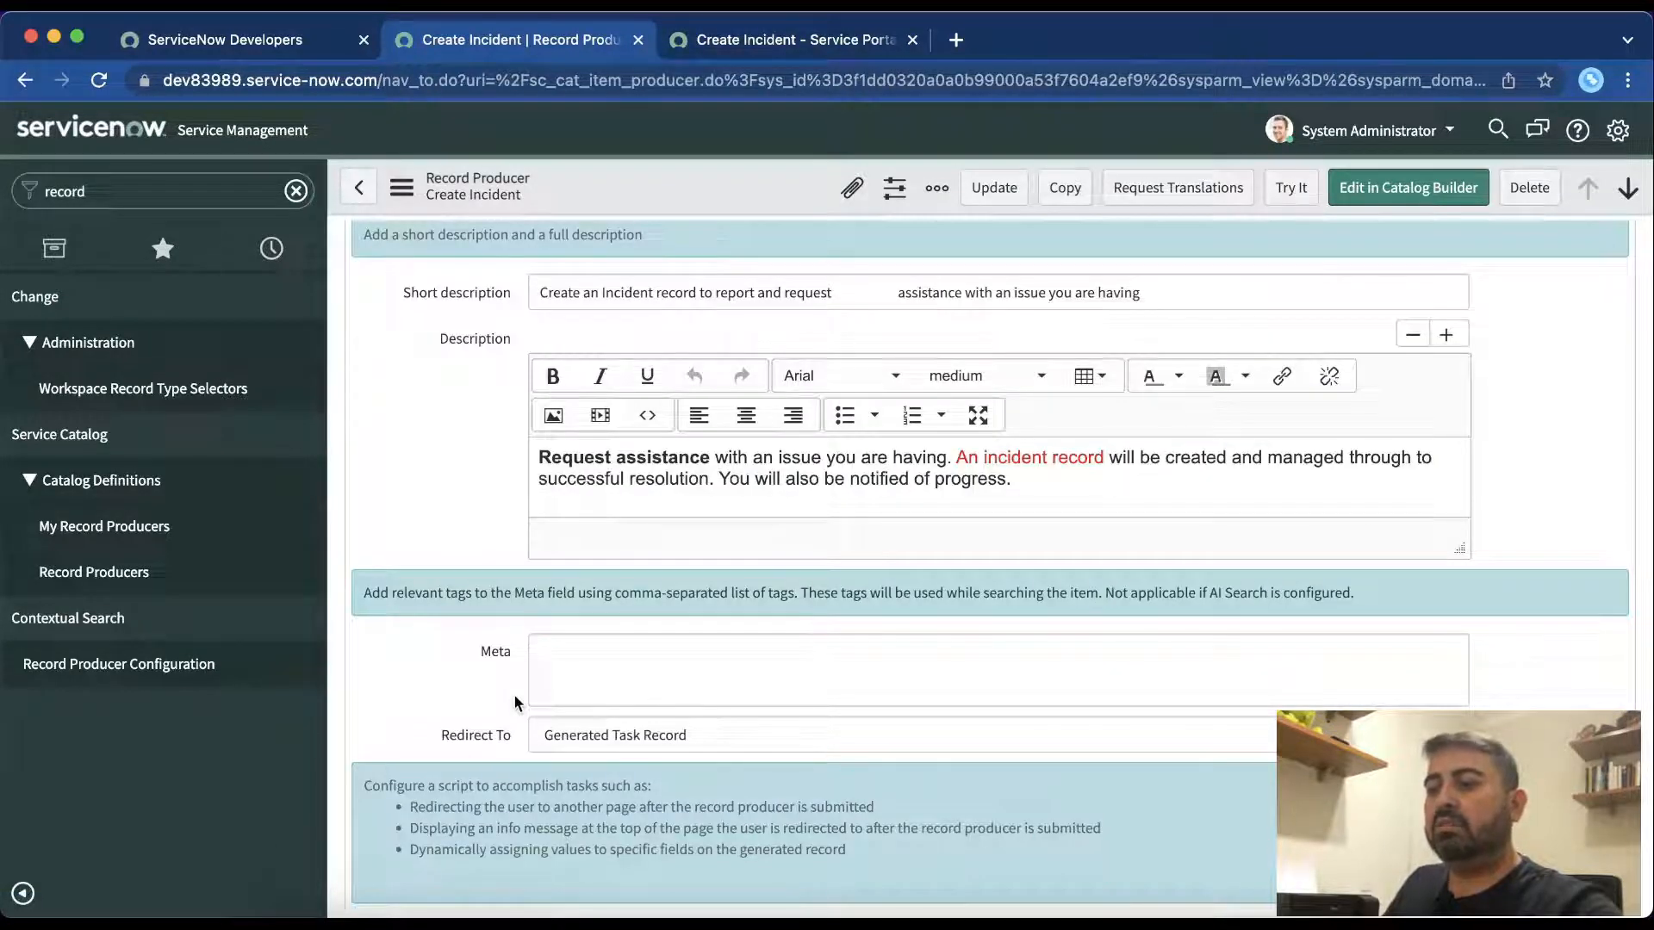
{"action": "scroll", "coordinate": [628, 591], "scroll_direction": "down", "scroll_amount": 2}
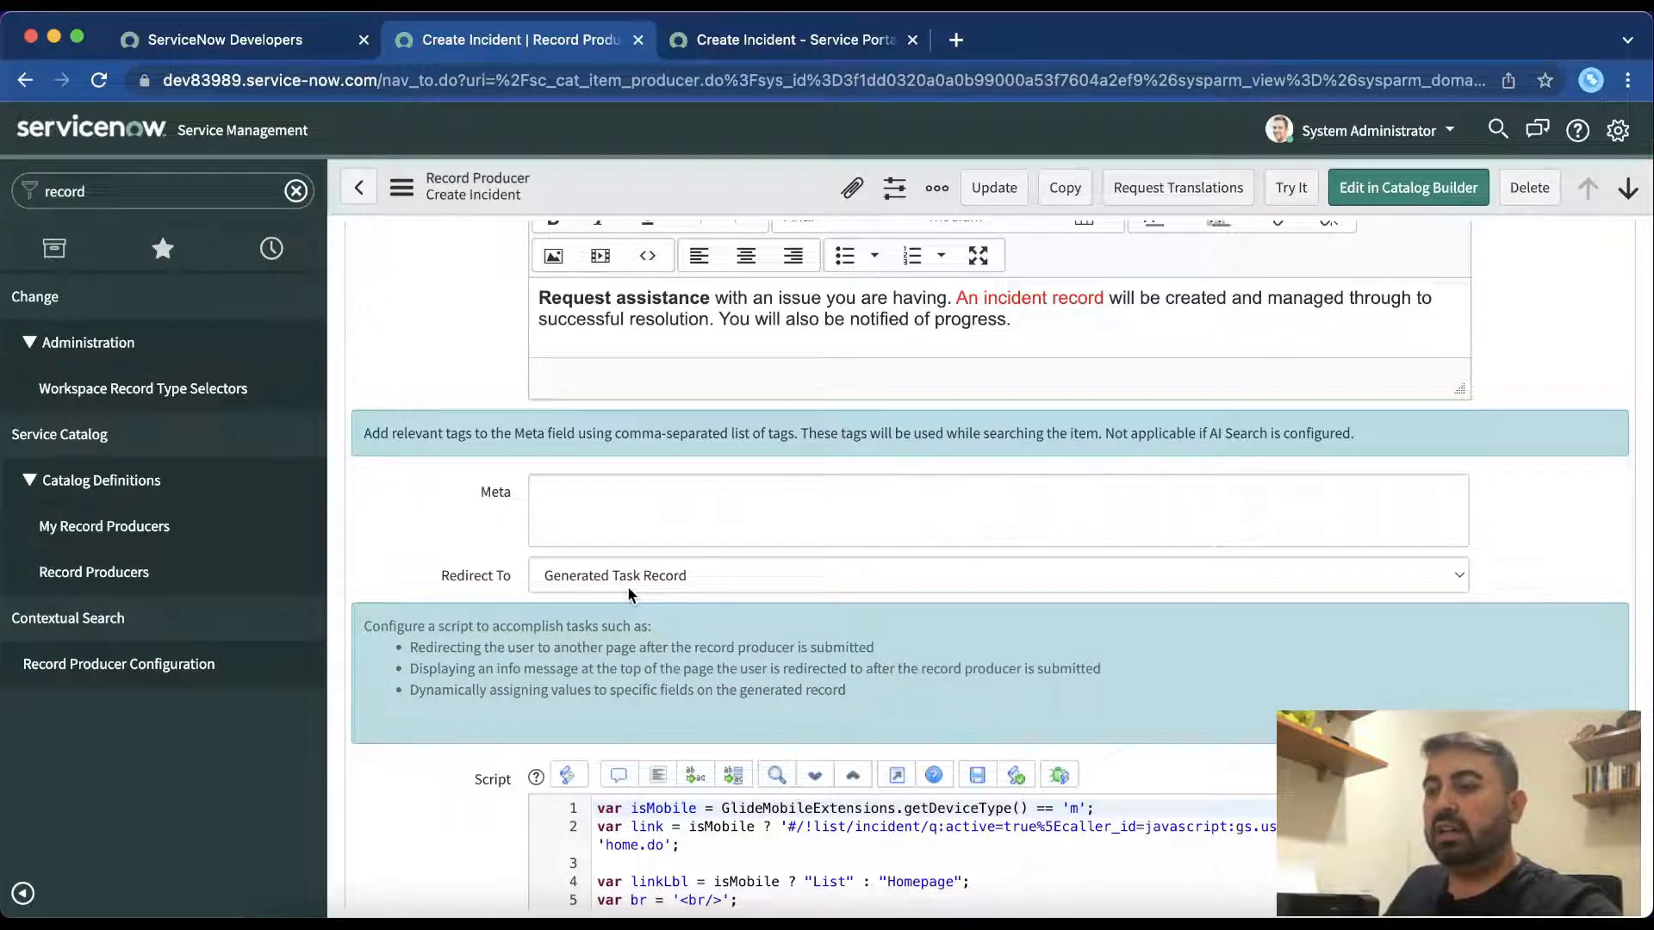
{"action": "left_click", "coordinate": [627, 586]}
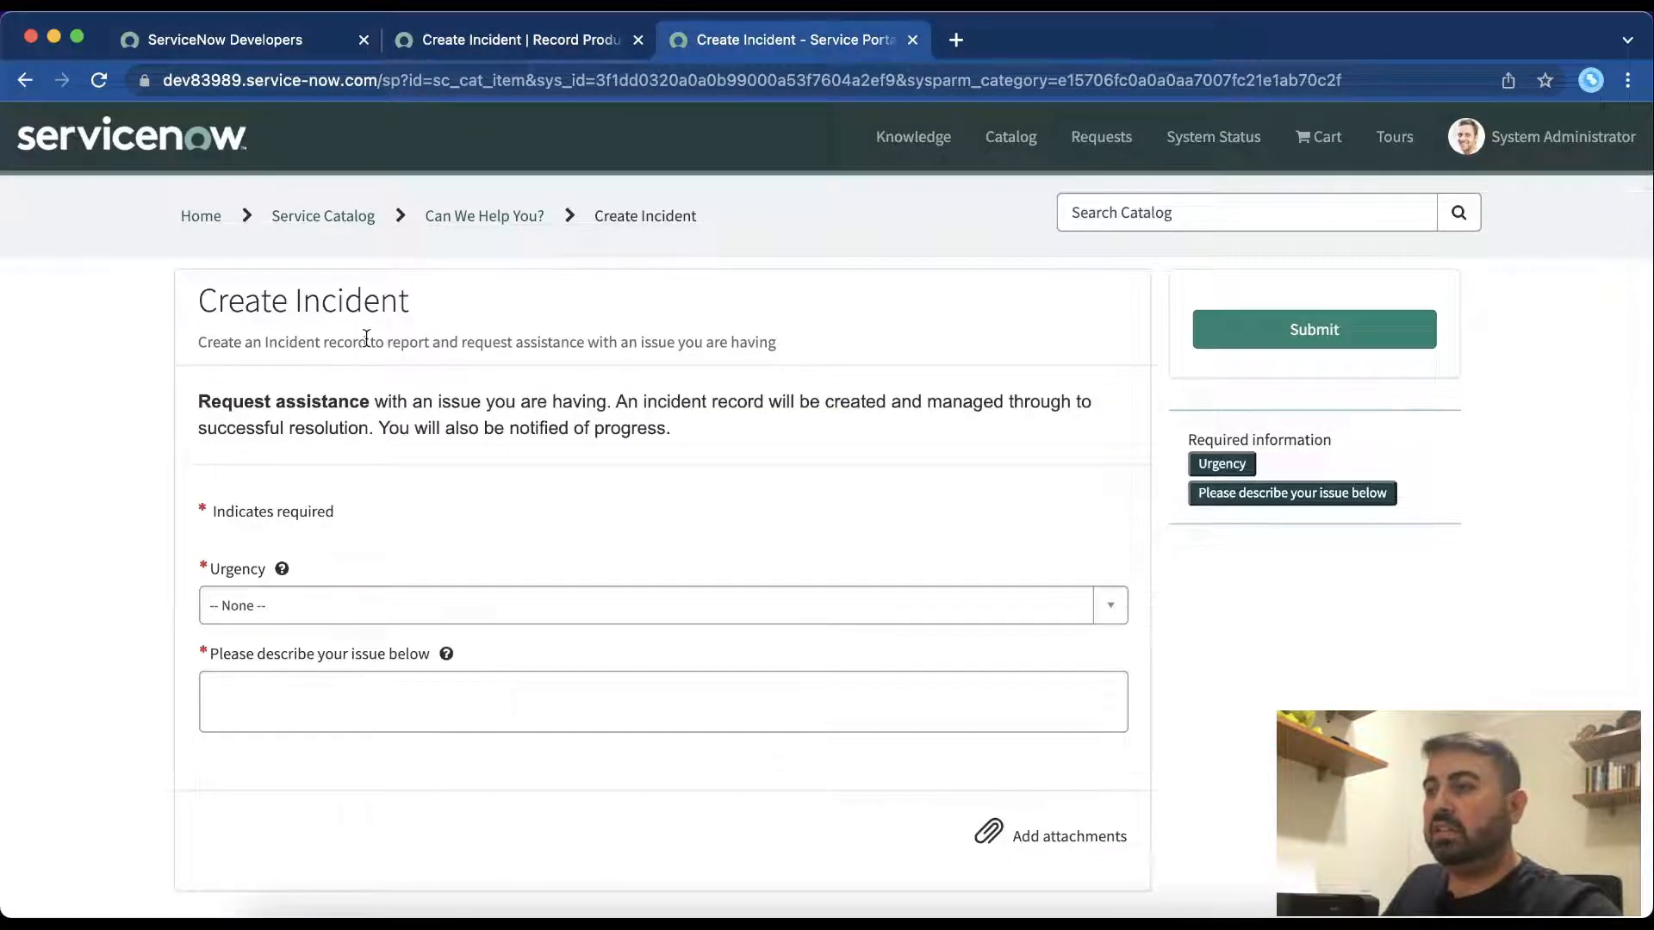
{"action": "left_click", "coordinate": [1013, 143]}
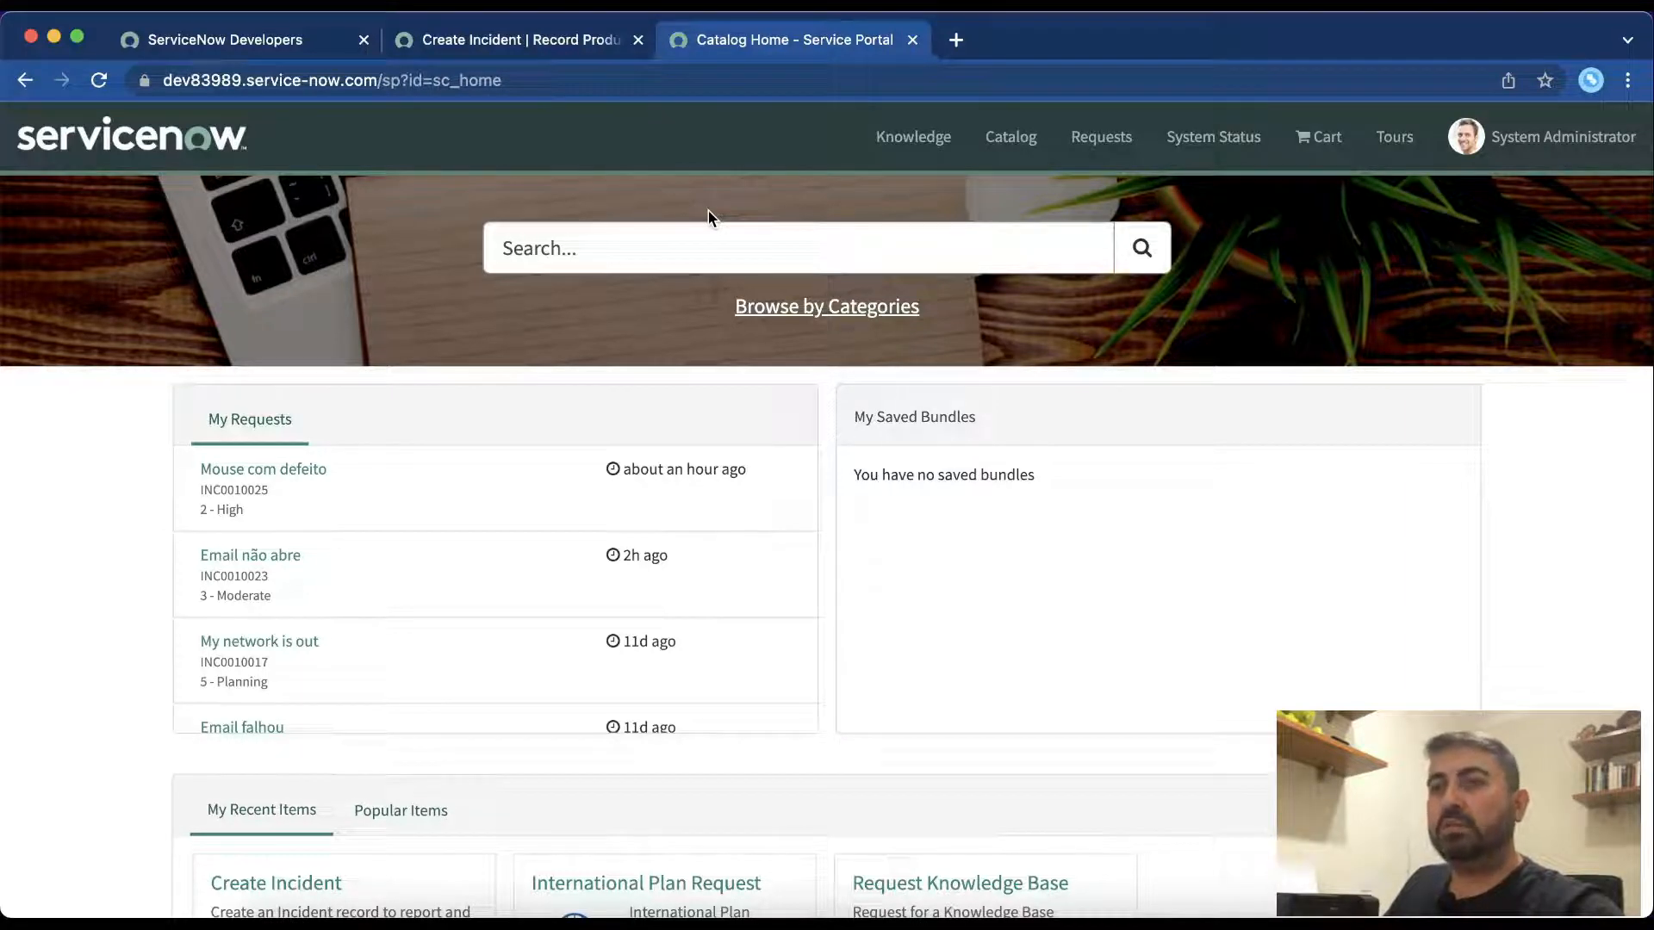
{"action": "left_click", "coordinate": [25, 80]}
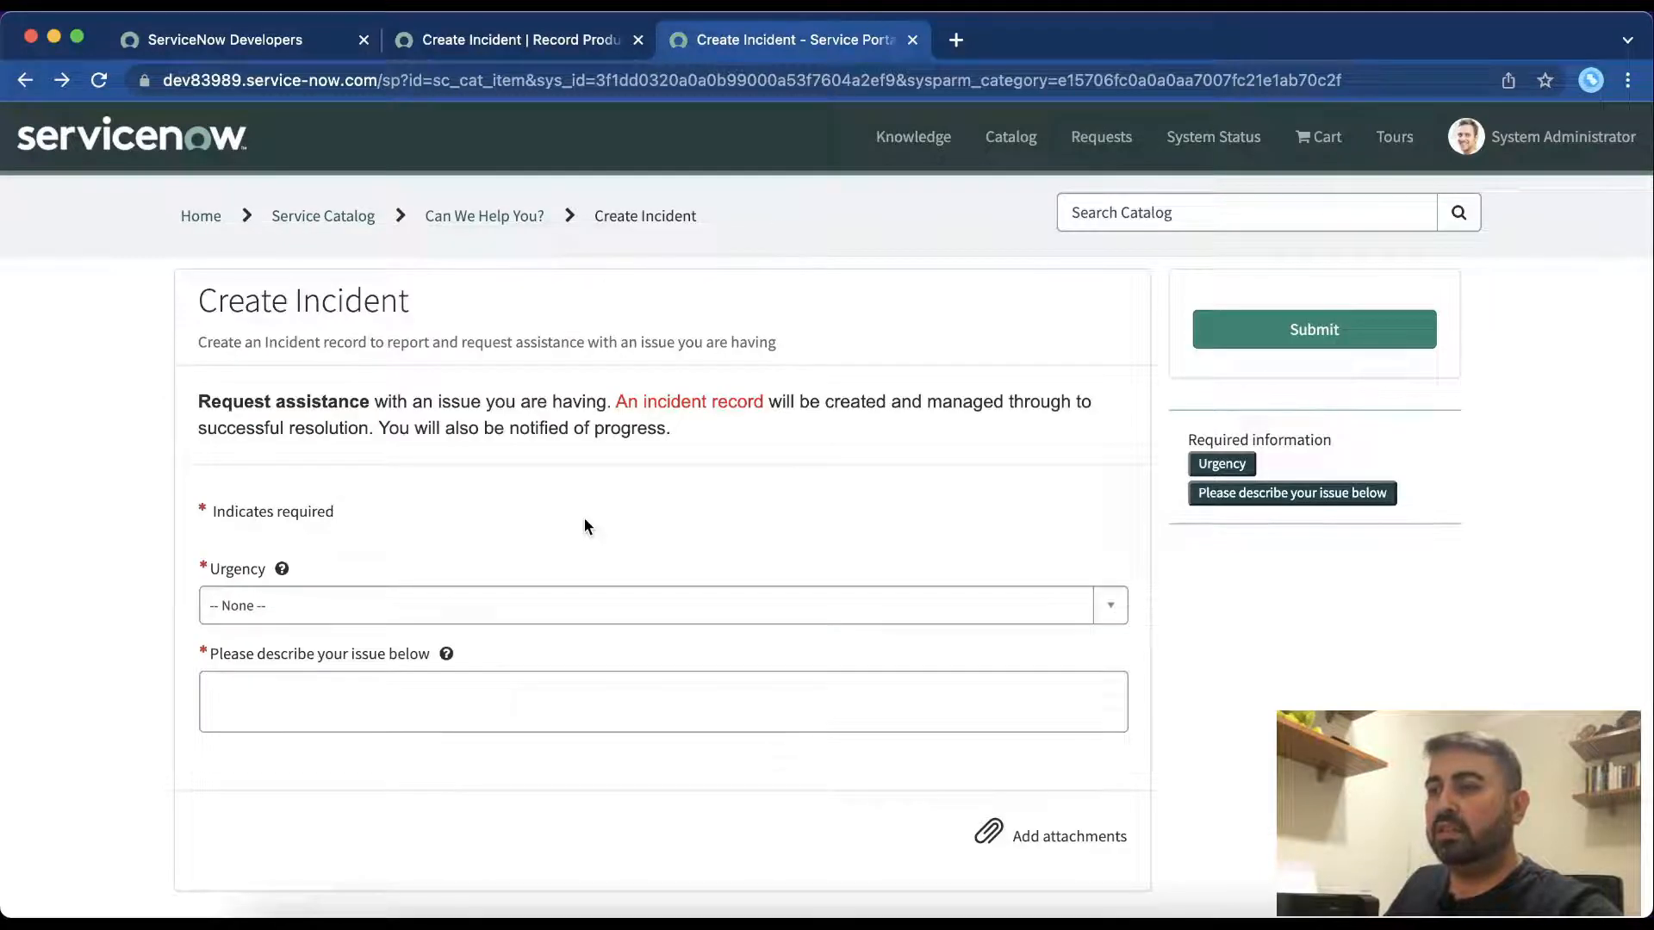
Step: Examine the Create Incident record producer's script, especially the line that sets the caller variable from gs.getUserID()
{"action": "key", "text": "ctrl+shift+Tab"}
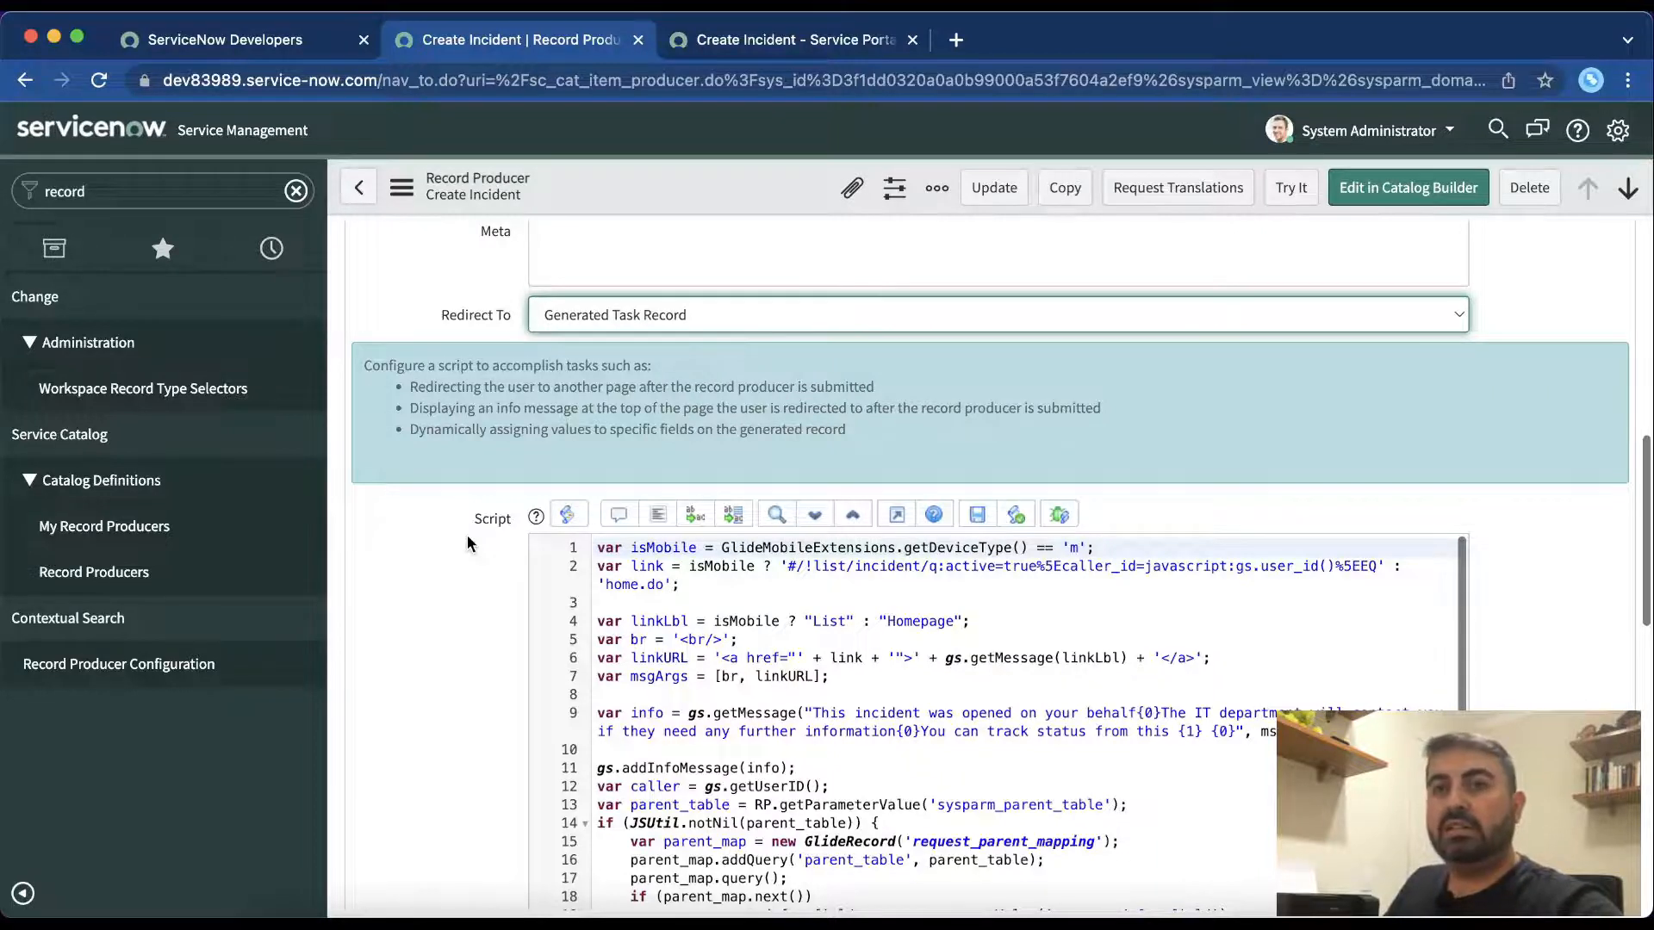
{"action": "scroll", "coordinate": [467, 535], "scroll_direction": "down", "scroll_amount": 3}
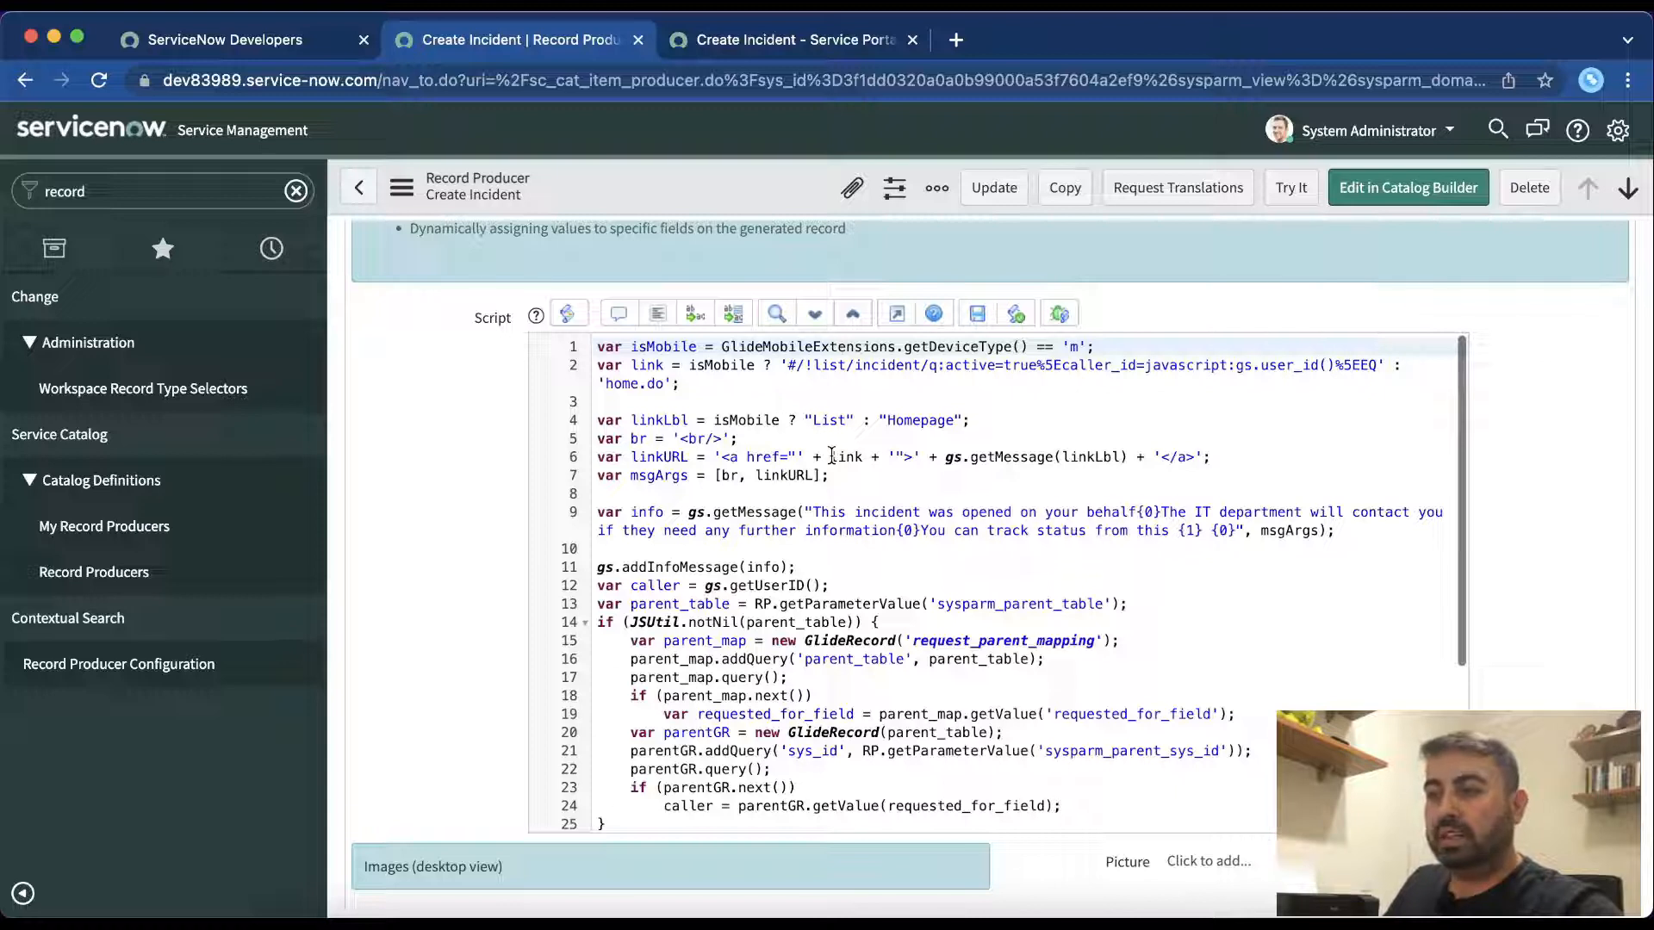
{"action": "left_click", "coordinate": [521, 36]}
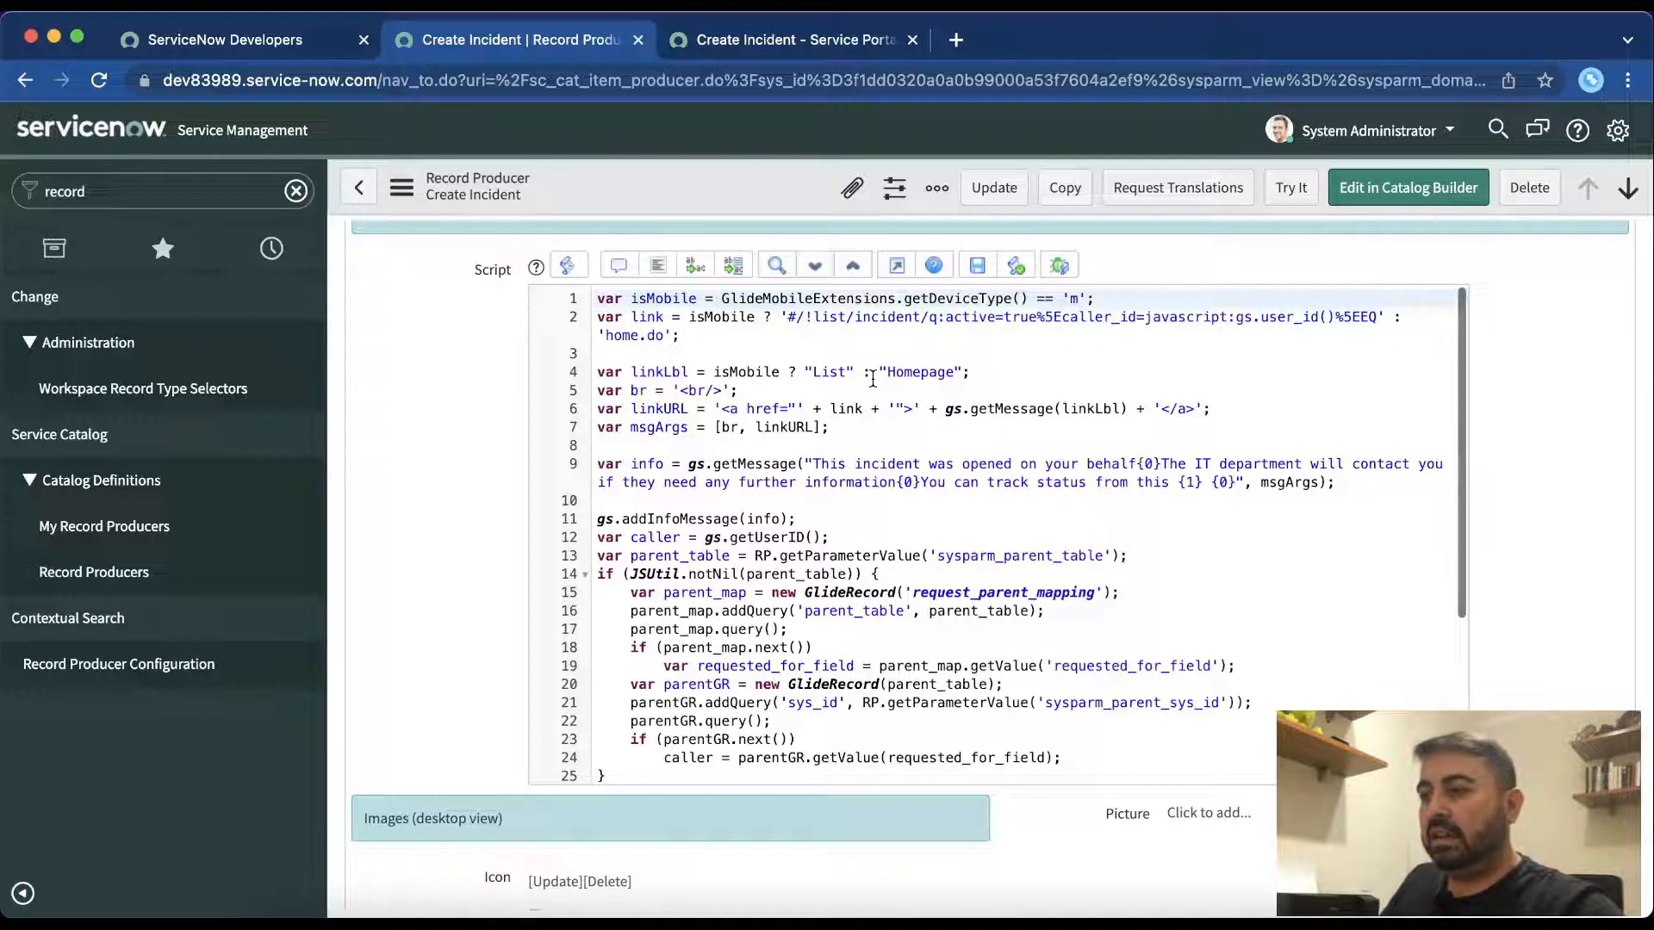
{"action": "scroll", "coordinate": [689, 409], "scroll_direction": "down", "scroll_amount": 3}
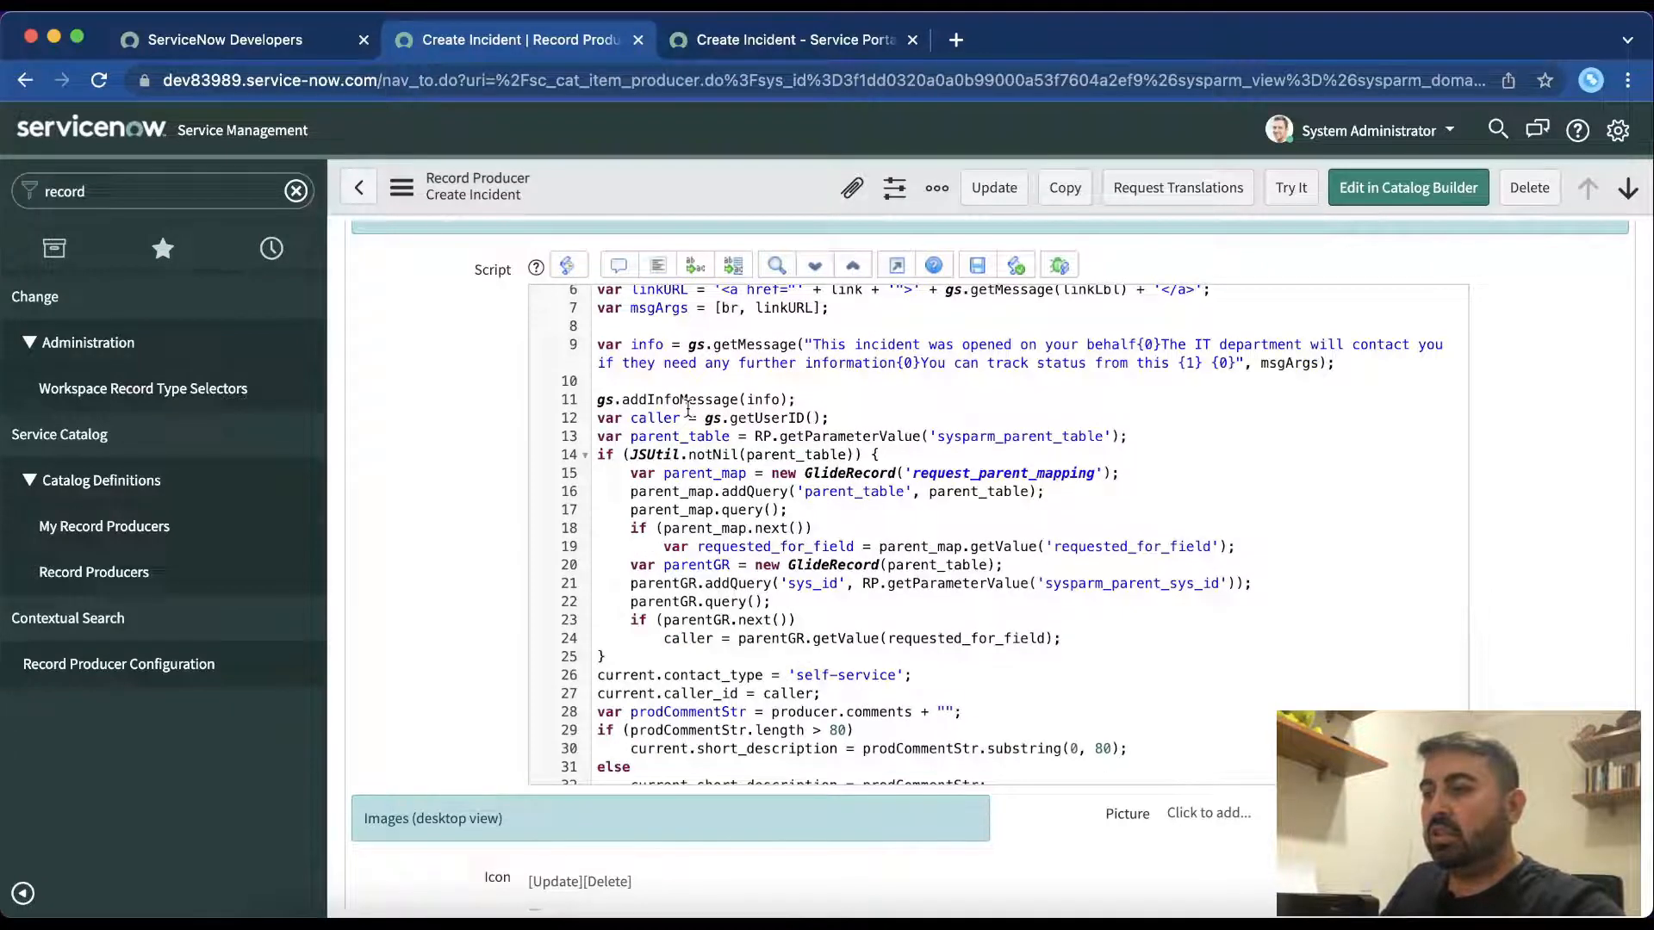
{"action": "left_click_drag", "start_coordinate": [701, 418], "coordinate": [867, 420]}
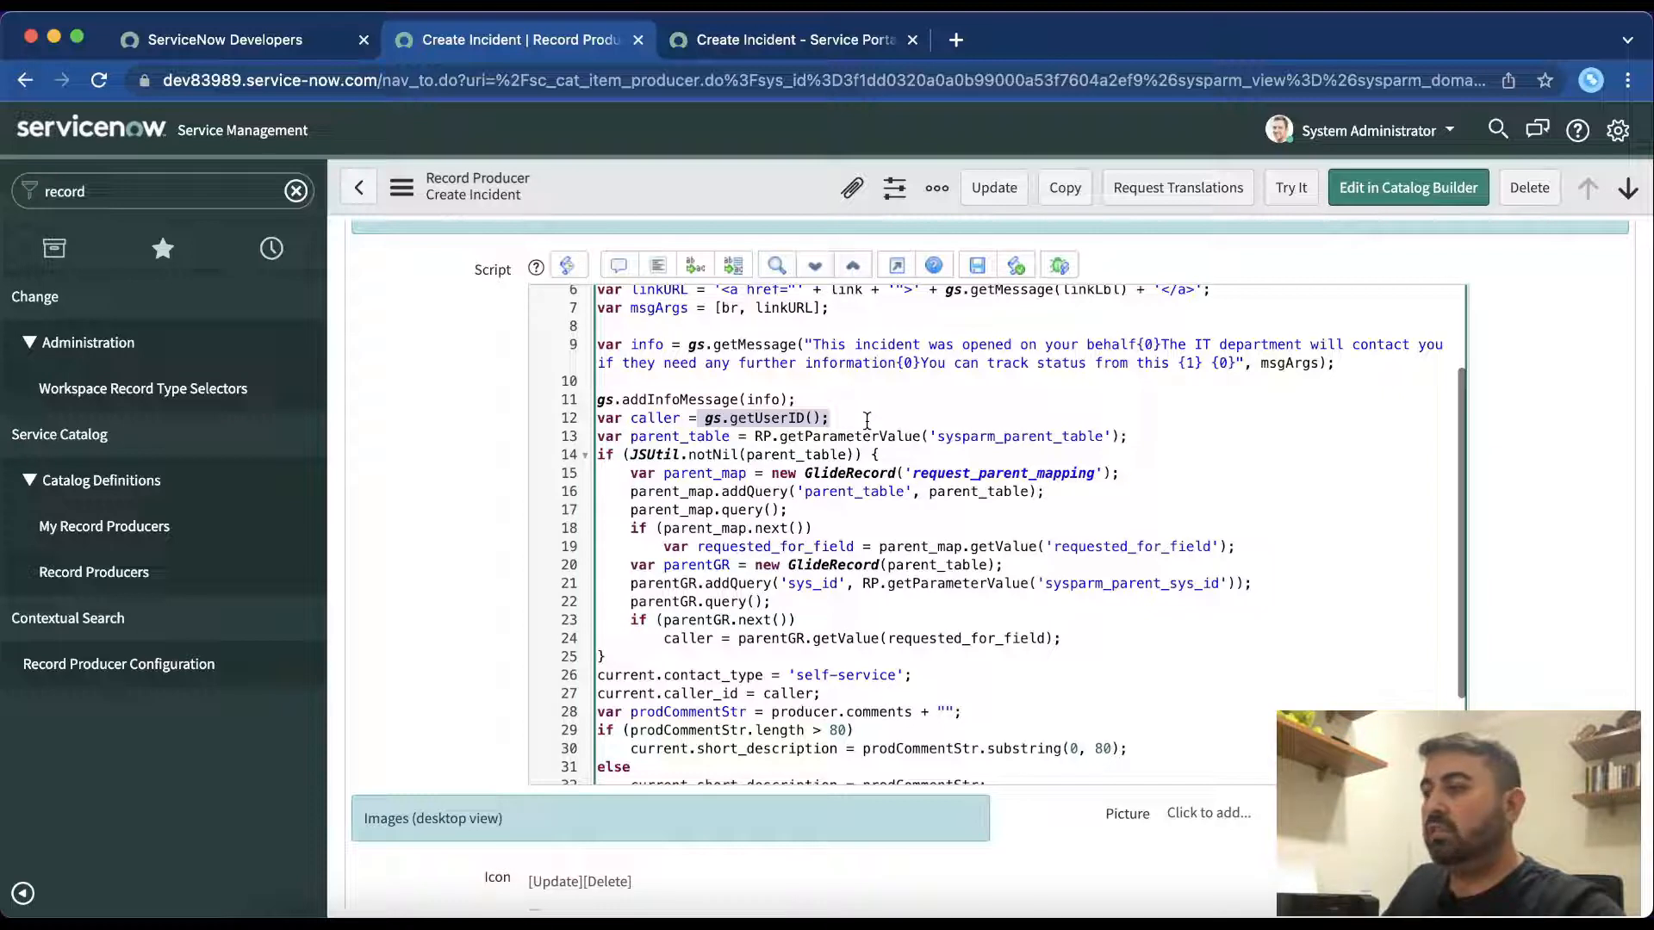
{"action": "left_click", "coordinate": [867, 420]}
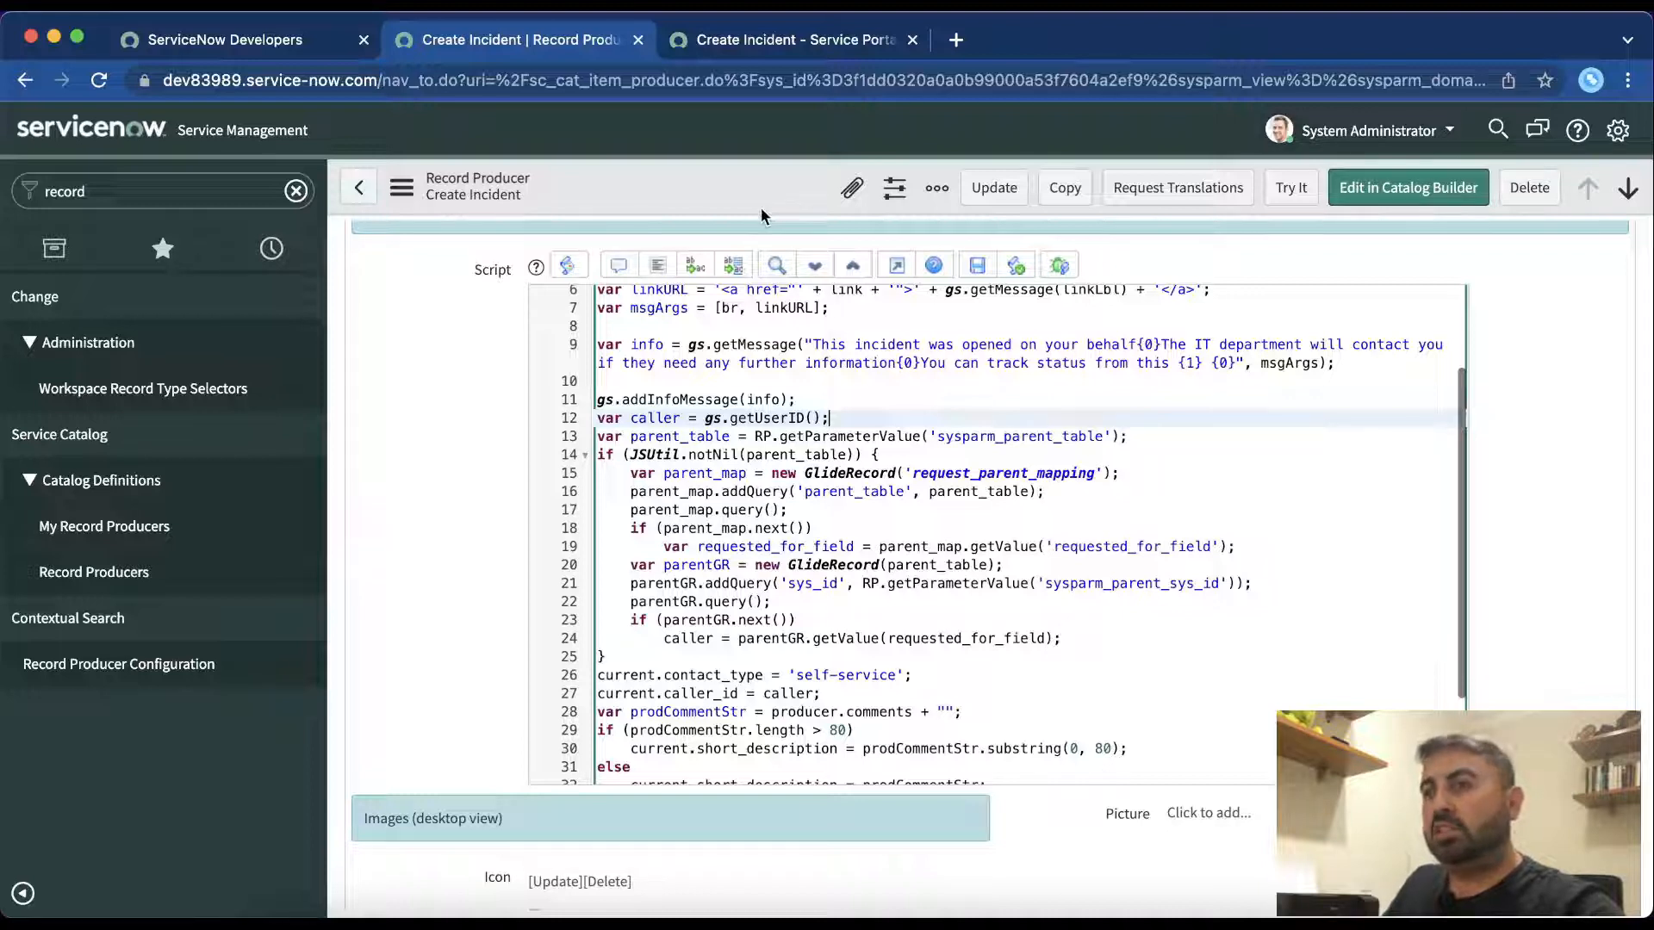
{"action": "key", "text": "ctrl+Tab"}
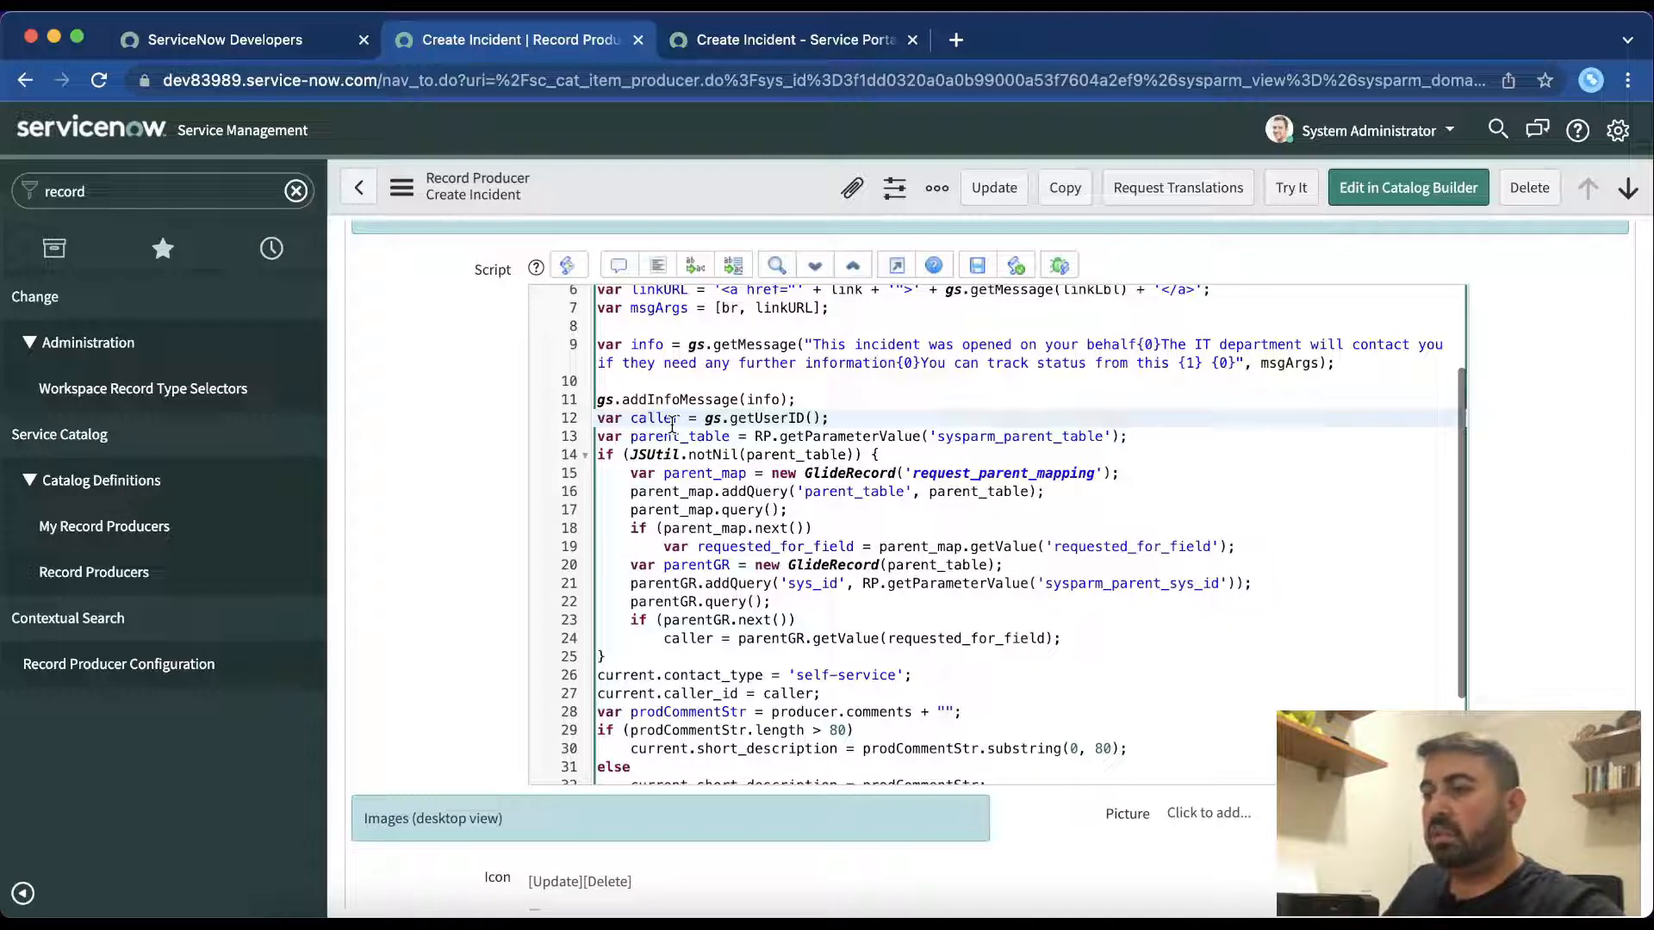
Step: Examine how the script assigns the caller variable to current.caller_id and sets current.contact_type
{"action": "left_click_drag", "start_coordinate": [705, 418], "coordinate": [831, 419]}
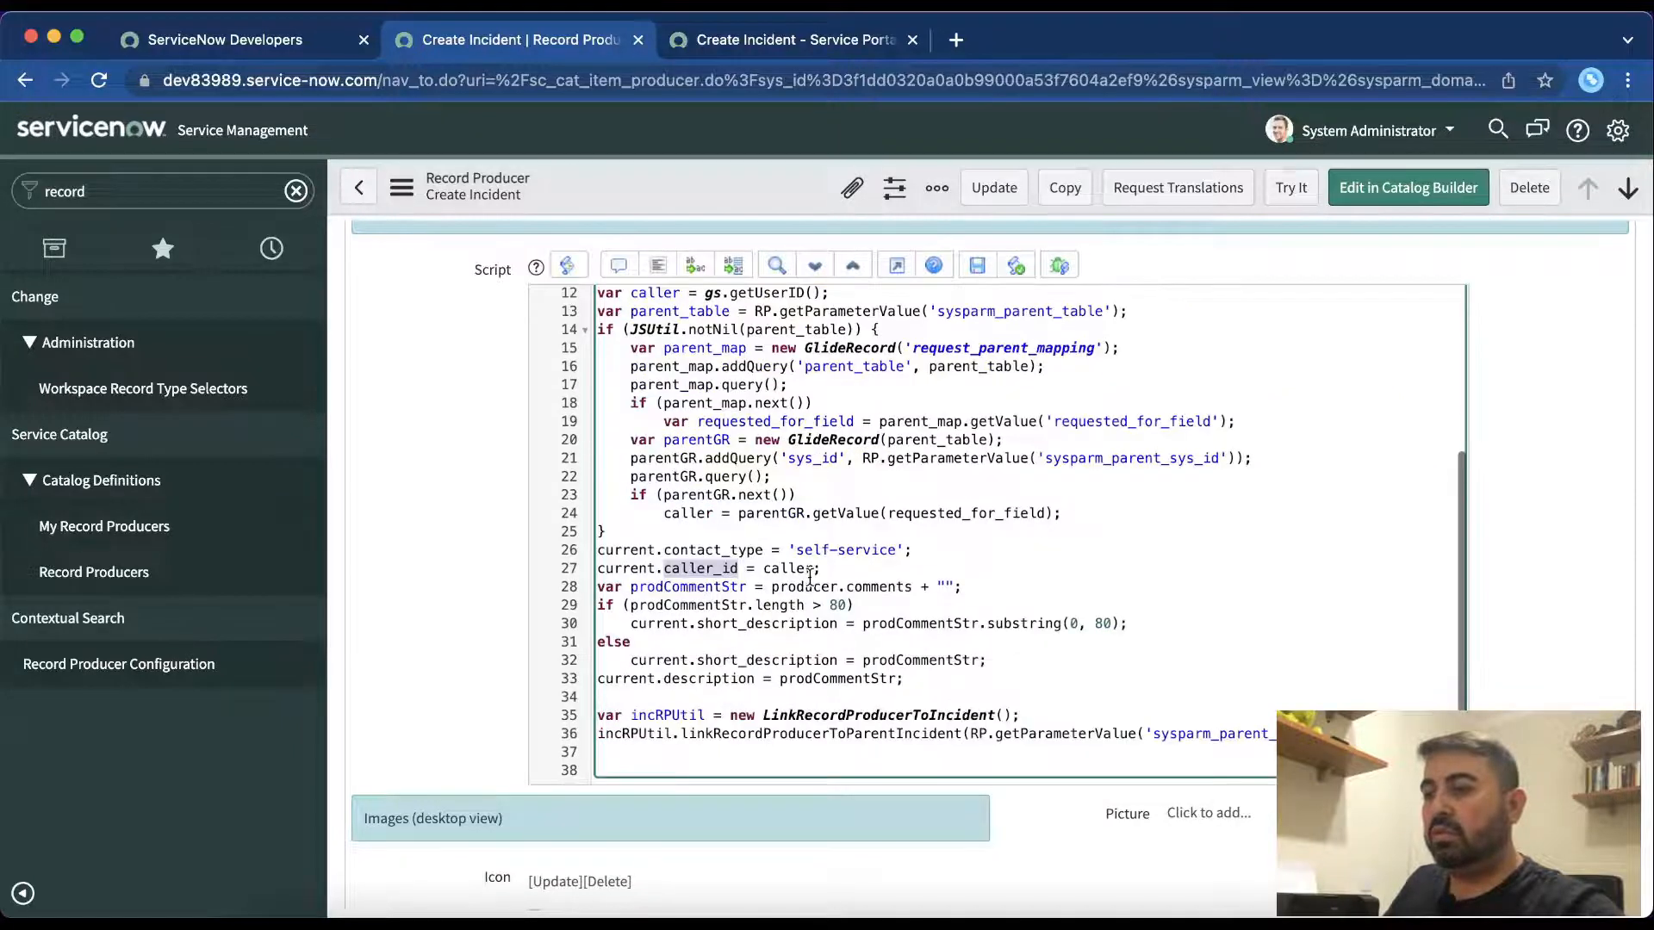
{"action": "left_click", "coordinate": [773, 567]}
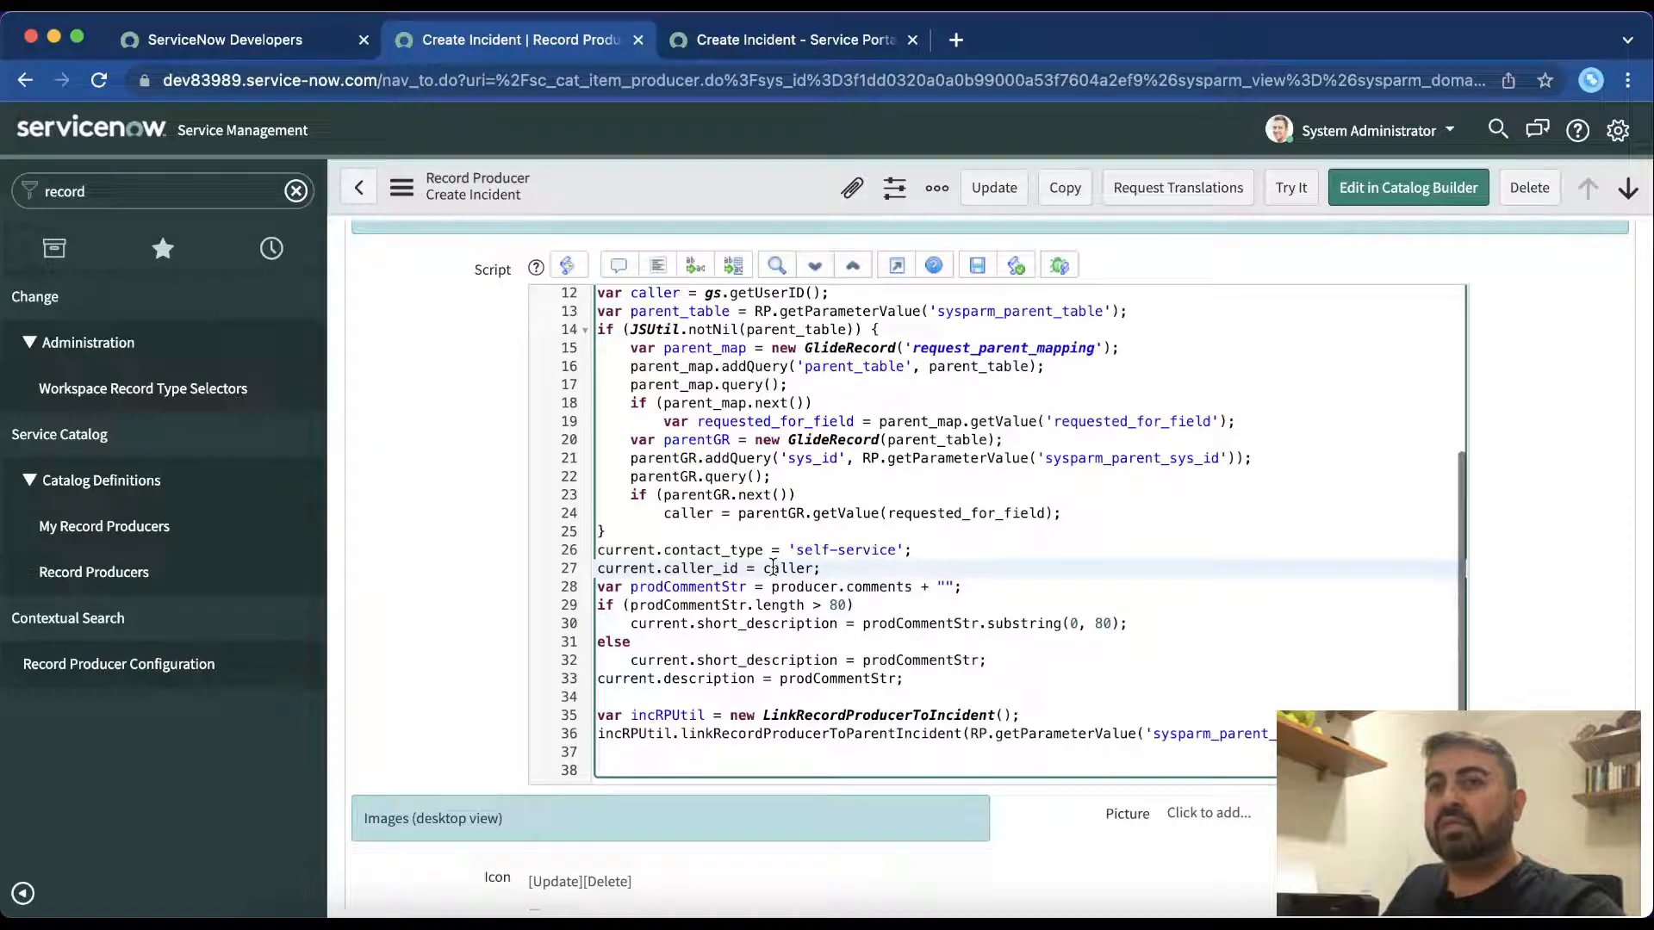
{"action": "double_click", "coordinate": [773, 567]}
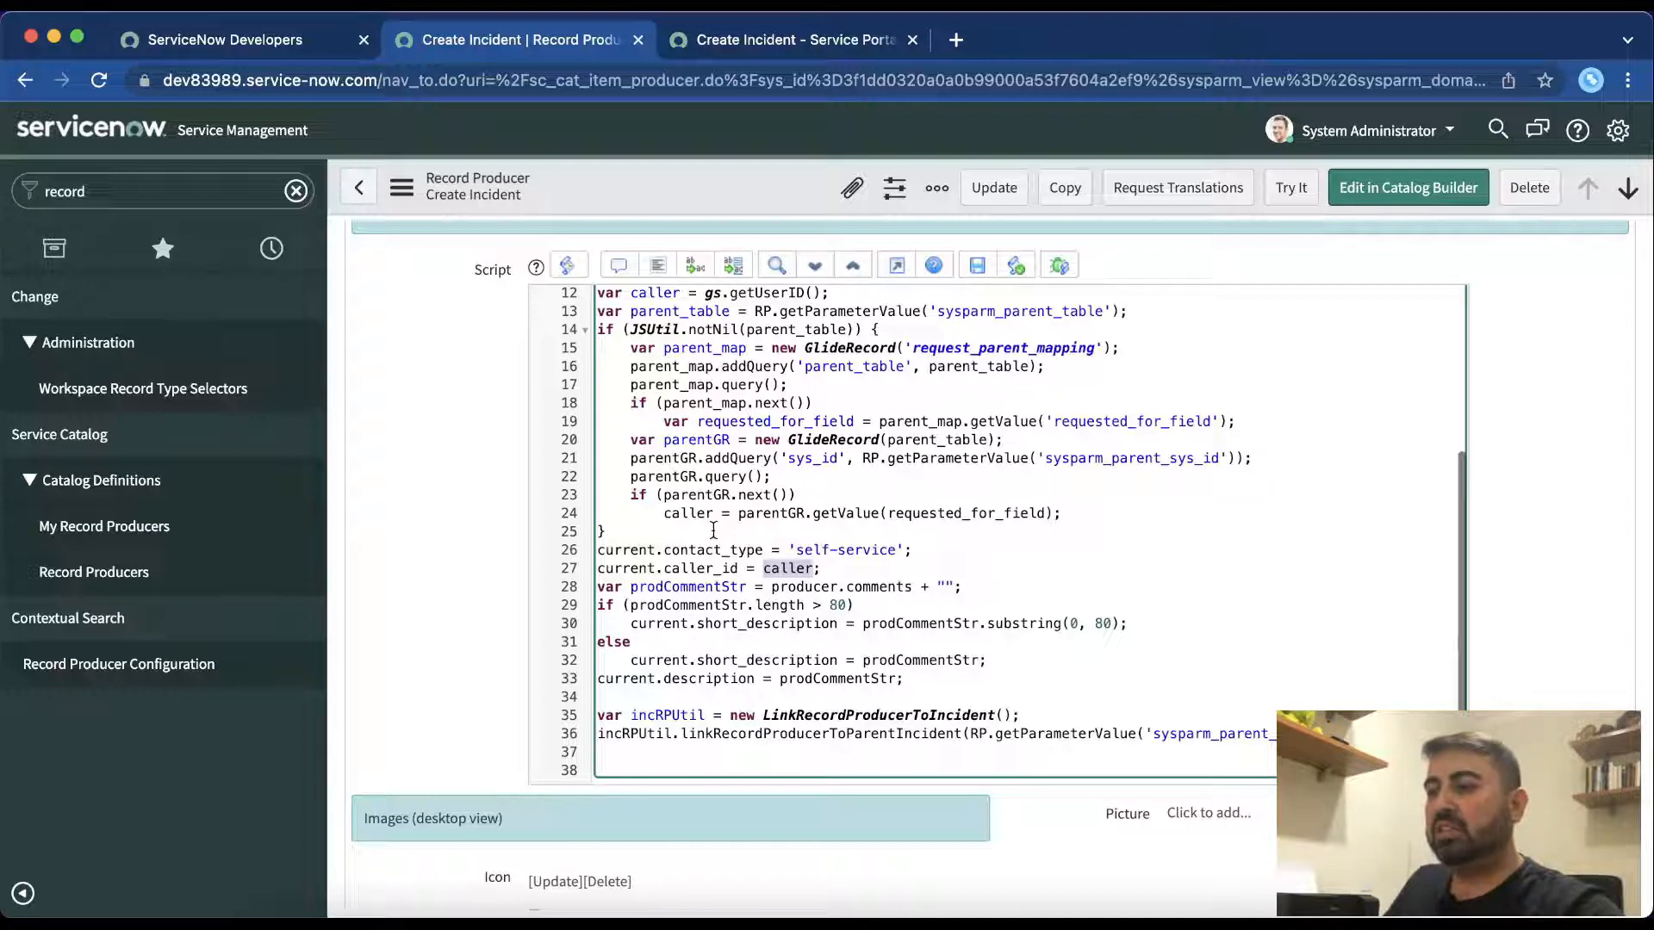
{"action": "left_click", "coordinate": [922, 549]}
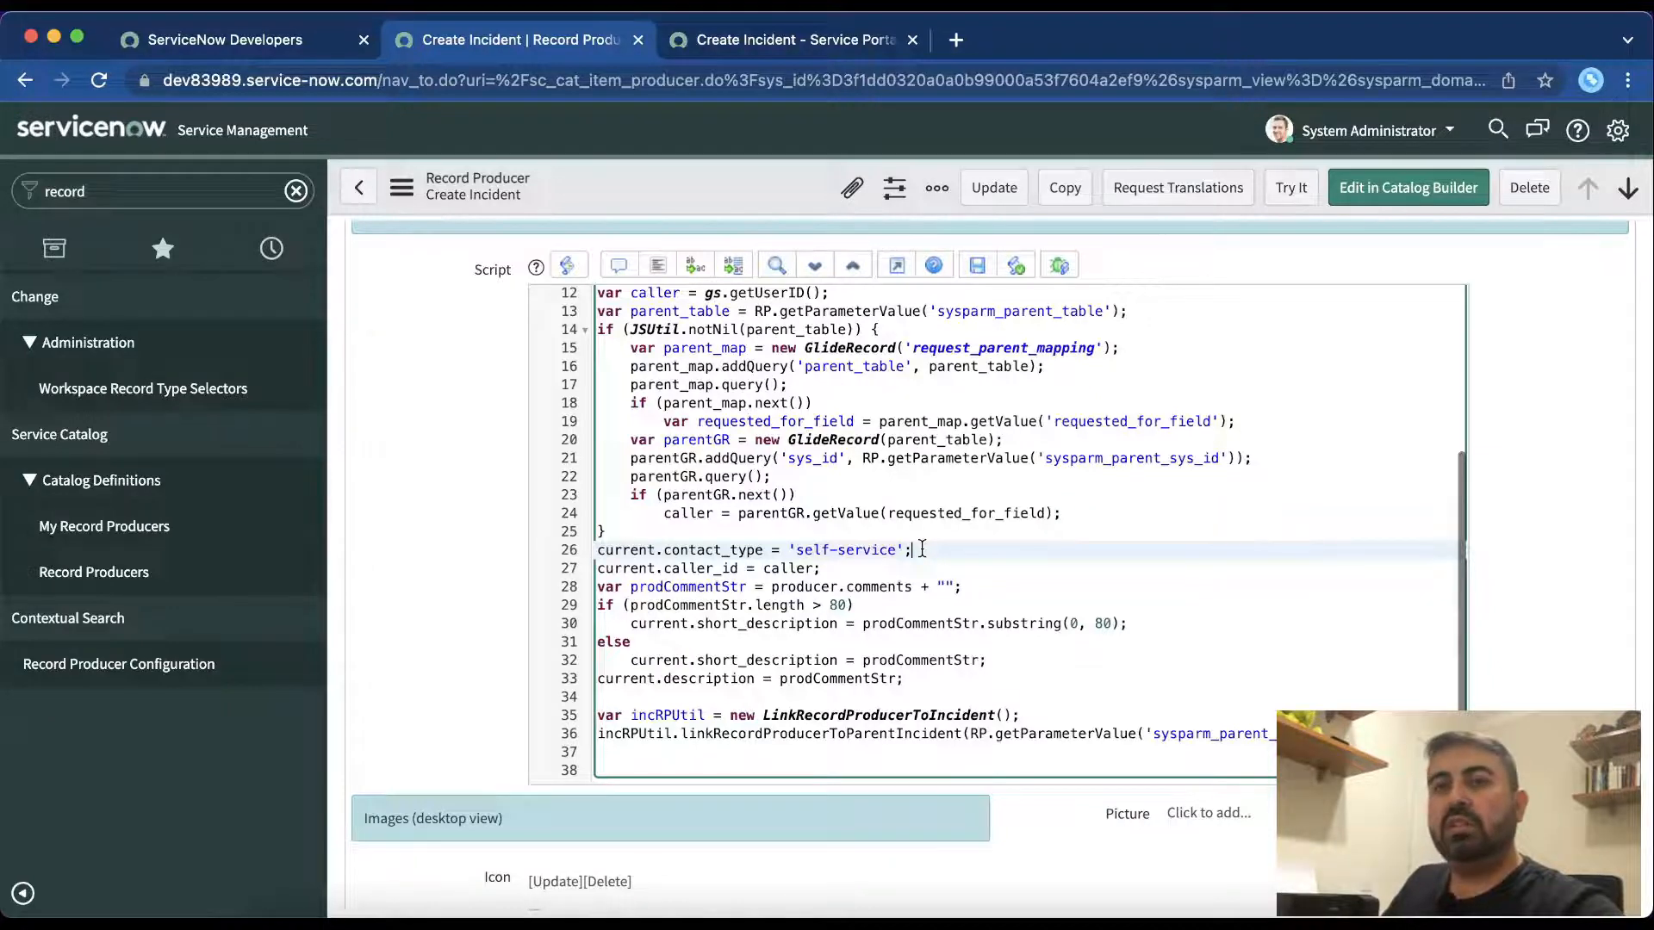
Step: Review the script's short description and description assignments, the image fields and the record producer's Variables related list
{"action": "scroll", "coordinate": [923, 560], "scroll_direction": "down", "scroll_amount": 1}
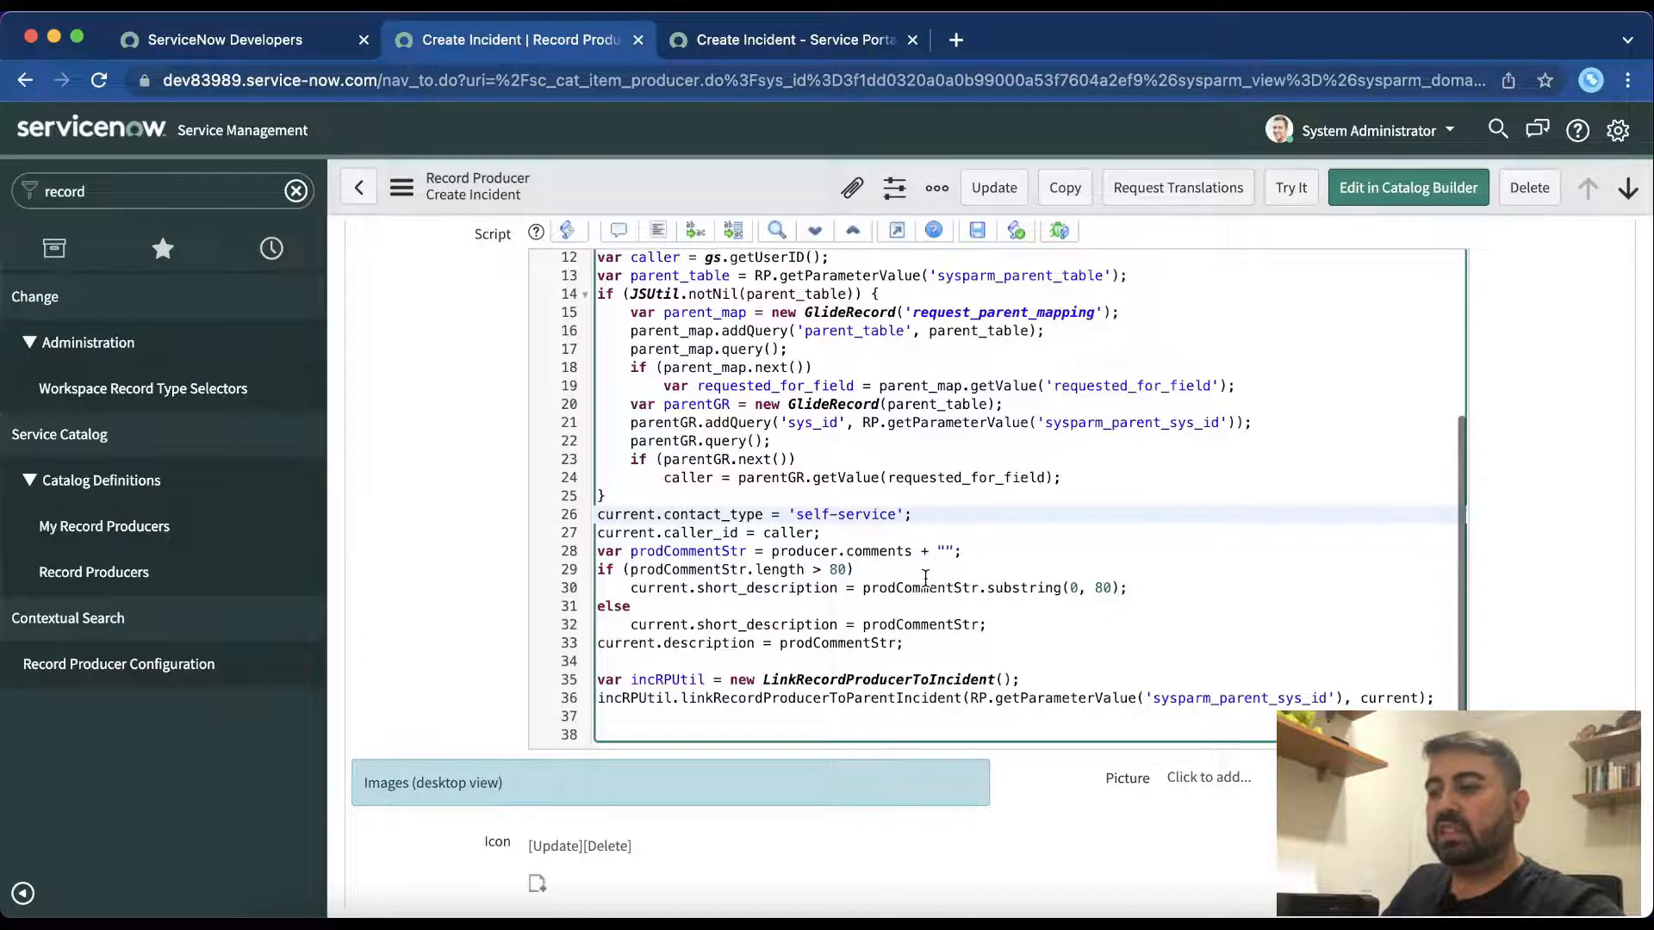
{"action": "scroll", "coordinate": [982, 319], "scroll_direction": "down", "scroll_amount": 1}
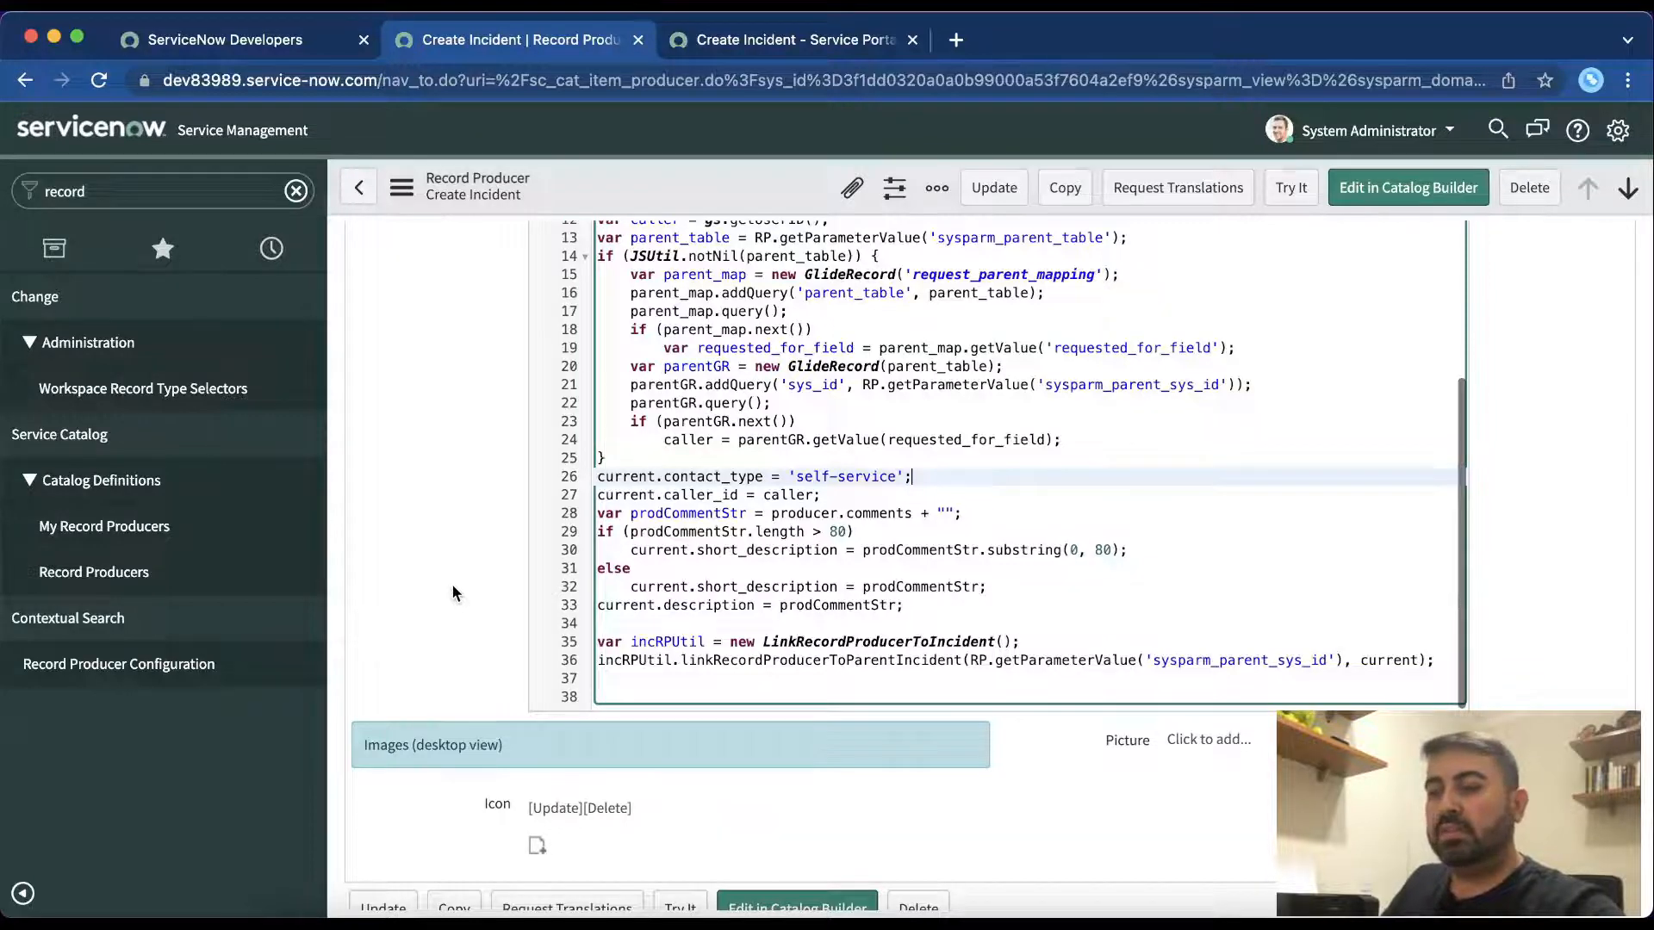
{"action": "scroll", "coordinate": [478, 711], "scroll_direction": "up", "scroll_amount": 2}
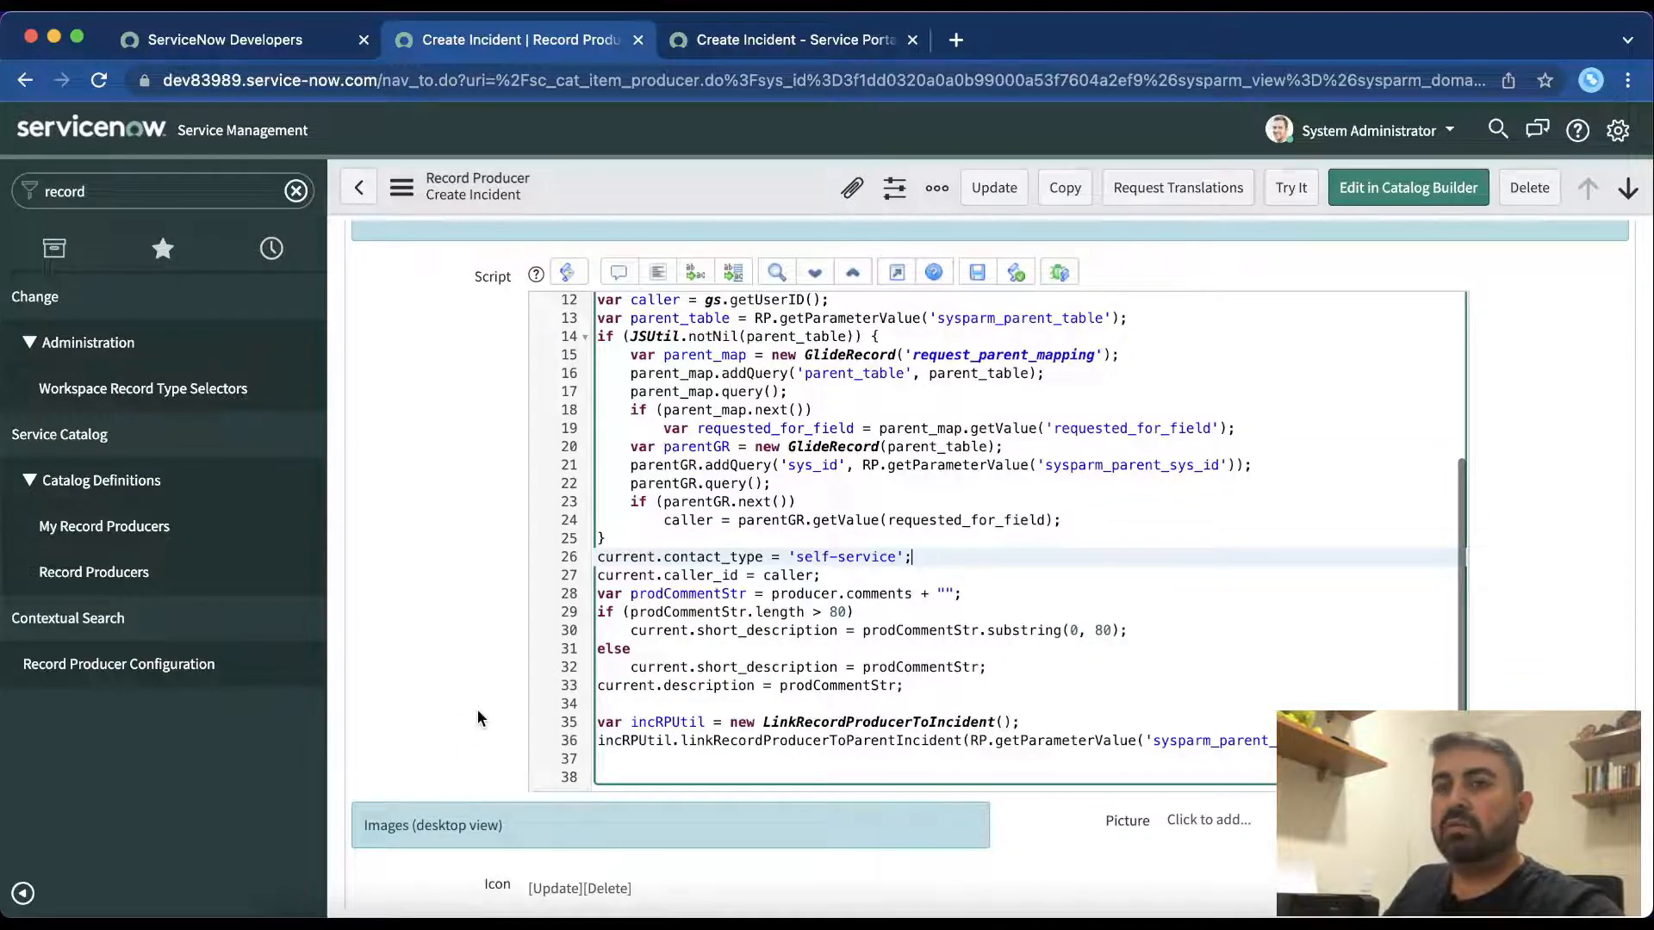
{"action": "scroll", "coordinate": [477, 710], "scroll_direction": "down", "scroll_amount": 2}
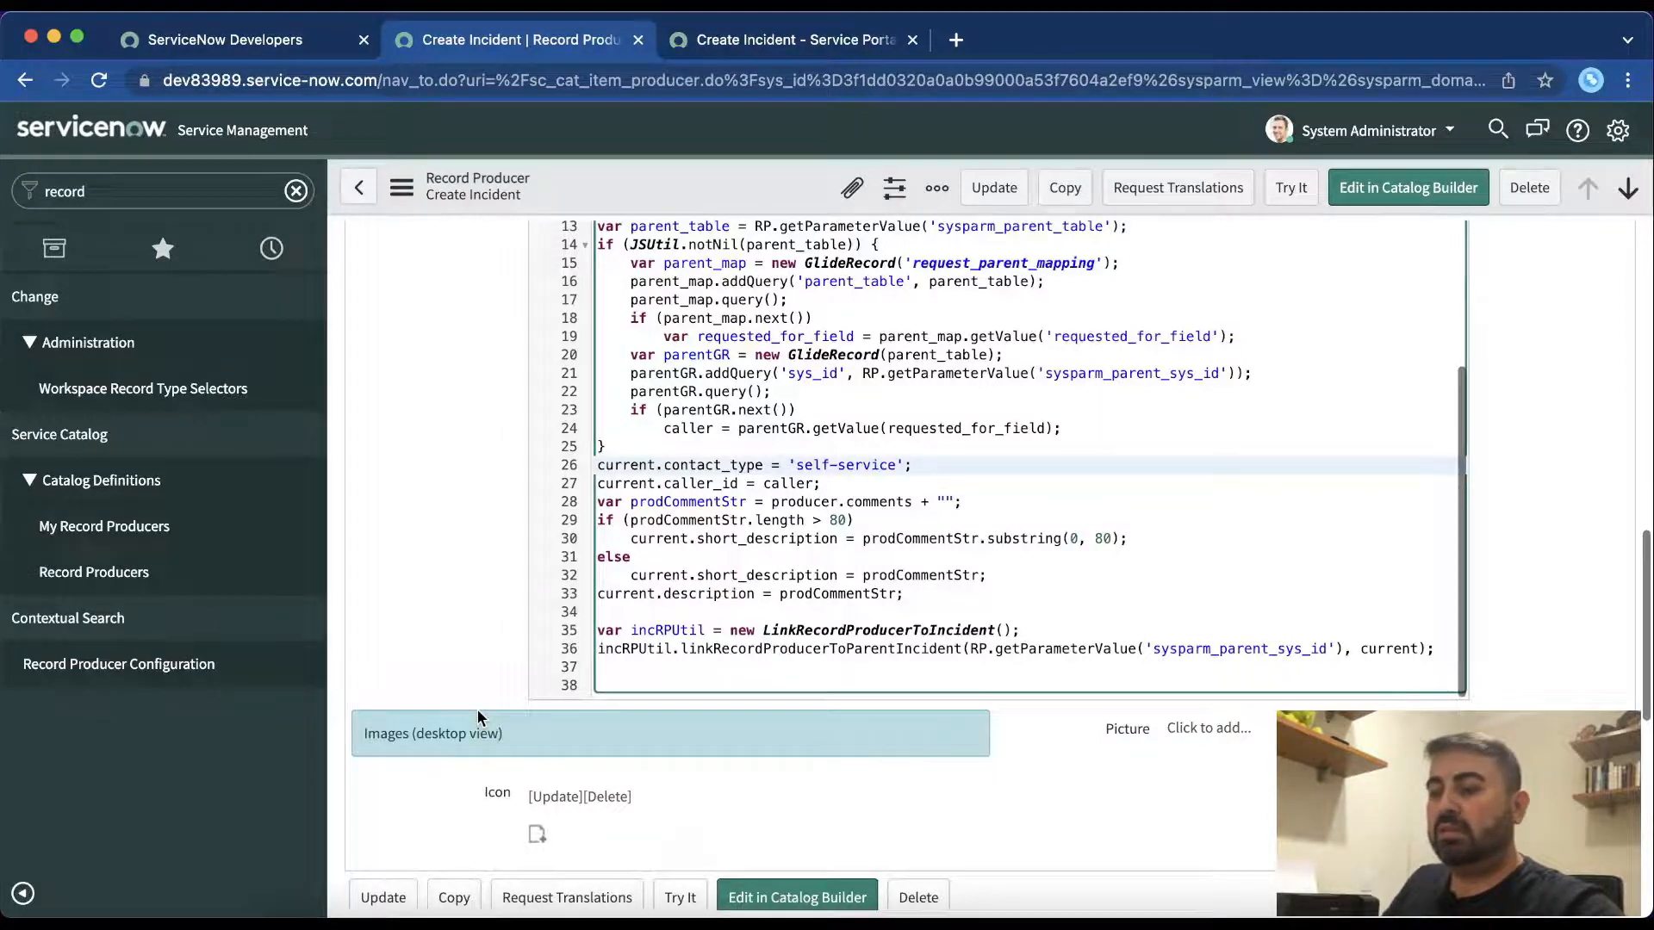
{"action": "scroll", "coordinate": [603, 654], "scroll_direction": "down", "scroll_amount": 5}
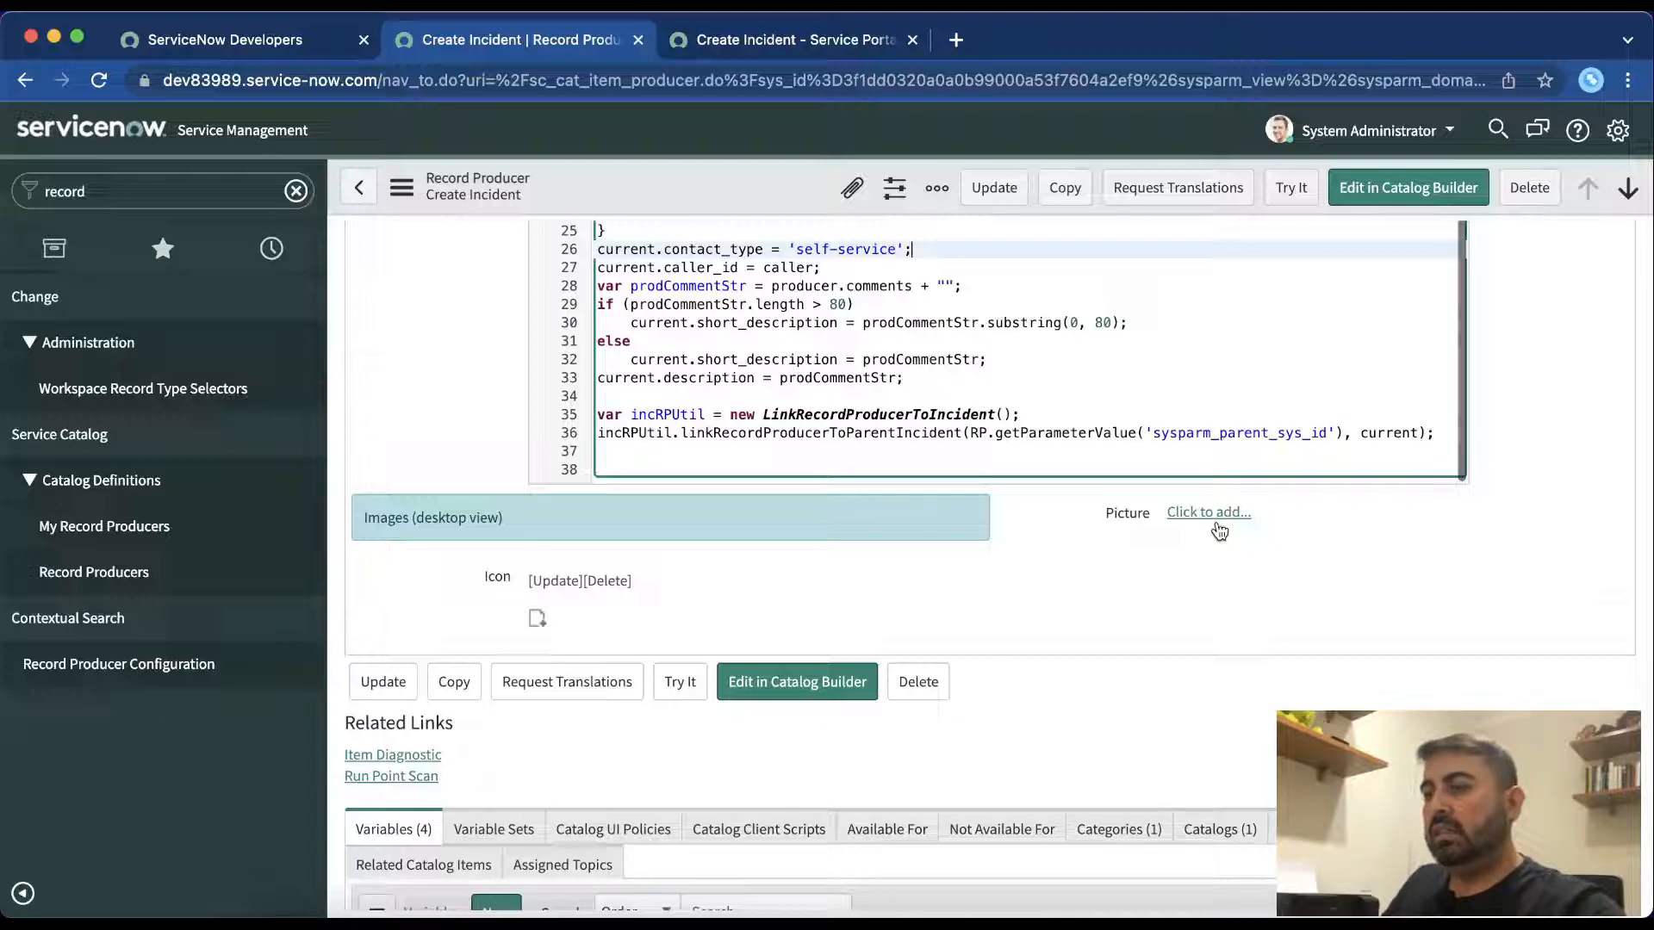
Step: Add a ladybug picture to the Create Incident record producer and review its Variables related list
{"action": "left_click", "coordinate": [1215, 523]}
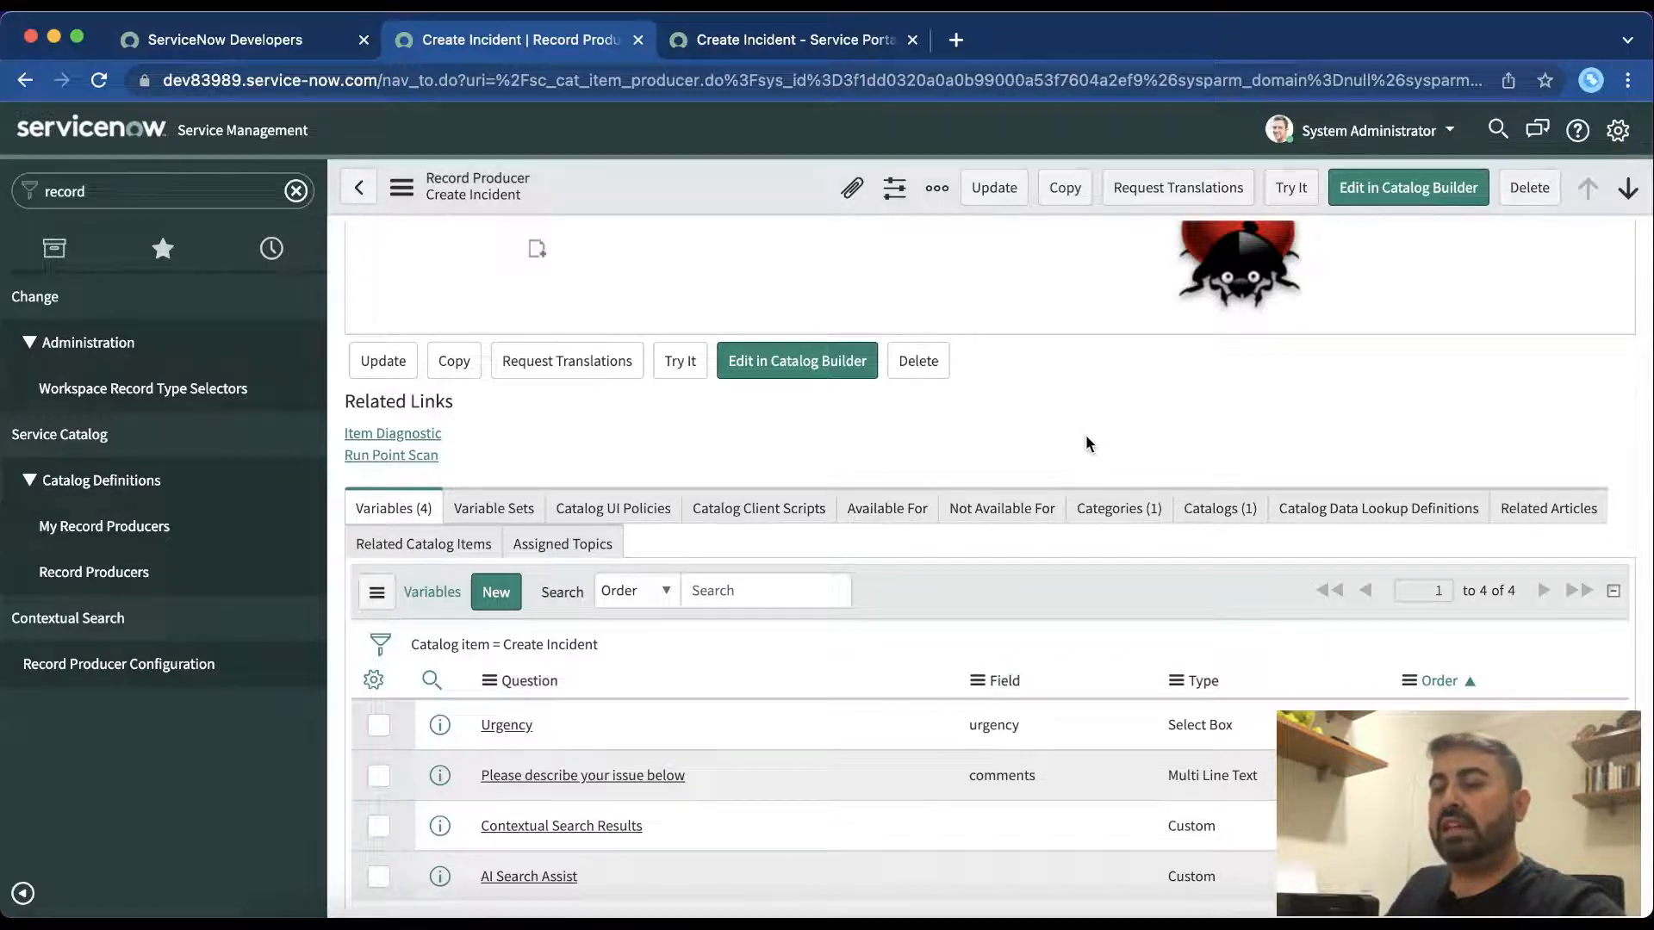
{"action": "scroll", "coordinate": [681, 331], "scroll_direction": "down", "scroll_amount": 3}
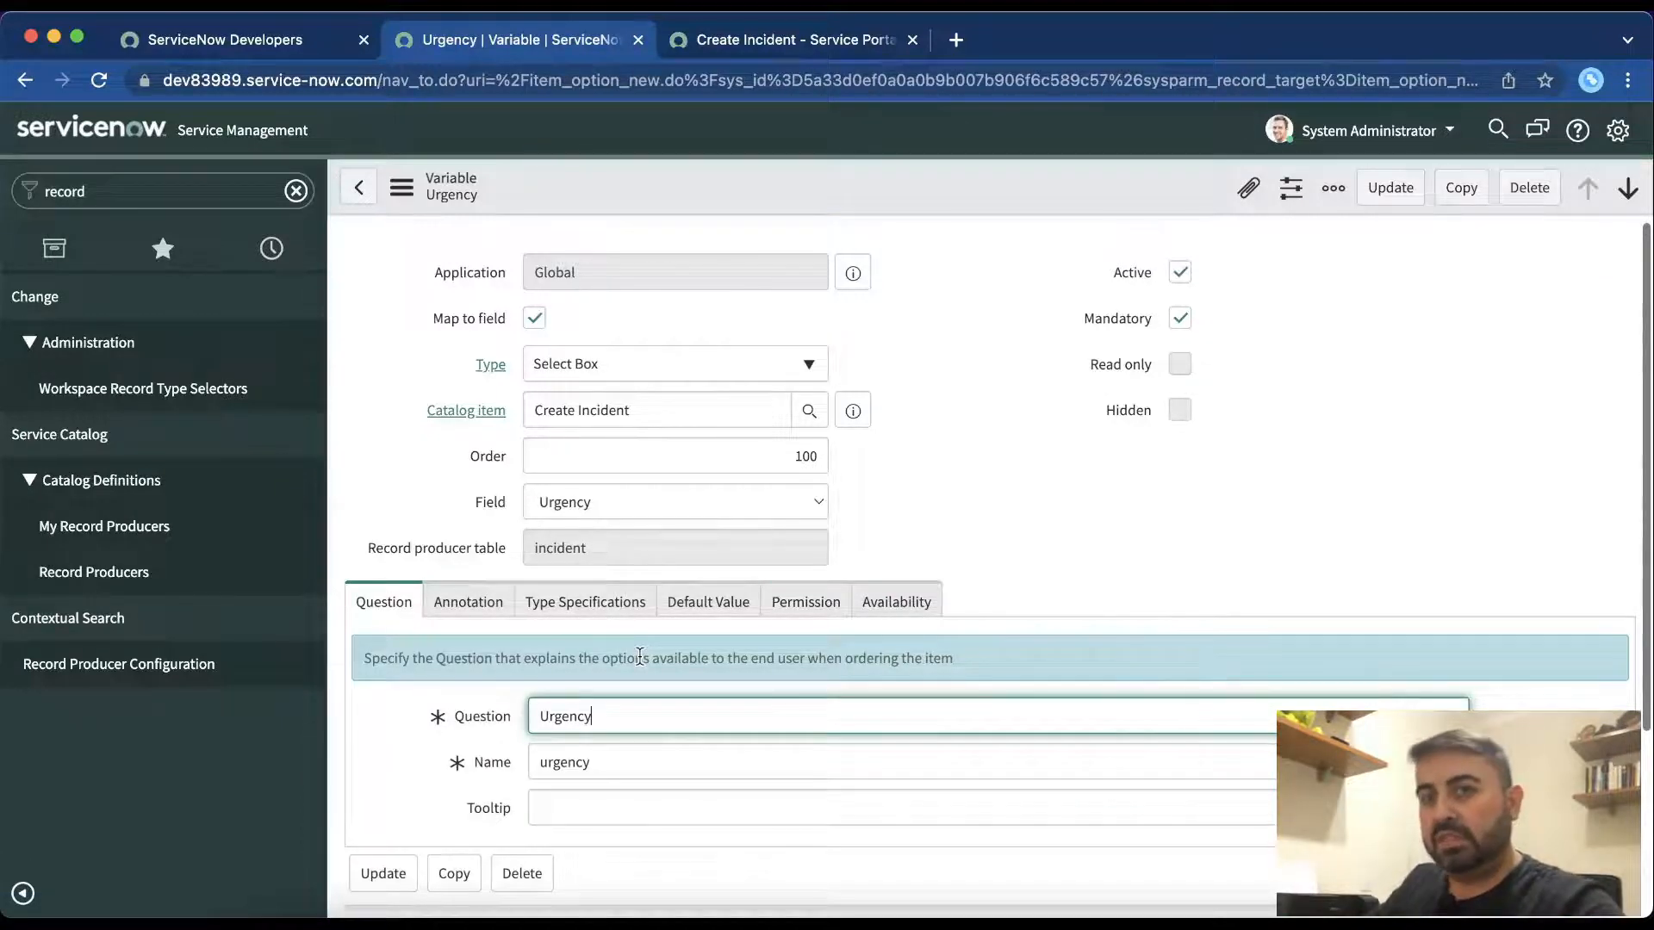
Step: Change the Urgency variable's question text to "Qual é sua urgência?" and review its annotation help text
{"action": "key", "text": "BackSpace"}
{"action": "key", "text": "BackSpace"}
{"action": "key", "text": "BackSpace"}
{"action": "key", "text": "BackSpace"}
{"action": "key", "text": "BackSpace"}
{"action": "key", "text": "BackSpace"}
{"action": "key", "text": "BackSpace"}
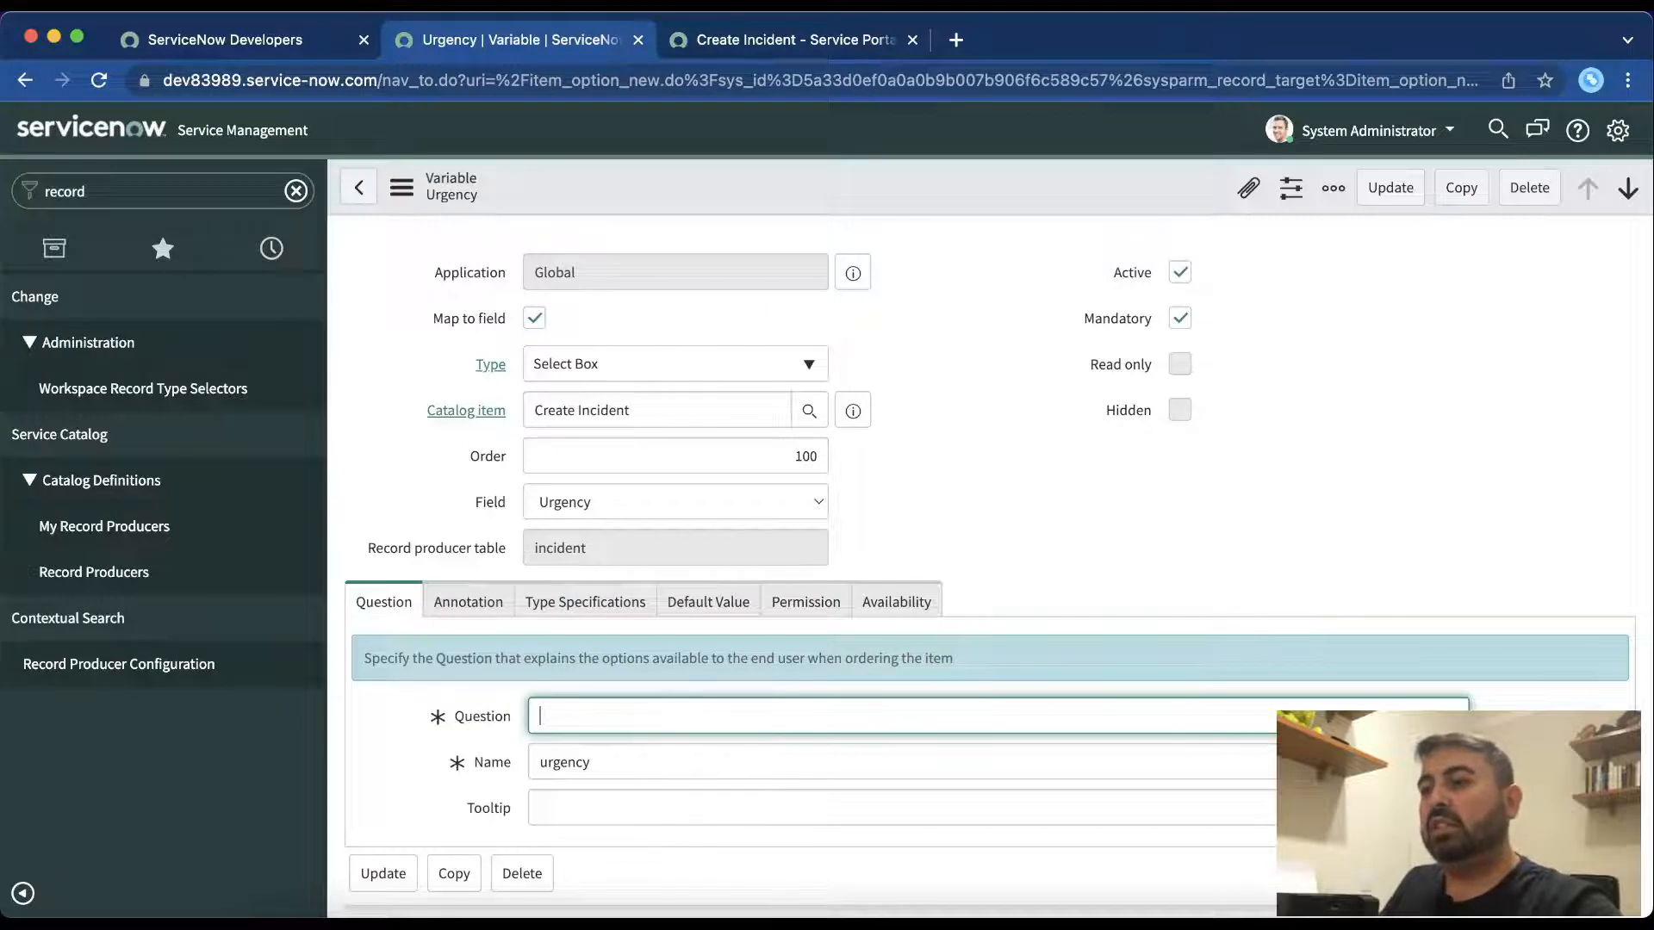
{"action": "type", "text": "Qual é sua urgência?"}
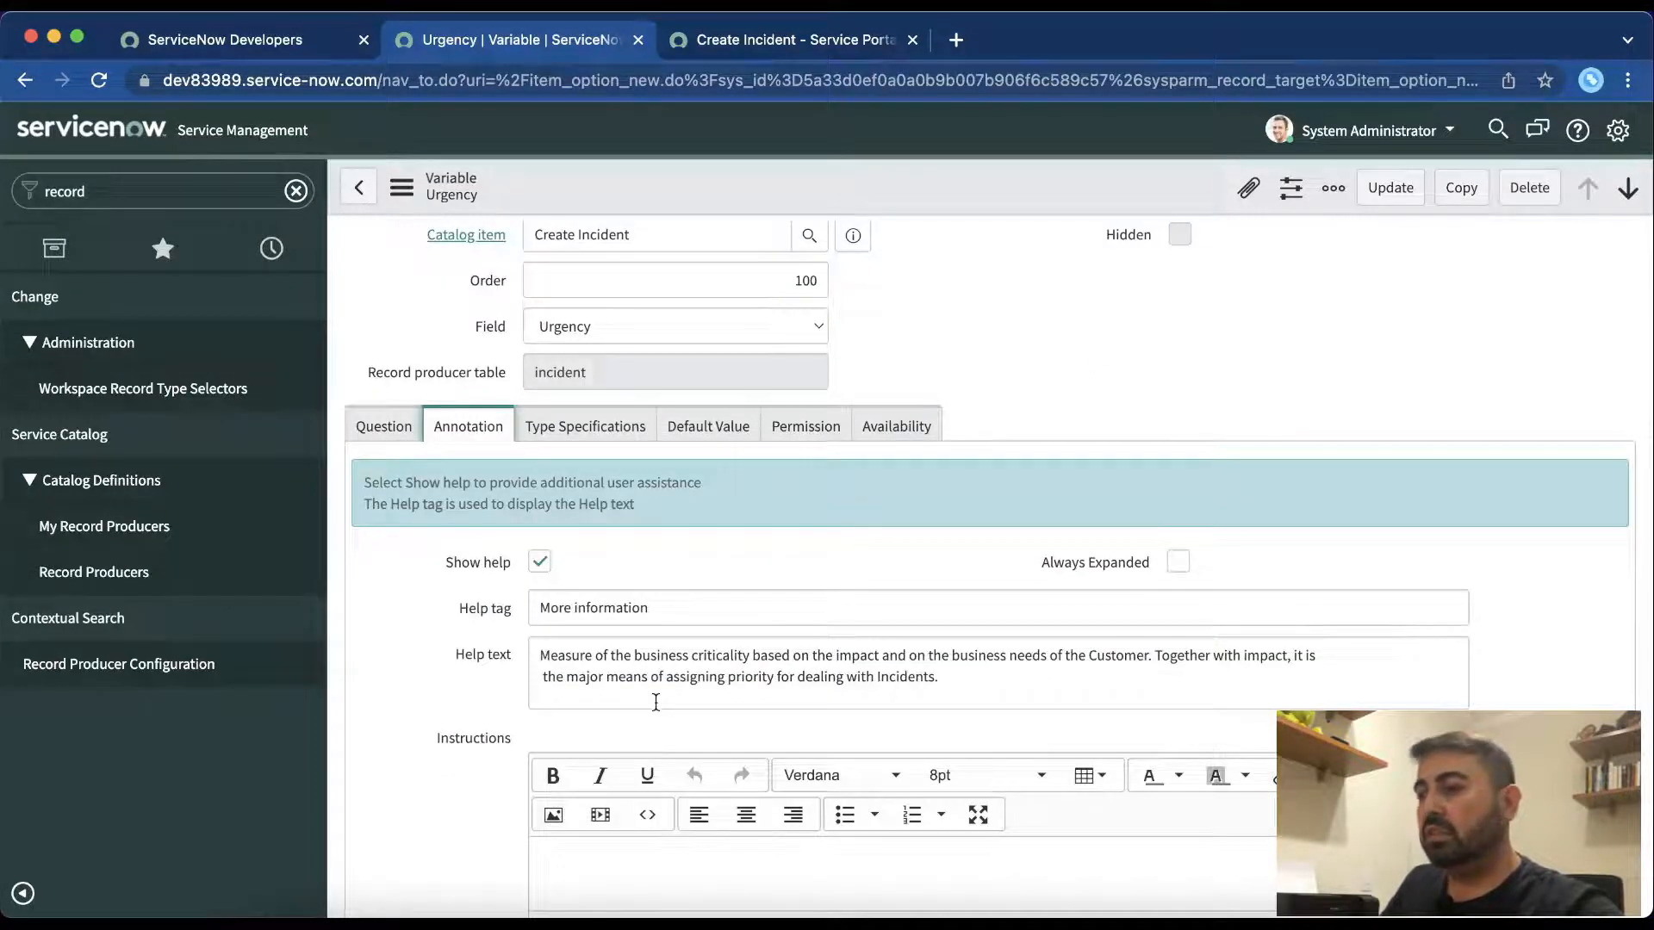
{"action": "scroll", "coordinate": [431, 466], "scroll_direction": "up", "scroll_amount": 3}
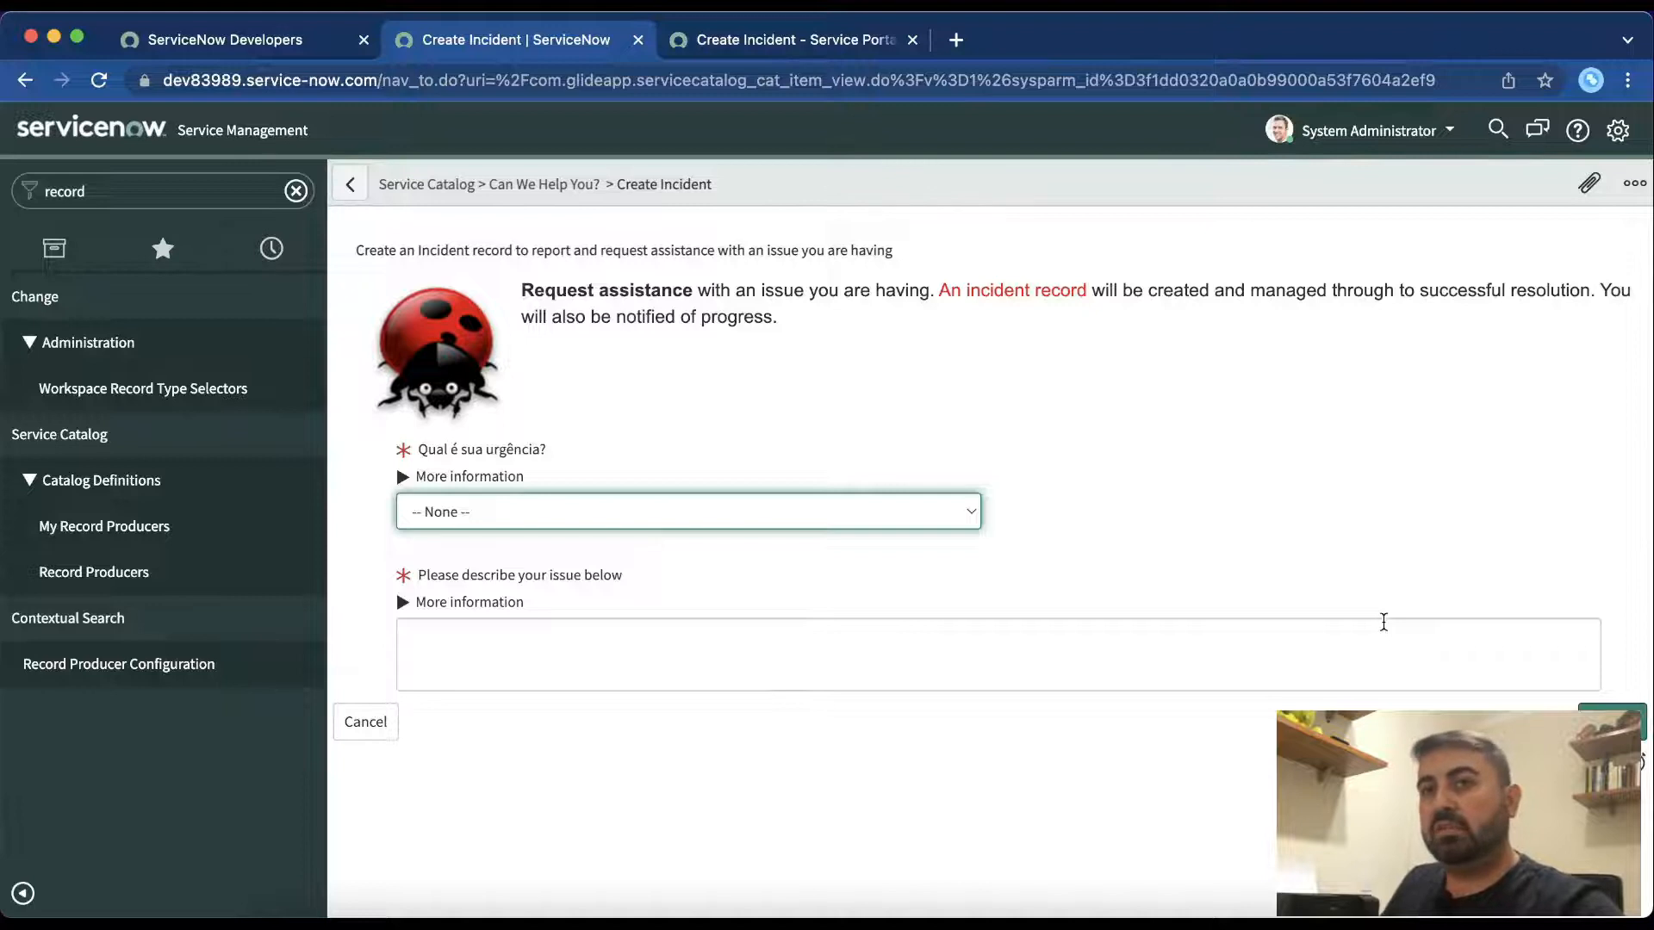
Step: Return to the Create Incident record producer, open it in Catalog Builder and compare its item details with the portal form
{"action": "left_click", "coordinate": [354, 188]}
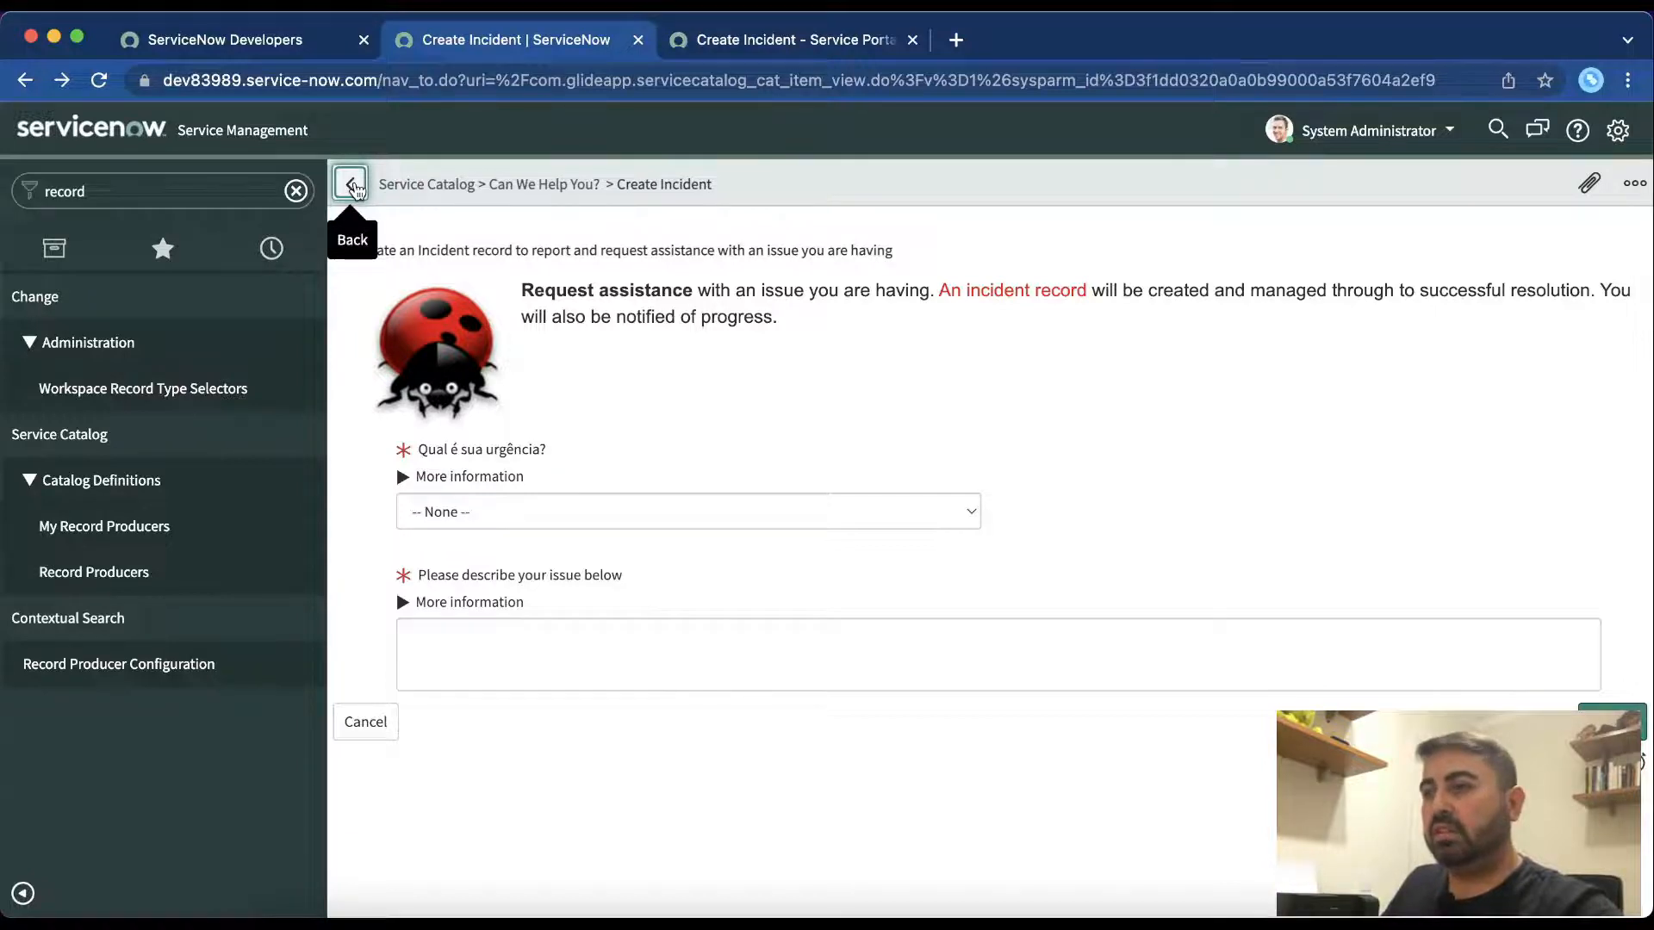
{"action": "left_click", "coordinate": [354, 188]}
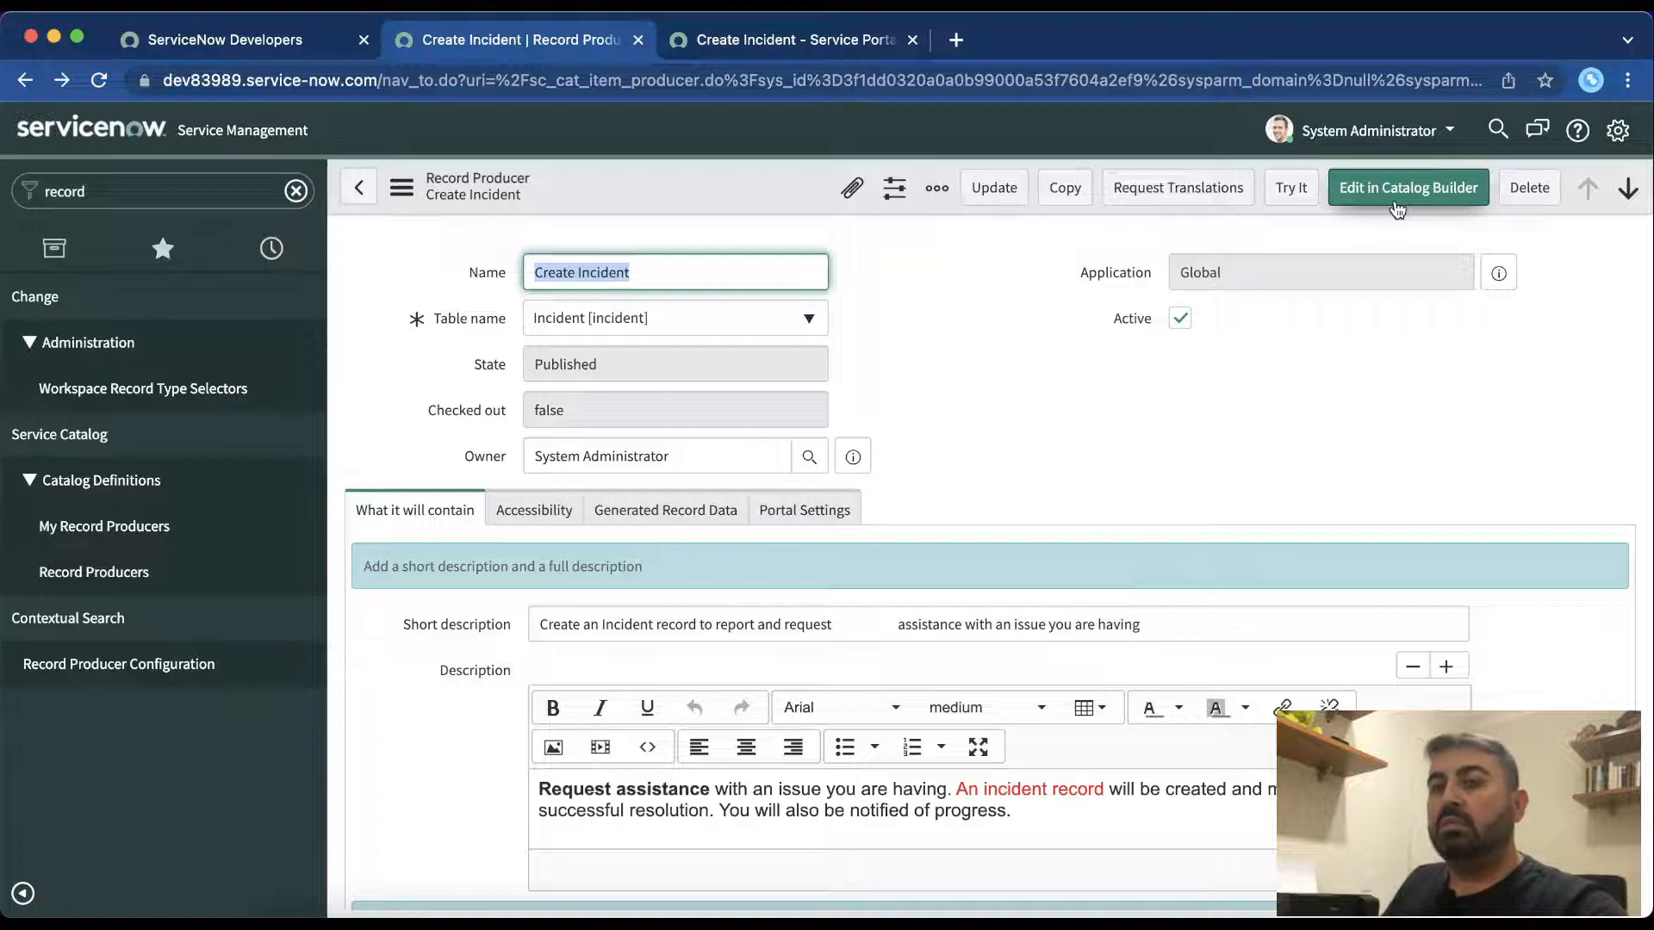
{"action": "left_click", "coordinate": [1396, 198]}
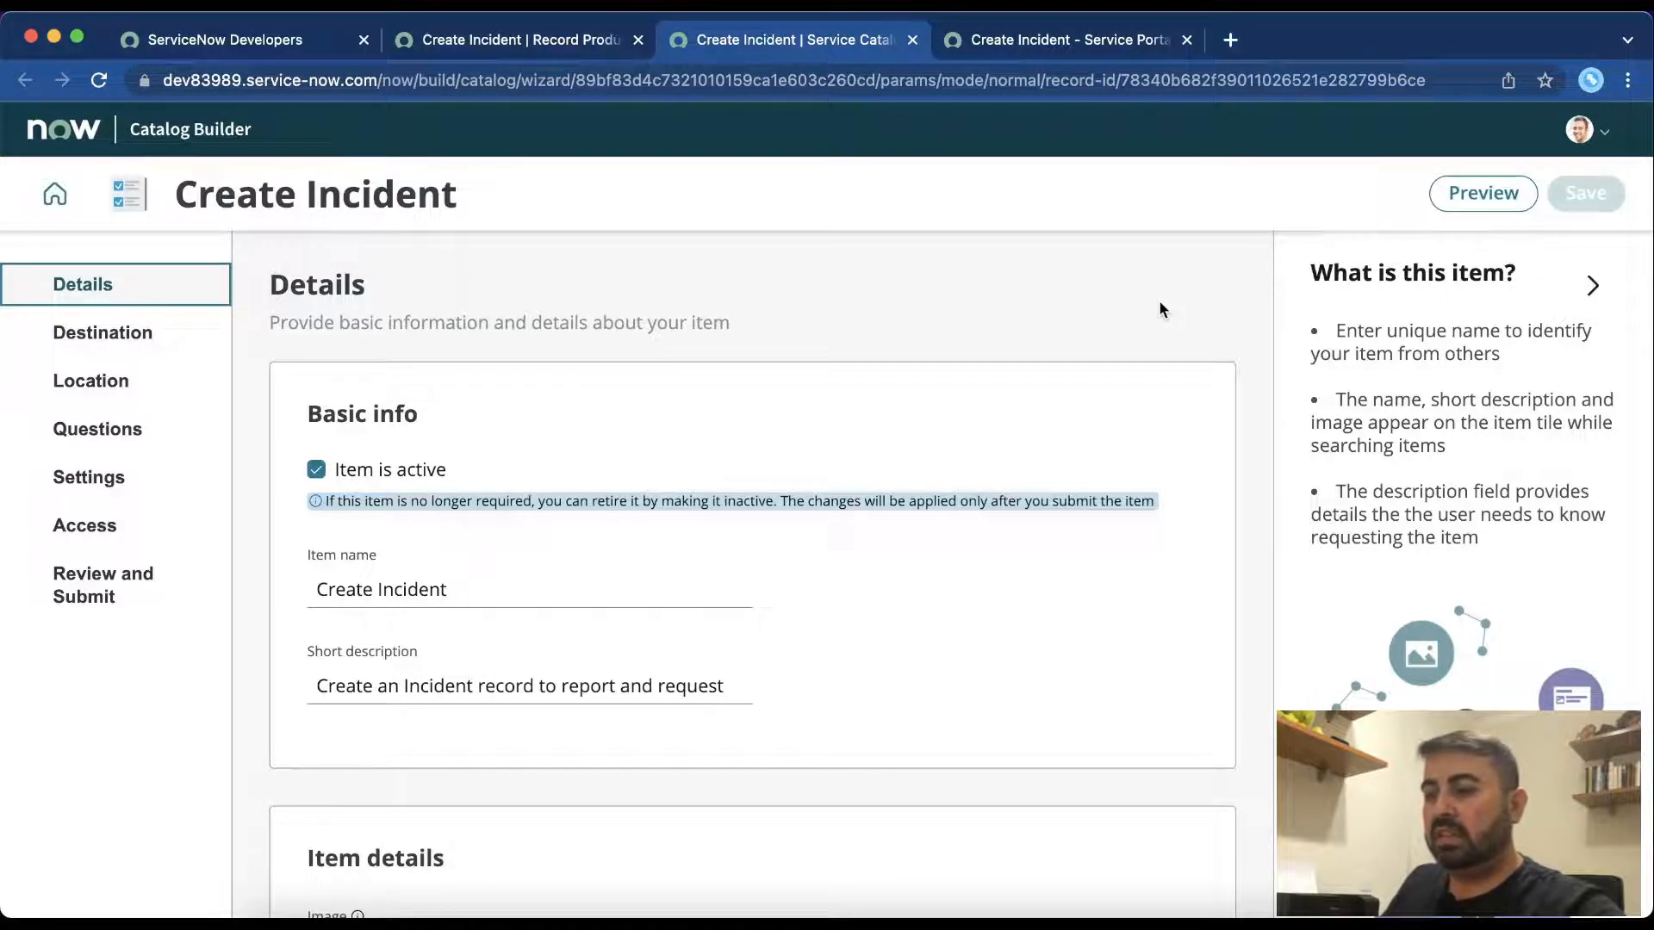
{"action": "scroll", "coordinate": [939, 448], "scroll_direction": "down", "scroll_amount": 5}
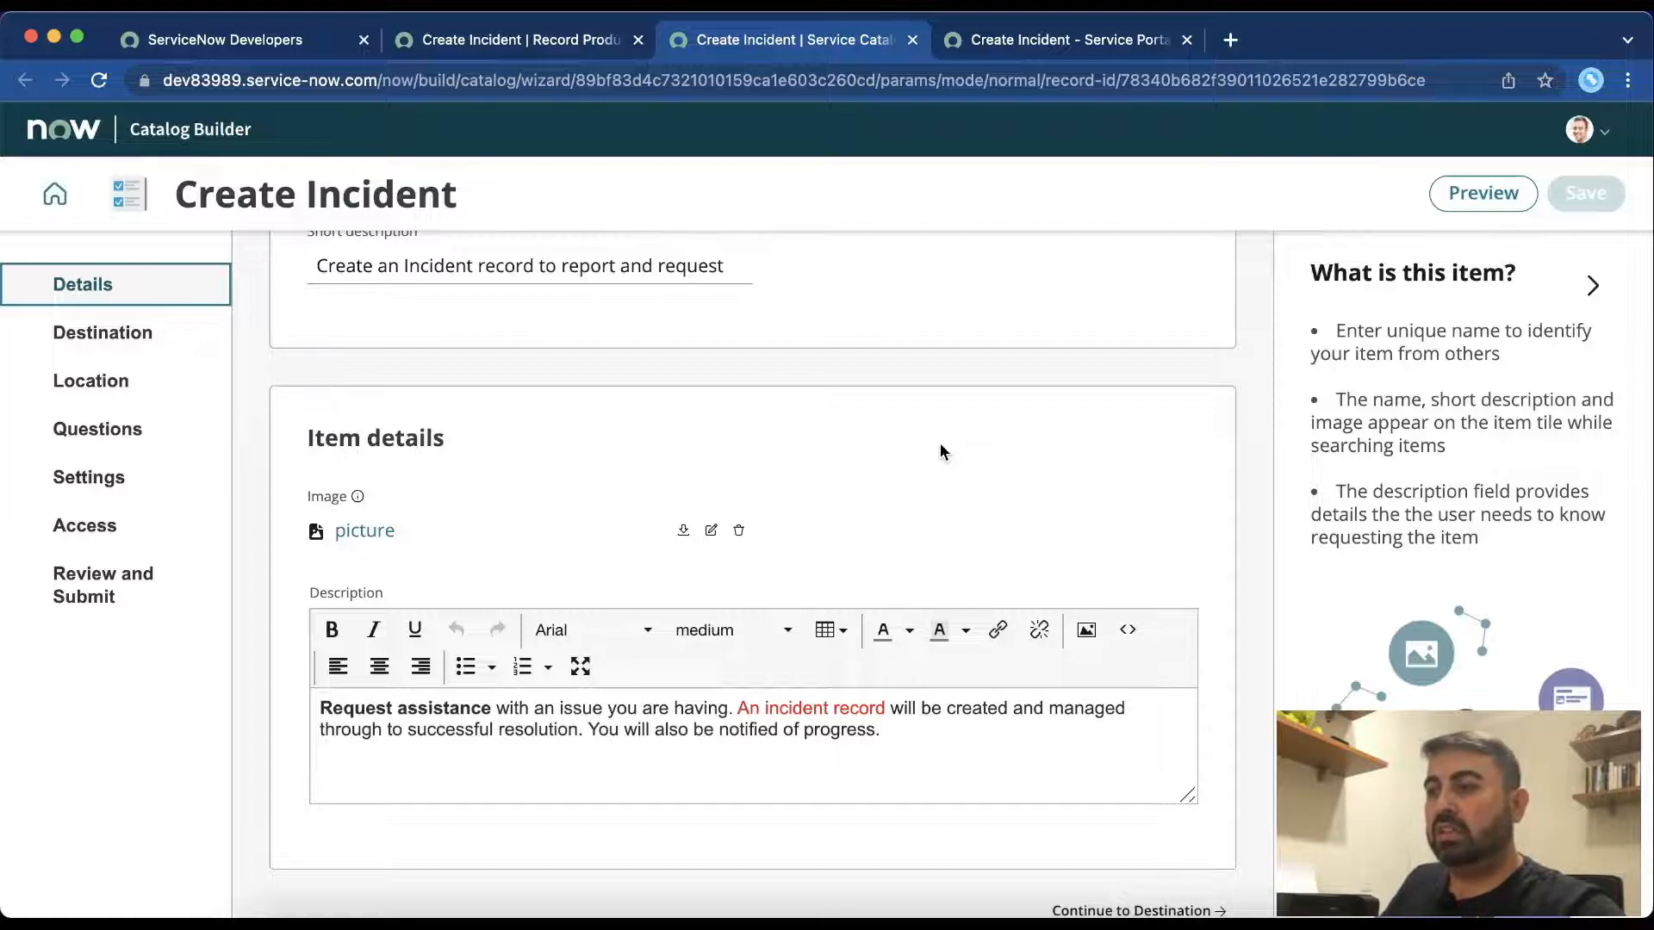
{"action": "key", "text": "ctrl+Tab"}
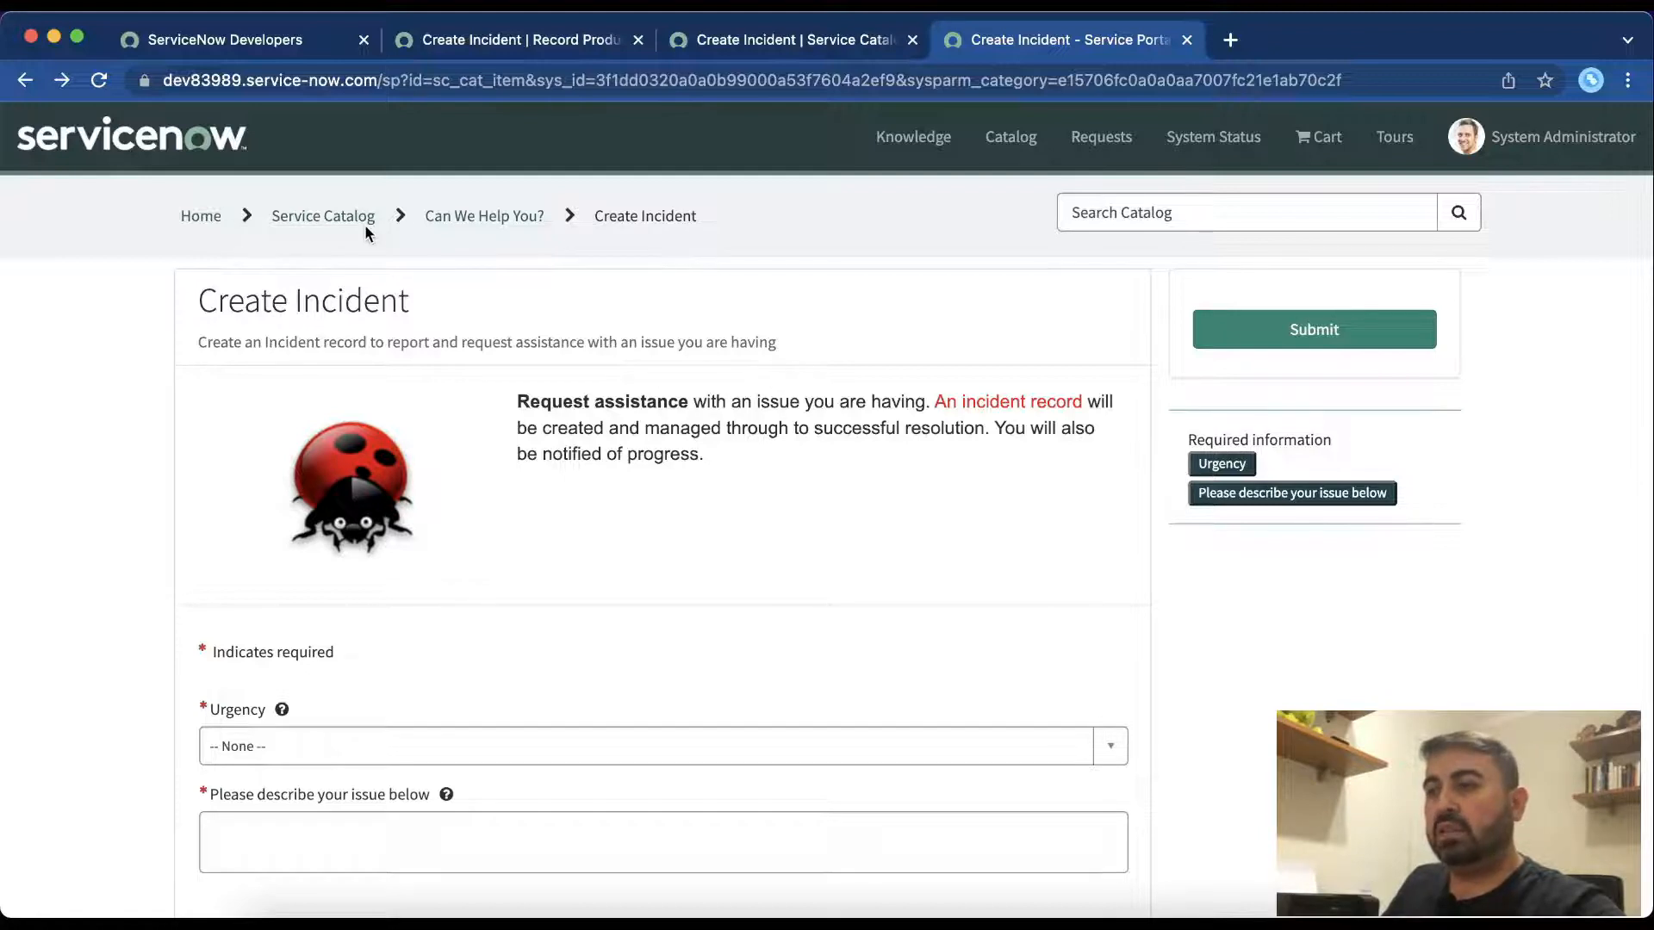
{"action": "key", "text": "ctrl+shift+Tab"}
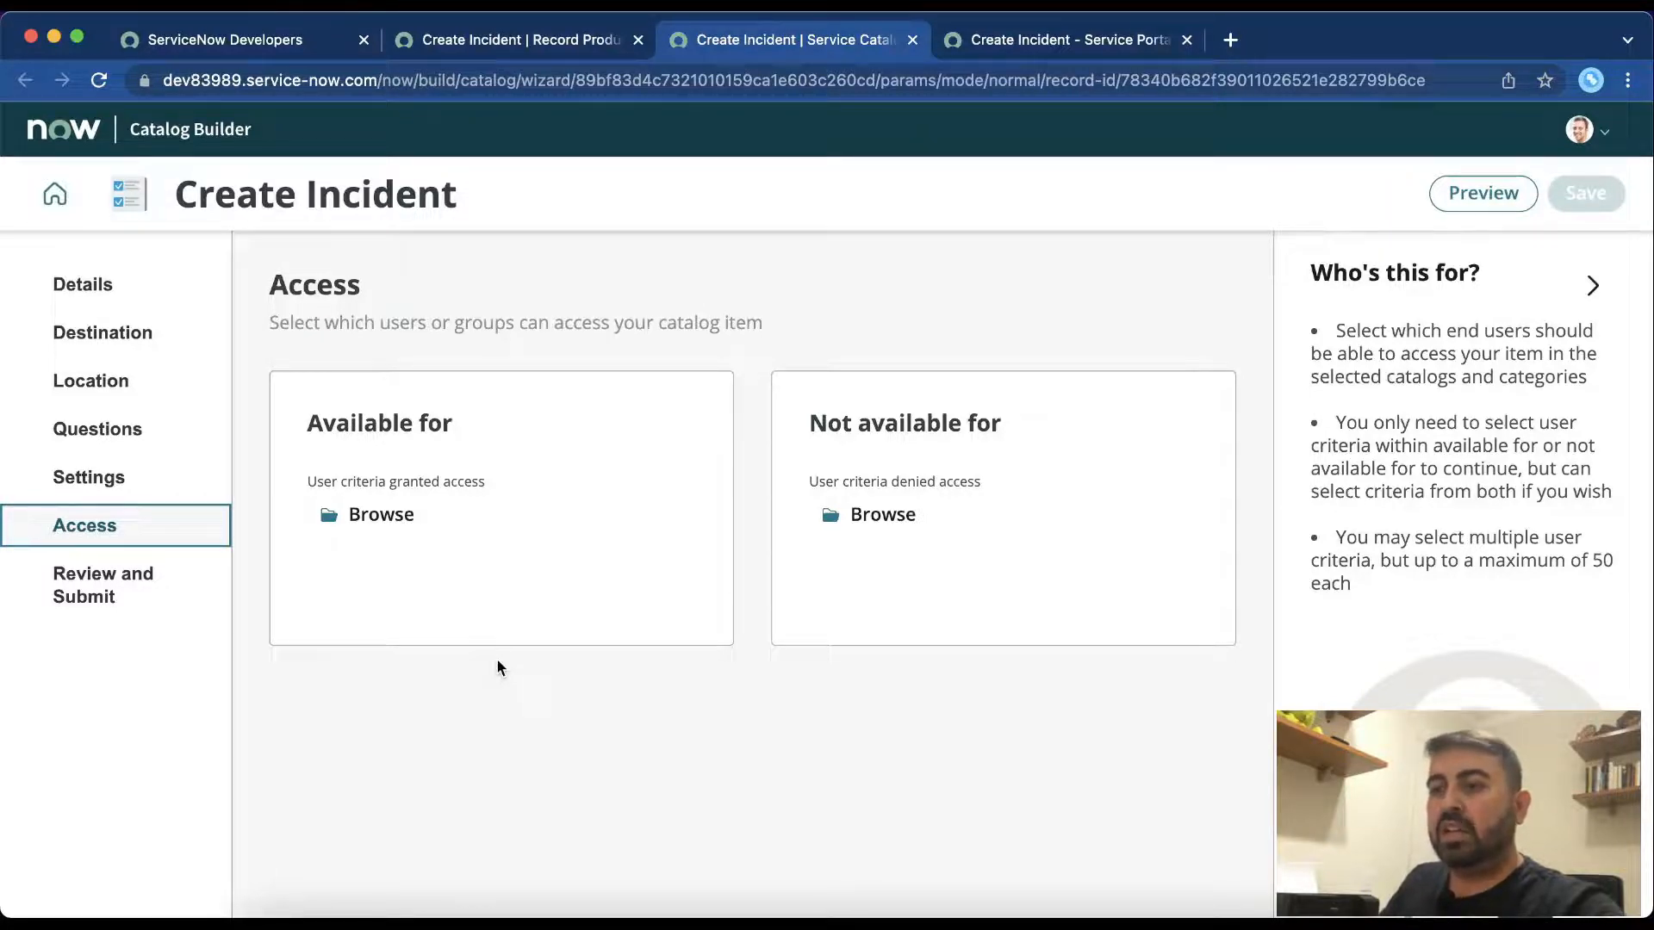
Step: Insert a new question after the existing Create Incident questions and map it to the Impact table field
{"action": "left_click", "coordinate": [69, 432]}
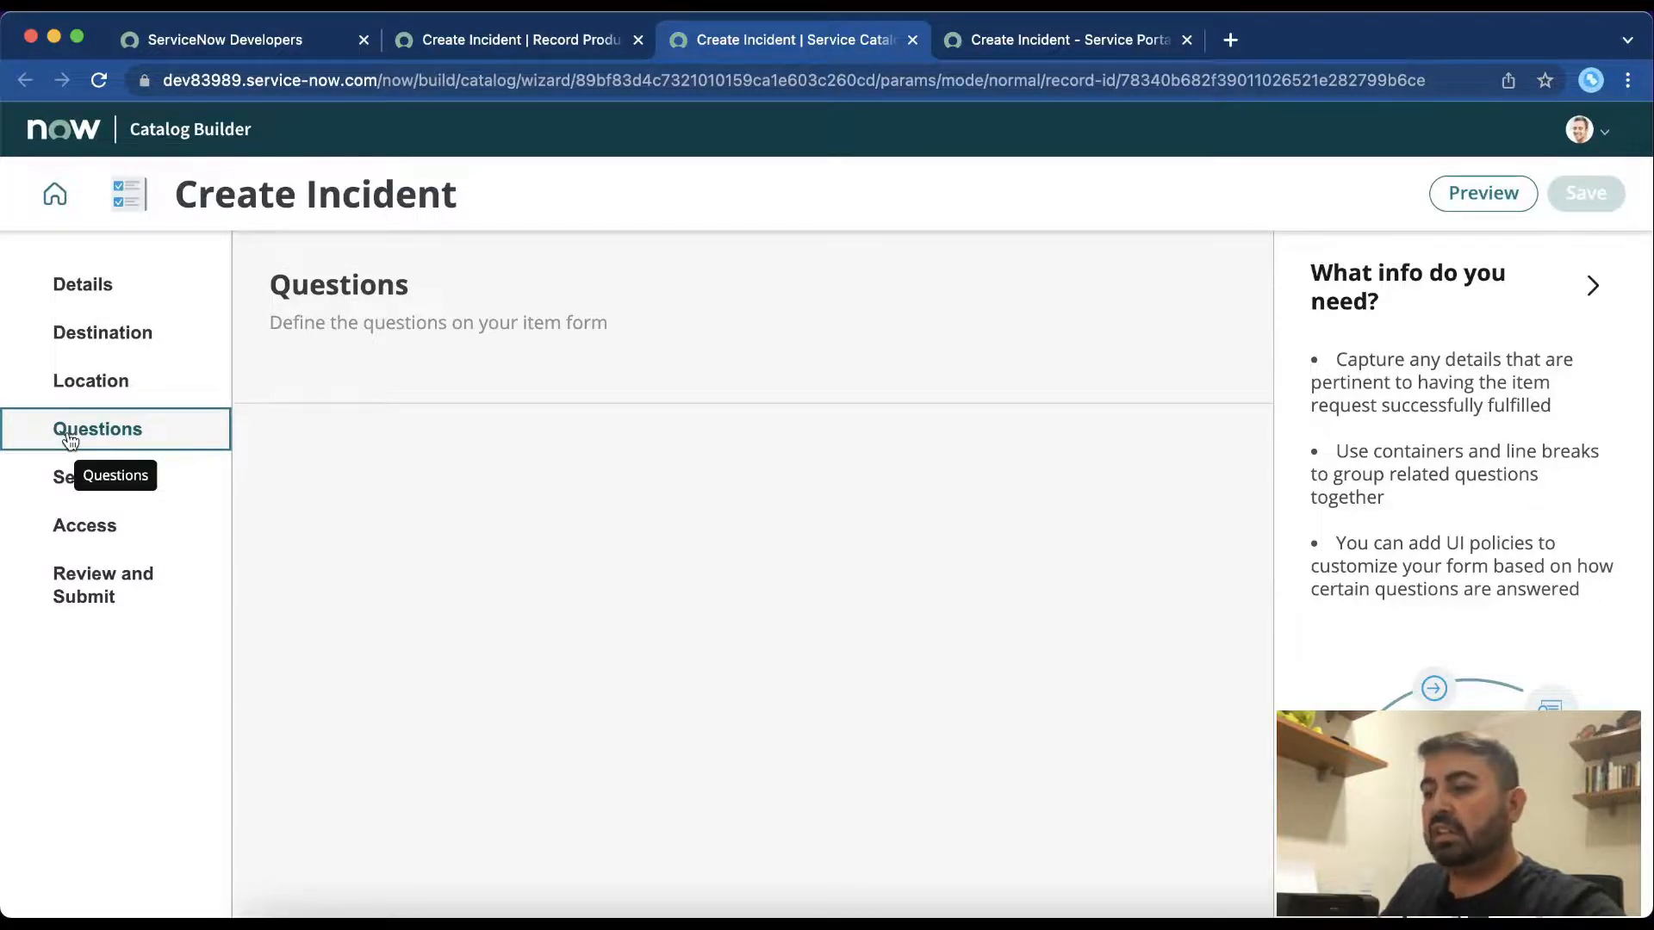
{"action": "left_click", "coordinate": [754, 765]}
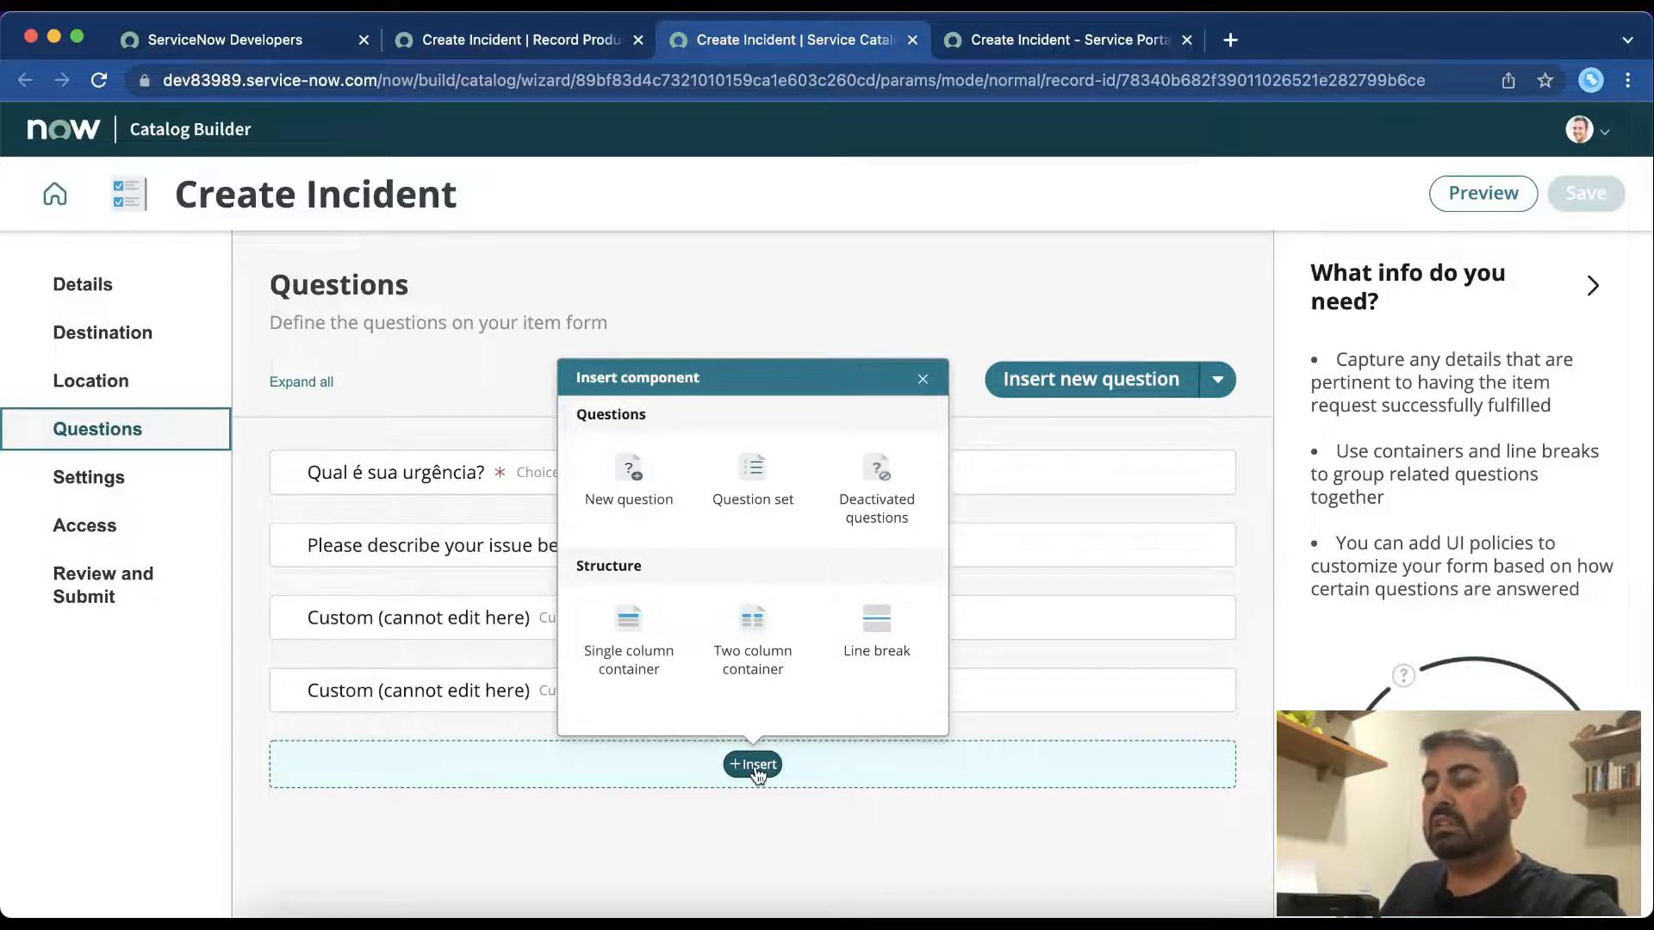
{"action": "left_click", "coordinate": [628, 476]}
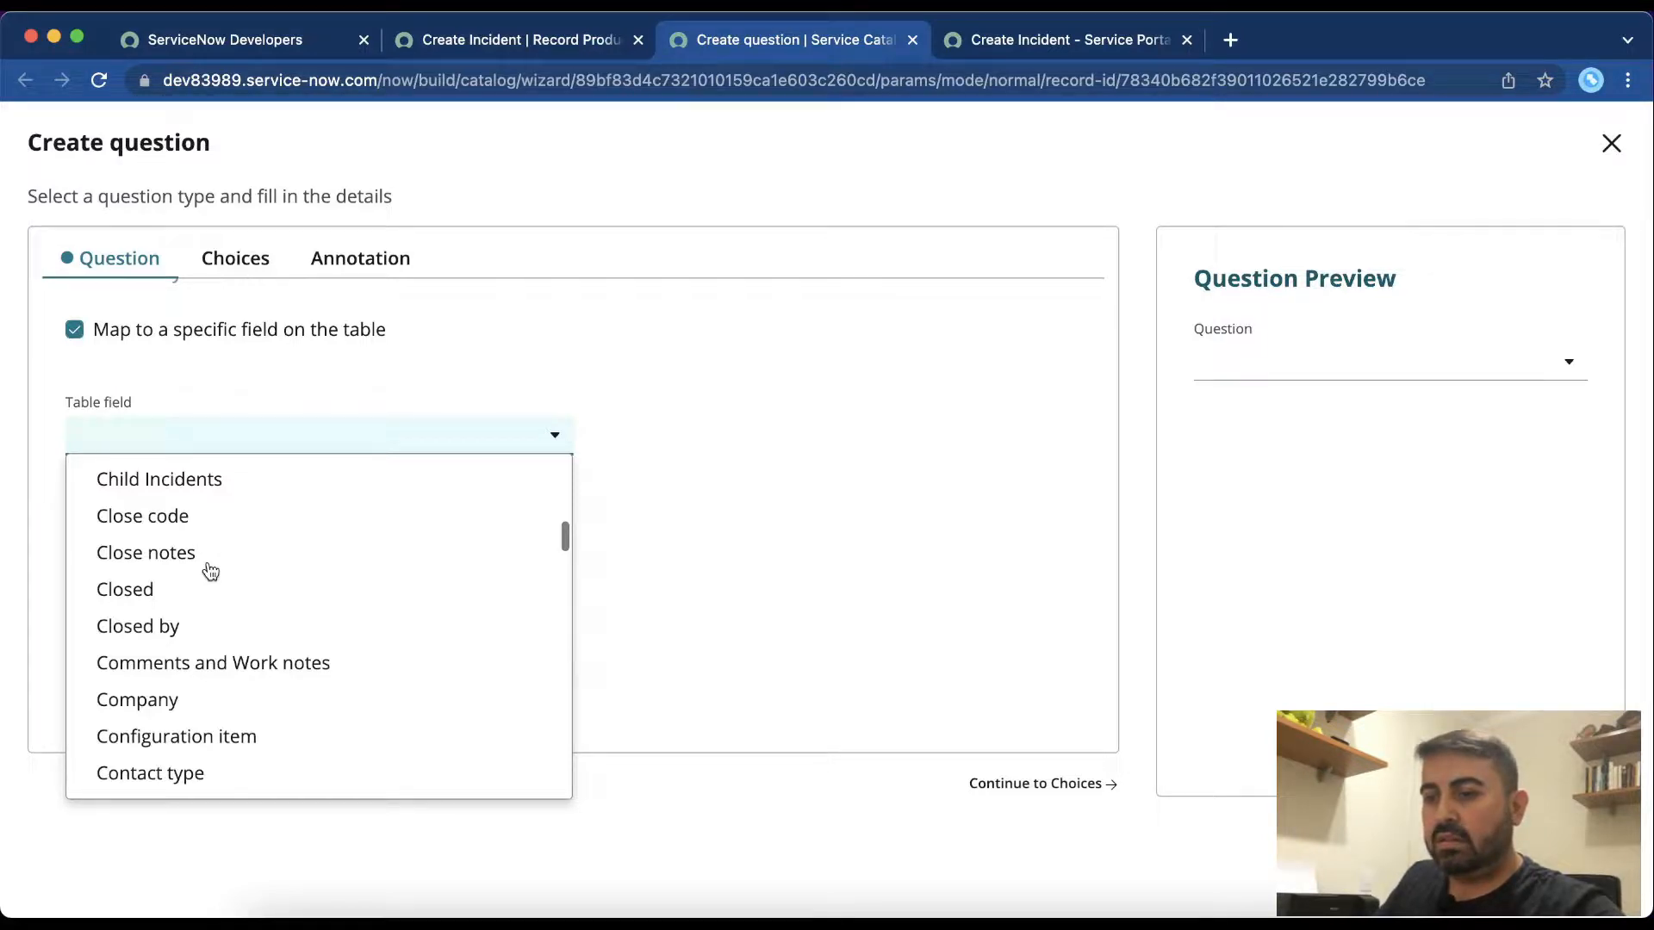
{"action": "scroll", "coordinate": [210, 572], "scroll_direction": "down", "scroll_amount": 5}
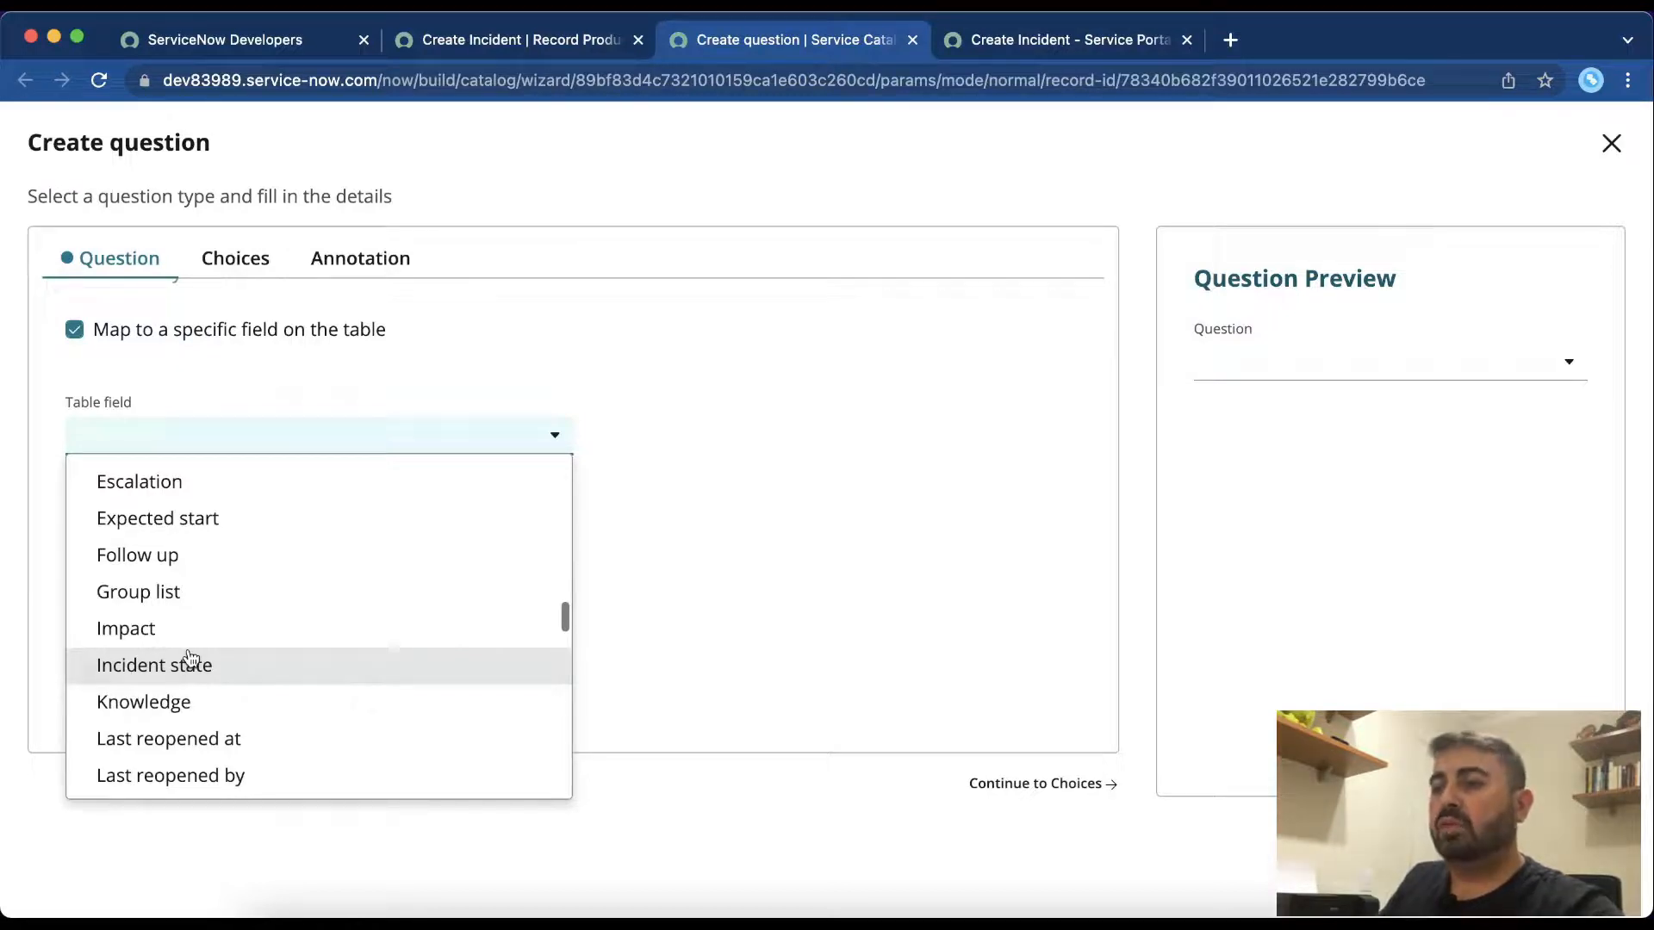
{"action": "left_click", "coordinate": [138, 628]}
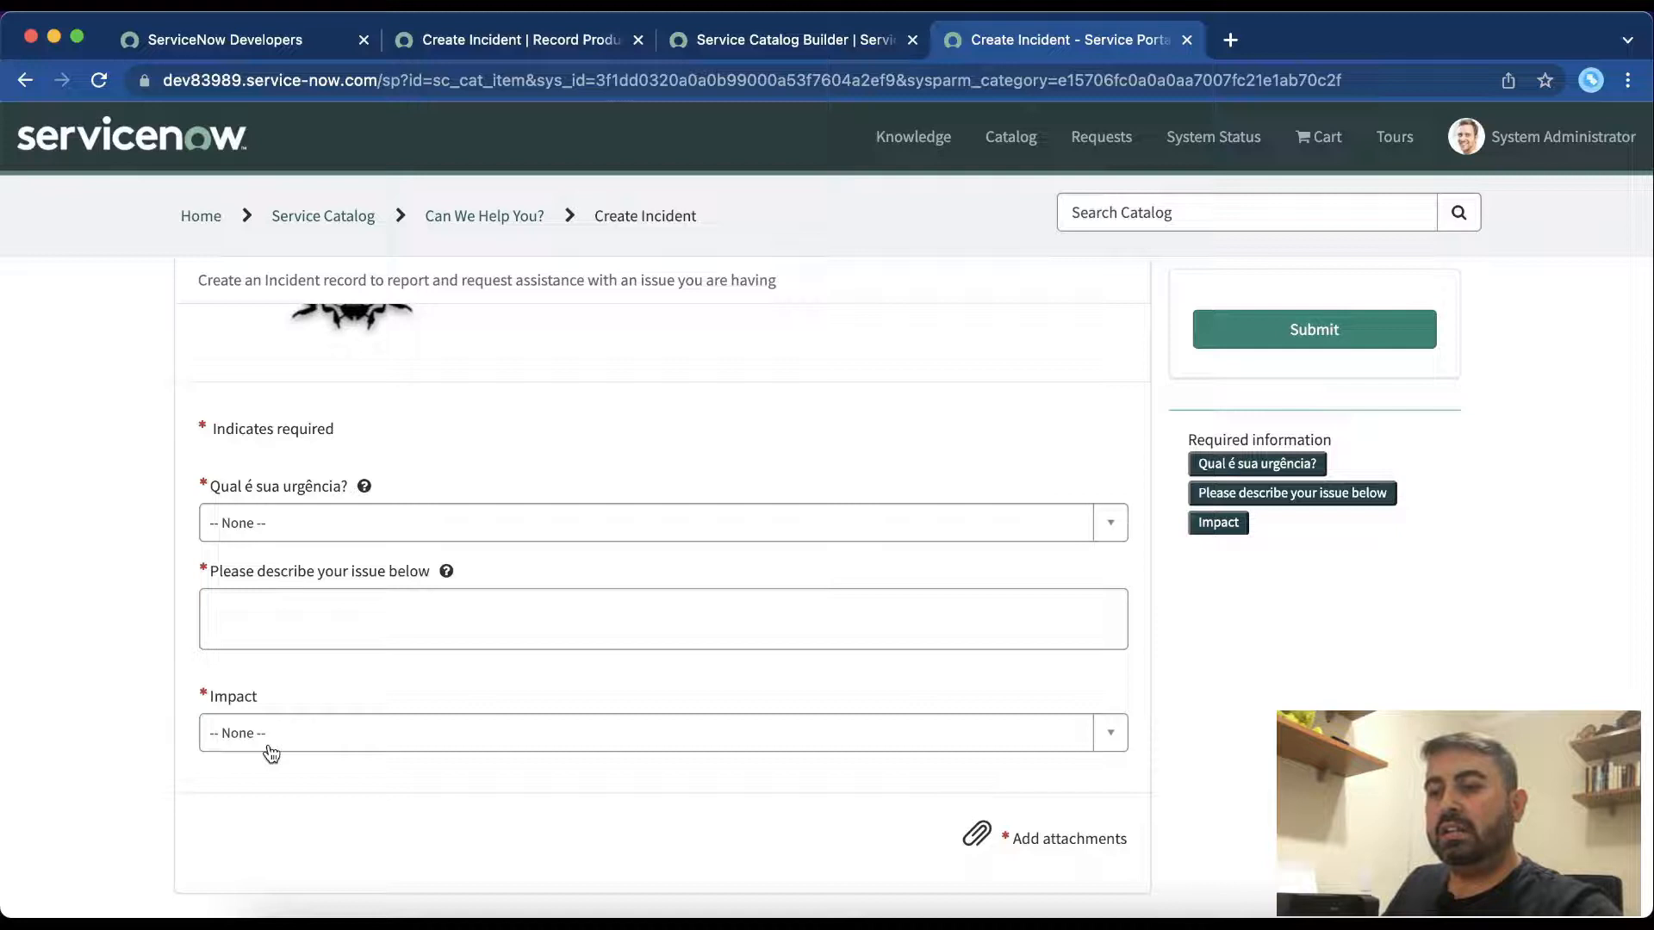
Step: Check the choices offered by the Impact question on the portal's Create Incident form
{"action": "left_click", "coordinate": [271, 750]}
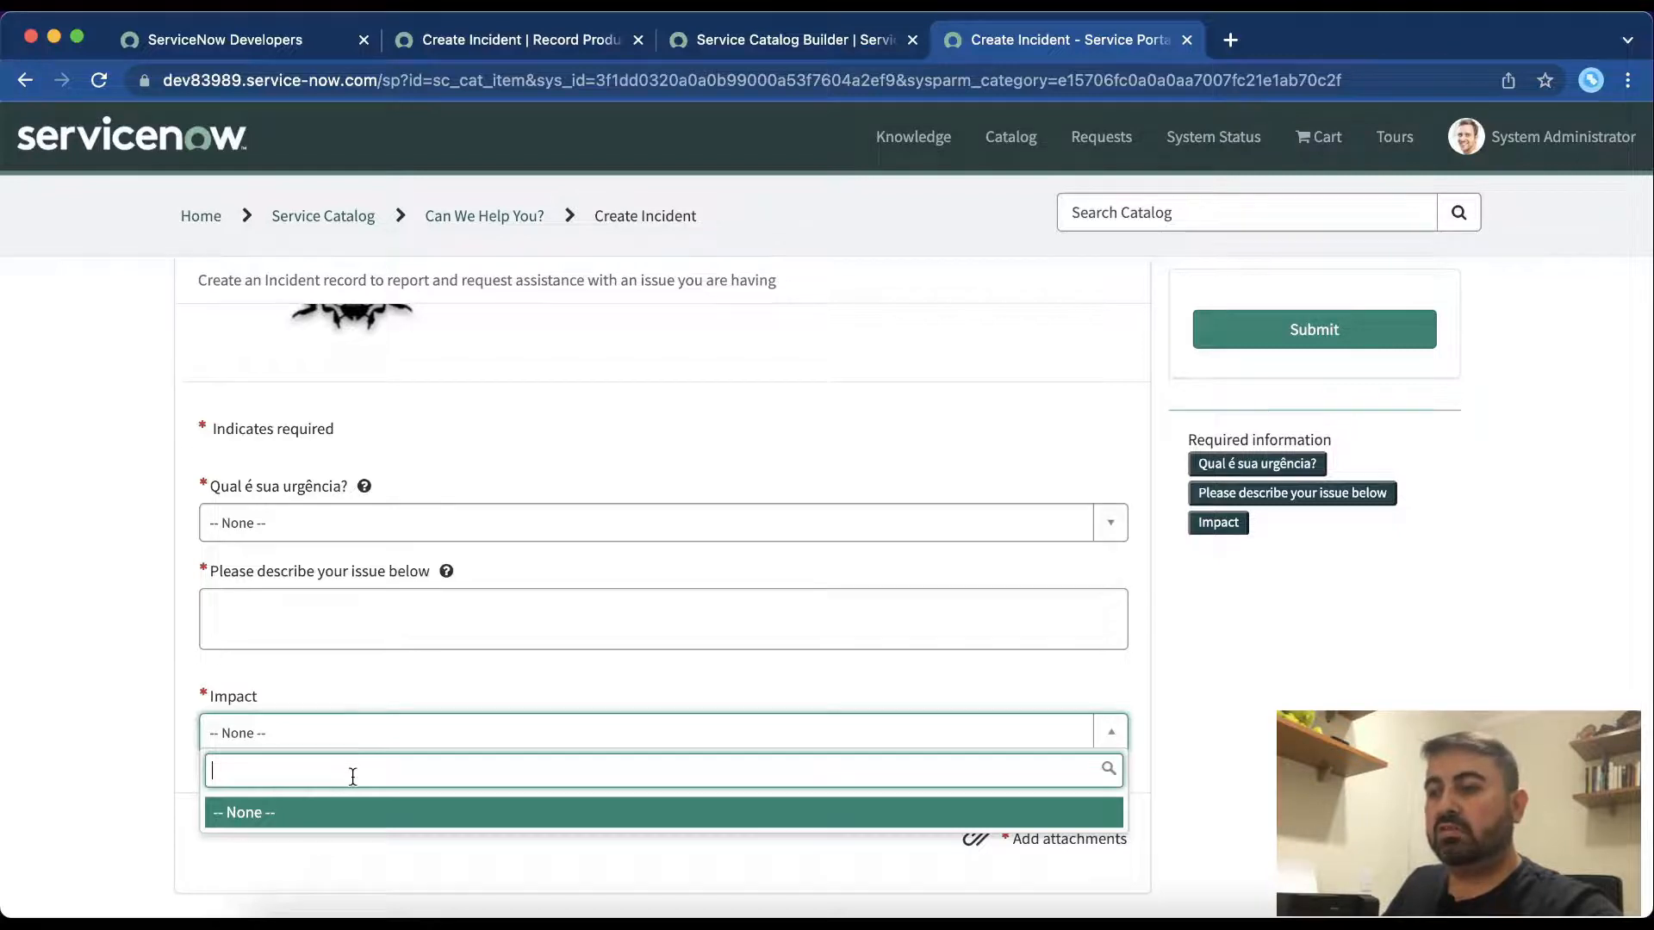
{"action": "left_click", "coordinate": [451, 705]}
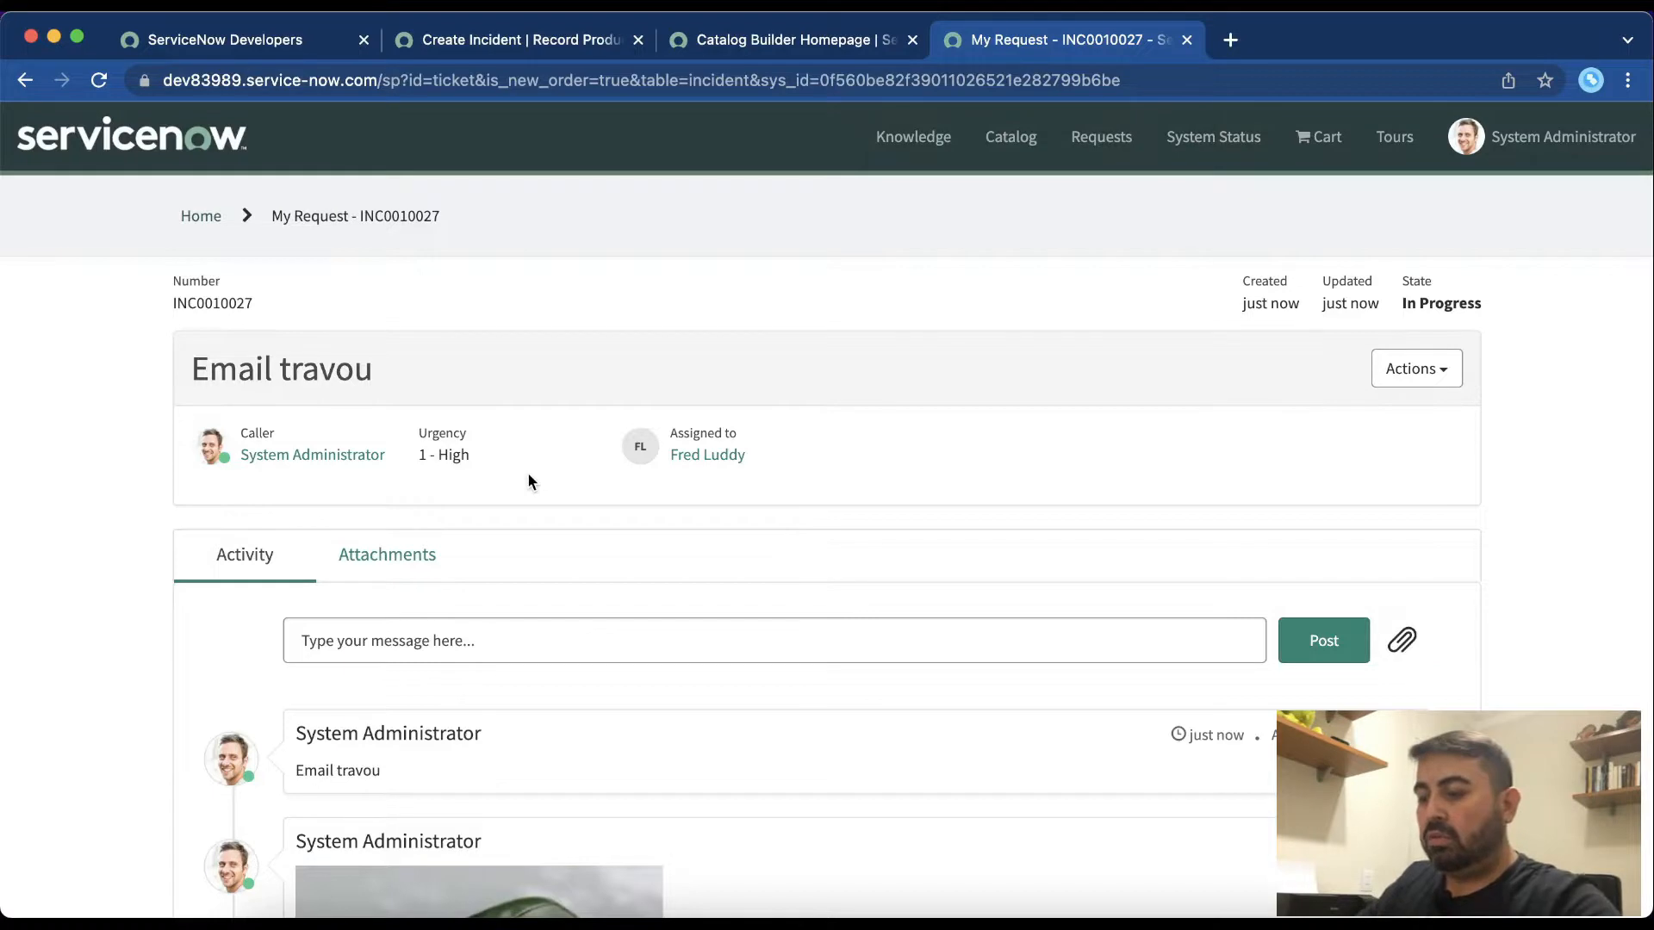
Step: Find the Standard Ticket Configuration list, open the incident table's configuration and enable editing of that record
{"action": "key", "text": "super+2"}
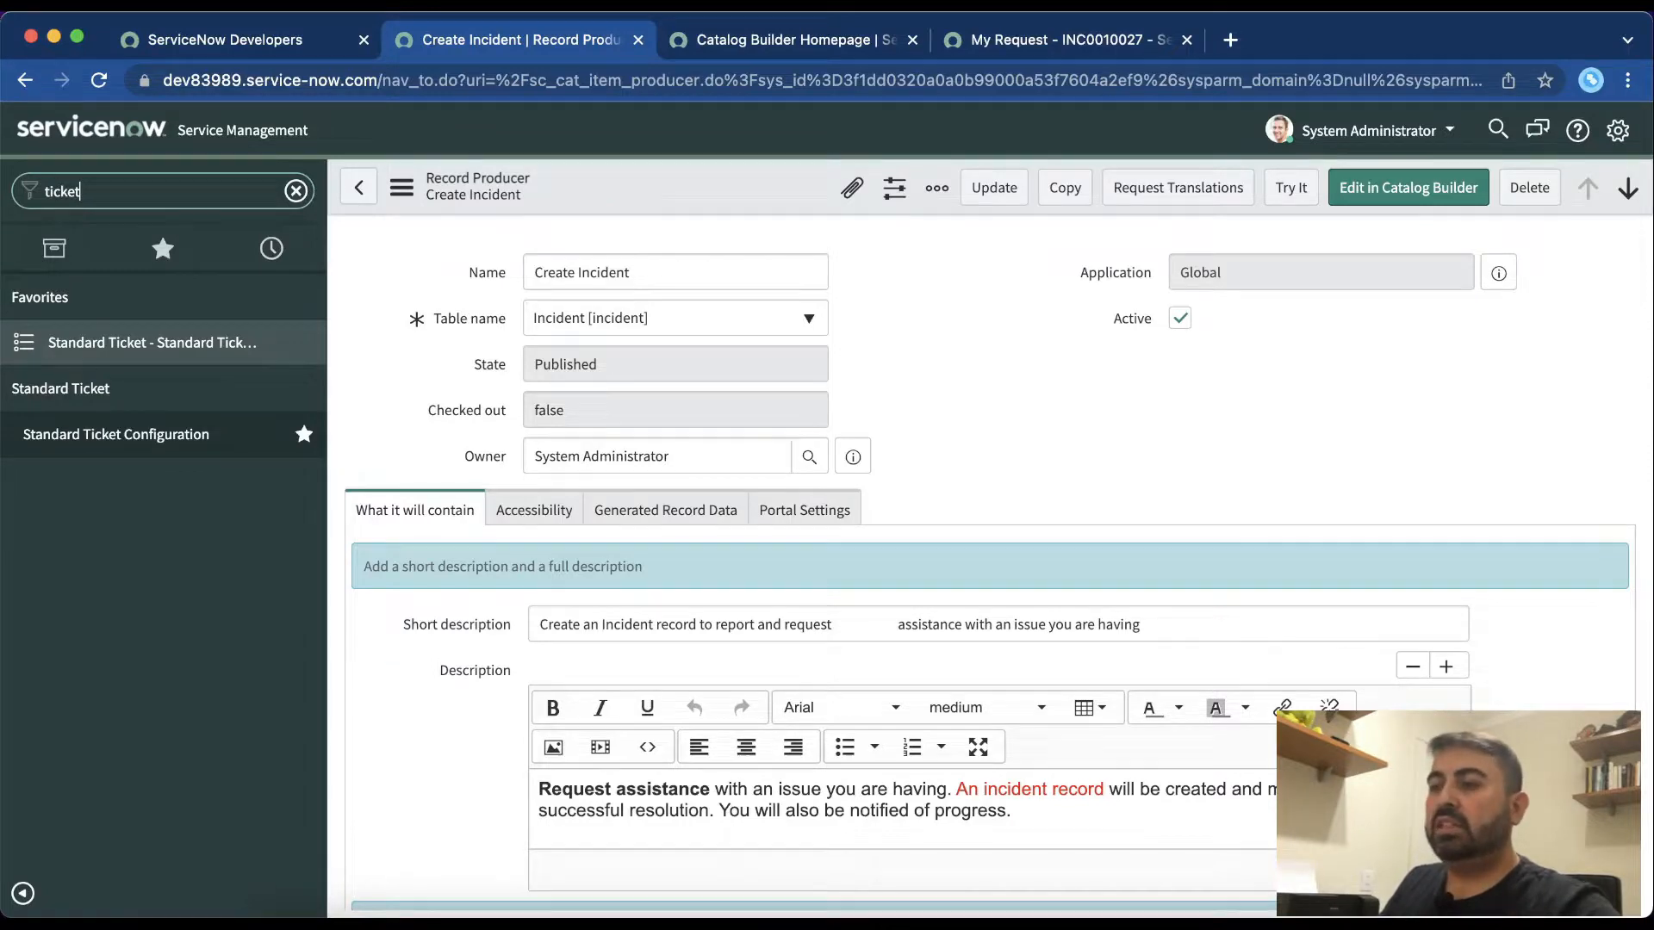
{"action": "key", "text": "Return"}
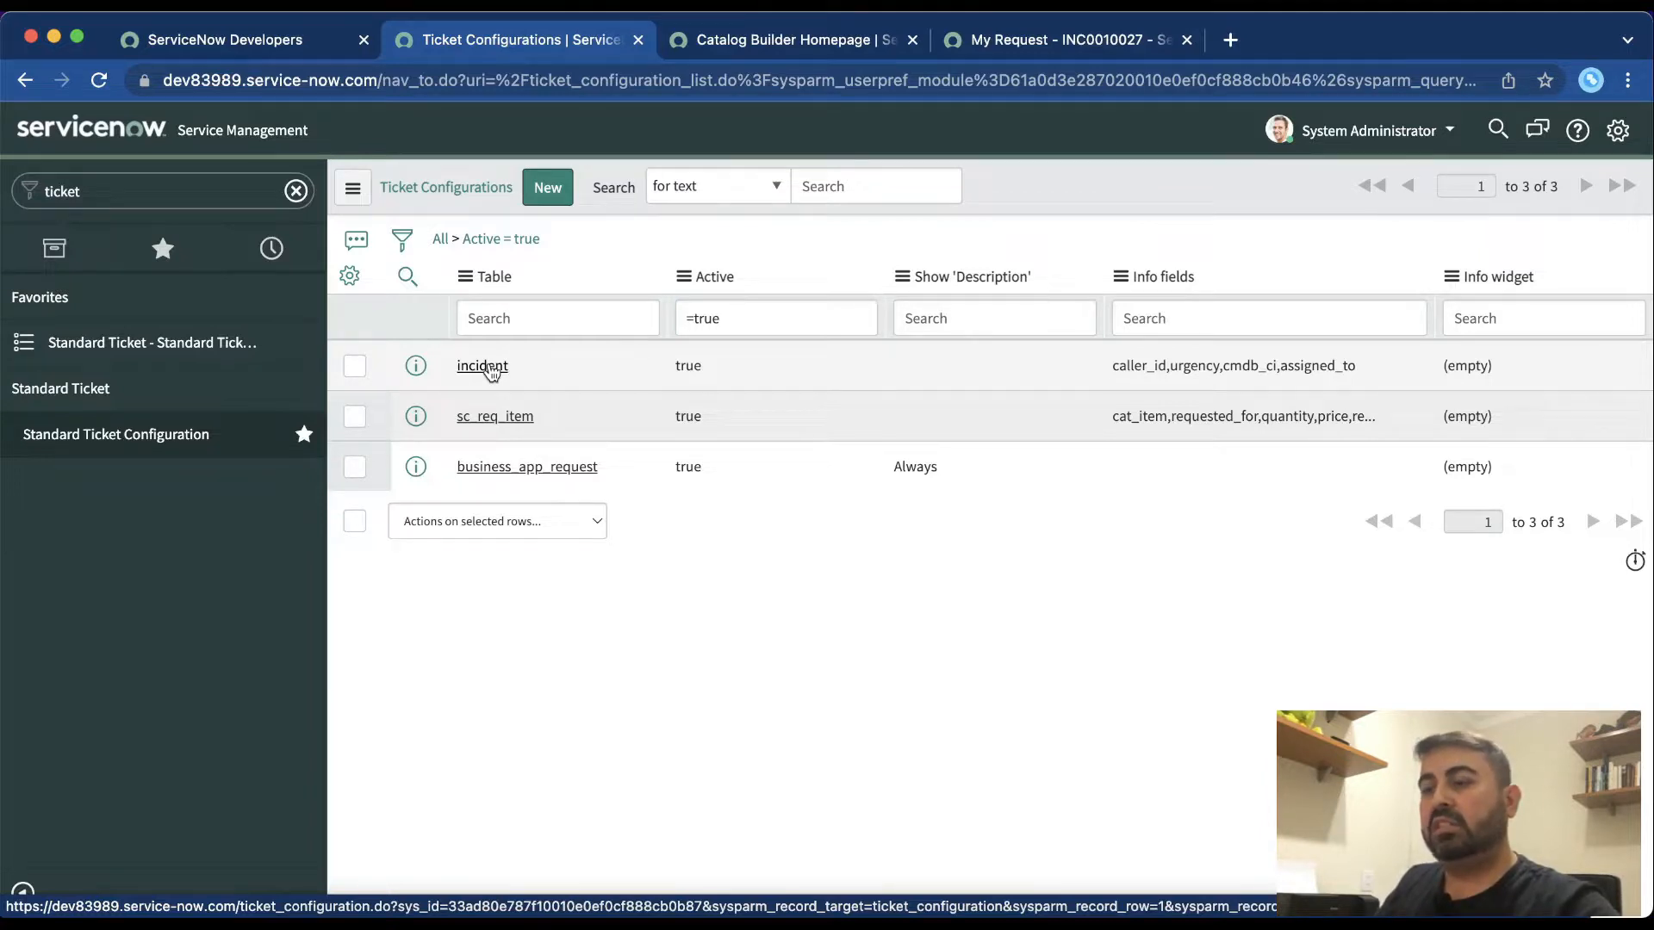
{"action": "left_click", "coordinate": [488, 366]}
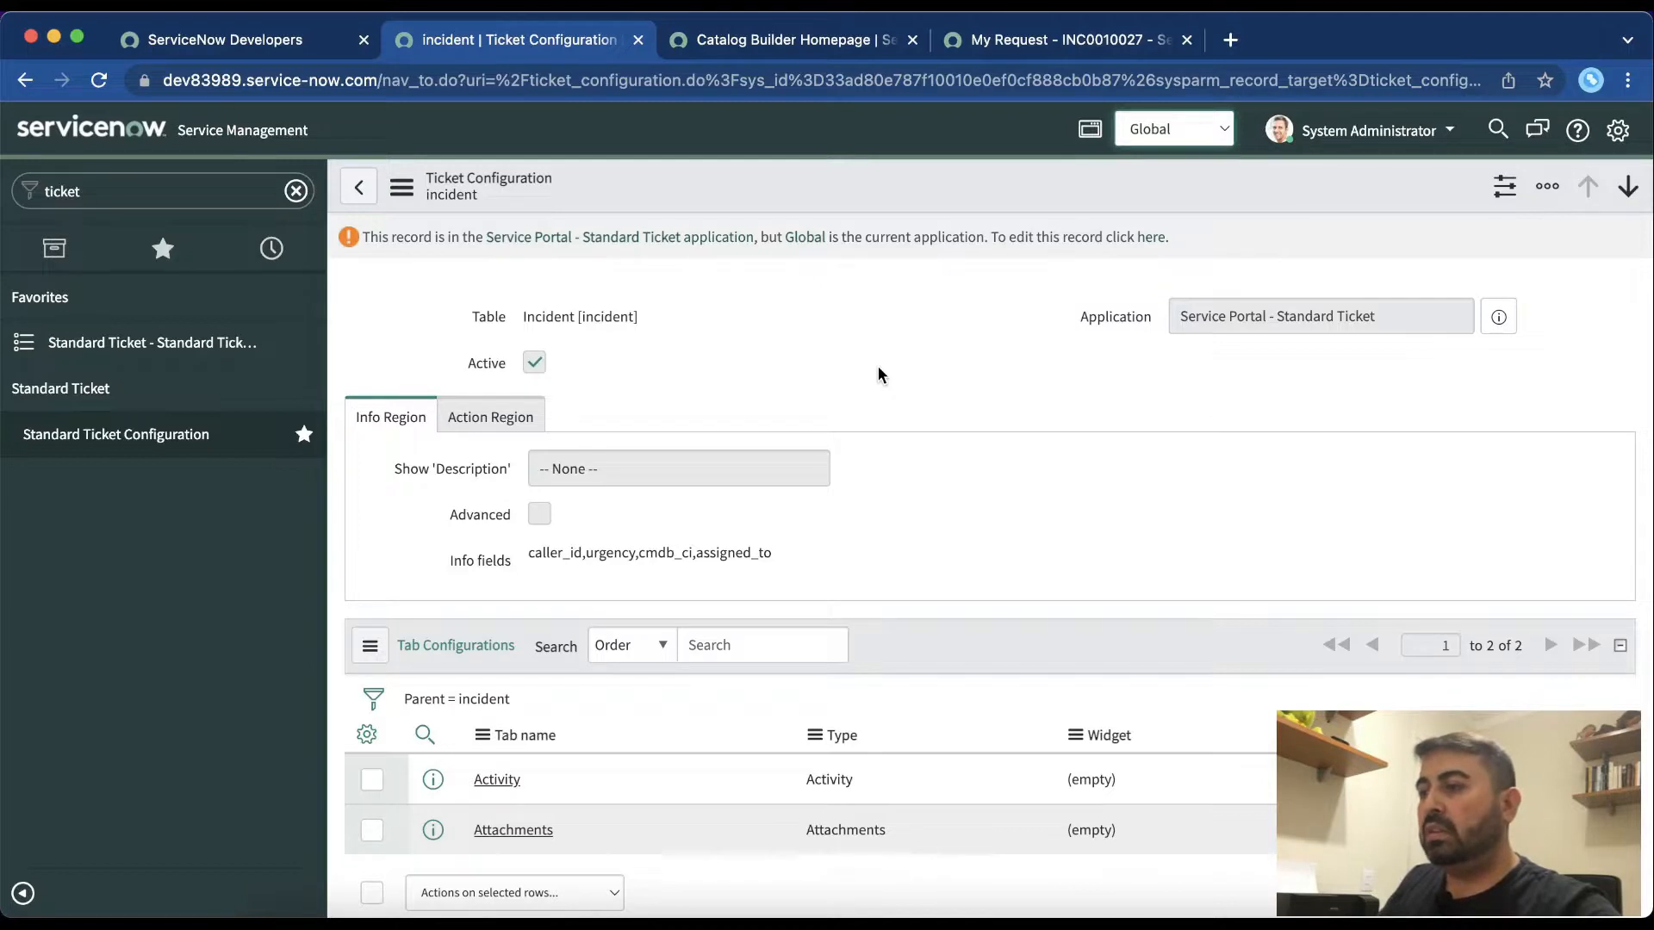
{"action": "left_click", "coordinate": [1163, 239]}
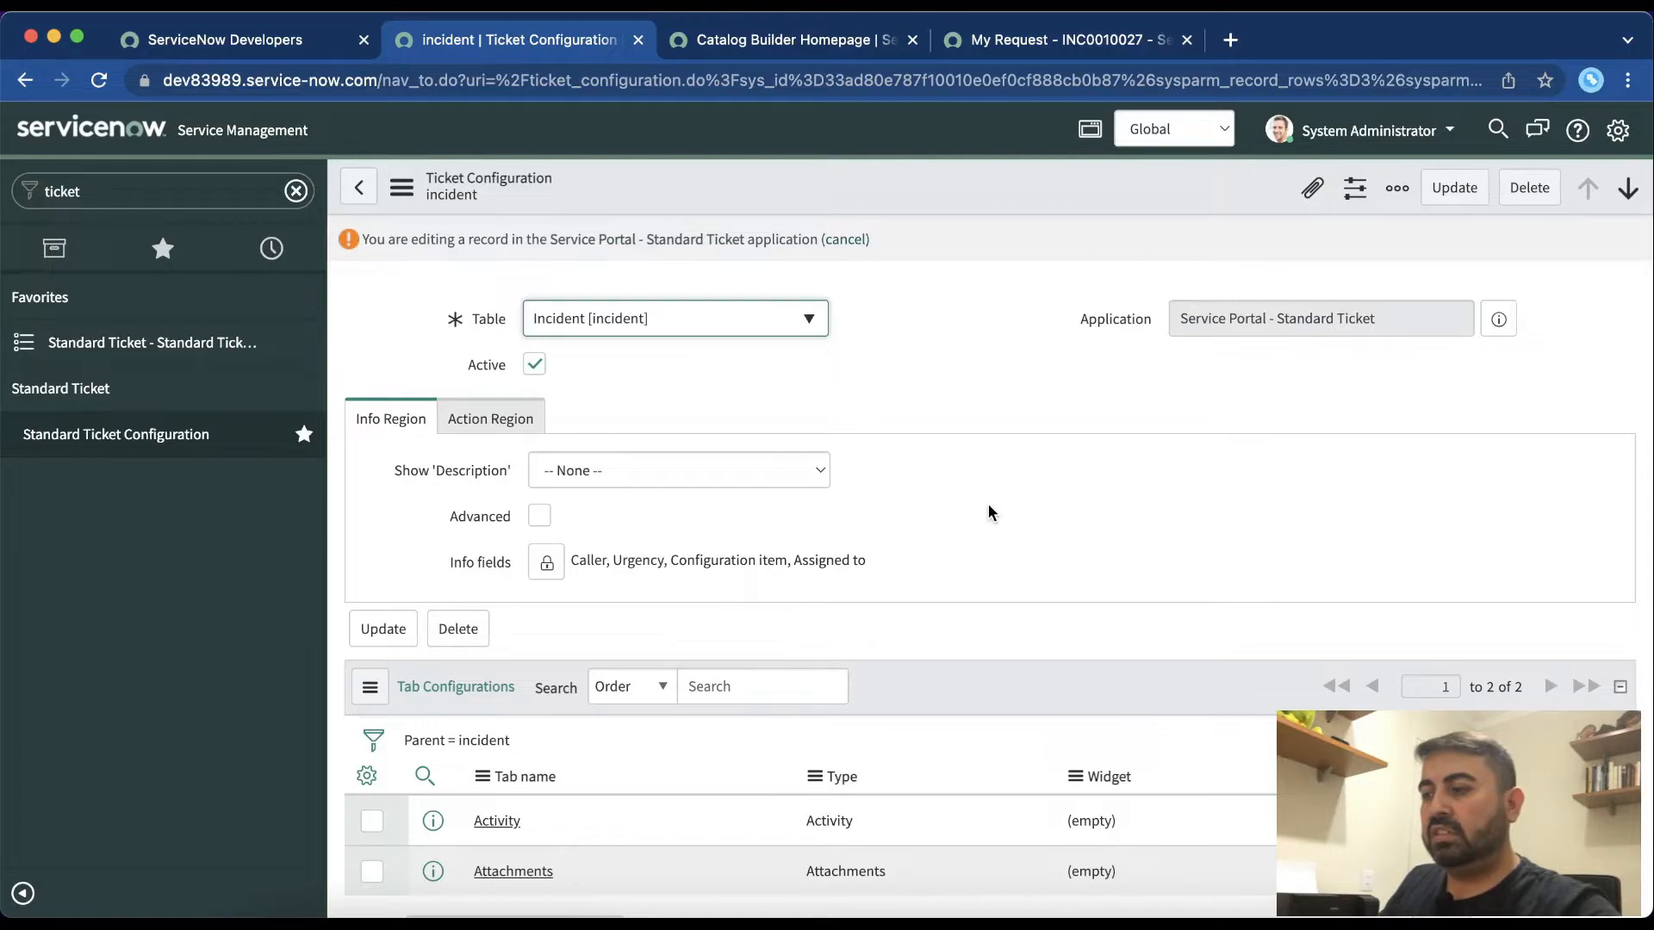